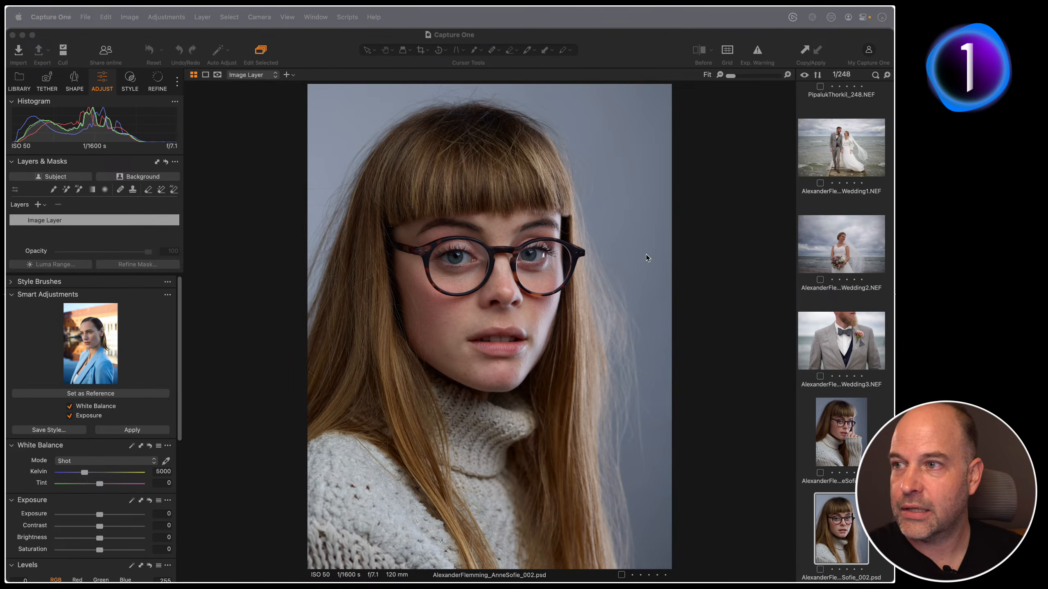
Step: Close the currently open catalog without backing it up
{"action": "left_click", "coordinate": [12, 34]}
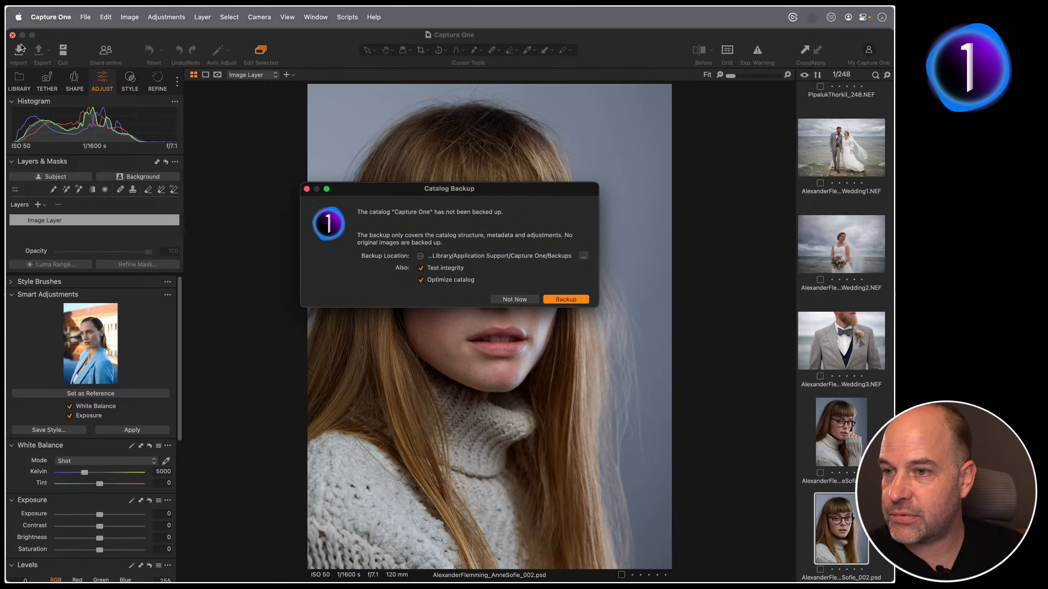
{"action": "left_click", "coordinate": [511, 299]}
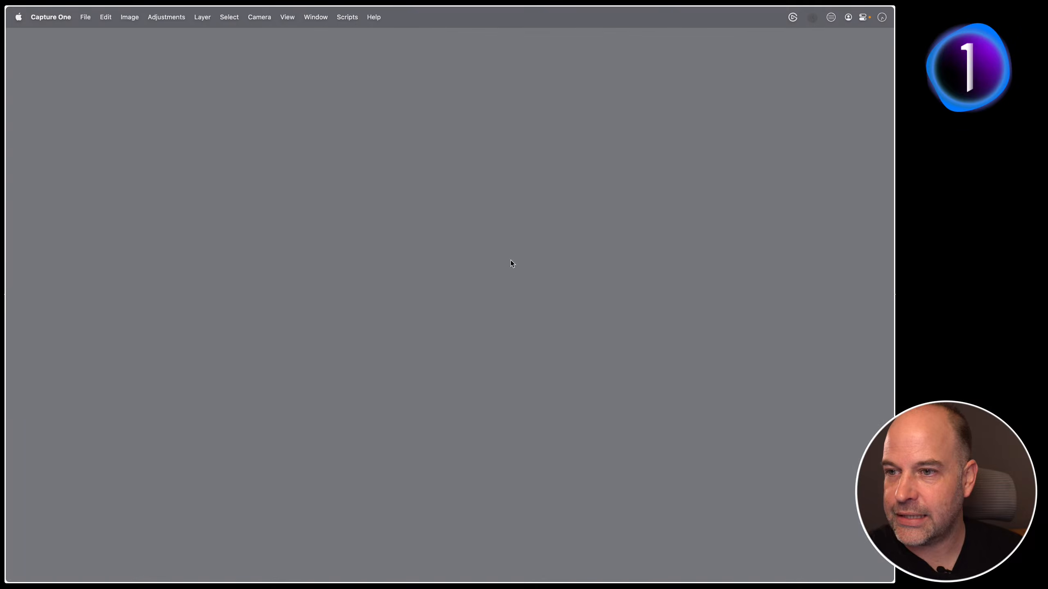
{"action": "left_click", "coordinate": [86, 17]}
{"action": "left_click", "coordinate": [99, 36]}
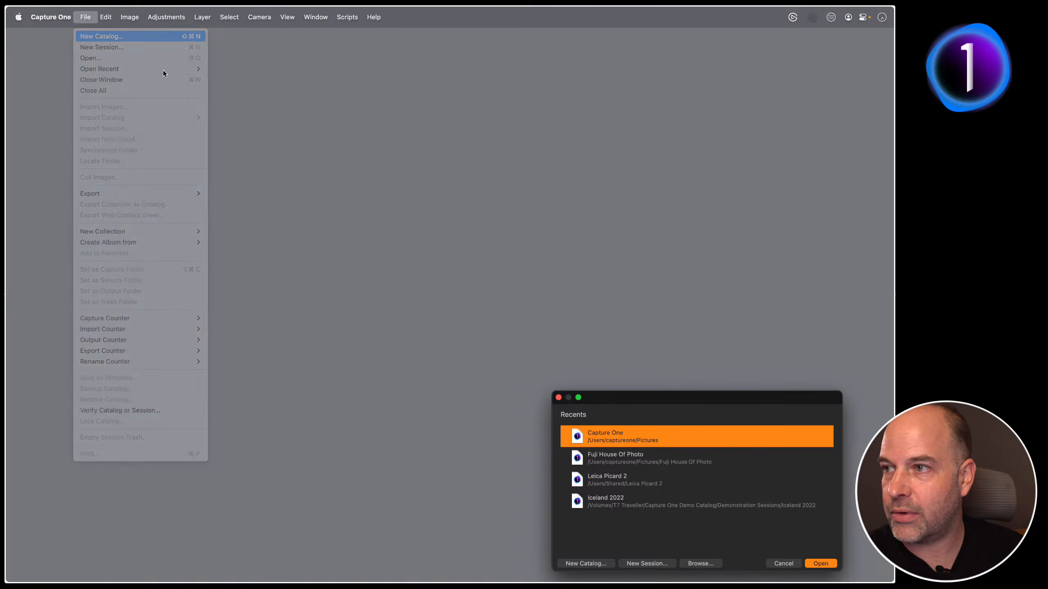
{"action": "left_click_drag", "start_coordinate": [645, 397], "coordinate": [893, 400]}
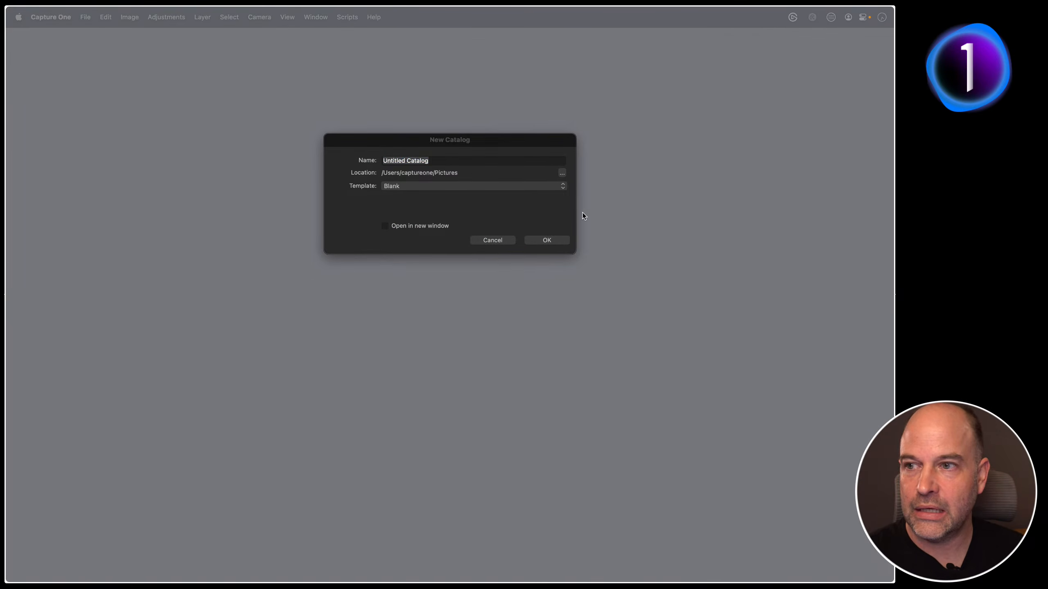
{"action": "left_click", "coordinate": [451, 145]}
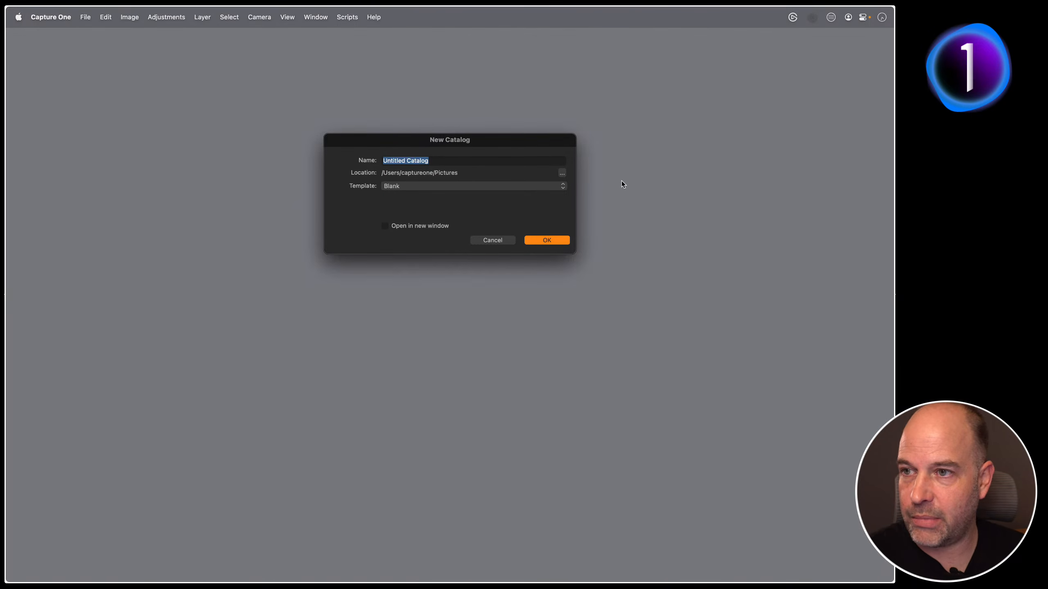
{"action": "left_click", "coordinate": [486, 239]}
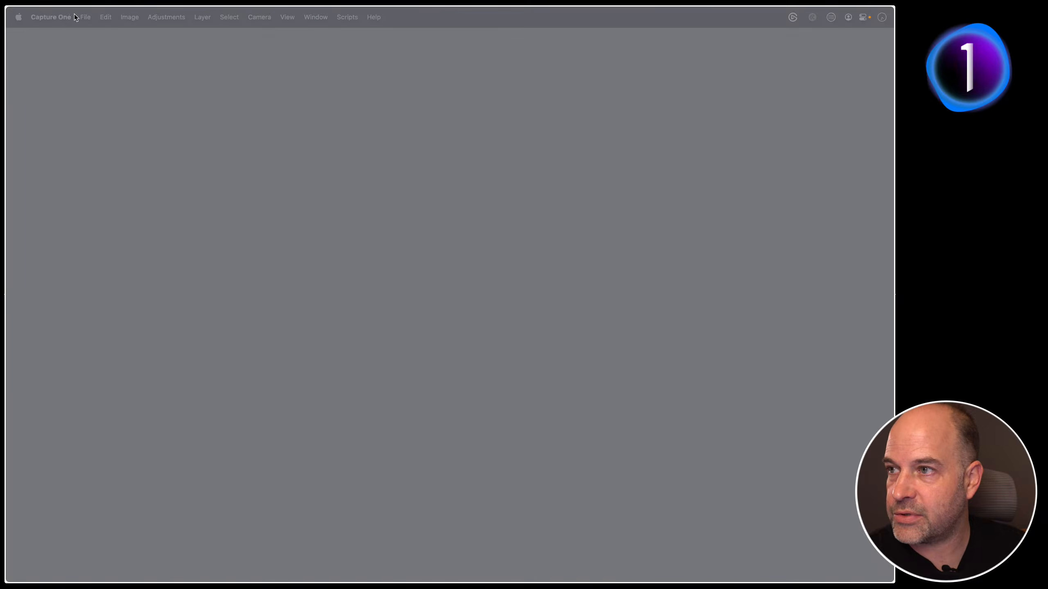
Step: Create a new blank catalog named Livestream PM in the Pictures folder and collapse the Smart Adjustments tool
{"action": "left_click", "coordinate": [85, 17]}
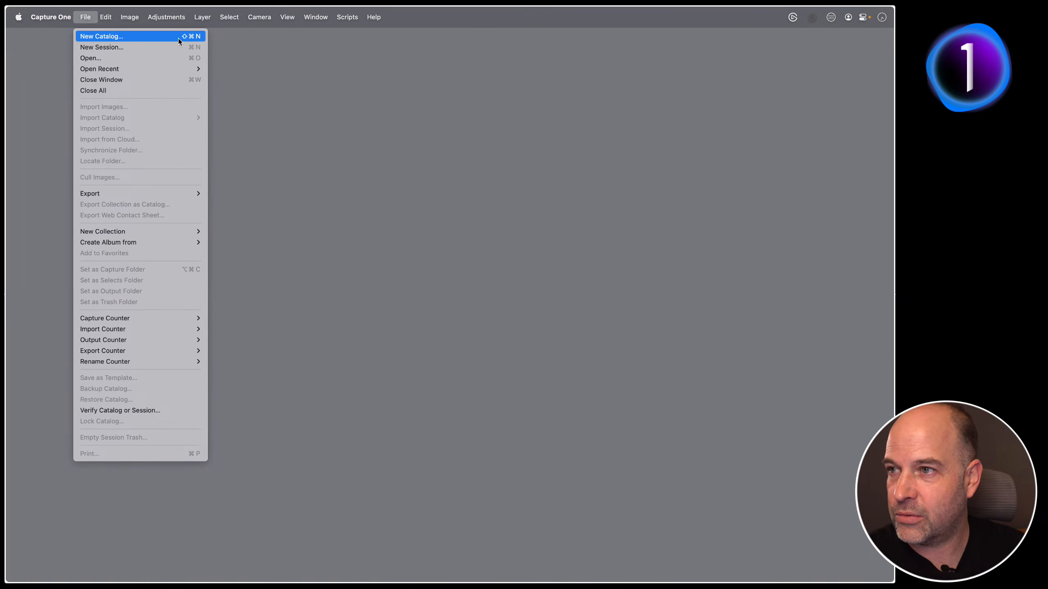
{"action": "left_click", "coordinate": [163, 37]}
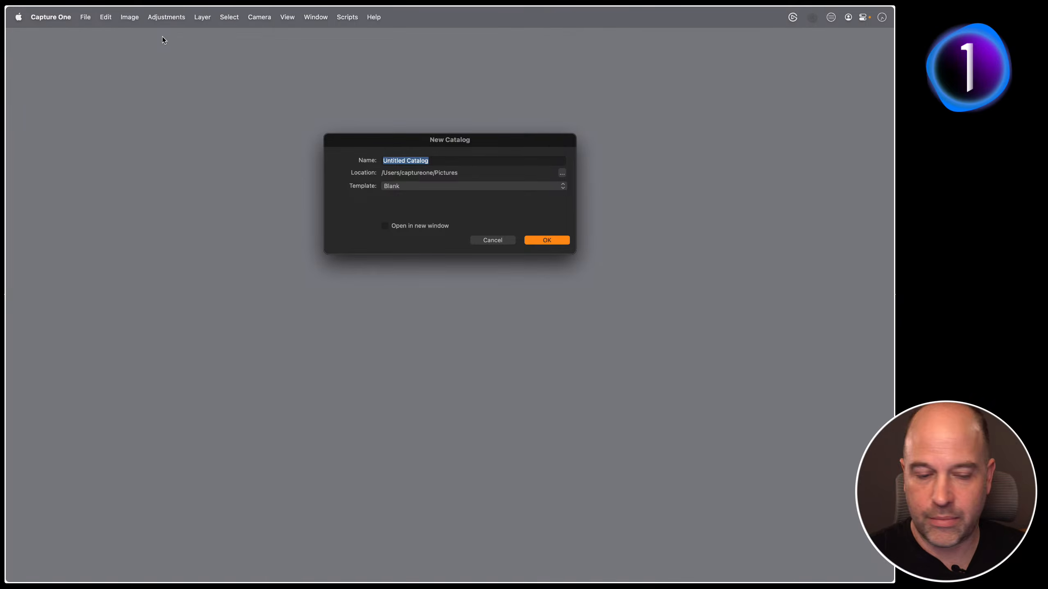
{"action": "type", "text": "Livestream PM"}
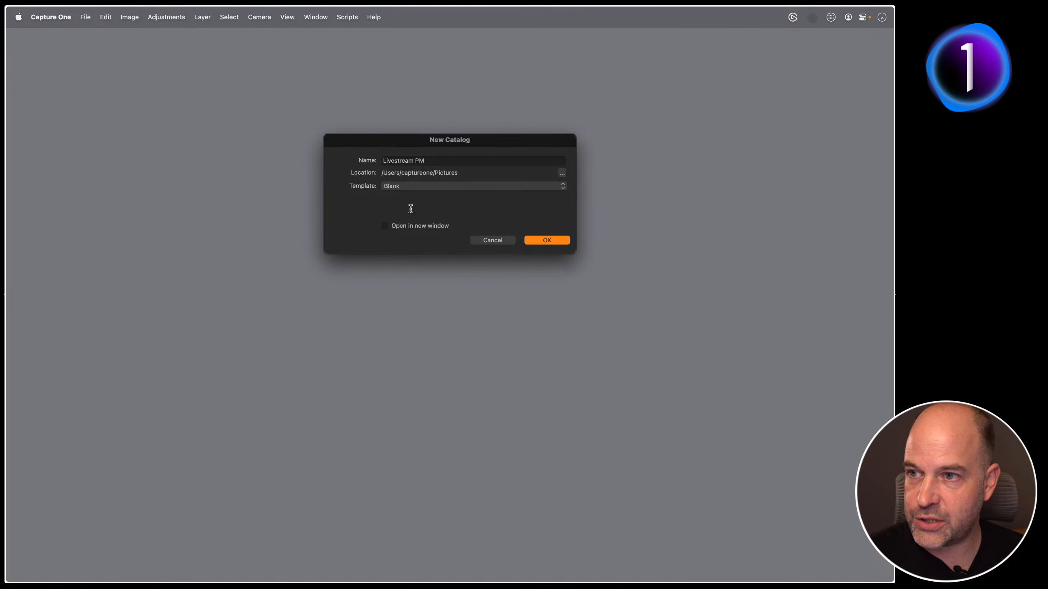
{"action": "left_click_drag", "start_coordinate": [460, 172], "coordinate": [433, 173]}
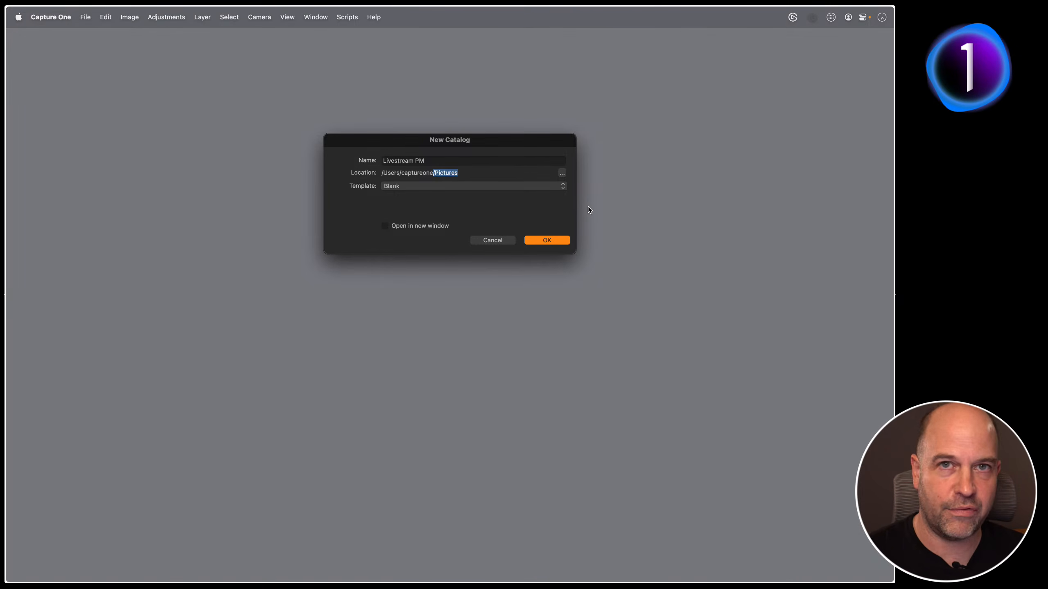
{"action": "left_click", "coordinate": [545, 242]}
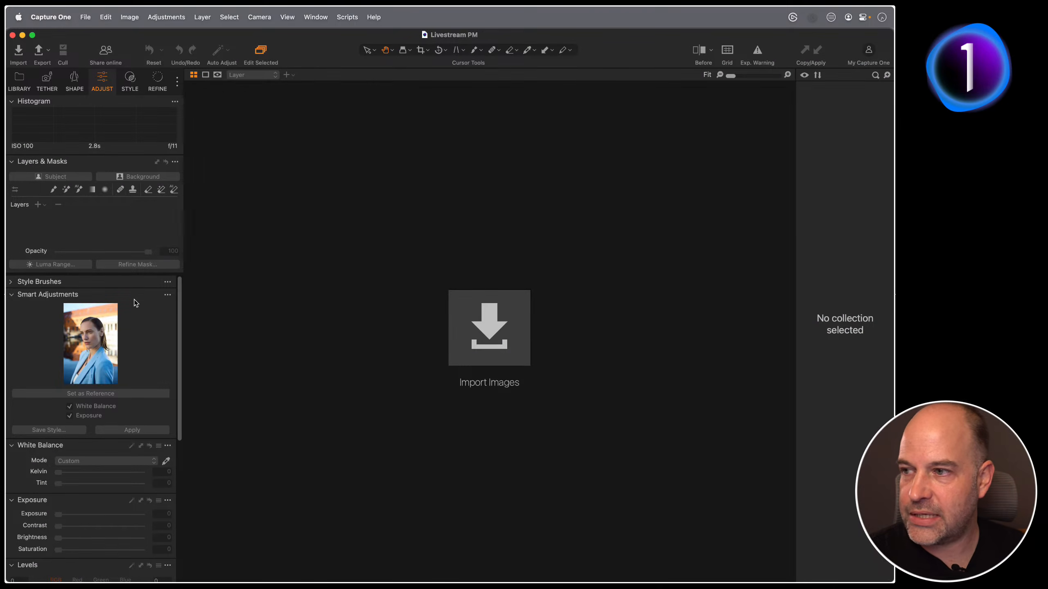
{"action": "left_click", "coordinate": [12, 294]}
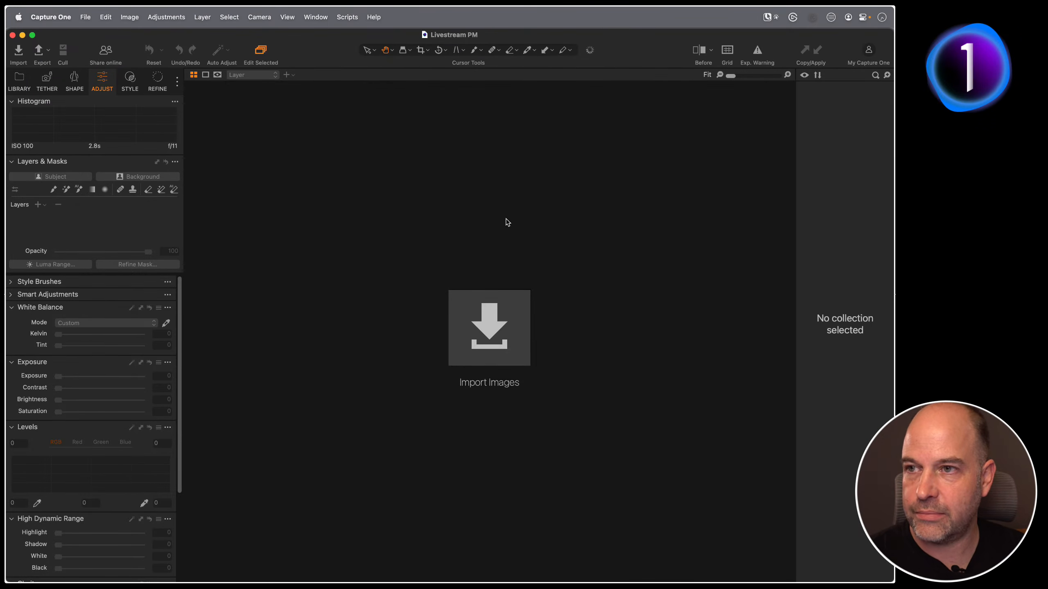
Step: Reveal the Livestream PM catalog file in its Pictures folder in Finder, and close the Finder window
{"action": "left_click", "coordinate": [425, 36], "text": "super"}
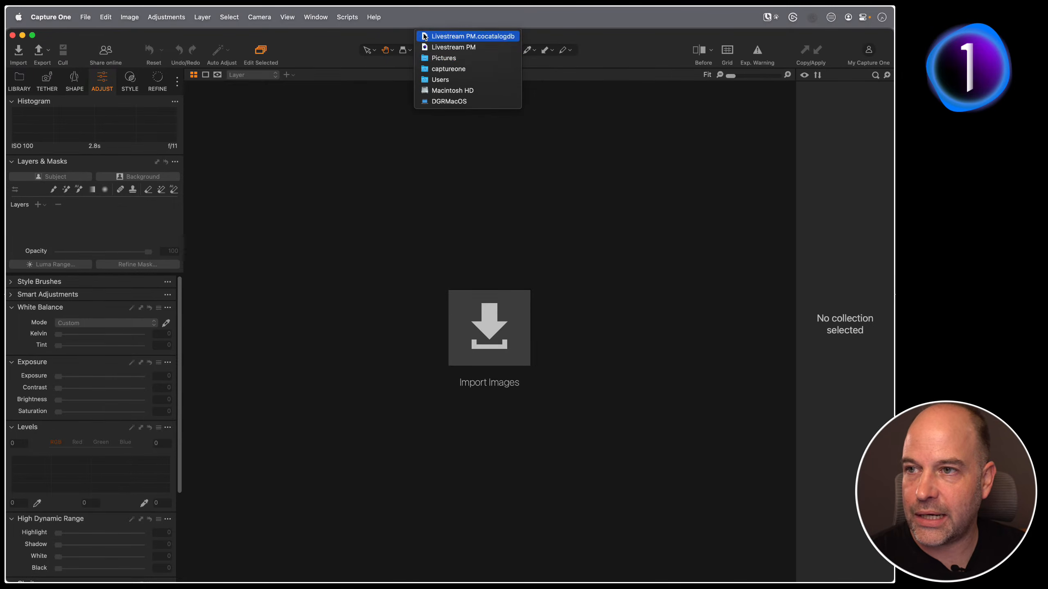
{"action": "left_click", "coordinate": [437, 58]}
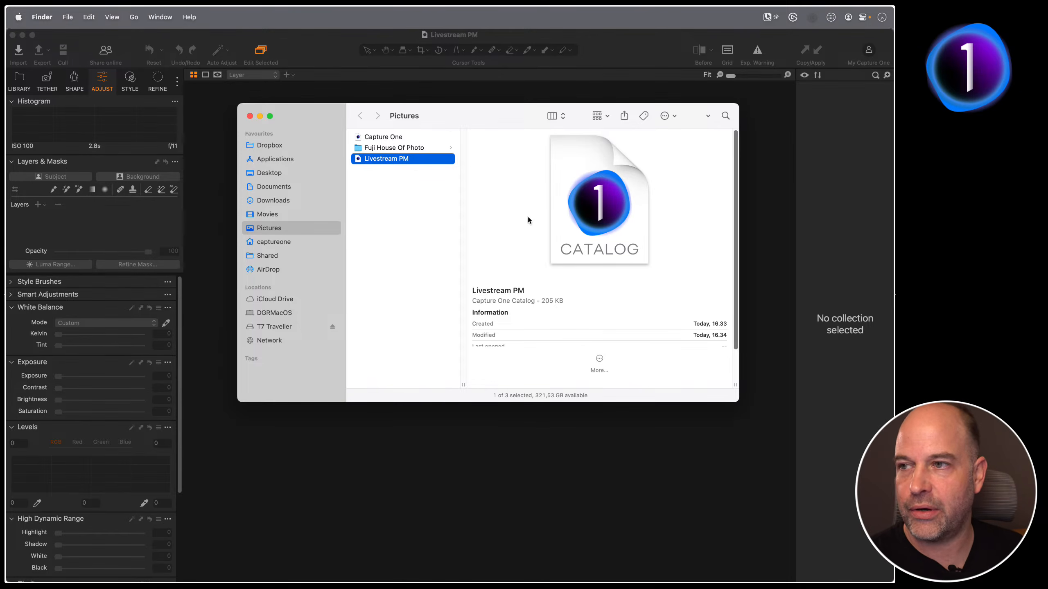
{"action": "left_click", "coordinate": [250, 116]}
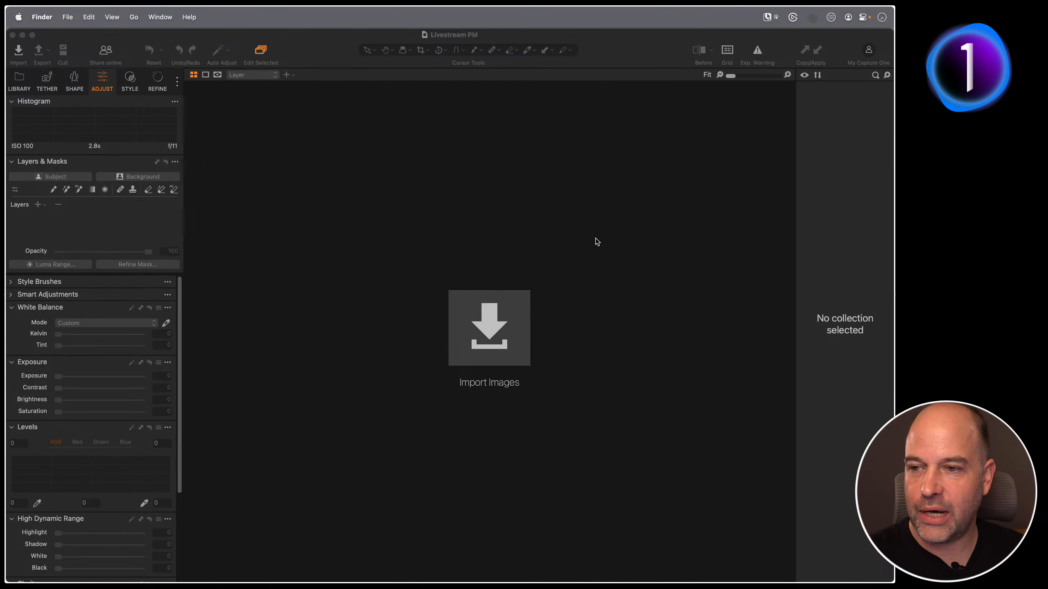
{"action": "key", "text": "F1"}
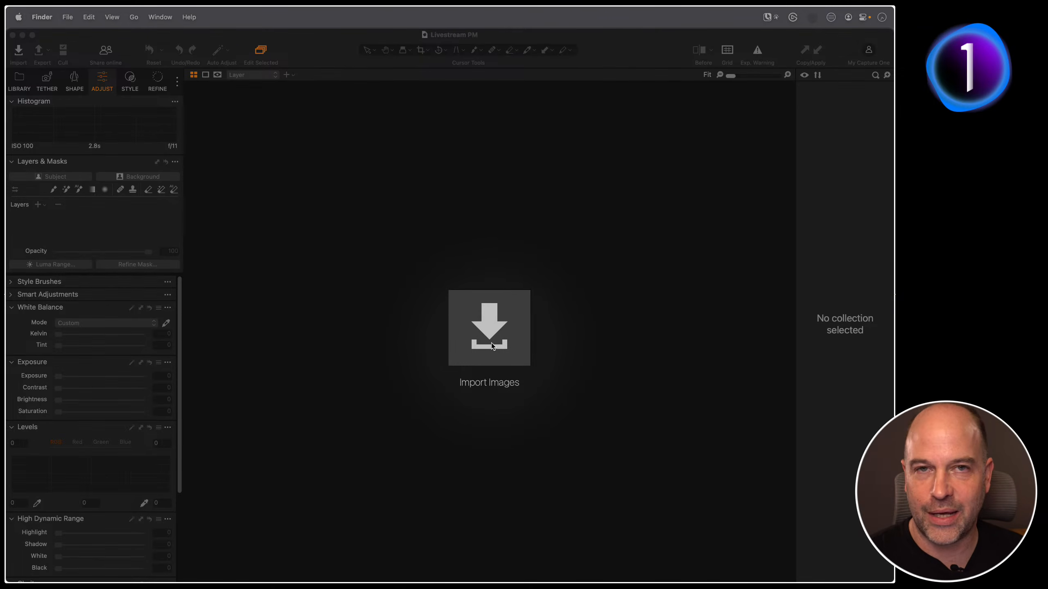
{"action": "key", "text": "F1"}
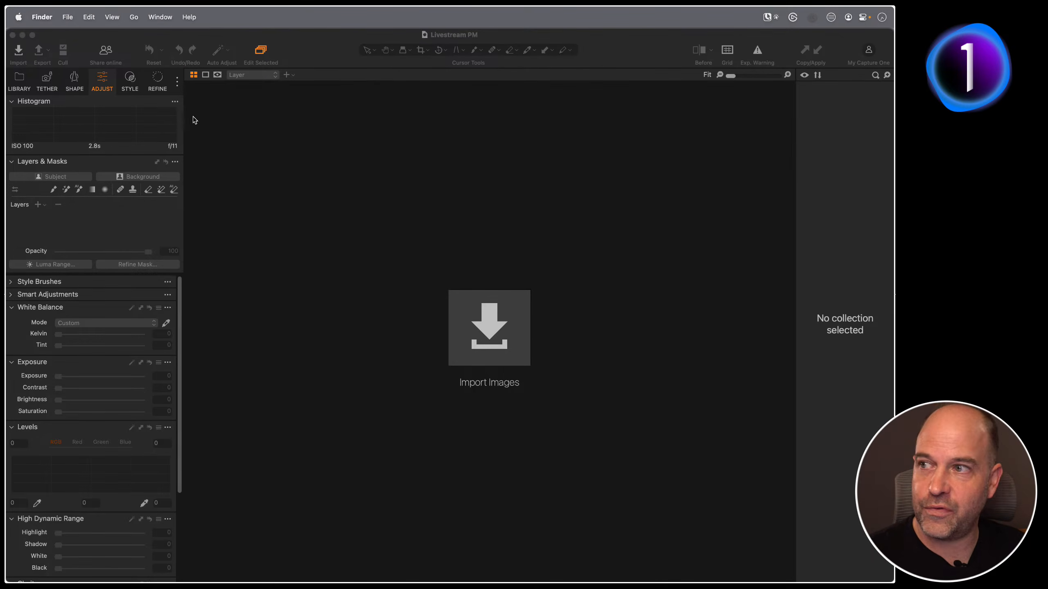
{"action": "key", "text": "F1"}
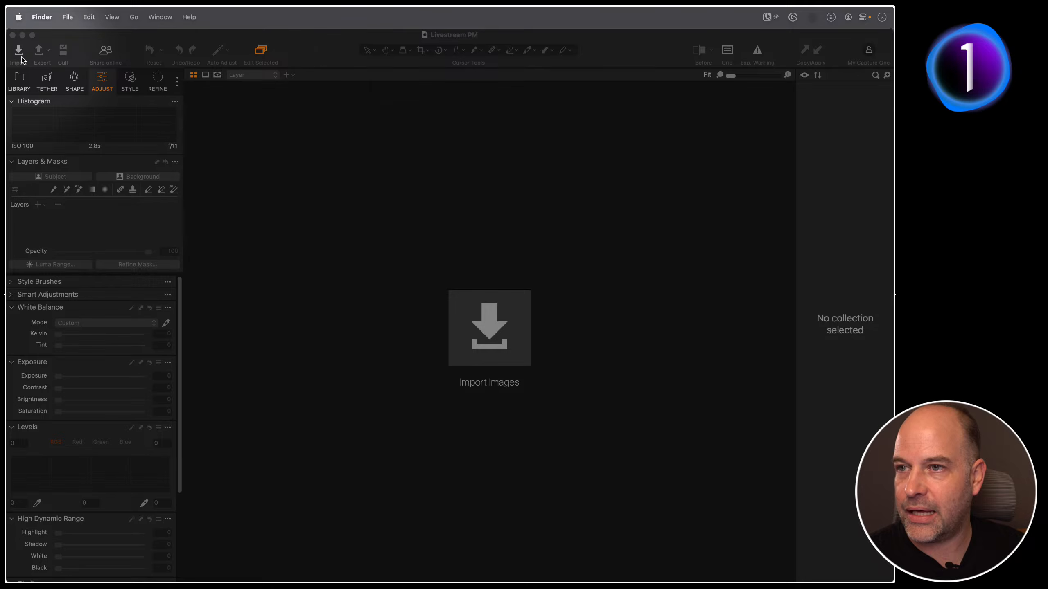
{"action": "key", "text": "F1"}
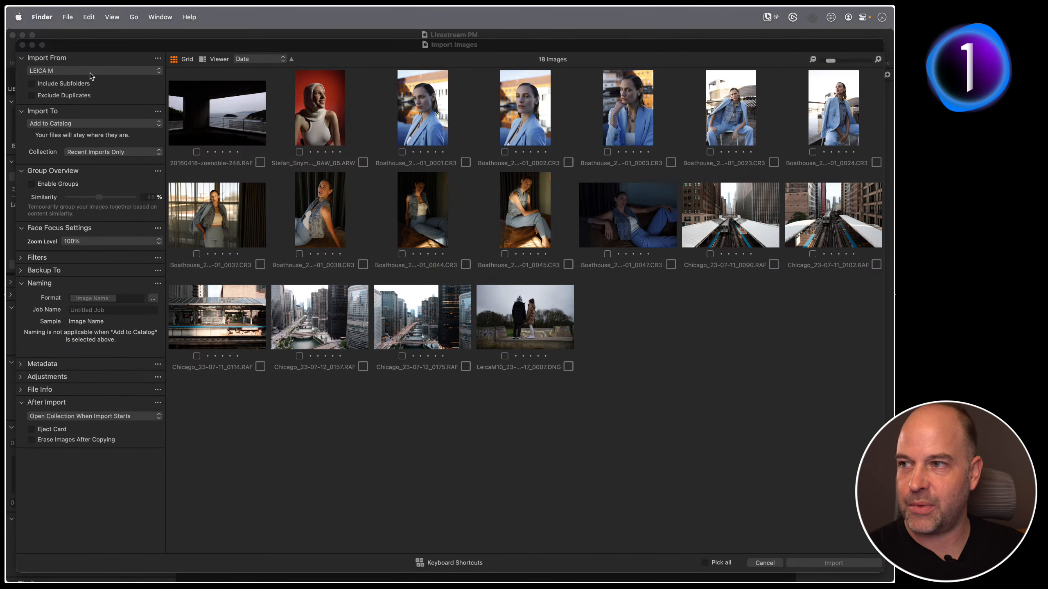
Step: Set the import destination to a new folder named My Photographs inside Pictures
{"action": "left_click", "coordinate": [130, 125]}
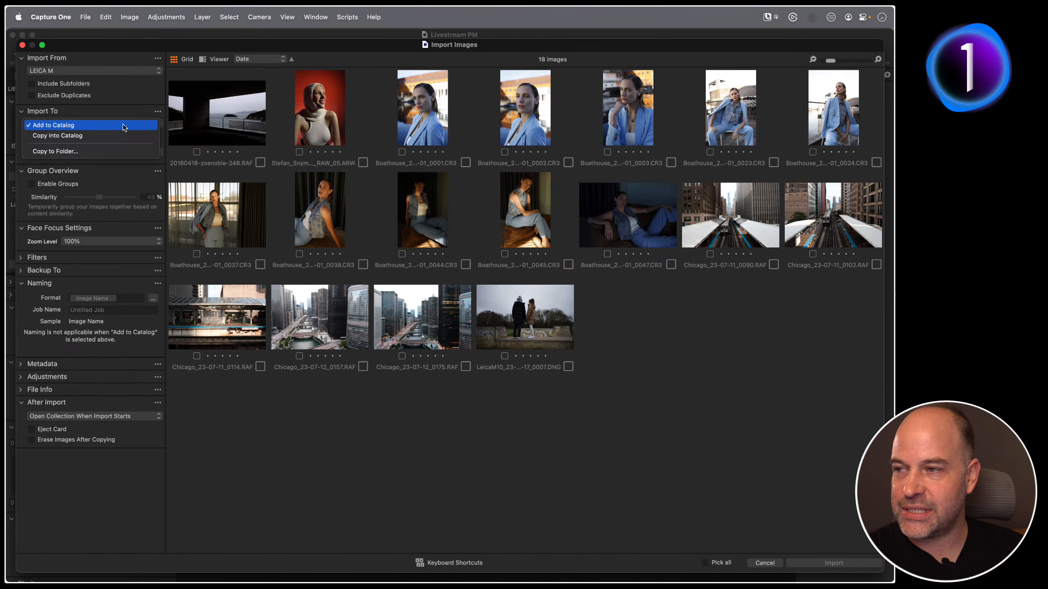
{"action": "left_click", "coordinate": [89, 112]}
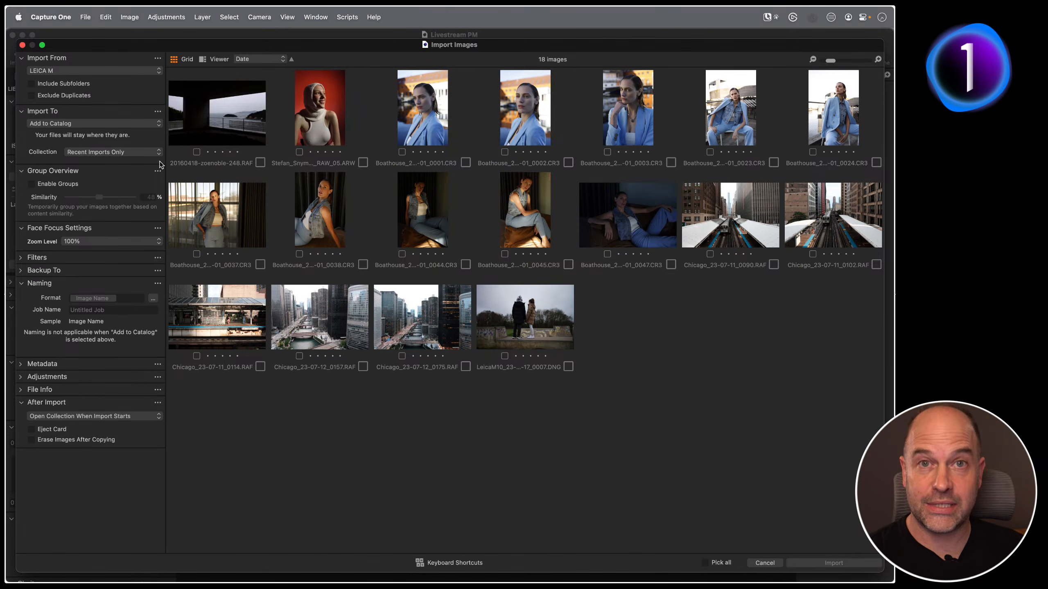
{"action": "left_click", "coordinate": [129, 125]}
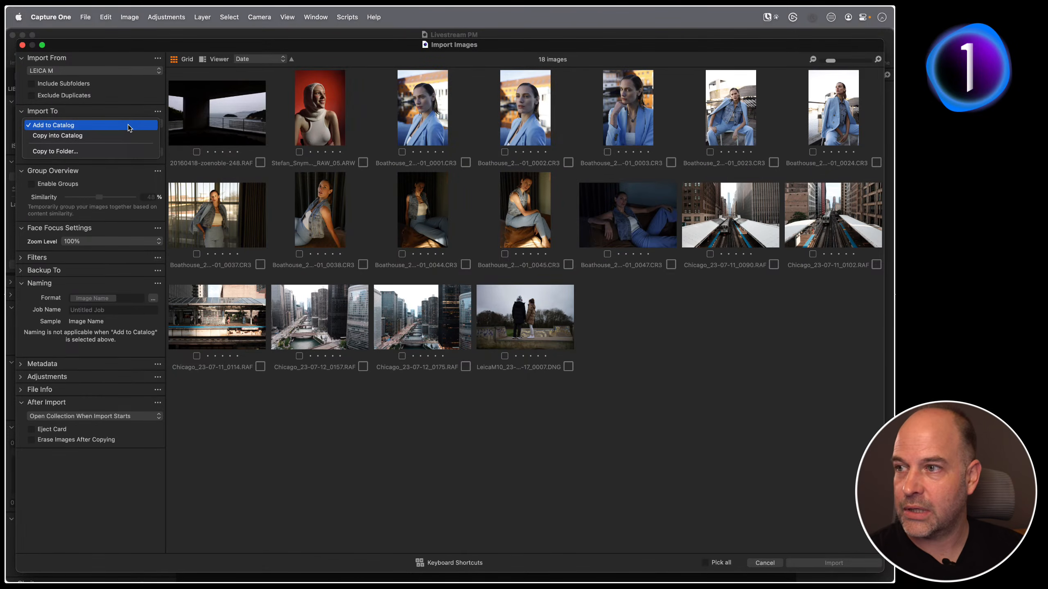
{"action": "left_click", "coordinate": [80, 152]}
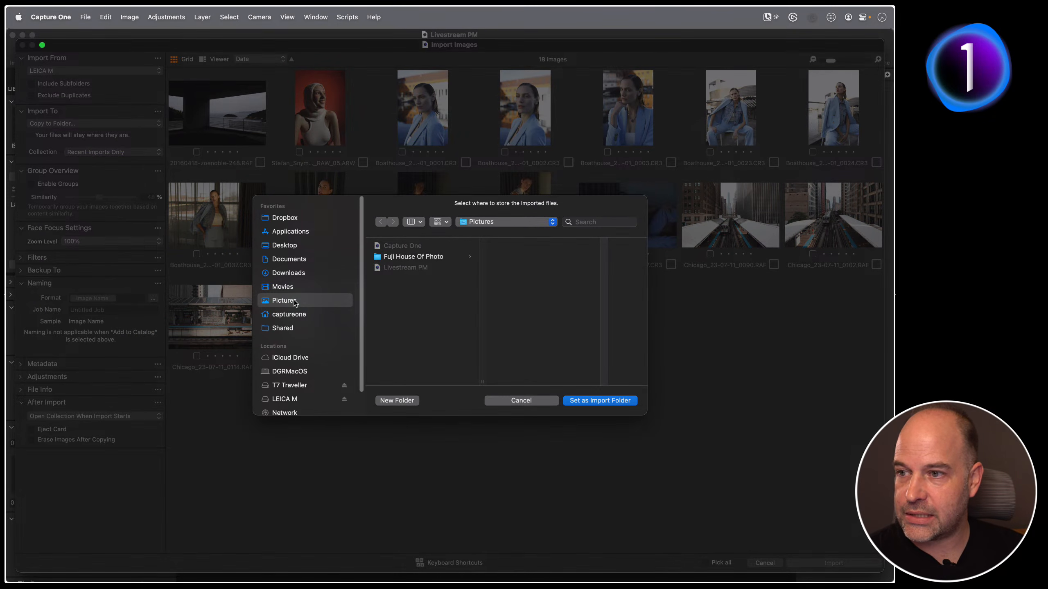
{"action": "left_click", "coordinate": [397, 400]}
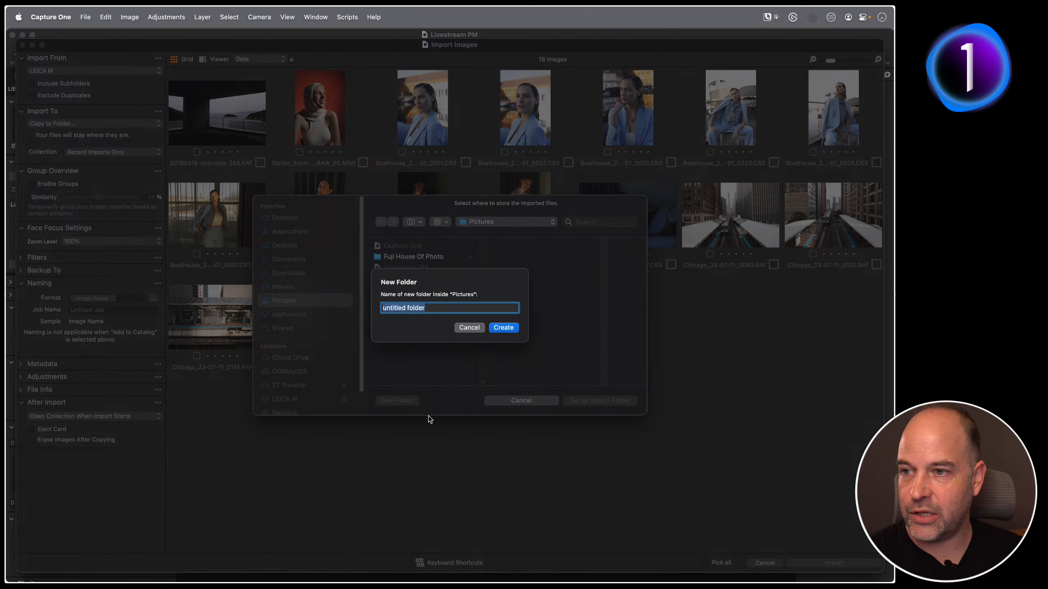
{"action": "type", "text": "My P"}
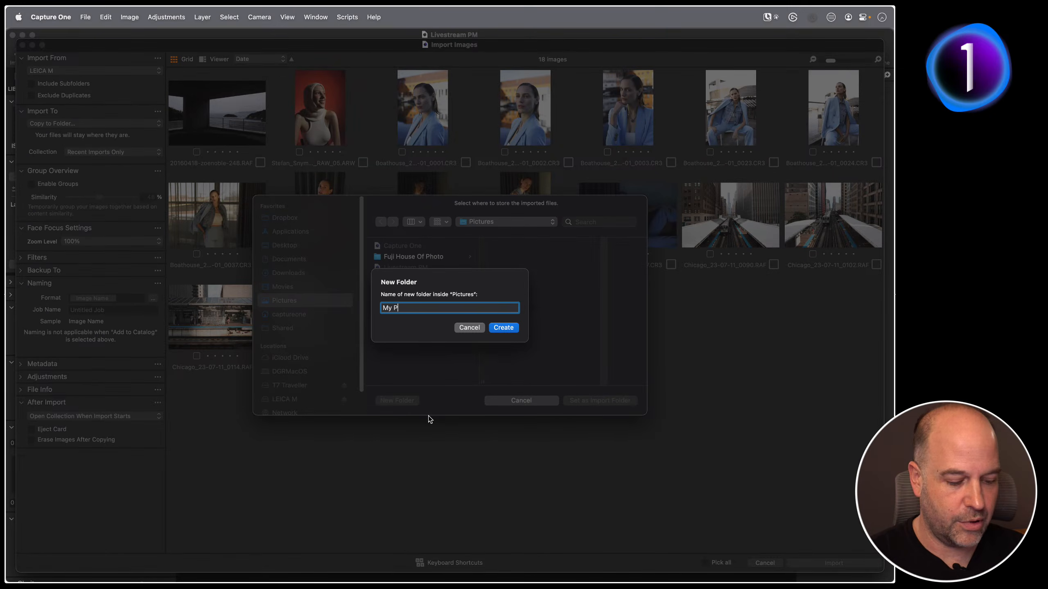
{"action": "type", "text": "hotogra"}
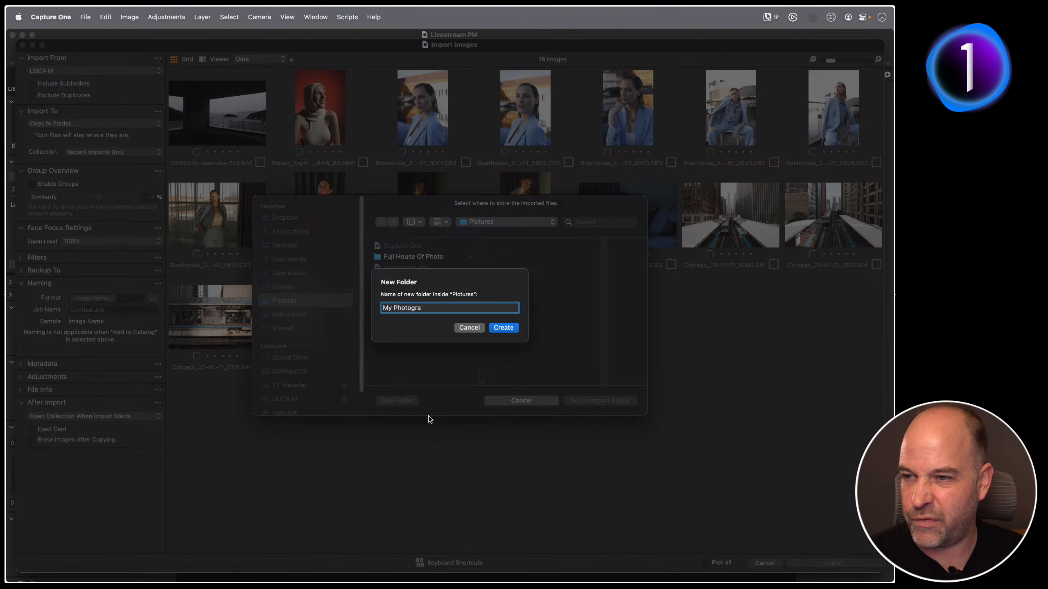
{"action": "type", "text": "phs"}
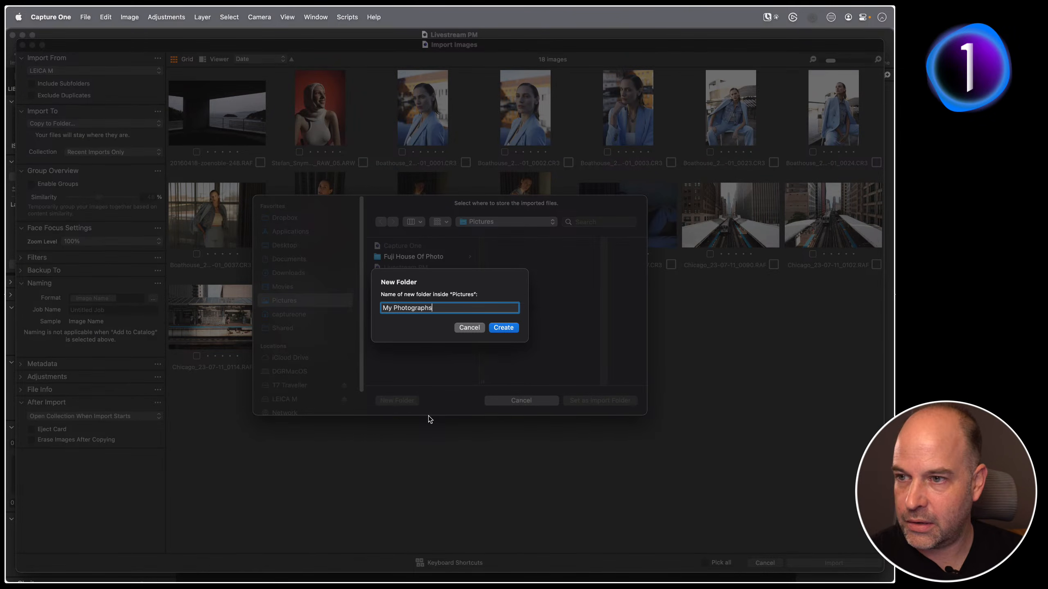
{"action": "left_click", "coordinate": [505, 328]}
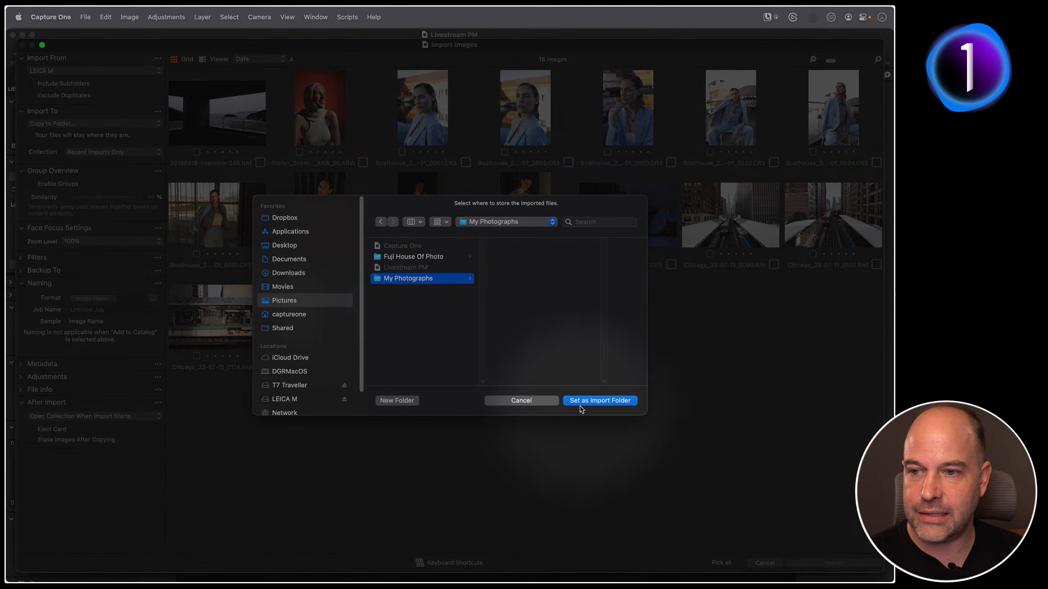
{"action": "left_click", "coordinate": [599, 401]}
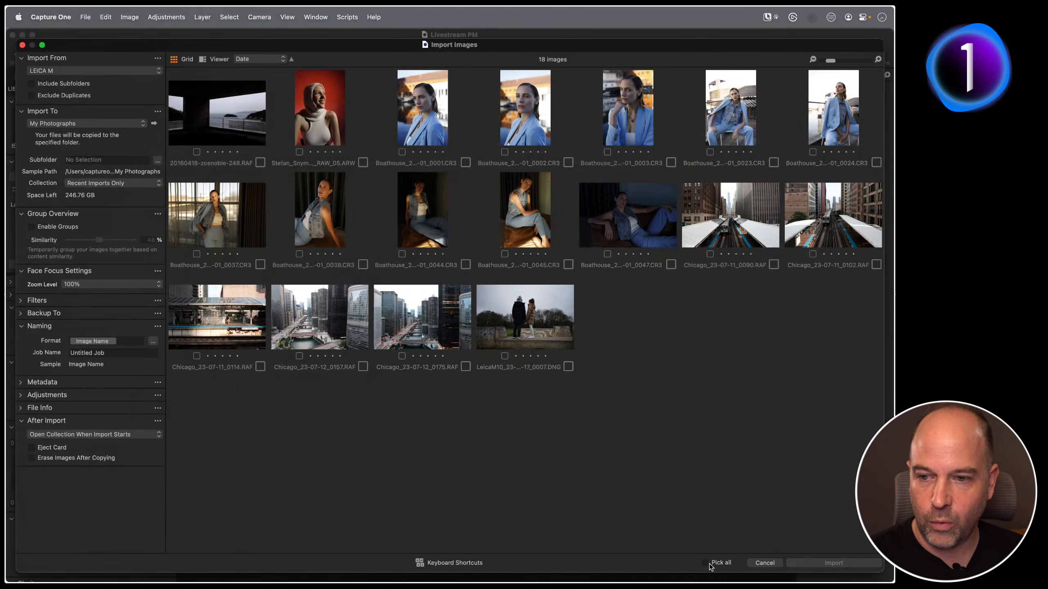
Step: Import all images from the LEICA M card and display Boathouse_23-03-01_0001.CR3
{"action": "left_click", "coordinate": [710, 565]}
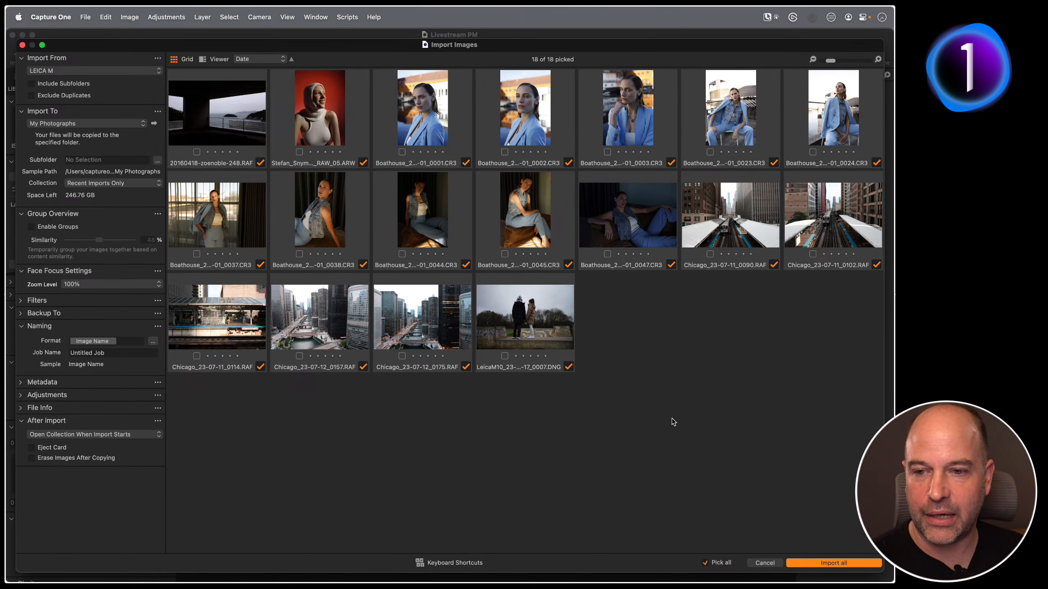
{"action": "left_click", "coordinate": [831, 563]}
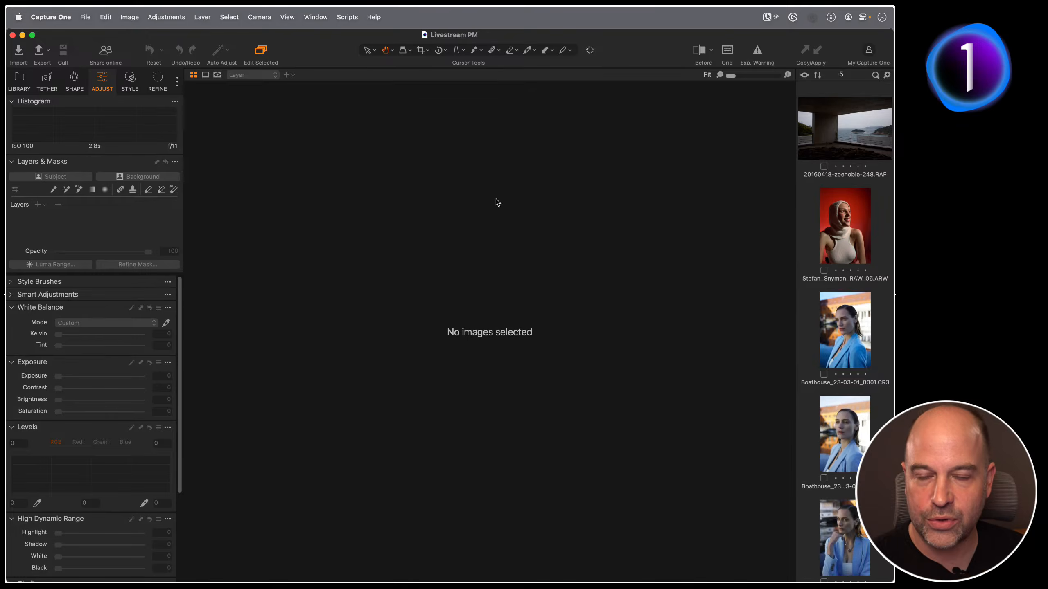
{"action": "left_click", "coordinate": [841, 306]}
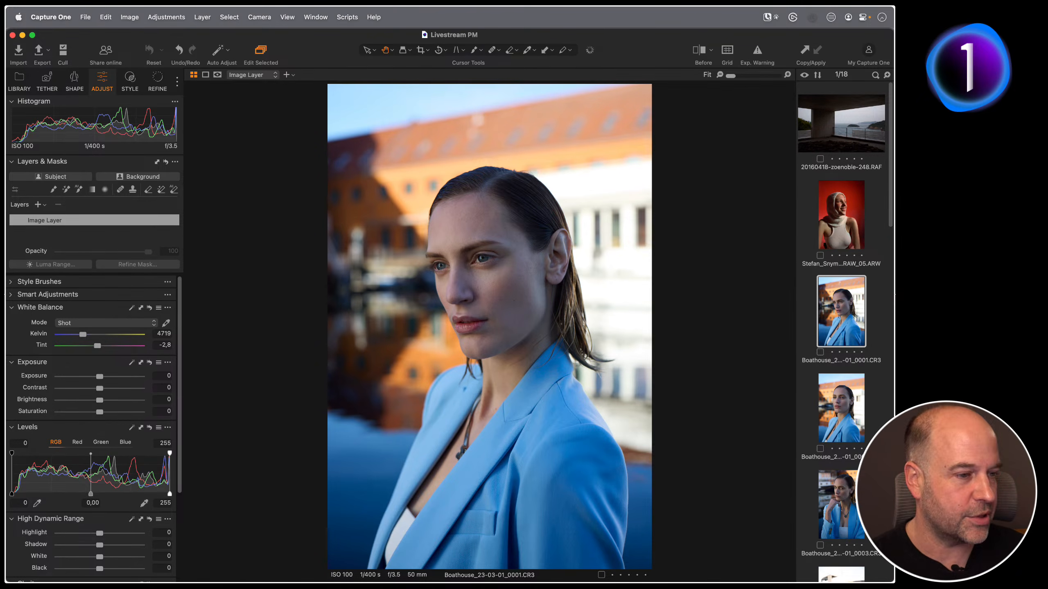
Step: Check the background activities and show the catalog's collections and folders in the Library
{"action": "left_click", "coordinate": [590, 50]}
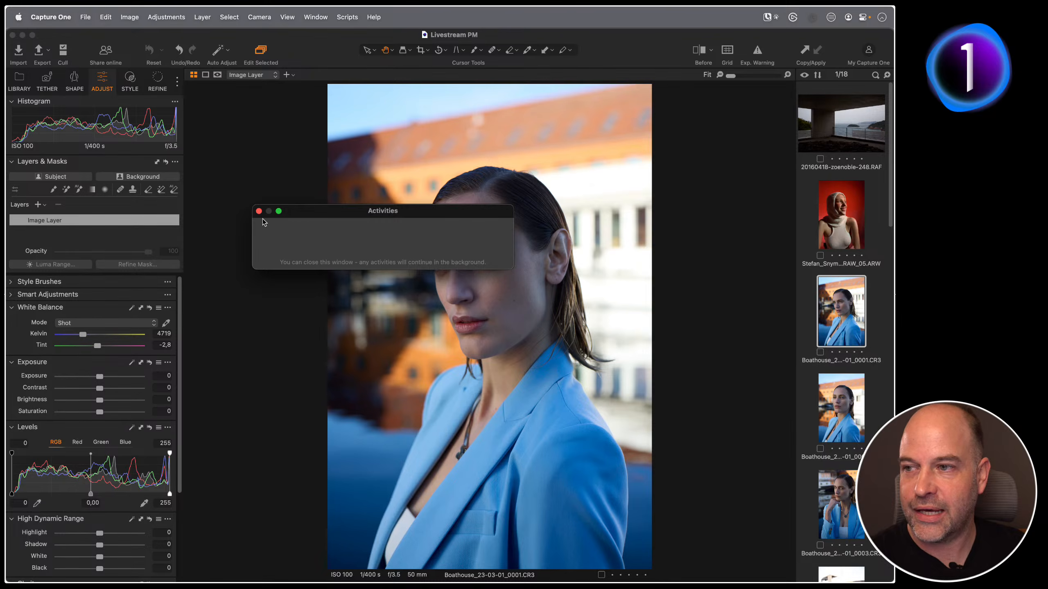
{"action": "left_click", "coordinate": [258, 211]}
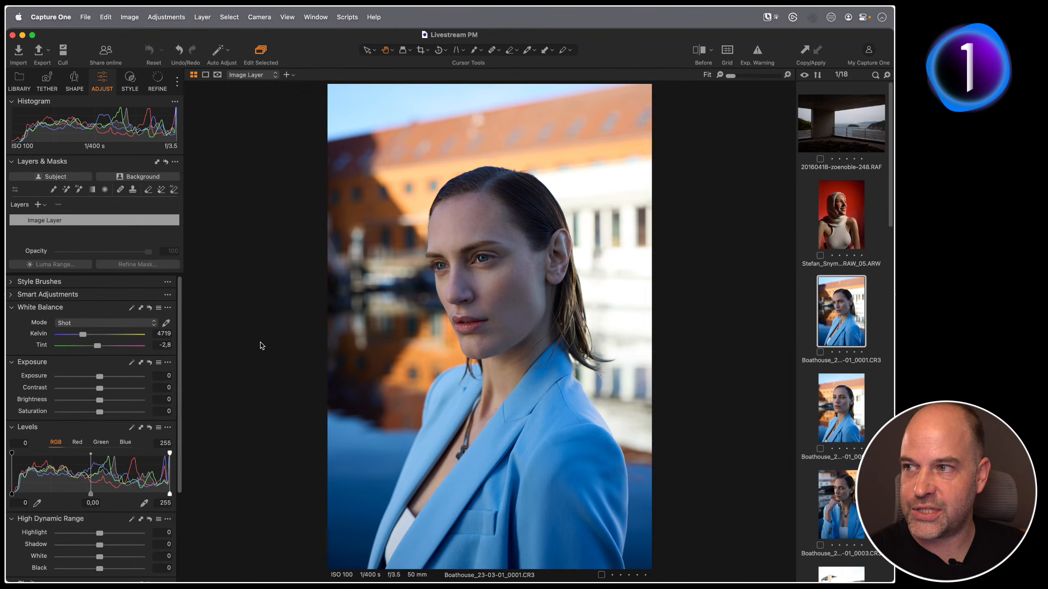
{"action": "left_click", "coordinate": [20, 82]}
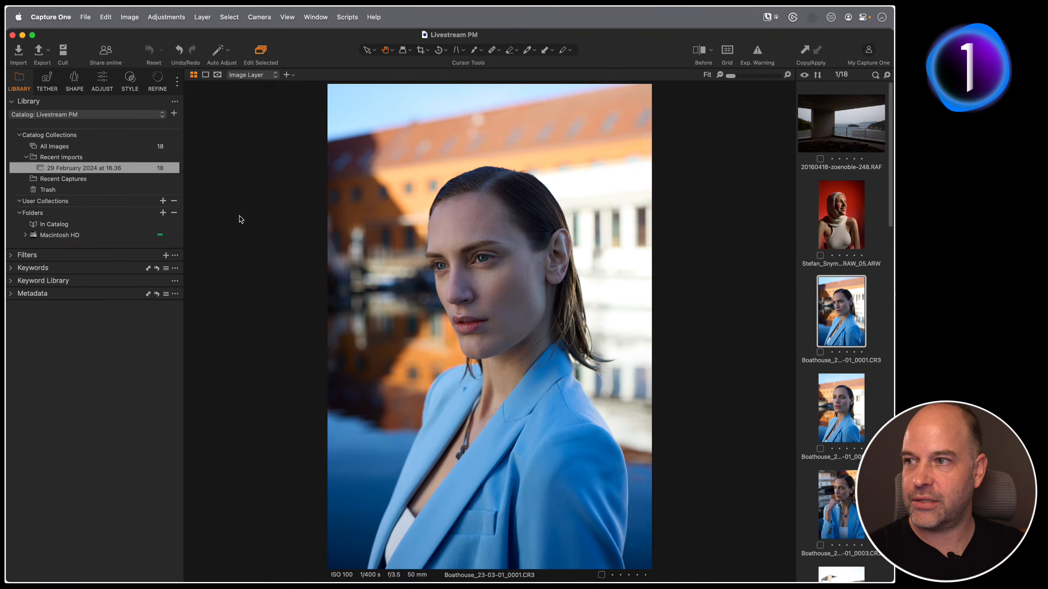
Step: Expand the catalog's Macintosh HD folder tree down to the My Photographs folder inside Pictures
{"action": "left_click", "coordinate": [25, 236]}
{"action": "left_click", "coordinate": [33, 246]}
{"action": "left_click", "coordinate": [40, 257]}
{"action": "left_click", "coordinate": [46, 268]}
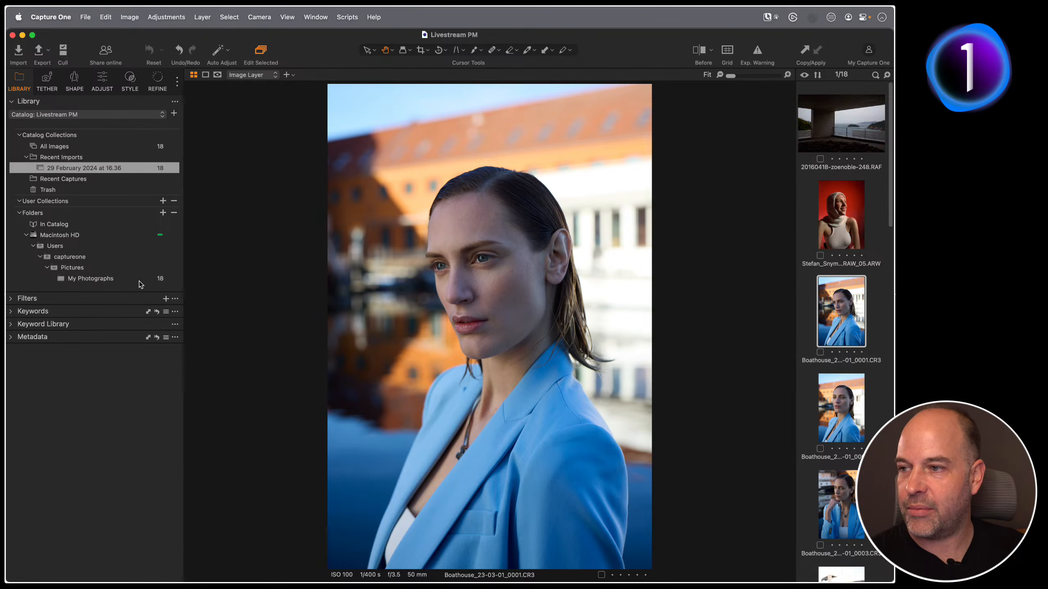
{"action": "key", "text": "F1"}
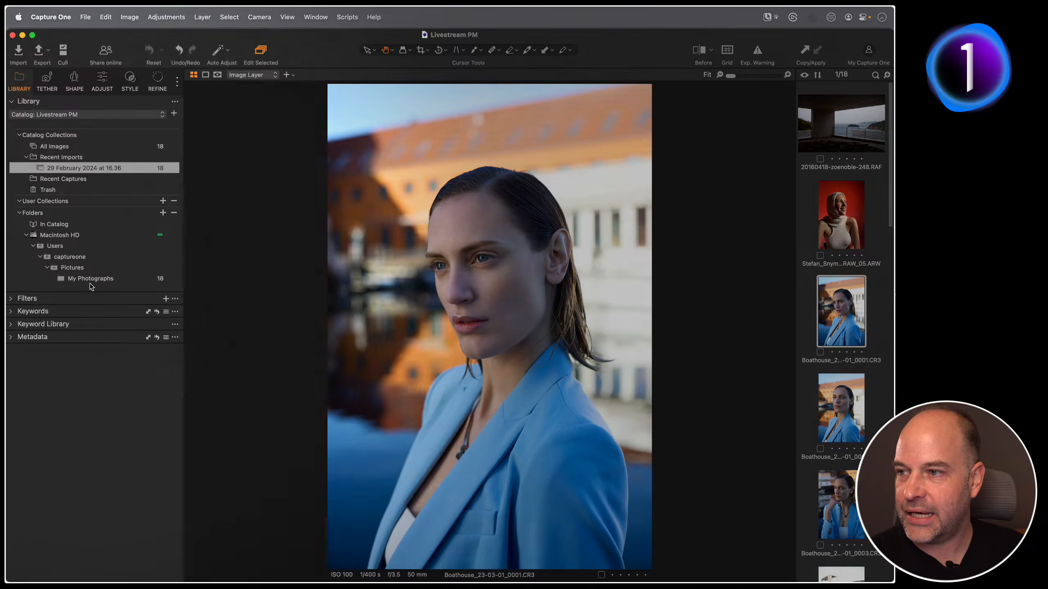
{"action": "key", "text": "F1"}
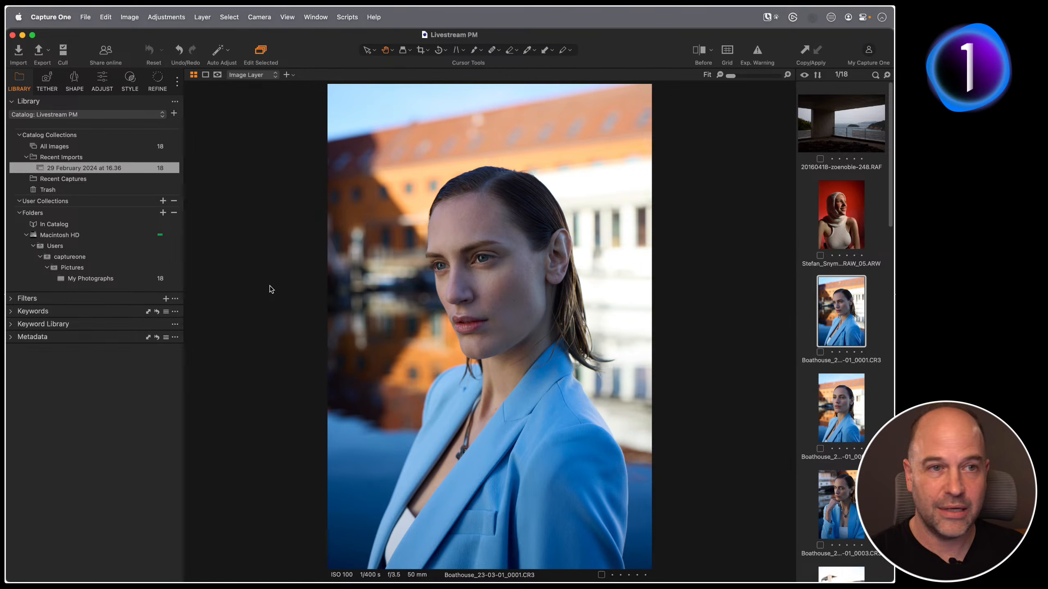
Step: Start a new import and browse for its source to Demonstration Images inside Capture One Demo Catalog on the T7 Traveller drive
{"action": "left_click", "coordinate": [16, 58]}
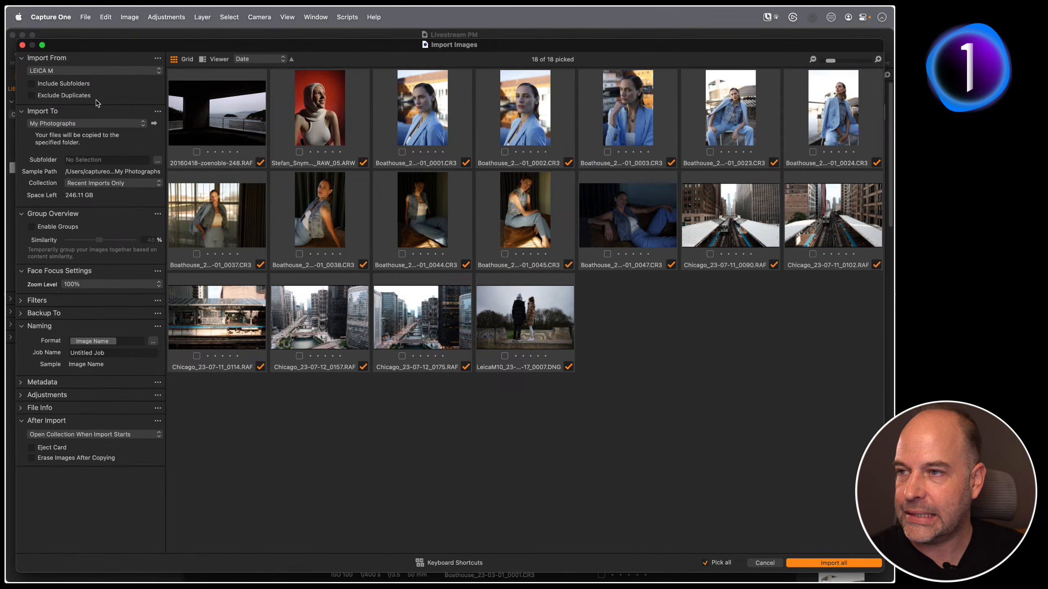
{"action": "left_click", "coordinate": [110, 72]}
{"action": "left_click", "coordinate": [96, 124]}
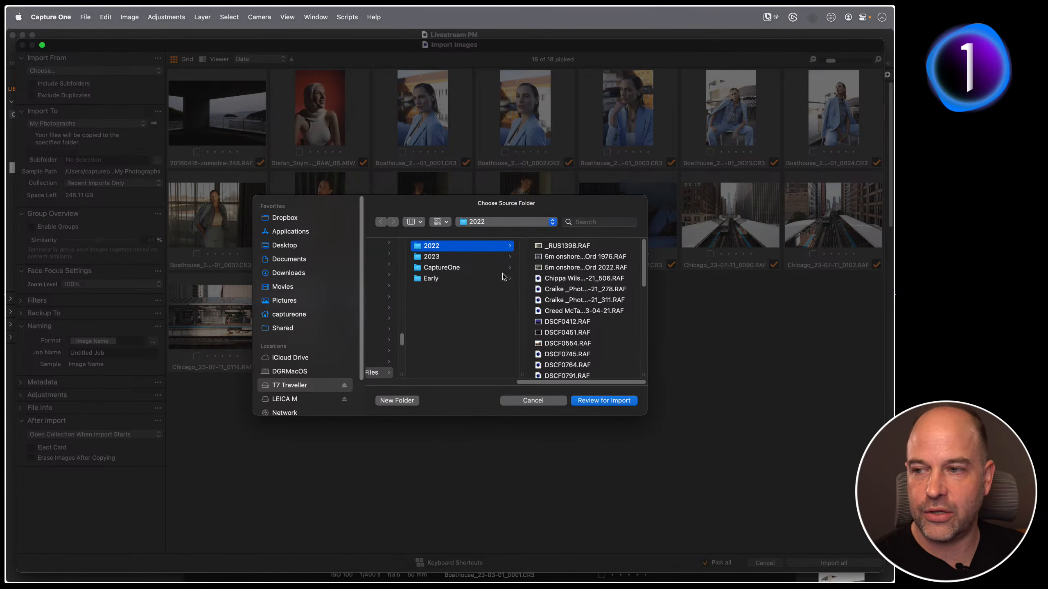
{"action": "left_click", "coordinate": [308, 388]}
{"action": "scroll", "coordinate": [313, 366], "scroll_direction": "down", "scroll_amount": 2}
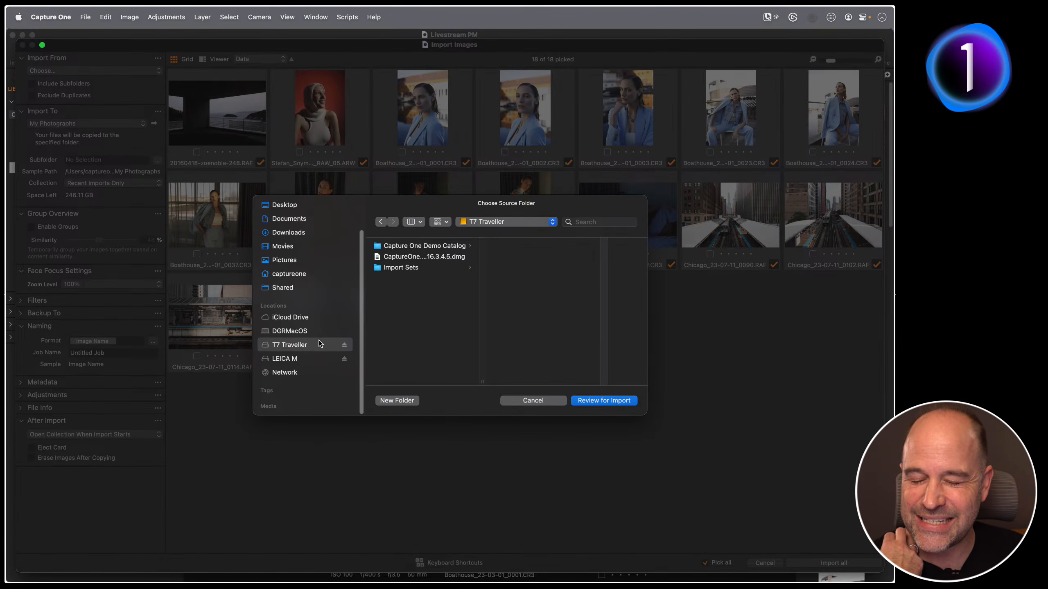
{"action": "left_click", "coordinate": [423, 248]}
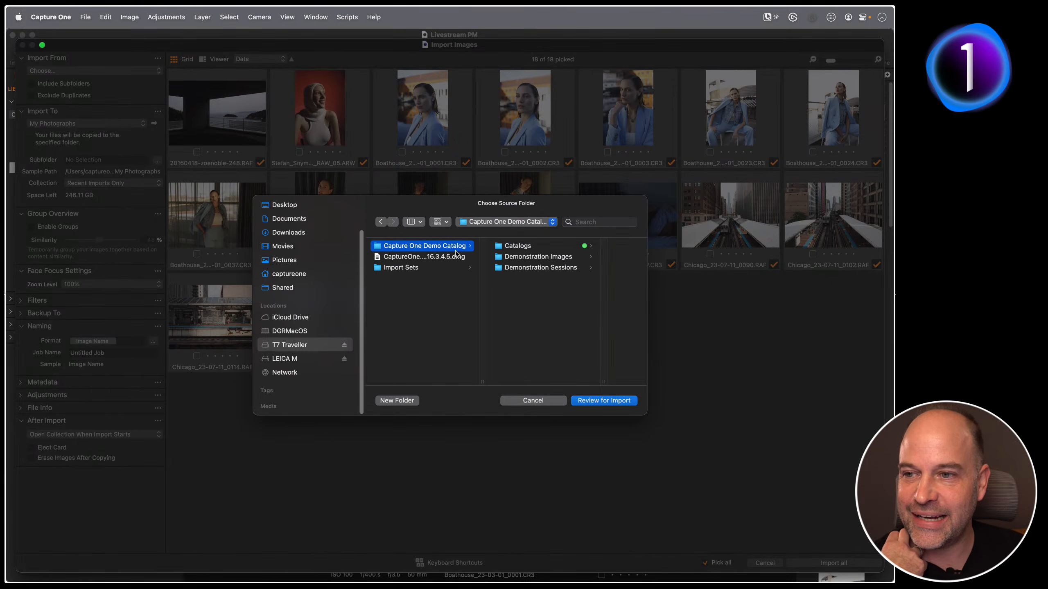
{"action": "left_click", "coordinate": [537, 258]}
Step: Choose the 2023 subfolder of the photographer's Ocean Files folder as the import source and load its images for review
{"action": "scroll", "coordinate": [582, 299], "scroll_direction": "down", "scroll_amount": 10}
{"action": "scroll", "coordinate": [581, 299], "scroll_direction": "down", "scroll_amount": 15}
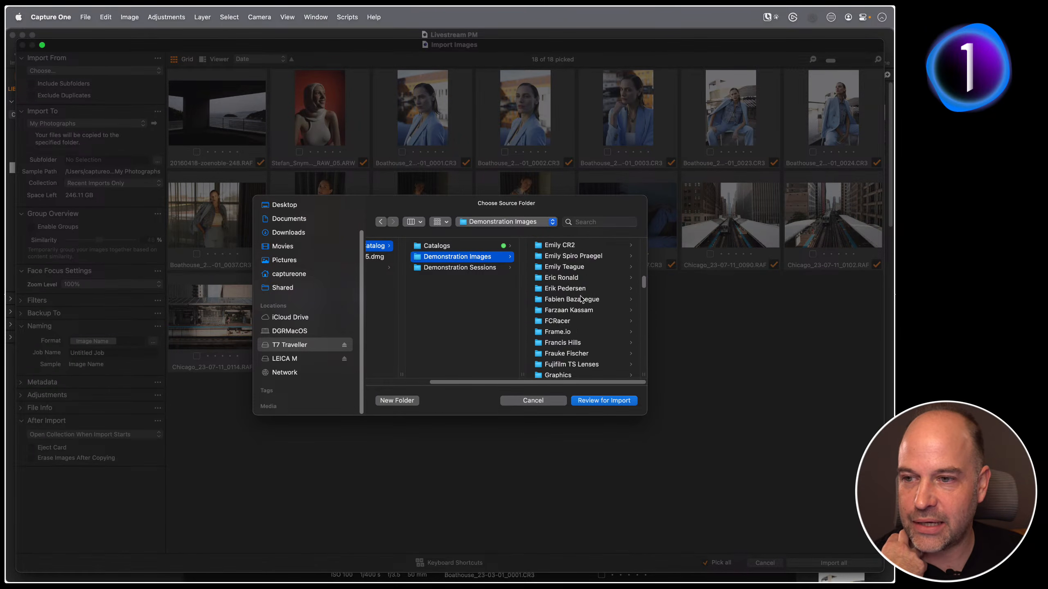
{"action": "scroll", "coordinate": [581, 299], "scroll_direction": "down", "scroll_amount": 15}
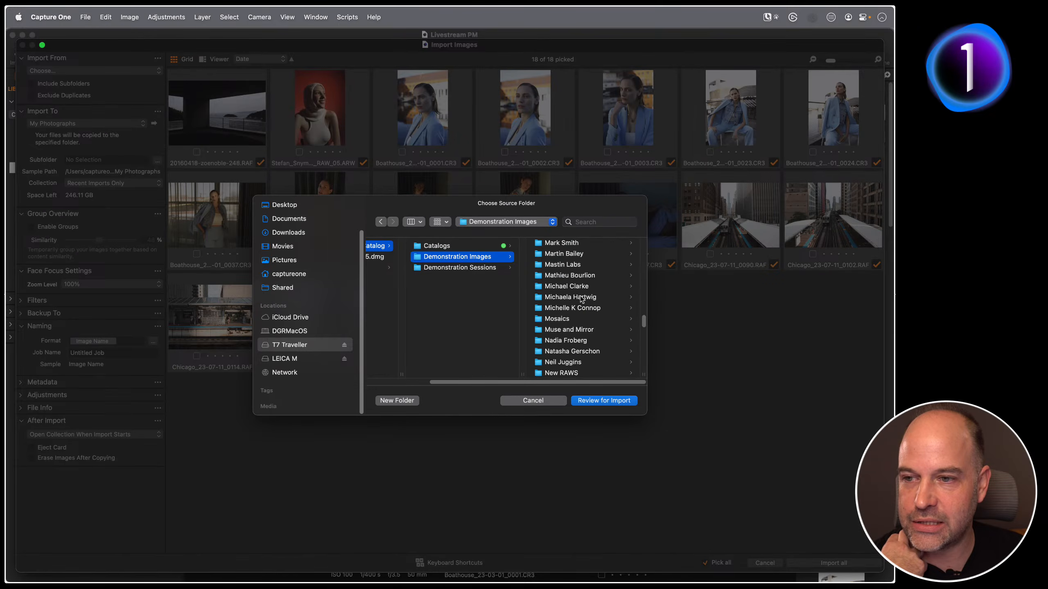
{"action": "scroll", "coordinate": [581, 299], "scroll_direction": "down", "scroll_amount": 5}
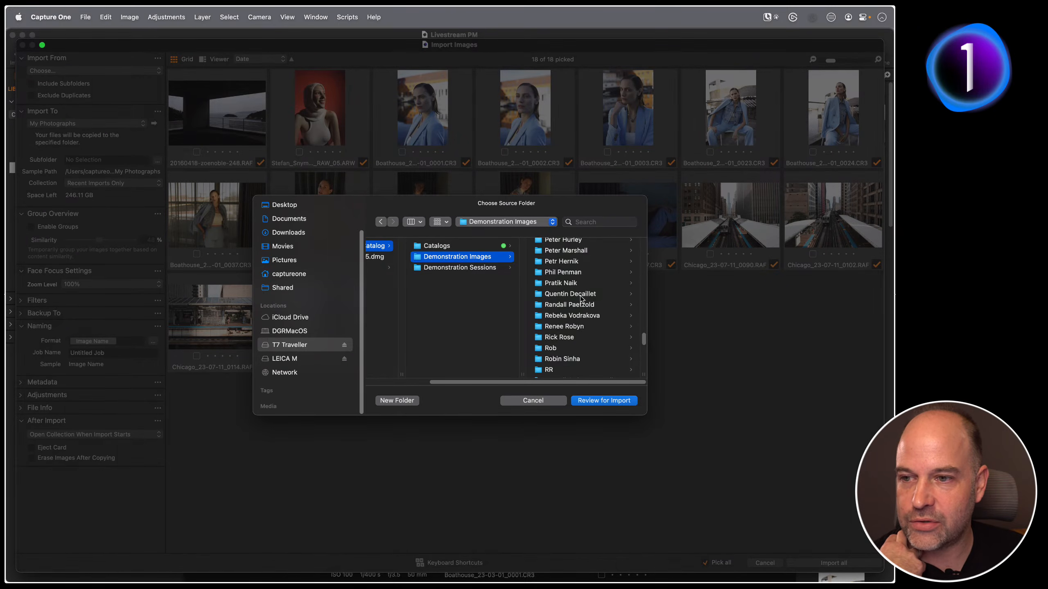
{"action": "left_click", "coordinate": [582, 322]}
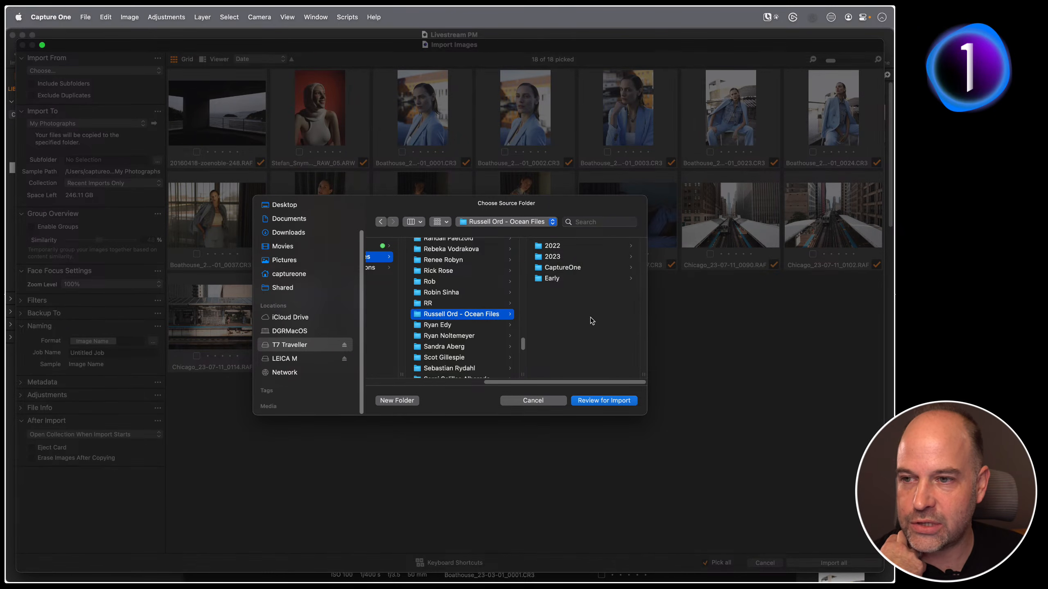
{"action": "left_click", "coordinate": [554, 248]}
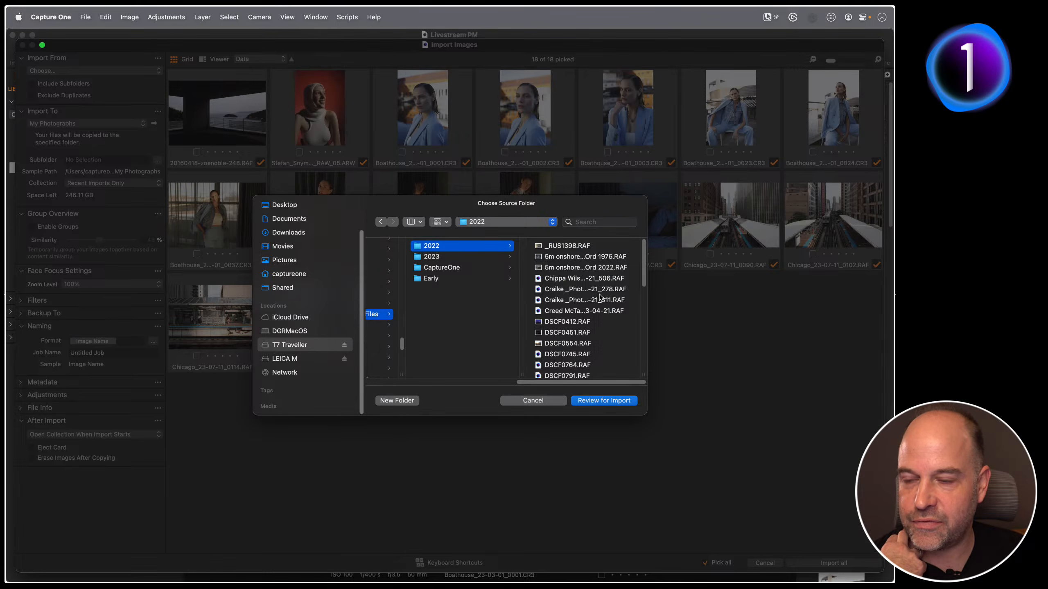
{"action": "left_click", "coordinate": [470, 257]}
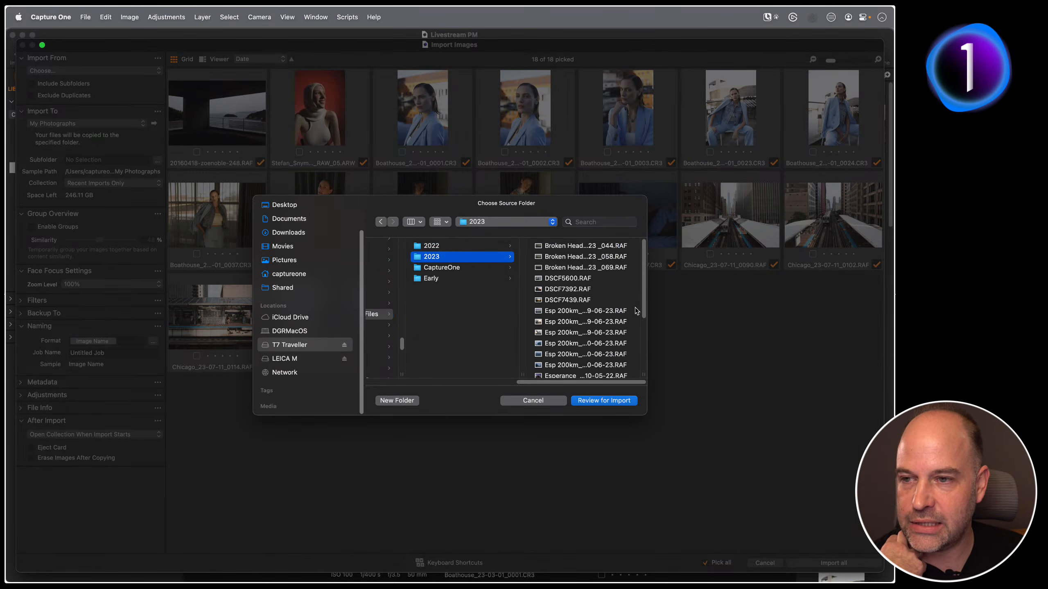
{"action": "scroll", "coordinate": [639, 297], "scroll_direction": "down", "scroll_amount": 5}
{"action": "scroll", "coordinate": [643, 322], "scroll_direction": "up", "scroll_amount": 3}
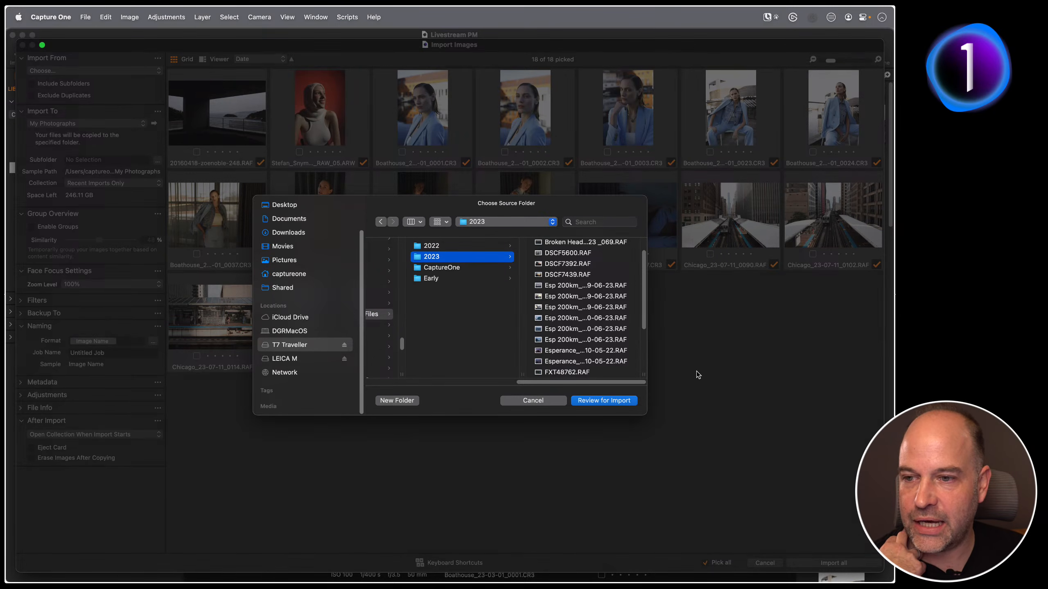
{"action": "left_click", "coordinate": [605, 401]}
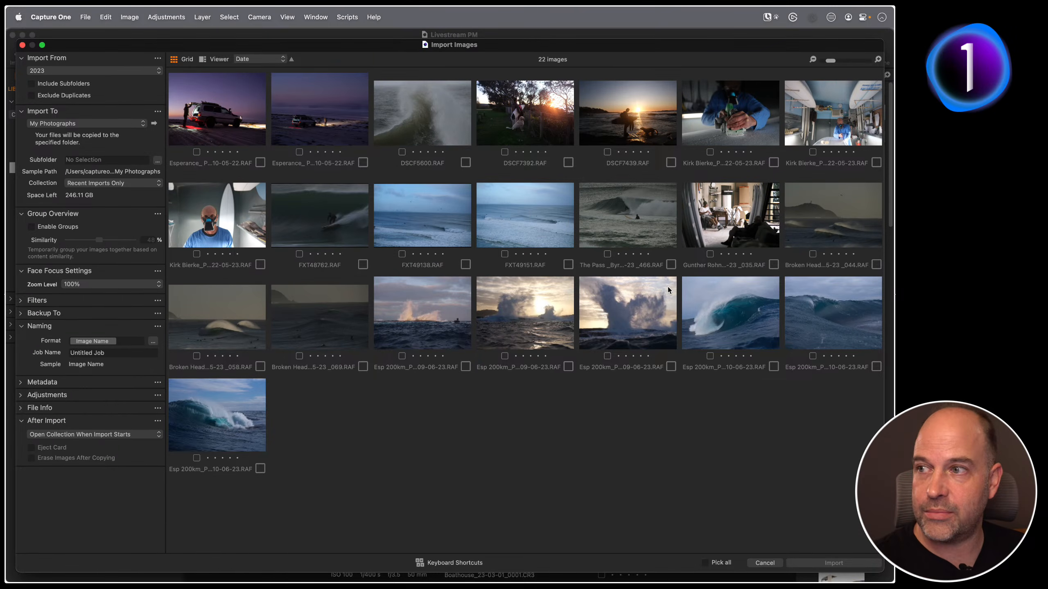
Step: Set the import destination to Add to Catalog, pick all images from the 2023 folder and import them
{"action": "left_click", "coordinate": [116, 123]}
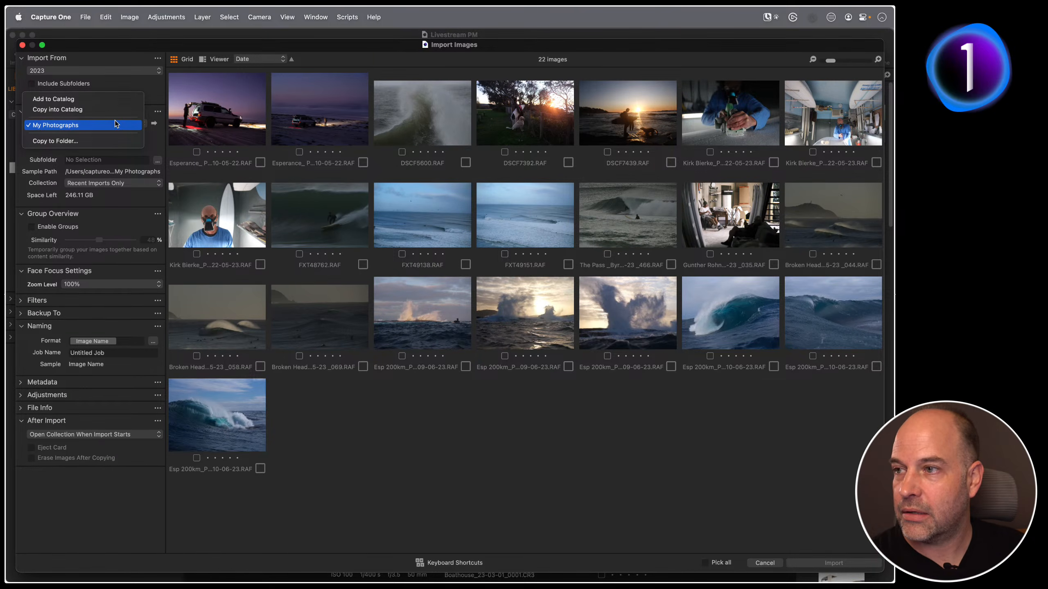
{"action": "left_click", "coordinate": [87, 100]}
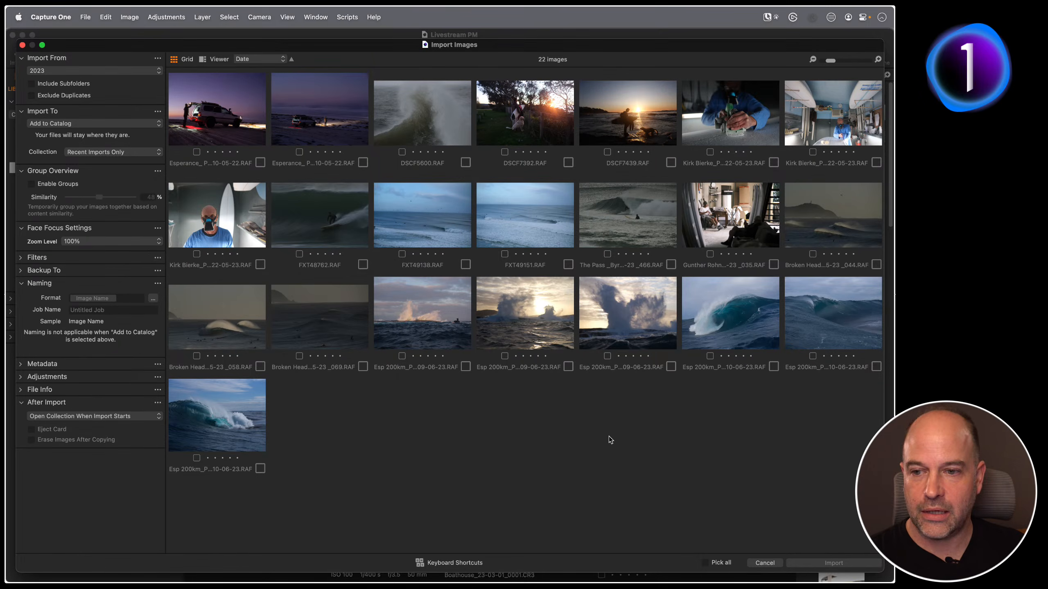
{"action": "left_click", "coordinate": [718, 563]}
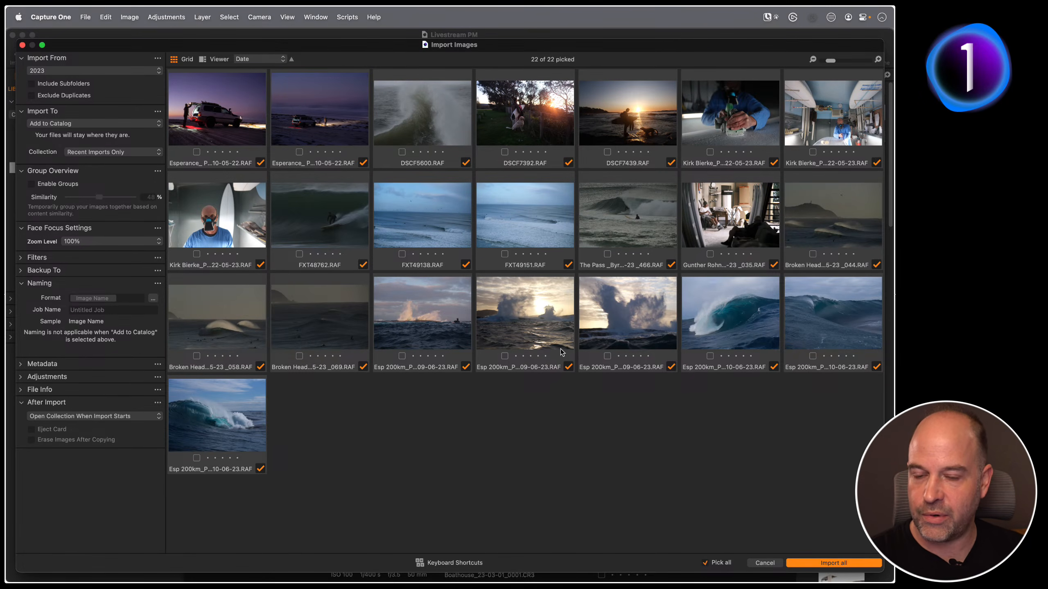
{"action": "left_click", "coordinate": [833, 564]}
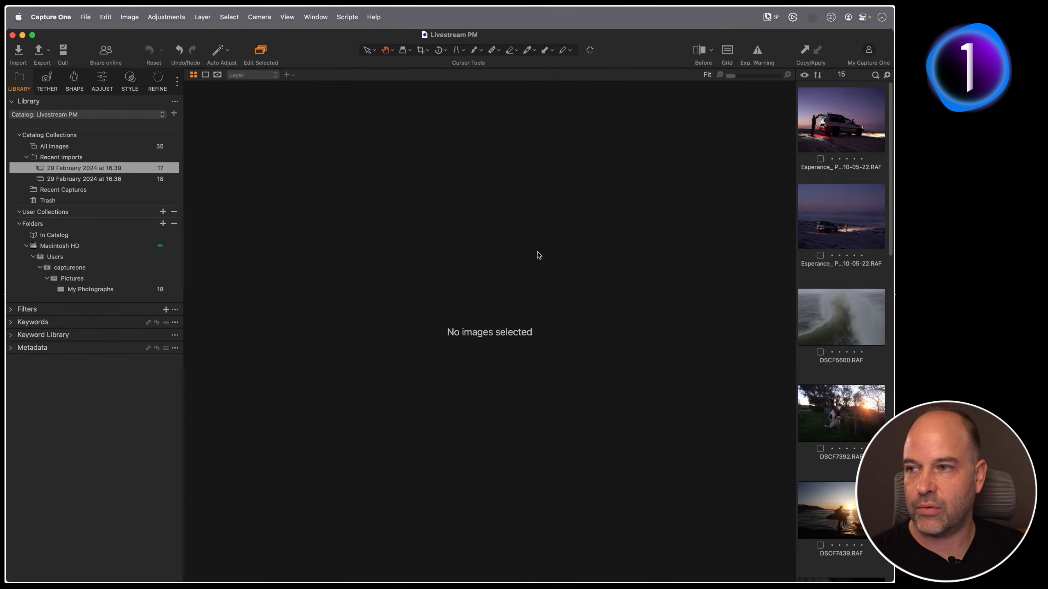
Step: Display the imported portrait of the man wearing a respirator mask and check the background activities
{"action": "scroll", "coordinate": [841, 363], "scroll_direction": "down", "scroll_amount": 10}
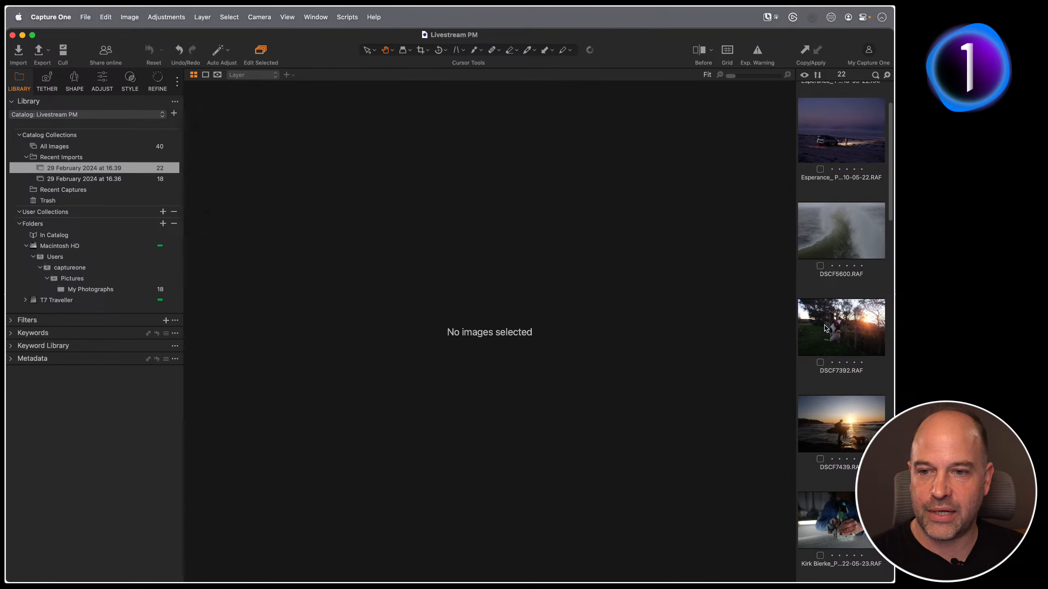
{"action": "left_click", "coordinate": [840, 351]}
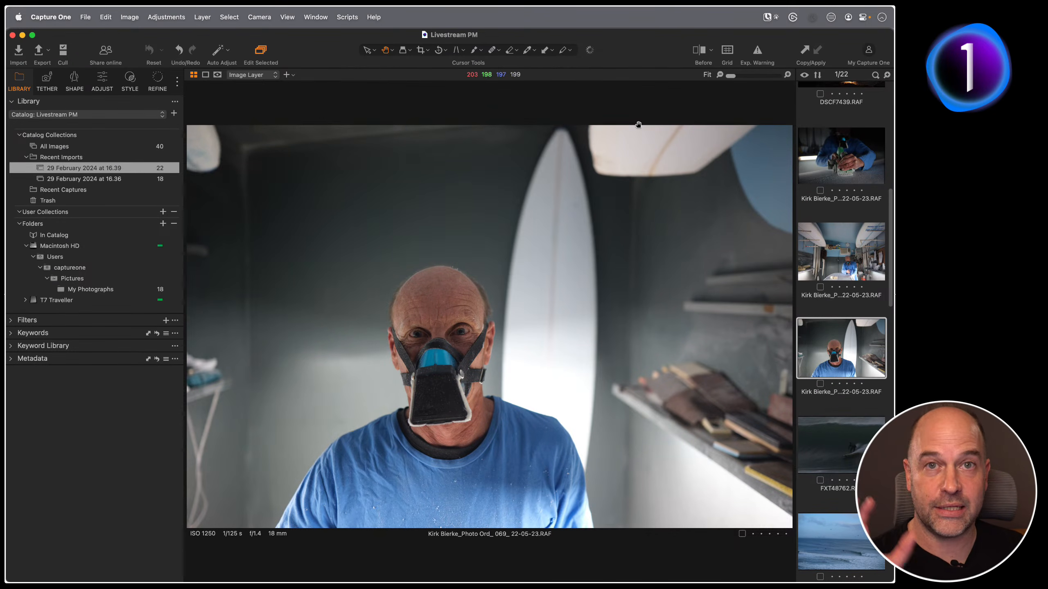
{"action": "left_click", "coordinate": [590, 51]}
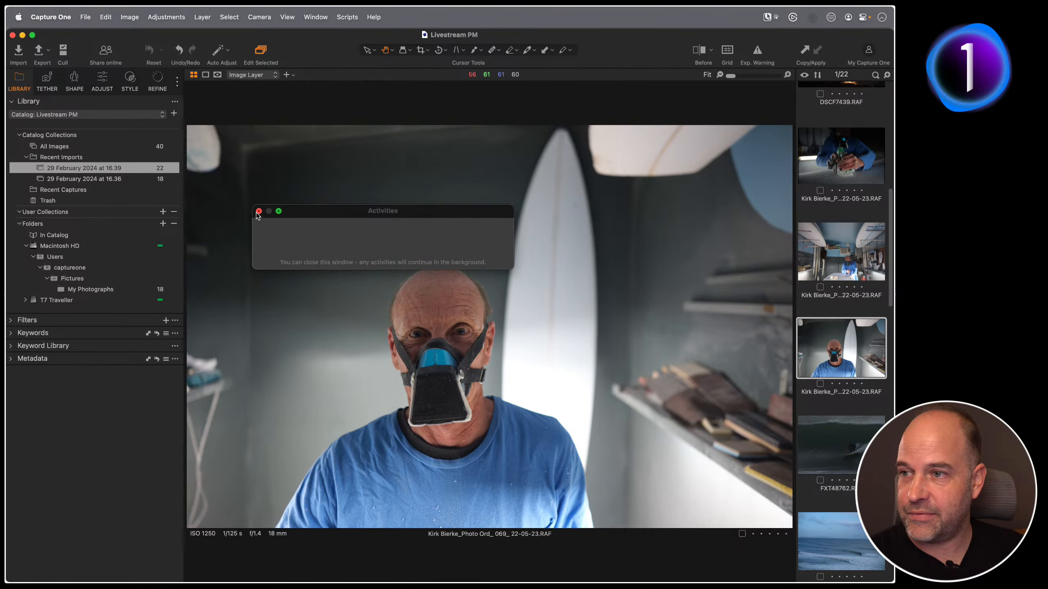
{"action": "left_click", "coordinate": [259, 212]}
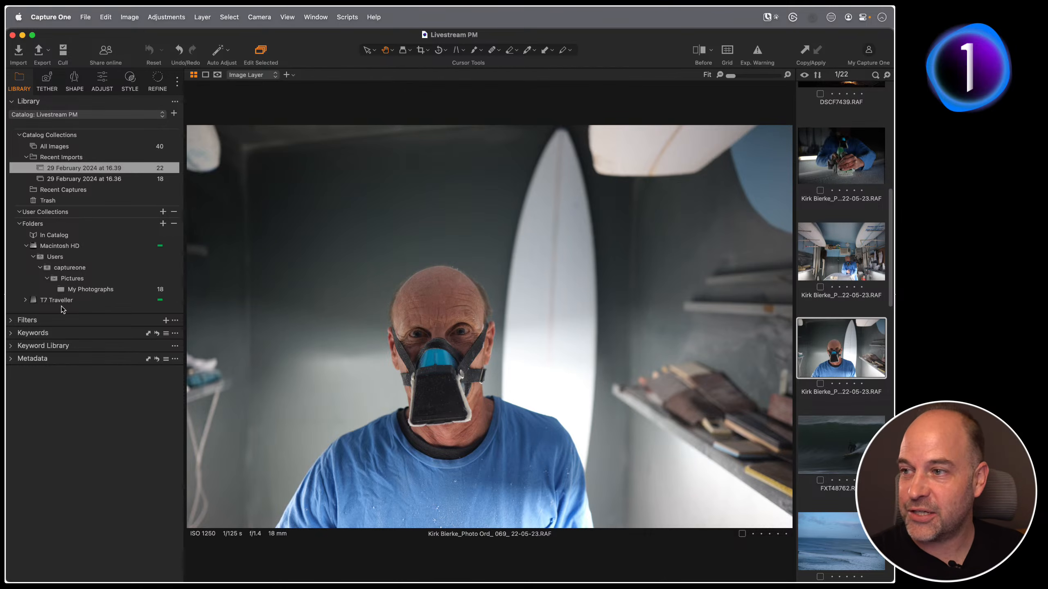
Step: Expand the catalog's T7 Traveller folder tree down to the 2023 folder inside the photographer's Ocean Files
{"action": "left_click", "coordinate": [25, 300]}
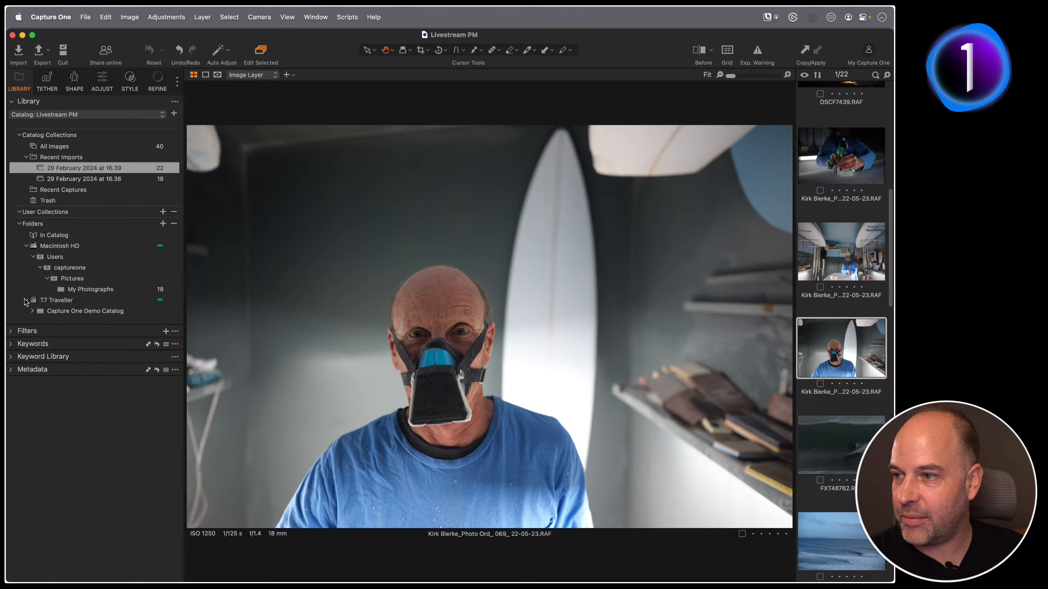
{"action": "left_click", "coordinate": [33, 311]}
{"action": "left_click", "coordinate": [40, 322]}
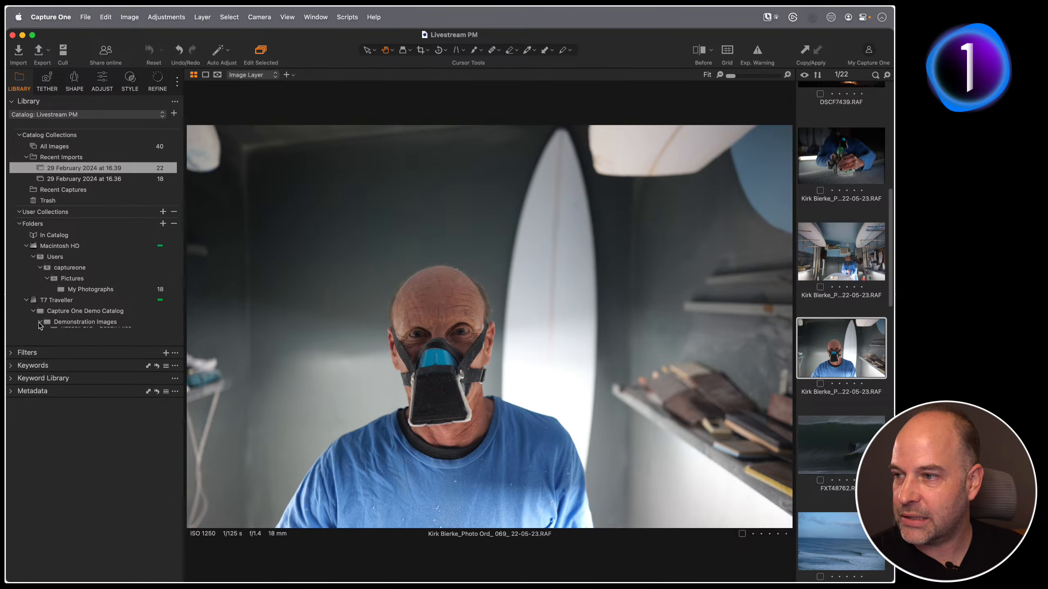
{"action": "left_click", "coordinate": [47, 333]}
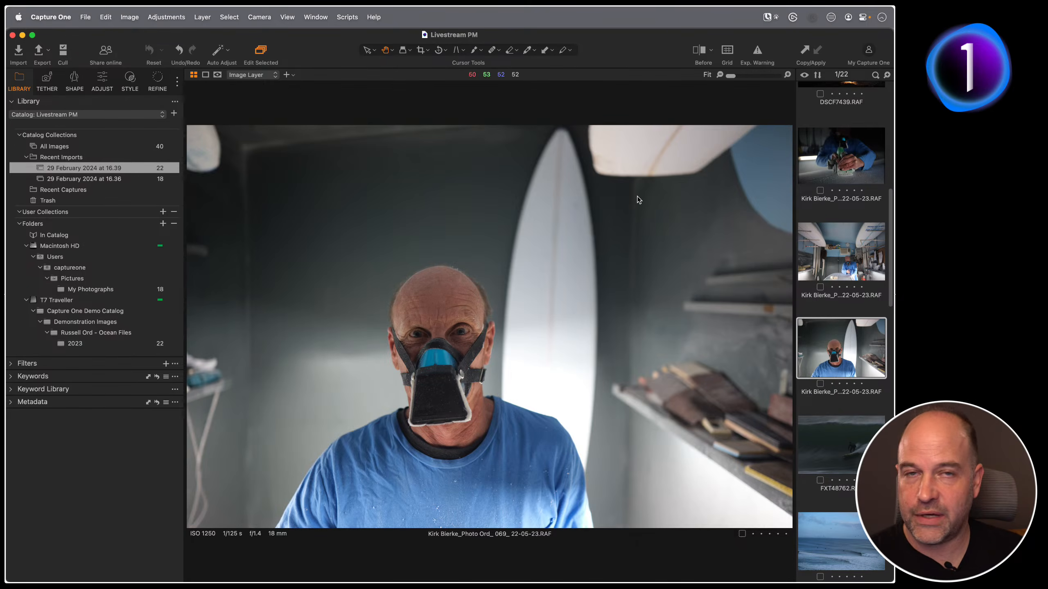
Step: Start another import with the 2022 folder inside the photographer's Ocean Files as its source, and select the Yeti_WA image numbered 0282
{"action": "left_click", "coordinate": [20, 52]}
{"action": "left_click", "coordinate": [122, 72]}
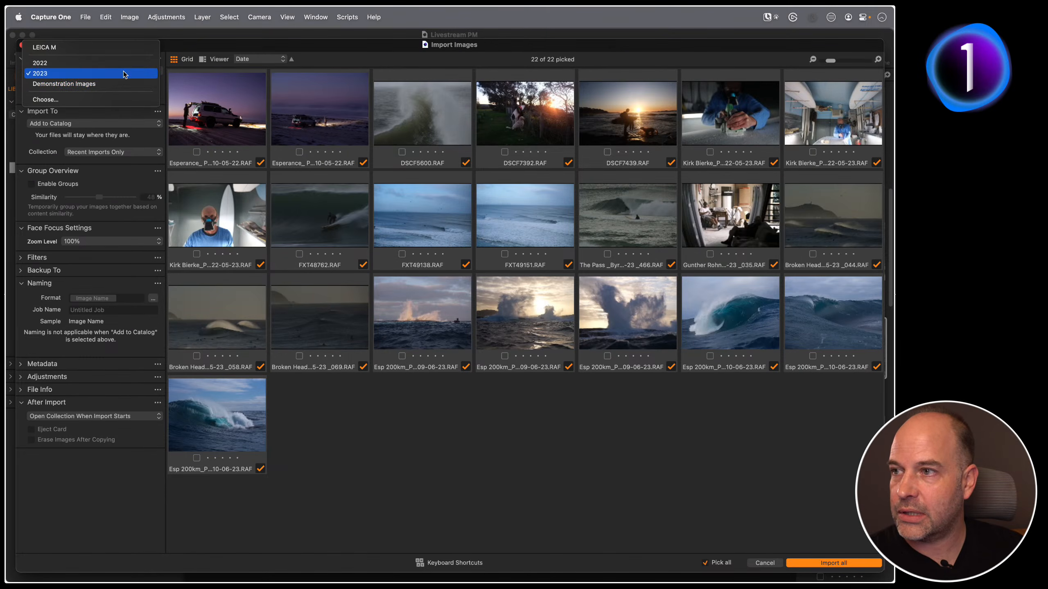
{"action": "left_click", "coordinate": [66, 84]}
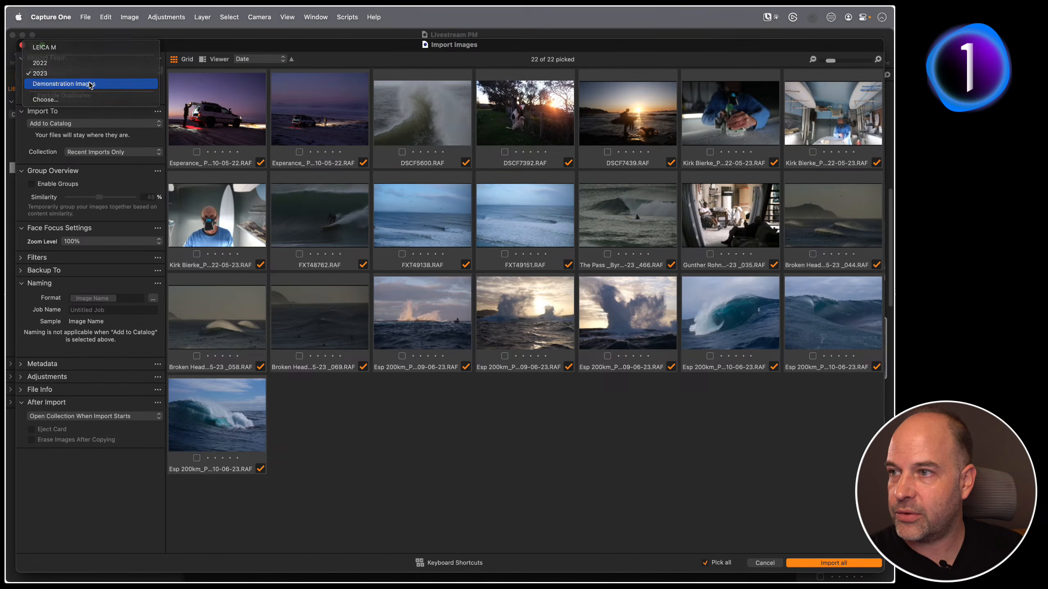
{"action": "left_click", "coordinate": [66, 72]}
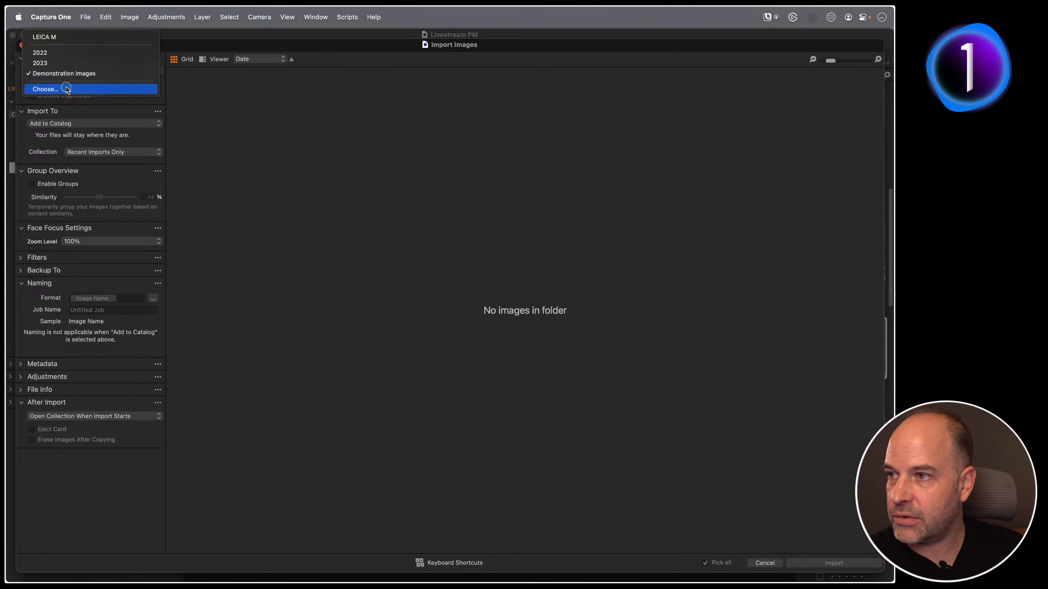
{"action": "left_click", "coordinate": [63, 89]}
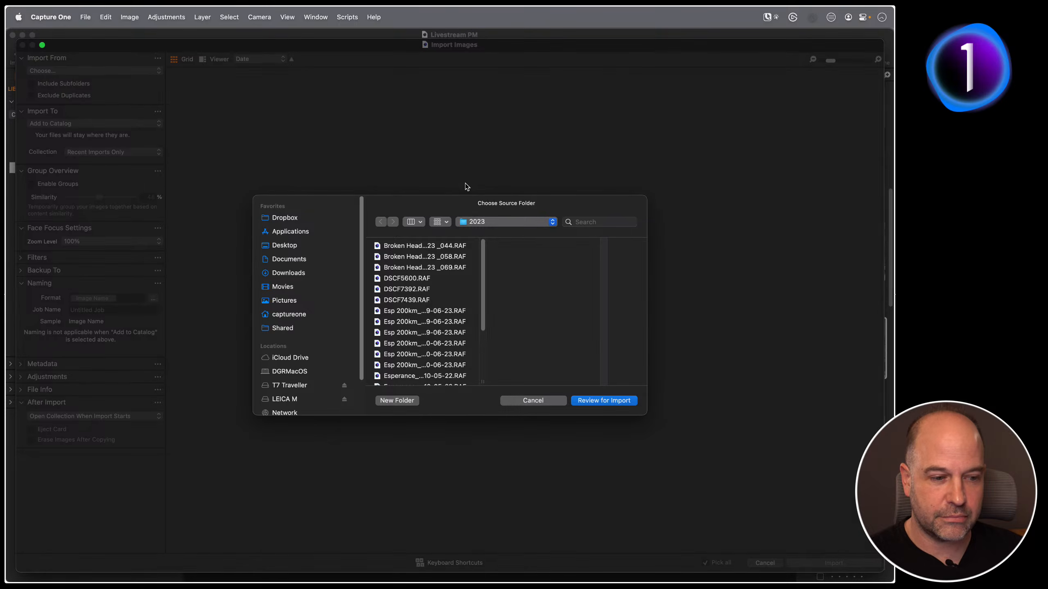
{"action": "left_click", "coordinate": [492, 223]}
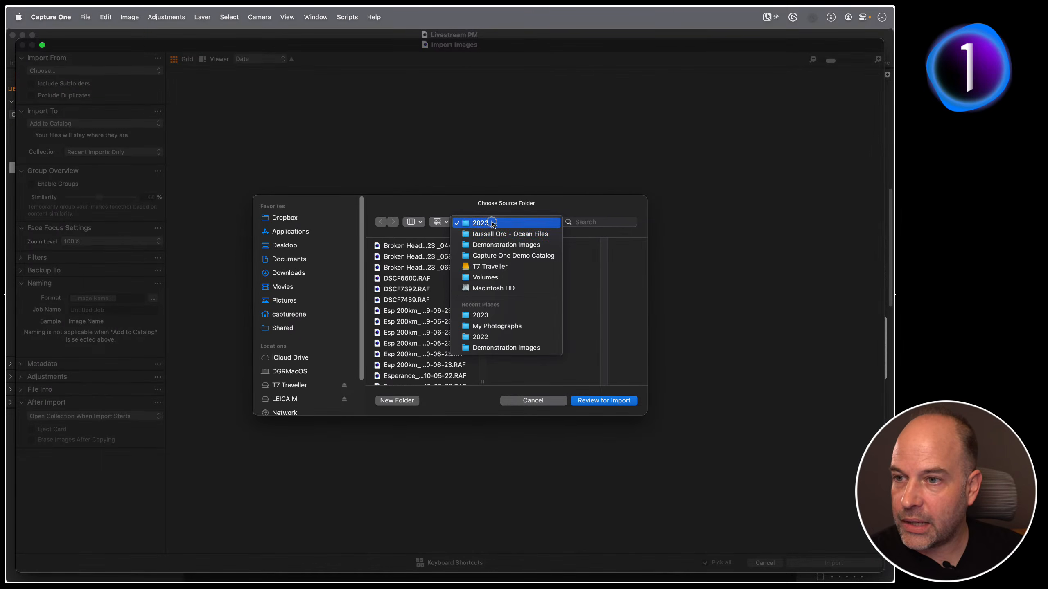
{"action": "left_click", "coordinate": [501, 234]}
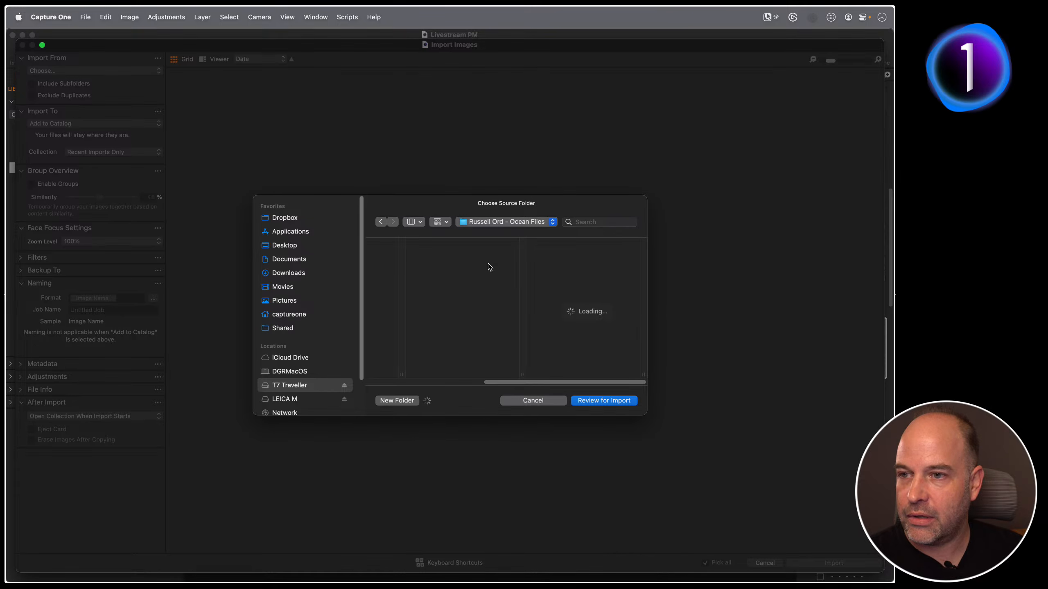
{"action": "left_click", "coordinate": [563, 246]}
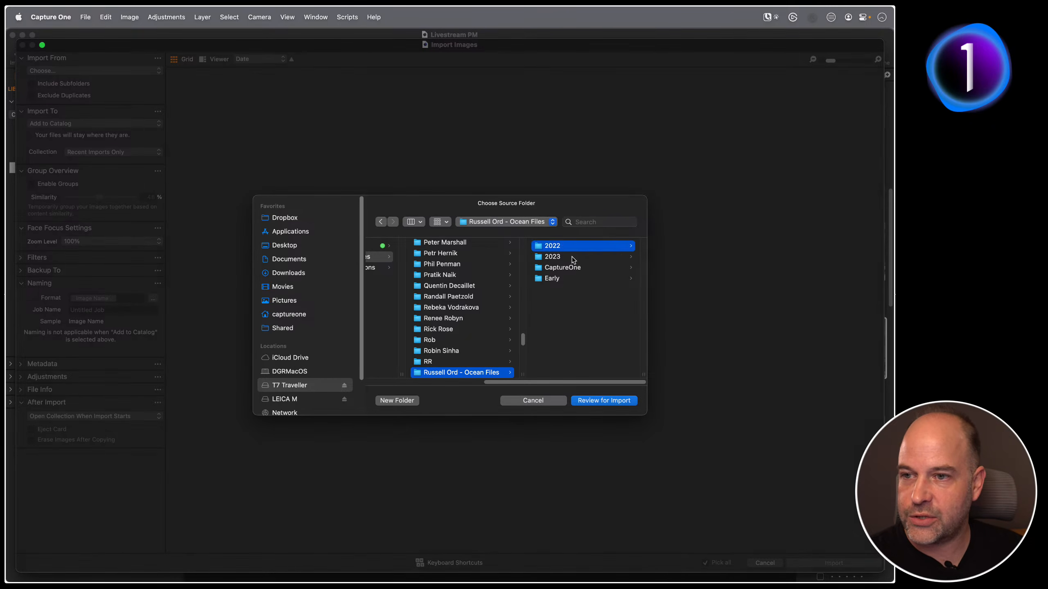
{"action": "left_click", "coordinate": [598, 400]}
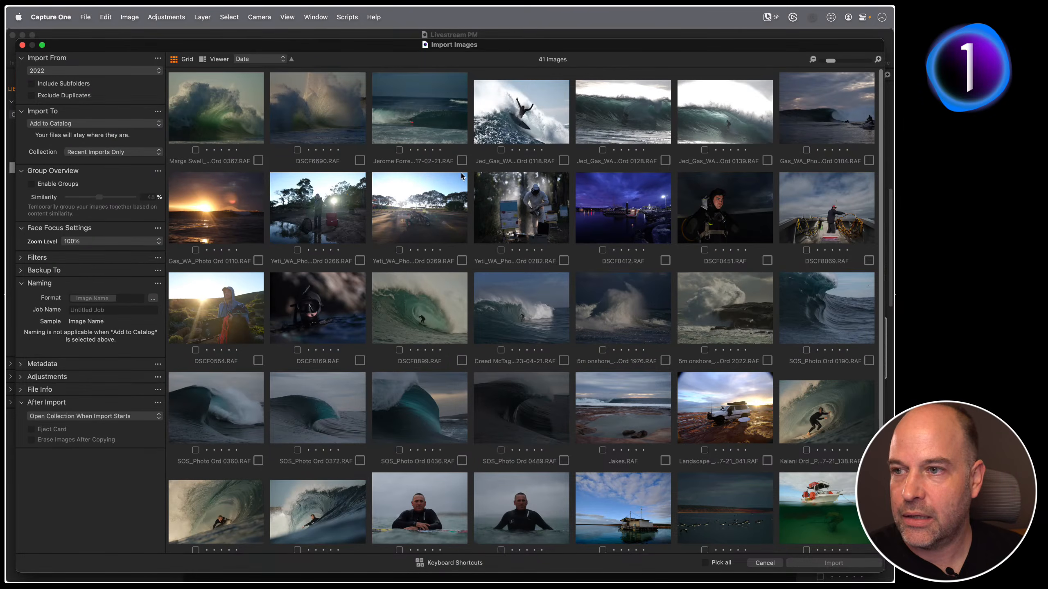
{"action": "left_click", "coordinate": [522, 219]}
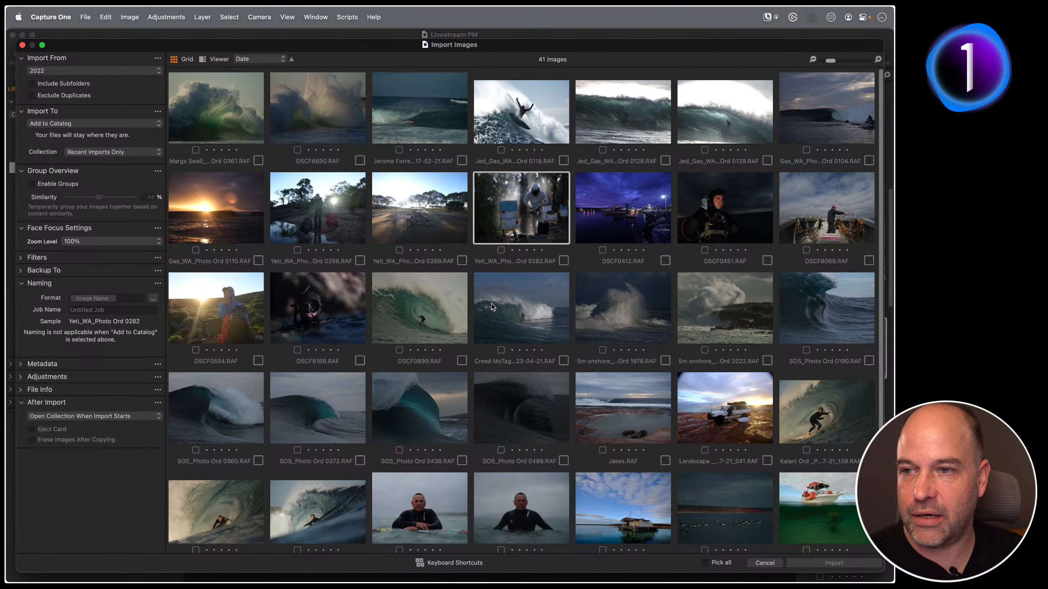
Step: Pick the Yeti_WA image numbered 0282 and the wetsuit portrait numbered 278 for import
{"action": "key", "text": "space"}
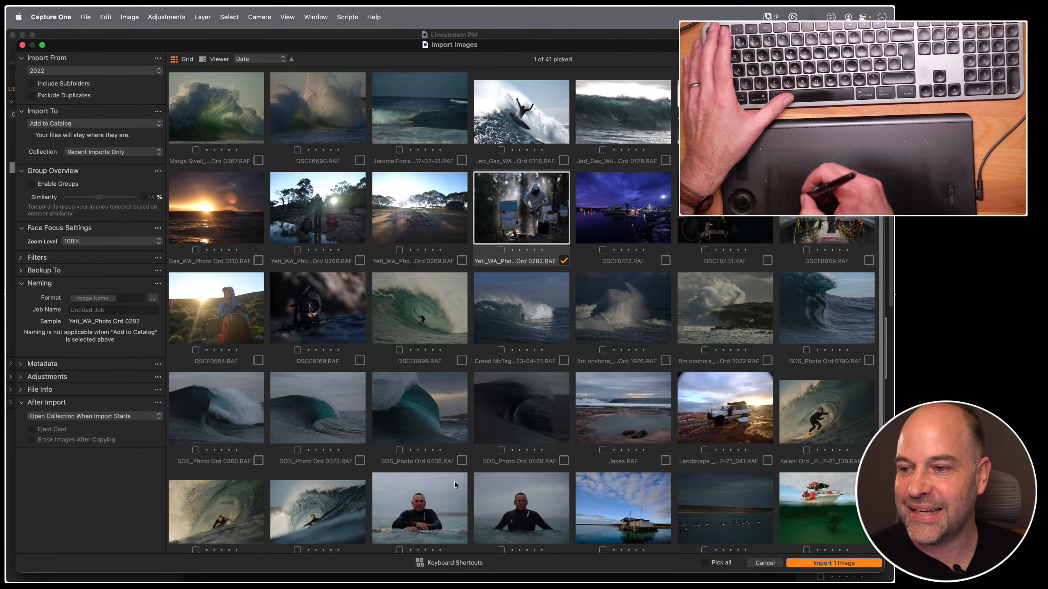
{"action": "left_click", "coordinate": [440, 476]}
{"action": "key", "text": "space"}
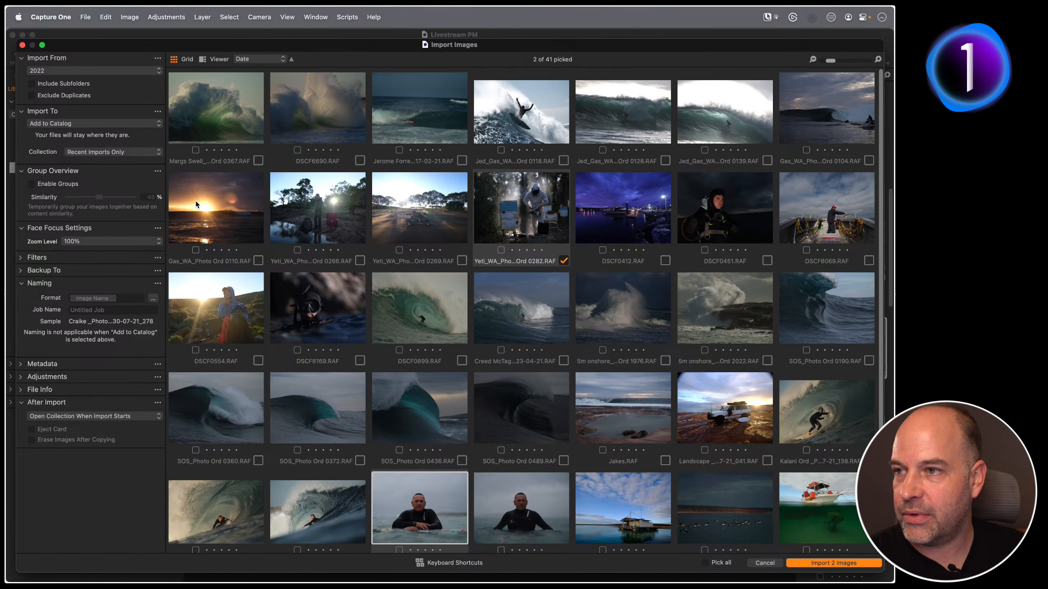
Step: Enable image grouping, try a low similarity of 14%, and set the similarity to 55%
{"action": "left_click", "coordinate": [31, 184]}
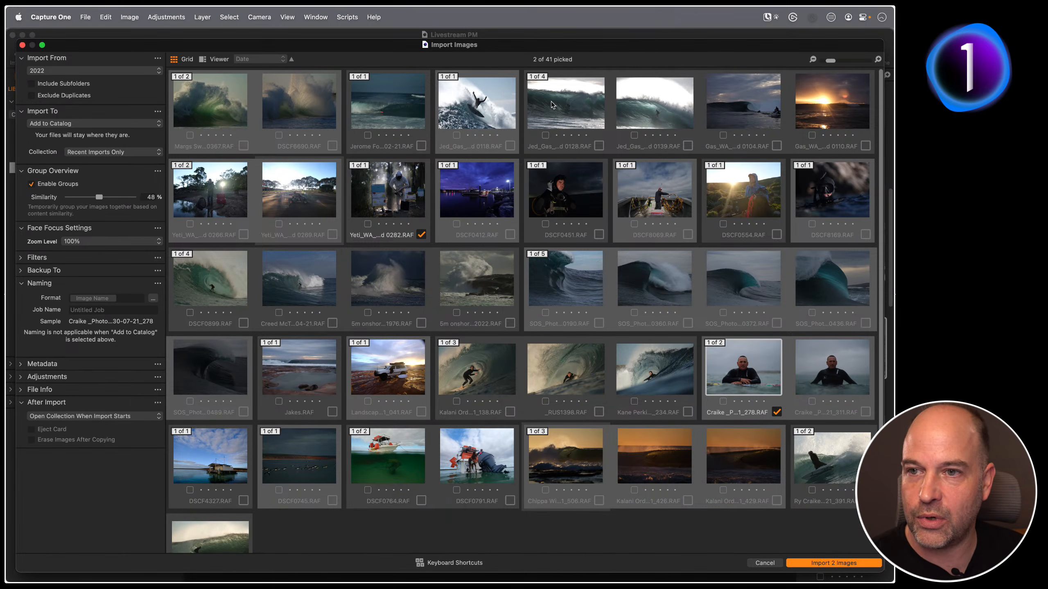
{"action": "mouse_move", "coordinate": [99, 197]}
{"action": "left_mouse_down"}
{"action": "mouse_move", "coordinate": [122, 197]}
{"action": "mouse_move", "coordinate": [78, 198]}
{"action": "left_mouse_up"}
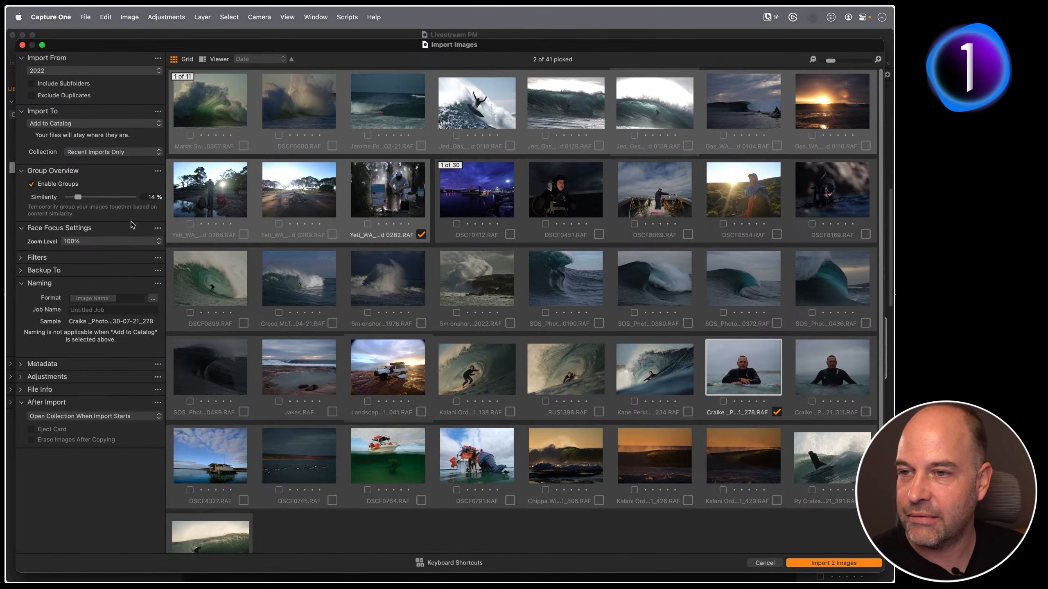
{"action": "left_click_drag", "start_coordinate": [78, 198], "coordinate": [104, 197]}
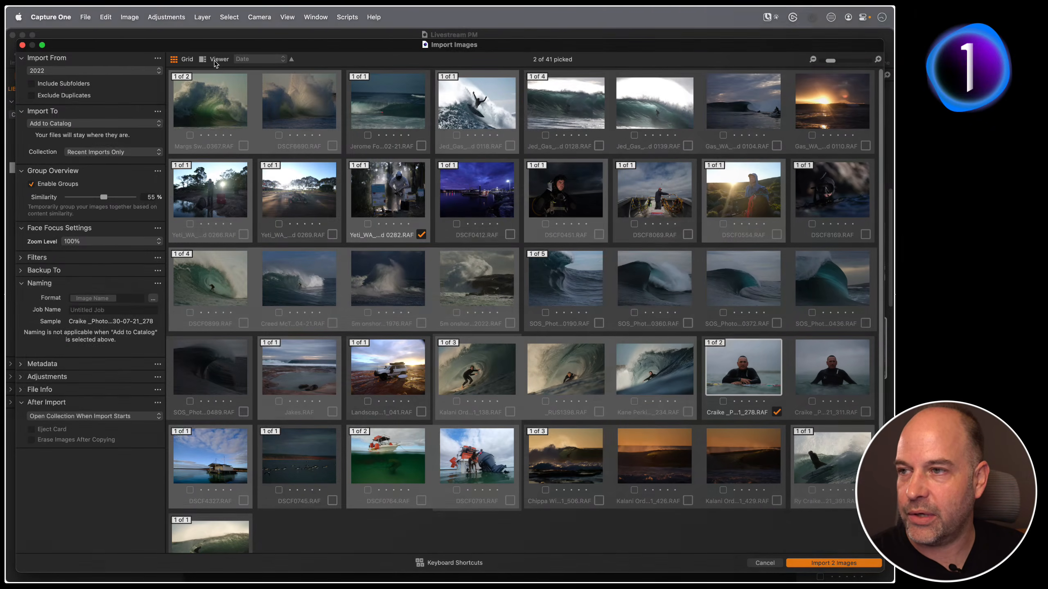
Step: Switch the import window to the viewer and browse the image groups from the wetsuit portraits back to the first wave group
{"action": "left_click", "coordinate": [215, 60]}
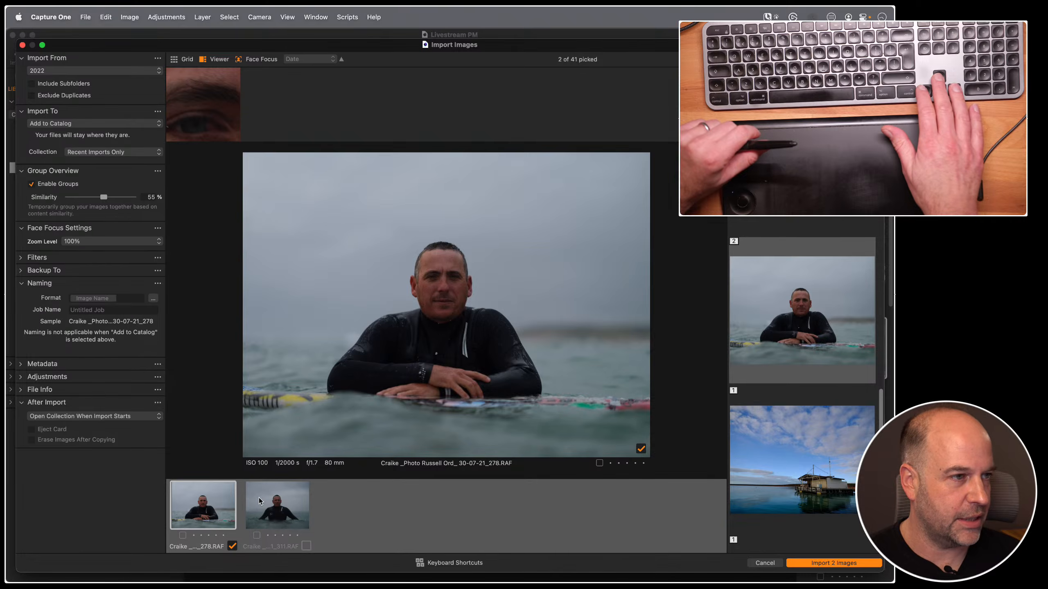
{"action": "key", "text": "Down"}
{"action": "key", "text": "Up"}
{"action": "key", "text": "Up"}
{"action": "key", "text": "Up"}
{"action": "key", "text": "Up"}
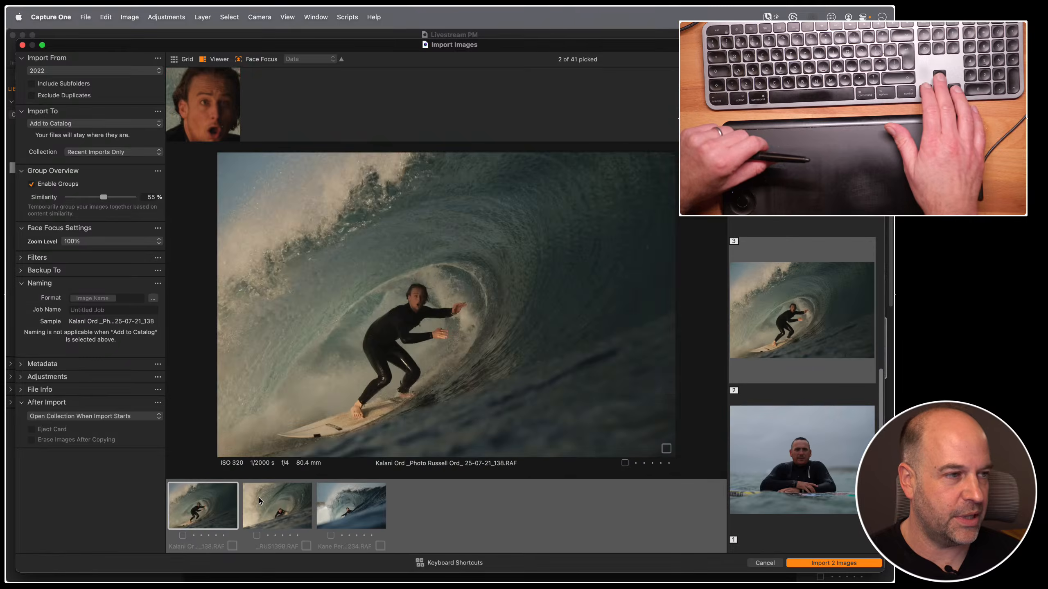
{"action": "key", "text": "Up"}
{"action": "key", "text": "Up"}
{"action": "key", "text": "Up"}
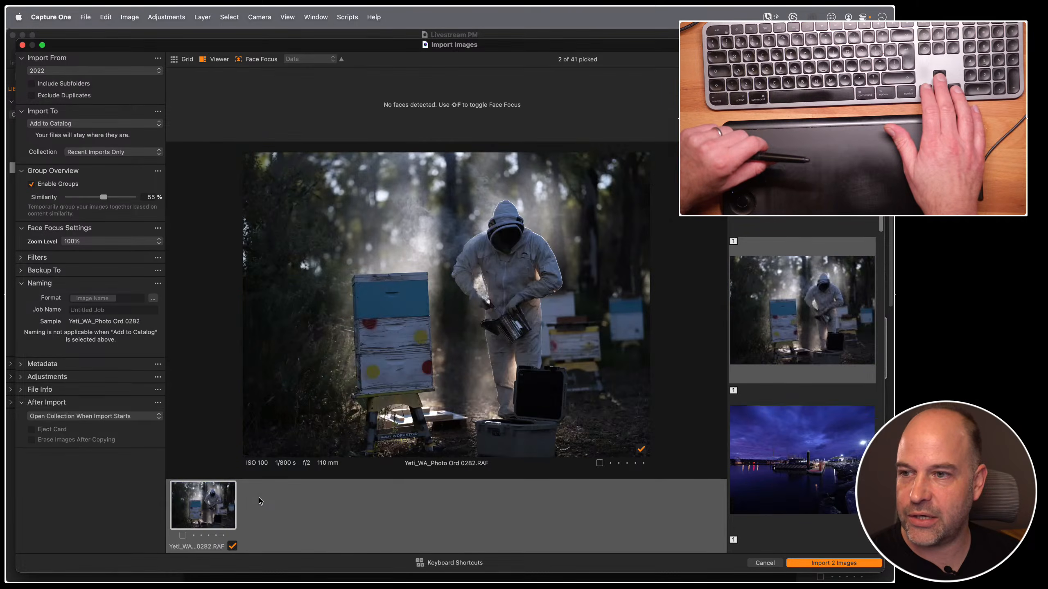
{"action": "key", "text": "Down"}
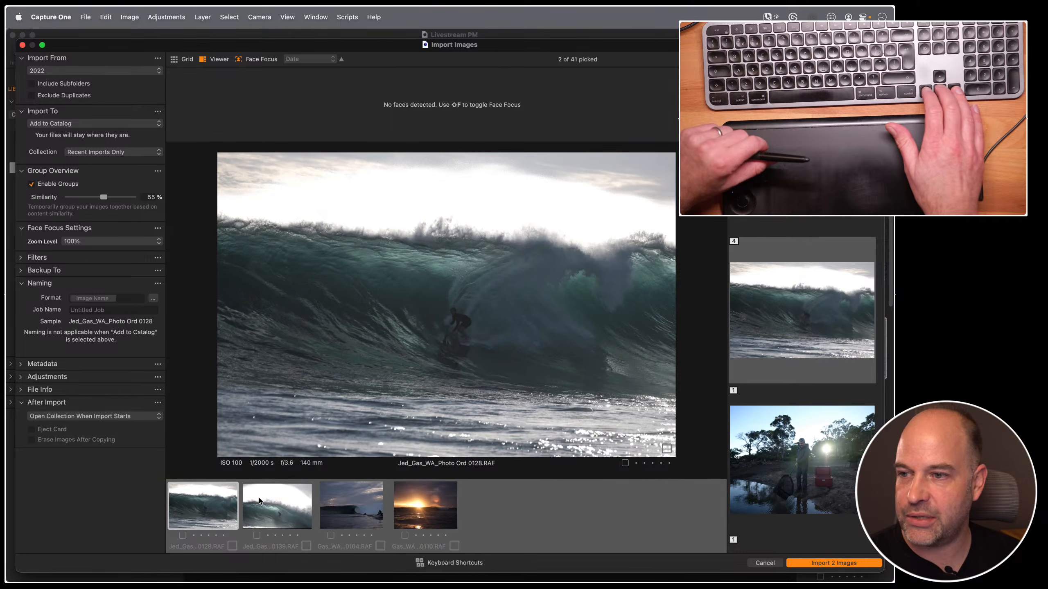
{"action": "key", "text": "Up"}
{"action": "key", "text": "Up"}
{"action": "key", "text": "Up"}
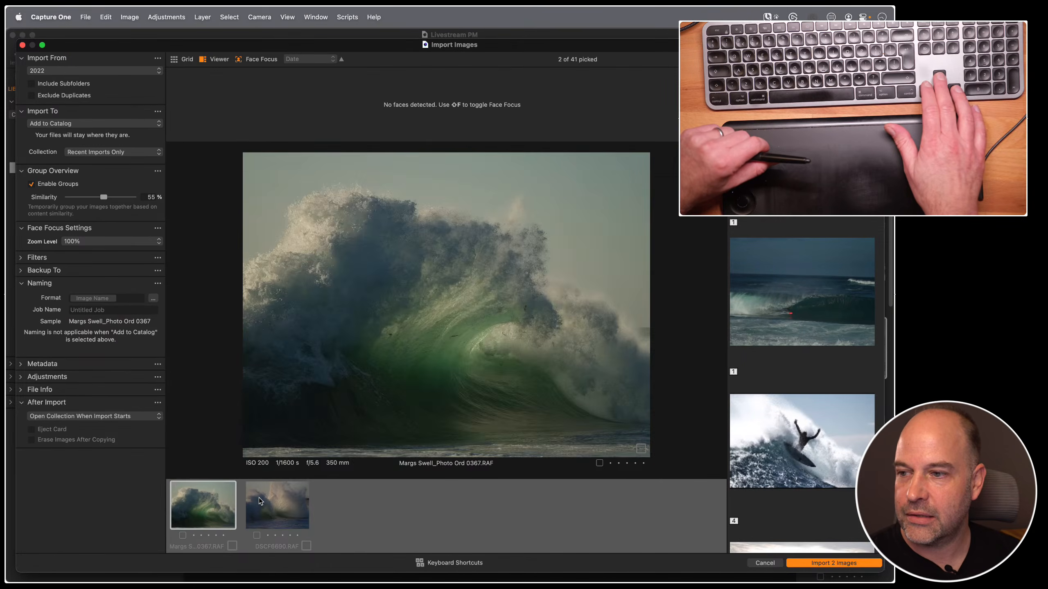
Step: Compare the two wave images within the first group by alternating between Margs Swell 0367 and DSCF6690
{"action": "key", "text": "Right"}
{"action": "key", "text": "Left"}
{"action": "key", "text": "Right"}
{"action": "key", "text": "Left"}
{"action": "key", "text": "Right"}
{"action": "key", "text": "Left"}
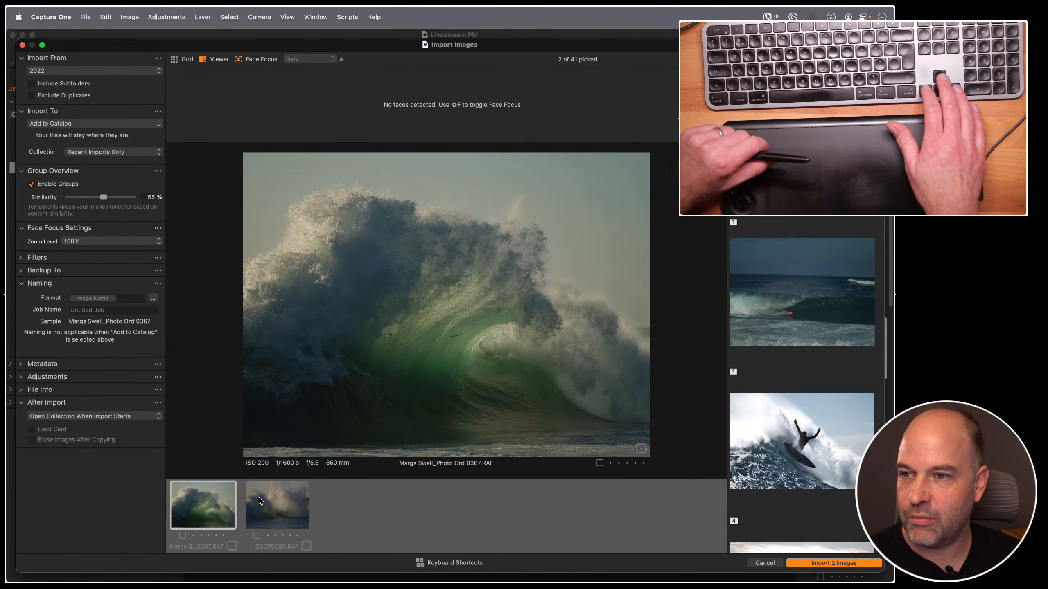
{"action": "key", "text": "Right"}
{"action": "key", "text": "Left"}
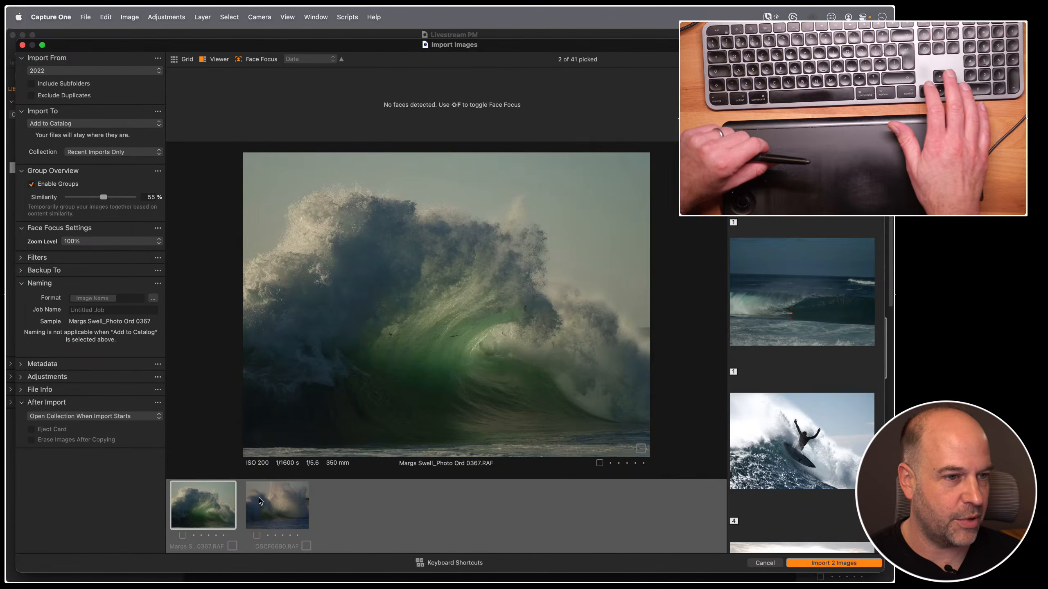
{"action": "key", "text": "Right"}
{"action": "key", "text": "Left"}
{"action": "key", "text": "Right"}
{"action": "key", "text": "Left"}
Step: Browse forward through the image groups to the one containing the two wetsuit portraits
{"action": "key", "text": "Down"}
{"action": "key", "text": "Down"}
{"action": "key", "text": "Down"}
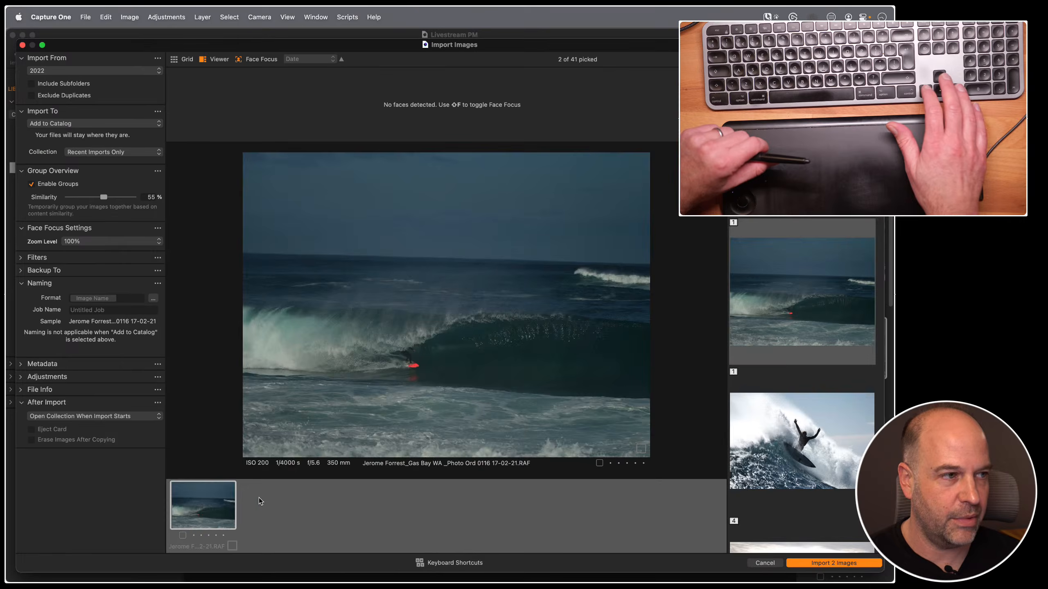
{"action": "key", "text": "Down"}
{"action": "key", "text": "Down"}
{"action": "key", "text": "Down"}
{"action": "key", "text": "Down"}
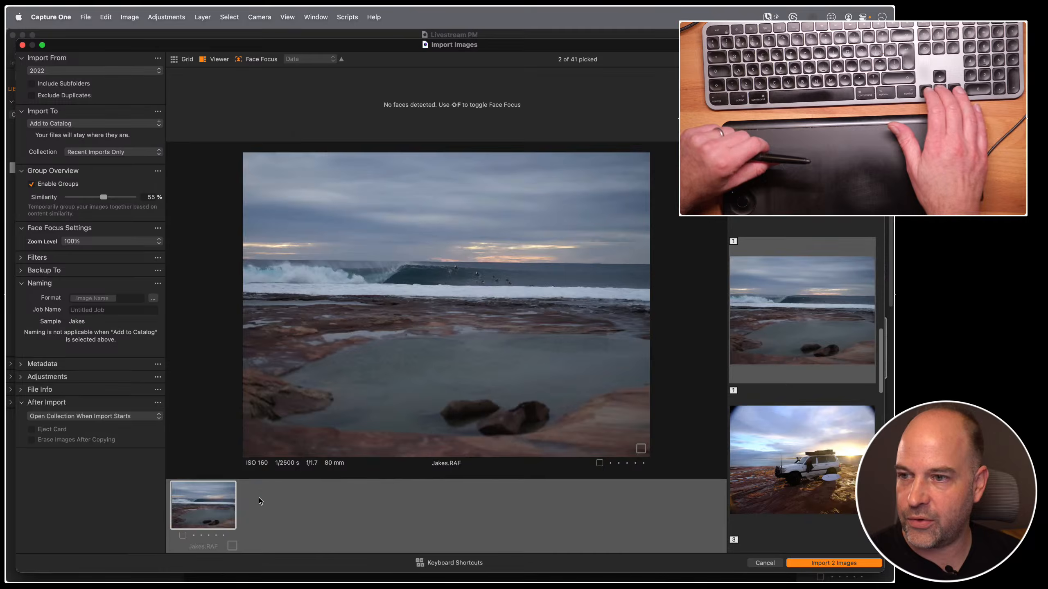
{"action": "key", "text": "Up"}
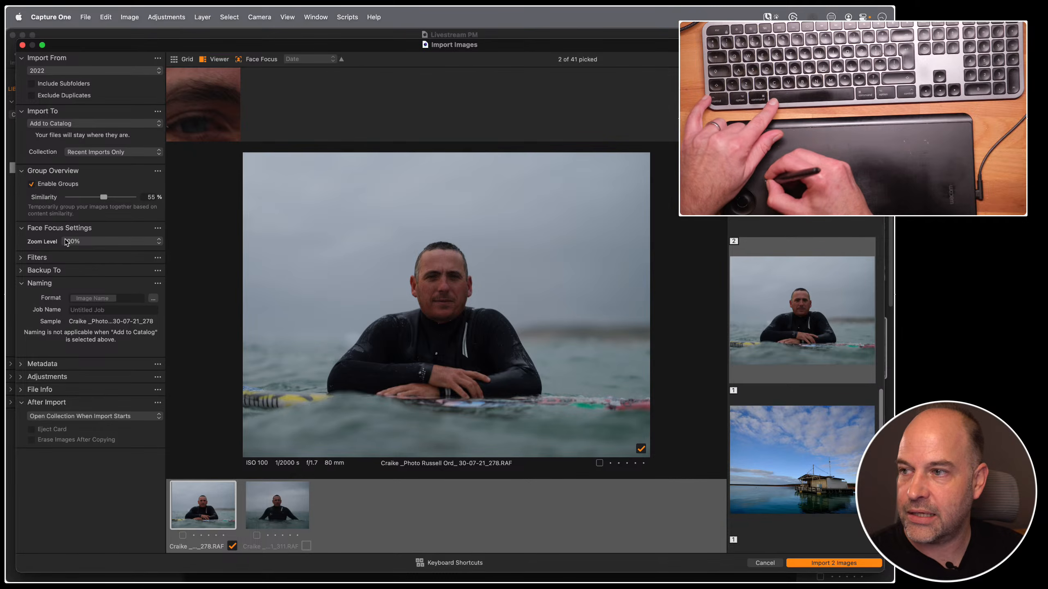
Step: Try Limit to Eye as the face focus zoom level, set it to Limit to Face, and compare the two wetsuit portraits
{"action": "left_click", "coordinate": [131, 237]}
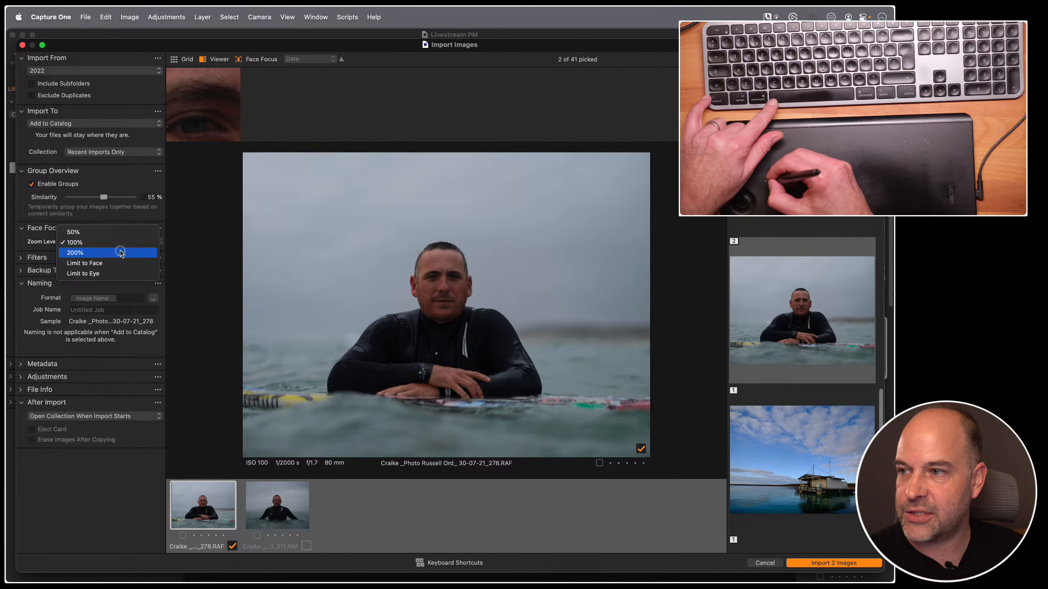
{"action": "left_click", "coordinate": [122, 273]}
{"action": "left_click", "coordinate": [110, 241]}
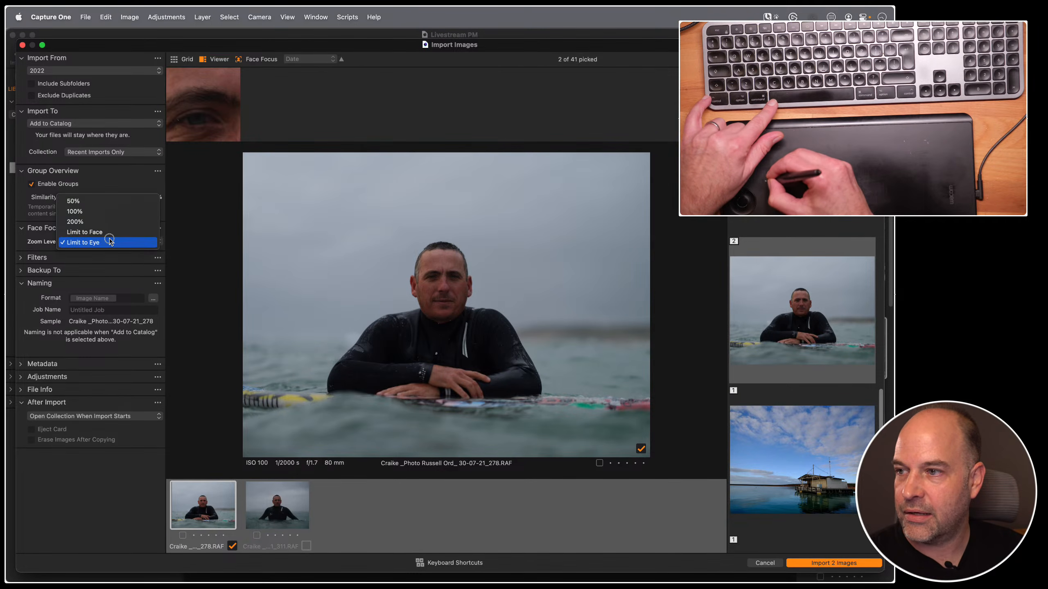
{"action": "left_click", "coordinate": [108, 232]}
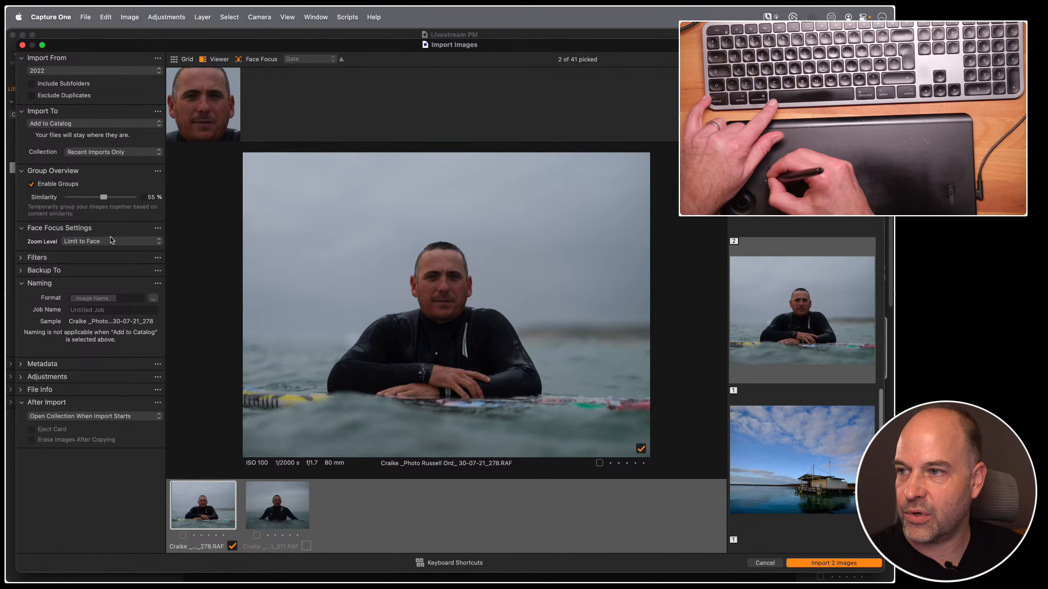
{"action": "left_click", "coordinate": [108, 242]}
{"action": "left_click", "coordinate": [107, 242]}
{"action": "key", "text": "Right"}
{"action": "key", "text": "Left"}
{"action": "key", "text": "Right"}
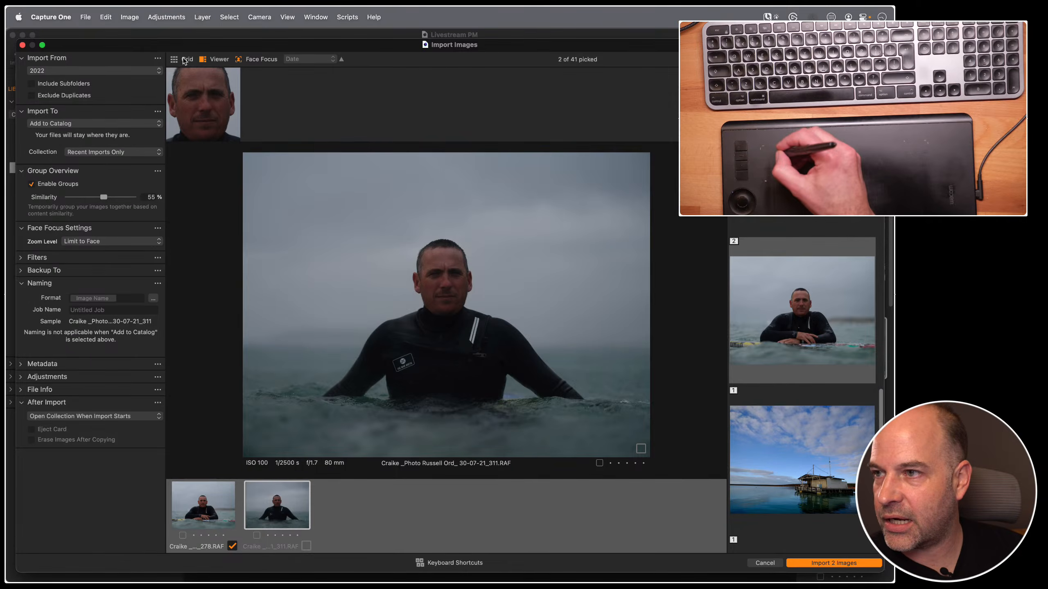
Step: Turn off grouping in the grid and pick the wetsuit portrait numbered 311, DSCF0764 and DSCF0791
{"action": "left_click", "coordinate": [32, 184]}
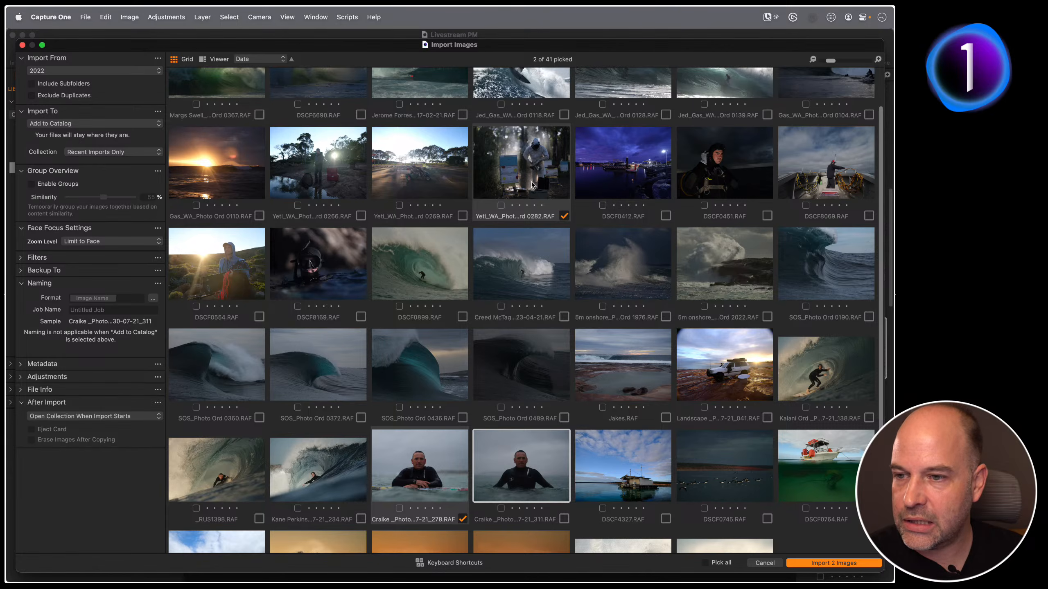
{"action": "left_click", "coordinate": [528, 456]}
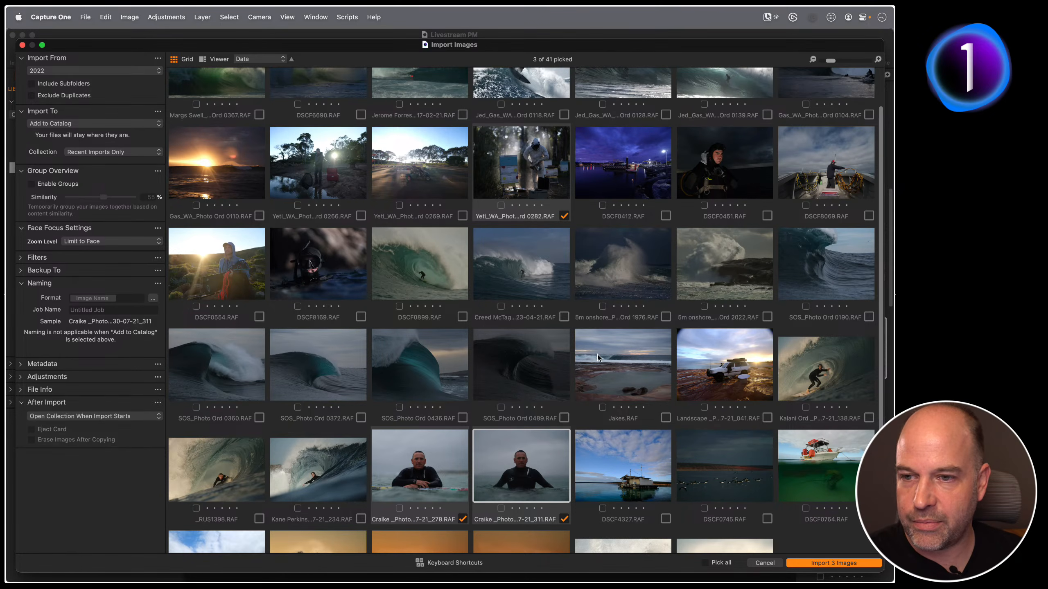
{"action": "scroll", "coordinate": [597, 354], "scroll_direction": "down", "scroll_amount": 2}
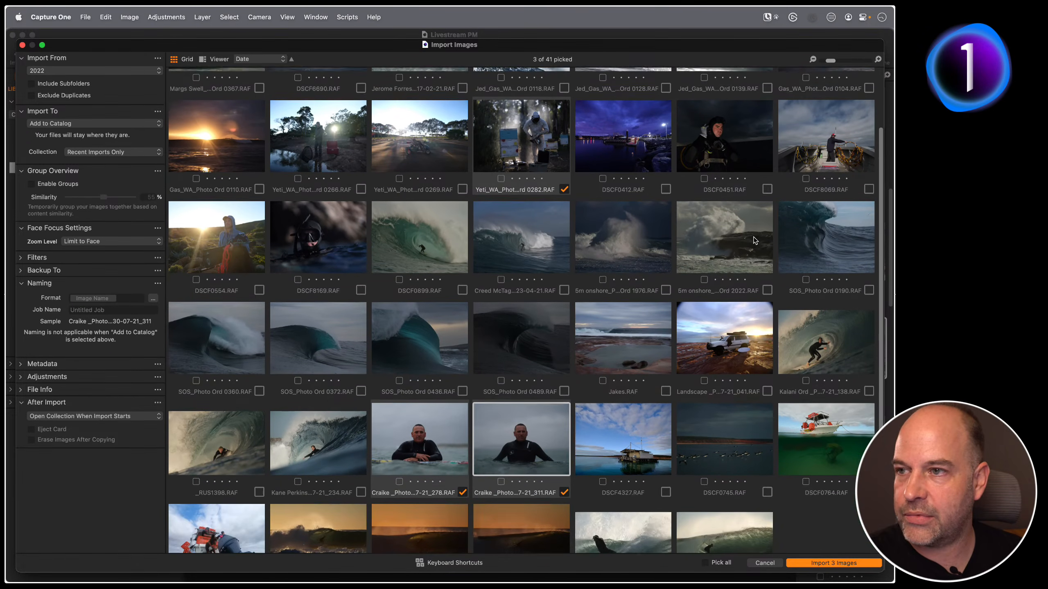
{"action": "scroll", "coordinate": [754, 240], "scroll_direction": "down", "scroll_amount": 2}
{"action": "left_click", "coordinate": [841, 372]}
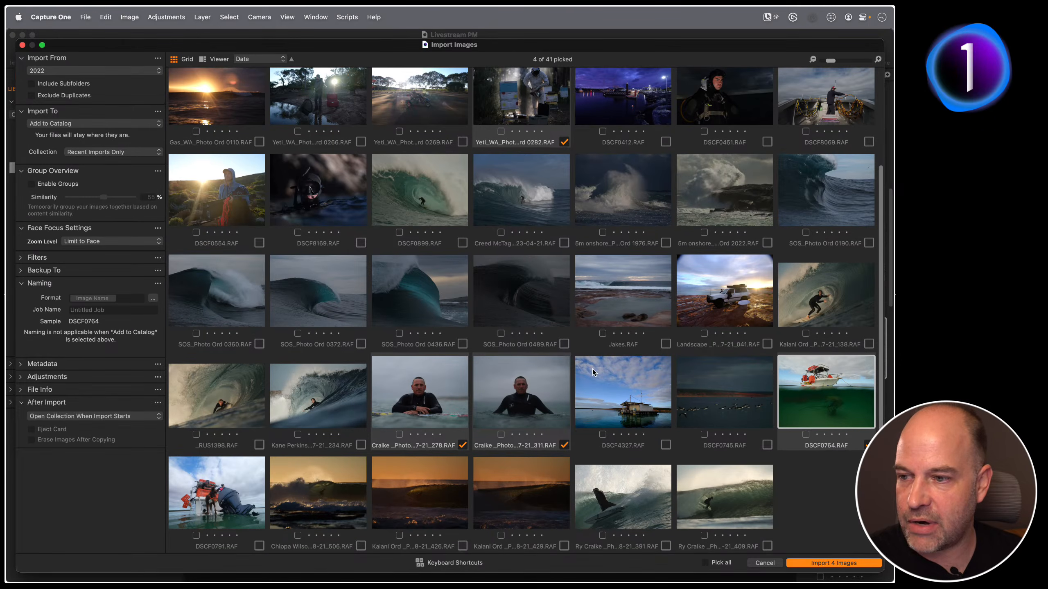
{"action": "left_click", "coordinate": [215, 492]}
{"action": "scroll", "coordinate": [394, 386], "scroll_direction": "up", "scroll_amount": 4}
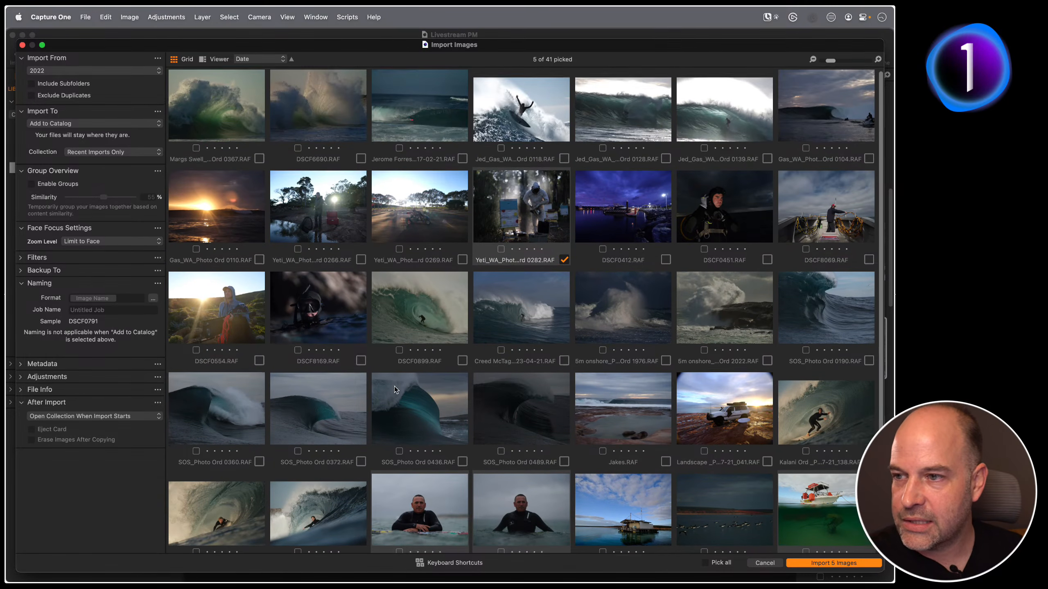
Step: Add the SOS wave images numbered 0360 and 0372 and DSCF0554 to the picks, and import all picked images
{"action": "left_click", "coordinate": [231, 408]}
{"action": "left_click", "coordinate": [230, 342]}
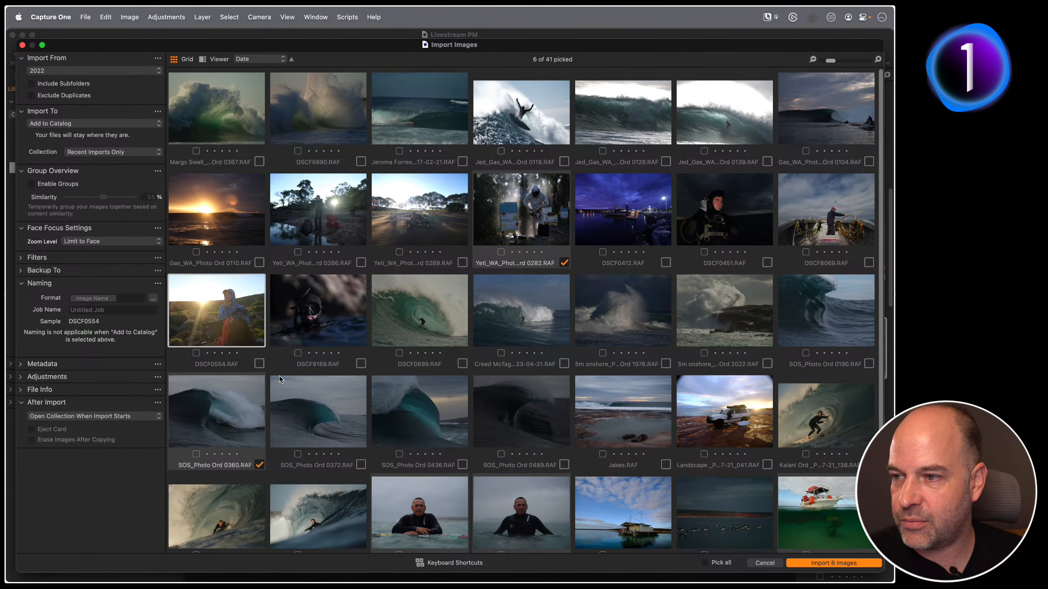
{"action": "left_click", "coordinate": [232, 349]}
{"action": "left_click", "coordinate": [335, 406]}
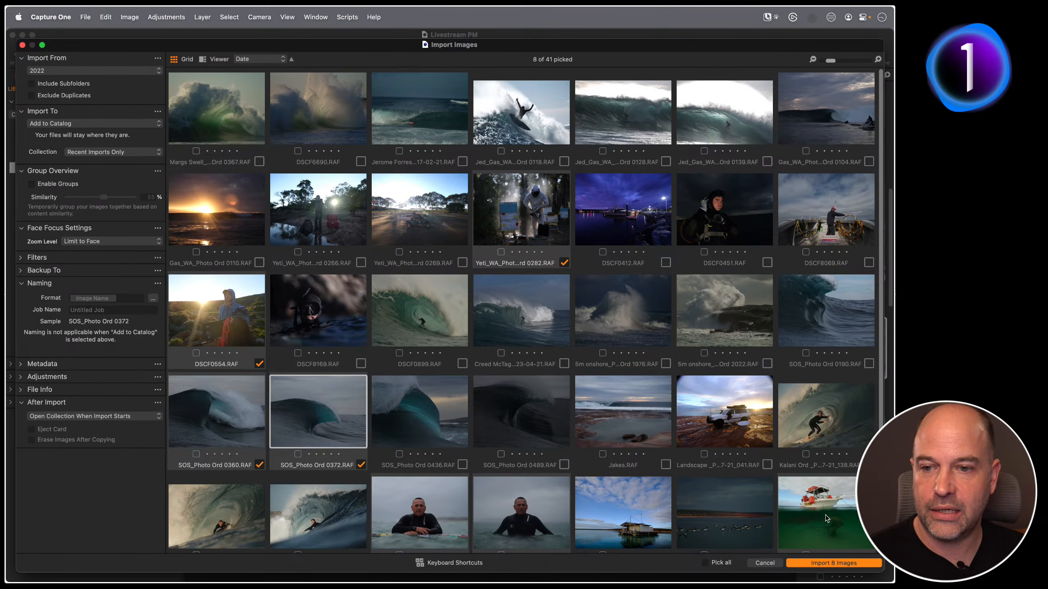
{"action": "left_click", "coordinate": [825, 564]}
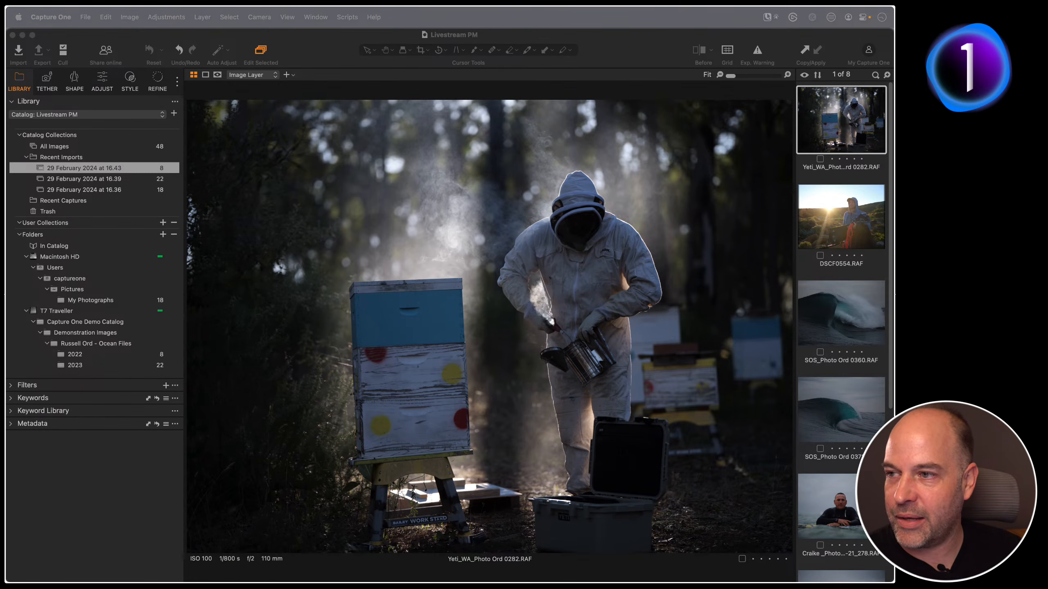
Step: View the 16.39 and 16.36 recent imports and one image each in the My Photographs, 2022 and 2023 folders
{"action": "left_click", "coordinate": [137, 181]}
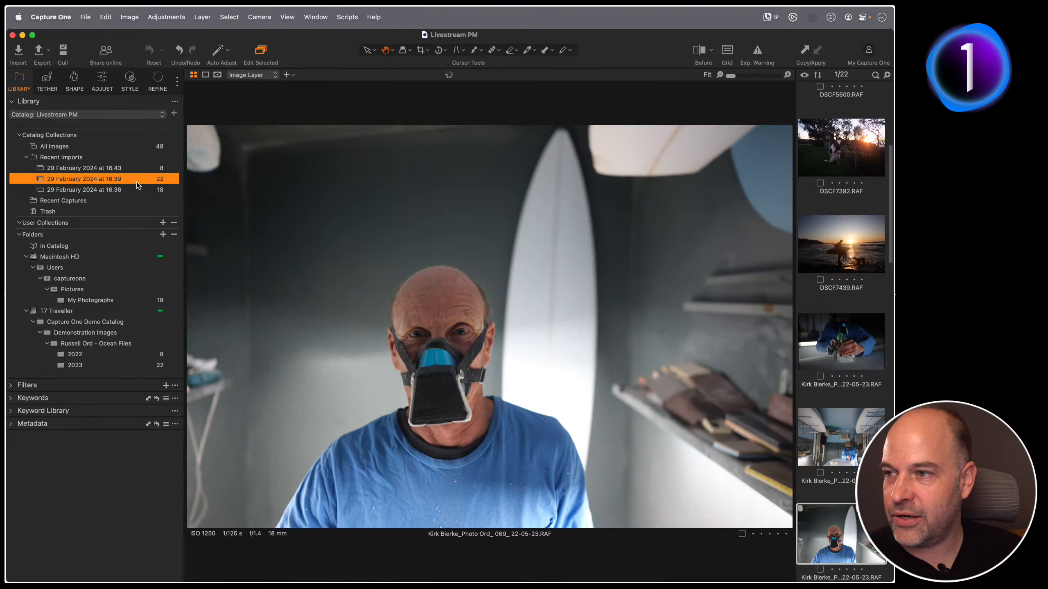
{"action": "left_click", "coordinate": [138, 190]}
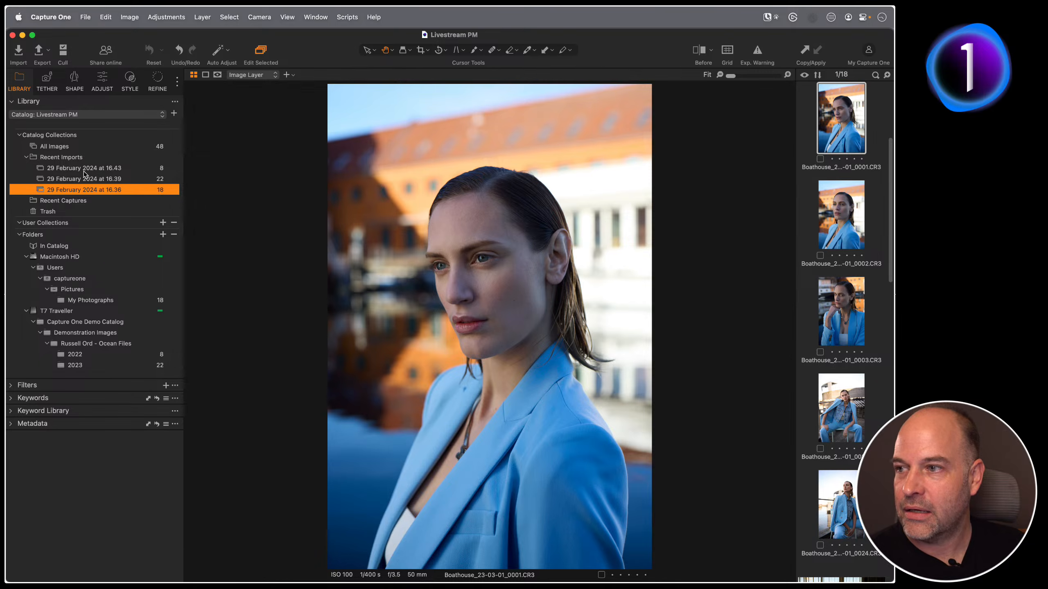
{"action": "left_click", "coordinate": [90, 301]}
{"action": "left_click", "coordinate": [818, 315]}
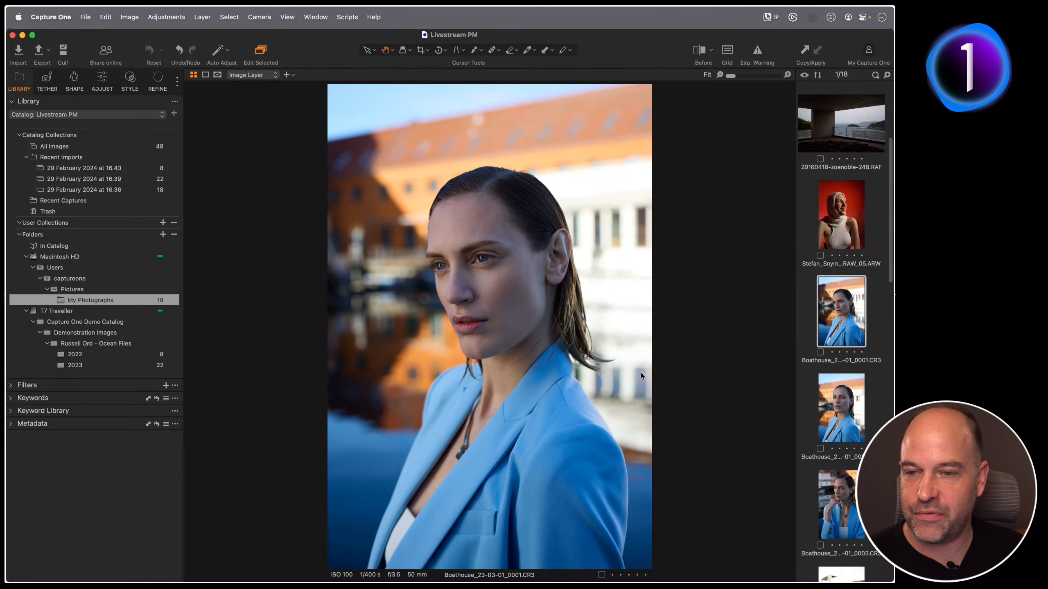
{"action": "left_click", "coordinate": [100, 354]}
{"action": "left_click", "coordinate": [842, 293]}
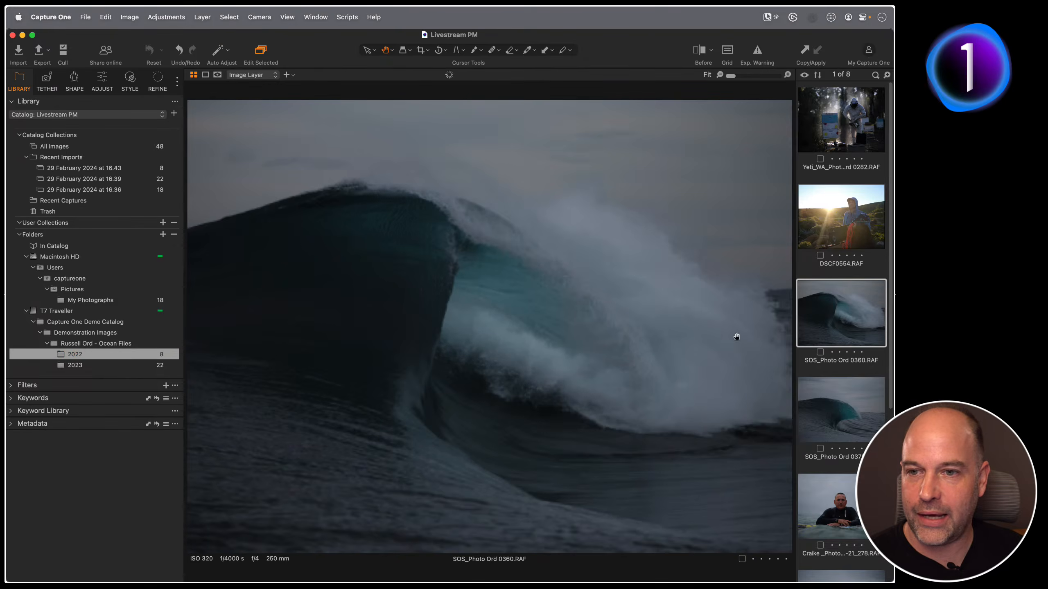
{"action": "left_click", "coordinate": [108, 365]}
{"action": "left_click", "coordinate": [804, 316]}
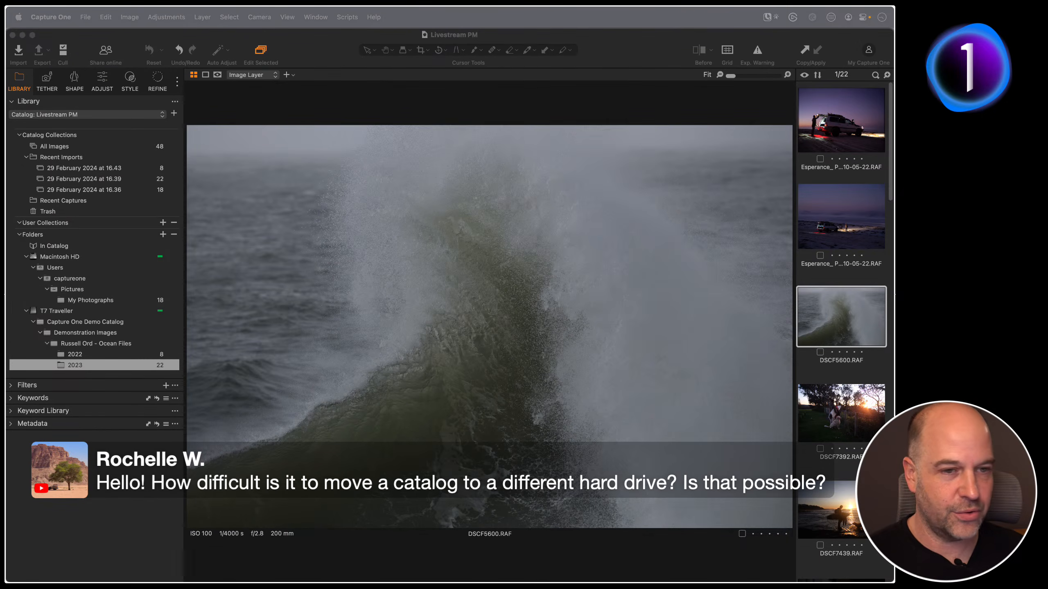
Step: Switch to Finder and select the Livestream PM catalog file in the Pictures folder
{"action": "left_click", "coordinate": [262, 253]}
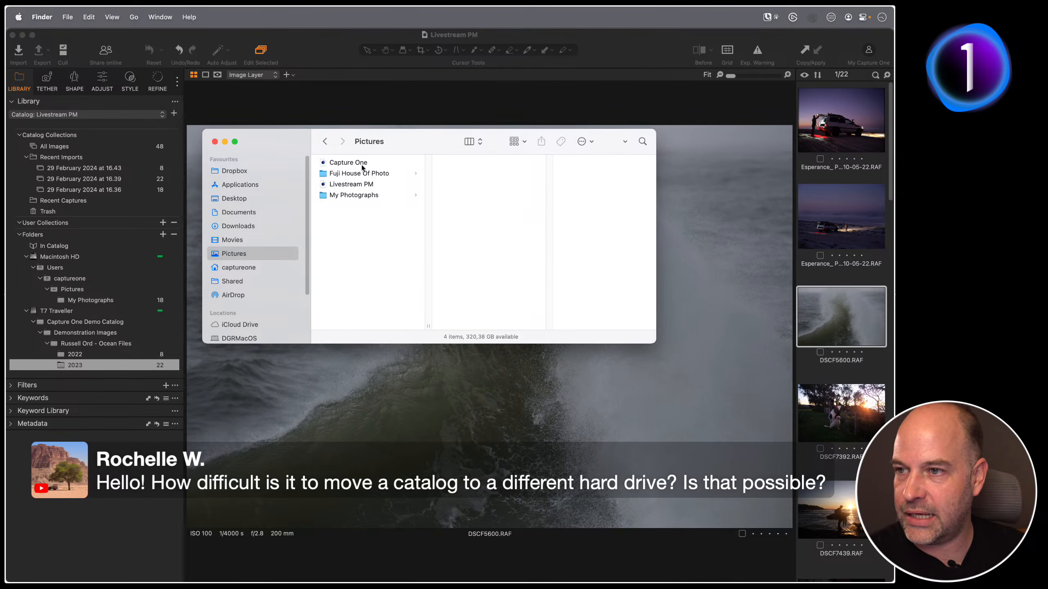
{"action": "left_click_drag", "start_coordinate": [353, 163], "coordinate": [367, 248]}
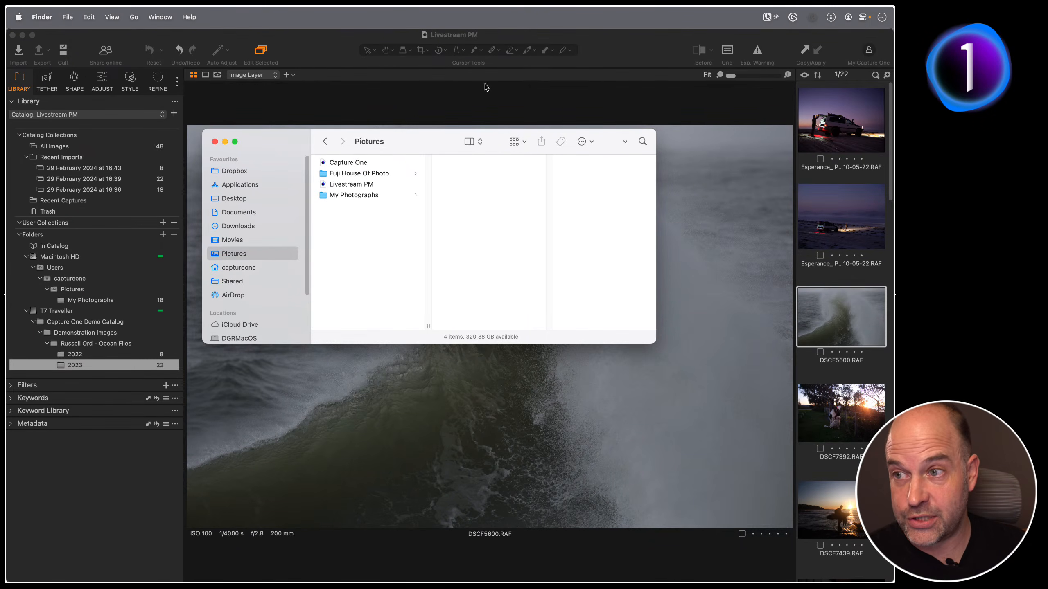
{"action": "left_click", "coordinate": [350, 185]}
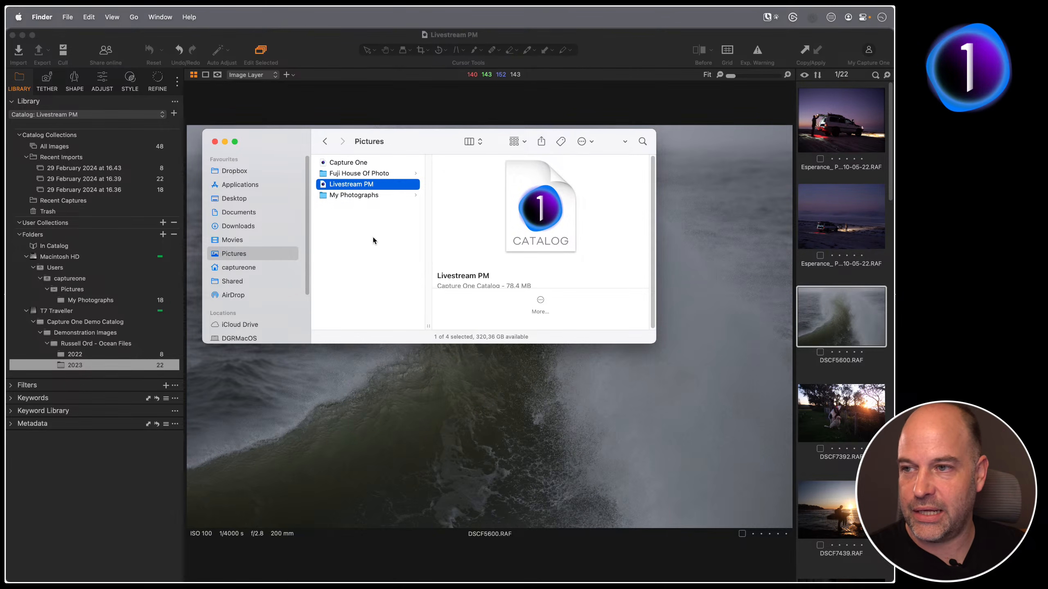
Step: Switch back from Finder to Capture One and look at the commands for creating a new catalog or session
{"action": "left_click_drag", "start_coordinate": [340, 184], "coordinate": [375, 249]}
{"action": "left_click_drag", "start_coordinate": [356, 185], "coordinate": [363, 241]}
{"action": "left_click", "coordinate": [272, 100]}
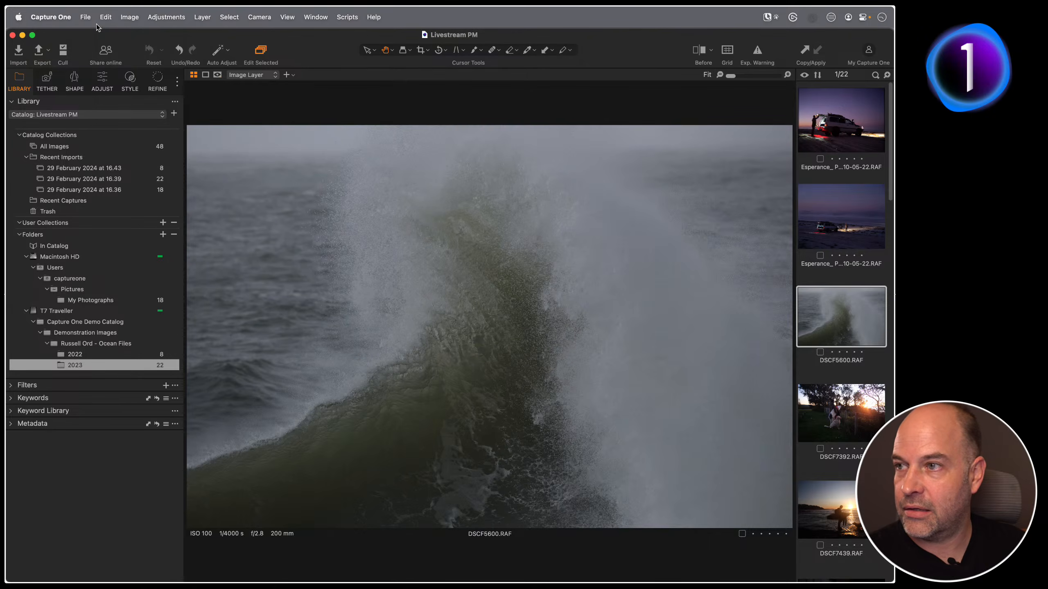
{"action": "left_click", "coordinate": [90, 18]}
{"action": "left_click", "coordinate": [101, 59]}
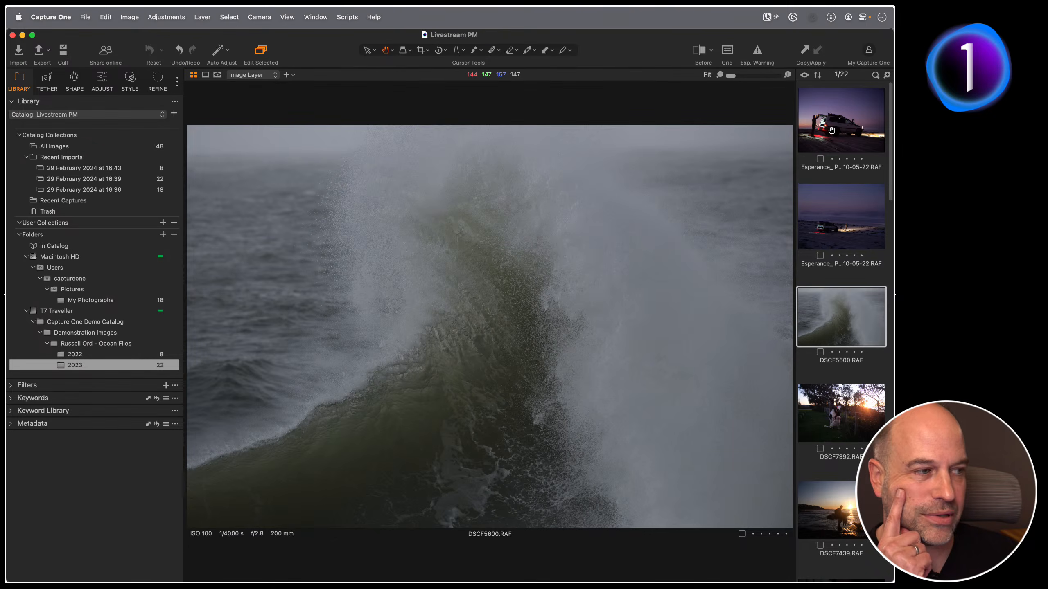
{"action": "left_click", "coordinate": [86, 17]}
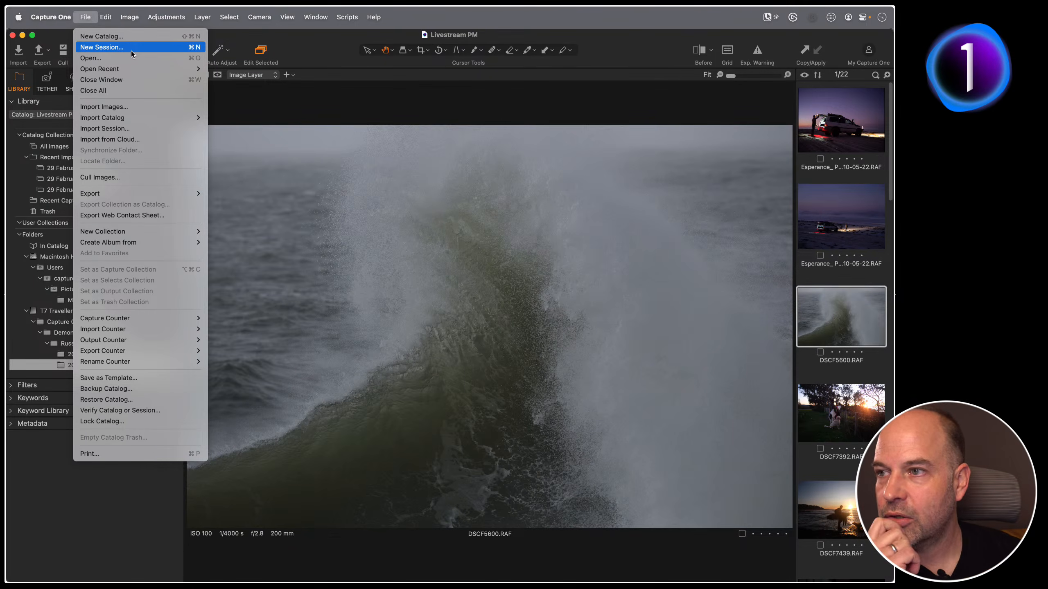
{"action": "left_click", "coordinate": [321, 101]}
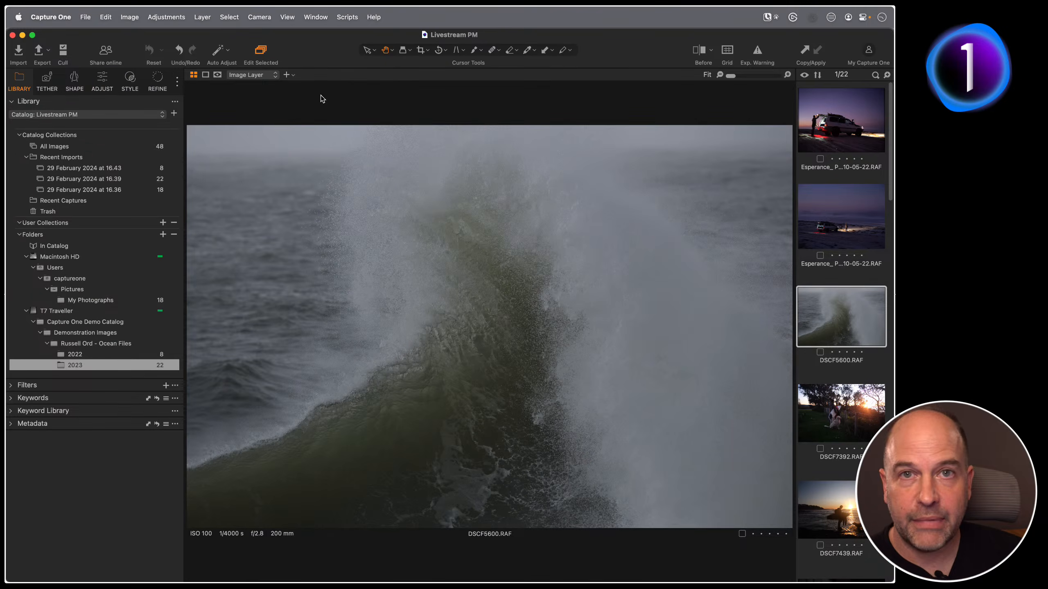
Step: Open the 2022 folder of the T7 Traveller drive and display the beekeeper image numbered 0282
{"action": "left_click", "coordinate": [102, 81]}
{"action": "left_click", "coordinate": [19, 81]}
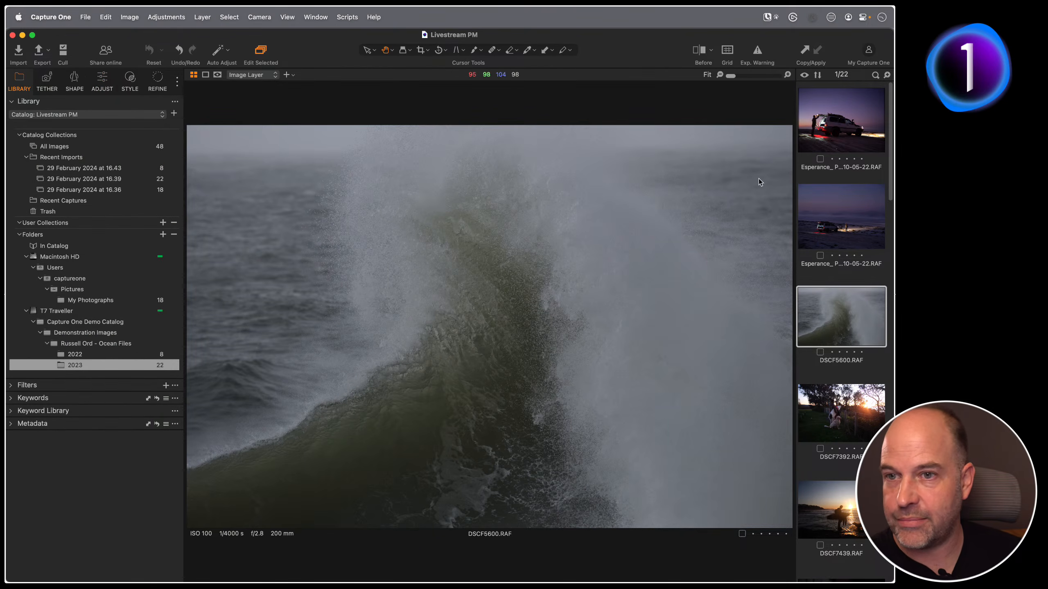
{"action": "left_click", "coordinate": [126, 363]}
{"action": "left_click", "coordinate": [123, 354]}
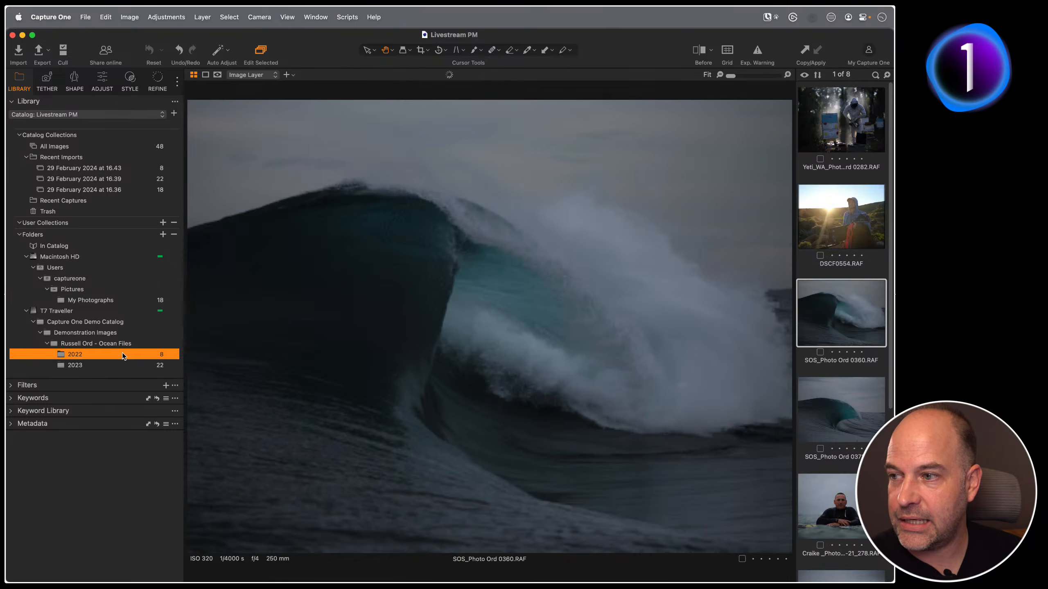
{"action": "left_click", "coordinate": [841, 120]}
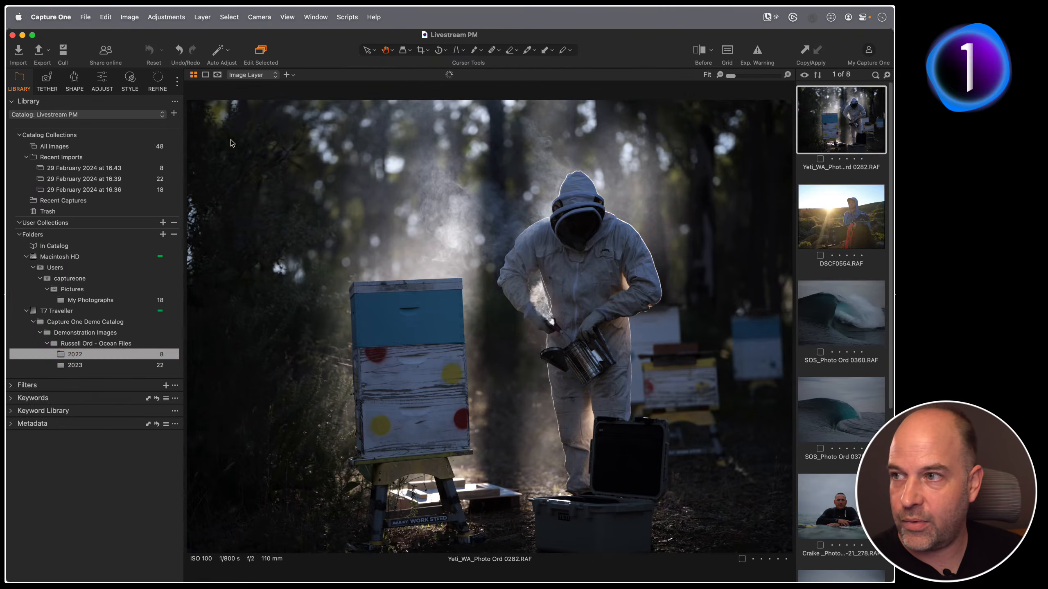
Step: Look over the adjustment tools, go back to the library, and view DSCF0554 and the beekeeper image
{"action": "left_click", "coordinate": [102, 81]}
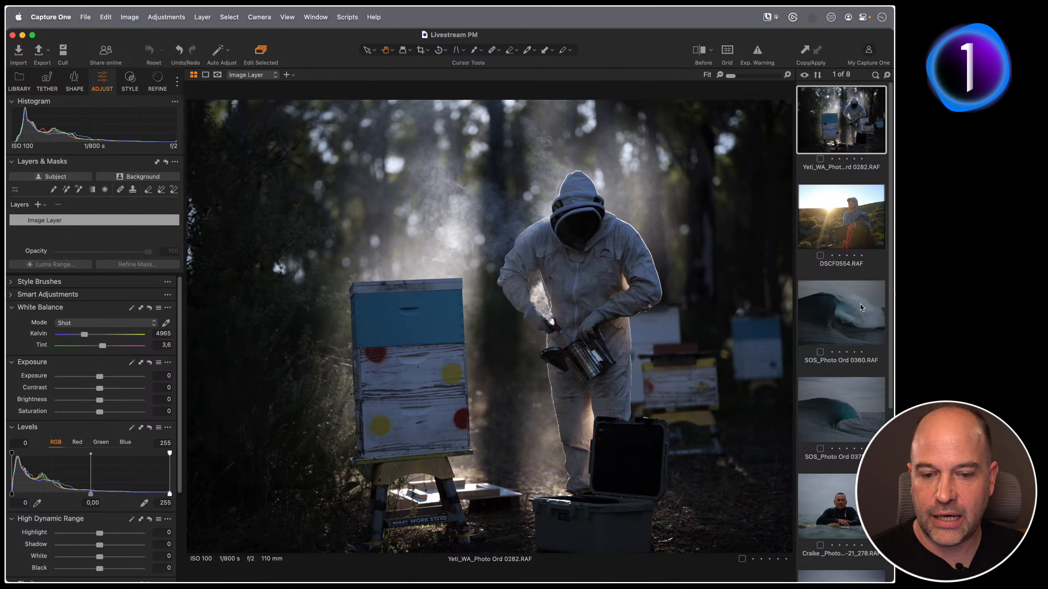
{"action": "scroll", "coordinate": [860, 303], "scroll_direction": "down", "scroll_amount": 6}
{"action": "scroll", "coordinate": [860, 304], "scroll_direction": "up", "scroll_amount": 6}
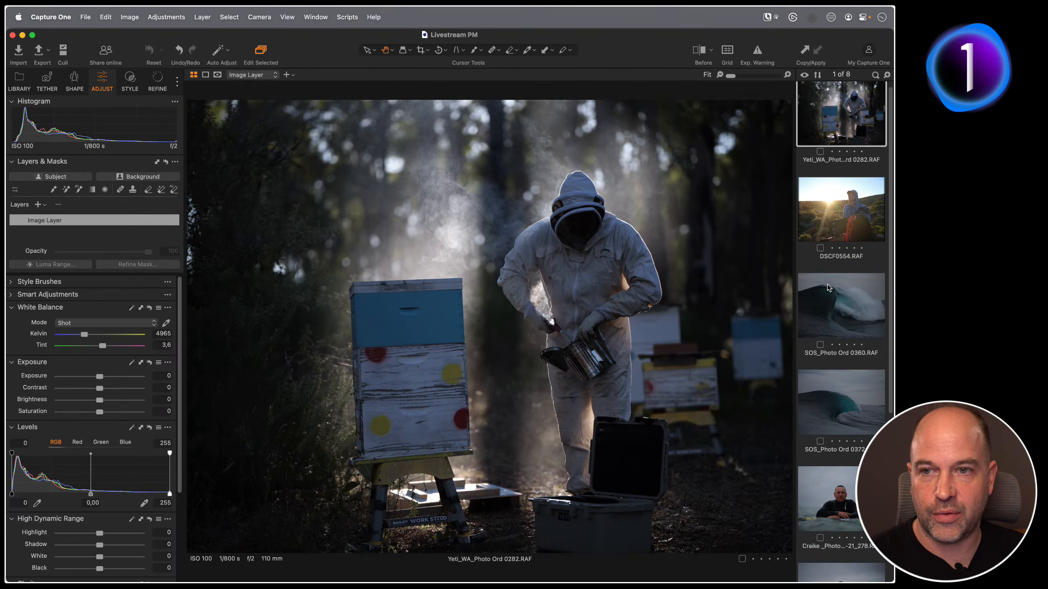
{"action": "left_click", "coordinate": [20, 82]}
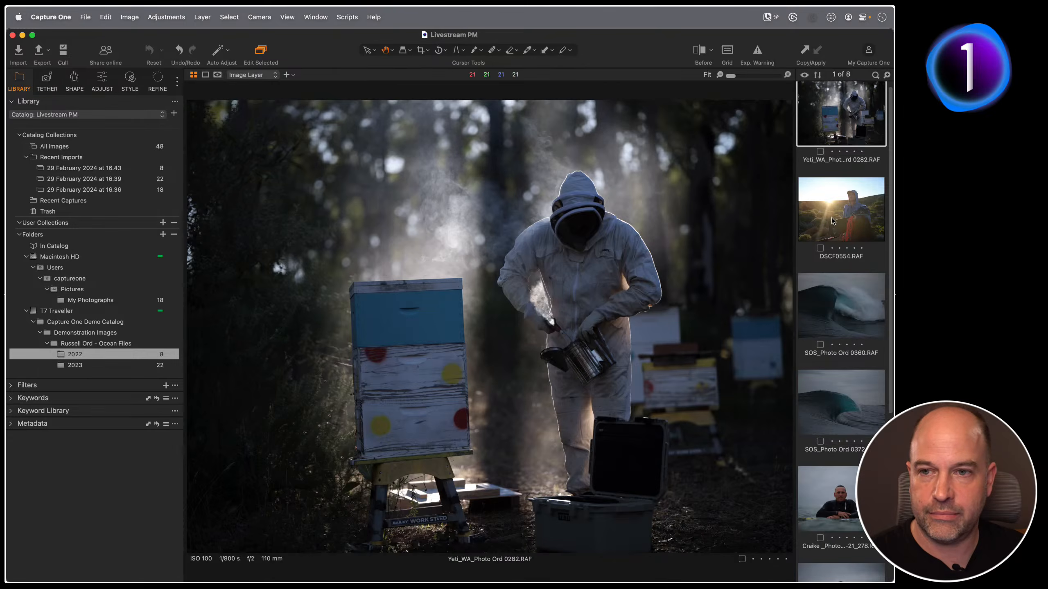
{"action": "left_click", "coordinate": [832, 219]}
{"action": "left_click", "coordinate": [851, 120]}
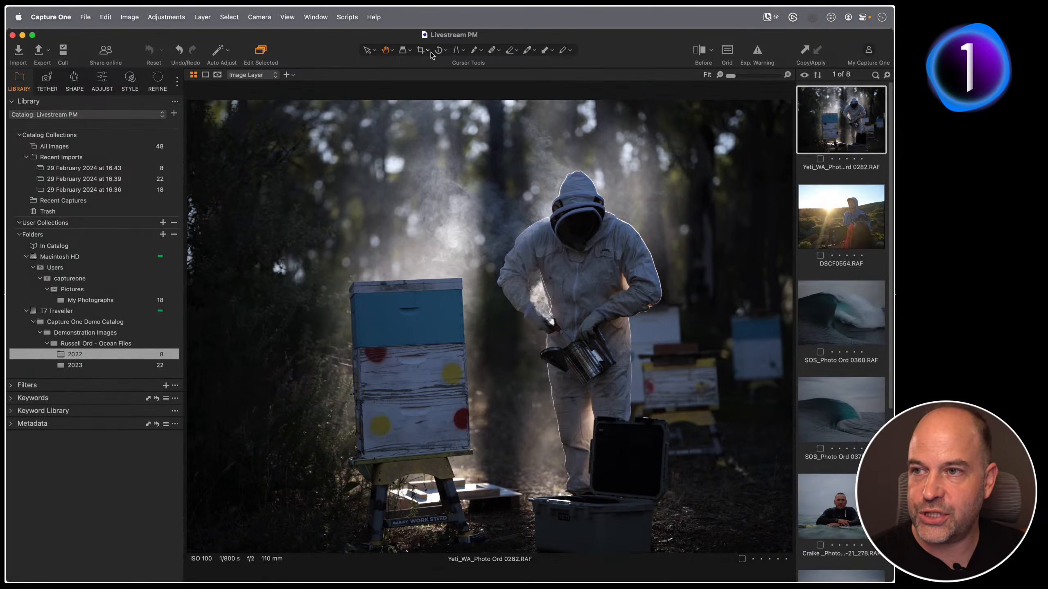
Step: Try the Crop and Loupe cursor tools on the beekeeper image, return to Pan and show the adjustment tools
{"action": "left_click", "coordinate": [420, 50]}
{"action": "left_click", "coordinate": [402, 50]}
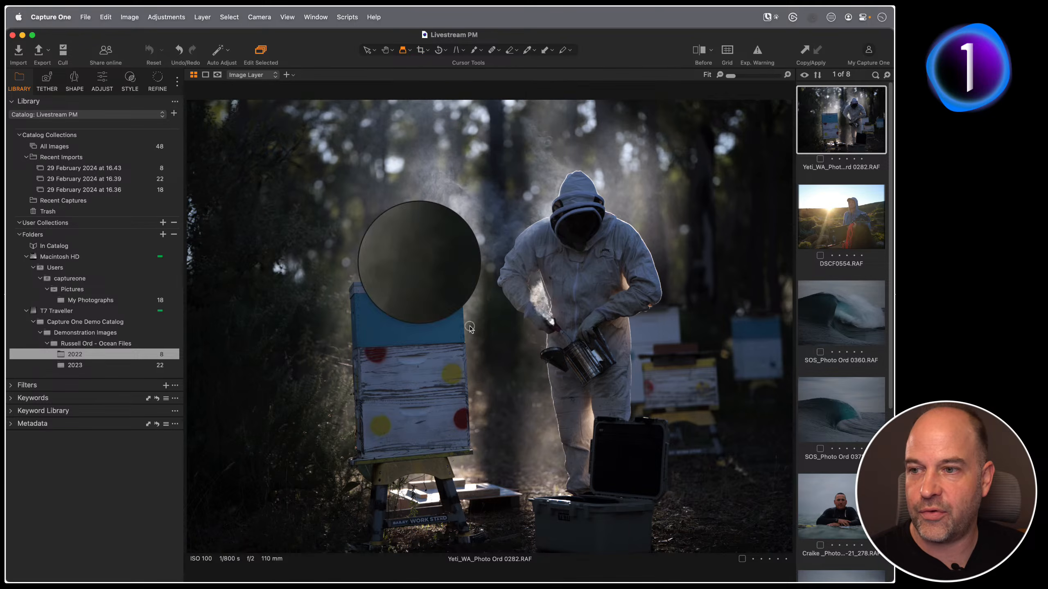
{"action": "left_click", "coordinate": [385, 49]}
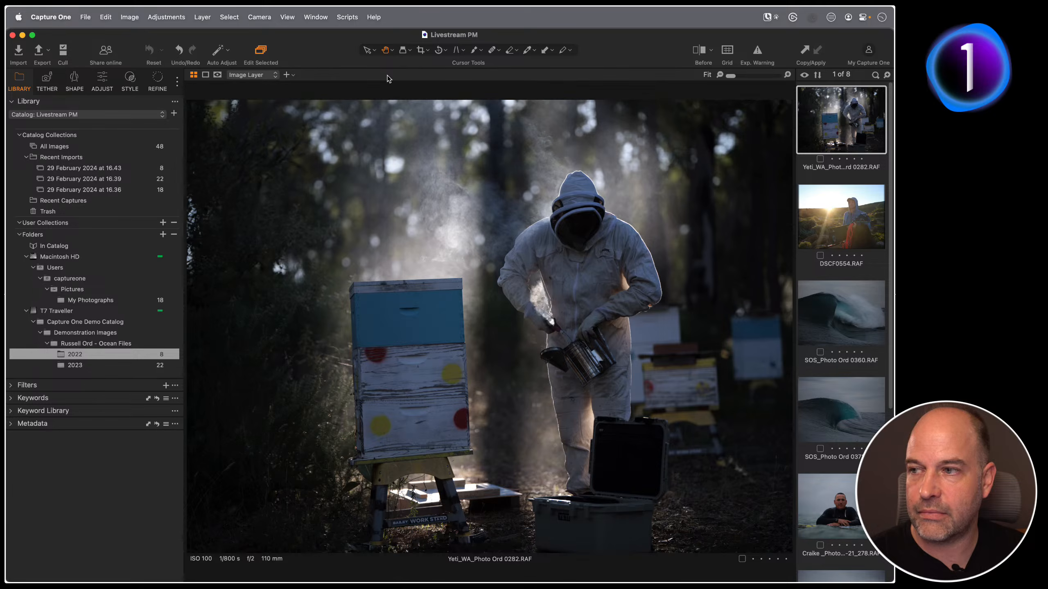
{"action": "left_click", "coordinate": [103, 78]}
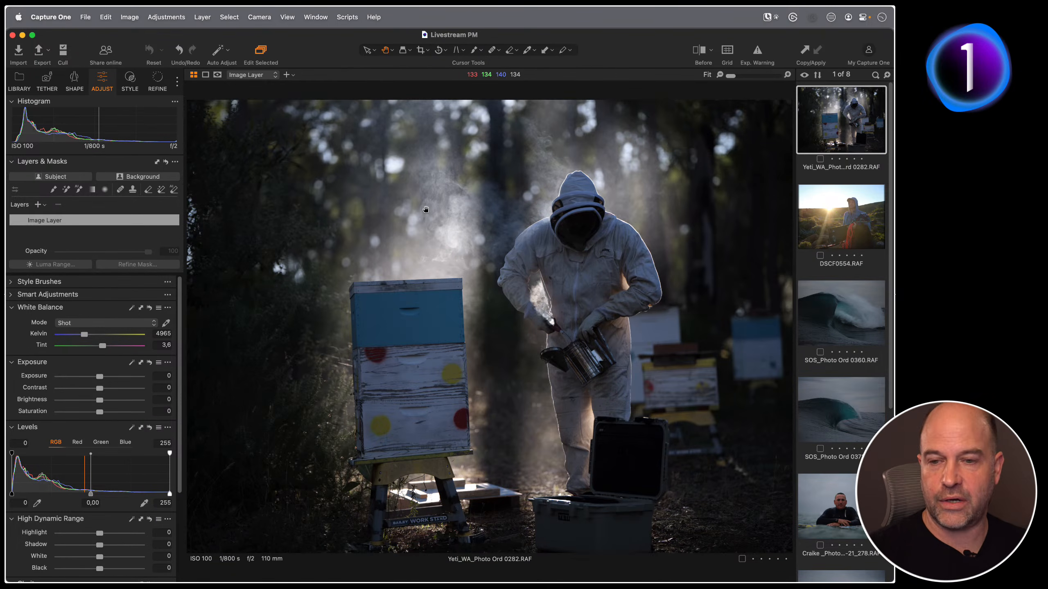
Step: Place the browser below the viewer and move it back to the right of the viewer
{"action": "left_click", "coordinate": [287, 16]}
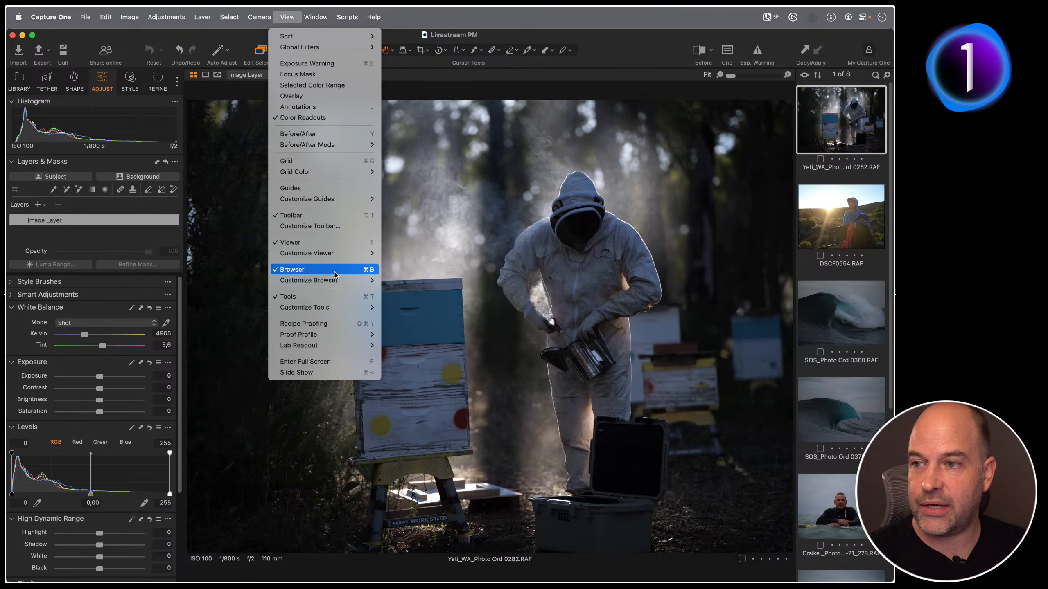
{"action": "mouse_move", "coordinate": [342, 284]}
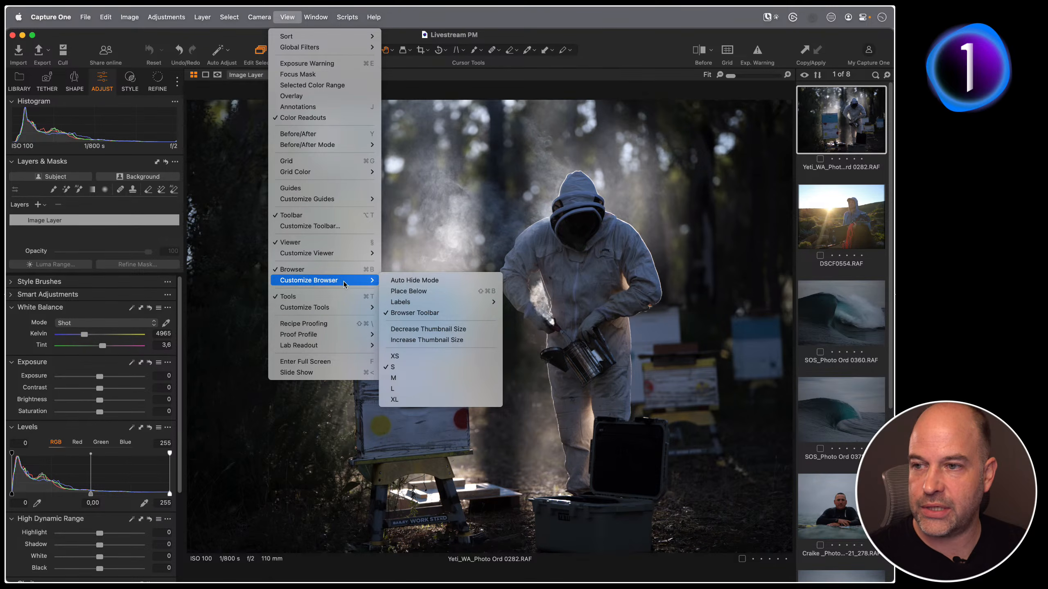
{"action": "left_click", "coordinate": [435, 294]}
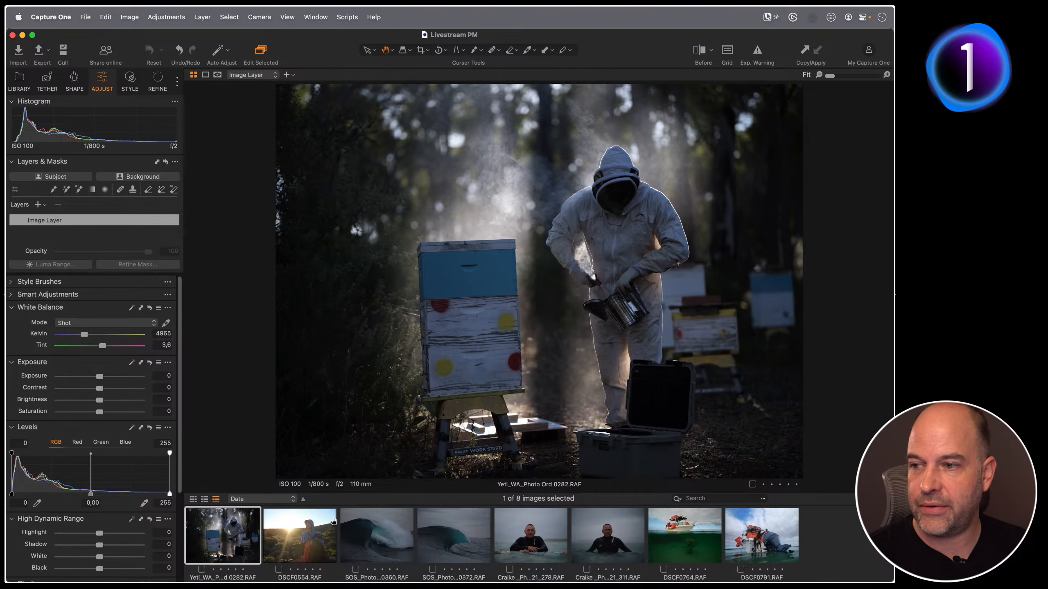
{"action": "left_click", "coordinate": [286, 15]}
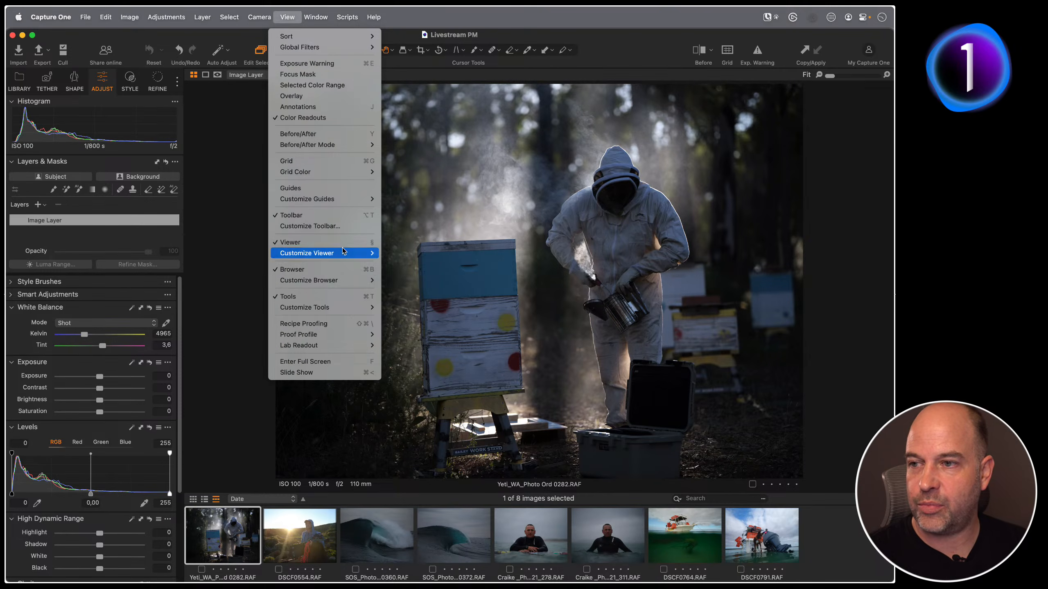
{"action": "mouse_move", "coordinate": [342, 284]}
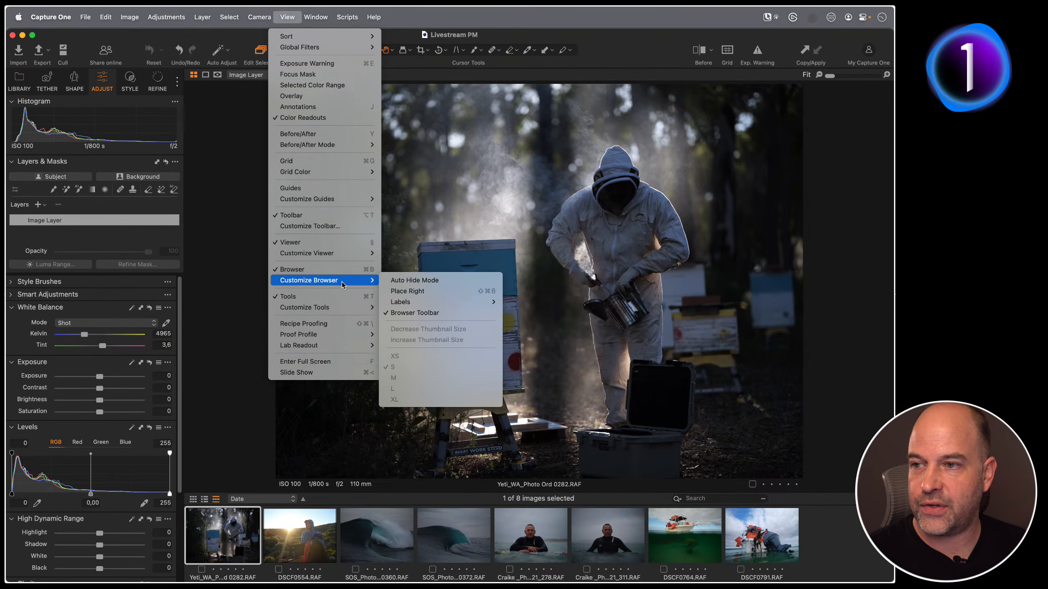
{"action": "left_click", "coordinate": [435, 292]}
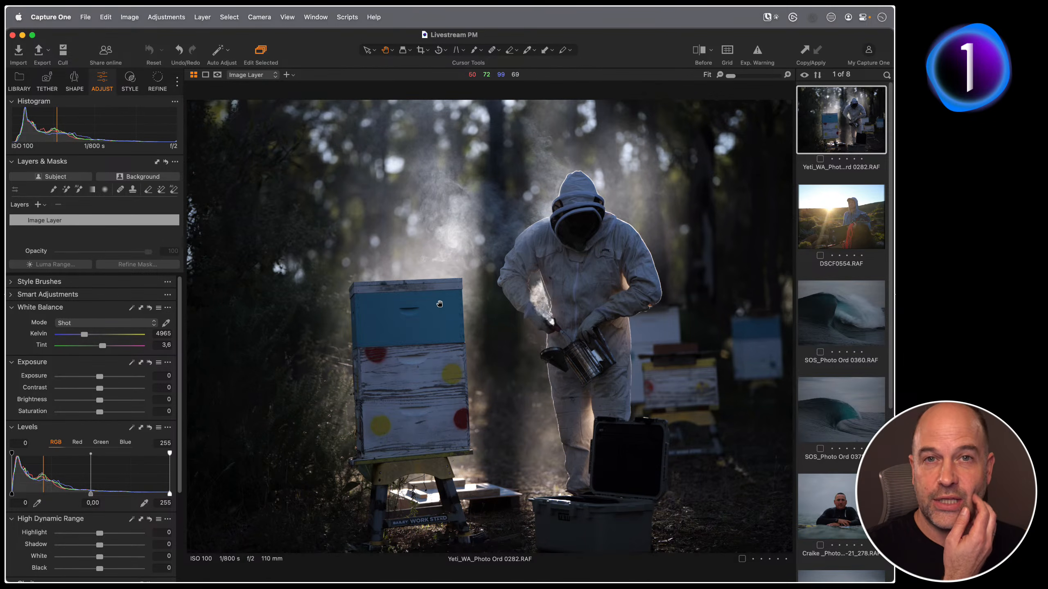
Step: Hide the viewer, enlarge the browser thumbnails, and open the boat image DSCF0764 in the viewer
{"action": "left_click", "coordinate": [288, 17]}
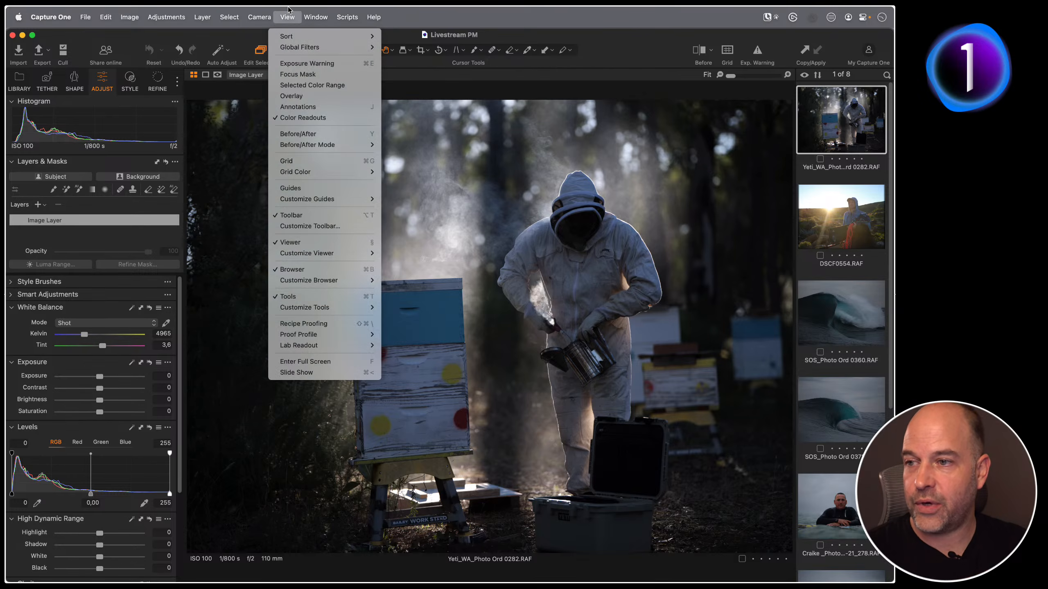
{"action": "left_click", "coordinate": [297, 243]}
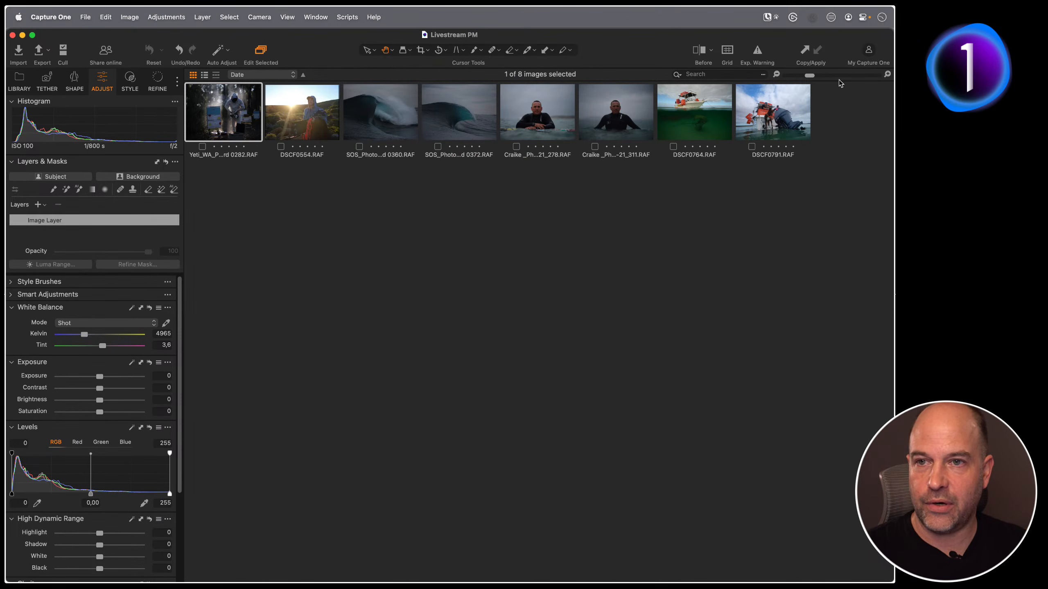
{"action": "left_click_drag", "start_coordinate": [812, 76], "coordinate": [850, 76]}
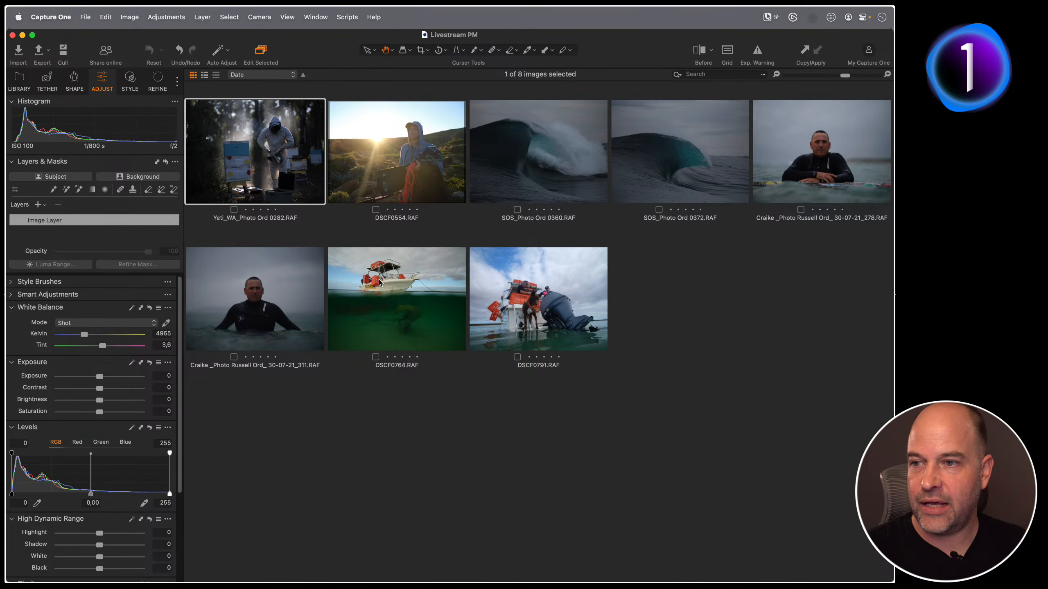
{"action": "left_click", "coordinate": [395, 297]}
{"action": "double_click", "coordinate": [433, 334]}
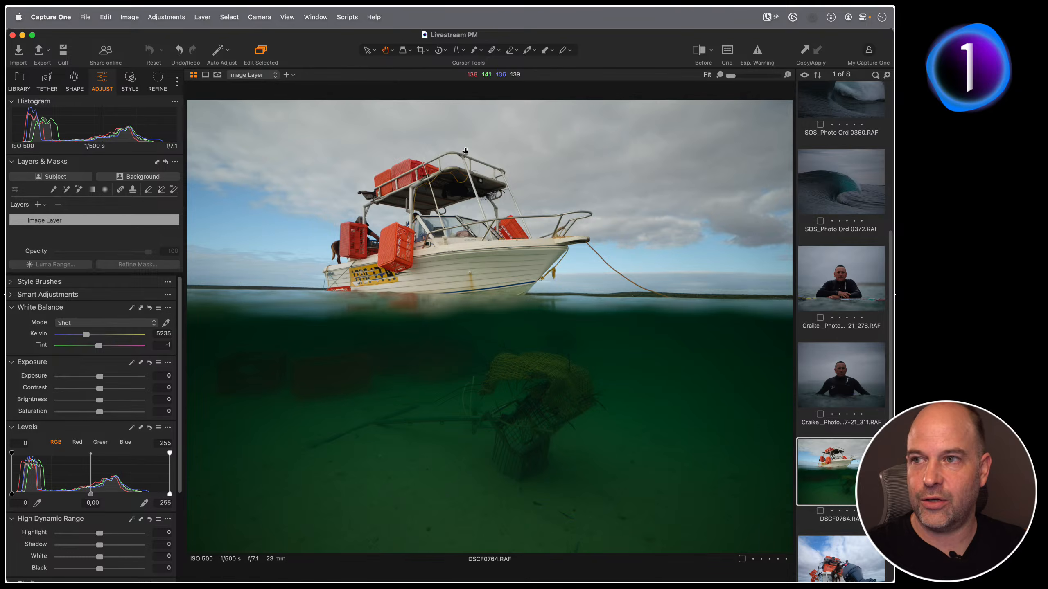
Step: Toggle the viewer off and on repeatedly, and display the wetsuit portrait numbered 278
{"action": "left_click", "coordinate": [288, 16]}
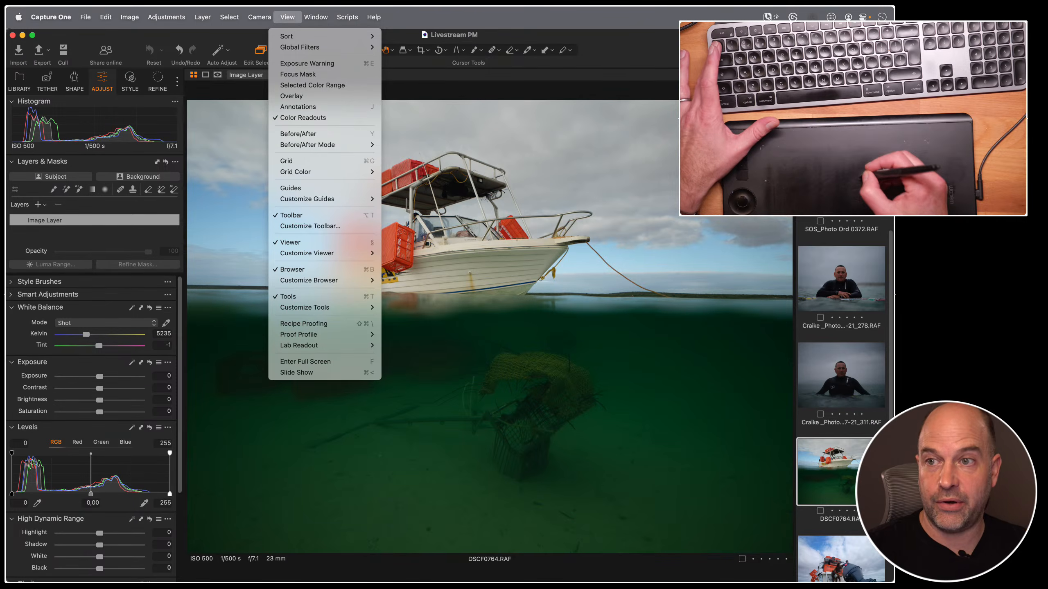
{"action": "key", "text": "section"}
{"action": "key", "text": "section"}
{"action": "key", "text": "section"}
{"action": "key", "text": "section"}
{"action": "key", "text": "section"}
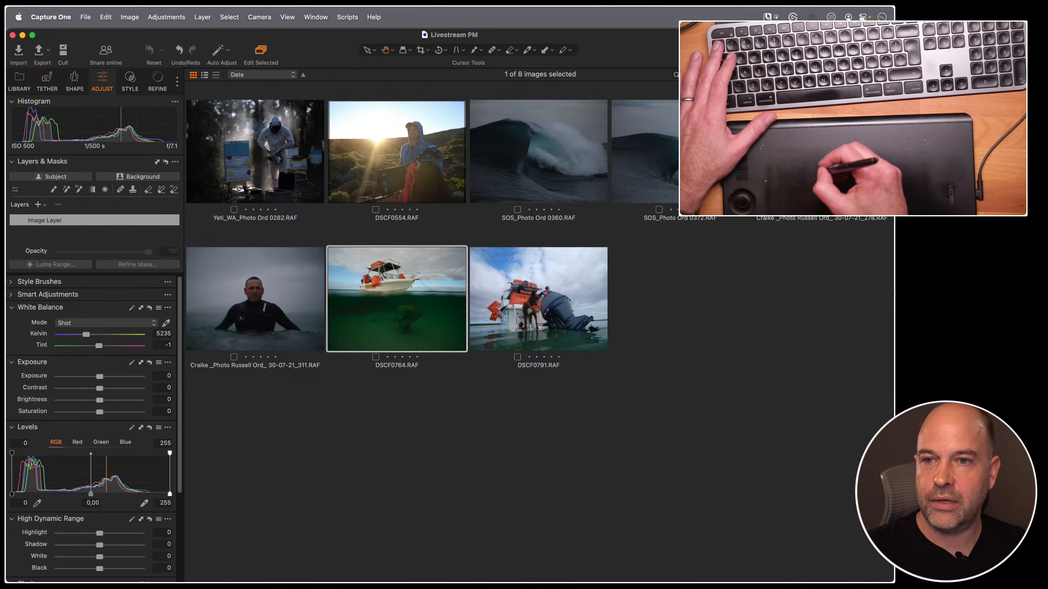
{"action": "key", "text": "section"}
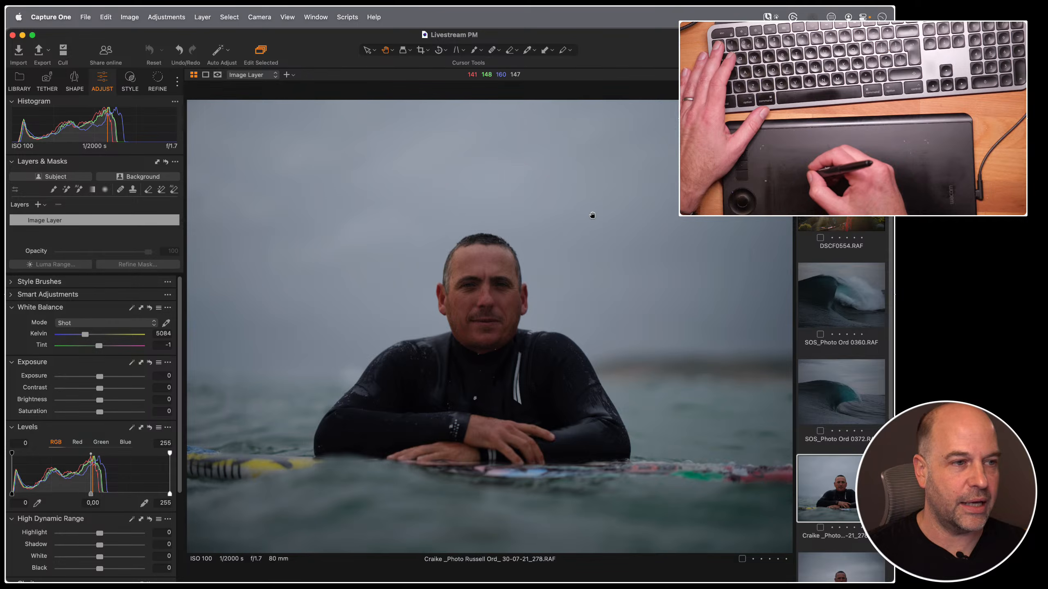
Step: Browse the 2023 folder as a thumbnail grid, view the masked man portrait numbered 069, and return to the grid
{"action": "left_click", "coordinate": [20, 83]}
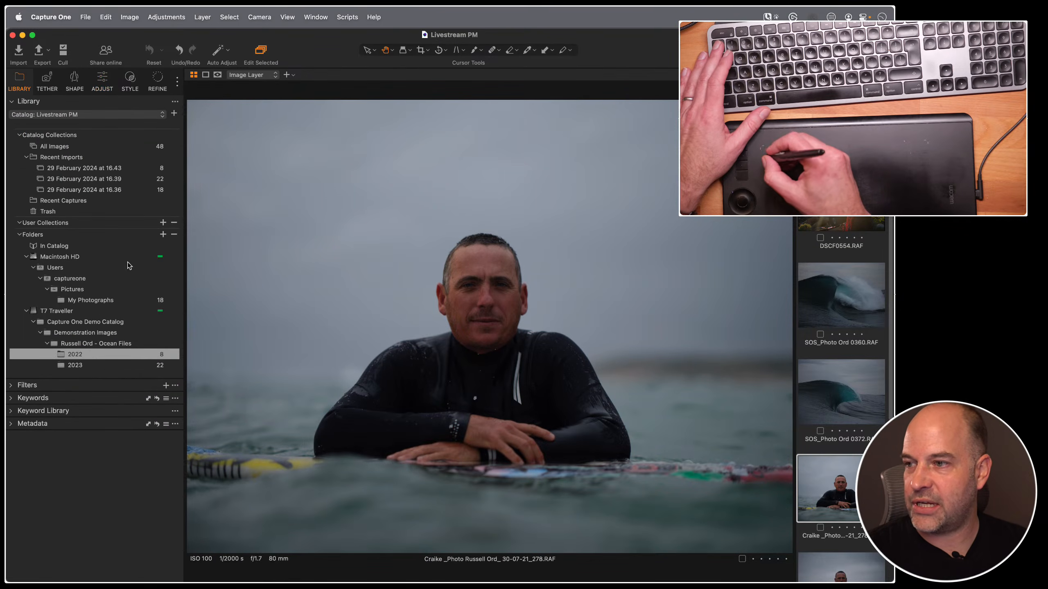
{"action": "left_click", "coordinate": [118, 365]}
{"action": "key", "text": "section"}
{"action": "scroll", "coordinate": [556, 220], "scroll_direction": "down", "scroll_amount": 5}
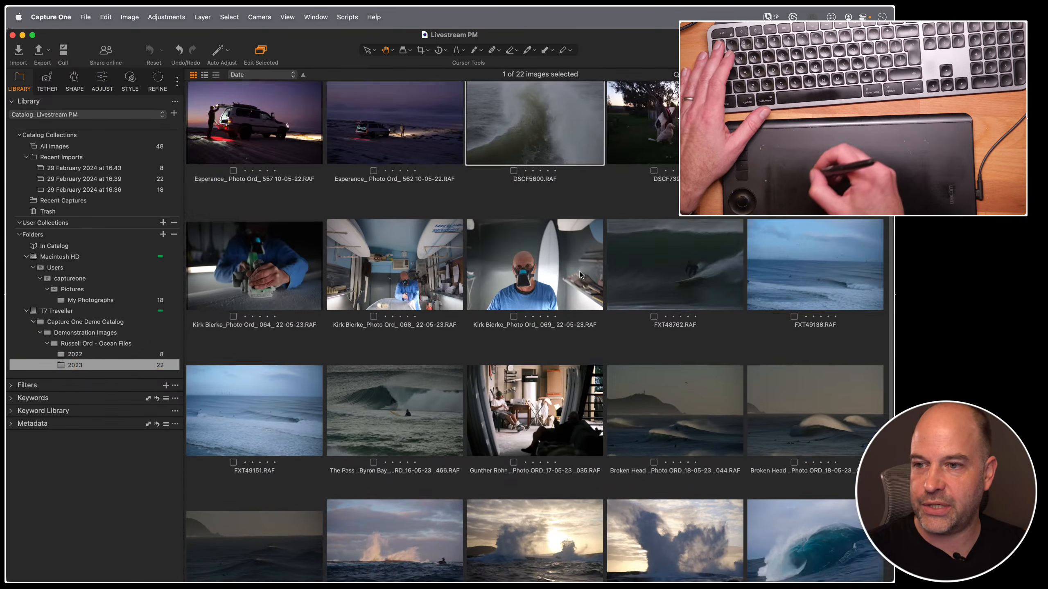
{"action": "scroll", "coordinate": [556, 239], "scroll_direction": "up", "scroll_amount": 3}
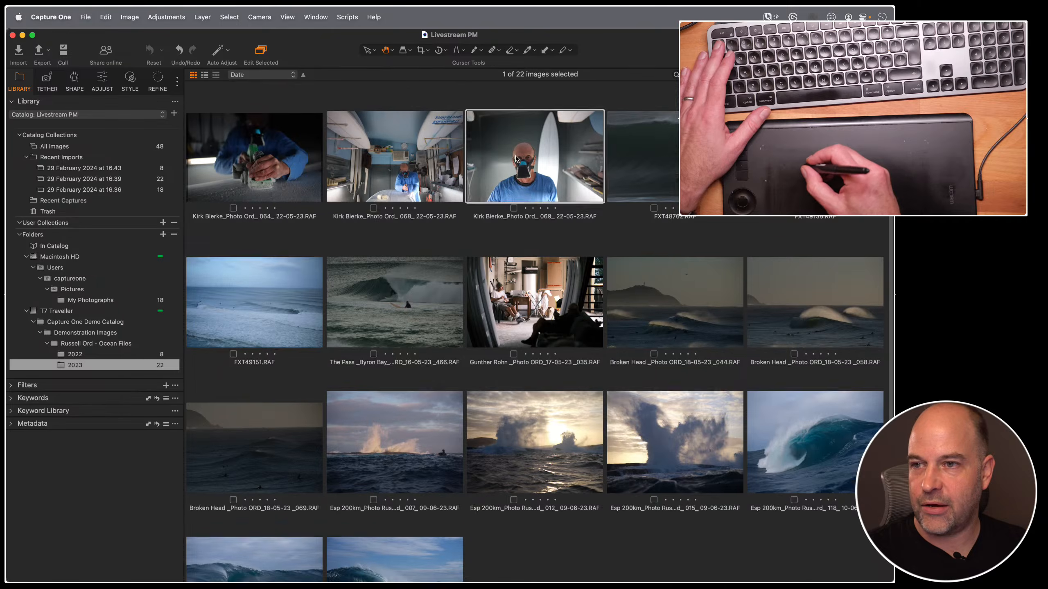
{"action": "key", "text": "alt+super+v"}
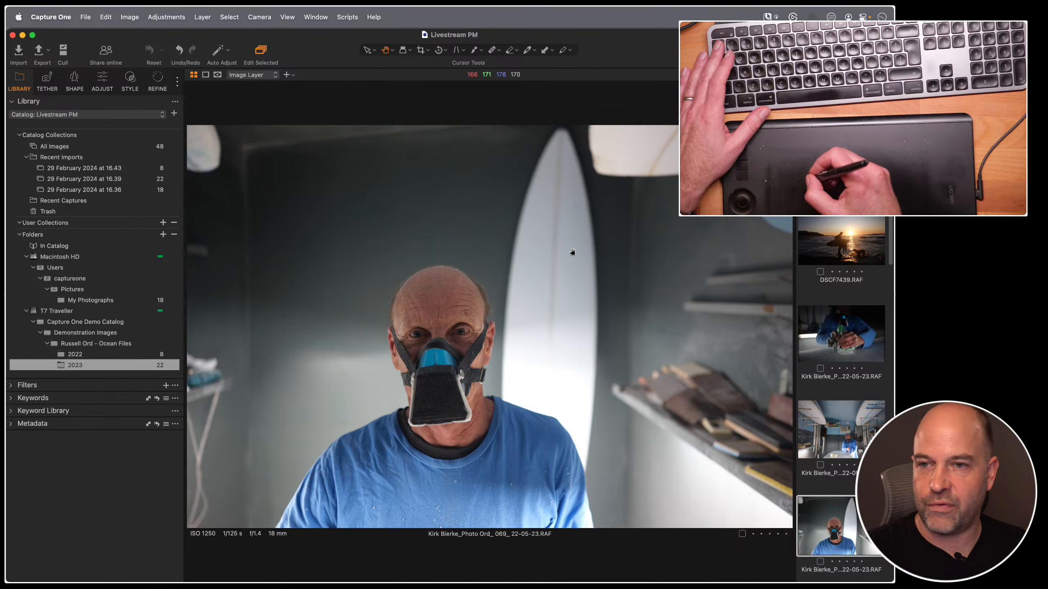
{"action": "key", "text": "alt+super+v"}
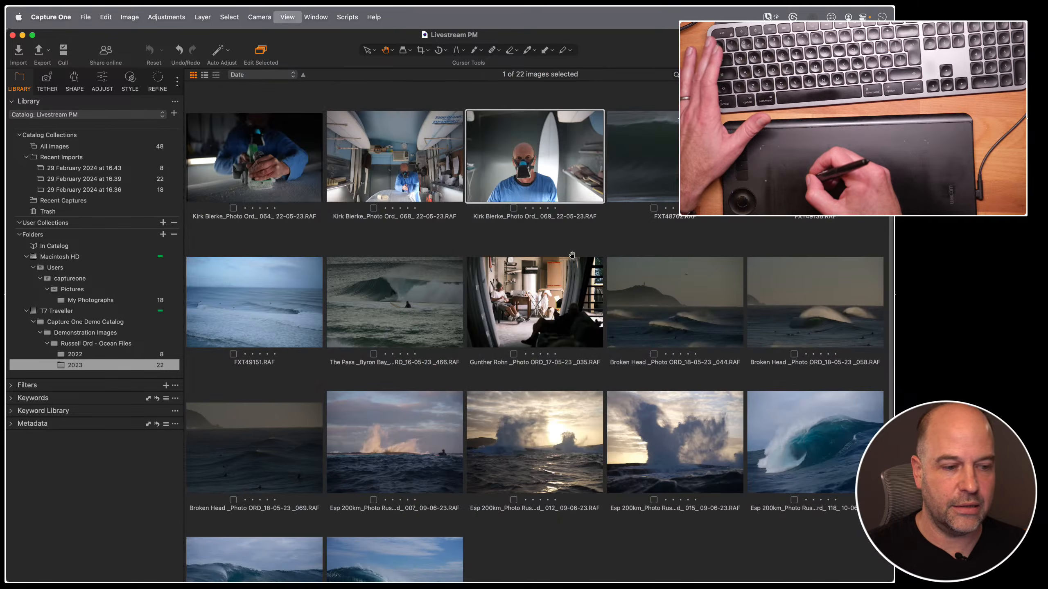
Step: Select the Esperance vehicle image numbered 557 in the grid and display it in the viewer
{"action": "scroll", "coordinate": [519, 324], "scroll_direction": "up", "scroll_amount": 3}
{"action": "left_click", "coordinate": [254, 148]}
{"action": "key", "text": "alt+super+v"}
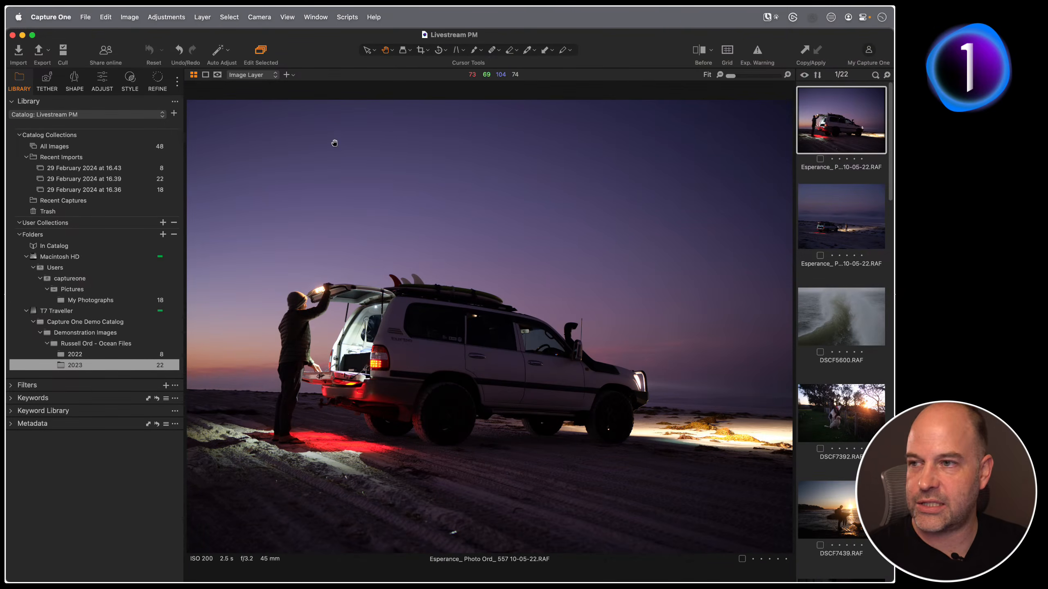
Step: Show the Adjust tools and search the keyboard shortcut commands for "view"
{"action": "left_click", "coordinate": [101, 83]}
{"action": "left_click", "coordinate": [106, 17]}
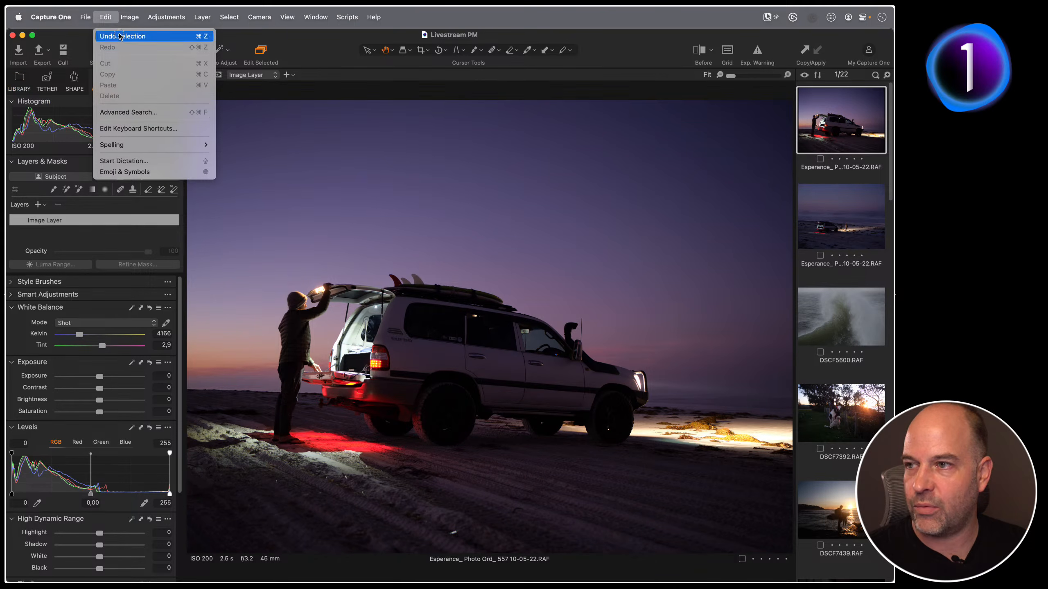
{"action": "left_click", "coordinate": [186, 132]}
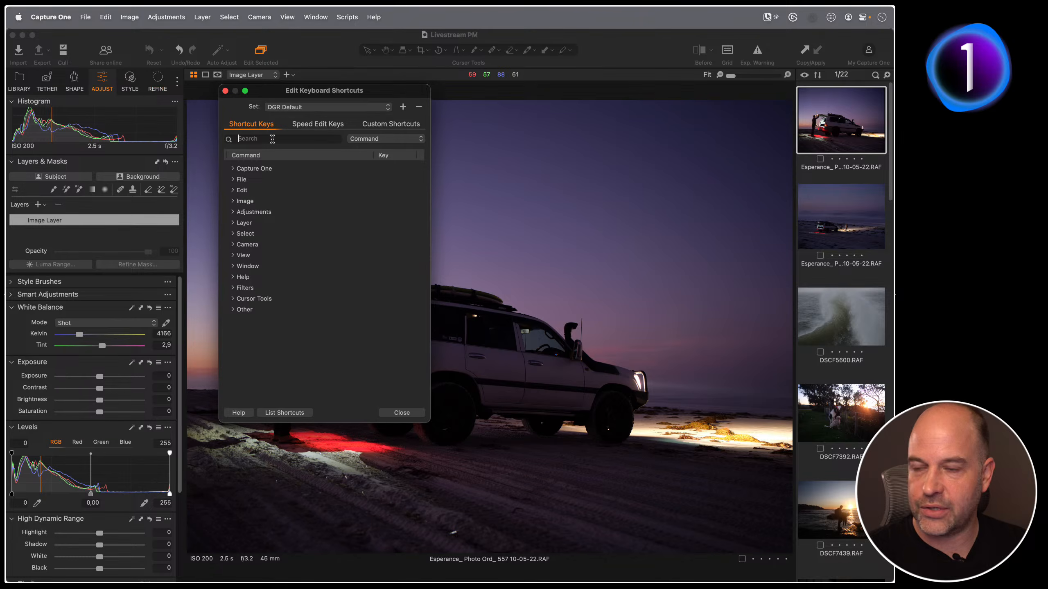
{"action": "type", "text": "view"}
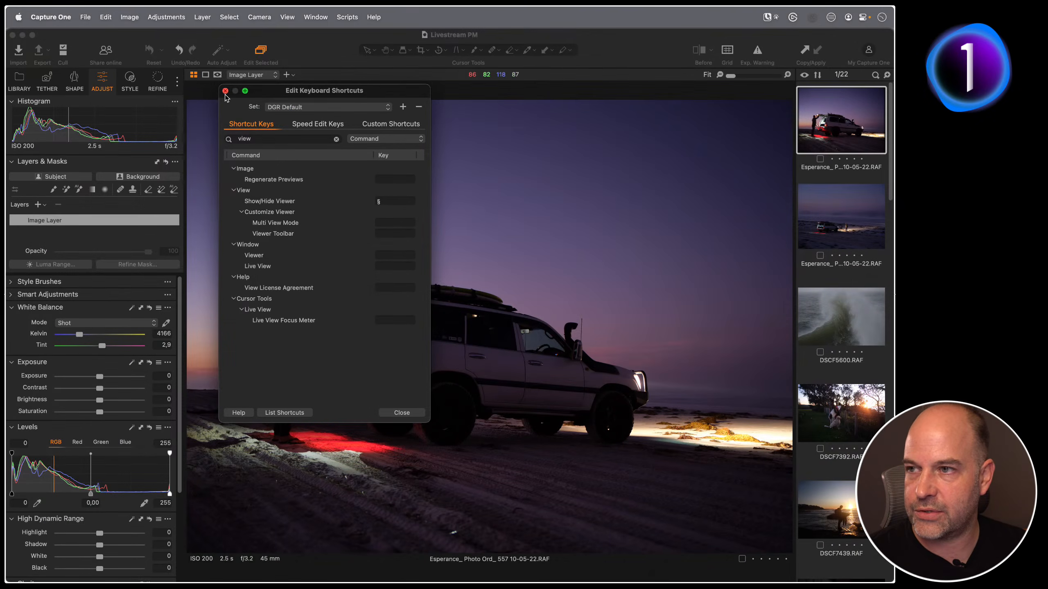
{"action": "left_click", "coordinate": [225, 91]}
Step: Look through the View commands, and toggle the tools off and back on
{"action": "left_click", "coordinate": [286, 17]}
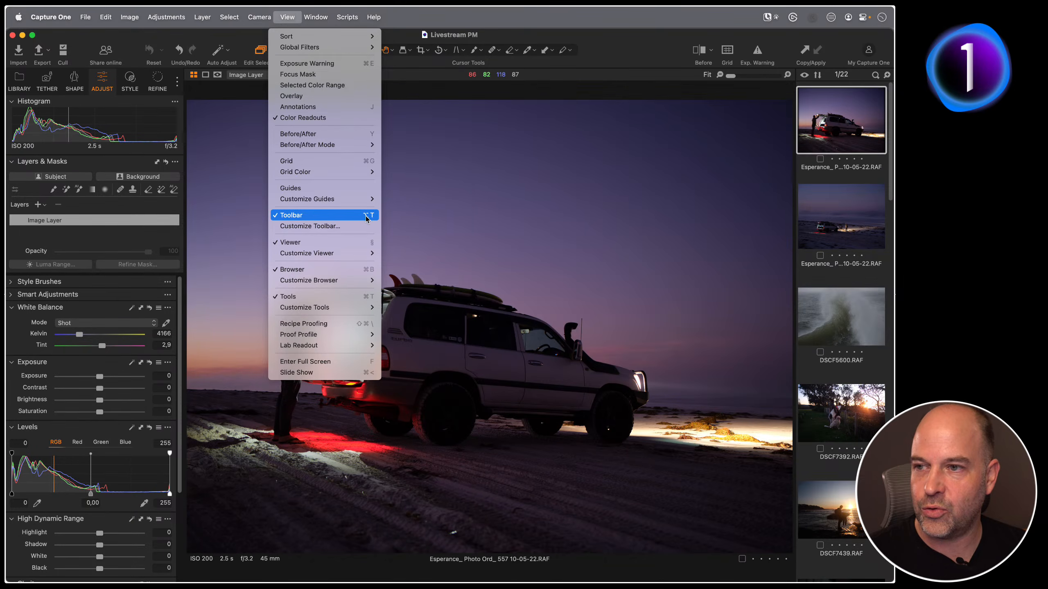
{"action": "left_click", "coordinate": [414, 214]}
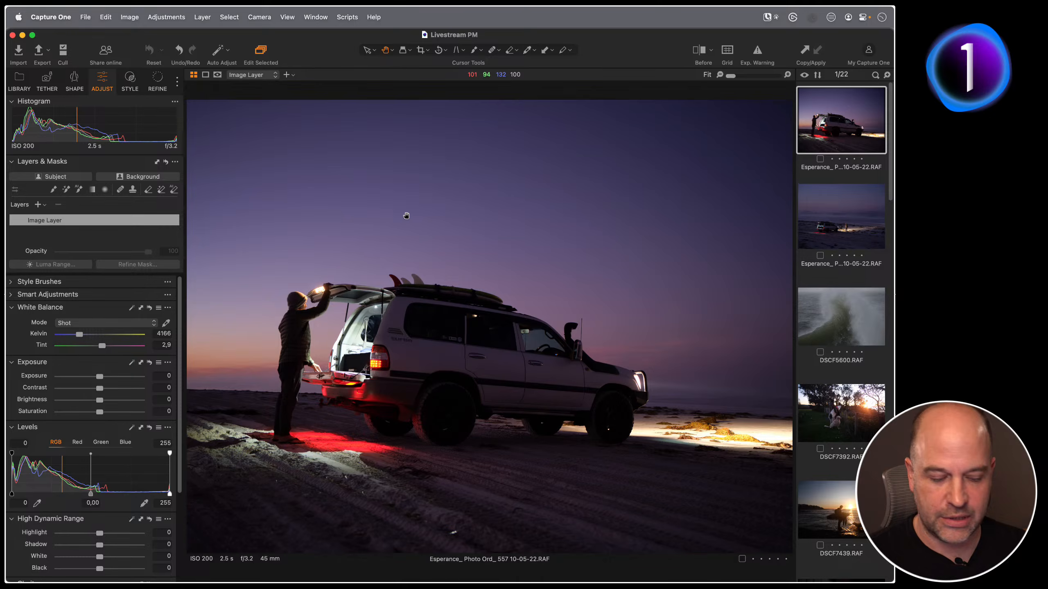
{"action": "key", "text": "super+t"}
{"action": "key", "text": "super+t"}
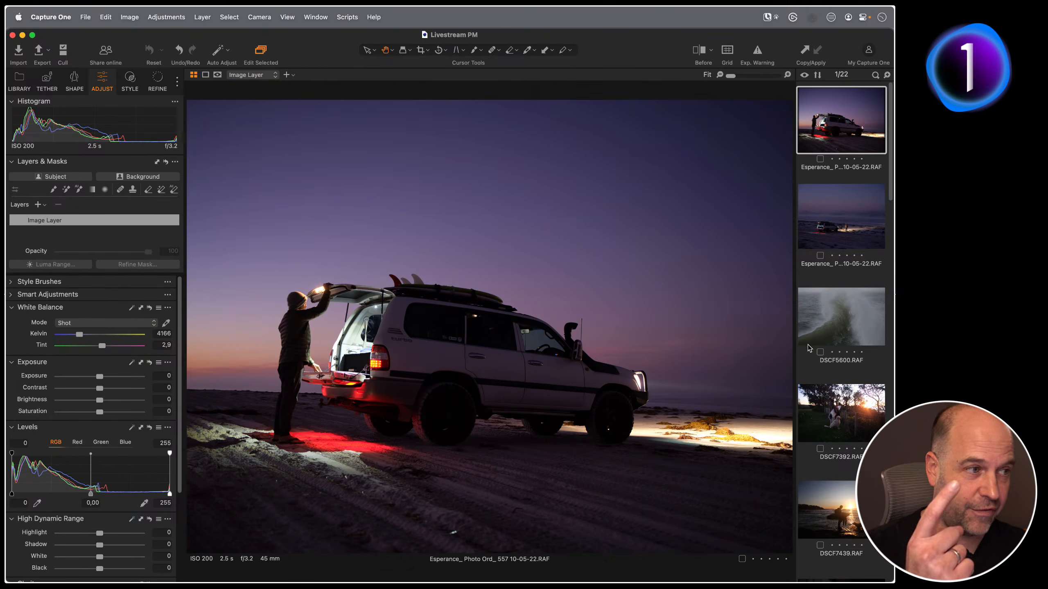
Step: View the vehicle image in full screen, reveal the hidden tools there, and exit full screen
{"action": "key", "text": "f"}
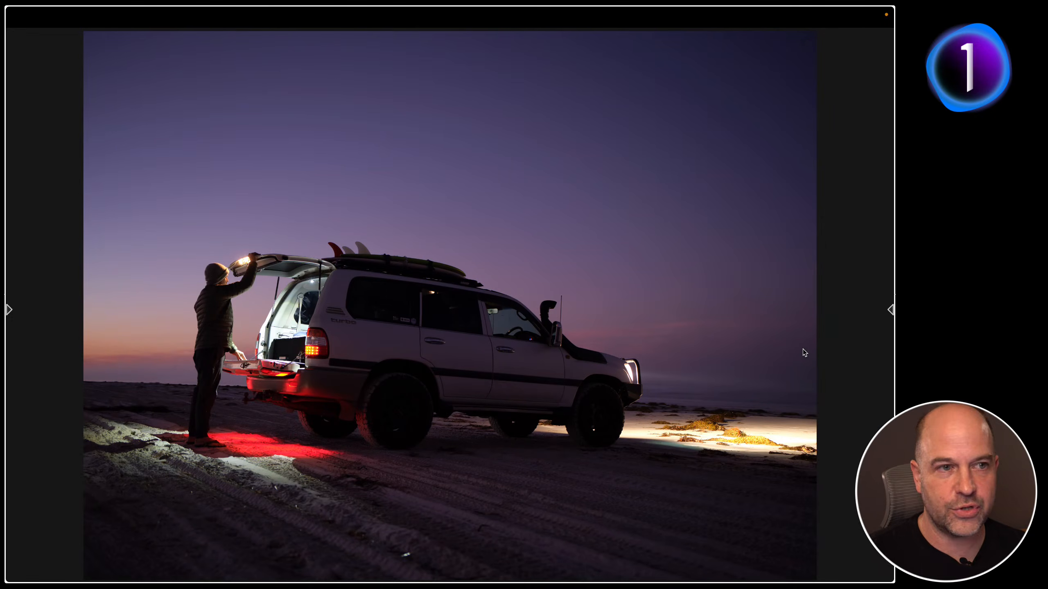
{"action": "mouse_move", "coordinate": [7, 335]}
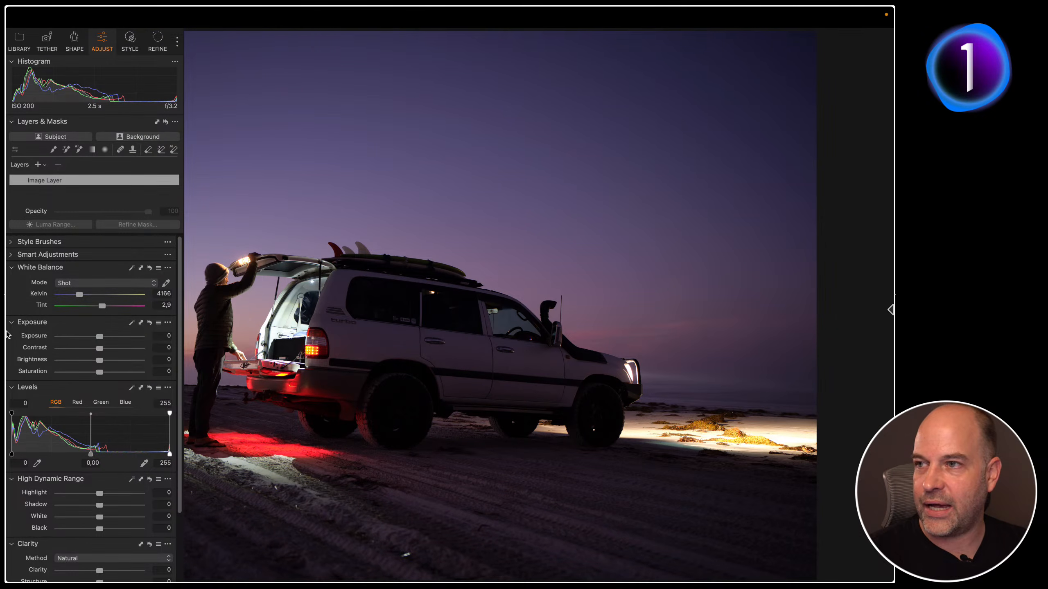
{"action": "key", "text": "f"}
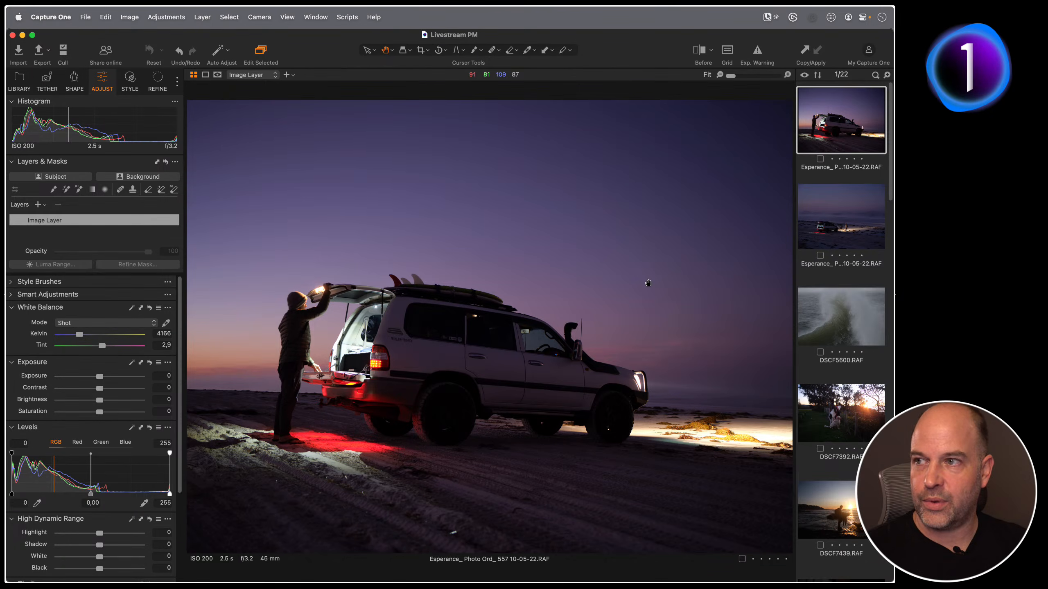
Step: Remove the Tether tool tab together with all of its tools
{"action": "key", "text": "F1"}
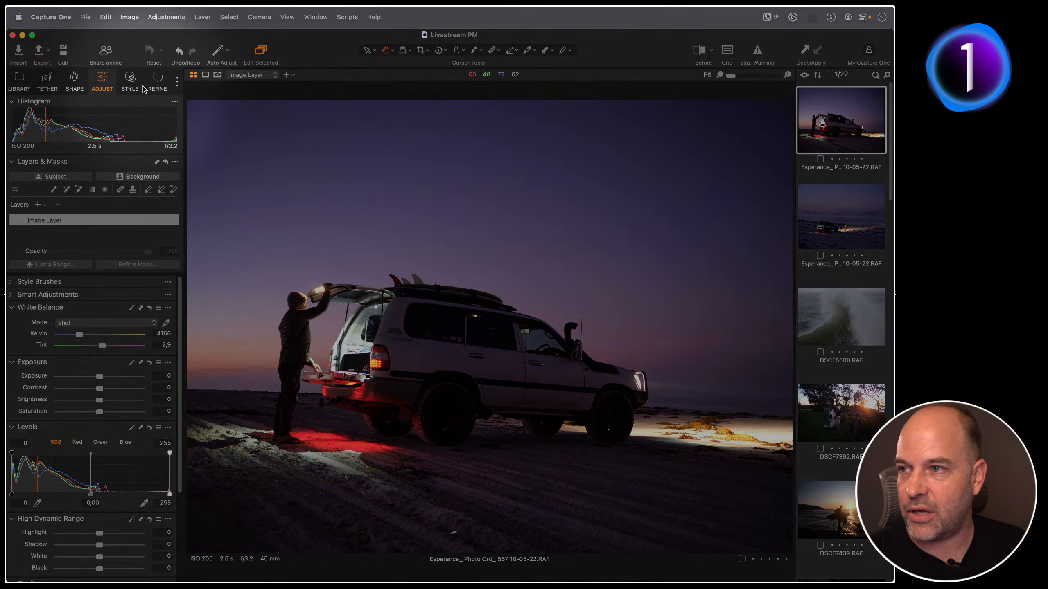
{"action": "key", "text": "F1"}
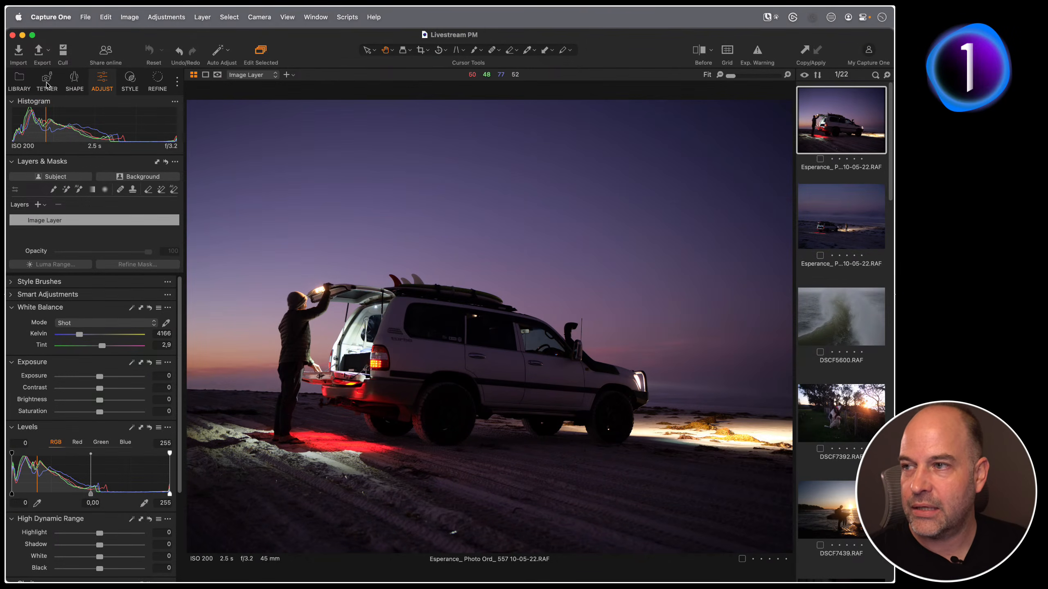
{"action": "left_click", "coordinate": [48, 85]}
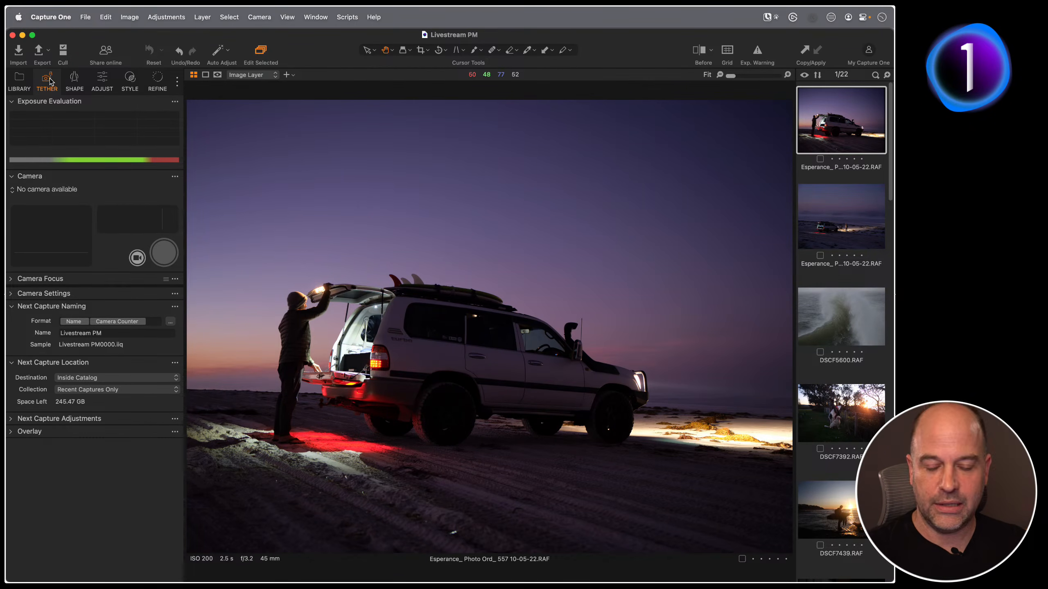
{"action": "right_click", "coordinate": [50, 81]}
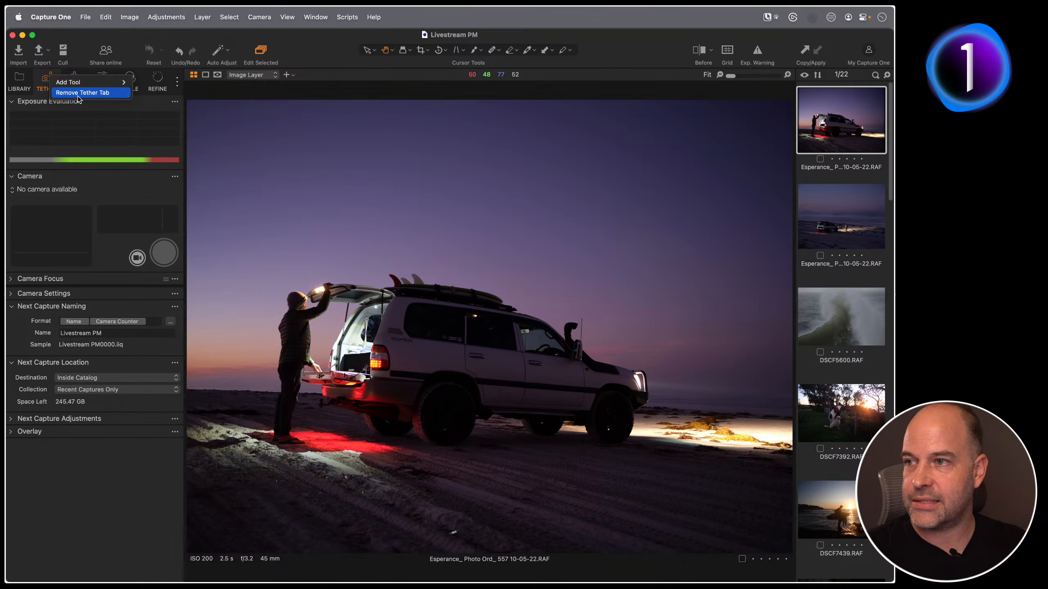
{"action": "left_click", "coordinate": [116, 95]}
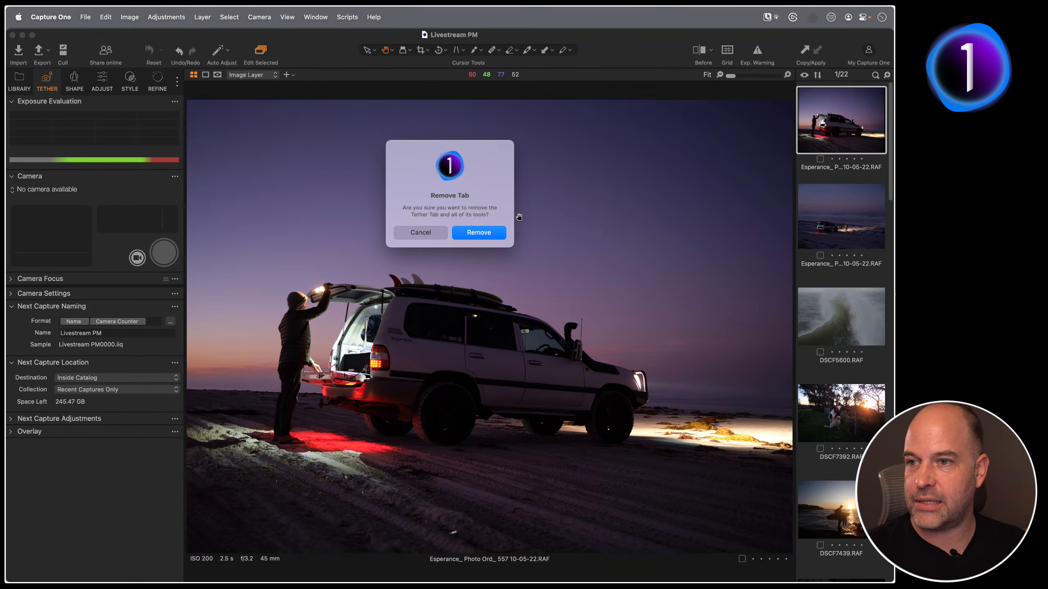
{"action": "left_click", "coordinate": [495, 234]}
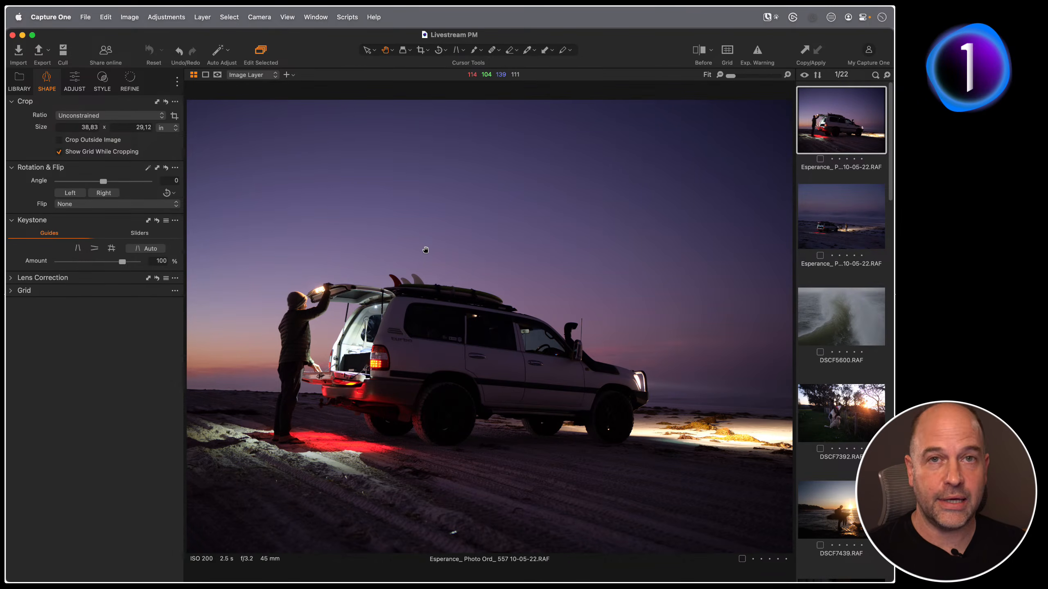
Step: Reorder the Adjust tool tab to sit directly after Library, and examine the options for adding tools and tool tabs
{"action": "left_click", "coordinate": [83, 90]}
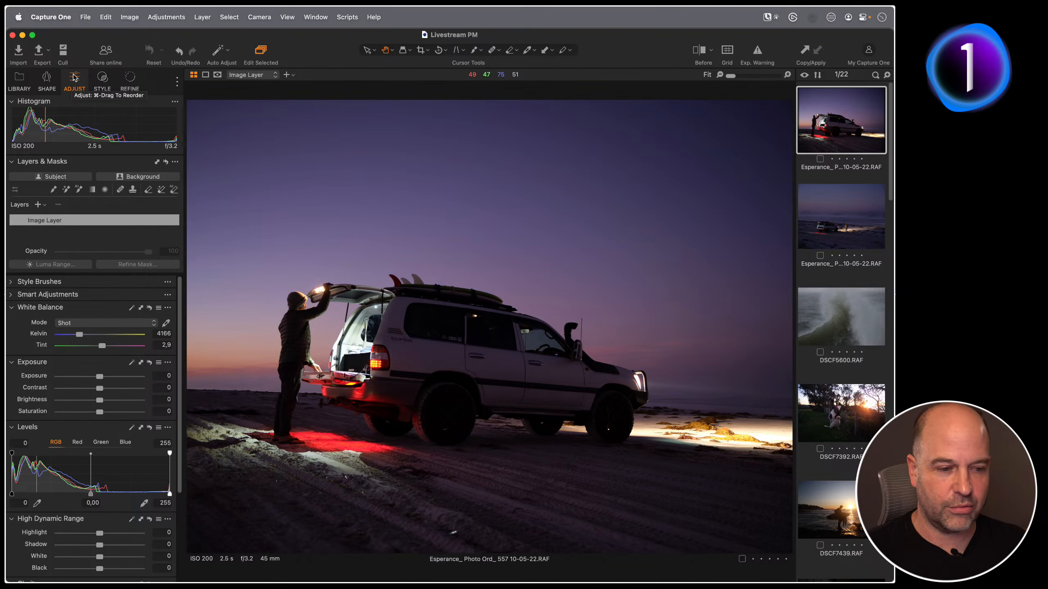
{"action": "left_click_drag", "start_coordinate": [74, 79], "coordinate": [48, 81]}
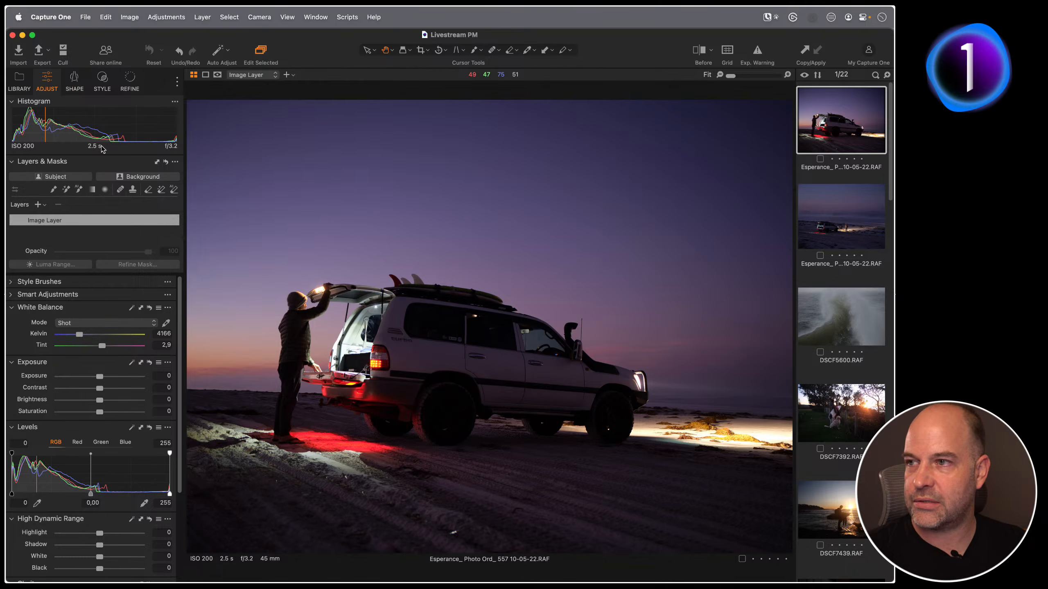
{"action": "right_click", "coordinate": [47, 83]}
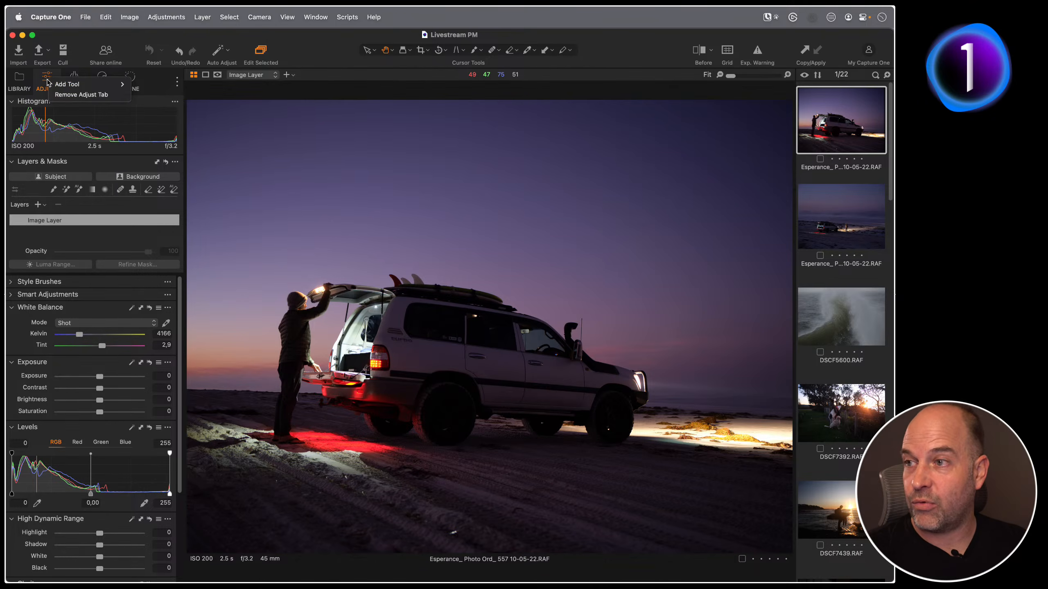
{"action": "mouse_move", "coordinate": [62, 86]}
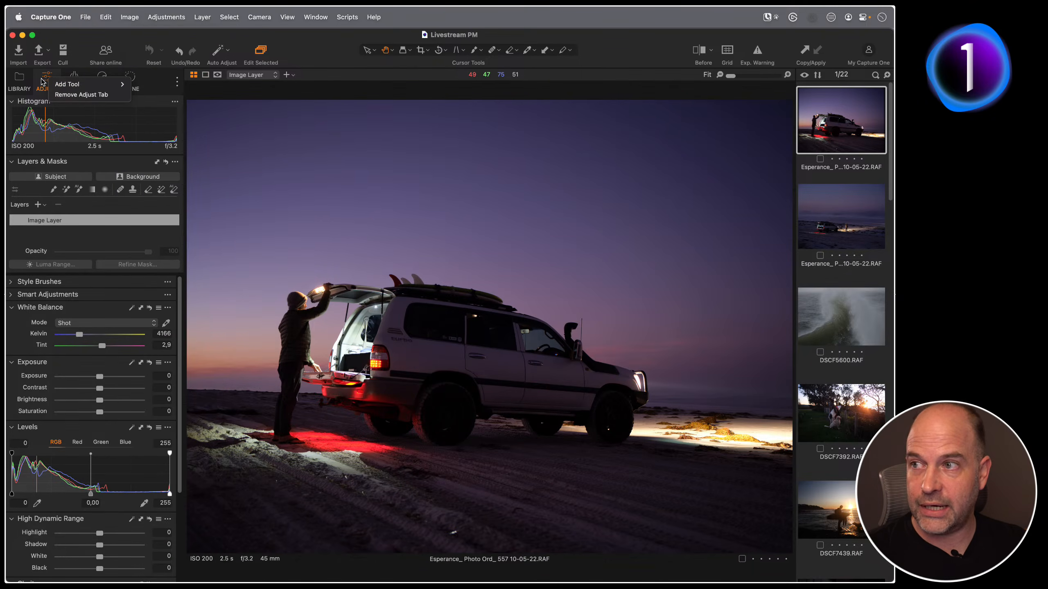
{"action": "left_click", "coordinate": [177, 82]}
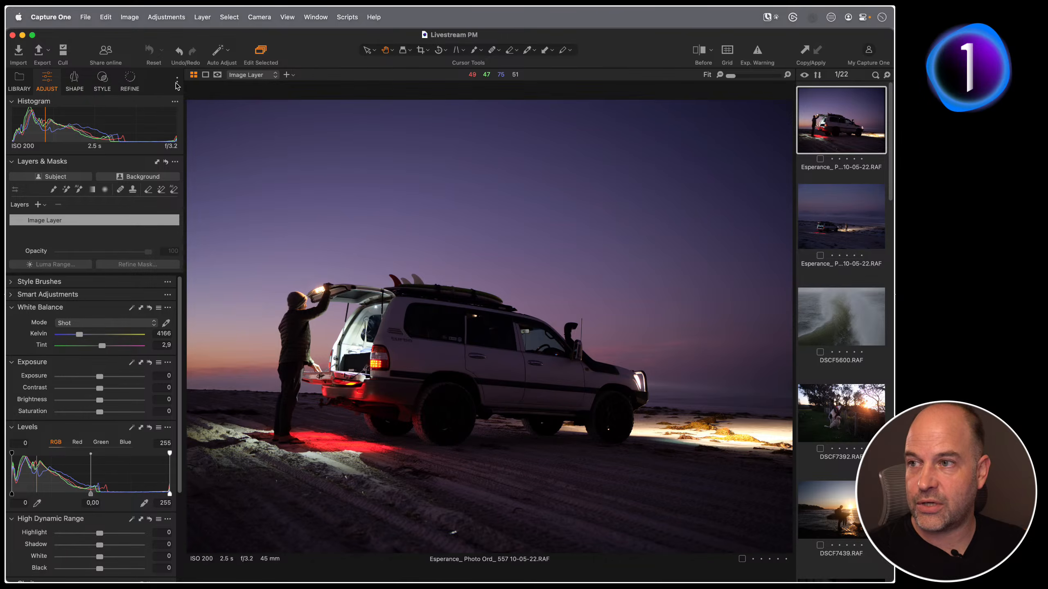
{"action": "left_click", "coordinate": [177, 82]}
{"action": "mouse_move", "coordinate": [215, 90]}
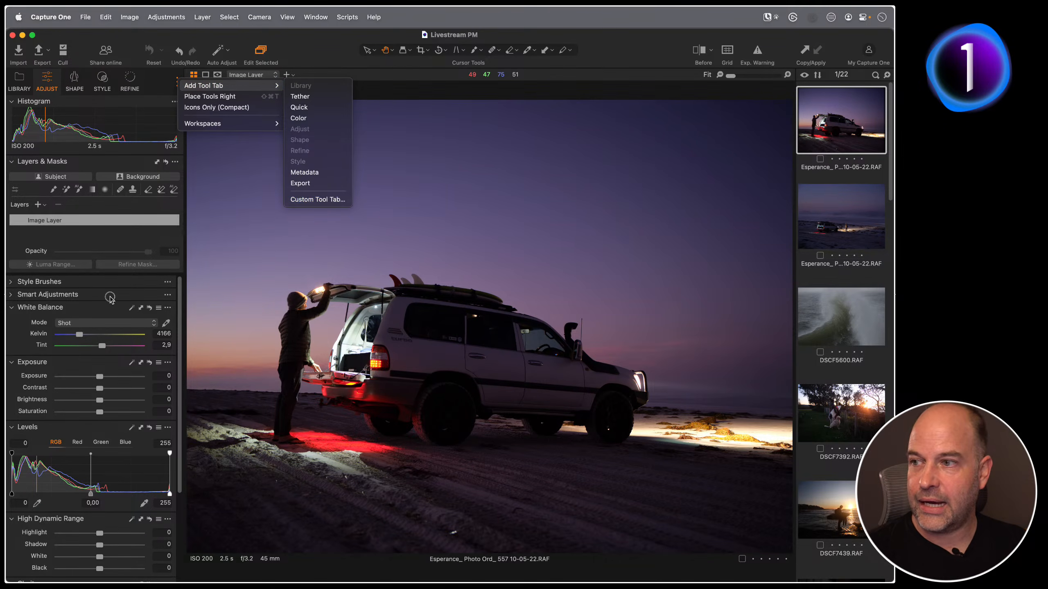
{"action": "left_click", "coordinate": [90, 305]}
Step: Move the Smart Adjustments tool above Style Brushes in the Adjust tools
{"action": "mouse_move", "coordinate": [73, 307]}
{"action": "left_mouse_down"}
{"action": "mouse_move", "coordinate": [80, 288]}
{"action": "mouse_move", "coordinate": [80, 330]}
{"action": "mouse_move", "coordinate": [81, 296]}
{"action": "mouse_move", "coordinate": [418, 169]}
{"action": "mouse_move", "coordinate": [248, 294]}
{"action": "mouse_move", "coordinate": [82, 308]}
{"action": "left_mouse_up"}
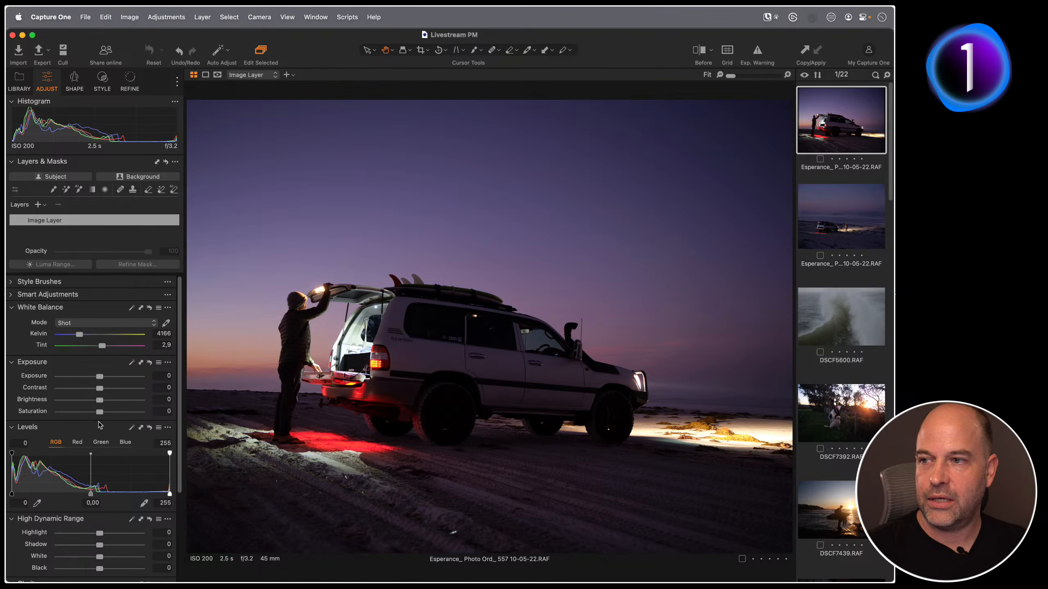
{"action": "scroll", "coordinate": [99, 422], "scroll_direction": "down", "scroll_amount": 5}
{"action": "scroll", "coordinate": [99, 421], "scroll_direction": "up", "scroll_amount": 2}
{"action": "key", "text": "F1"}
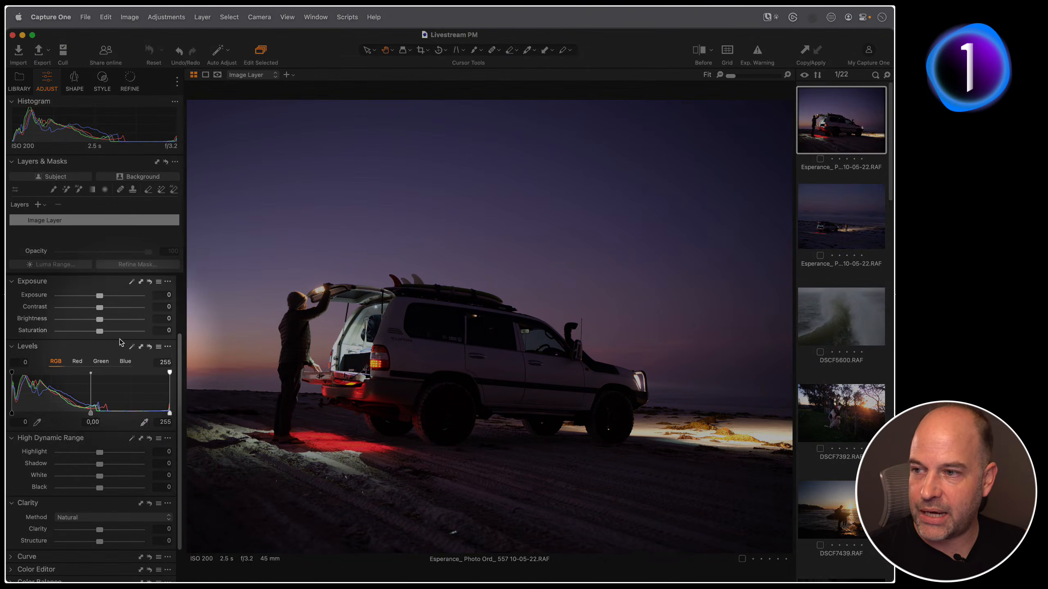
{"action": "key", "text": "F1"}
{"action": "scroll", "coordinate": [115, 372], "scroll_direction": "up", "scroll_amount": 3}
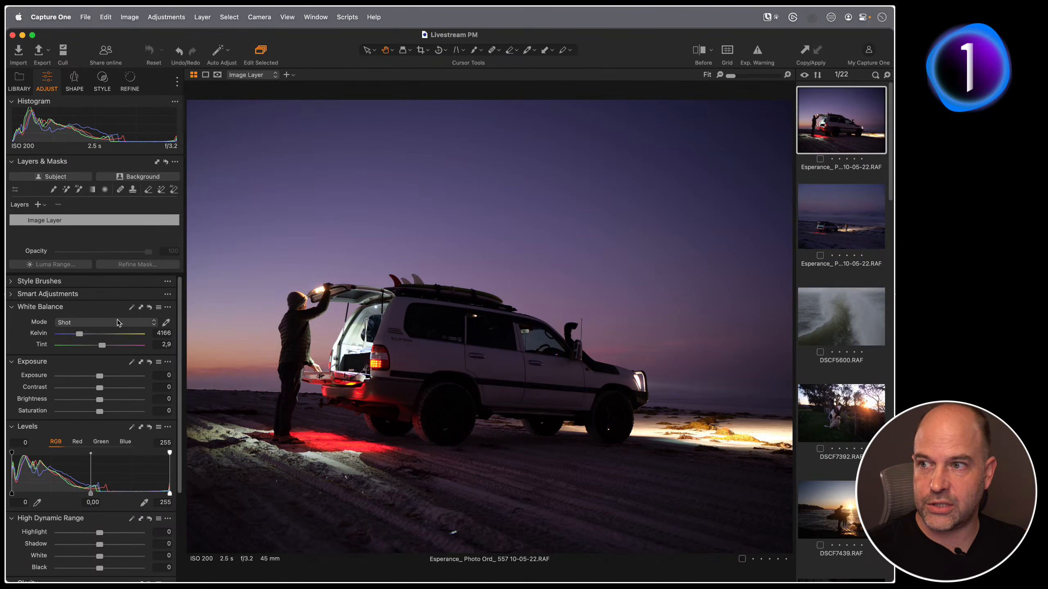
{"action": "key", "text": "F1"}
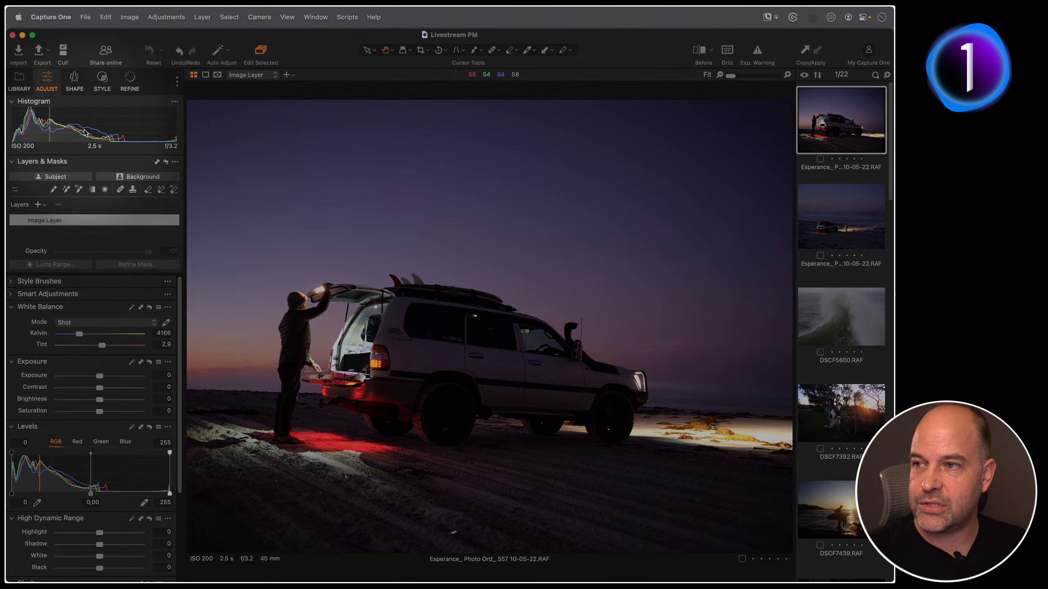
{"action": "key", "text": "F1"}
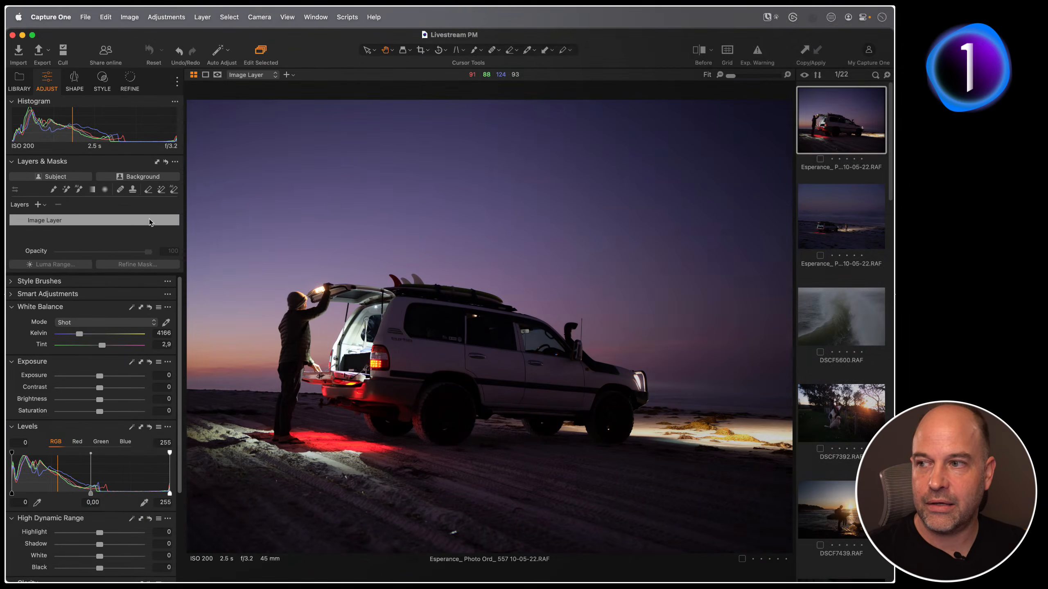
{"action": "left_click_drag", "start_coordinate": [58, 297], "coordinate": [86, 277]}
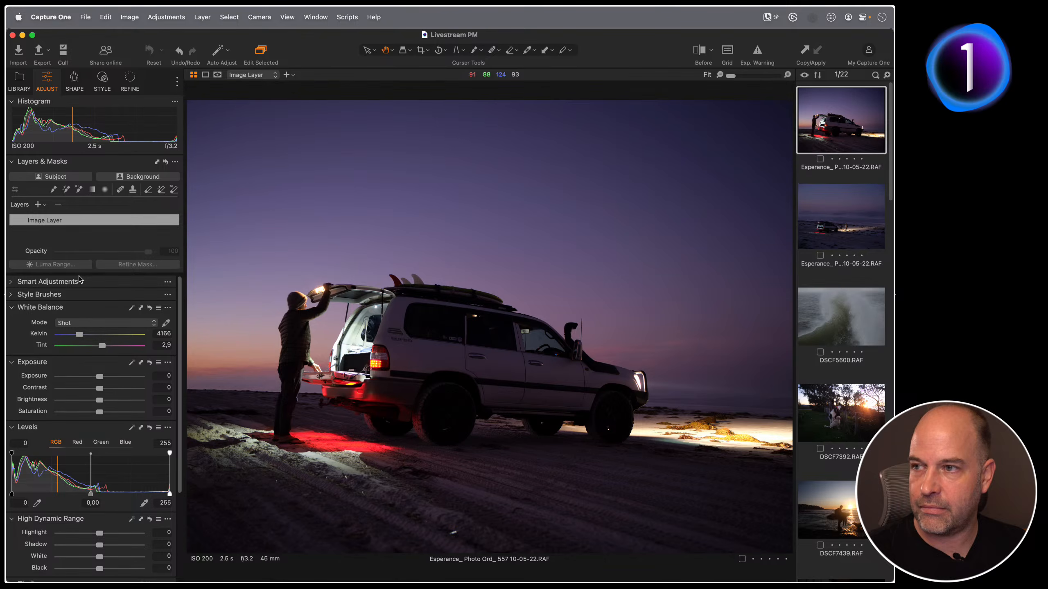
Step: Examine the options for moving the Histogram to the scrollable area and White Balance to the pinned area
{"action": "left_click", "coordinate": [175, 104]}
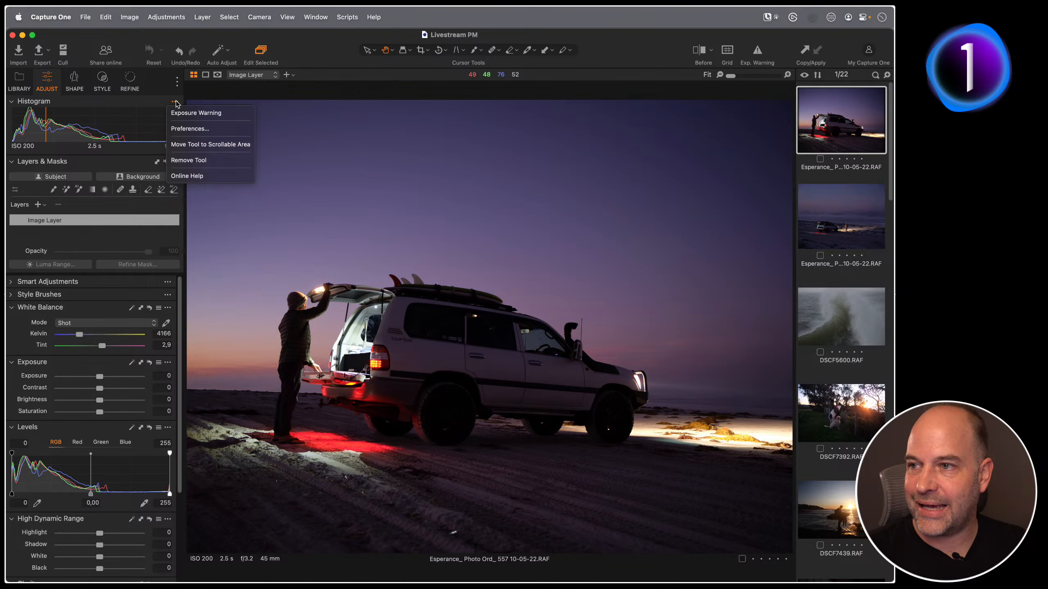
{"action": "left_click", "coordinate": [196, 145]}
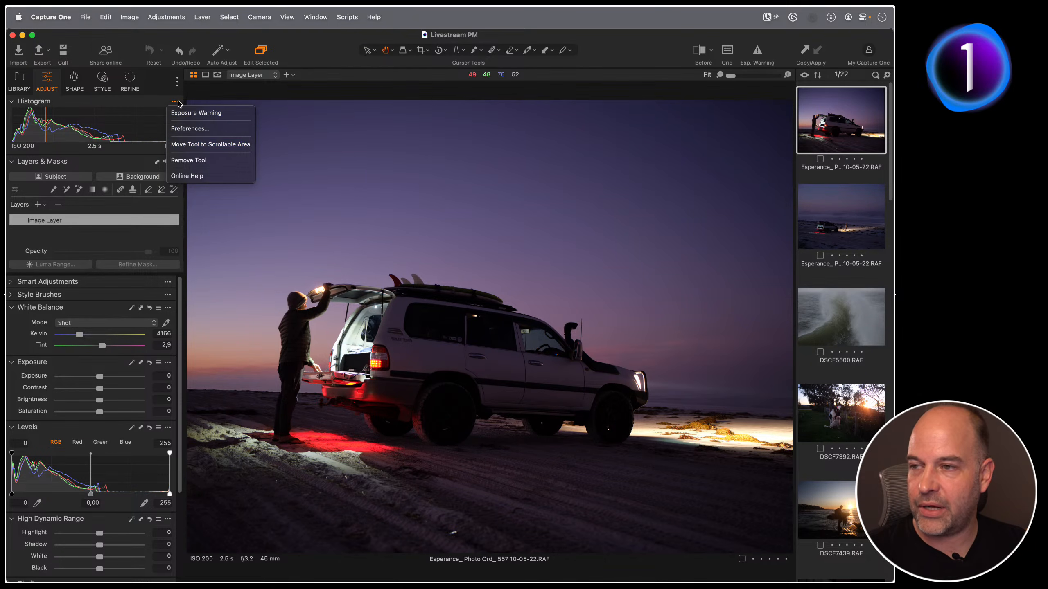
{"action": "left_click", "coordinate": [167, 307]}
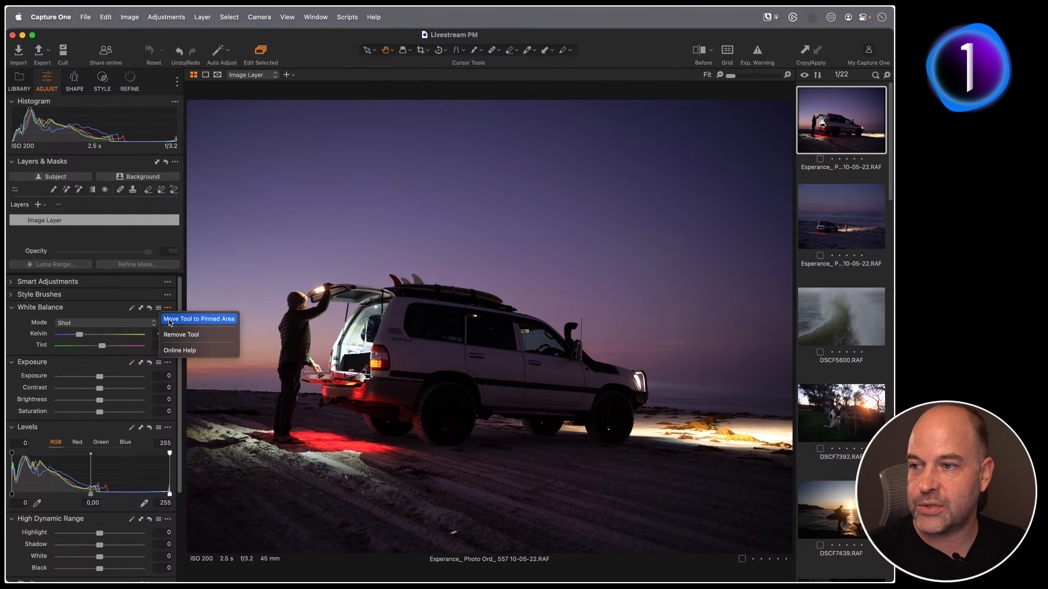
{"action": "left_click", "coordinate": [169, 320]}
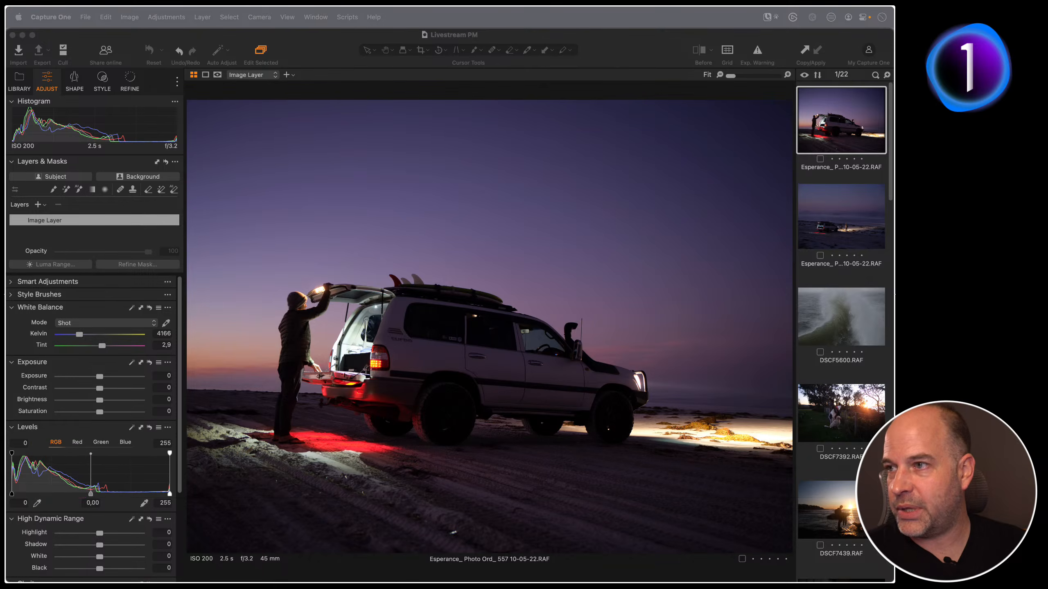
Step: Display the beekeeper image numbered 0282 from the 2022 folder and show the Adjust tools for it
{"action": "left_click", "coordinate": [22, 80]}
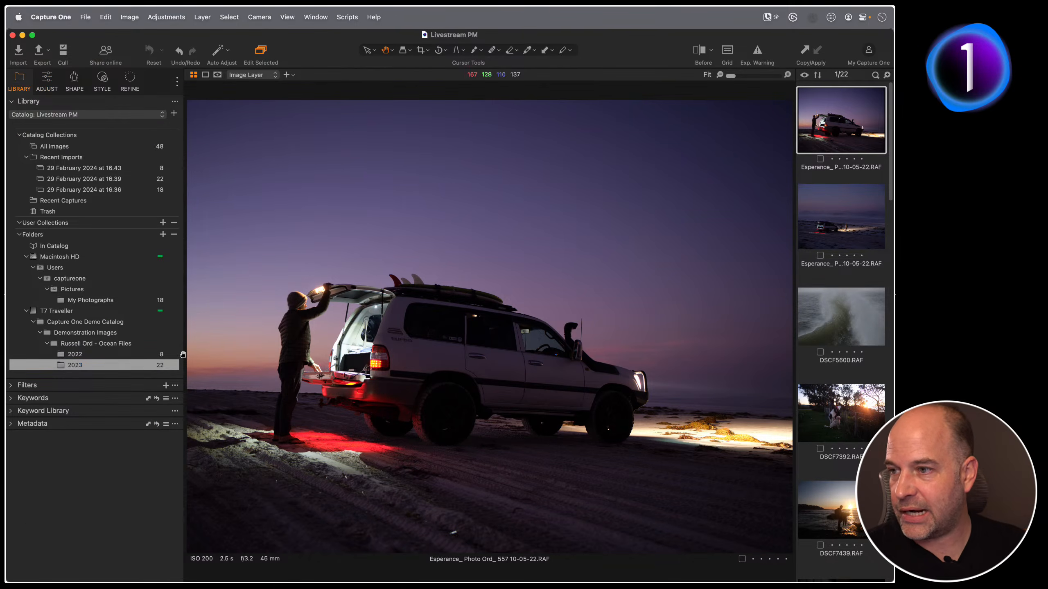
{"action": "left_click", "coordinate": [127, 354]}
{"action": "left_click_drag", "start_coordinate": [837, 135], "coordinate": [845, 188]}
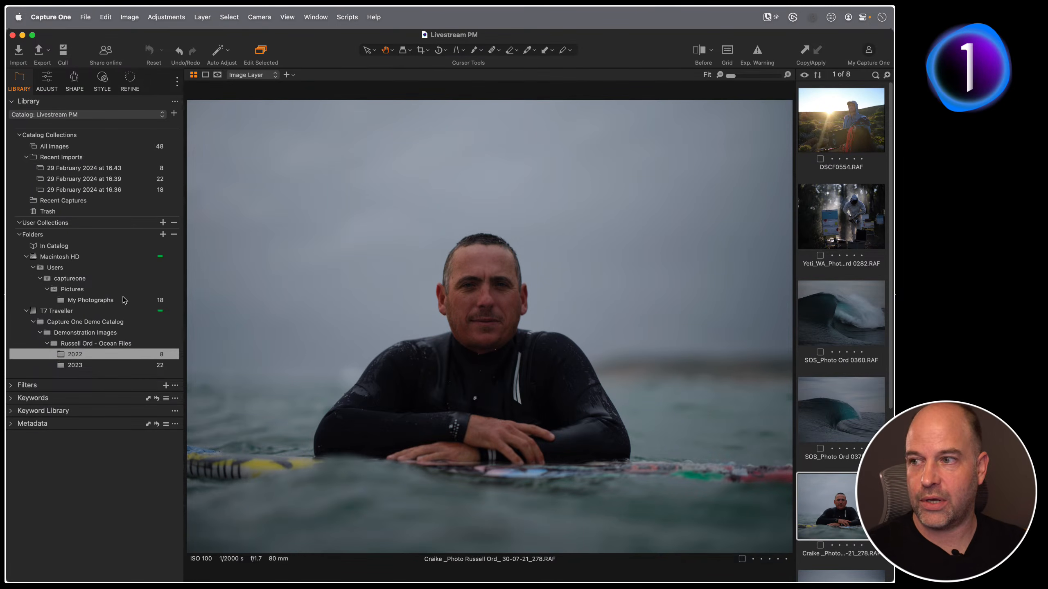
{"action": "left_click", "coordinate": [840, 218]}
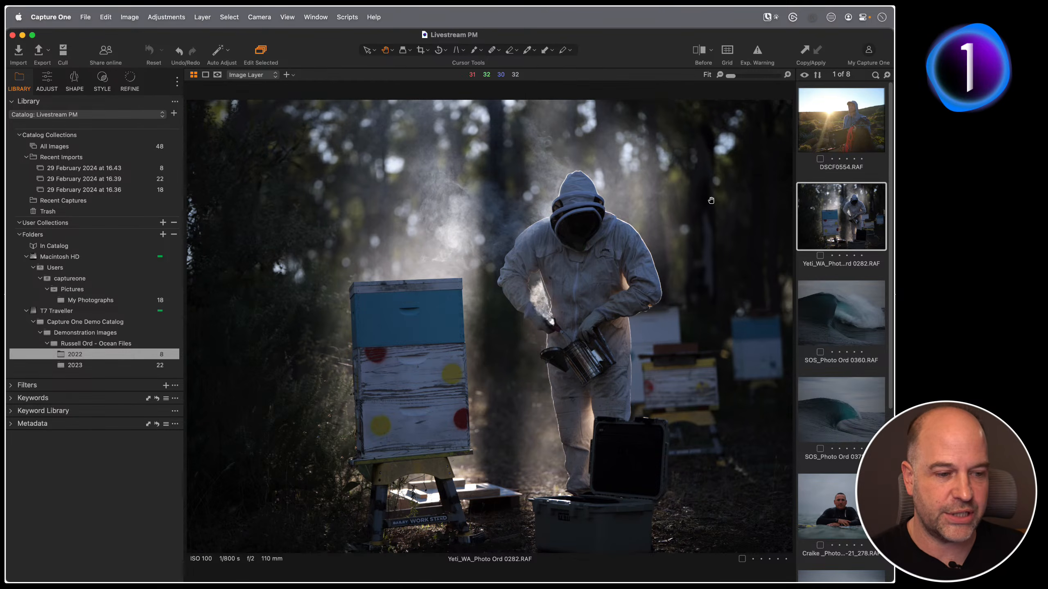
{"action": "left_click", "coordinate": [44, 81]}
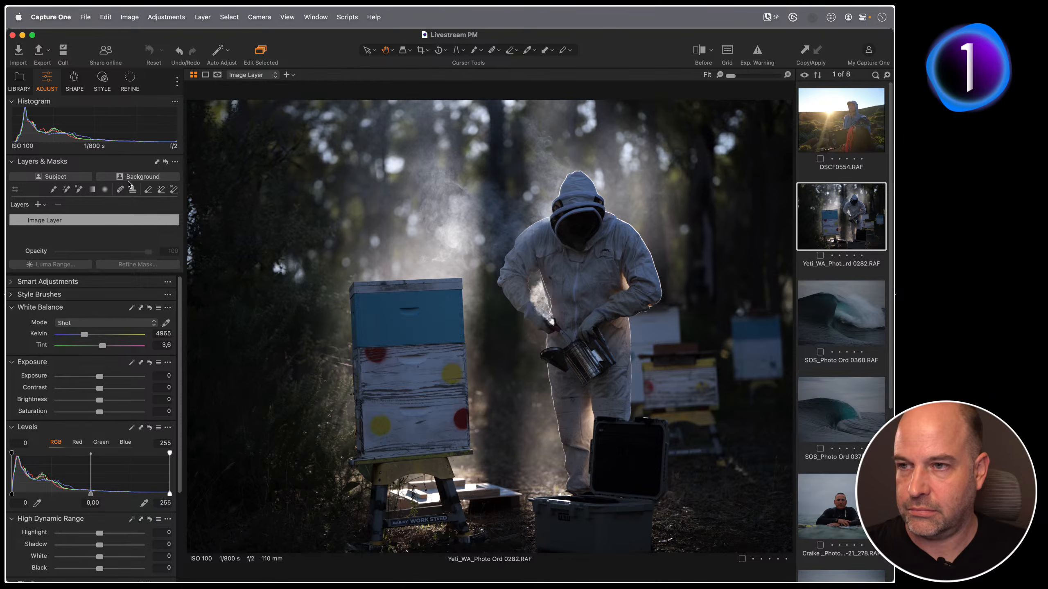
Step: Float the Exposure tool over the beekeeper image and hide the browser to enlarge the viewer
{"action": "scroll", "coordinate": [99, 382], "scroll_direction": "down", "scroll_amount": 3}
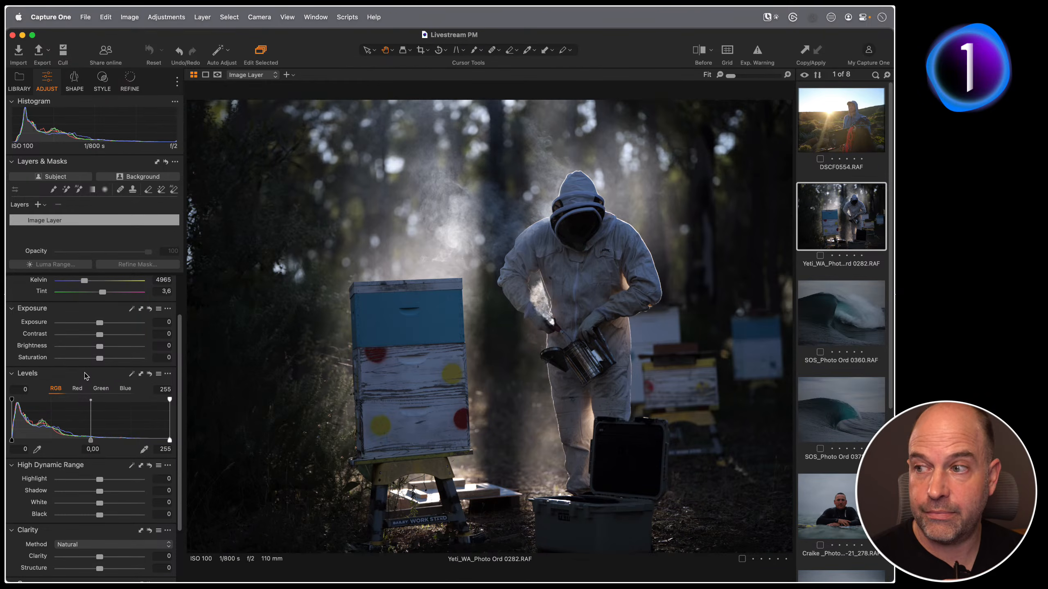
{"action": "left_click_drag", "start_coordinate": [63, 308], "coordinate": [298, 135]}
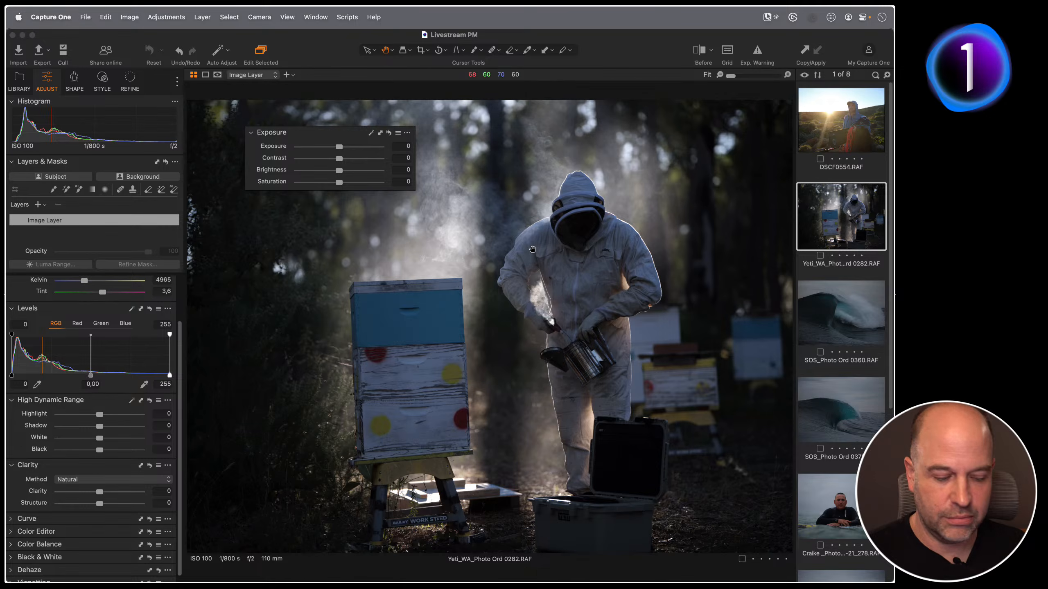
{"action": "key", "text": "super+shift+b"}
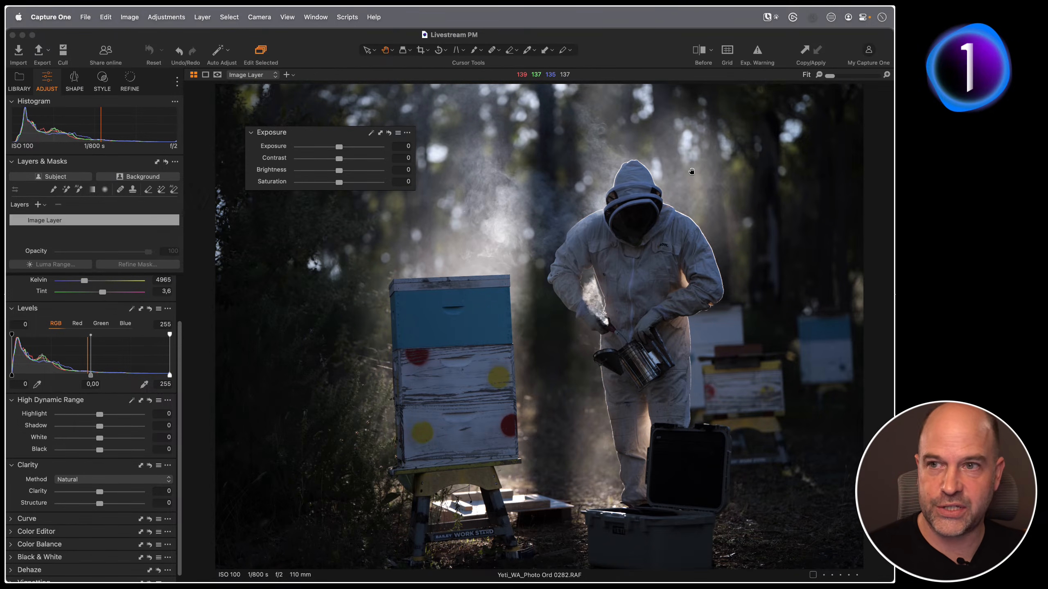
Step: Try Exposure at 1.3, reset it, try 1.18, and inspect the bright smoke at 100%
{"action": "left_click_drag", "start_coordinate": [338, 147], "coordinate": [352, 147]}
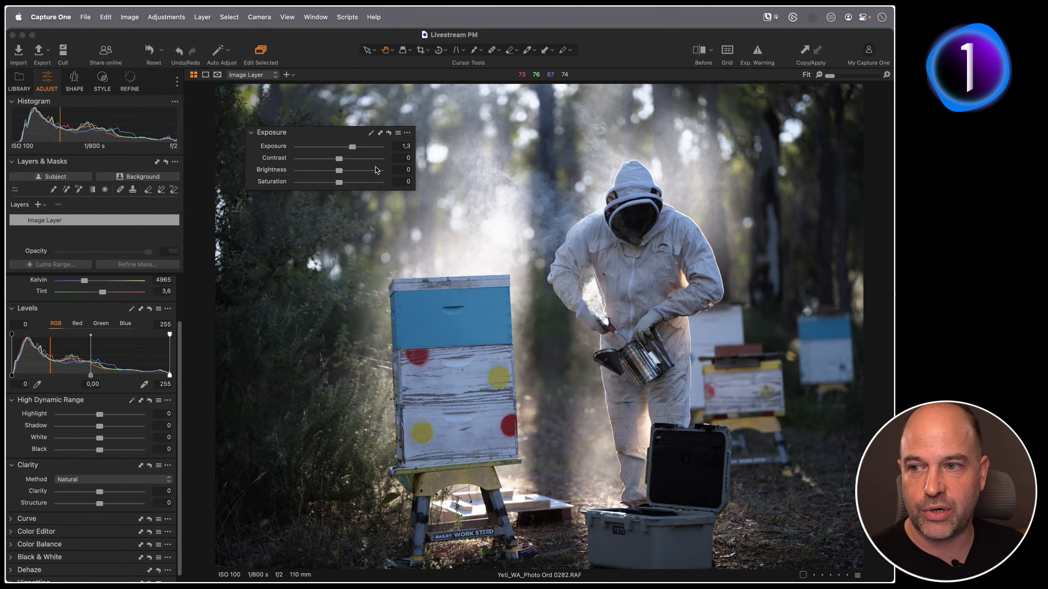
{"action": "double_click", "coordinate": [361, 148]}
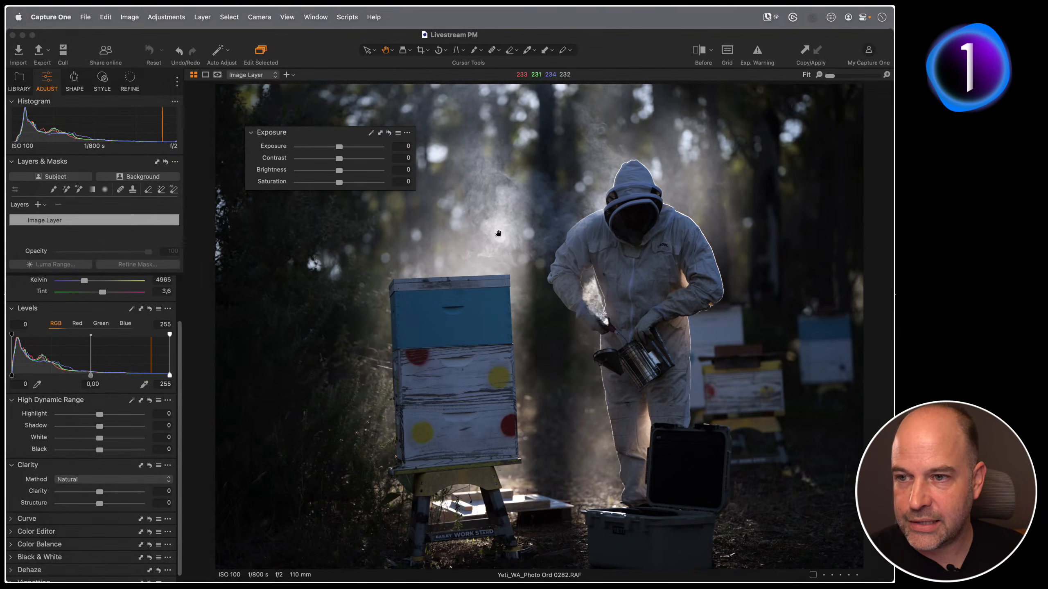
{"action": "left_click_drag", "start_coordinate": [339, 147], "coordinate": [351, 148]}
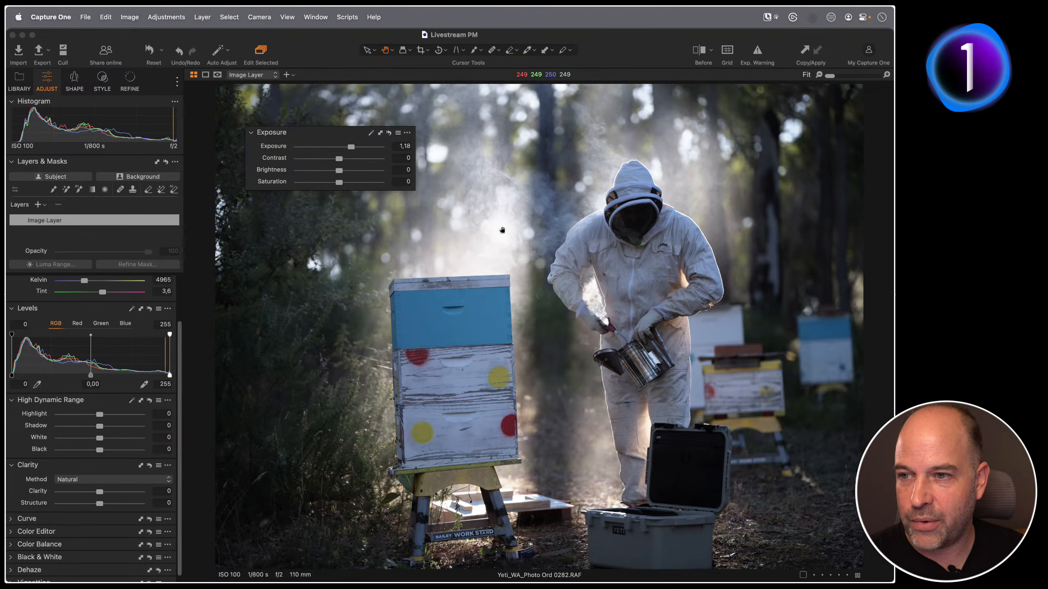
{"action": "left_click", "coordinate": [507, 250]}
{"action": "left_click_drag", "start_coordinate": [533, 346], "coordinate": [538, 279]}
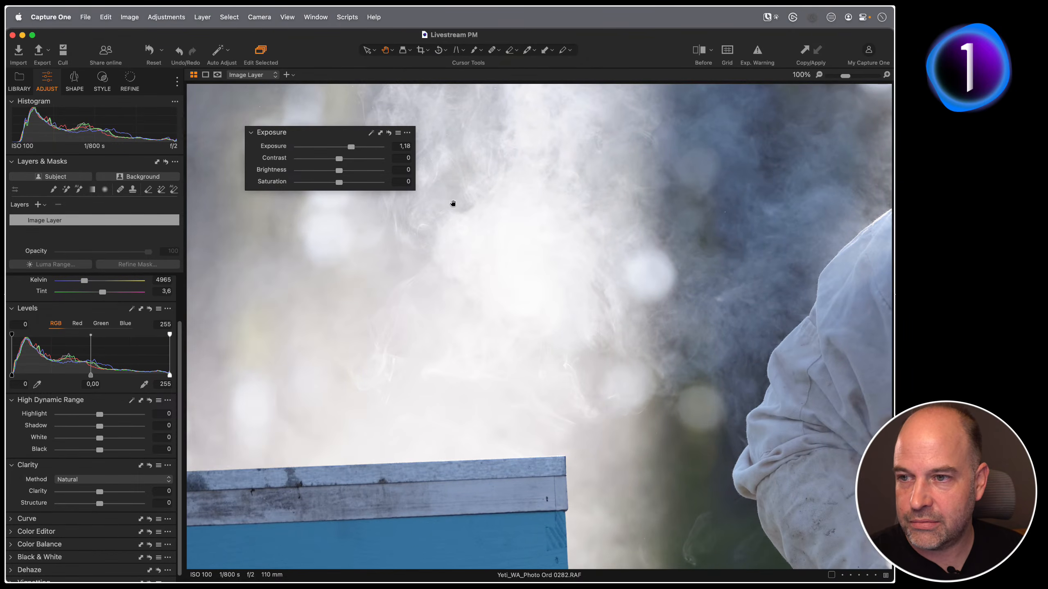
{"action": "left_click", "coordinate": [528, 257]}
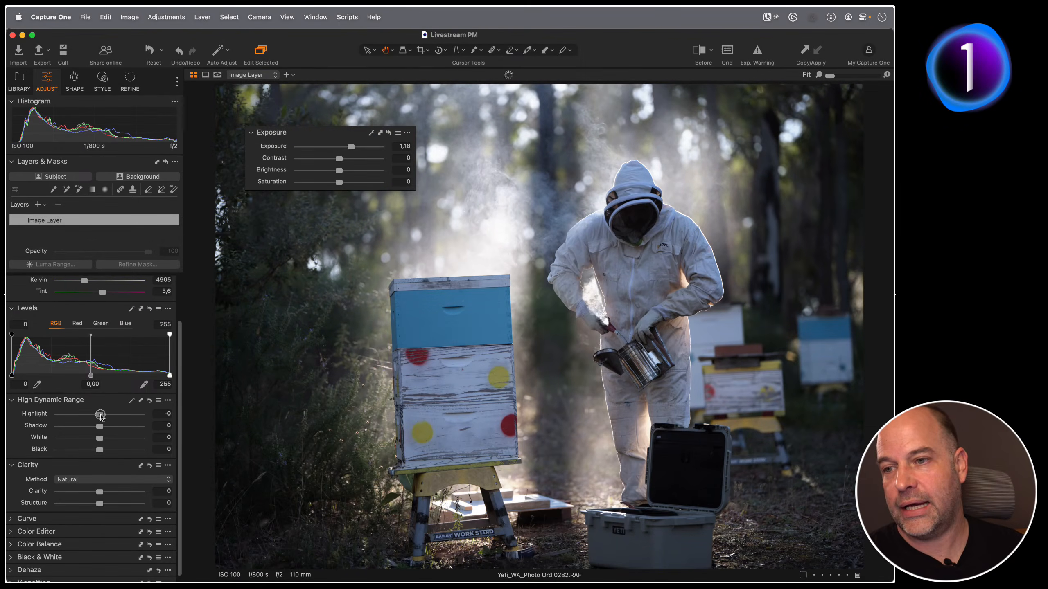
Step: Try recovering the smoke with Highlight at -58, and reset both Highlight and Exposure to 0
{"action": "left_click_drag", "start_coordinate": [100, 414], "coordinate": [76, 415]}
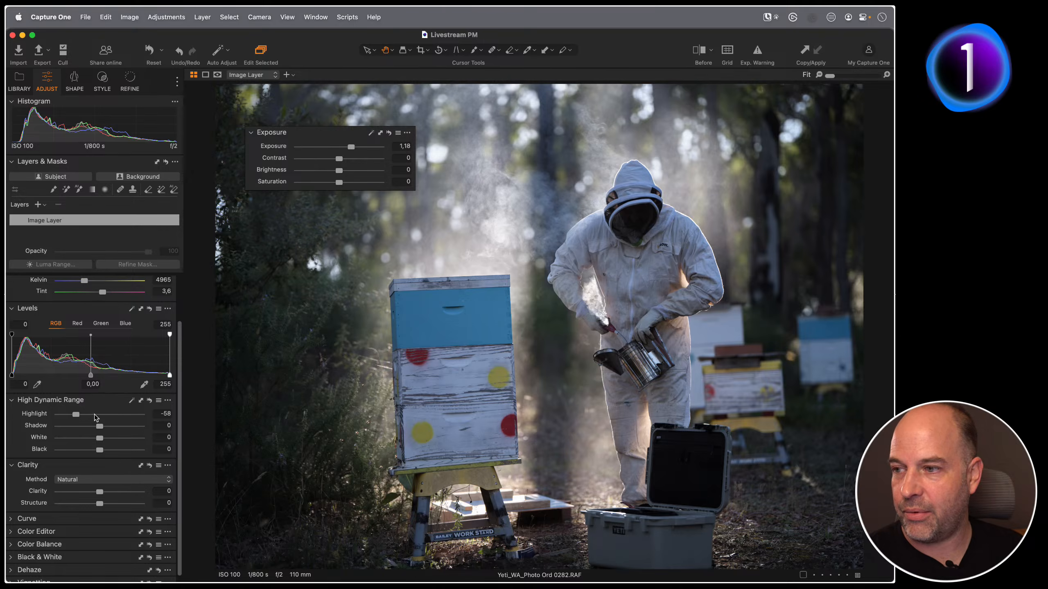
{"action": "double_click", "coordinate": [95, 414]}
{"action": "double_click", "coordinate": [351, 147]}
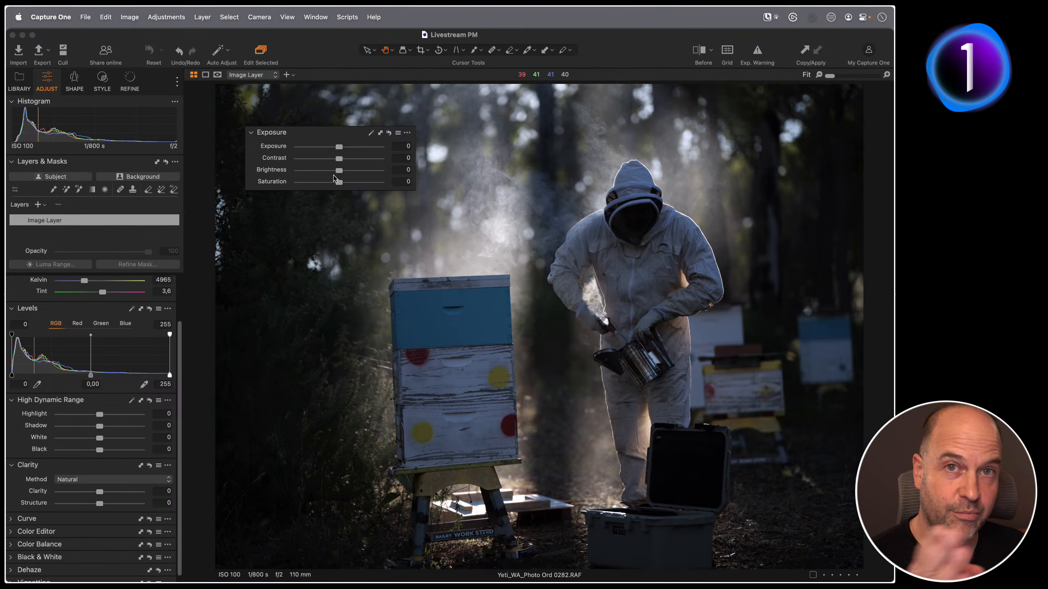
Step: Set Brightness to 32 and the High Dynamic Range Highlight to -10, checking the smoke at 100%
{"action": "left_click_drag", "start_coordinate": [337, 171], "coordinate": [355, 173]}
{"action": "left_click_drag", "start_coordinate": [357, 171], "coordinate": [365, 171]}
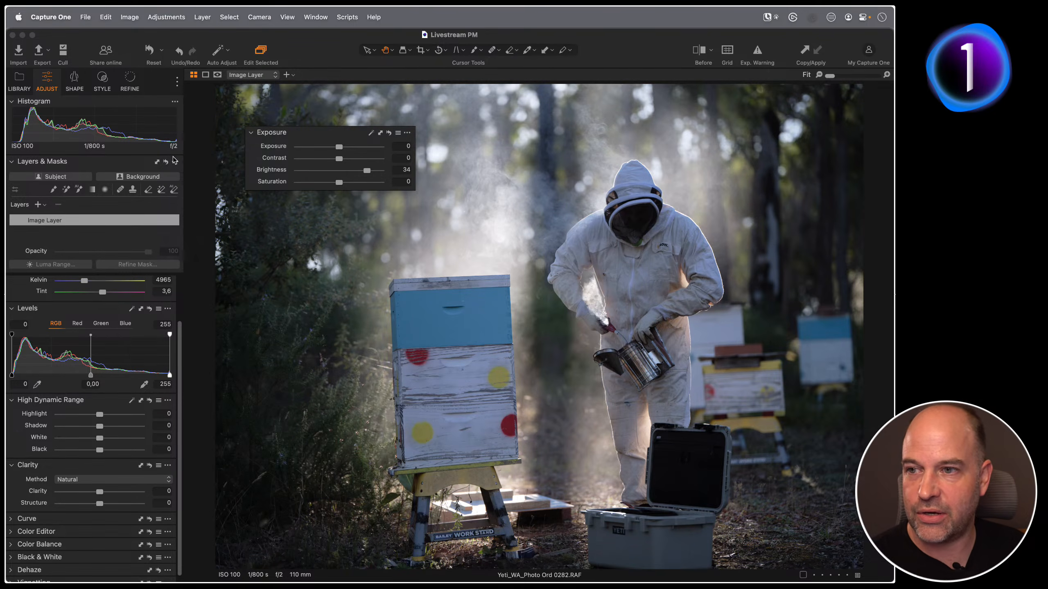
{"action": "left_click_drag", "start_coordinate": [366, 170], "coordinate": [365, 170]}
{"action": "left_click_drag", "start_coordinate": [100, 415], "coordinate": [95, 415]}
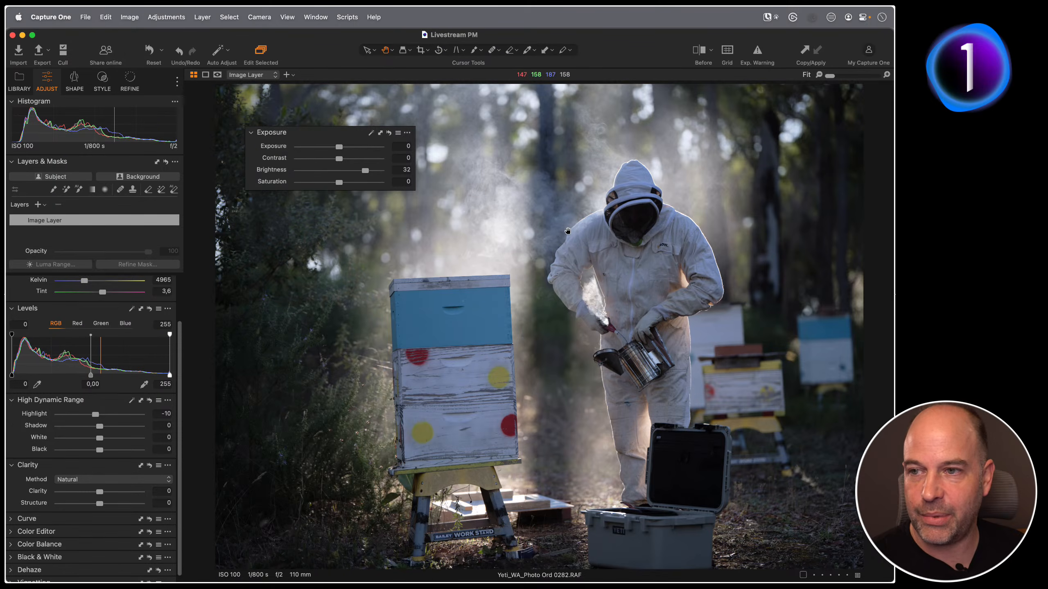
{"action": "left_click", "coordinate": [519, 220]}
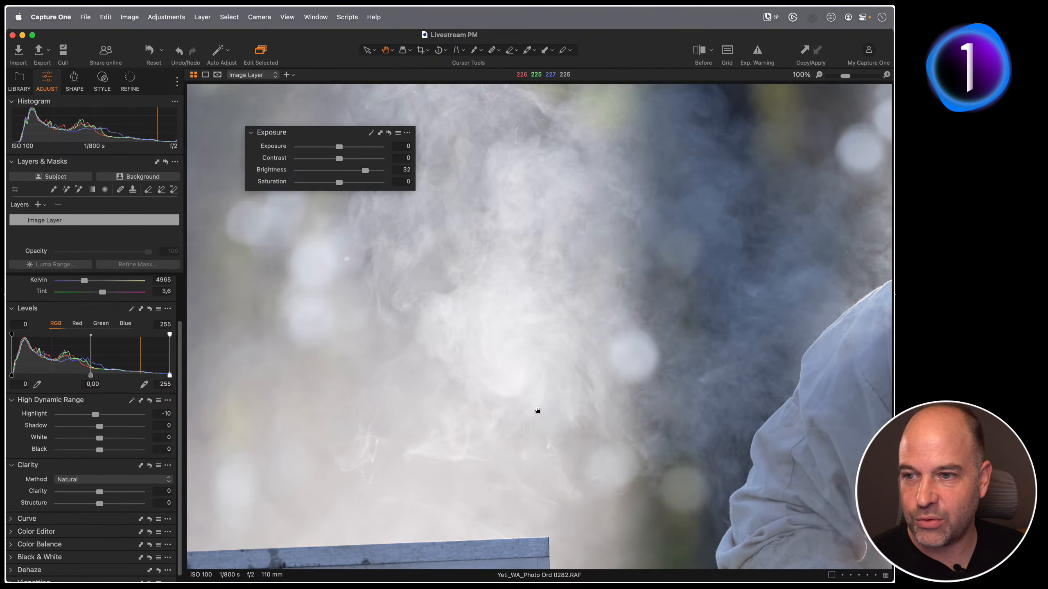
{"action": "left_click", "coordinate": [528, 306]}
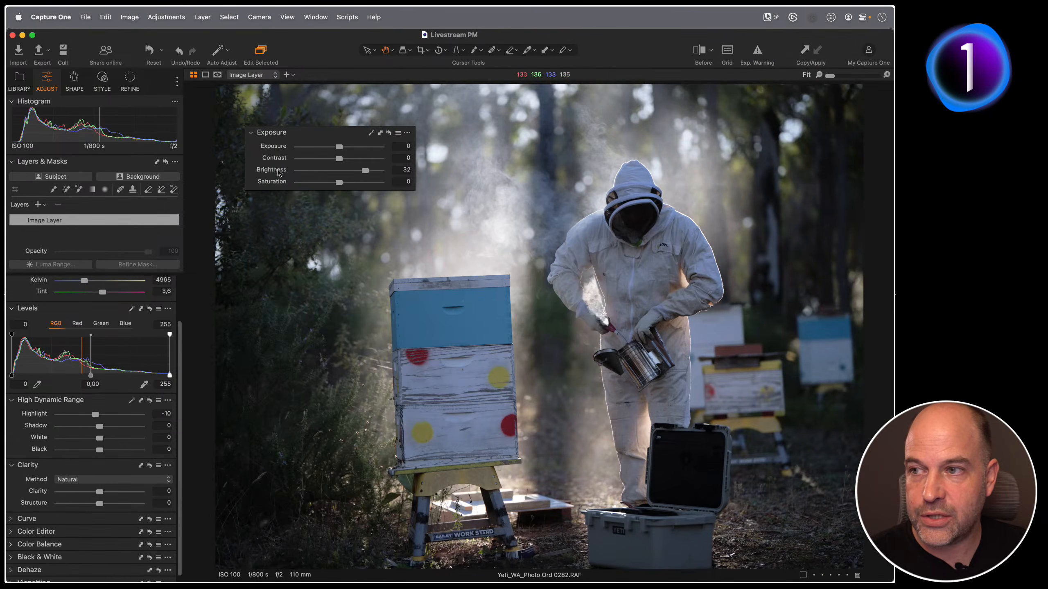
Step: Compare the image with and without the Brightness adjustment
{"action": "double_click", "coordinate": [278, 169]}
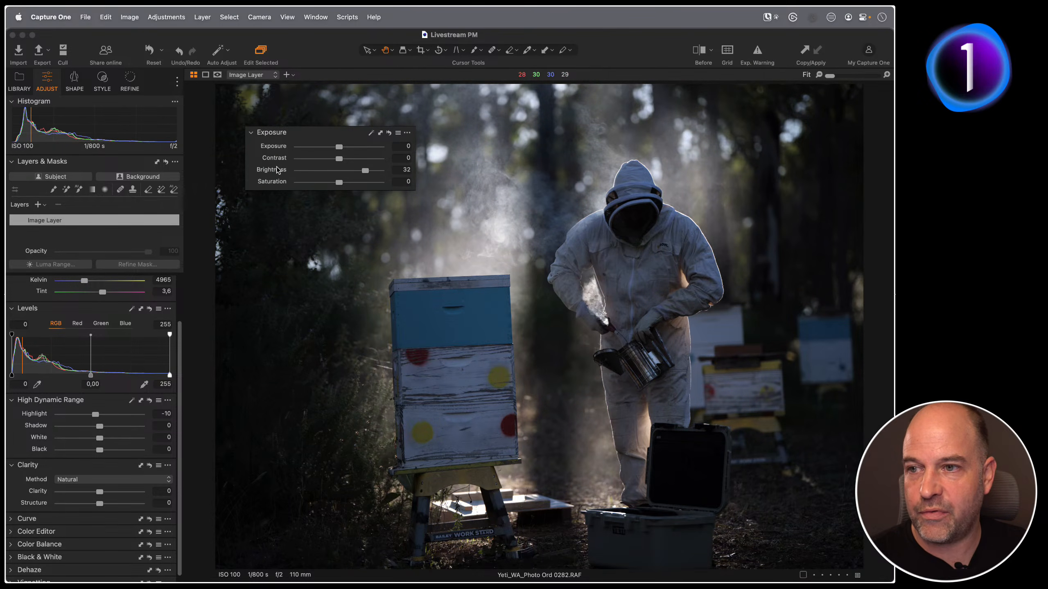
{"action": "key", "text": "super+z"}
{"action": "double_click", "coordinate": [279, 167]}
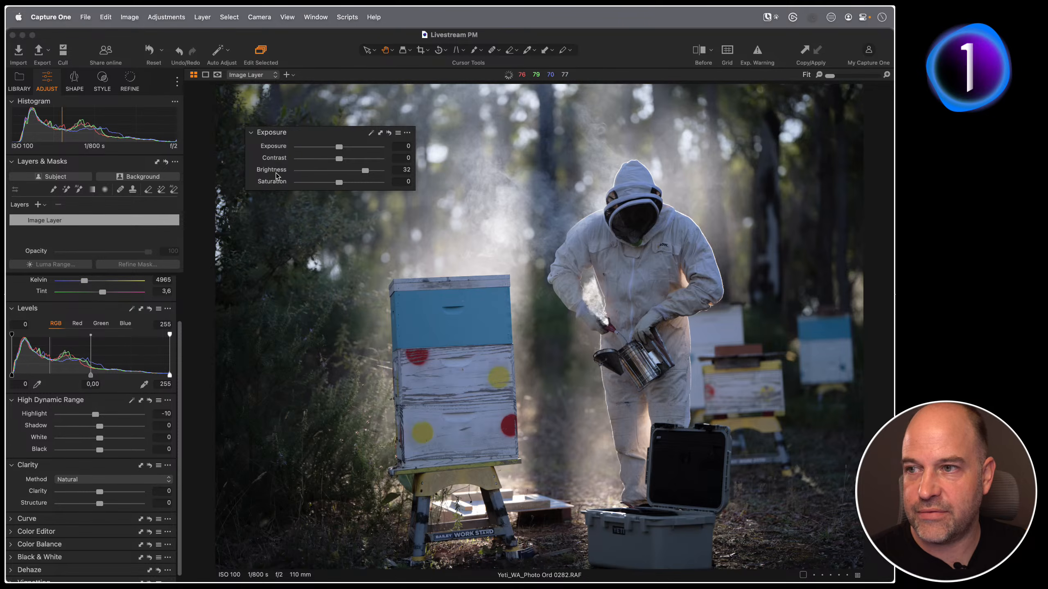
Step: Try Brightness at 27, reset it, and set Brightness to 20 and Contrast to 8
{"action": "left_click_drag", "start_coordinate": [365, 171], "coordinate": [362, 171]}
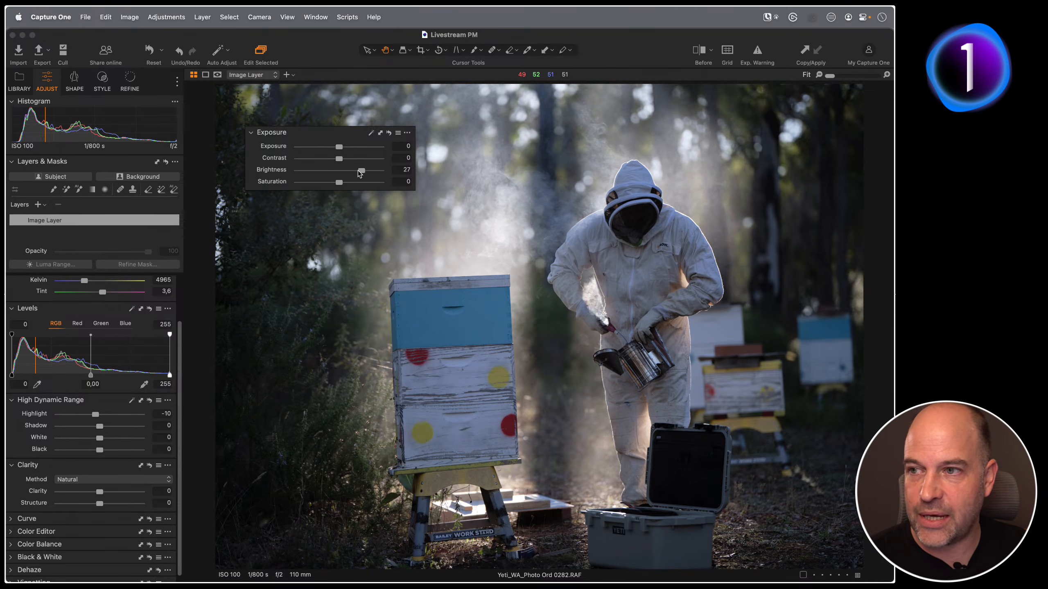
{"action": "double_click", "coordinate": [327, 170]}
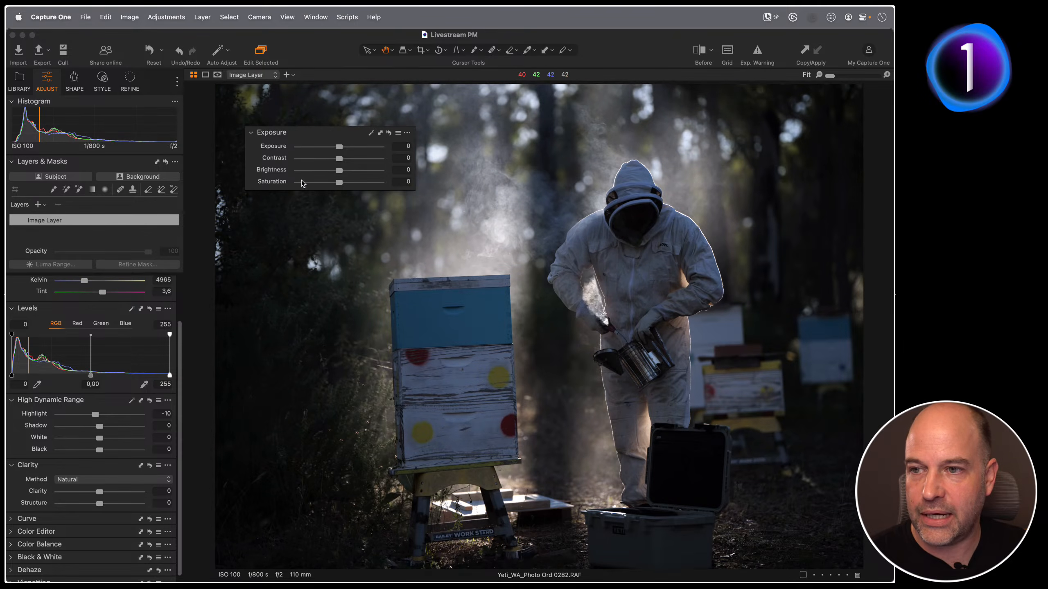
{"action": "left_click_drag", "start_coordinate": [345, 169], "coordinate": [356, 171]}
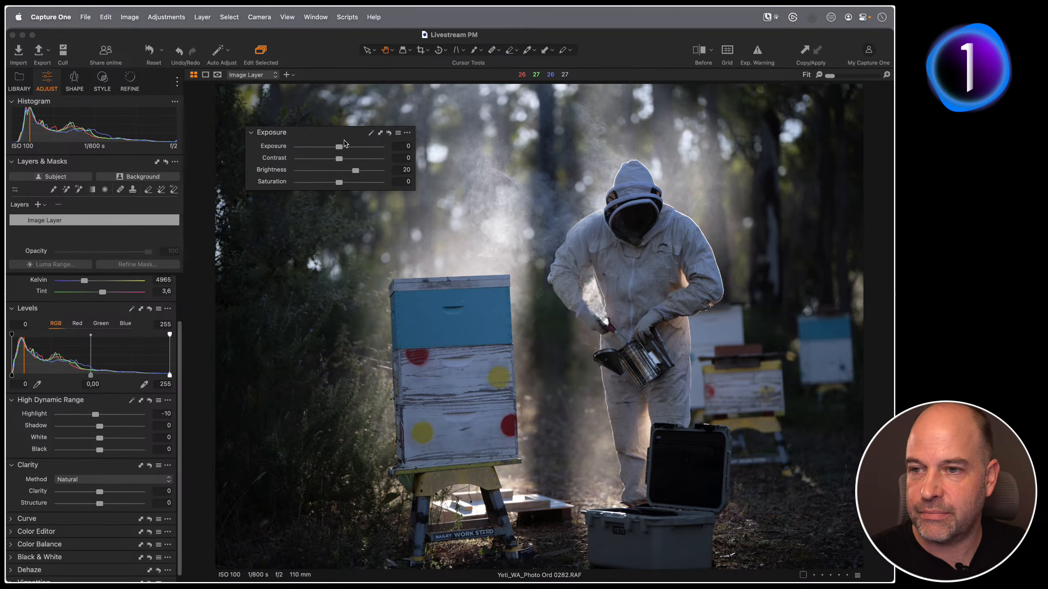
{"action": "left_click_drag", "start_coordinate": [341, 160], "coordinate": [346, 159]}
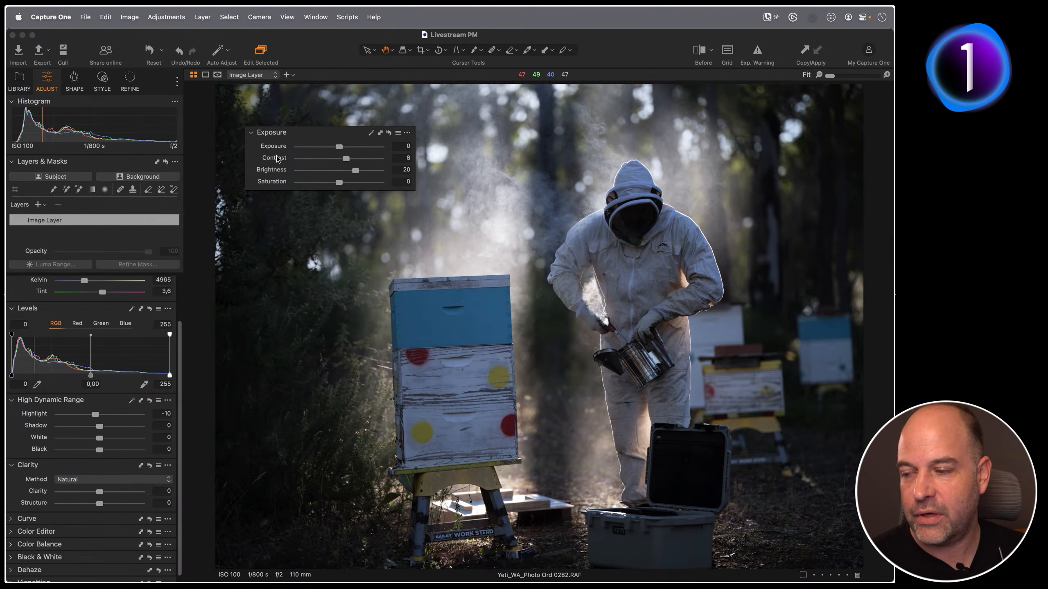
Step: Examine the Curve tool's RGB and Luma channels, collapse it, and try Contrast at 50 before undoing that change
{"action": "left_click", "coordinate": [12, 519]}
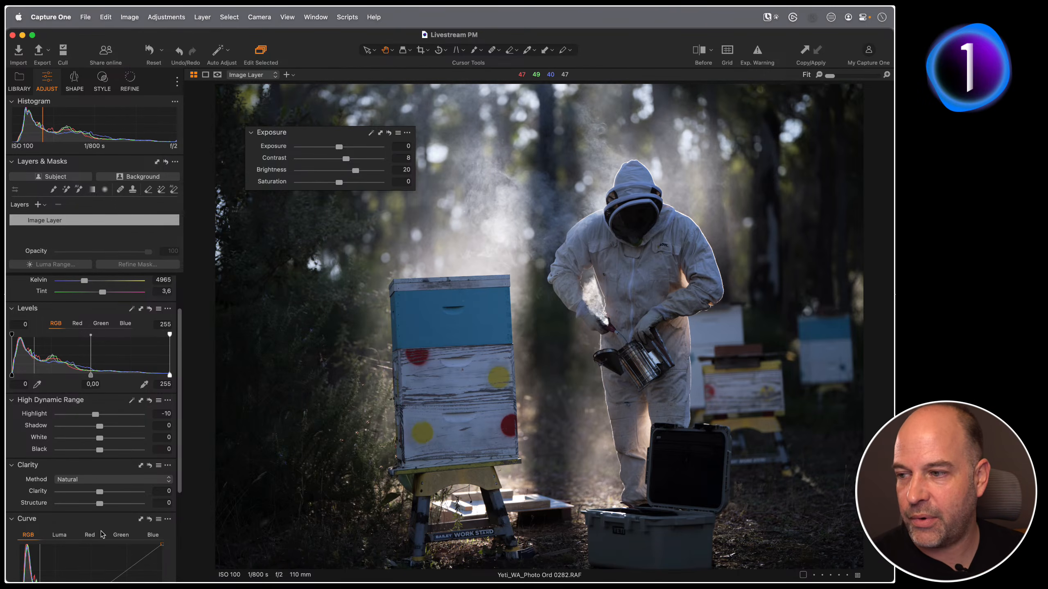
{"action": "scroll", "coordinate": [83, 494], "scroll_direction": "down", "scroll_amount": 3}
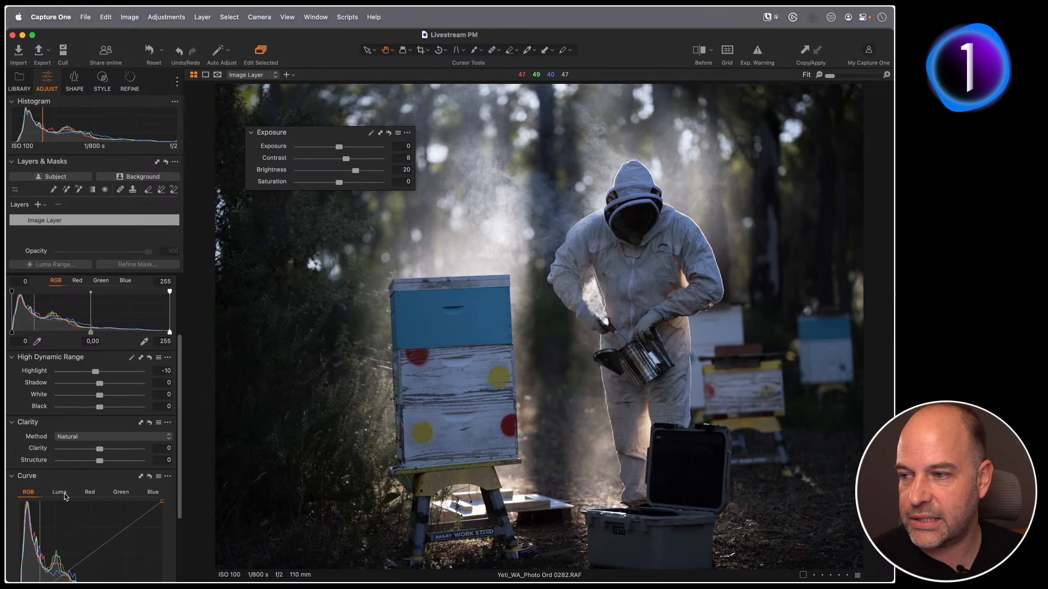
{"action": "left_click", "coordinate": [14, 477]}
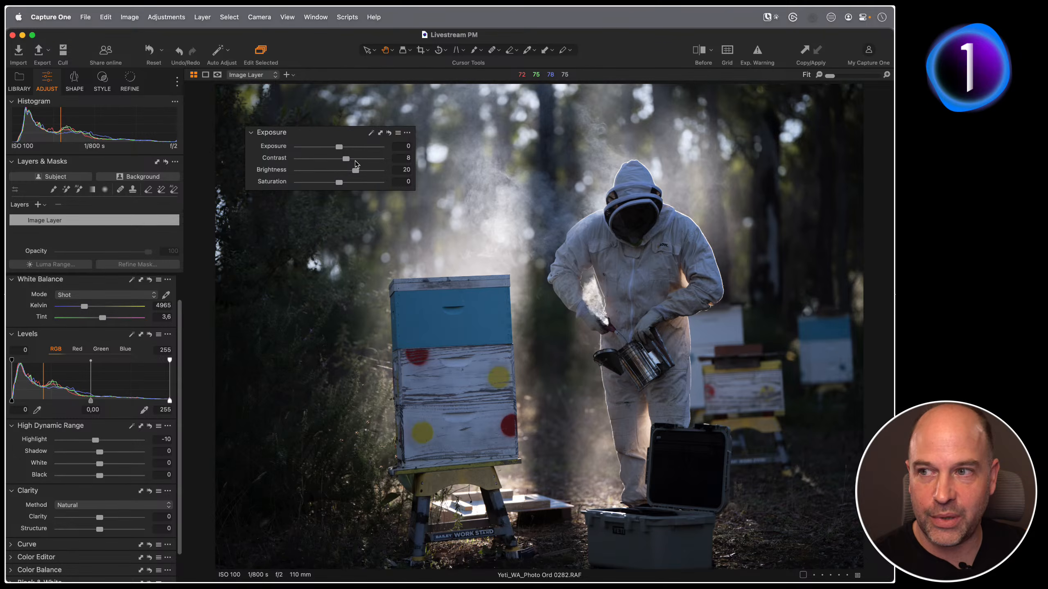
{"action": "left_click_drag", "start_coordinate": [348, 159], "coordinate": [388, 159]}
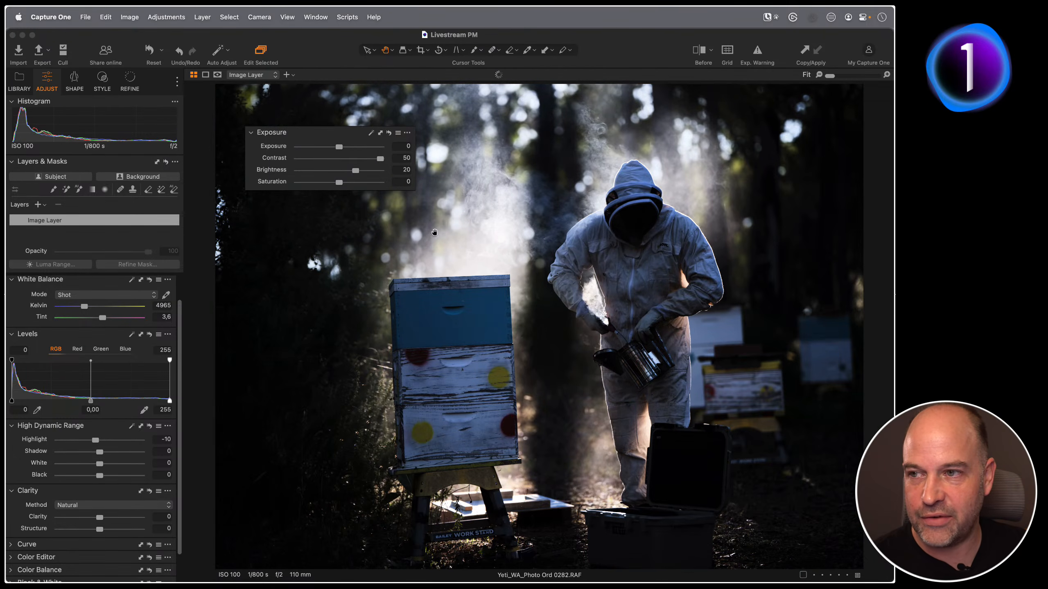
{"action": "key", "text": "super+z"}
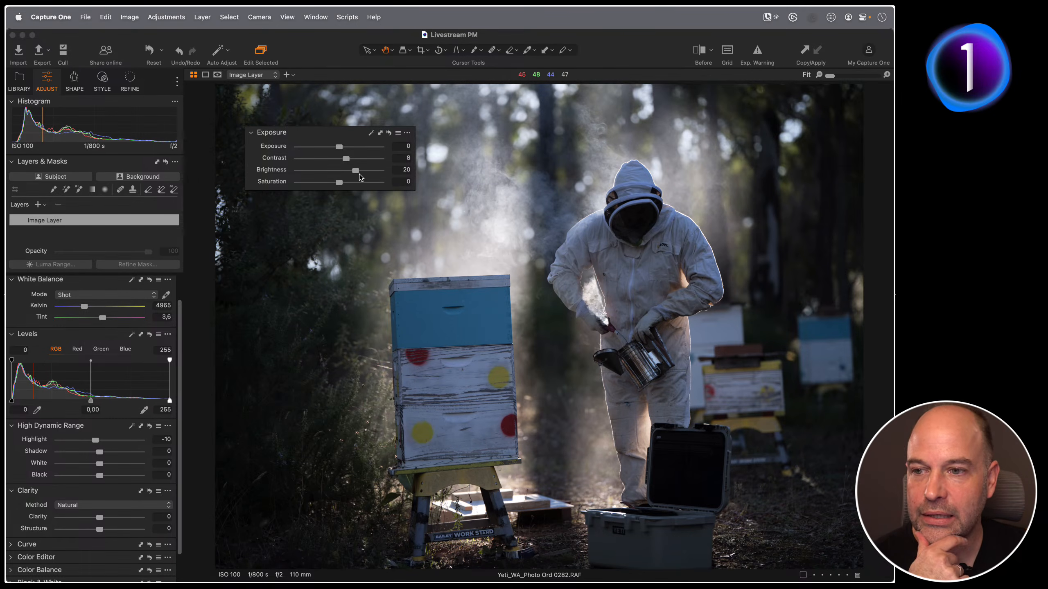
Step: Warm the white balance to 5942 Kelvin and dock the floating Exposure tool back between White Balance and Levels
{"action": "left_click_drag", "start_coordinate": [80, 308], "coordinate": [90, 309]}
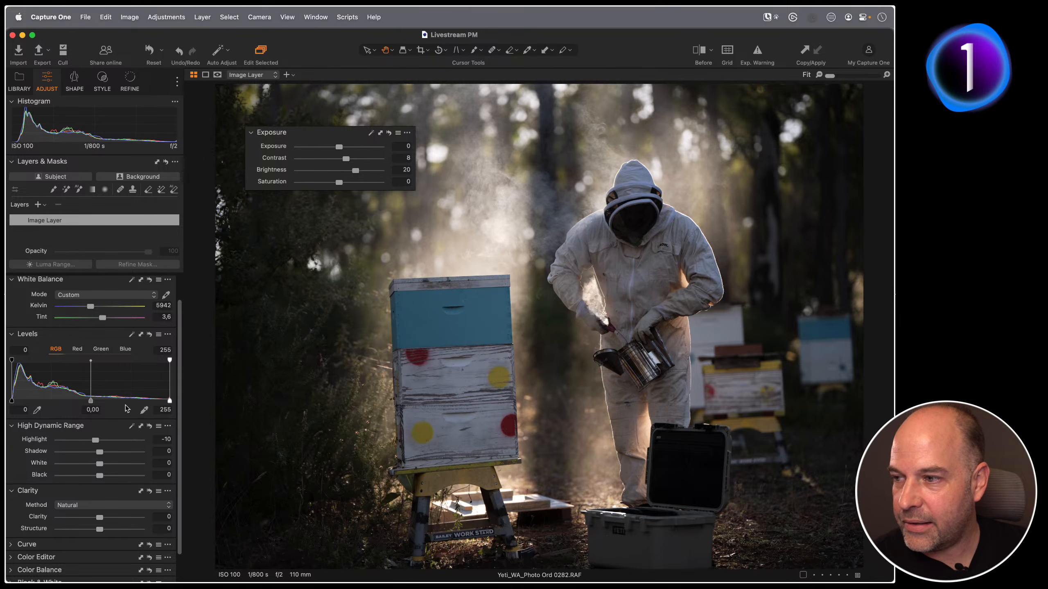
{"action": "left_click_drag", "start_coordinate": [284, 132], "coordinate": [73, 337]}
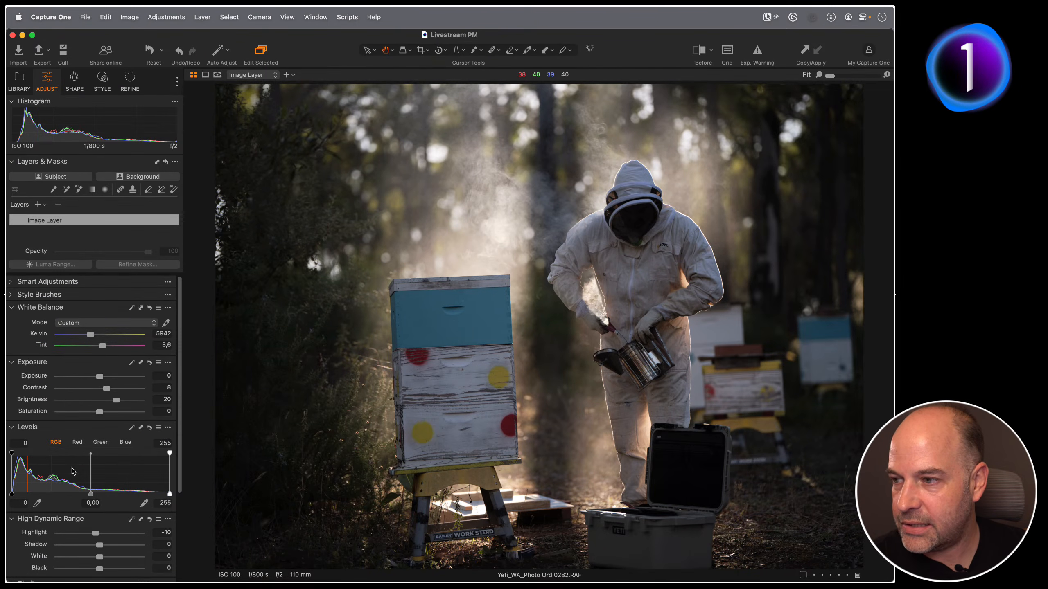
Step: Float the High Dynamic Range and Histogram tools over the image, and enlarge the Histogram
{"action": "scroll", "coordinate": [87, 446], "scroll_direction": "down", "scroll_amount": 2}
{"action": "left_click_drag", "start_coordinate": [72, 470], "coordinate": [364, 116]}
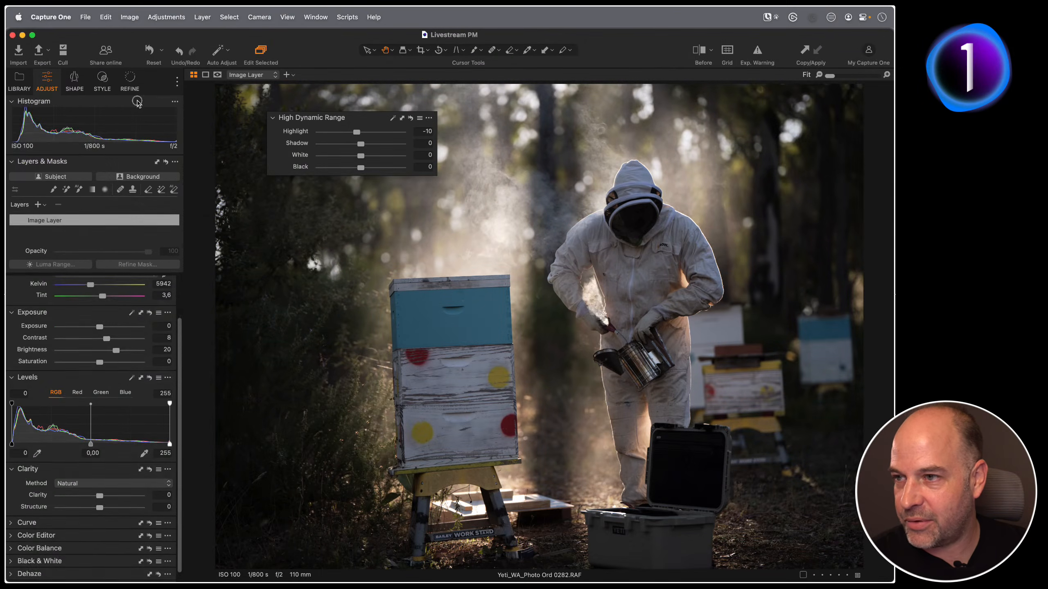
{"action": "left_click_drag", "start_coordinate": [137, 101], "coordinate": [537, 240]}
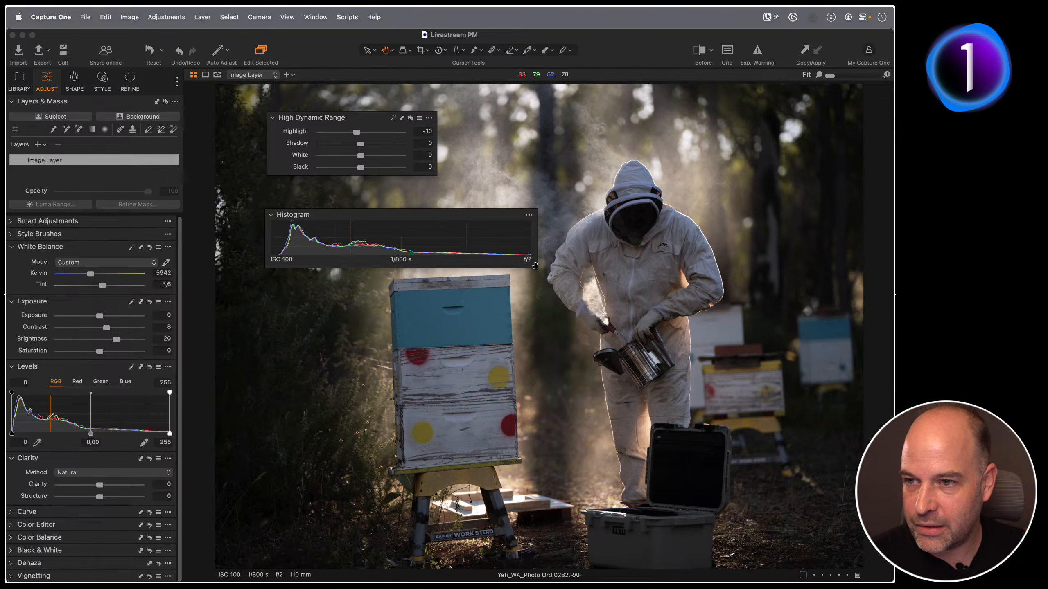
{"action": "left_click_drag", "start_coordinate": [537, 266], "coordinate": [529, 346]}
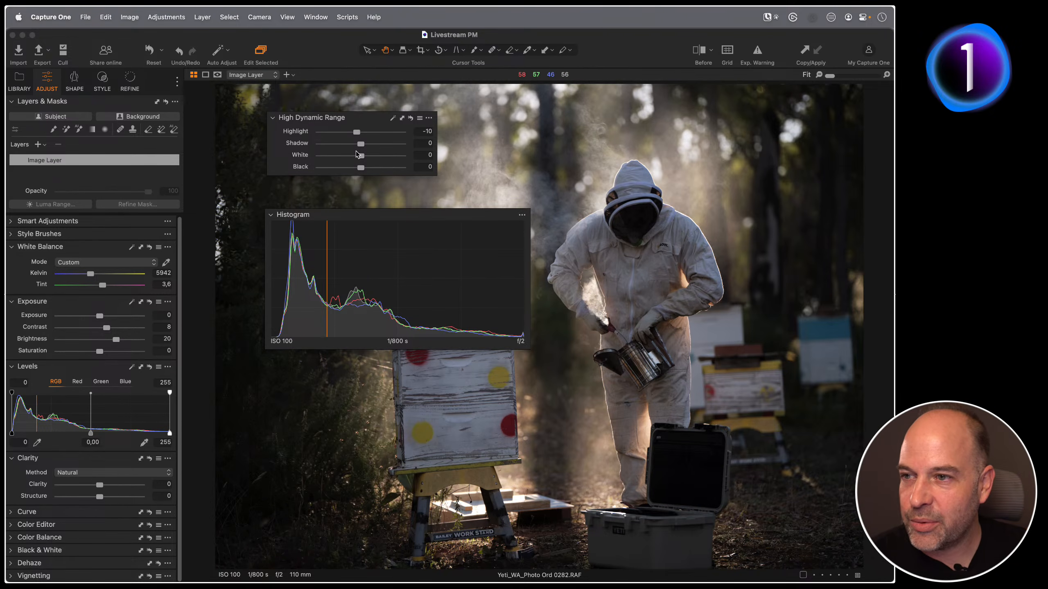
Step: Try White at -100, reset it to 0, and dock the Histogram back above Layers & Masks
{"action": "left_click_drag", "start_coordinate": [361, 159], "coordinate": [307, 157]}
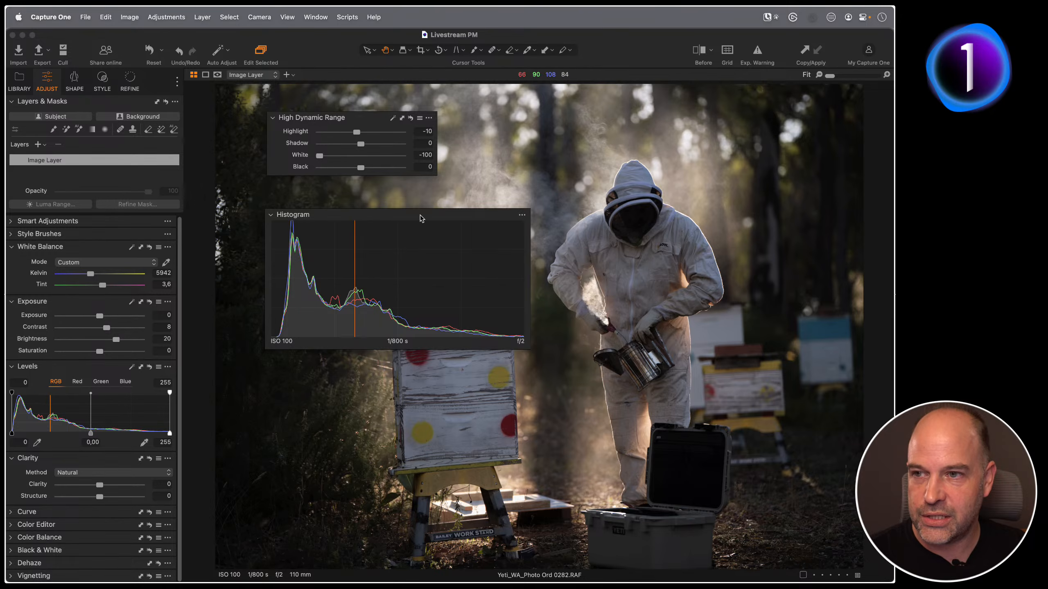
{"action": "double_click", "coordinate": [320, 155]}
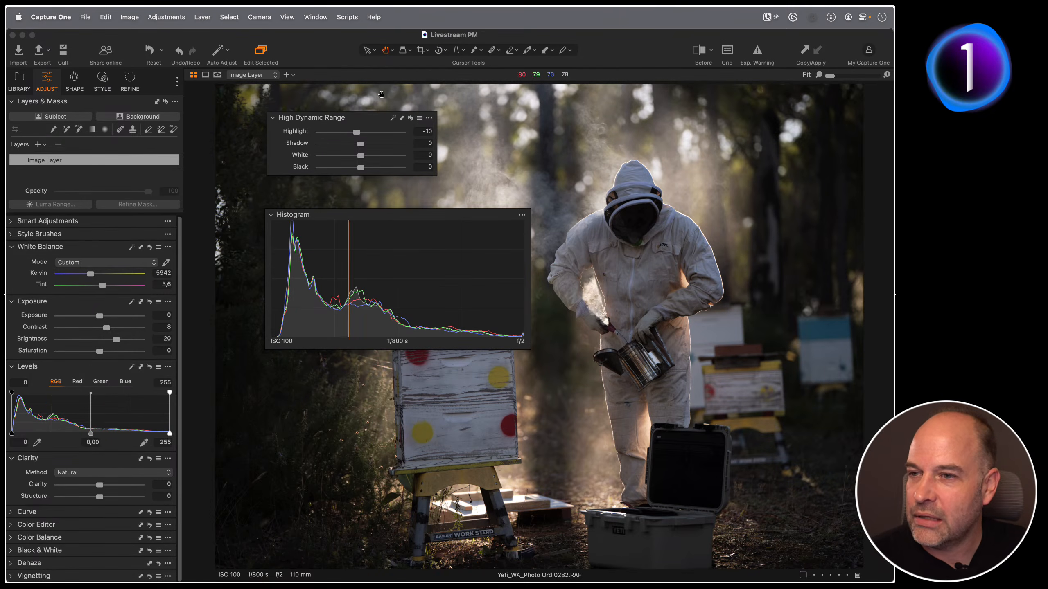
{"action": "left_click_drag", "start_coordinate": [337, 209], "coordinate": [83, 101]}
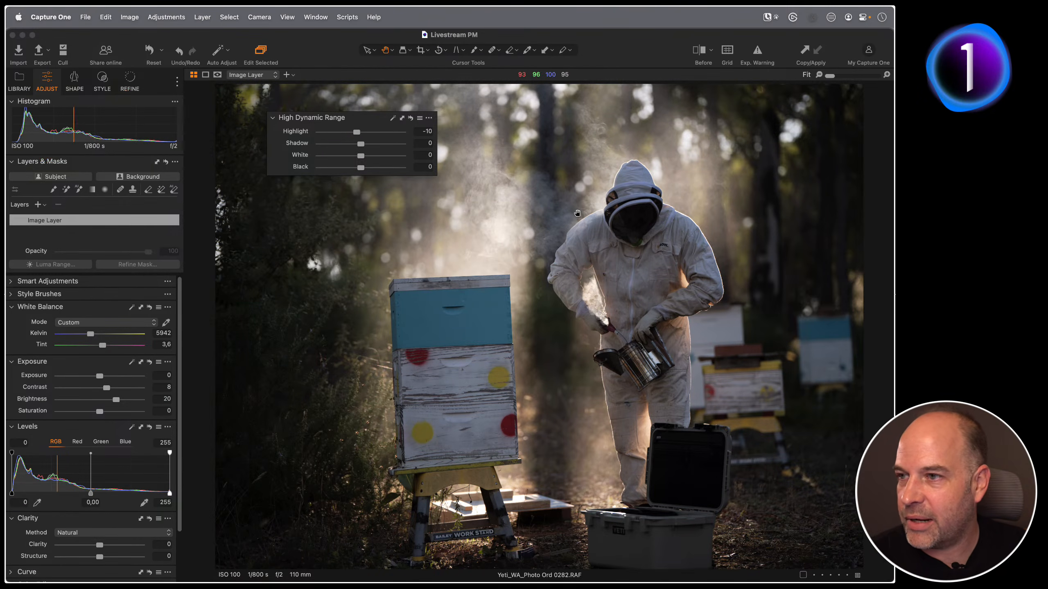
Step: Move the floating High Dynamic Range tool to just above the beehive and set Shadow to 15
{"action": "left_click_drag", "start_coordinate": [330, 118], "coordinate": [375, 206]}
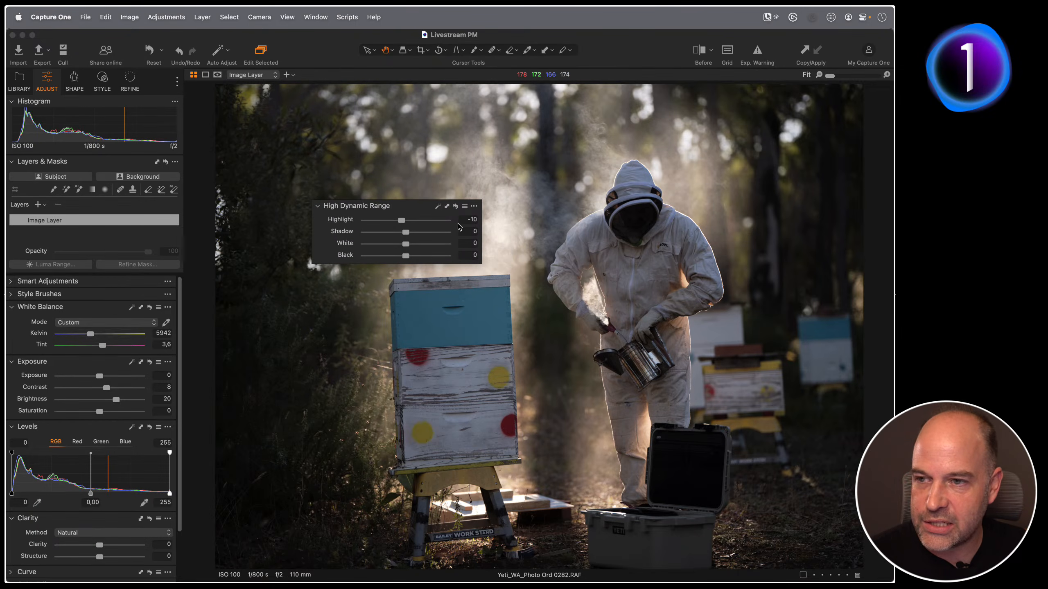
{"action": "left_click_drag", "start_coordinate": [405, 232], "coordinate": [411, 234]}
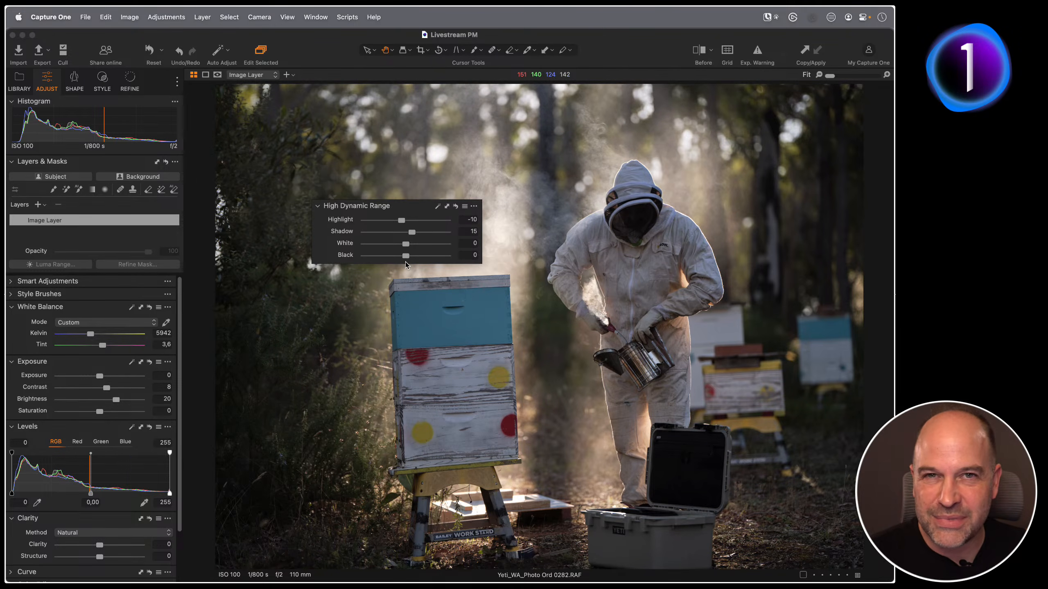
Step: Set Black to -27 and dock the floating High Dynamic Range tool between Exposure and Levels
{"action": "left_click_drag", "start_coordinate": [407, 257], "coordinate": [394, 255]}
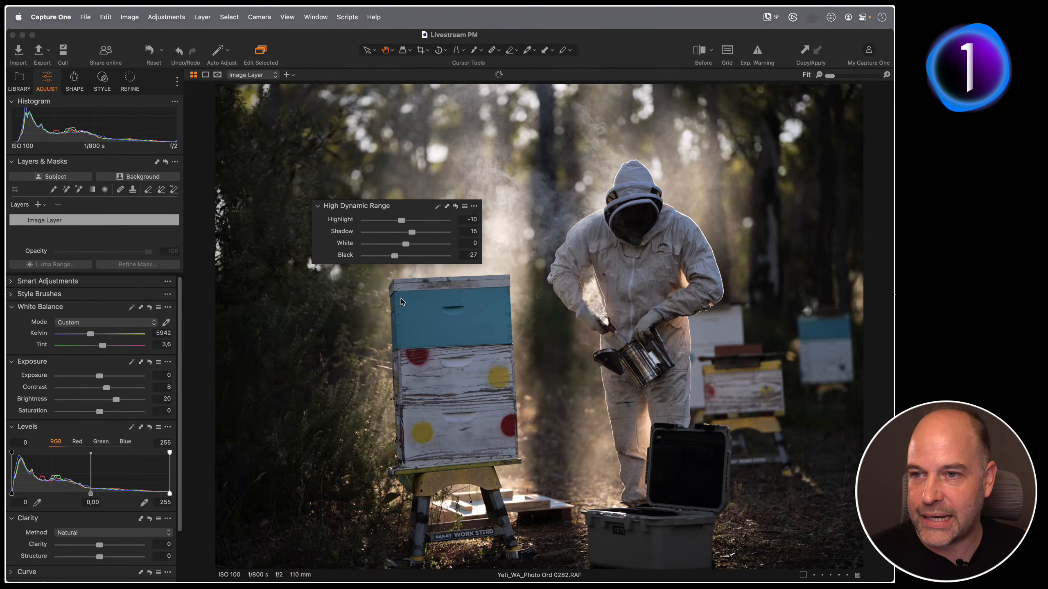
{"action": "left_click", "coordinate": [507, 259]}
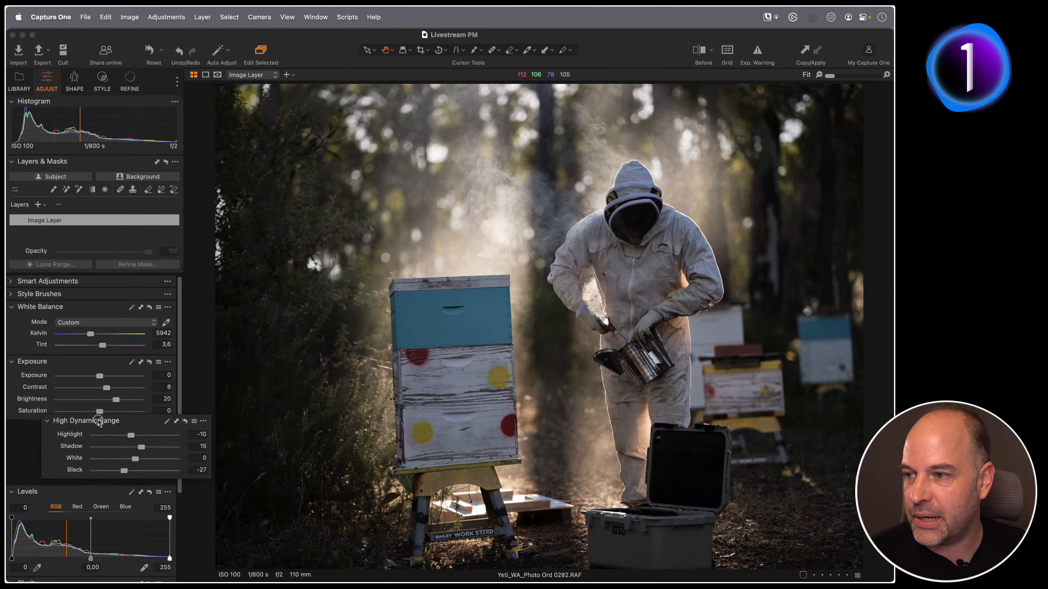
{"action": "scroll", "coordinate": [143, 386], "scroll_direction": "down", "scroll_amount": 2}
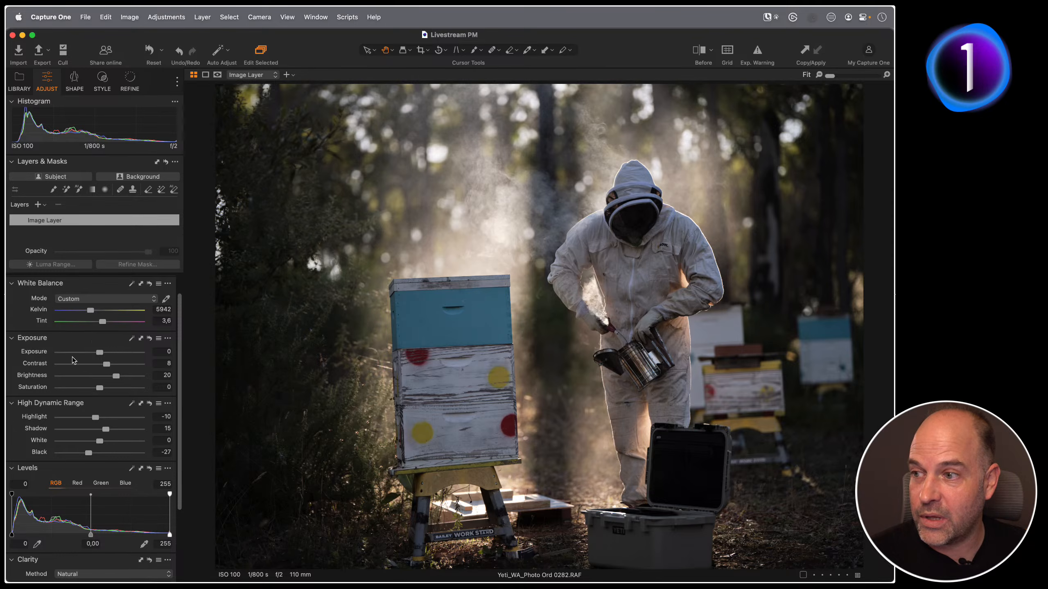
{"action": "scroll", "coordinate": [113, 386], "scroll_direction": "up", "scroll_amount": 1}
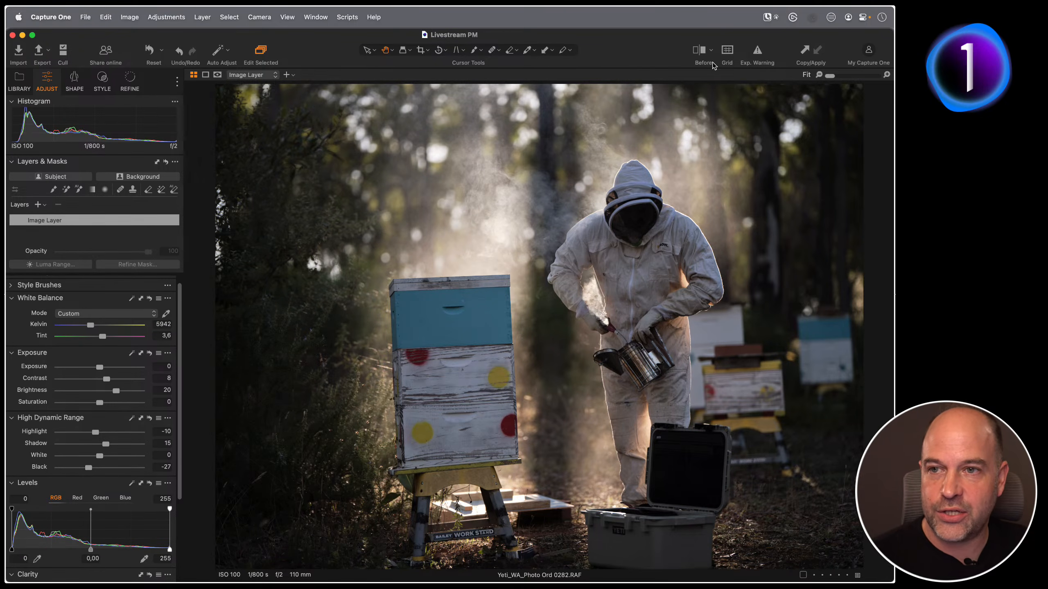
Step: Compare the beekeeper image before and after the edits with the split view, shifting its divider toward the beekeeper
{"action": "left_click", "coordinate": [701, 51]}
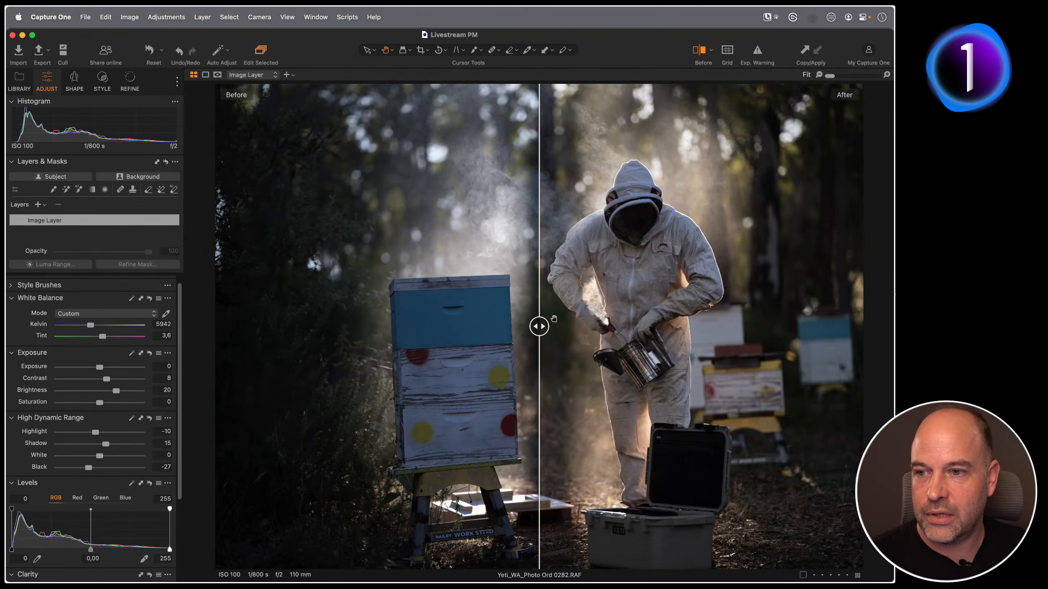
{"action": "left_click_drag", "start_coordinate": [536, 341], "coordinate": [563, 332]}
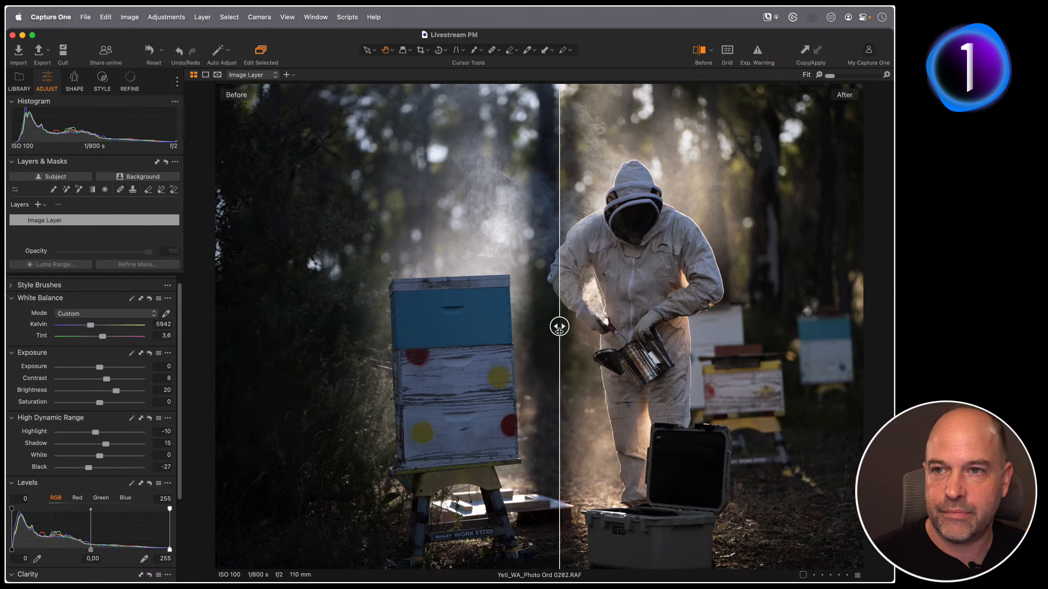
{"action": "key", "text": "y"}
{"action": "key", "text": "y"}
{"action": "key", "text": "y"}
{"action": "key", "text": "y"}
{"action": "key", "text": "y"}
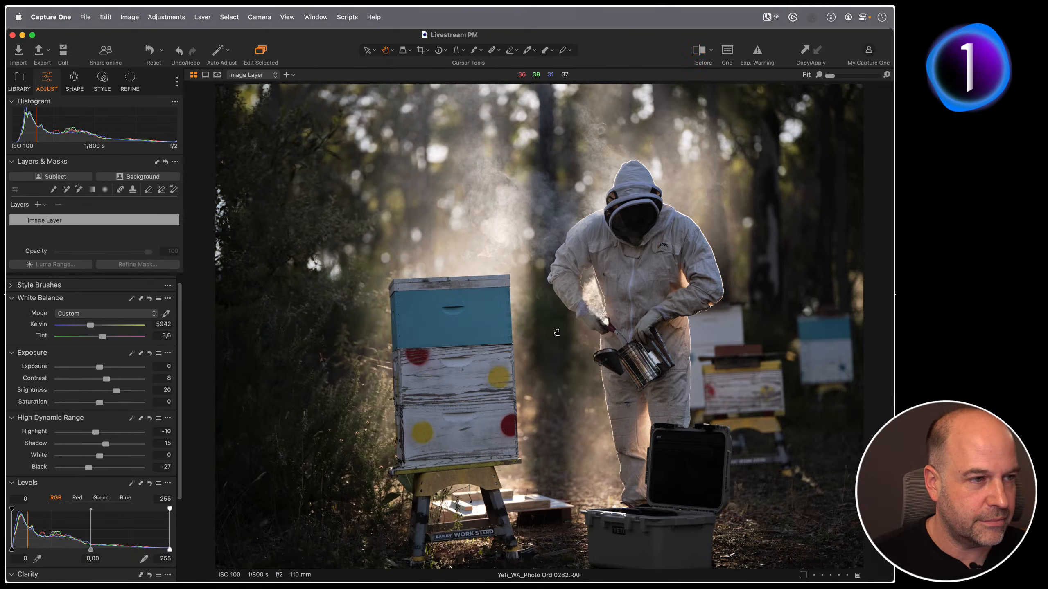
{"action": "key", "text": "y"}
{"action": "key", "text": "y"}
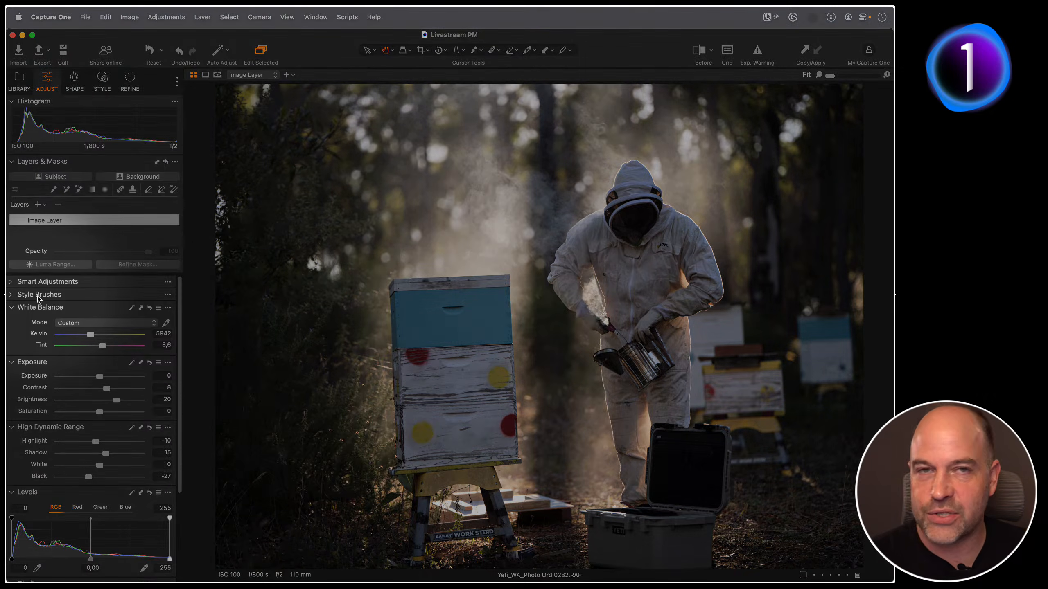
Step: Expand the built-in Light & Contrast style brushes and select Shadows (recover)
{"action": "mouse_move", "coordinate": [43, 298]}
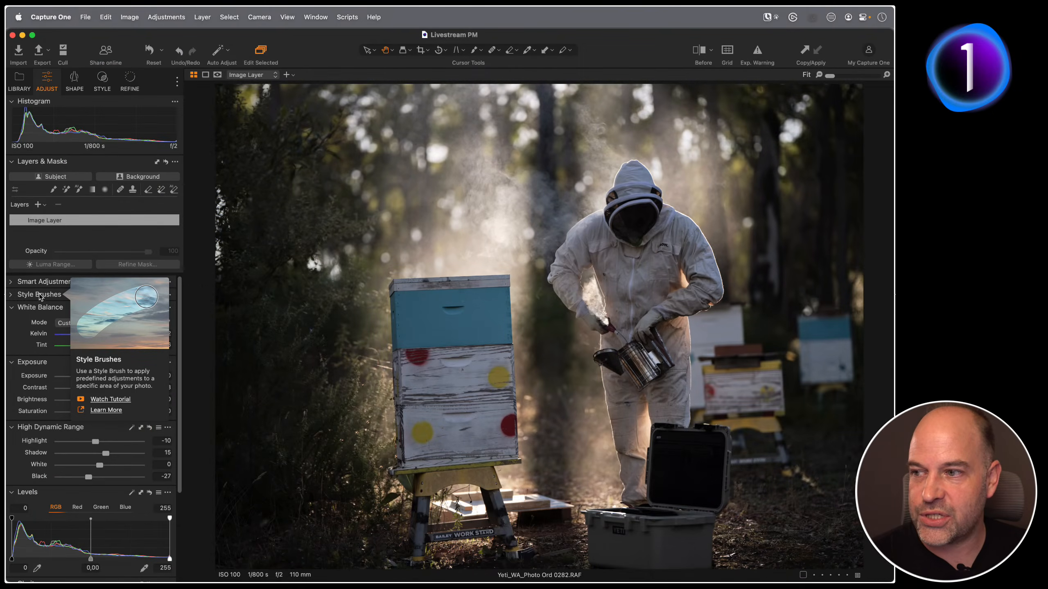
{"action": "left_click", "coordinate": [13, 295]}
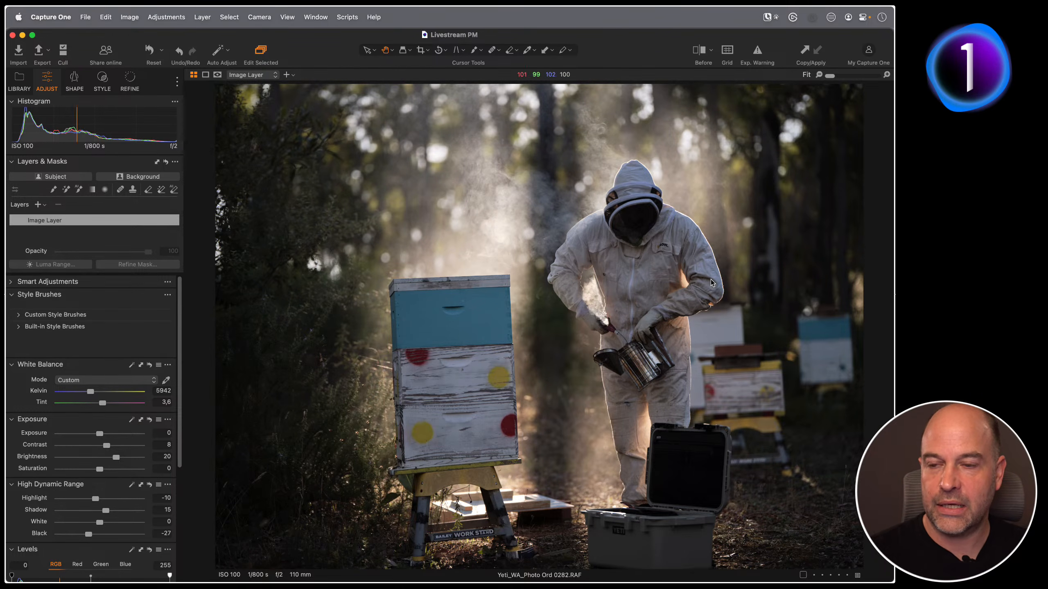
{"action": "left_click_drag", "start_coordinate": [643, 209], "coordinate": [550, 377]}
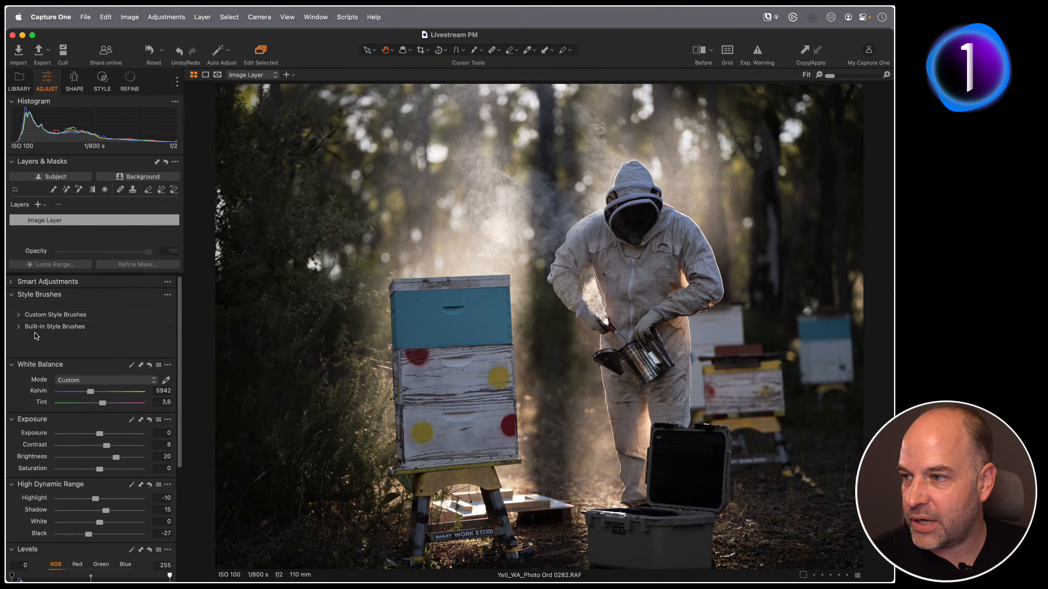
{"action": "left_click", "coordinate": [19, 328]}
{"action": "left_click", "coordinate": [26, 358]}
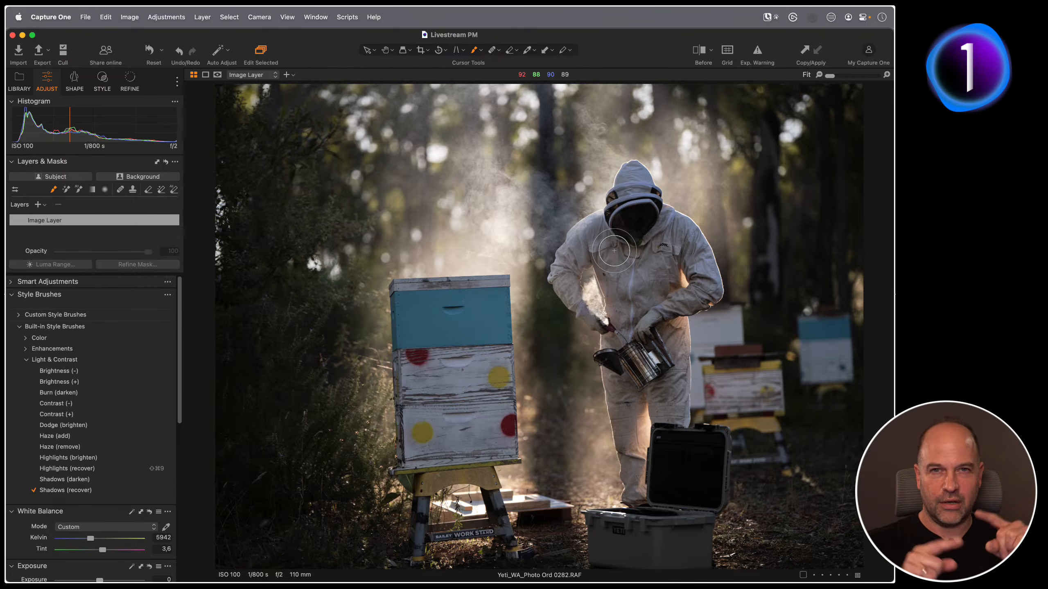
Step: Reduce the brush size and paint Shadows (recover) over the beekeeper's face veil and the open case lid
{"action": "right_click", "coordinate": [605, 294]}
{"action": "left_click_drag", "start_coordinate": [608, 288], "coordinate": [609, 288]}
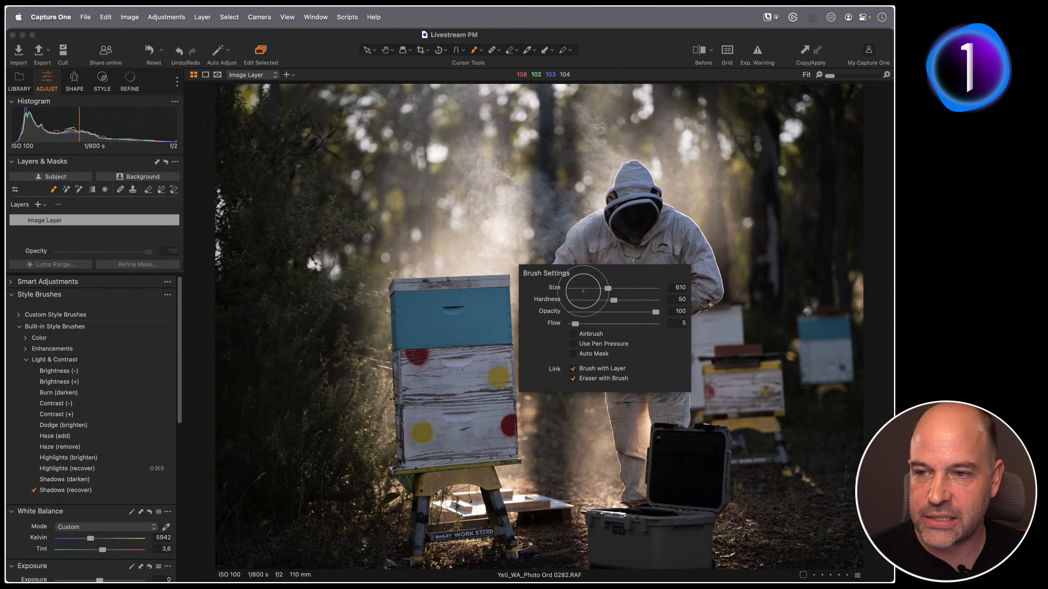
{"action": "left_click_drag", "start_coordinate": [608, 289], "coordinate": [606, 288]}
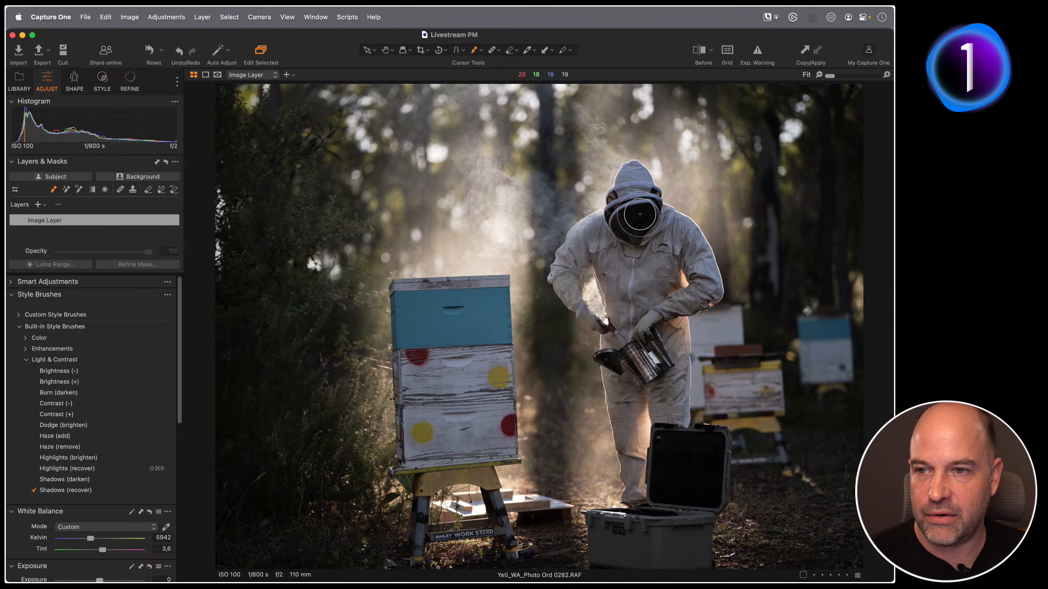
{"action": "mouse_move", "coordinate": [638, 215]}
{"action": "left_mouse_down"}
{"action": "mouse_move", "coordinate": [622, 221]}
{"action": "mouse_move", "coordinate": [641, 212]}
{"action": "mouse_move", "coordinate": [627, 233]}
{"action": "mouse_move", "coordinate": [650, 253]}
{"action": "left_mouse_up"}
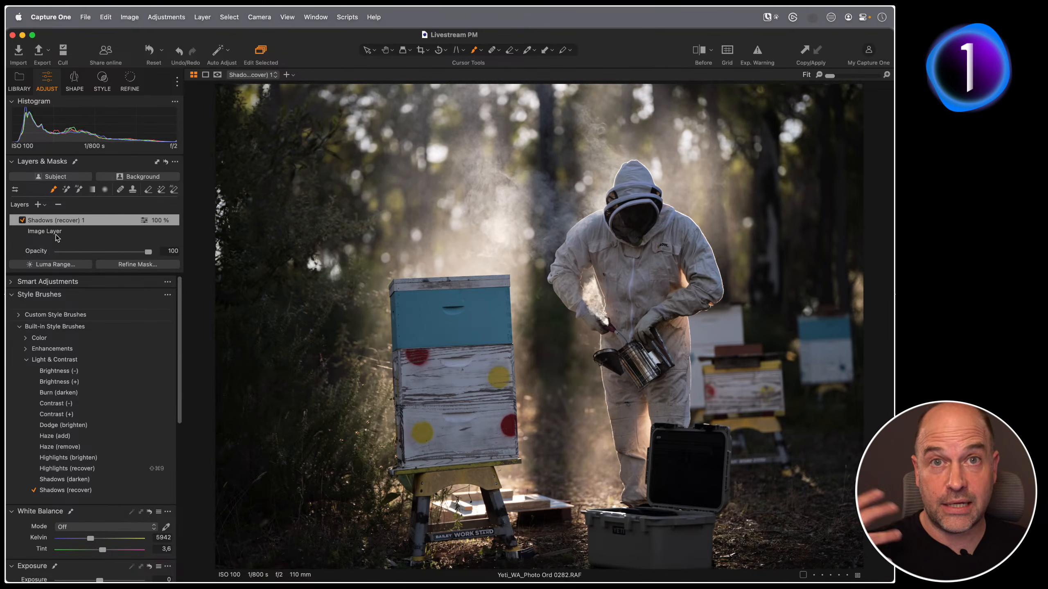
{"action": "mouse_move", "coordinate": [617, 214]}
{"action": "left_mouse_down"}
{"action": "mouse_move", "coordinate": [643, 223]}
{"action": "mouse_move", "coordinate": [645, 247]}
{"action": "left_mouse_up"}
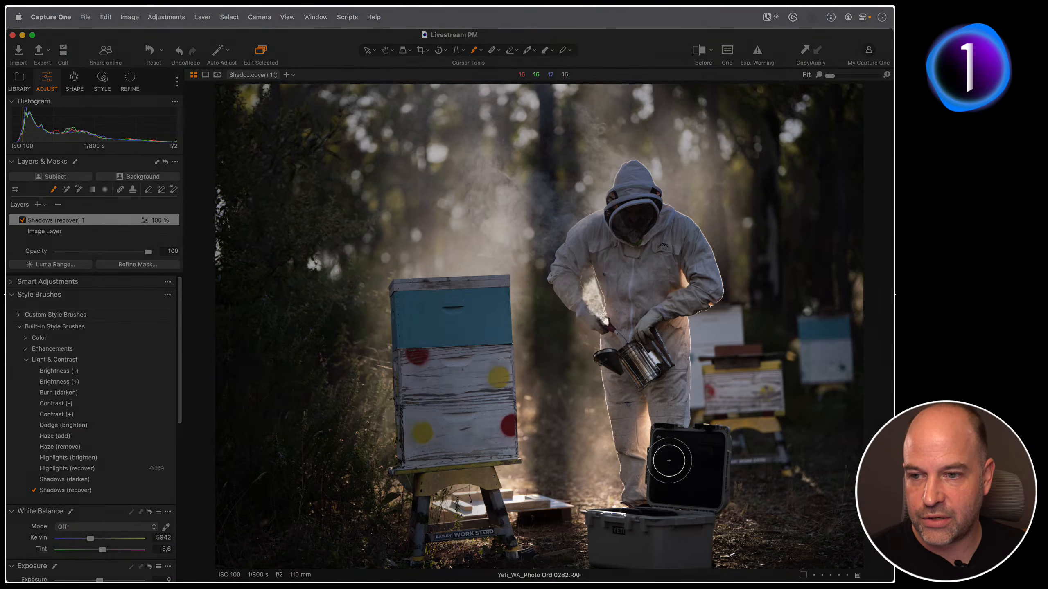
{"action": "mouse_move", "coordinate": [671, 459]}
{"action": "left_mouse_down"}
{"action": "mouse_move", "coordinate": [664, 492]}
{"action": "mouse_move", "coordinate": [724, 489]}
{"action": "mouse_move", "coordinate": [714, 441]}
{"action": "mouse_move", "coordinate": [668, 444]}
{"action": "mouse_move", "coordinate": [706, 456]}
{"action": "mouse_move", "coordinate": [700, 491]}
{"action": "mouse_move", "coordinate": [669, 481]}
{"action": "mouse_move", "coordinate": [695, 434]}
{"action": "mouse_move", "coordinate": [708, 453]}
{"action": "left_mouse_up"}
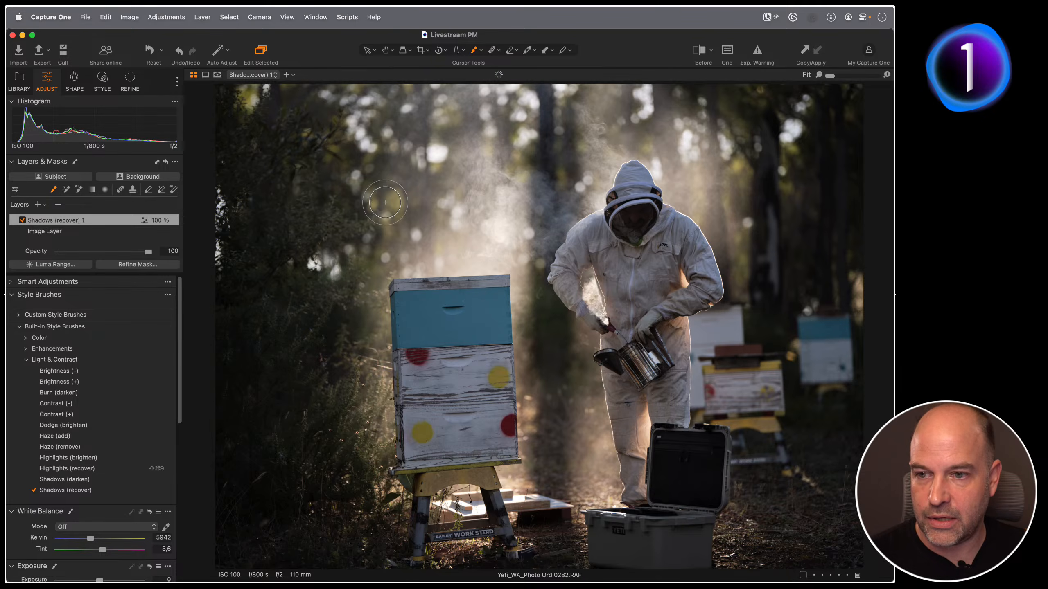
Step: Inspect the beekeeper's veil at 100% while toggling the Shadows (recover) layer off and on
{"action": "key", "text": "h"}
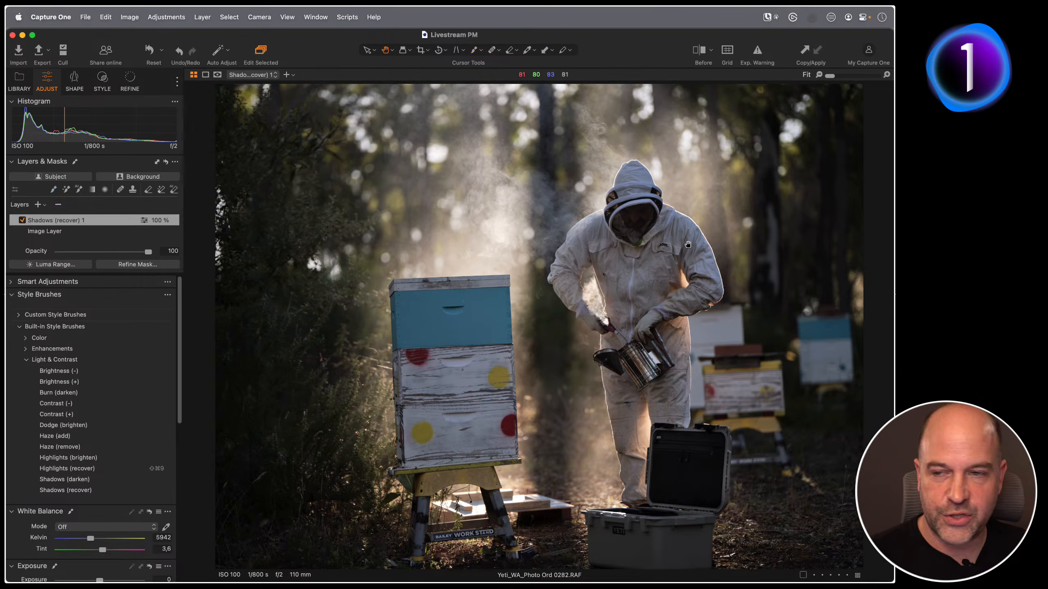
{"action": "double_click", "coordinate": [656, 227]}
{"action": "left_click_drag", "start_coordinate": [475, 342], "coordinate": [556, 304]}
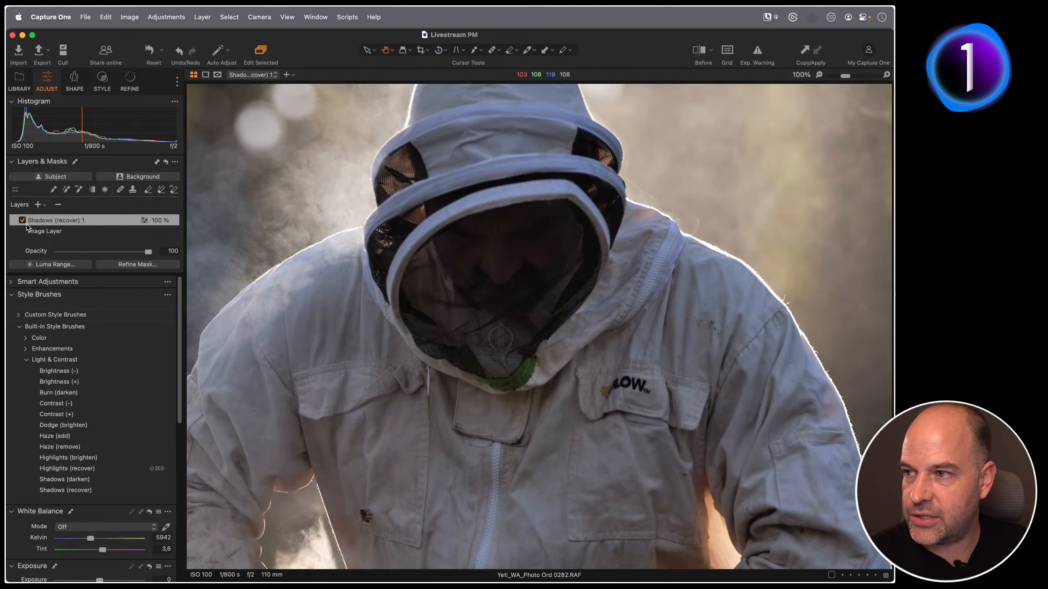
{"action": "left_click", "coordinate": [22, 220]}
{"action": "left_click", "coordinate": [21, 220]}
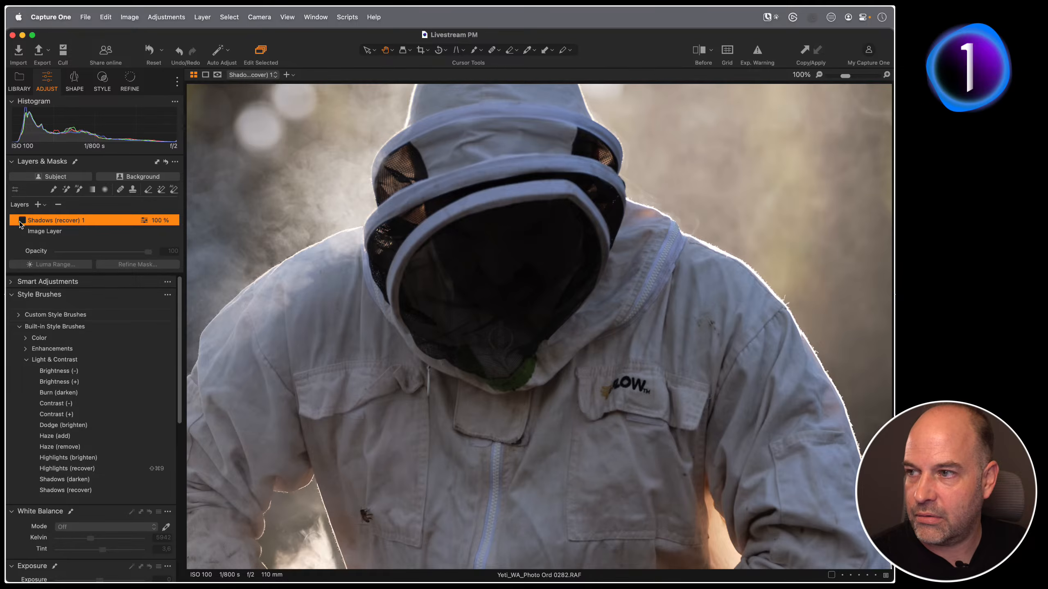
{"action": "left_click", "coordinate": [22, 221]}
{"action": "left_click", "coordinate": [23, 222]}
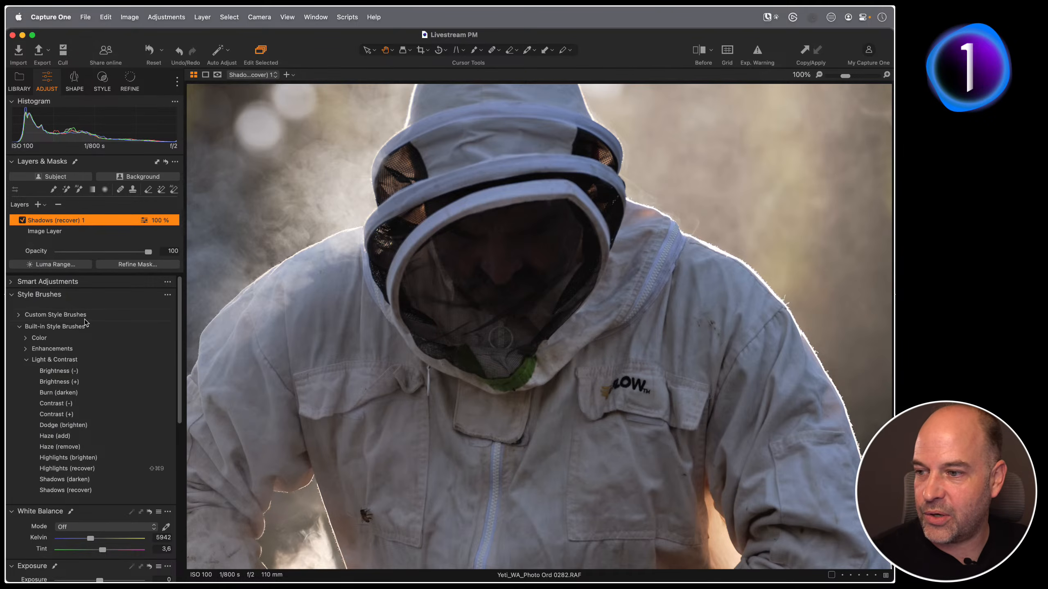
Step: Review the adjustments stored in the Shadows (recover) layer, including the Luma curve and High Dynamic Range settings
{"action": "scroll", "coordinate": [126, 465], "scroll_direction": "down", "scroll_amount": 15}
{"action": "left_click", "coordinate": [11, 512]}
{"action": "left_click", "coordinate": [62, 434]}
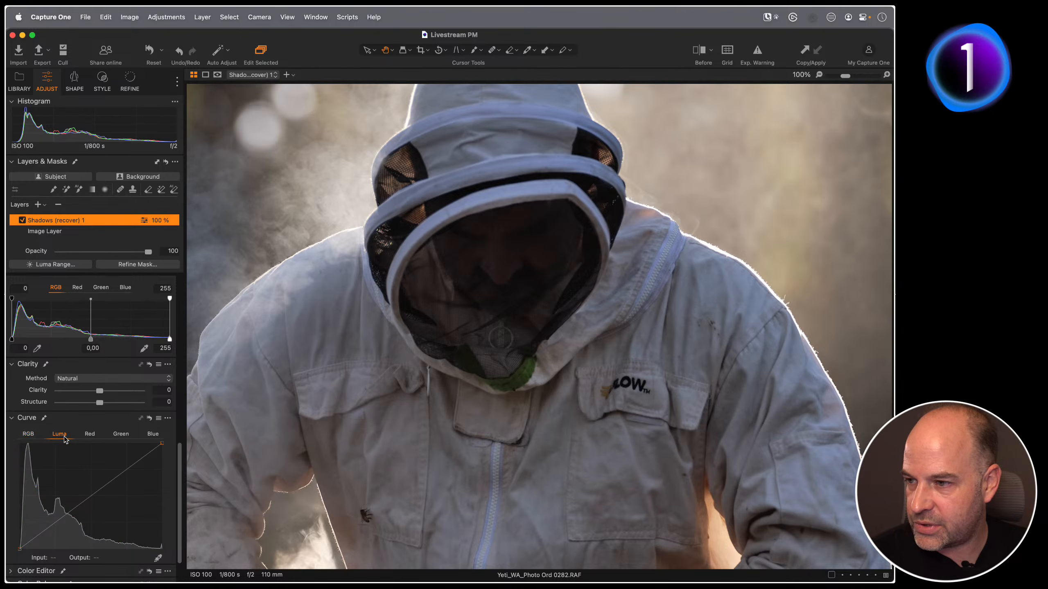
{"action": "scroll", "coordinate": [86, 423], "scroll_direction": "up", "scroll_amount": 5}
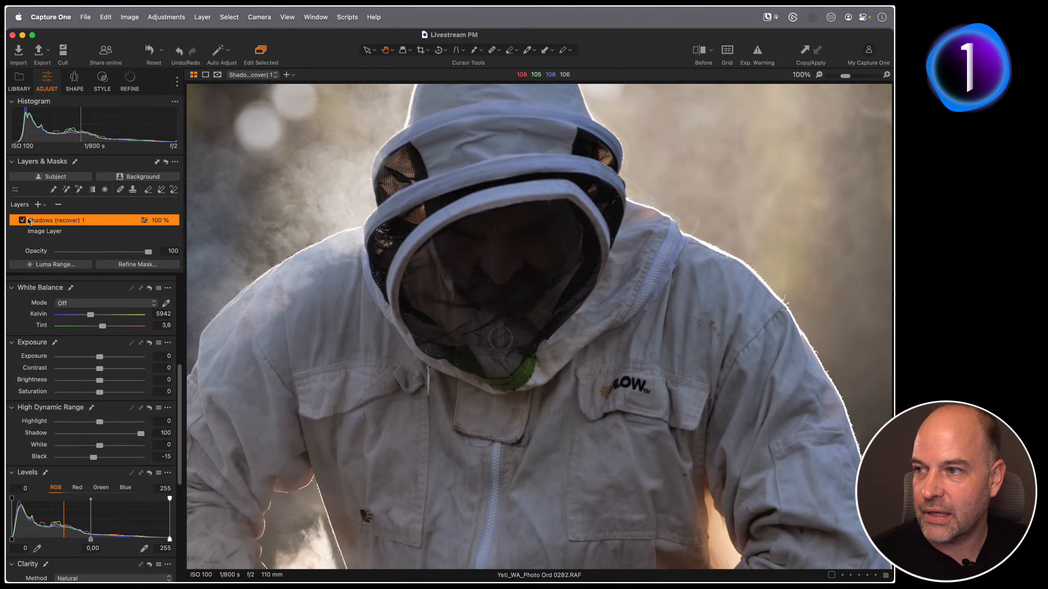
{"action": "scroll", "coordinate": [61, 313], "scroll_direction": "up", "scroll_amount": 5}
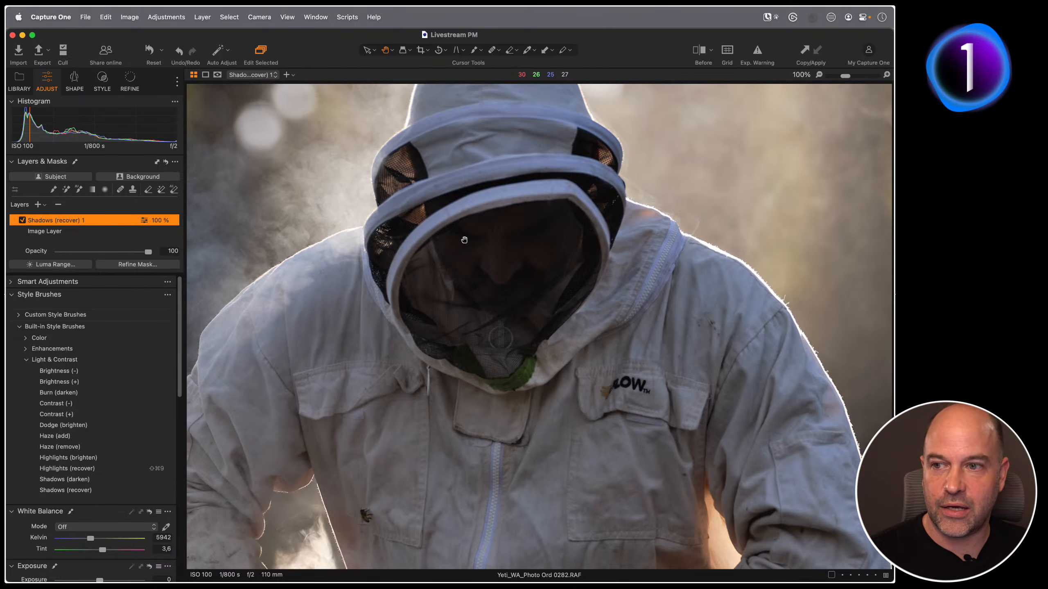
Step: Paint Highlights (recover) with a larger brush over the bright smoke above the beehive and the beekeeper's backlit sleeve
{"action": "double_click", "coordinate": [508, 333]}
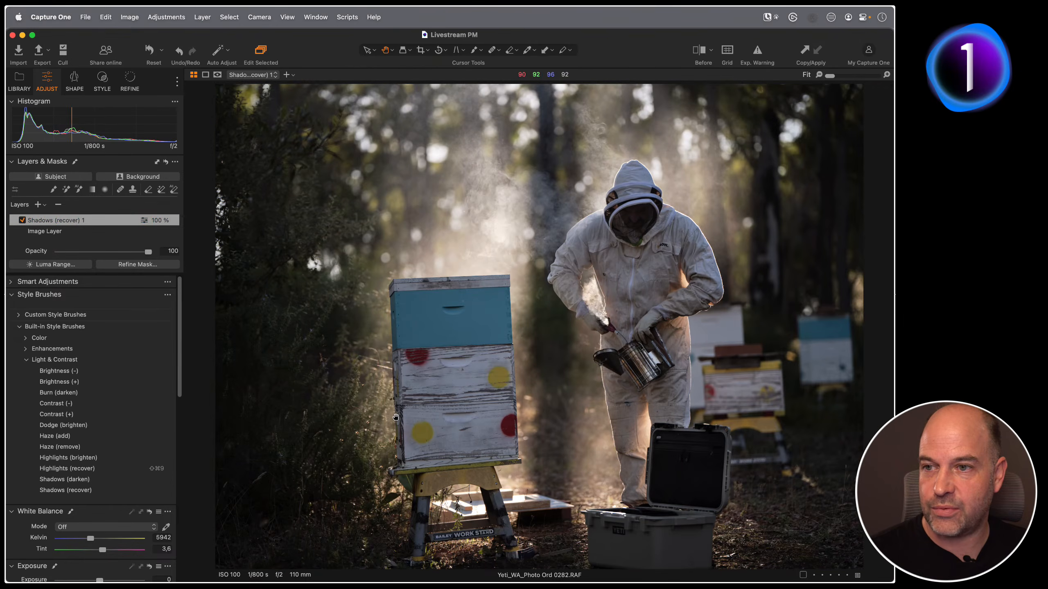
{"action": "left_click", "coordinate": [86, 470]}
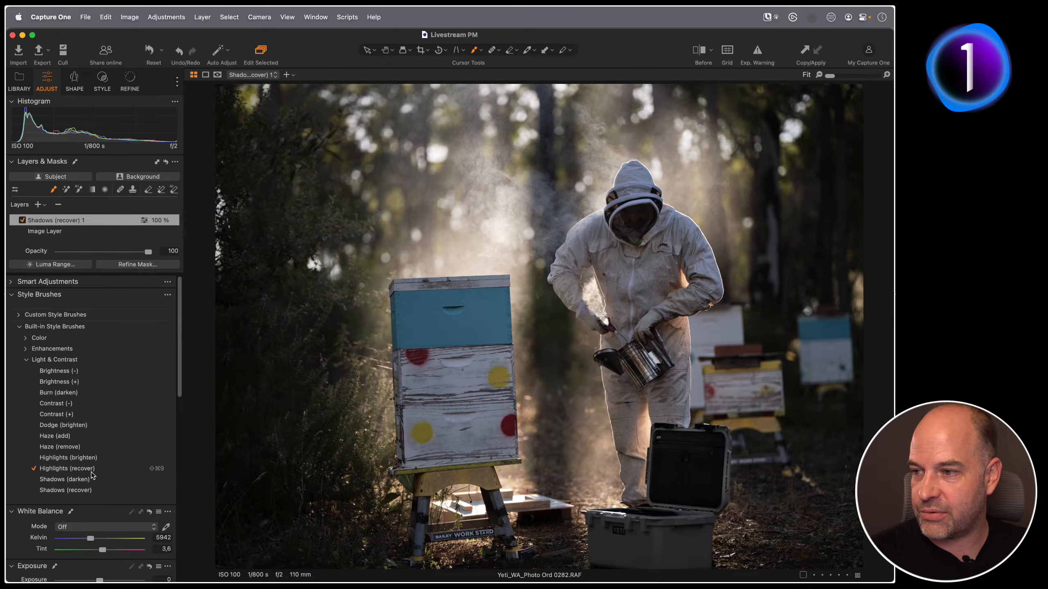
{"action": "right_click", "coordinate": [486, 198]}
{"action": "left_click", "coordinate": [490, 169]}
{"action": "mouse_move", "coordinate": [498, 191]}
{"action": "left_mouse_down"}
{"action": "mouse_move", "coordinate": [468, 247]}
{"action": "mouse_move", "coordinate": [433, 257]}
{"action": "mouse_move", "coordinate": [507, 252]}
{"action": "mouse_move", "coordinate": [540, 188]}
{"action": "mouse_move", "coordinate": [480, 201]}
{"action": "mouse_move", "coordinate": [370, 271]}
{"action": "left_mouse_up"}
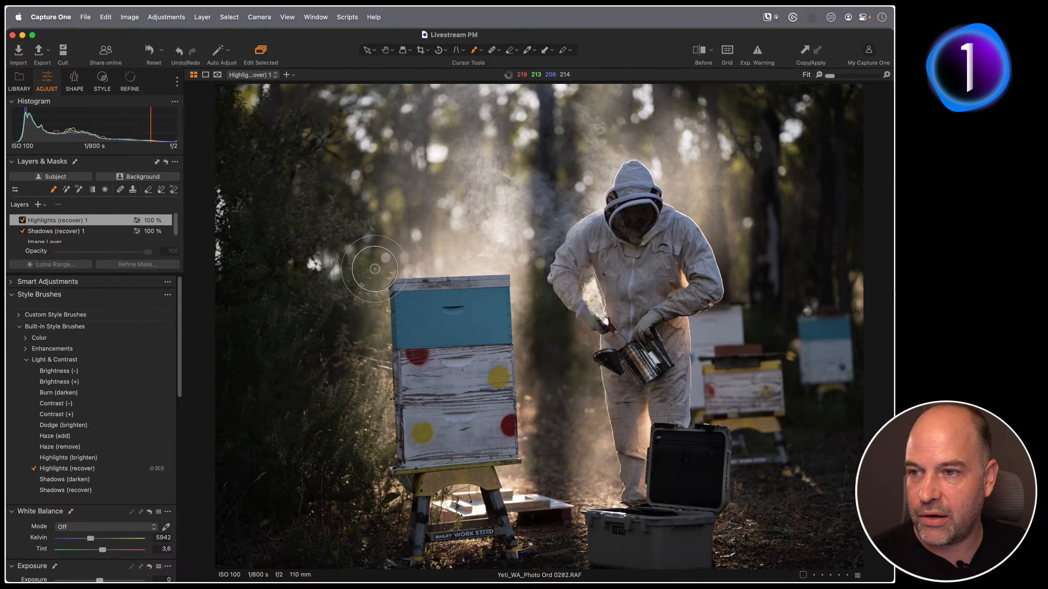
{"action": "mouse_move", "coordinate": [564, 302]}
{"action": "left_mouse_down"}
{"action": "mouse_move", "coordinate": [593, 285]}
{"action": "mouse_move", "coordinate": [600, 321]}
{"action": "left_mouse_up"}
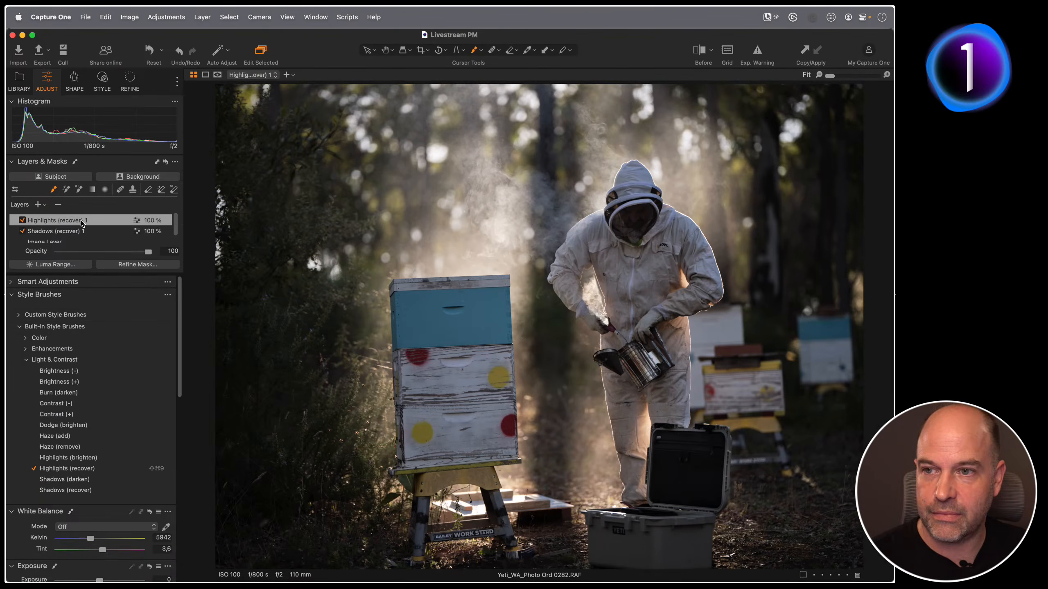
Step: Paint more shadow recovery over the face veil and lower the Shadows (recover) layer's opacity to 63
{"action": "left_click", "coordinate": [75, 233]}
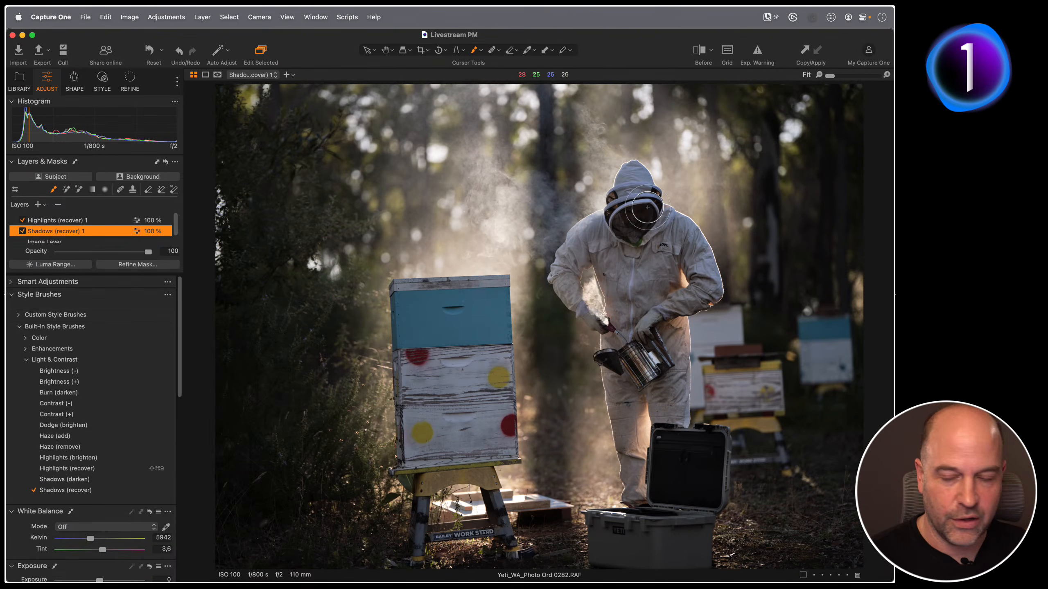
{"action": "mouse_move", "coordinate": [637, 227]}
{"action": "left_mouse_down"}
{"action": "mouse_move", "coordinate": [641, 215]}
{"action": "mouse_move", "coordinate": [624, 212]}
{"action": "mouse_move", "coordinate": [647, 213]}
{"action": "mouse_move", "coordinate": [638, 217]}
{"action": "left_mouse_up"}
{"action": "key", "text": "h"}
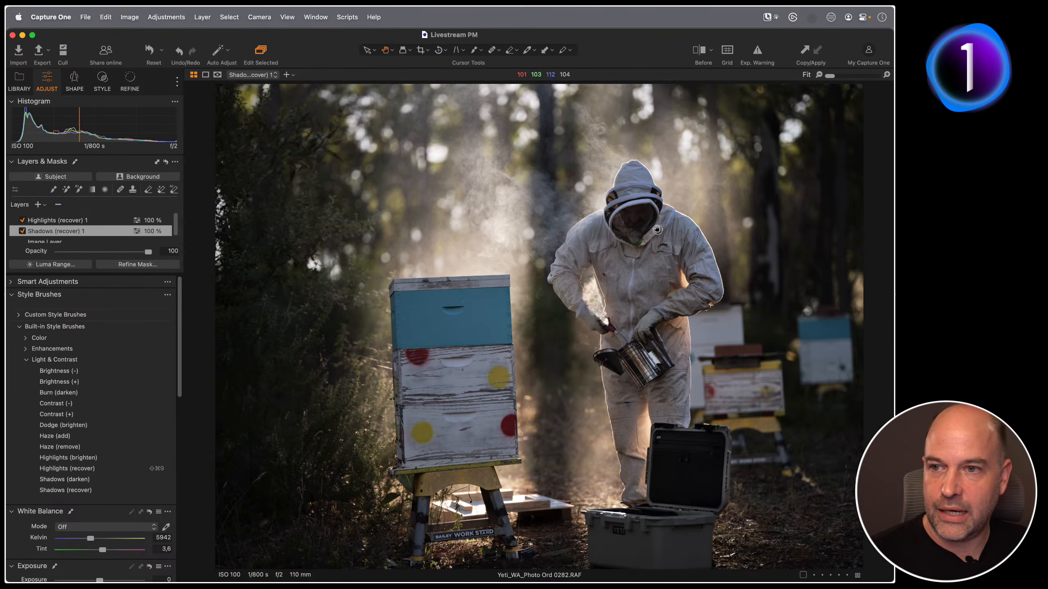
{"action": "left_click", "coordinate": [684, 248]}
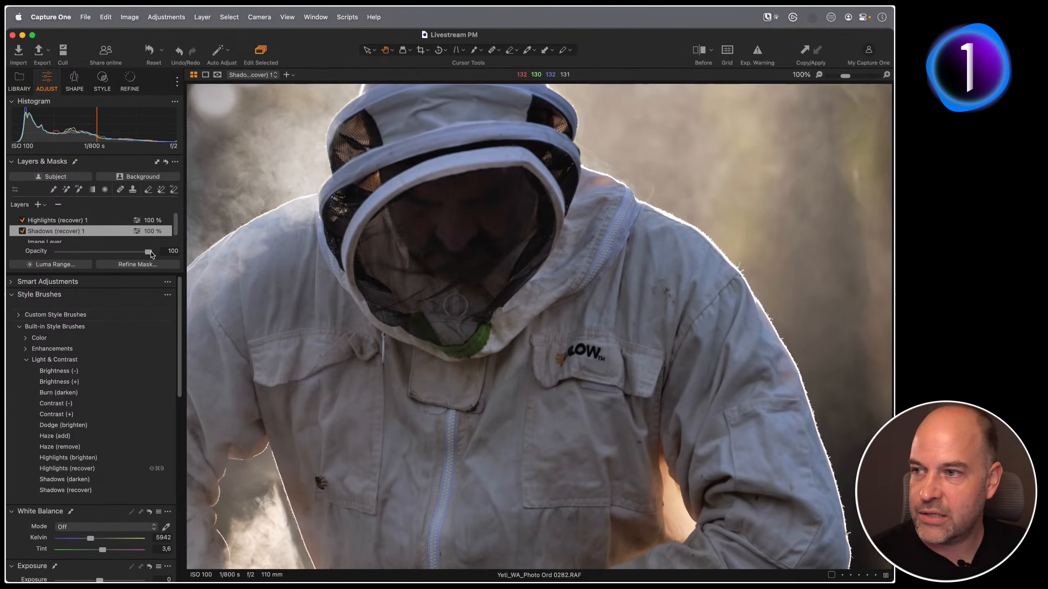
{"action": "left_click_drag", "start_coordinate": [149, 251], "coordinate": [115, 252]}
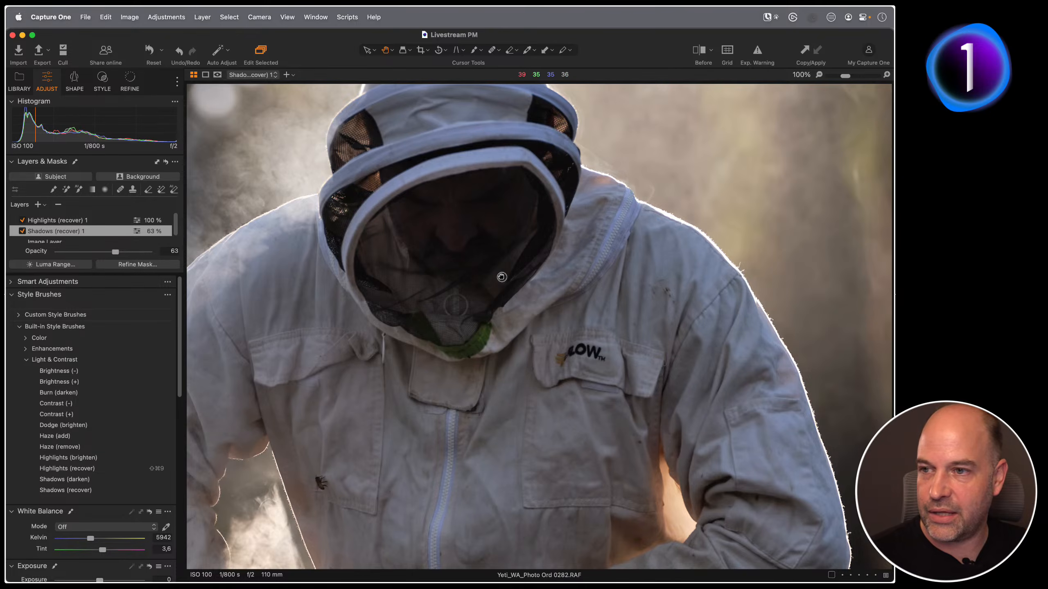
{"action": "key", "text": "super+0"}
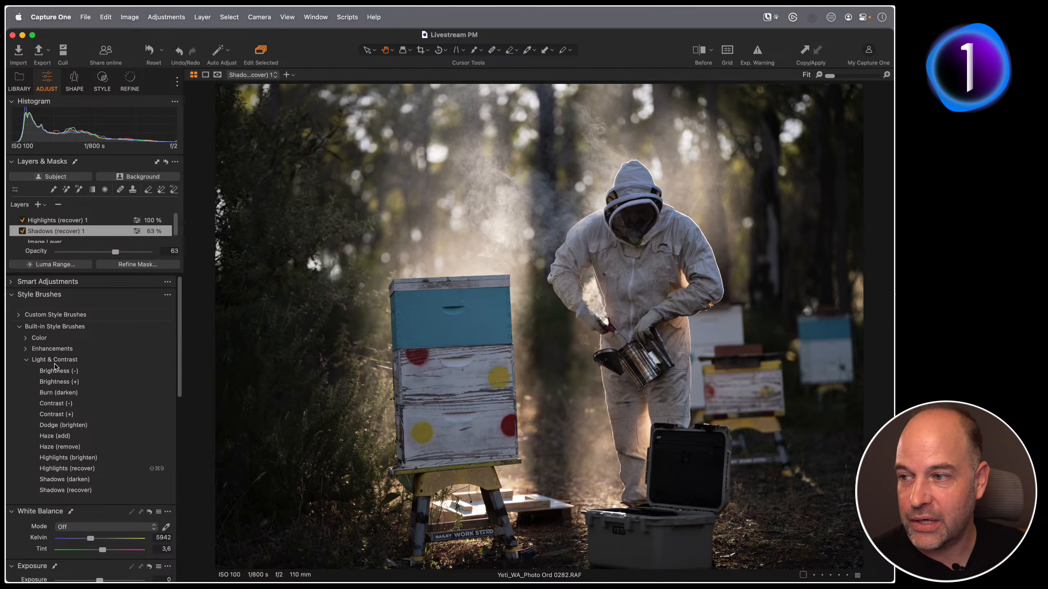
Step: Paint Soft Flare with a brush of about size 3186 over the trees beside the smoke and lower its layer's opacity to 46
{"action": "left_click", "coordinate": [25, 349]}
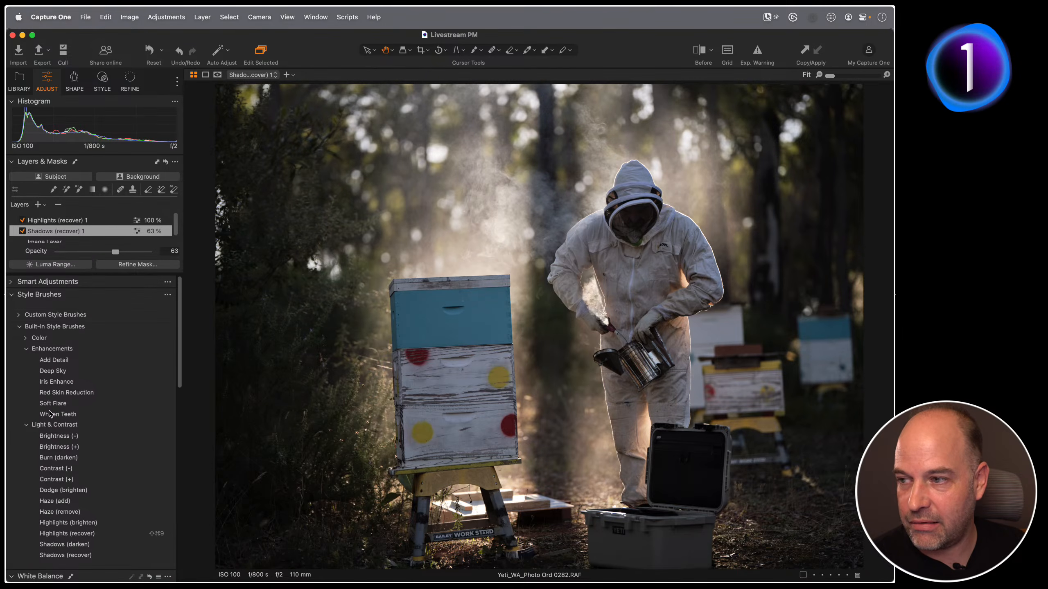
{"action": "left_click", "coordinate": [61, 404]}
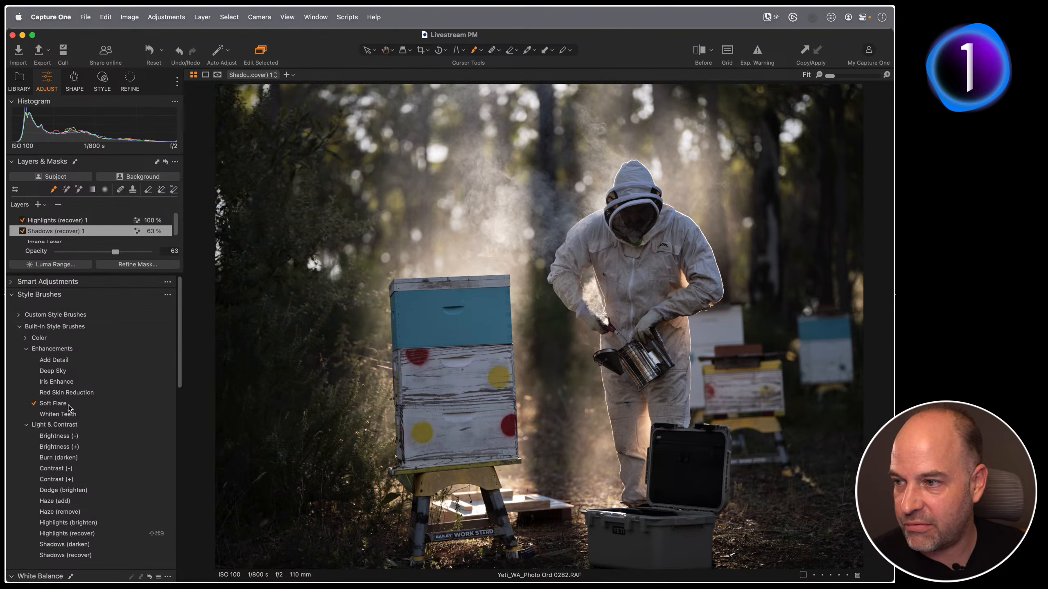
{"action": "right_click", "coordinate": [567, 218]}
{"action": "left_click_drag", "start_coordinate": [567, 218], "coordinate": [595, 213]}
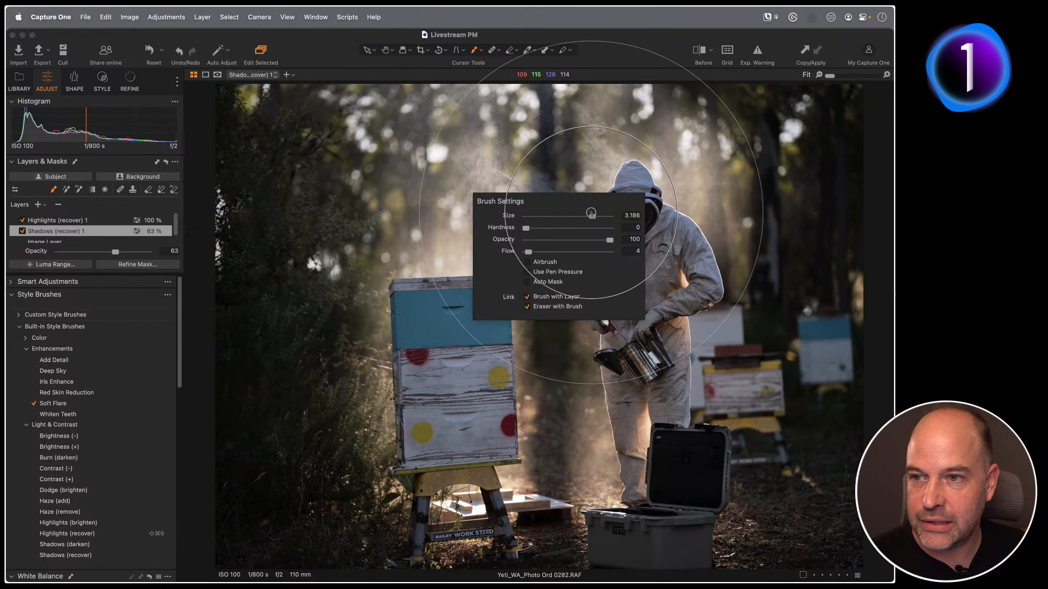
{"action": "mouse_move", "coordinate": [368, 164]}
{"action": "left_mouse_down"}
{"action": "mouse_move", "coordinate": [305, 143]}
{"action": "mouse_move", "coordinate": [324, 177]}
{"action": "mouse_move", "coordinate": [258, 135]}
{"action": "left_mouse_up"}
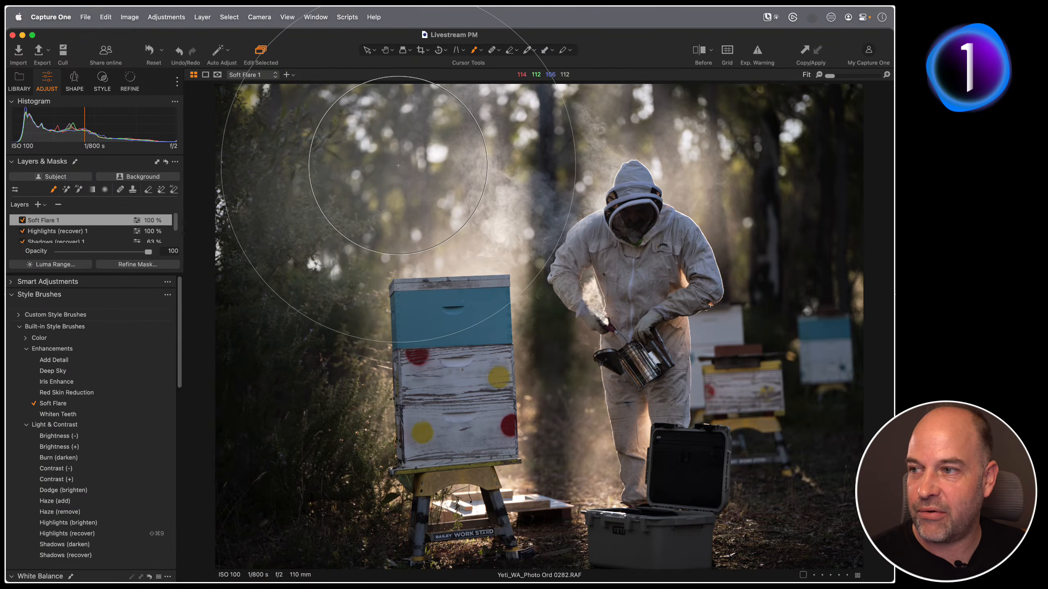
{"action": "mouse_move", "coordinate": [148, 252]}
{"action": "left_mouse_down"}
{"action": "mouse_move", "coordinate": [64, 254]}
{"action": "mouse_move", "coordinate": [98, 263]}
{"action": "left_mouse_up"}
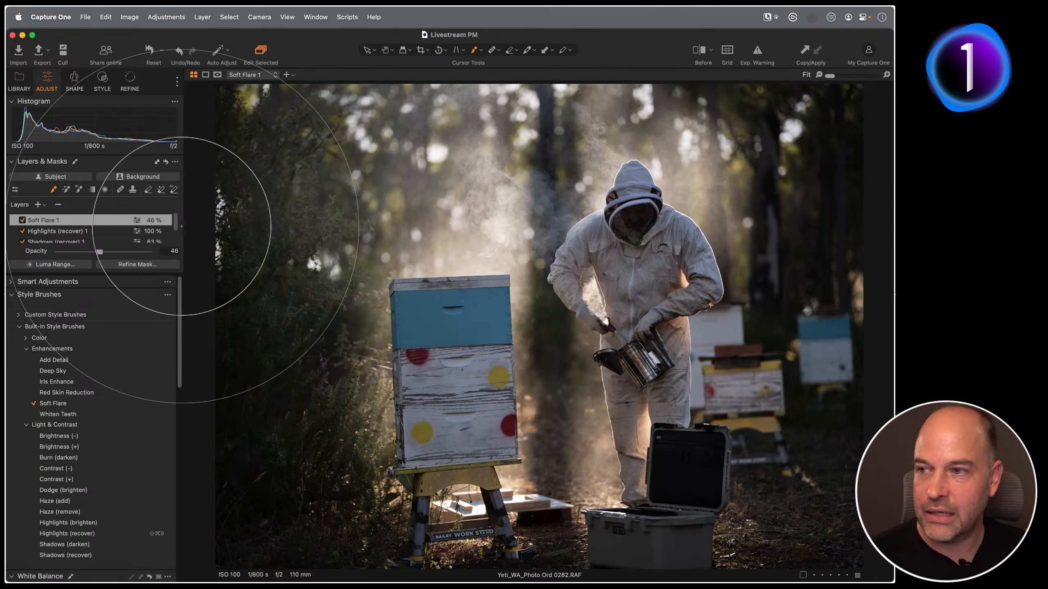
{"action": "left_click", "coordinate": [16, 296]}
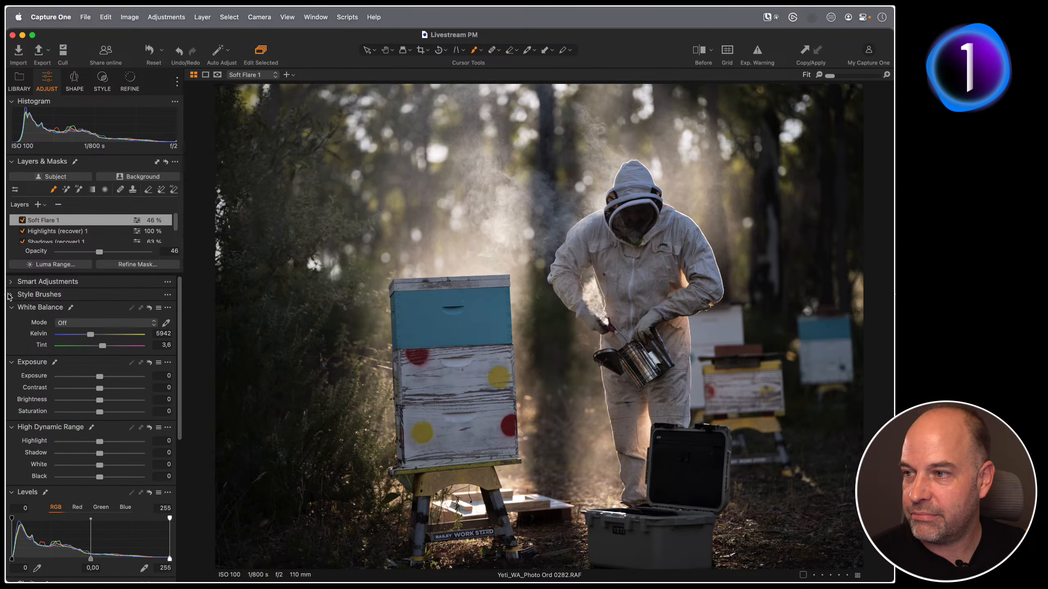
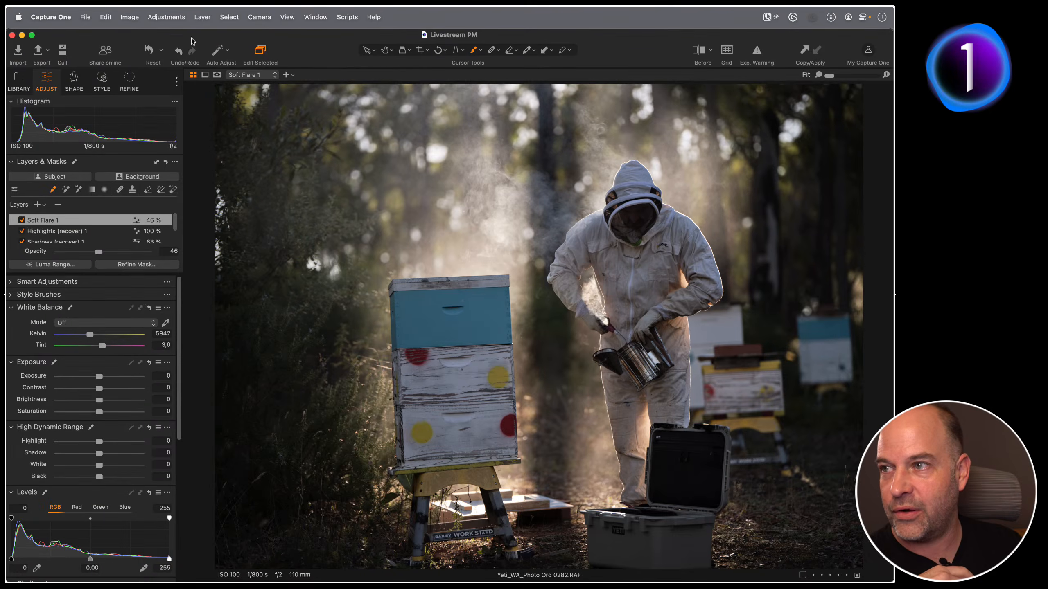
{"action": "left_click", "coordinate": [85, 17]}
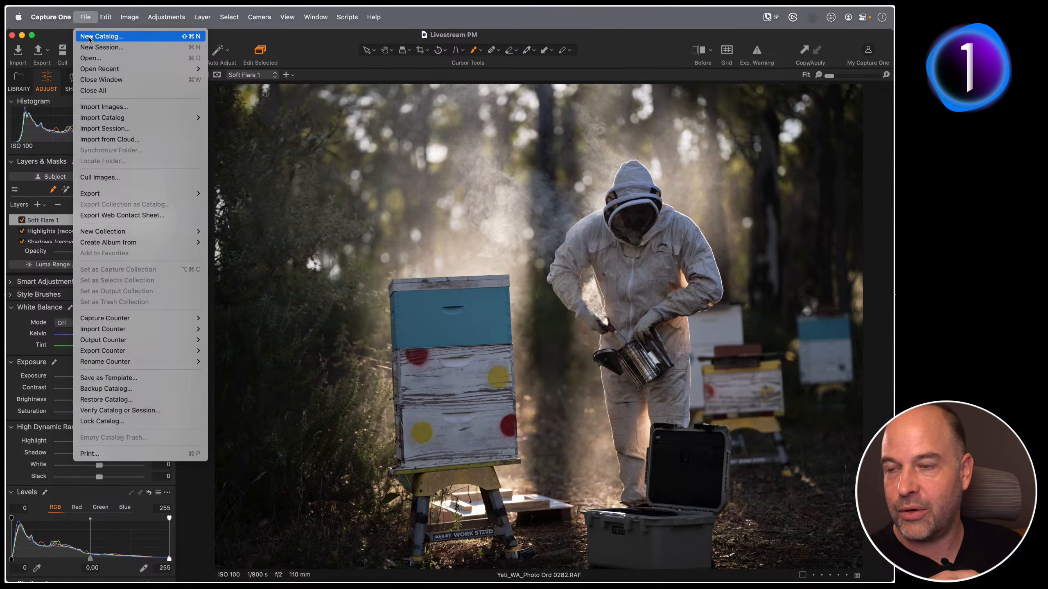
{"action": "left_click", "coordinate": [329, 53]}
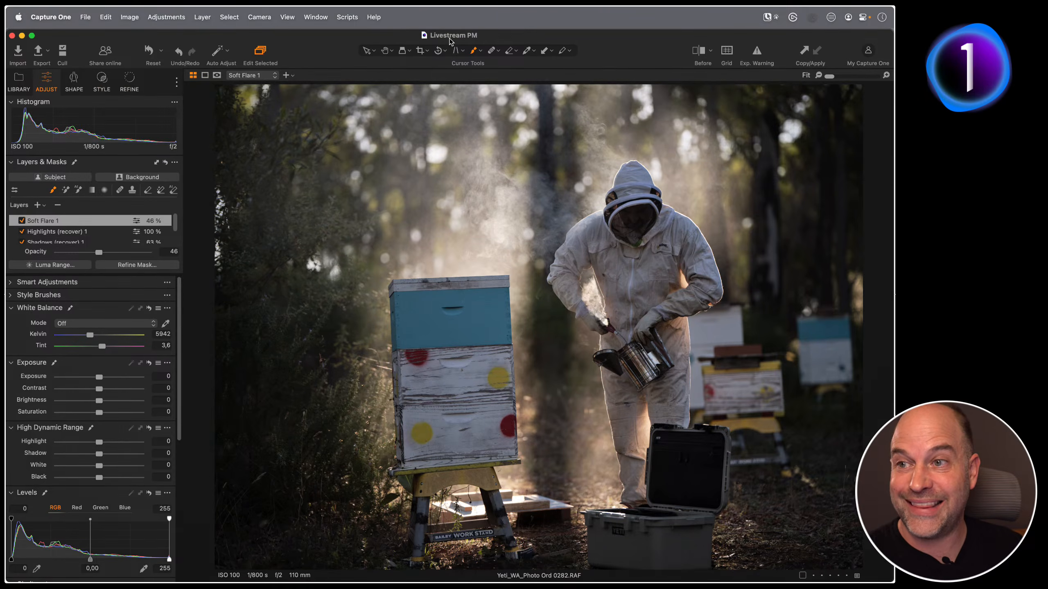
{"action": "key", "text": "F1"}
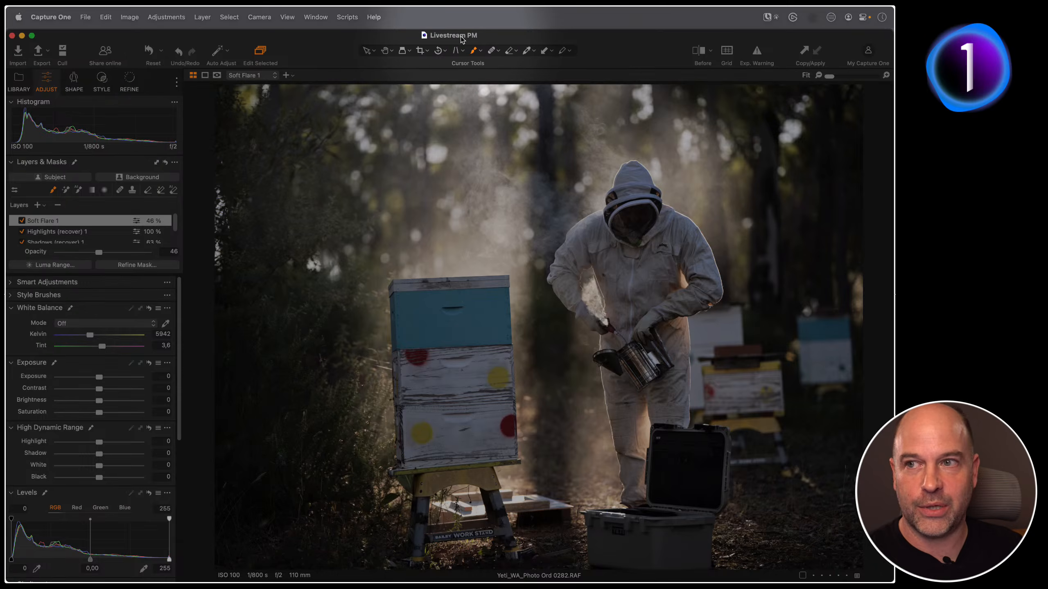
{"action": "key", "text": "F1"}
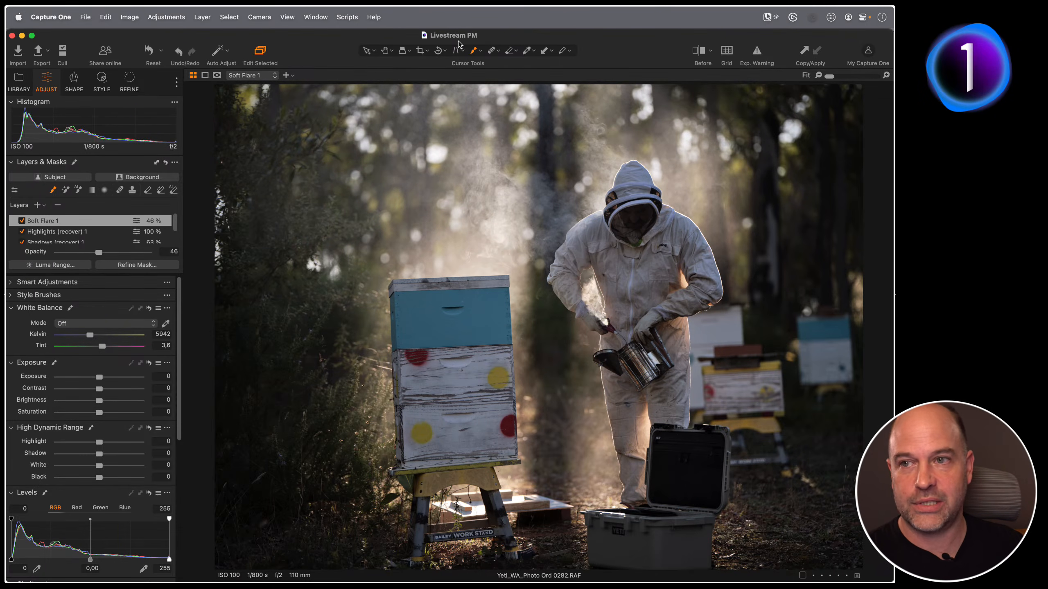
Step: Reveal the Livestream PM catalog database and its enclosing Pictures folder in Finder, closing the Finder windows when done
{"action": "left_click", "coordinate": [428, 36], "text": "super"}
{"action": "left_click", "coordinate": [438, 49]}
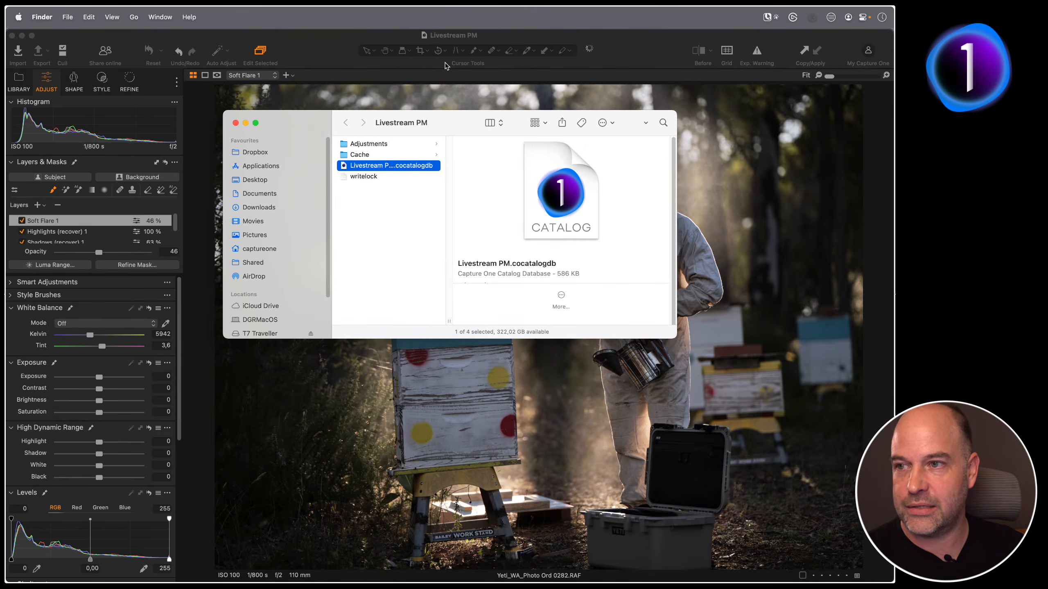
{"action": "left_click", "coordinate": [429, 36]}
{"action": "left_click", "coordinate": [429, 37], "text": "super"}
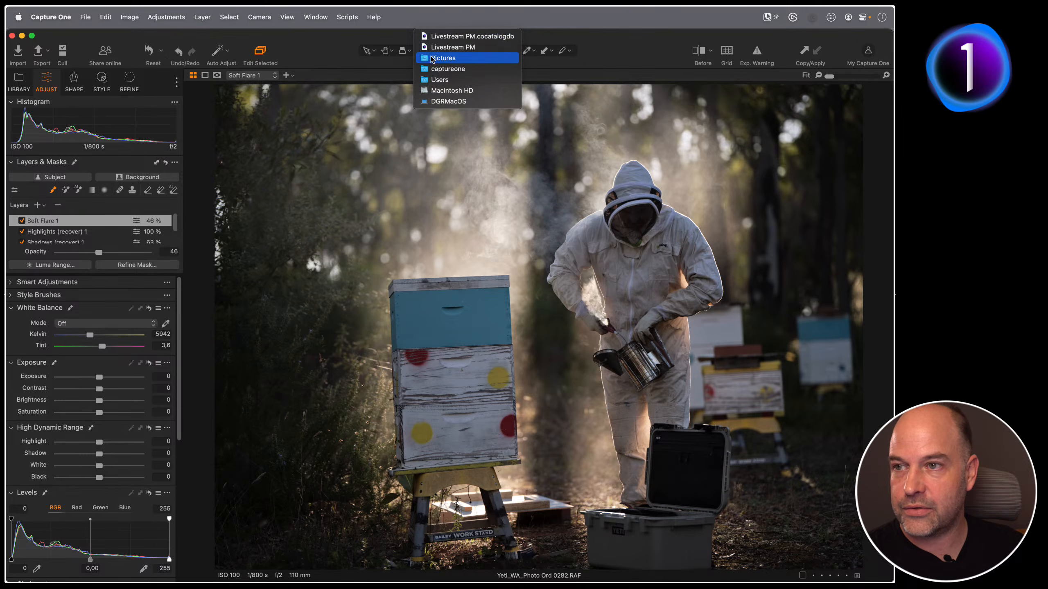
{"action": "left_click", "coordinate": [432, 59]}
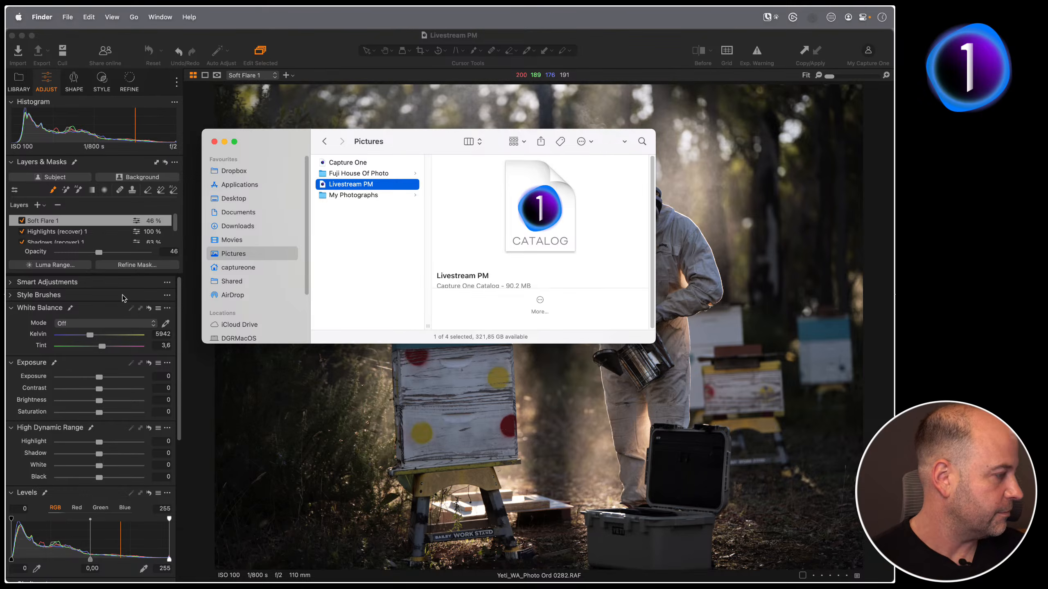
{"action": "left_click", "coordinate": [214, 141]}
{"action": "left_click", "coordinate": [235, 123]}
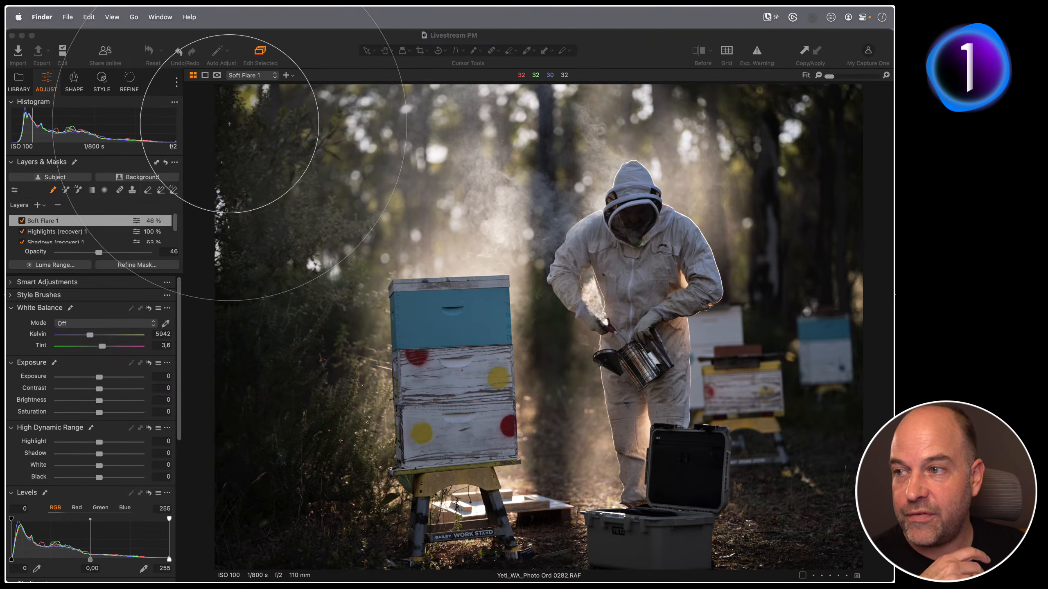
{"action": "left_click", "coordinate": [536, 268]}
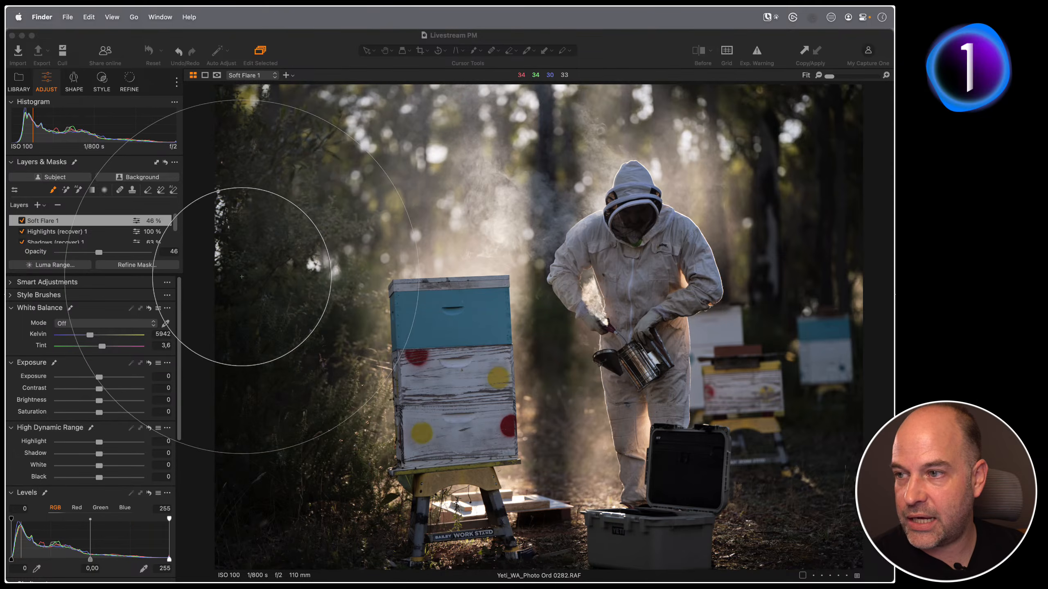
Step: Inspect the beekeeper's veil and suit at 100% and return to the fitted view
{"action": "key", "text": "h"}
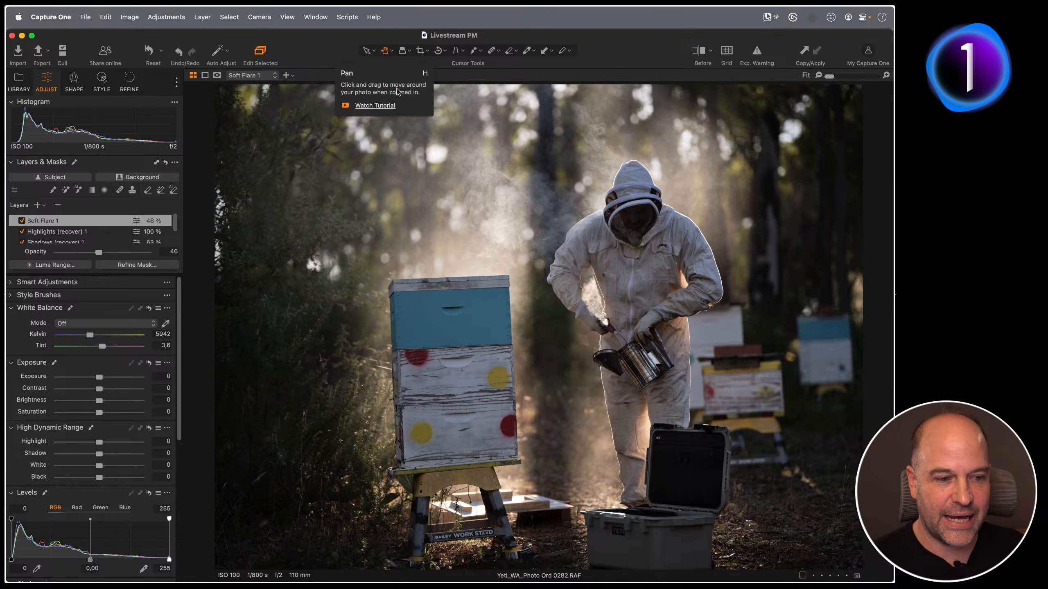
{"action": "left_click", "coordinate": [614, 220]}
{"action": "left_click_drag", "start_coordinate": [618, 221], "coordinate": [532, 169]}
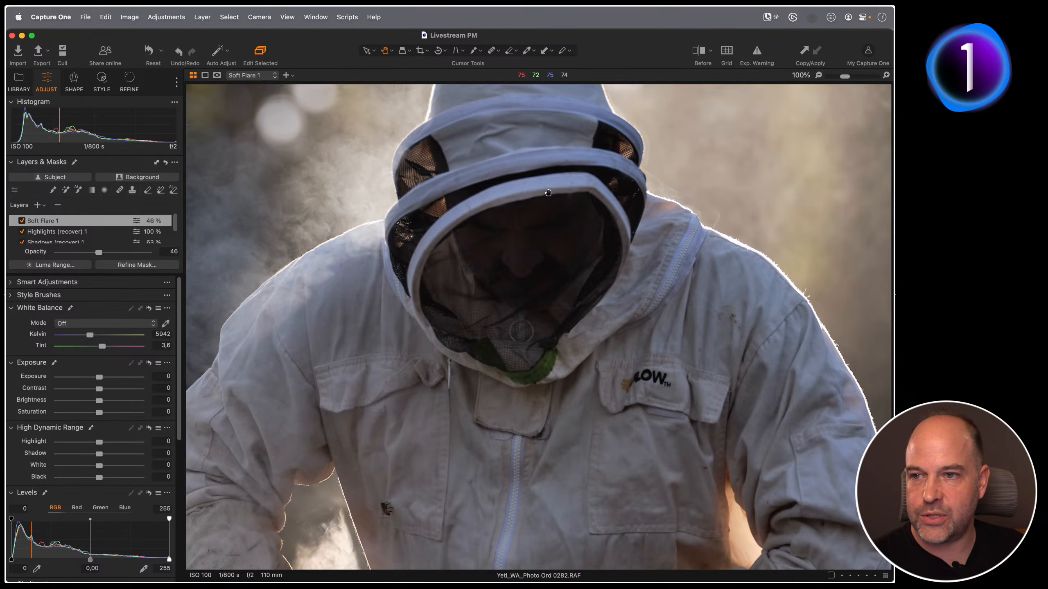
{"action": "left_click", "coordinate": [544, 216]}
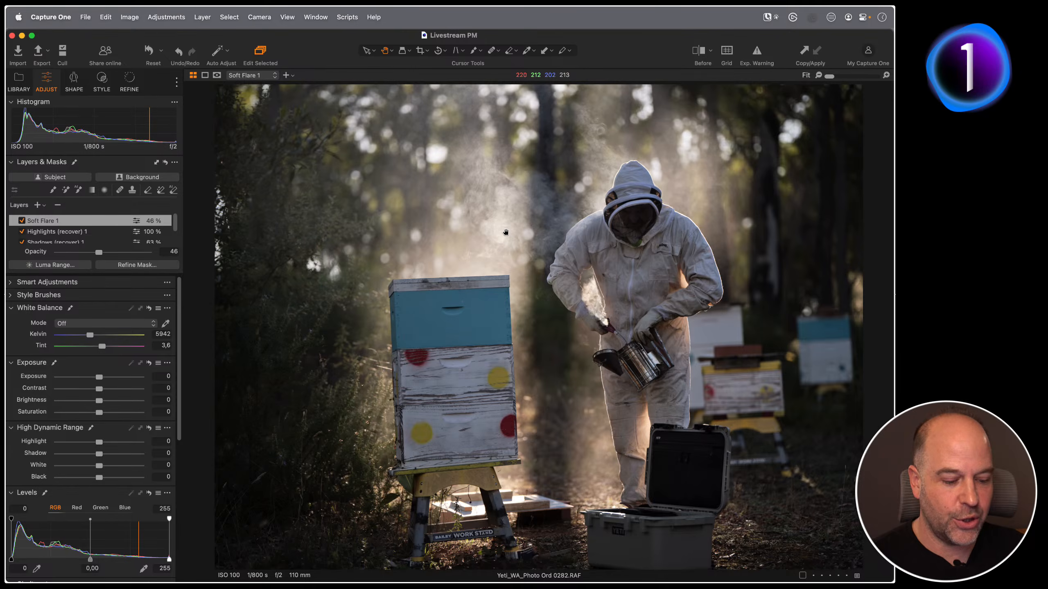
Step: Crop the beekeeper image to about 31.25 × 24.43 in around the beehive and the beekeeper
{"action": "key", "text": "c"}
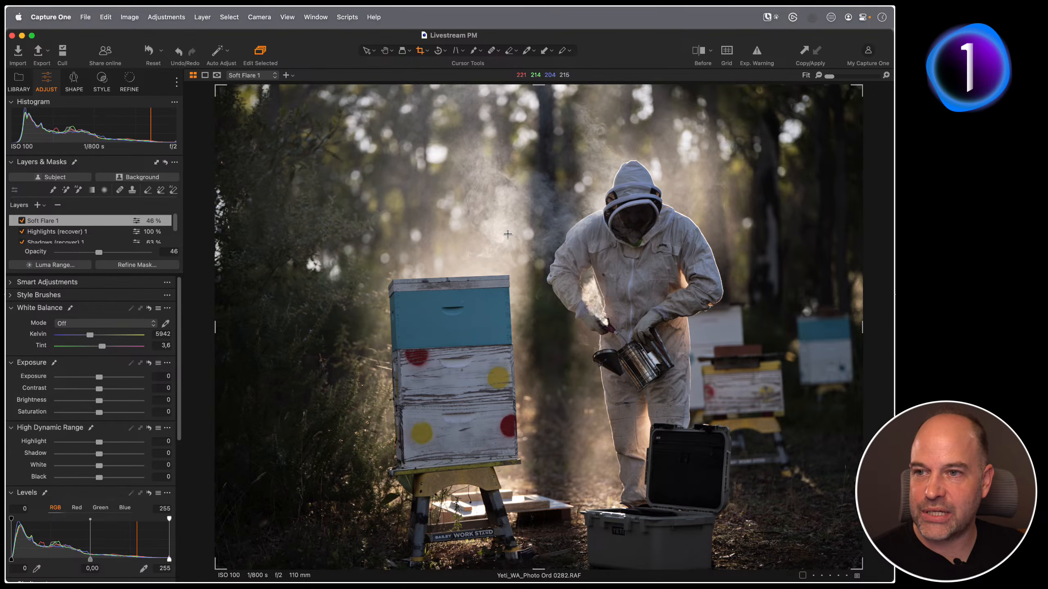
{"action": "left_click_drag", "start_coordinate": [218, 86], "coordinate": [335, 157]}
{"action": "left_click_drag", "start_coordinate": [517, 234], "coordinate": [465, 209]}
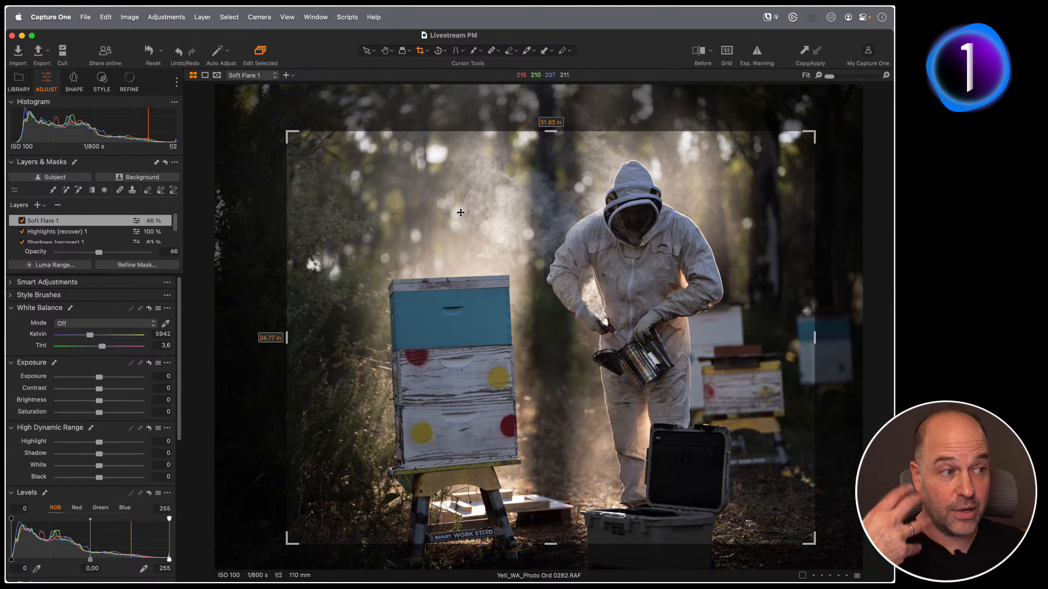
{"action": "left_click_drag", "start_coordinate": [287, 132], "coordinate": [293, 138]}
{"action": "left_click_drag", "start_coordinate": [415, 252], "coordinate": [414, 253]}
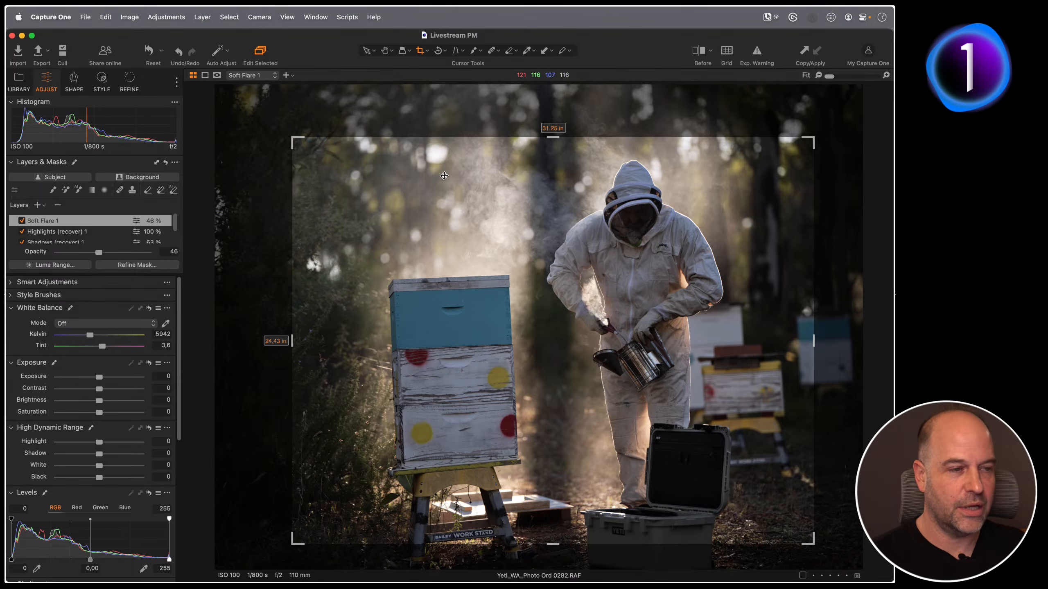
{"action": "key", "text": "h"}
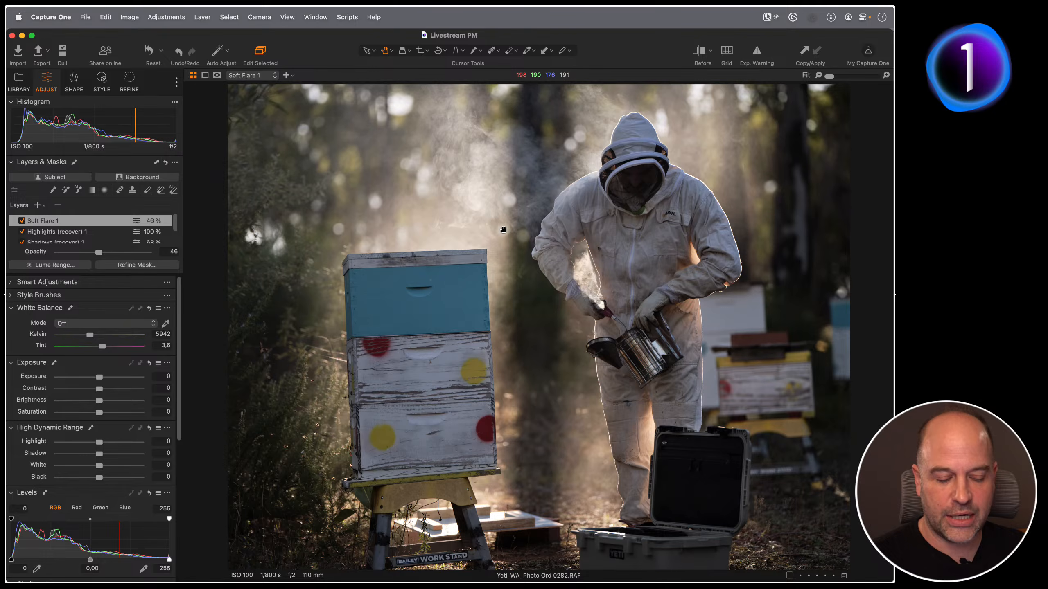
Step: Compare the cropped beekeeper image with its full uncropped frame
{"action": "key", "text": "c"}
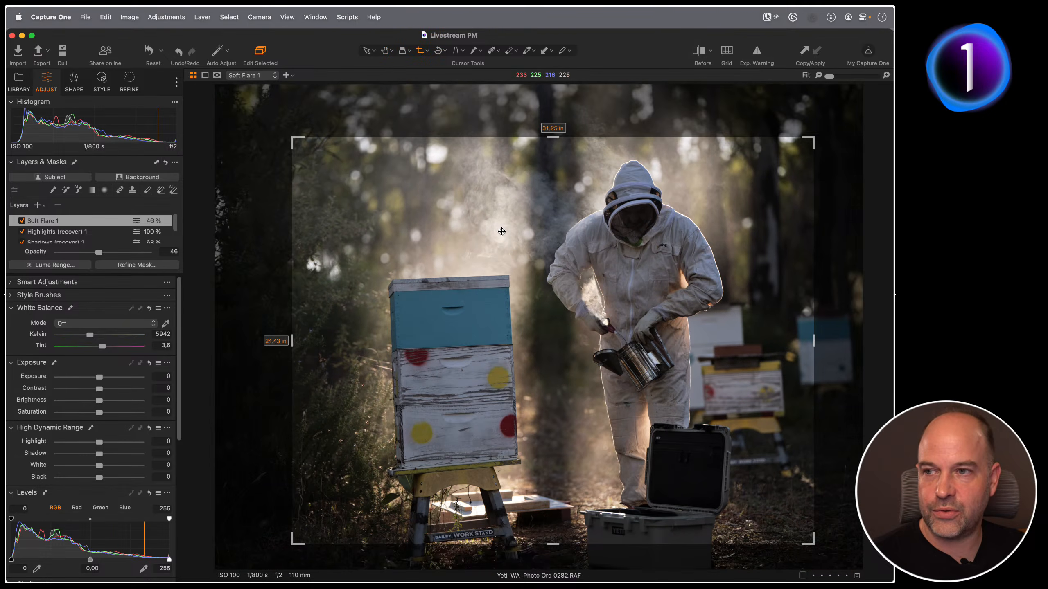
{"action": "key", "text": "h"}
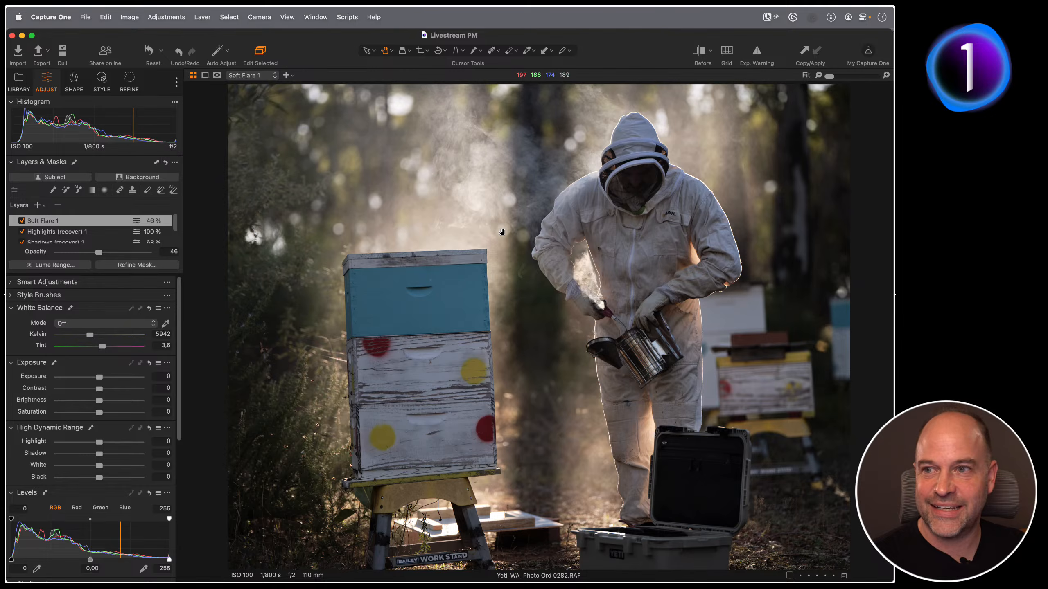
{"action": "key", "text": "c"}
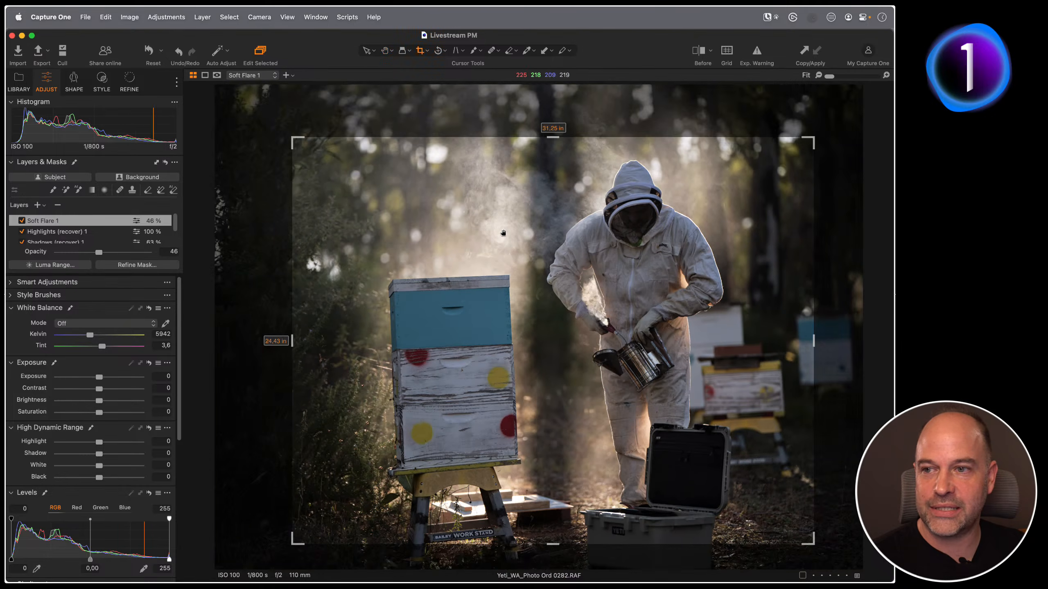
{"action": "key", "text": "h"}
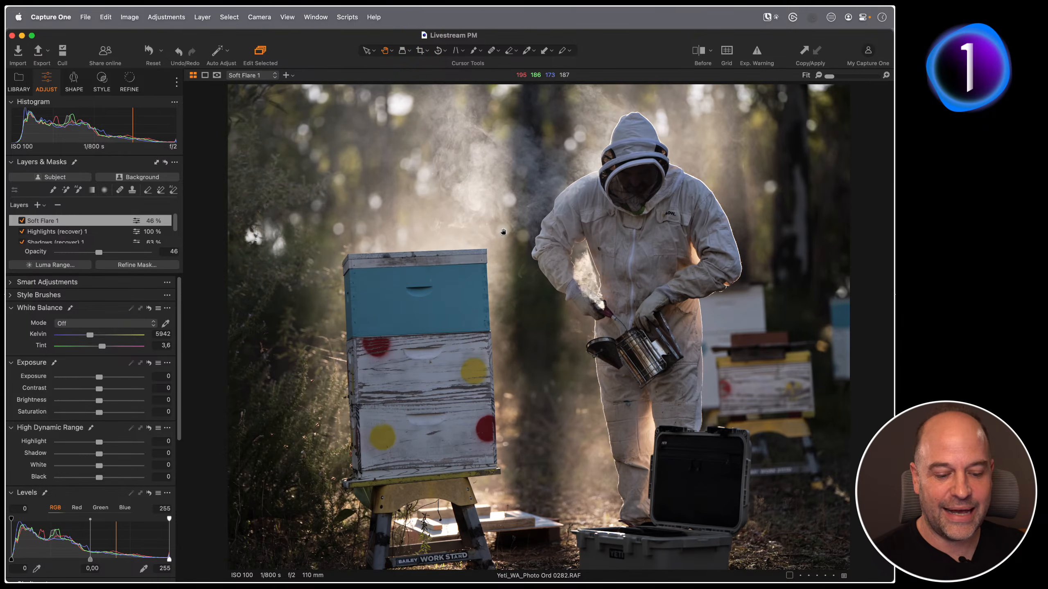
Step: Open the surfer portrait ending in 30-07-21_278.RAF from the 2022 folder and display its adjustment tools
{"action": "key", "text": "super+alt+v"}
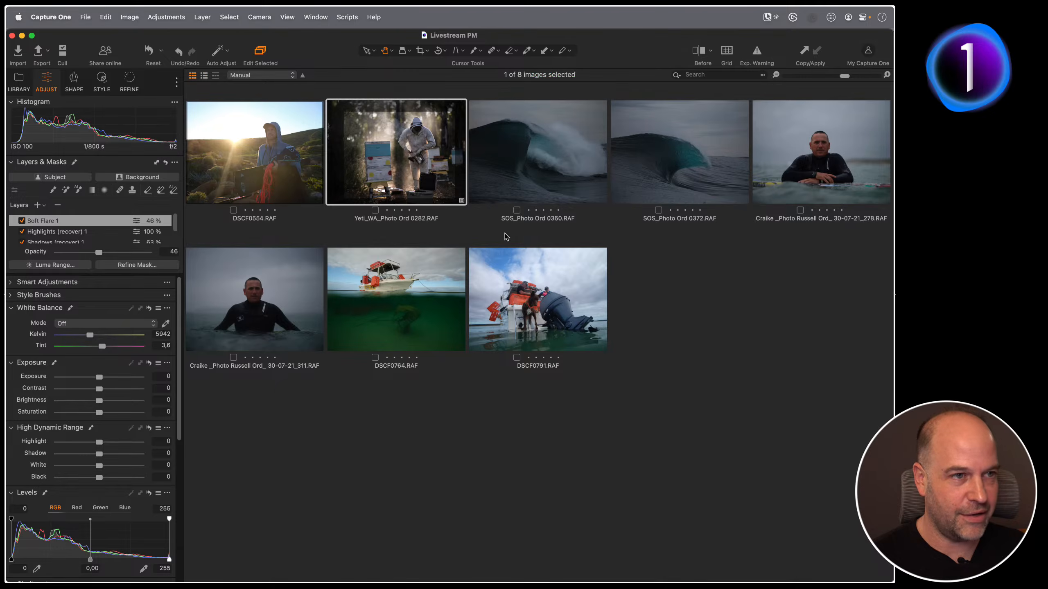
{"action": "key", "text": "super+alt+v"}
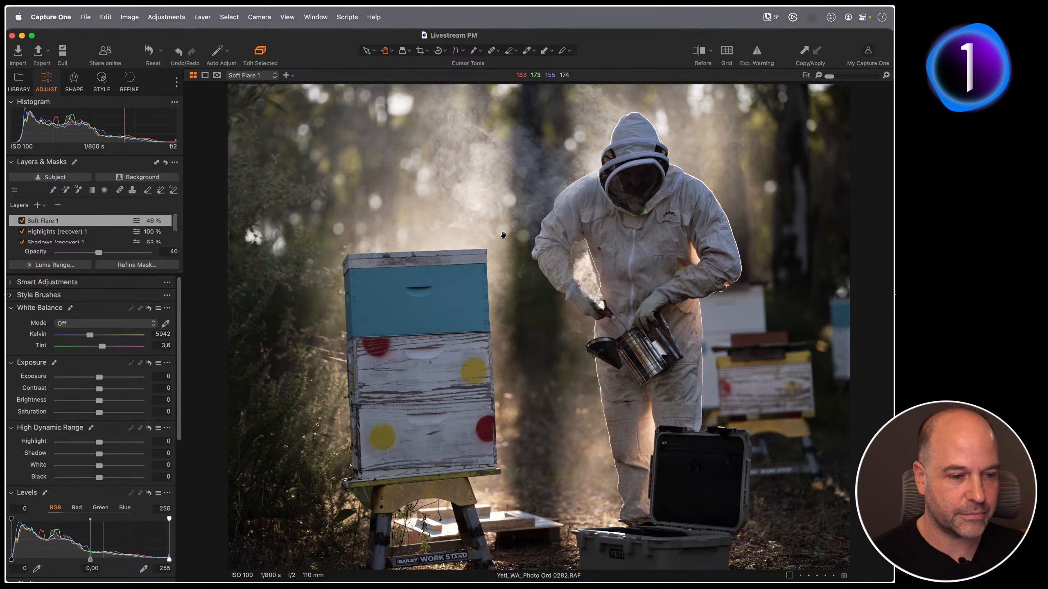
{"action": "left_click", "coordinate": [20, 88]}
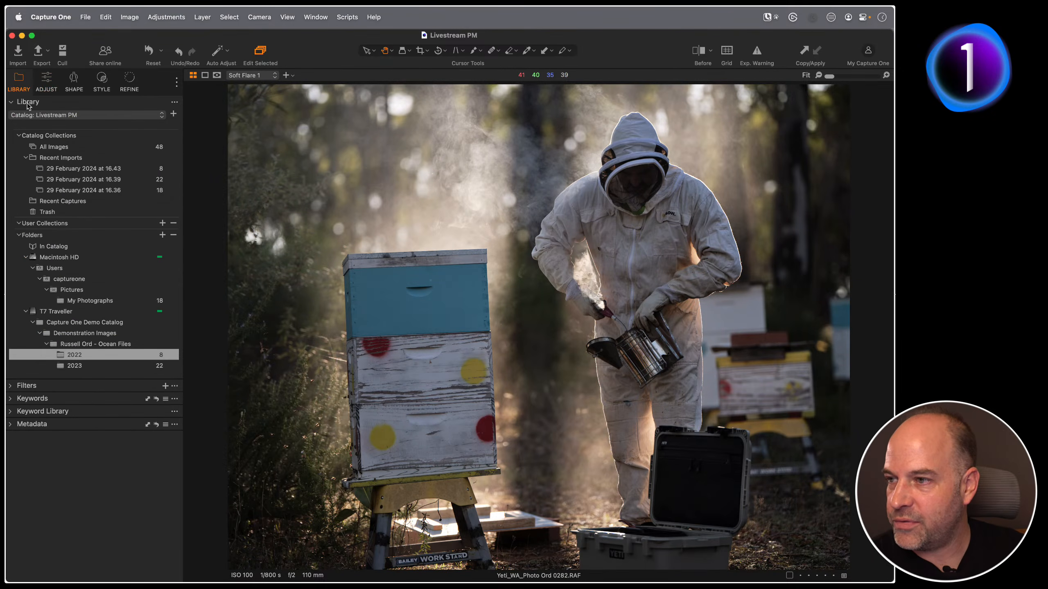
{"action": "key", "text": "super+alt+v"}
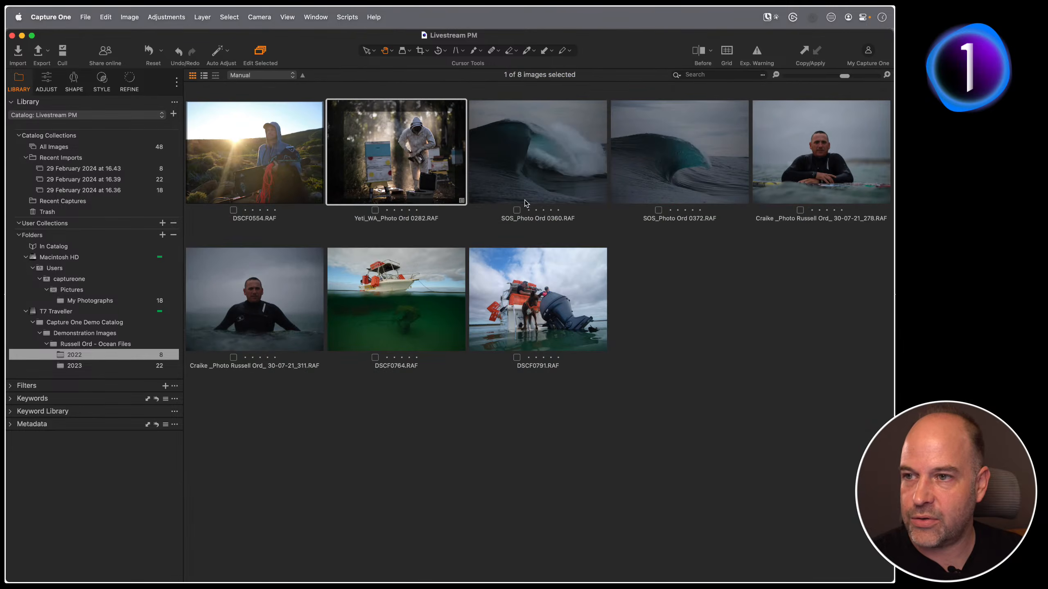
{"action": "double_click", "coordinate": [852, 159]}
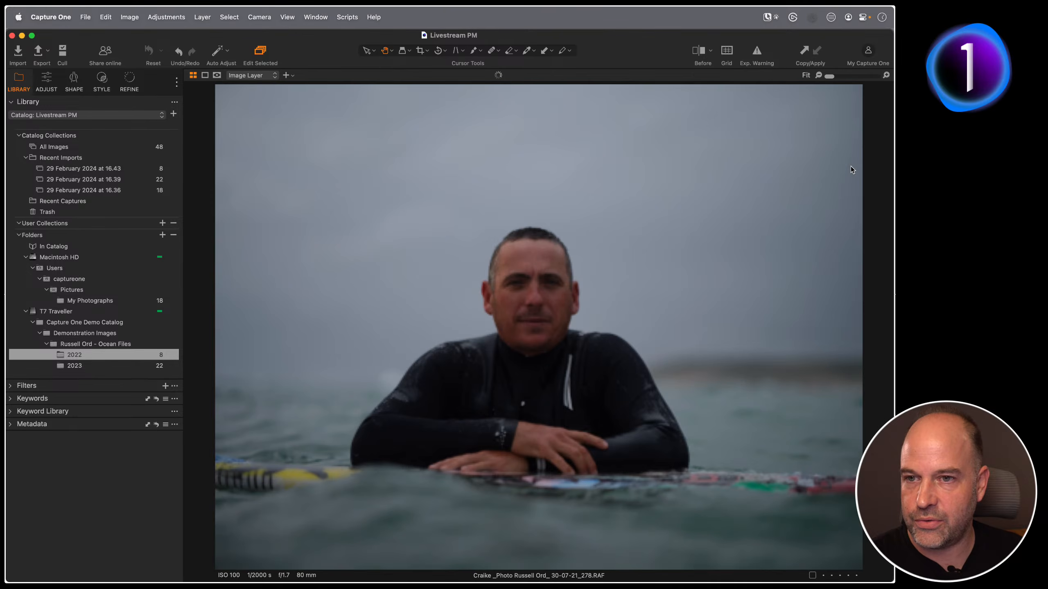
{"action": "left_click", "coordinate": [46, 82]}
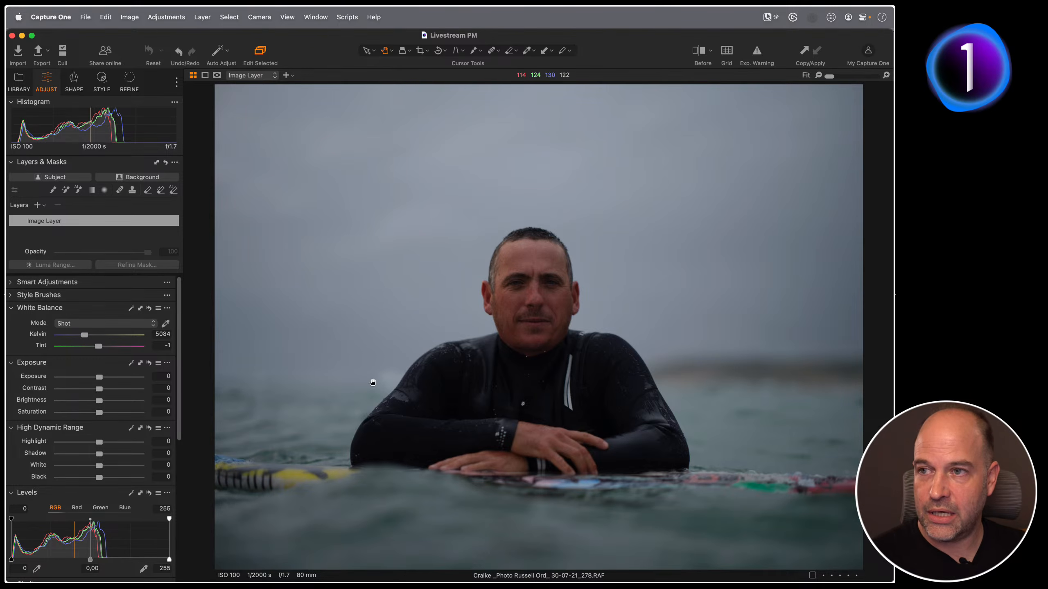
Step: Crop the surfer portrait tighter around the man leaning on the surfboard and apply the crop
{"action": "key", "text": "c"}
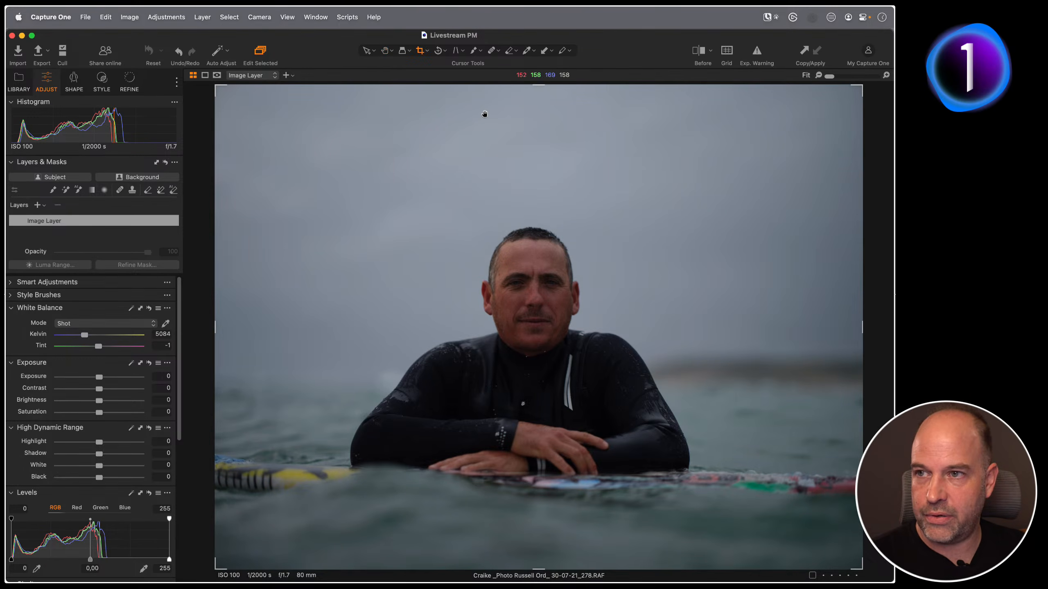
{"action": "left_click_drag", "start_coordinate": [218, 90], "coordinate": [253, 164]}
{"action": "left_click_drag", "start_coordinate": [532, 240], "coordinate": [503, 218]}
{"action": "key", "text": "h"}
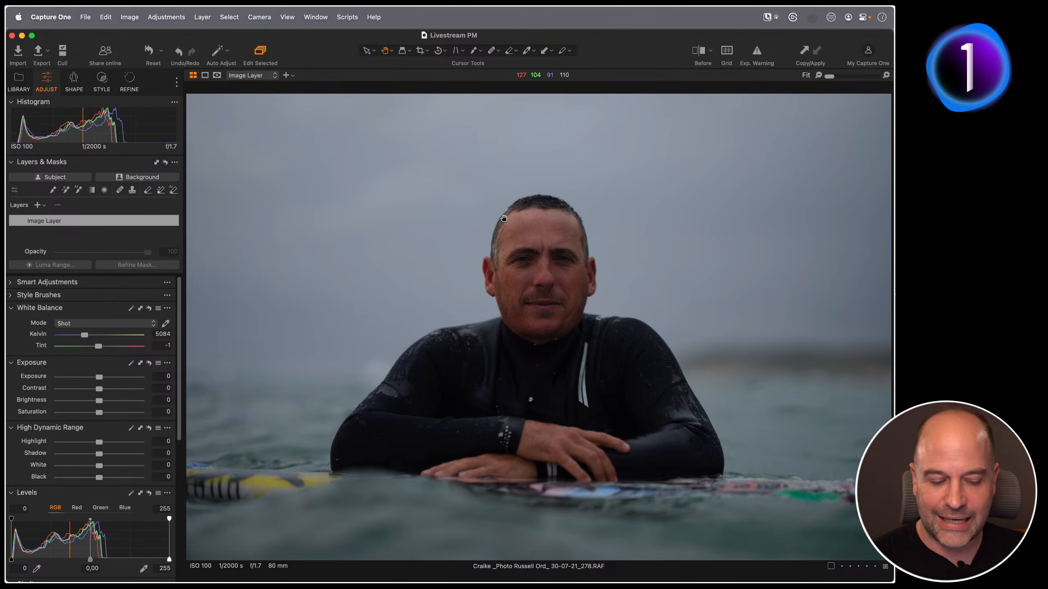
Step: Crop the surfer portrait to about 35.41 × 22.63 in around the man and apply the crop
{"action": "key", "text": "c"}
{"action": "left_click_drag", "start_coordinate": [225, 141], "coordinate": [244, 166]}
{"action": "left_click_drag", "start_coordinate": [523, 222], "coordinate": [511, 212]}
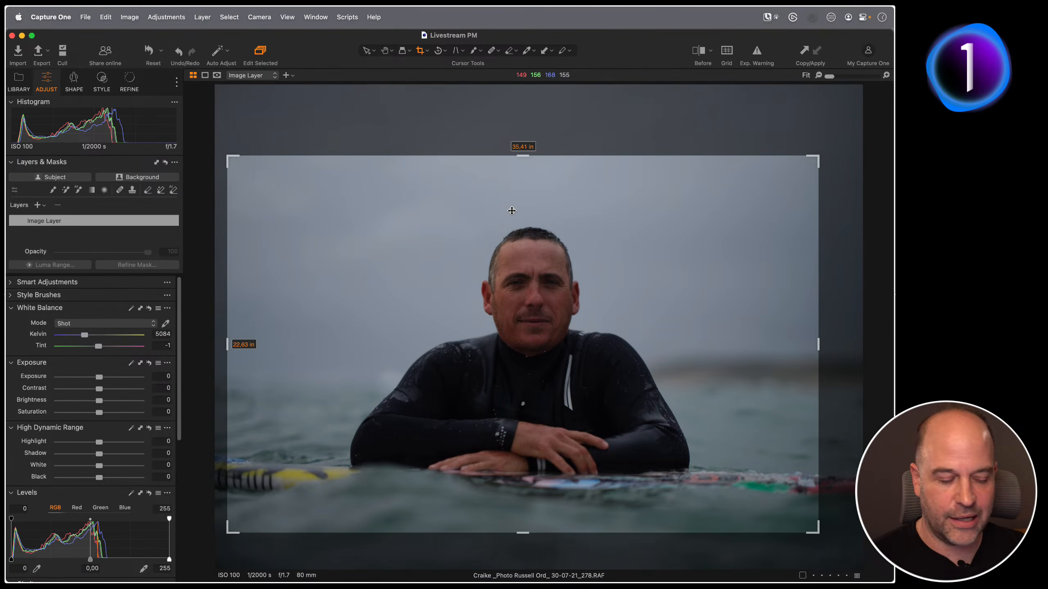
{"action": "key", "text": "h"}
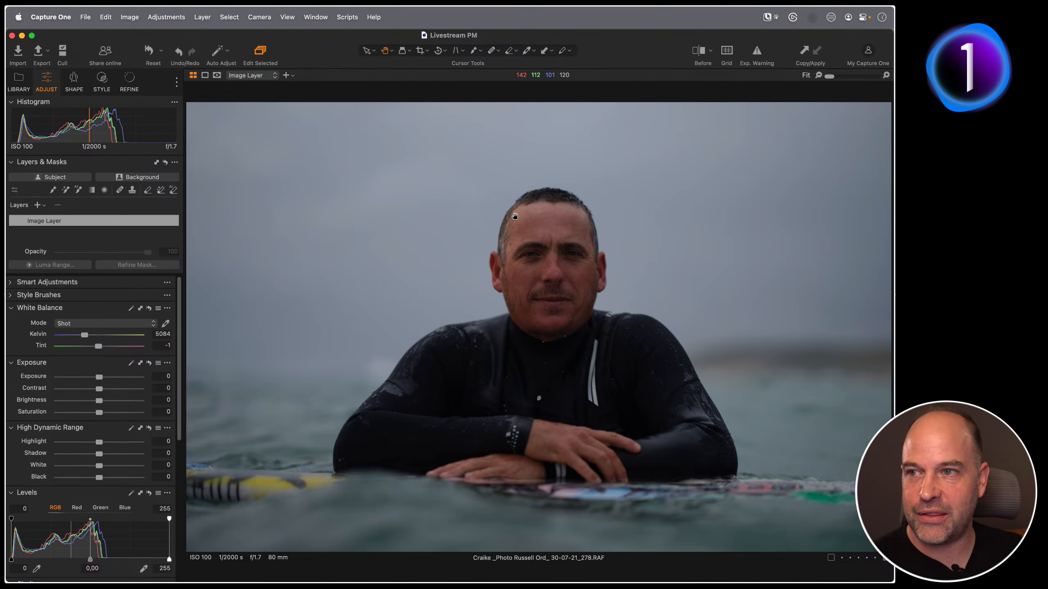
Step: Reopen the surfer portrait's crop and review the available aspect ratio options and crop settings
{"action": "left_click", "coordinate": [419, 52]}
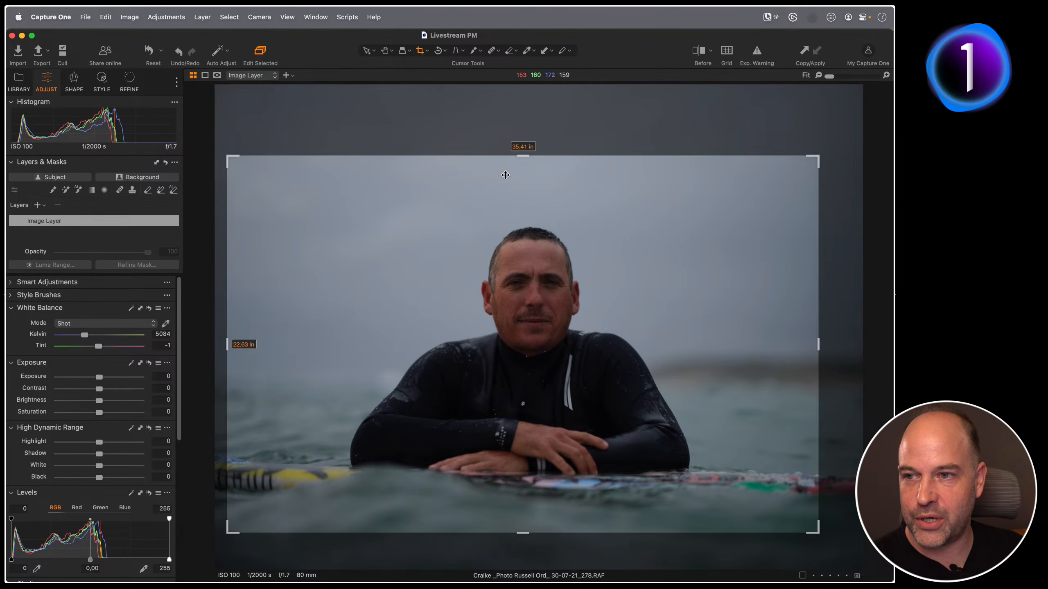
{"action": "left_click", "coordinate": [427, 52]}
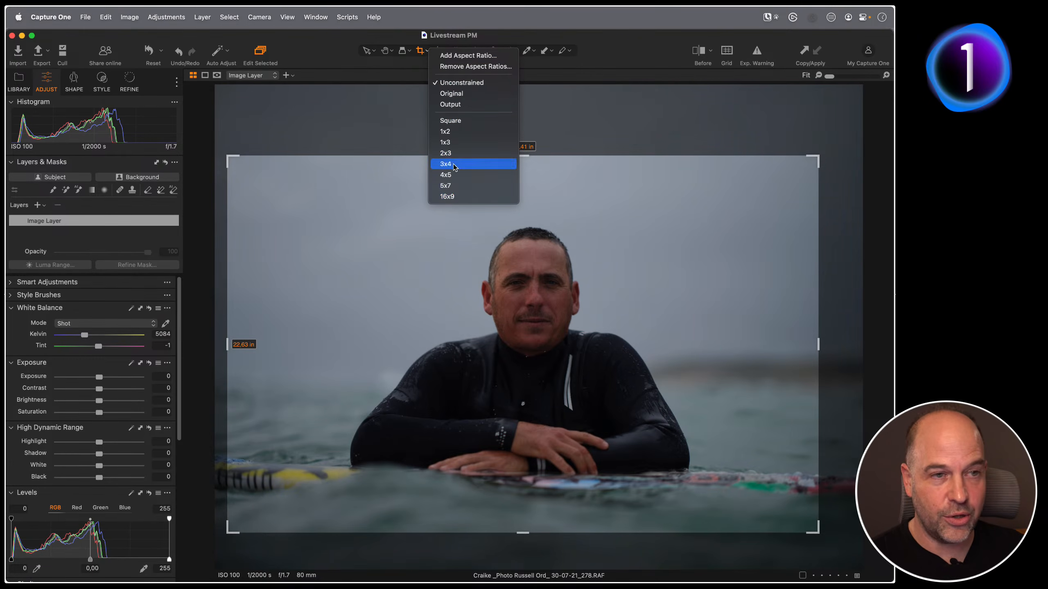
{"action": "left_click", "coordinate": [413, 224]}
{"action": "right_click", "coordinate": [449, 221]}
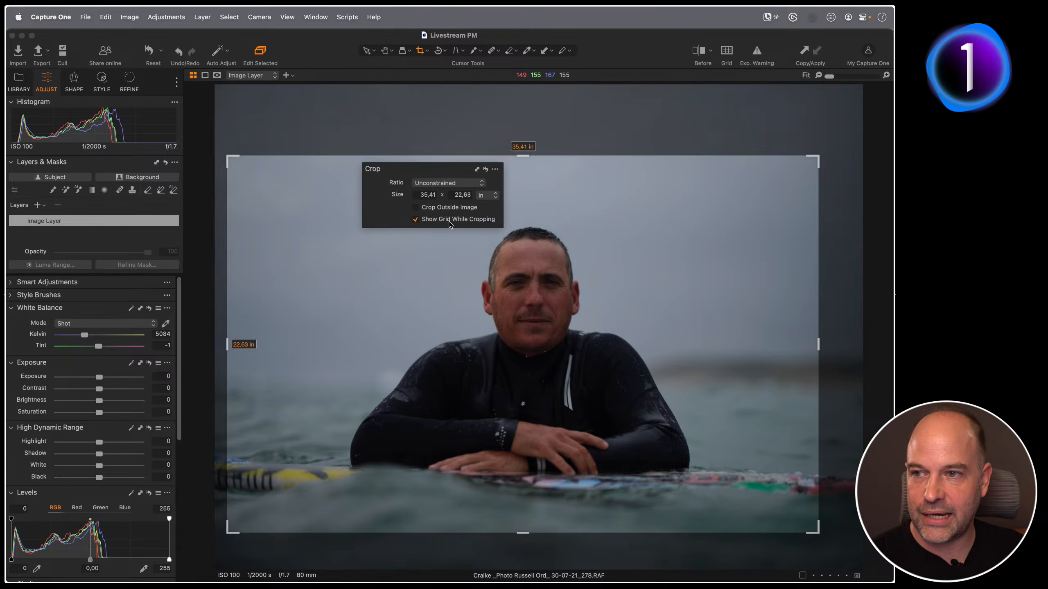
{"action": "left_click", "coordinate": [448, 185]}
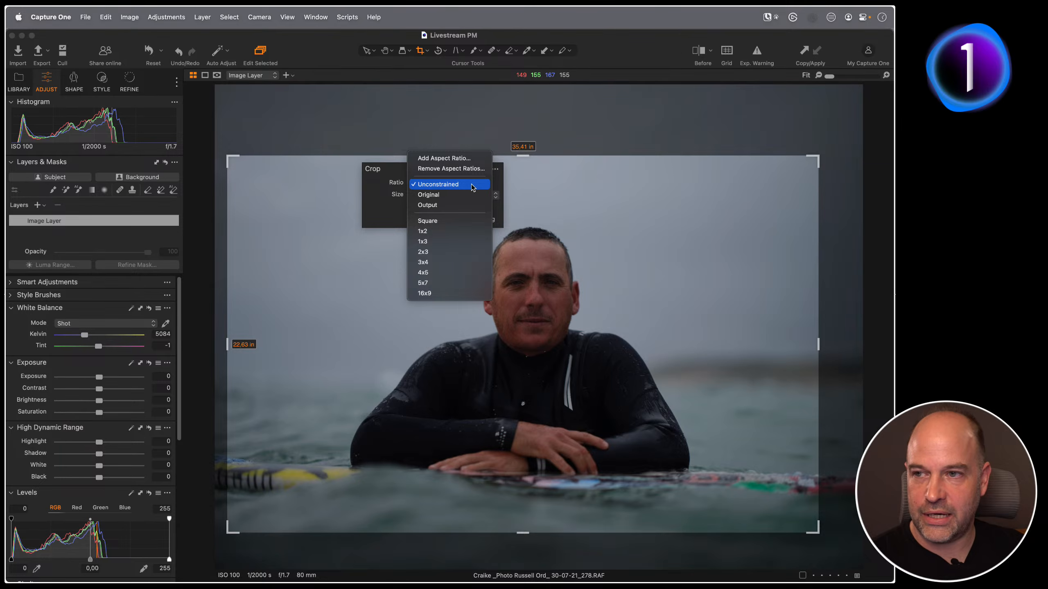
{"action": "left_click", "coordinate": [321, 187]}
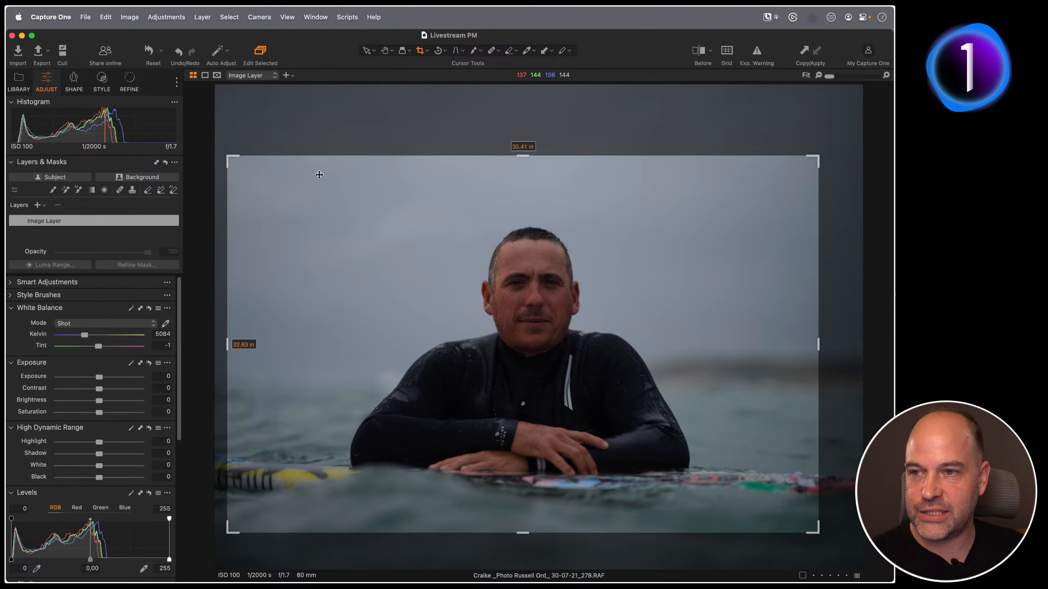
Step: Set the crop preference for aspect ratio behavior to Use variant aspect ratio
{"action": "left_click", "coordinate": [51, 17]}
{"action": "left_click", "coordinate": [66, 57]}
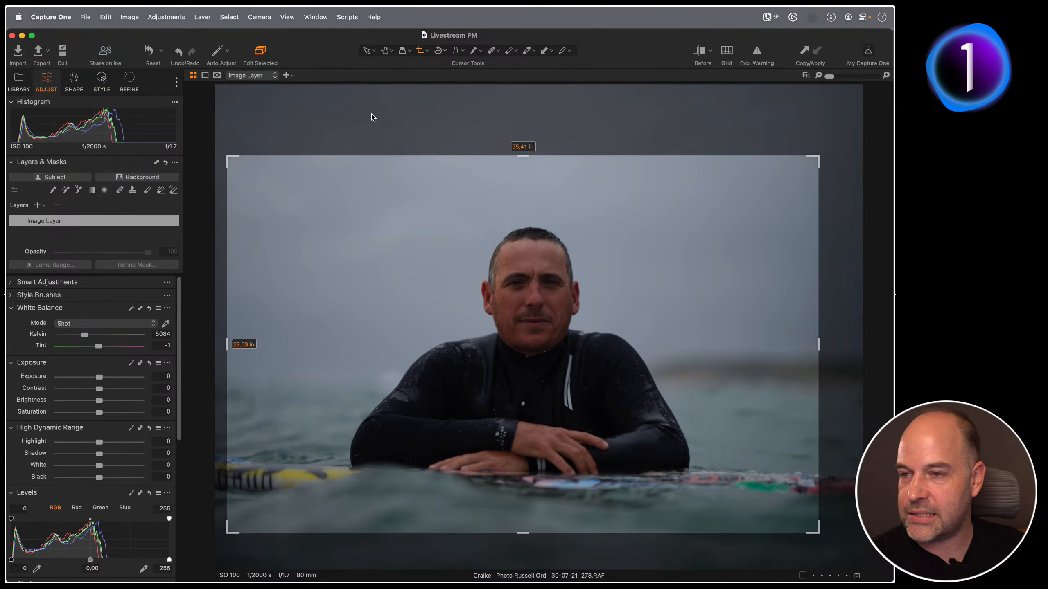
{"action": "left_click", "coordinate": [456, 140]}
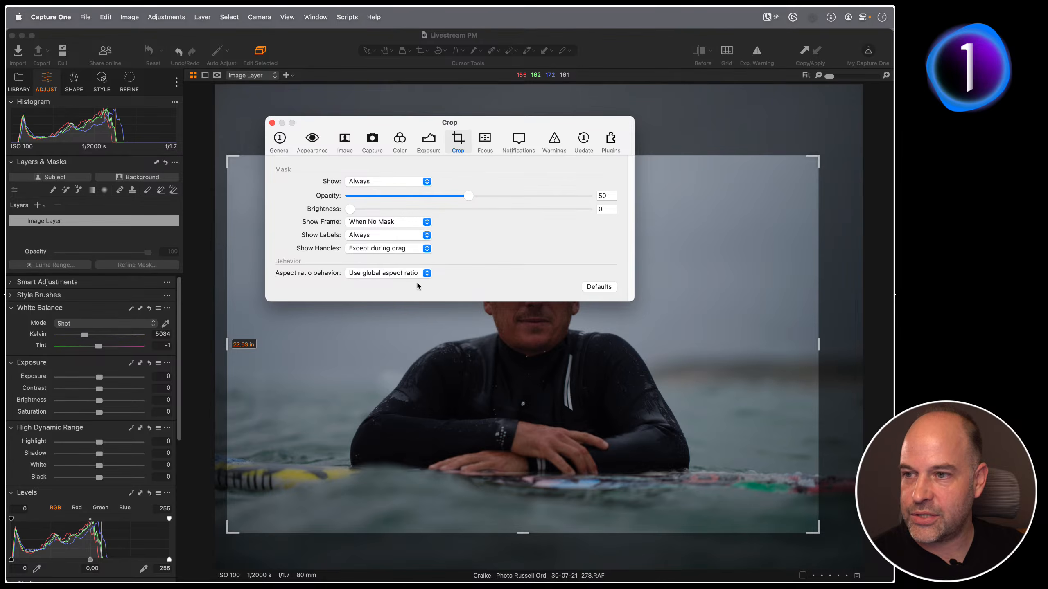
{"action": "left_click", "coordinate": [408, 273]}
{"action": "left_click", "coordinate": [387, 263]}
{"action": "left_click", "coordinate": [272, 122]}
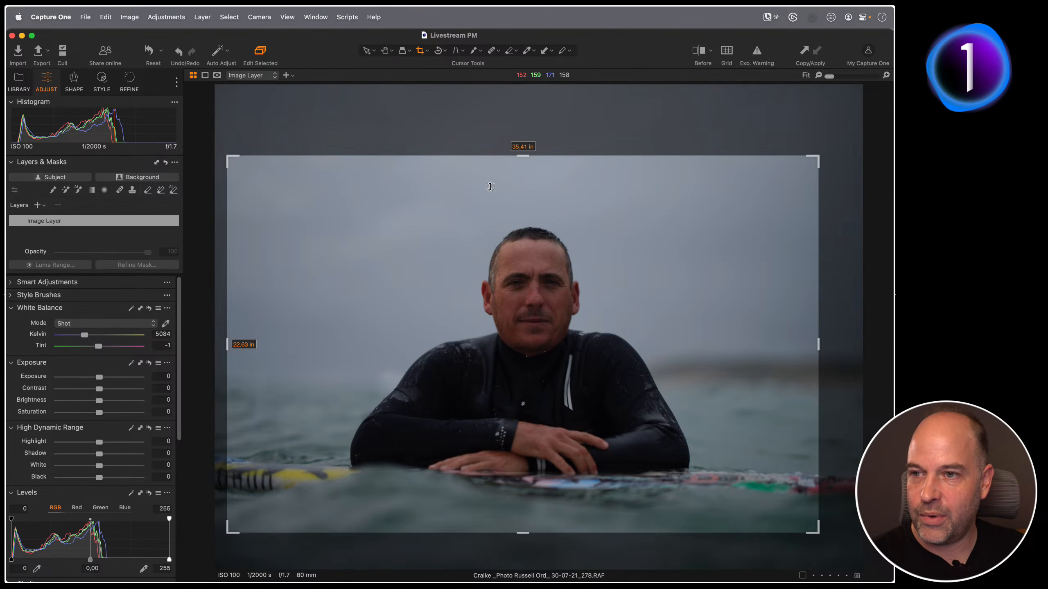
Step: Set the surfer portrait's crop ratio to Original and shrink the crop to about 31.74 × 23.81 in
{"action": "right_click", "coordinate": [479, 156]}
{"action": "left_click", "coordinate": [470, 138]}
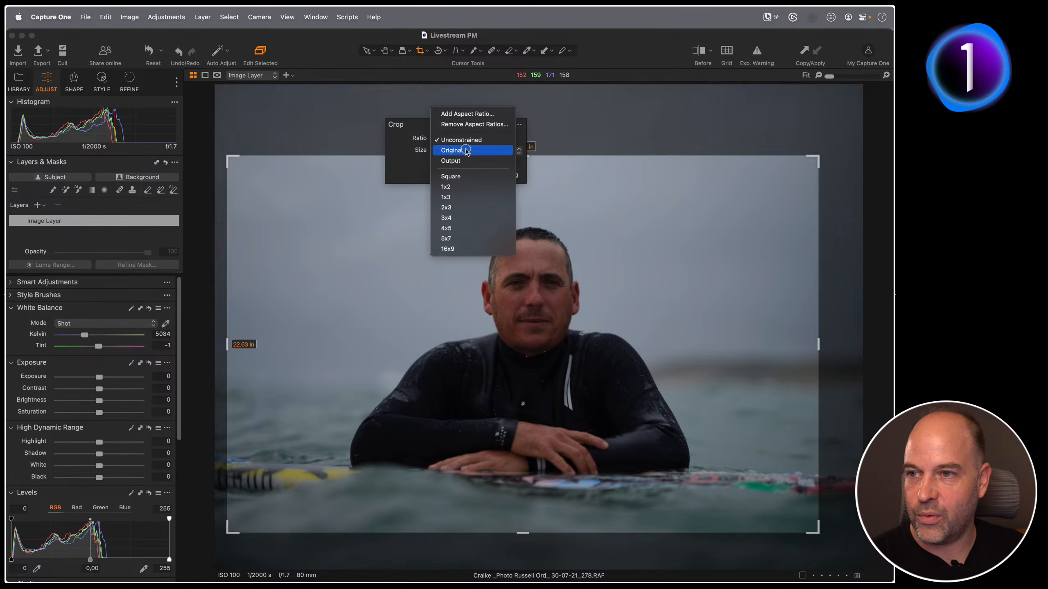
{"action": "left_click", "coordinate": [468, 145]}
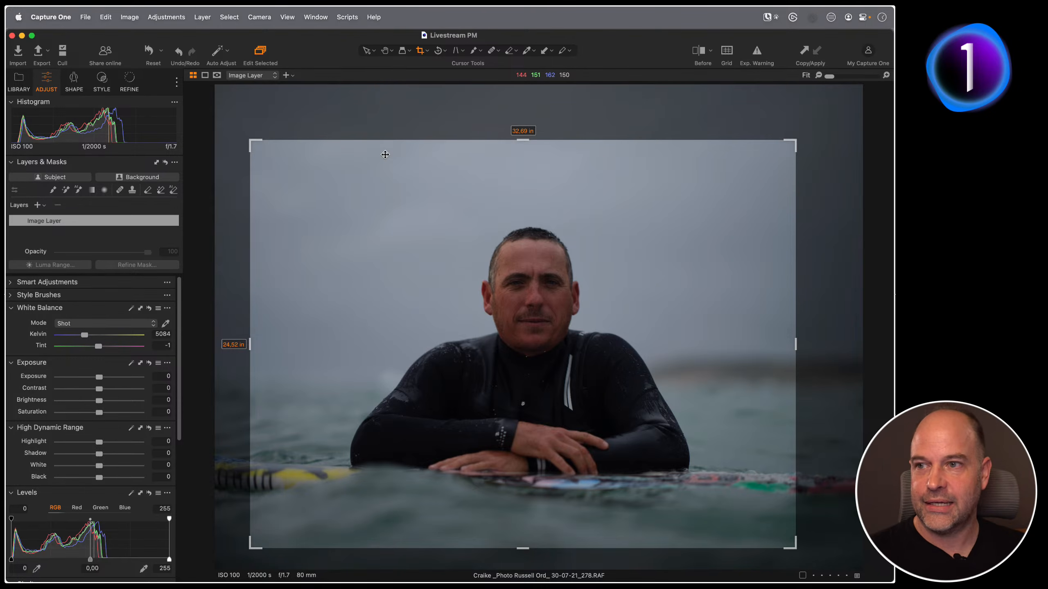
{"action": "mouse_move", "coordinate": [251, 149]}
{"action": "left_mouse_down"}
{"action": "mouse_move", "coordinate": [277, 162]}
{"action": "mouse_move", "coordinate": [381, 168]}
{"action": "mouse_move", "coordinate": [267, 154]}
{"action": "left_mouse_up"}
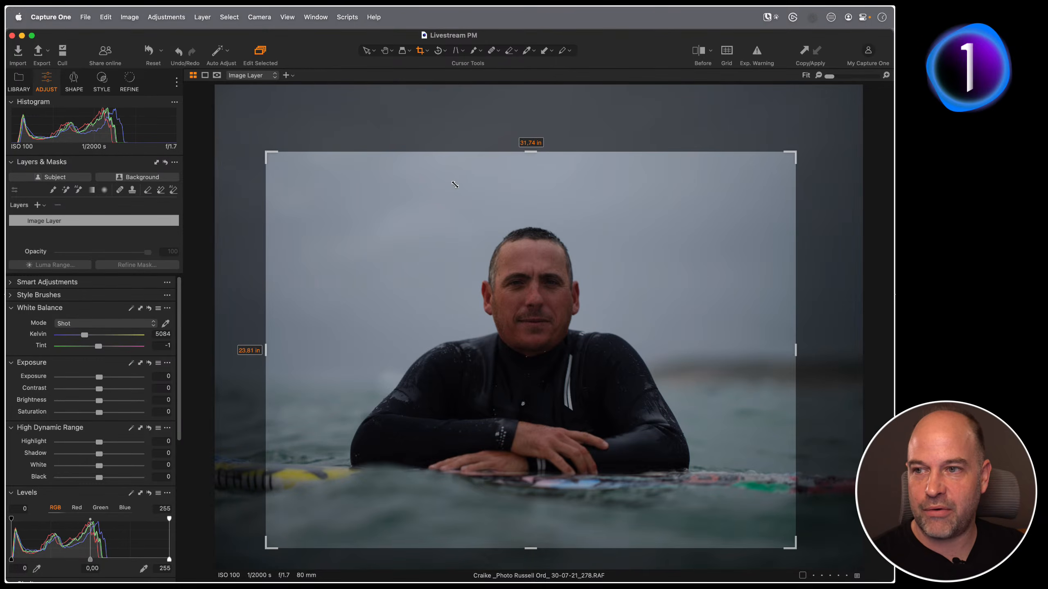
Step: Check which aspect ratio the resized surfer crop uses, keeping Original
{"action": "right_click", "coordinate": [454, 184]}
{"action": "left_click", "coordinate": [485, 209]}
{"action": "right_click", "coordinate": [453, 179]}
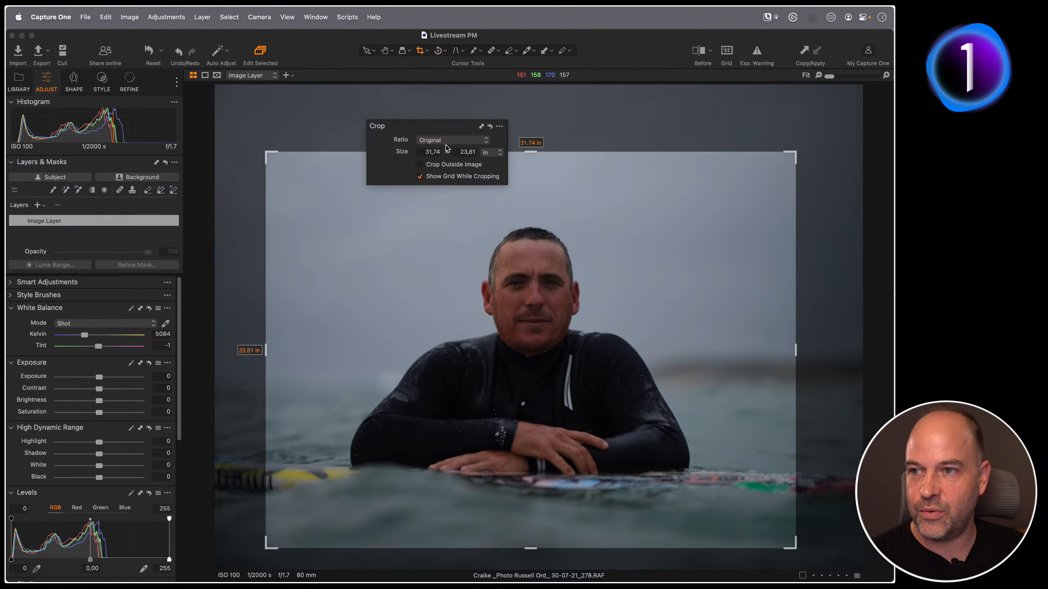
{"action": "left_click", "coordinate": [445, 140]}
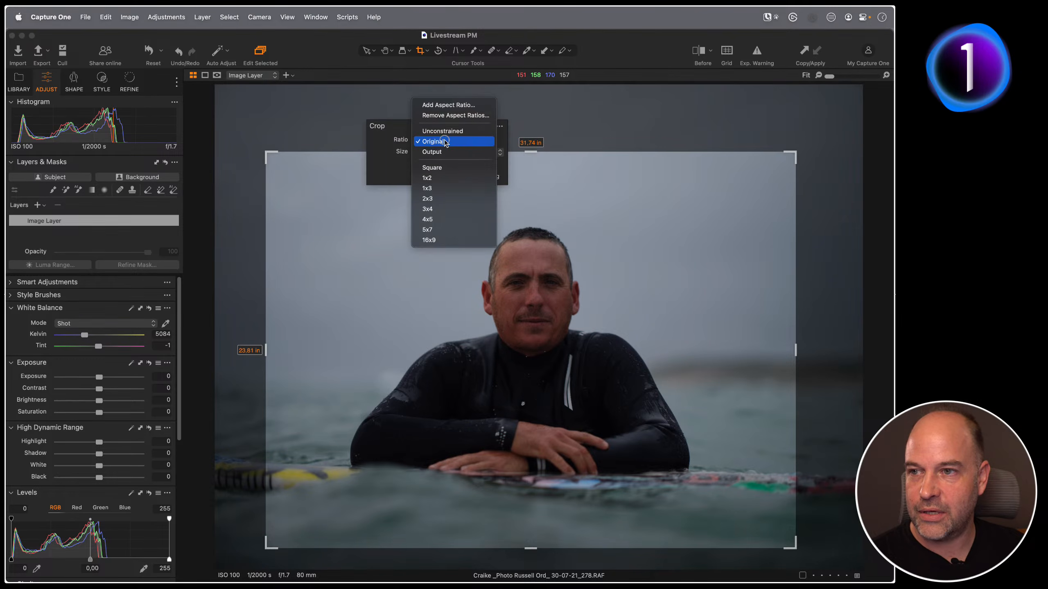
{"action": "left_click", "coordinate": [473, 142]}
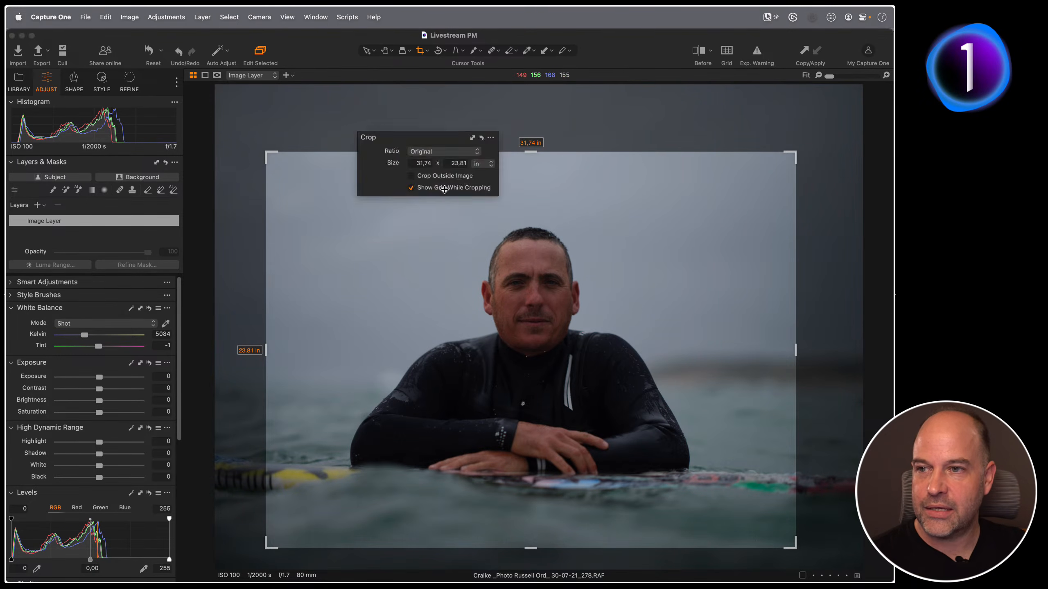
Step: Set the surfer portrait's crop ratio to 4x5, reduce the crop to about 30.12 × 24.10 in and apply it
{"action": "right_click", "coordinate": [436, 183]}
{"action": "left_click", "coordinate": [426, 148]}
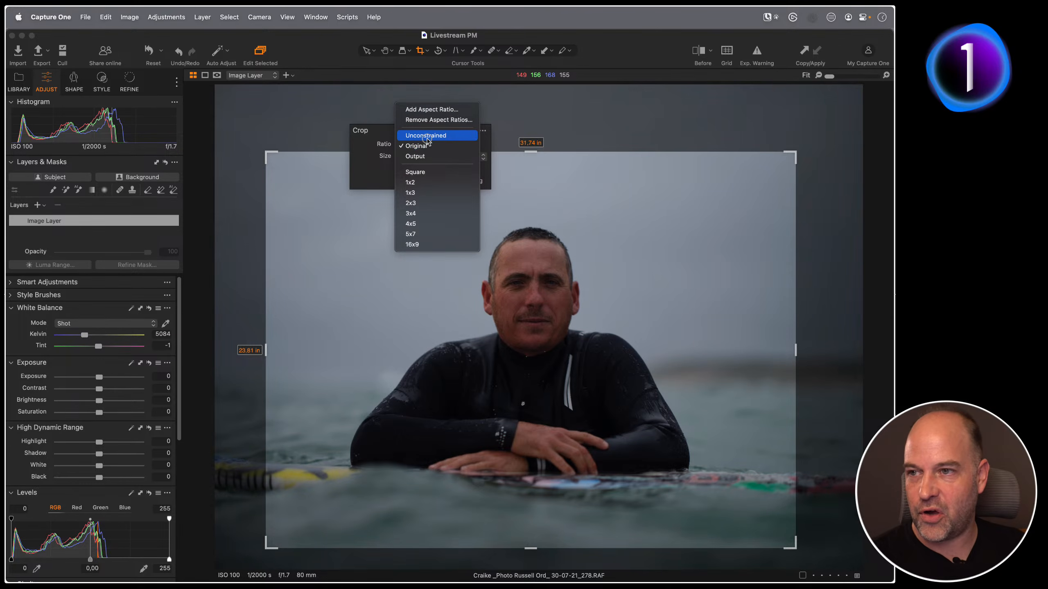
{"action": "left_click", "coordinate": [411, 223]}
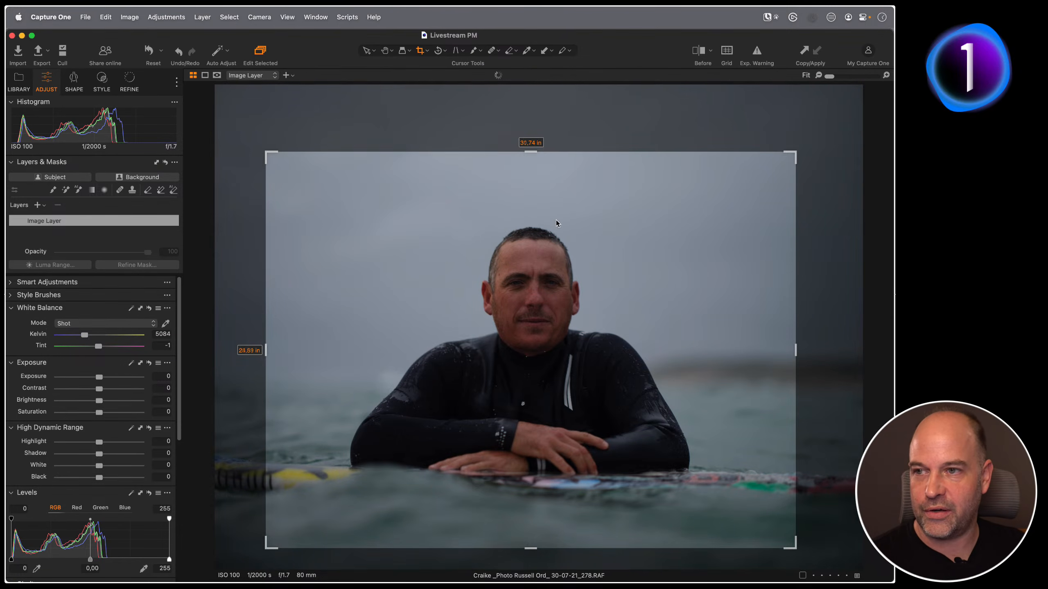
{"action": "left_click_drag", "start_coordinate": [331, 163], "coordinate": [444, 201]}
{"action": "key", "text": "h"}
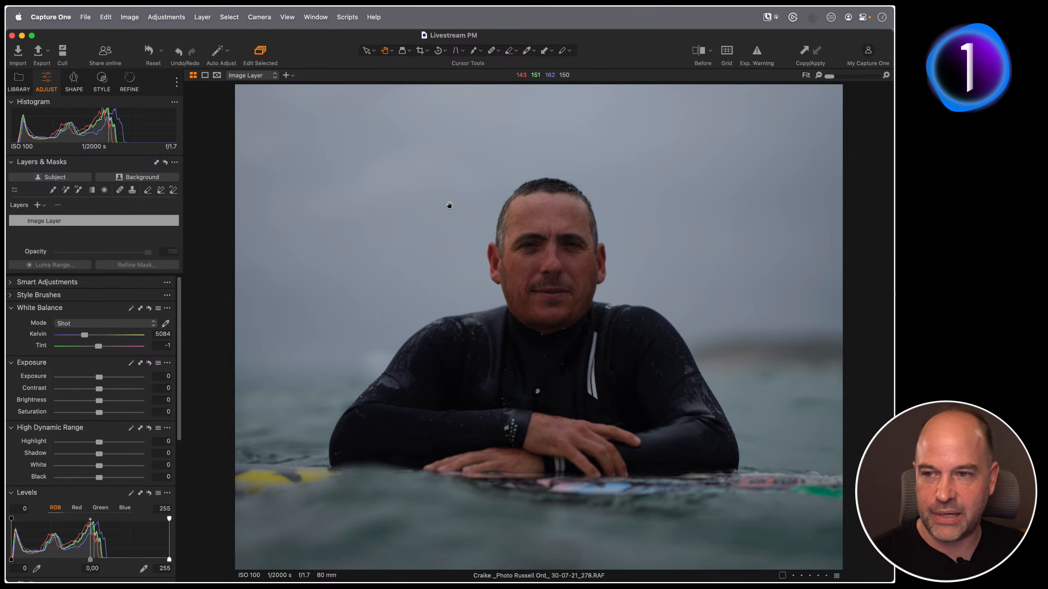
Step: Show the image browser and crop the wave image ending in 0372.RAF to about 32.57 × 24.43 in
{"action": "key", "text": "super+b"}
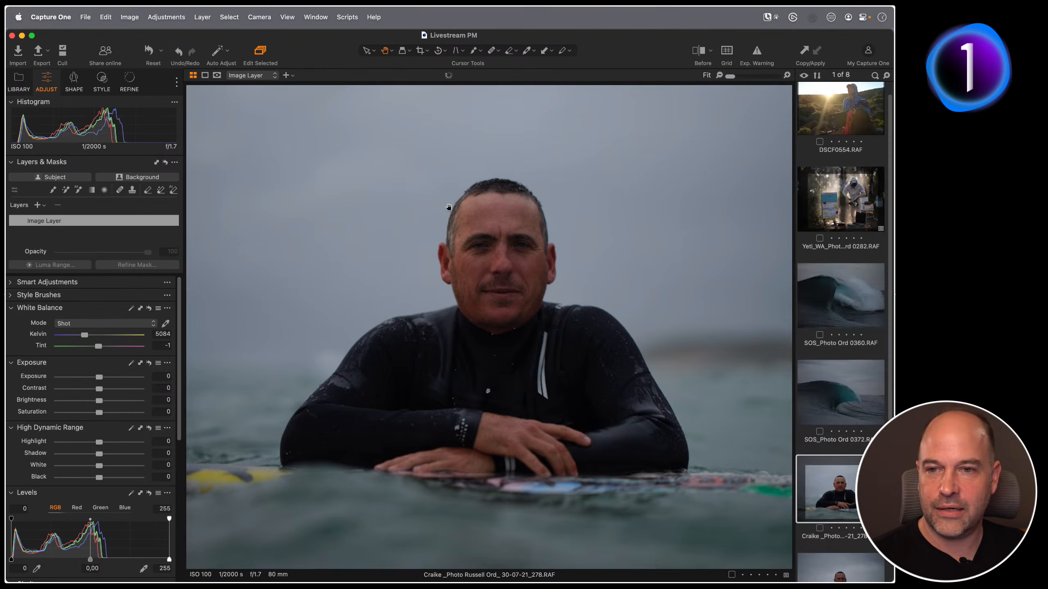
{"action": "left_click", "coordinate": [835, 381]}
{"action": "key", "text": "c"}
{"action": "left_click_drag", "start_coordinate": [186, 101], "coordinate": [283, 173]}
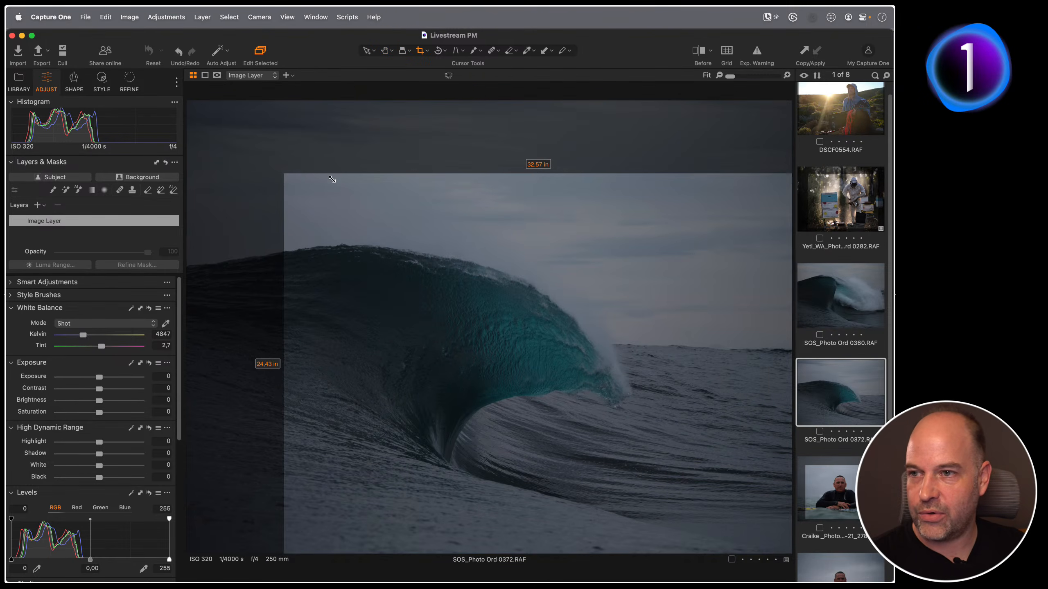
Step: Set the 0372.RAF wave image's crop ratio to 4x5 and reposition the crop over the wave
{"action": "right_click", "coordinate": [423, 197]}
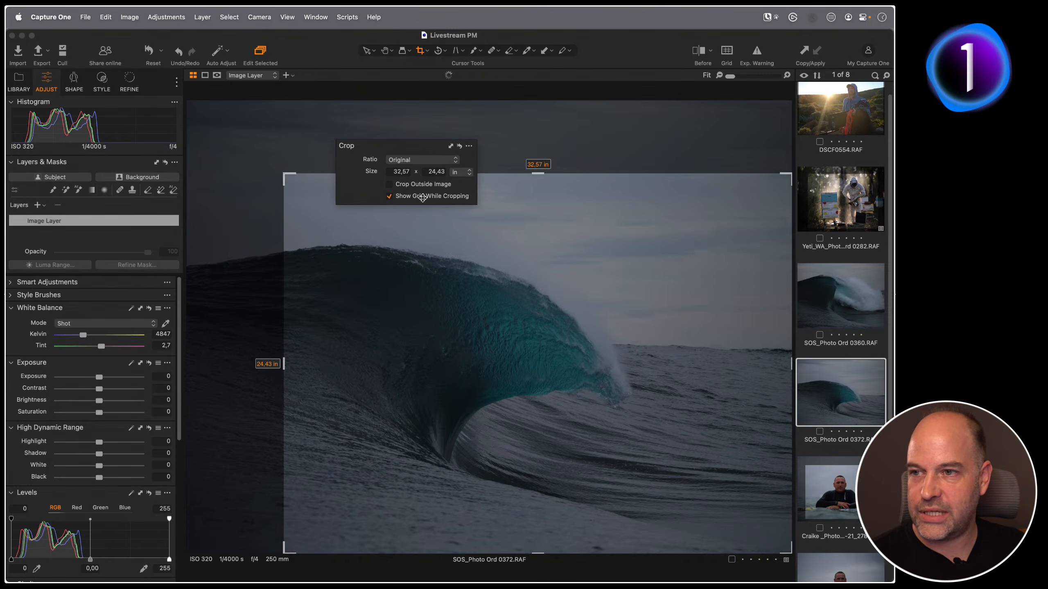
{"action": "left_click", "coordinate": [428, 162]}
{"action": "left_click", "coordinate": [412, 240]}
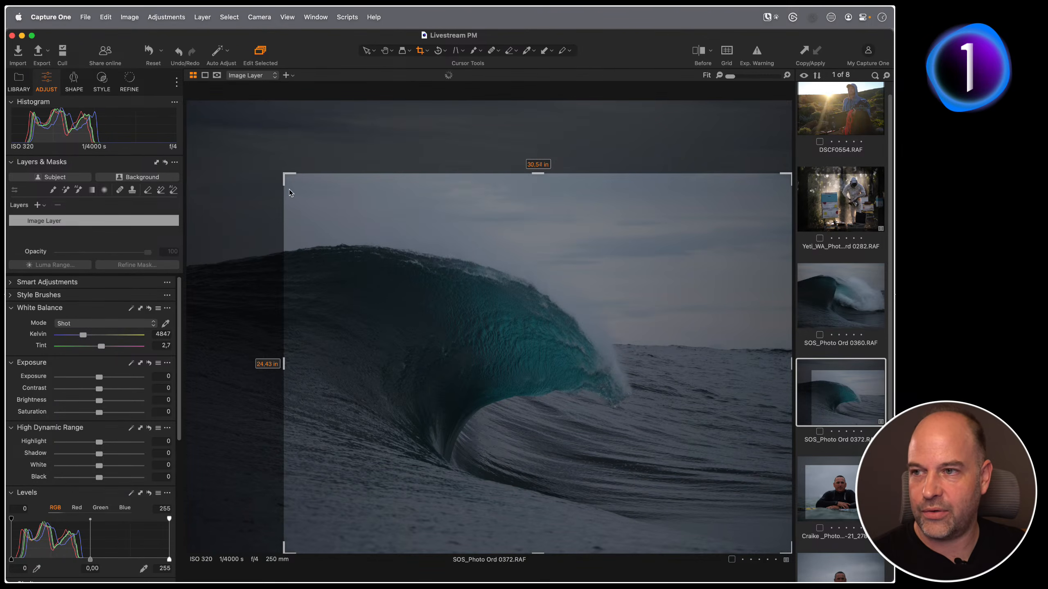
{"action": "left_click_drag", "start_coordinate": [517, 255], "coordinate": [457, 236]}
Step: View the crop on the surfer portrait and on the uncropped wave image ending in 0360.RAF, including its crop settings
{"action": "key", "text": "Down"}
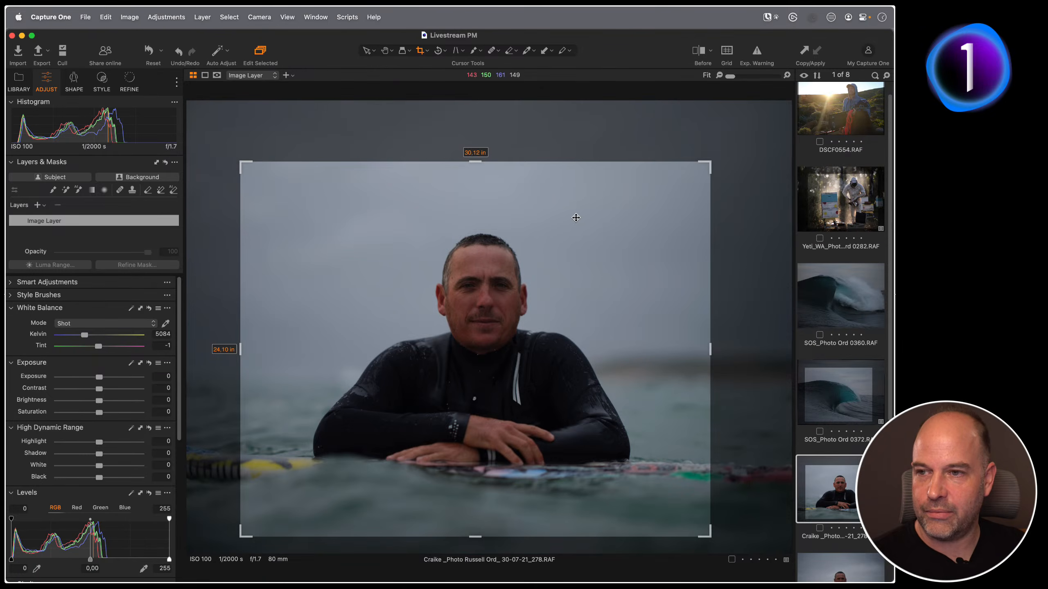
{"action": "scroll", "coordinate": [828, 387], "scroll_direction": "down", "scroll_amount": 2}
{"action": "left_click", "coordinate": [802, 225]}
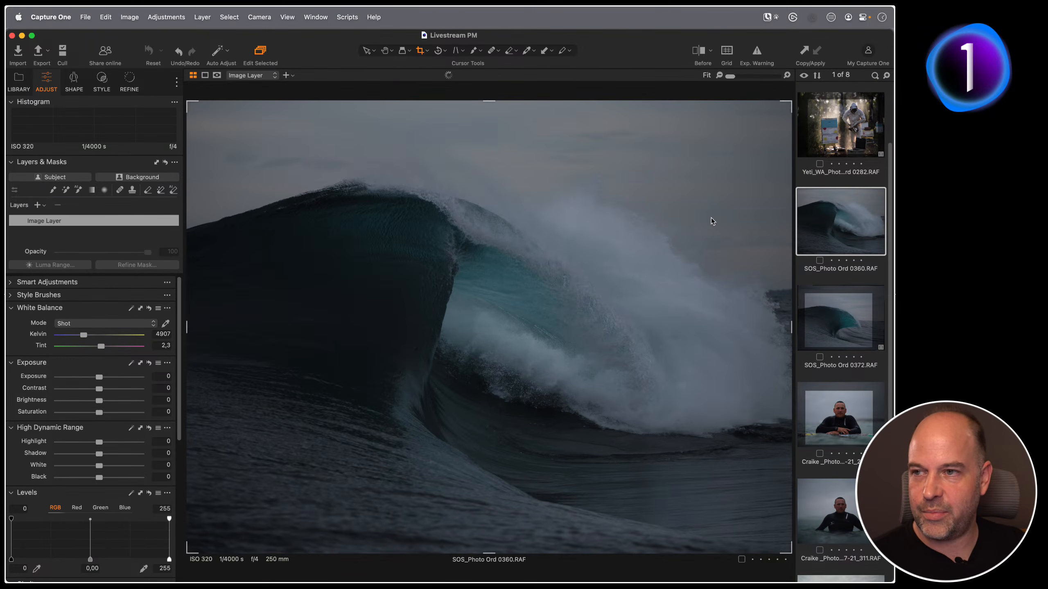
{"action": "right_click", "coordinate": [352, 184]}
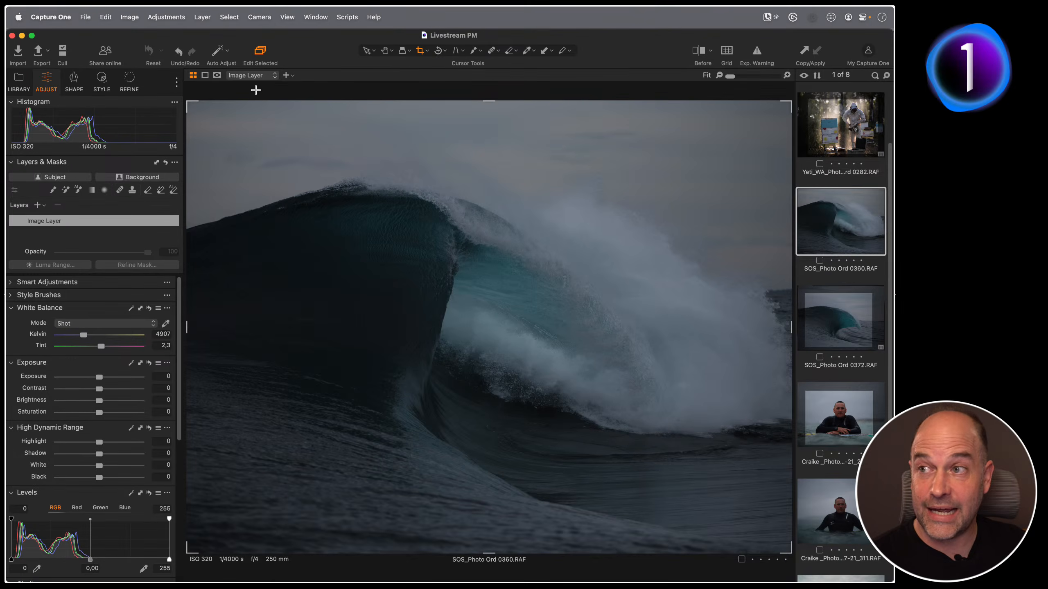
Step: Switch the crop preference to Use global aspect ratio and back to Use variant aspect ratio
{"action": "left_click", "coordinate": [69, 17]}
{"action": "left_click", "coordinate": [53, 52]}
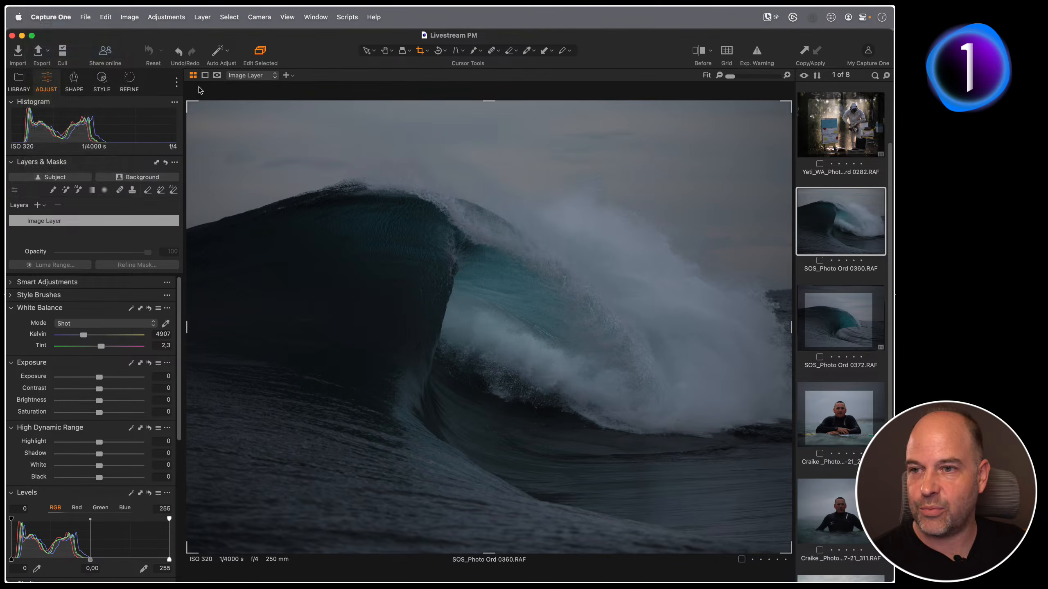
{"action": "left_click", "coordinate": [384, 277]}
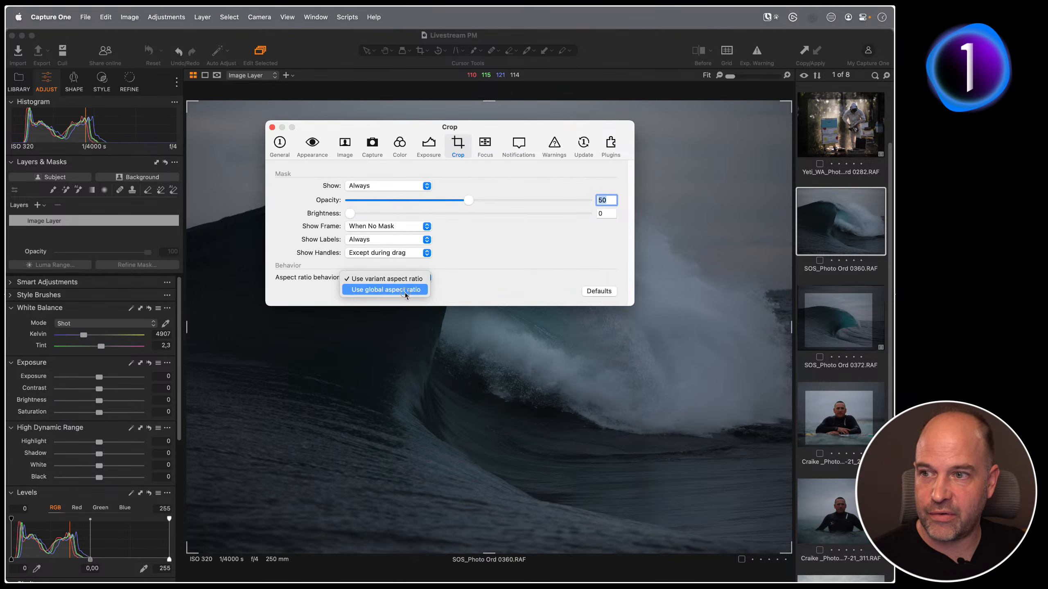
{"action": "left_click", "coordinate": [404, 292]}
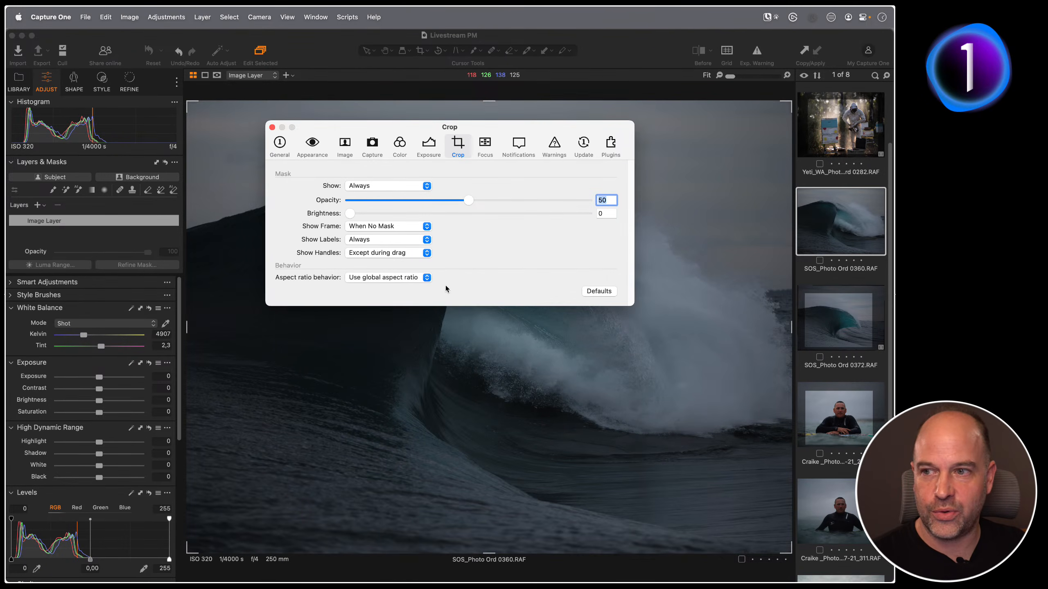
{"action": "left_click", "coordinate": [402, 278]}
{"action": "left_click", "coordinate": [399, 269]}
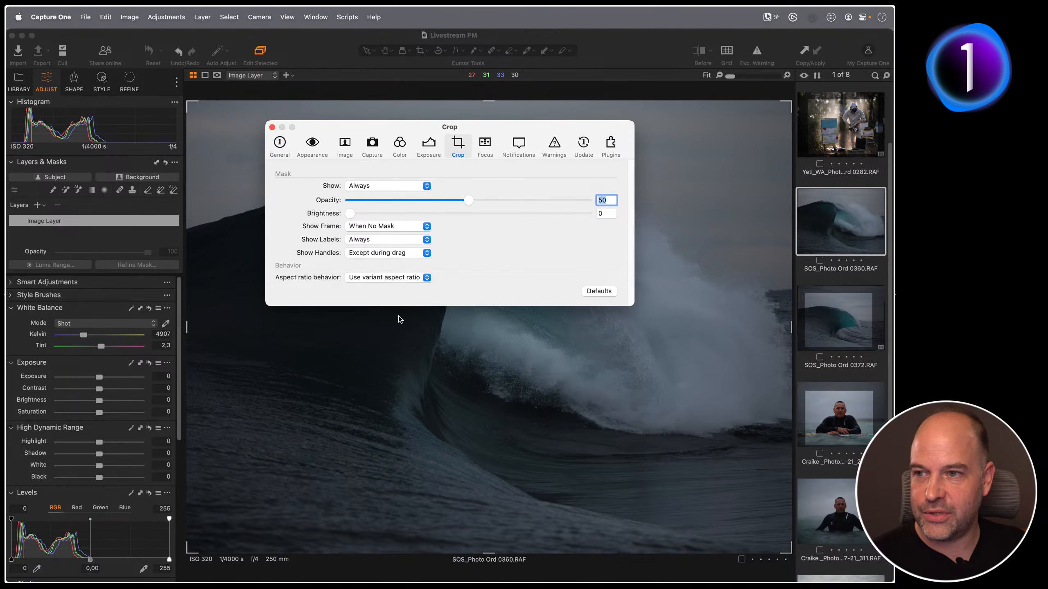
{"action": "left_click", "coordinate": [272, 128]}
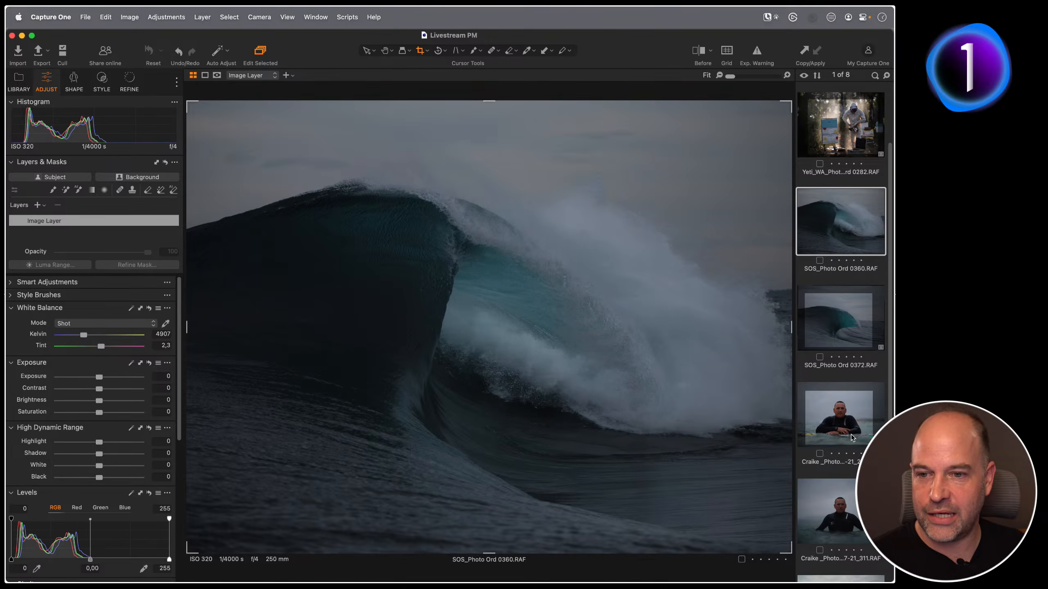
Step: Set the surfer portrait's crop ratio to Unconstrained and enlarge the crop to about 32.21 × 24.92 in
{"action": "left_click", "coordinate": [836, 418]}
{"action": "right_click", "coordinate": [364, 219]}
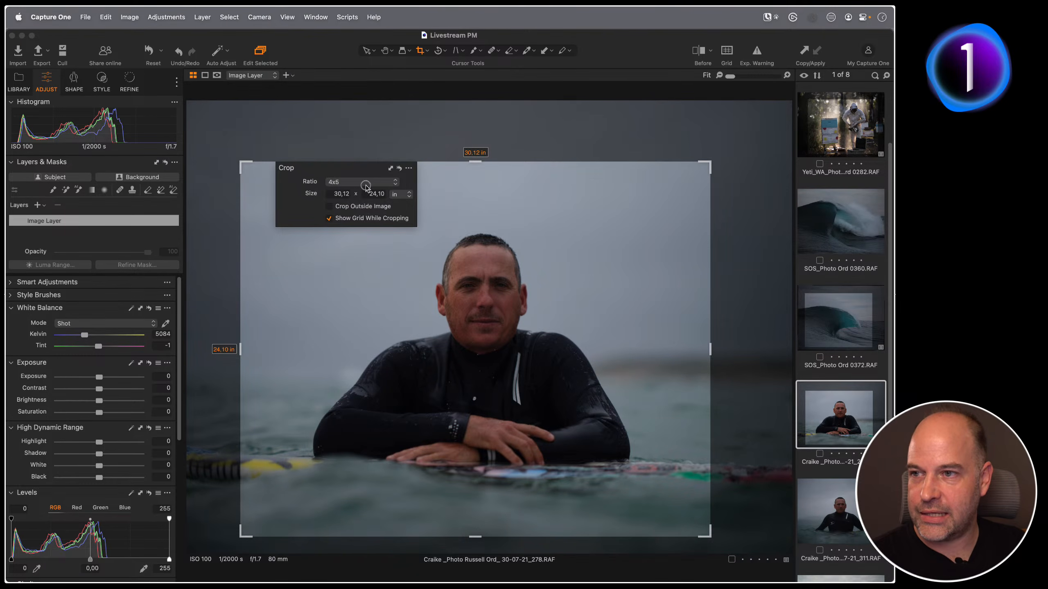
{"action": "left_click", "coordinate": [363, 182]}
{"action": "left_click", "coordinate": [350, 95]}
{"action": "left_click_drag", "start_coordinate": [246, 166], "coordinate": [219, 144]}
Step: Open the boat image DSCF0764.RAF and display its crop settings to check the aspect ratio
{"action": "scroll", "coordinate": [854, 306], "scroll_direction": "down", "scroll_amount": 3}
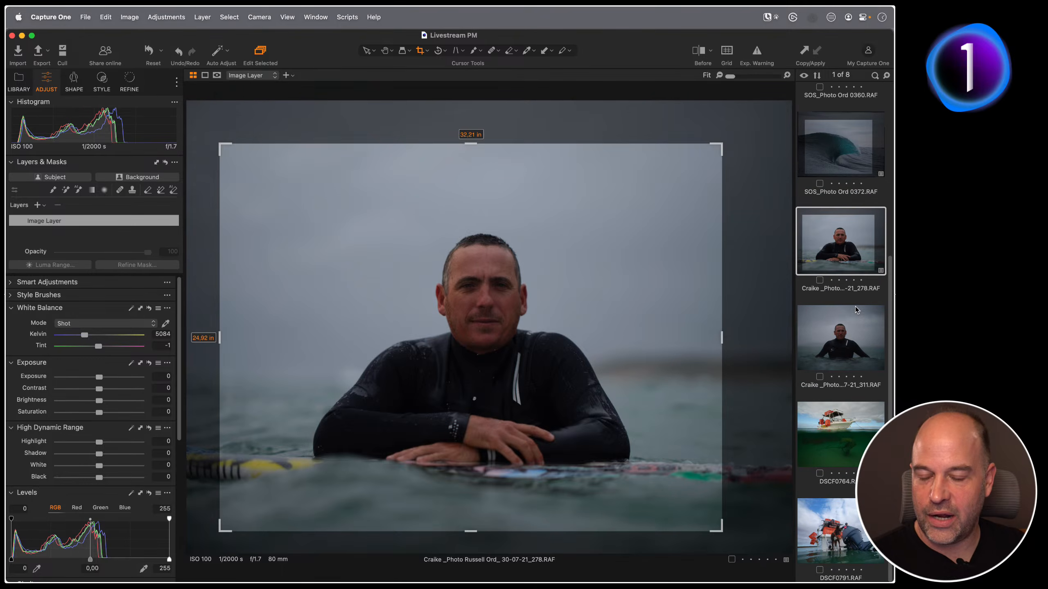
{"action": "left_click", "coordinate": [846, 336]}
{"action": "left_click", "coordinate": [837, 433]}
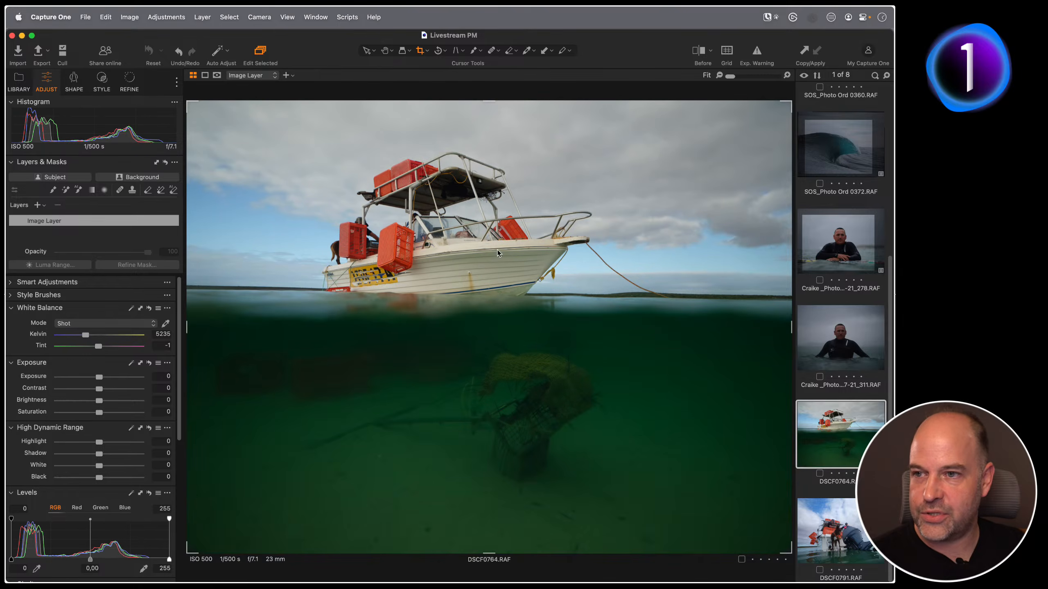
{"action": "right_click", "coordinate": [313, 152]}
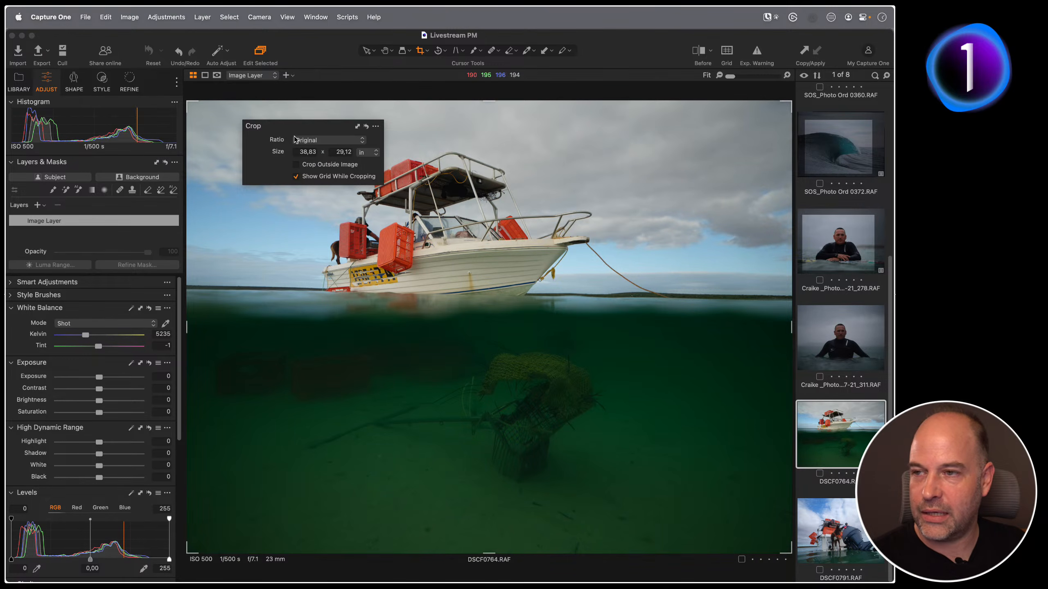
Step: Set the boat image's crop ratio to Unconstrained and change the crop preference's aspect ratio behavior to Use global aspect ratio
{"action": "left_click", "coordinate": [313, 142]}
{"action": "left_click", "coordinate": [313, 136]}
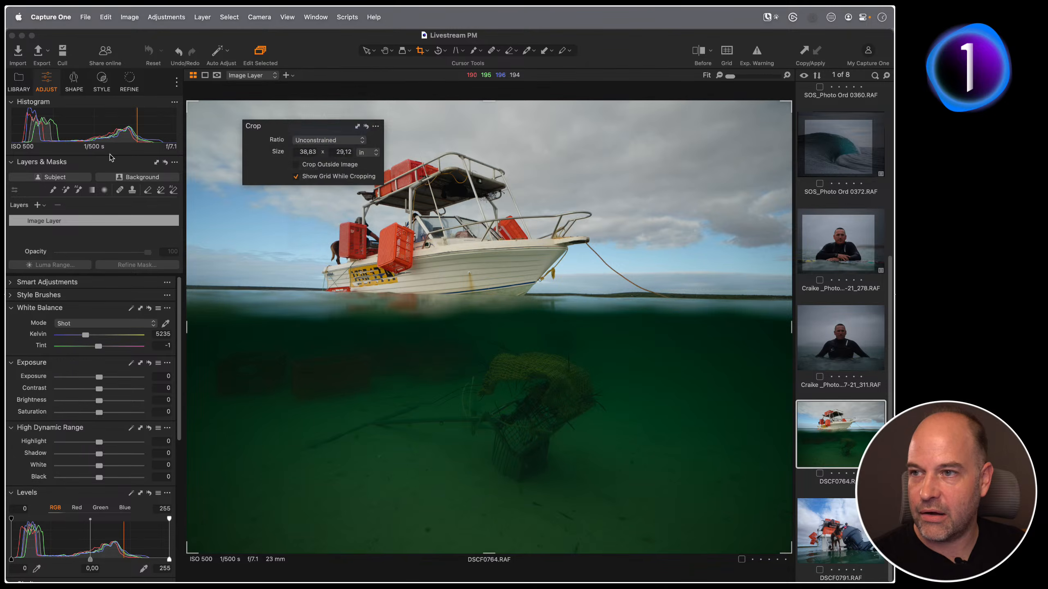
{"action": "left_click", "coordinate": [50, 17]}
{"action": "left_click", "coordinate": [65, 53]}
{"action": "left_click", "coordinate": [380, 279]}
{"action": "left_click", "coordinate": [412, 290]}
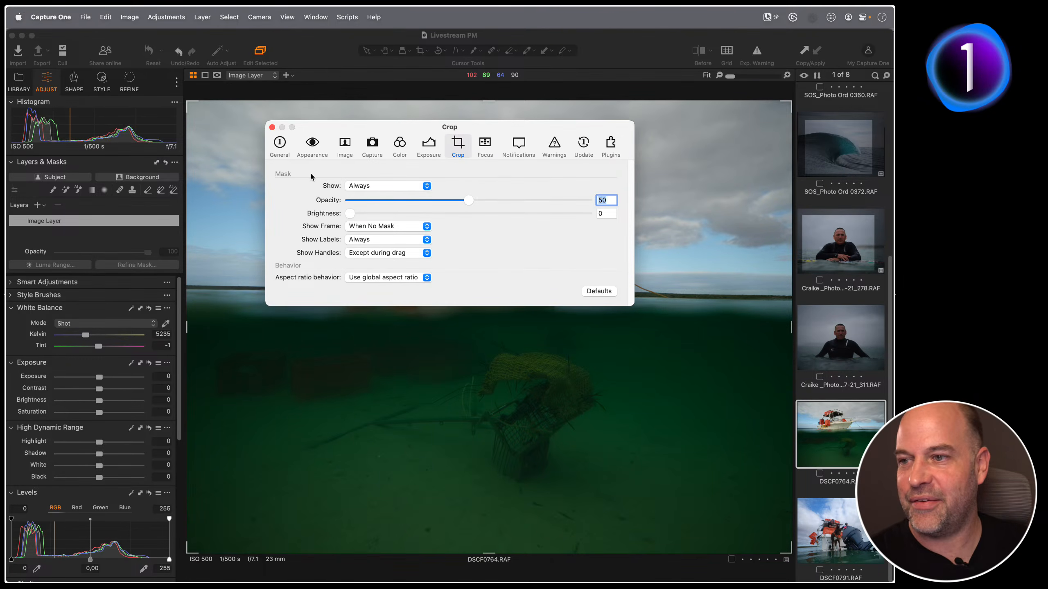
{"action": "left_click", "coordinate": [271, 127]}
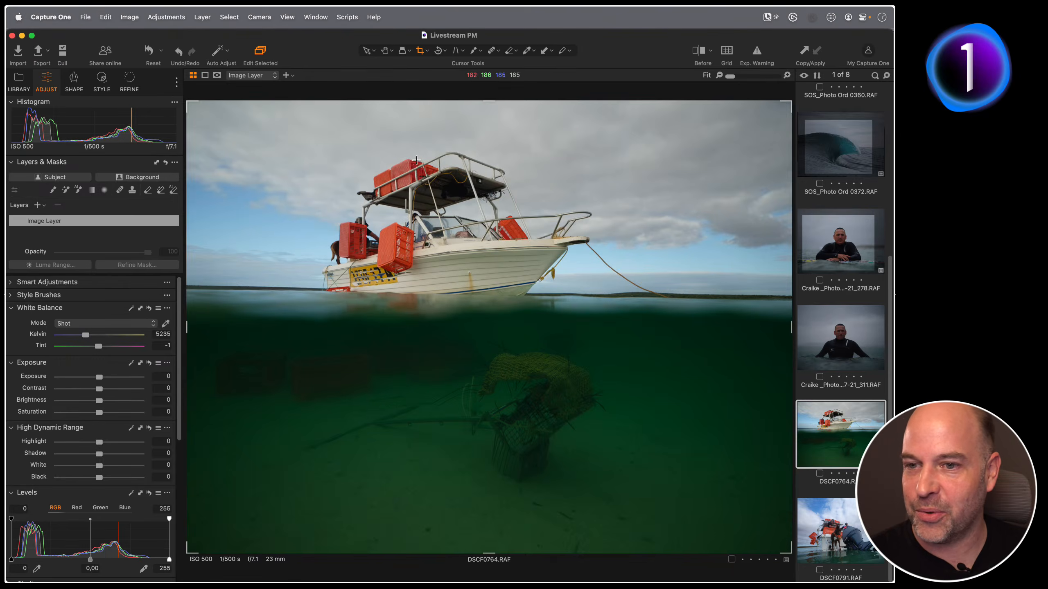
Step: Check the crop ratio setting on the boat image and on the dog image DSCF0791.RAF
{"action": "right_click", "coordinate": [361, 169]}
{"action": "left_click", "coordinate": [357, 133]}
{"action": "left_click", "coordinate": [356, 132]}
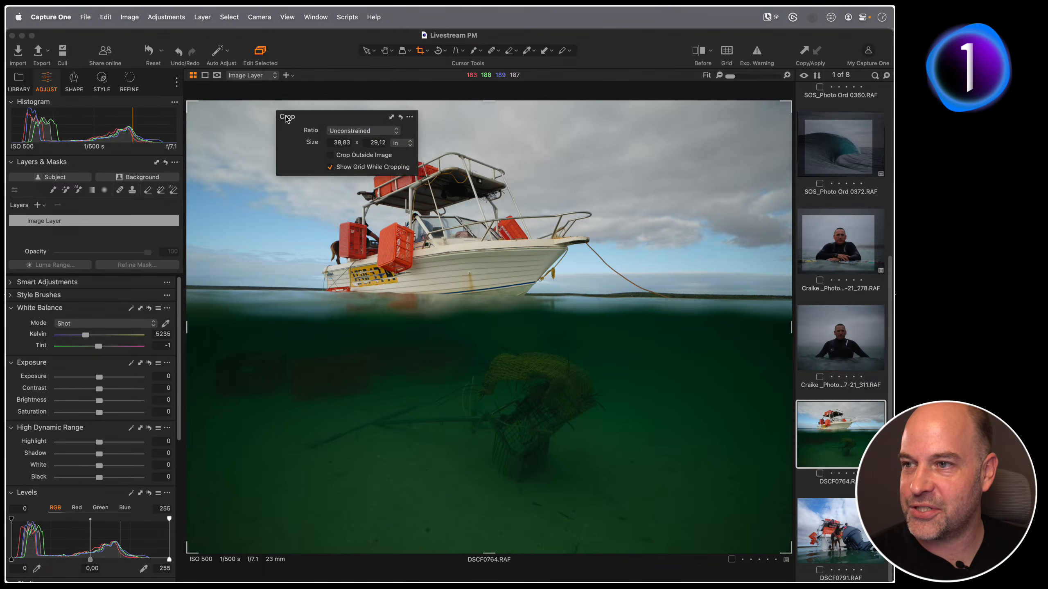
{"action": "left_click", "coordinate": [850, 511]}
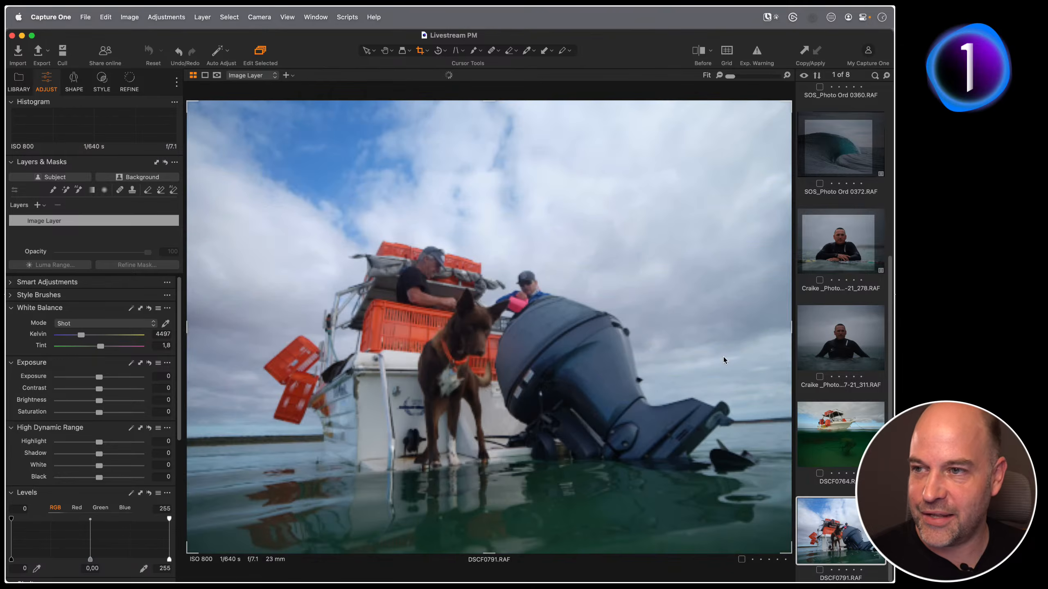
{"action": "right_click", "coordinate": [396, 208]}
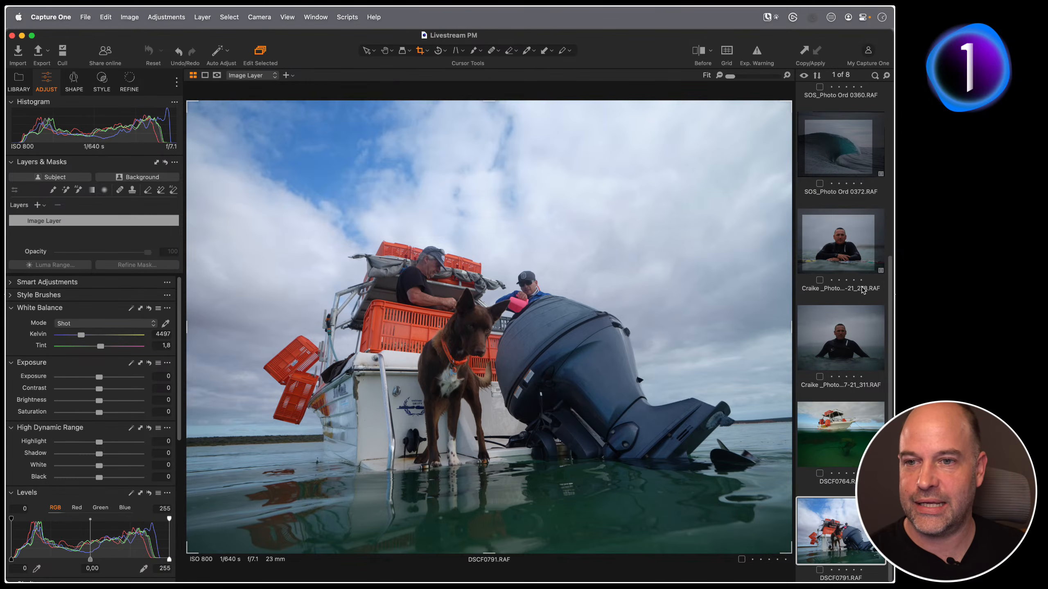
Step: Open the surfer portrait ending in 278.RAF and review the aspect ratio behavior options in the crop preferences
{"action": "left_click", "coordinate": [851, 254]}
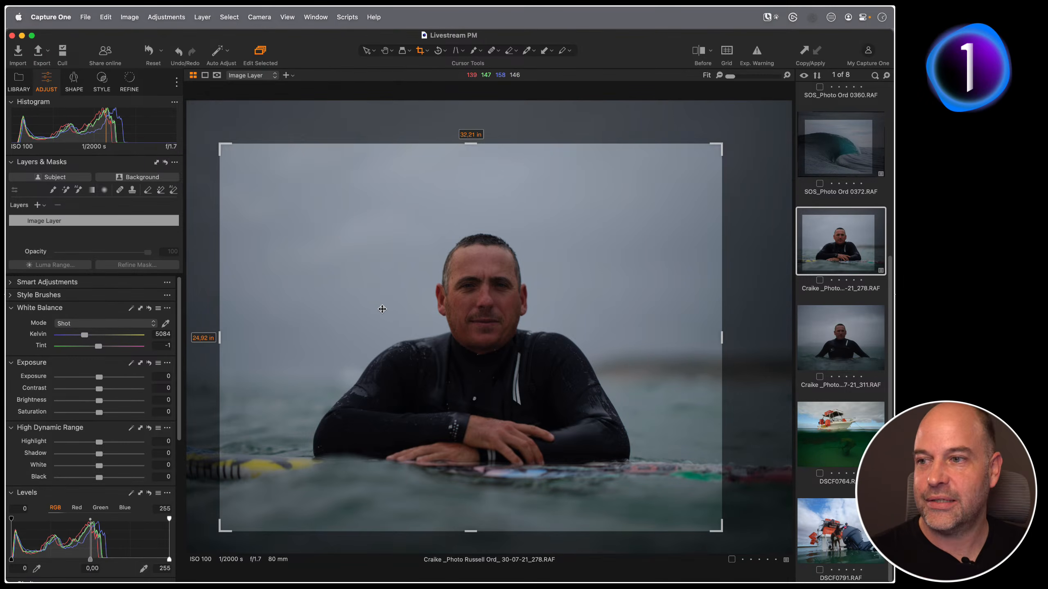
{"action": "left_click", "coordinate": [66, 17]}
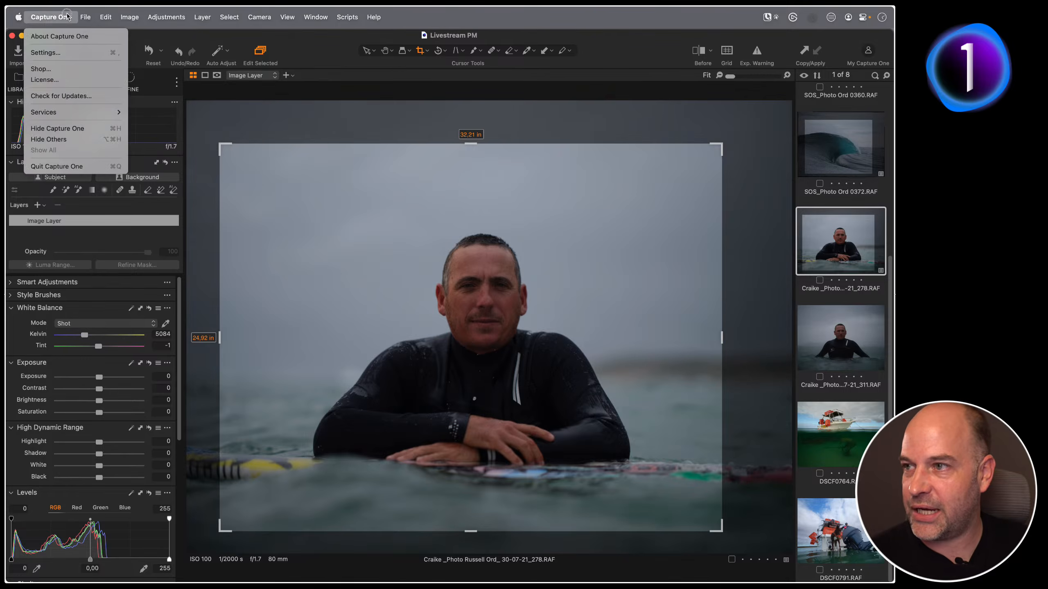
{"action": "left_click", "coordinate": [45, 52]}
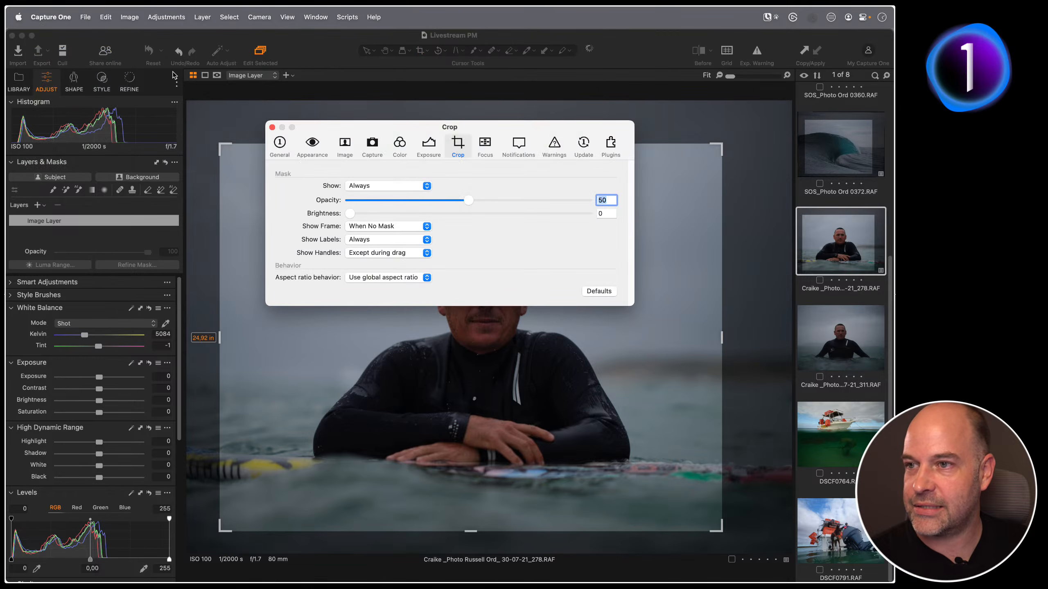
{"action": "left_click", "coordinate": [427, 284]}
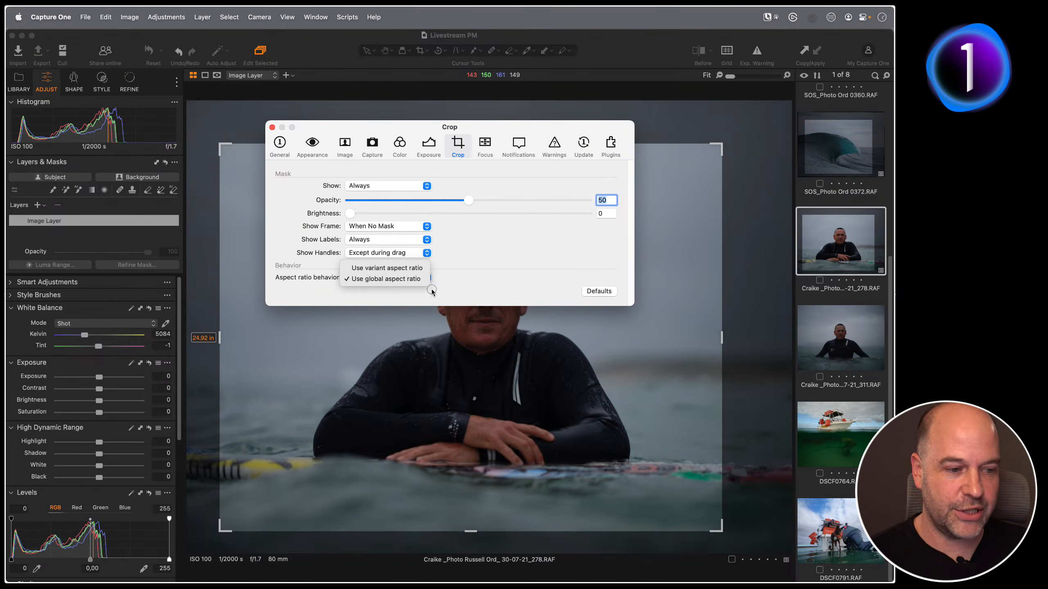
{"action": "left_click", "coordinate": [432, 292]}
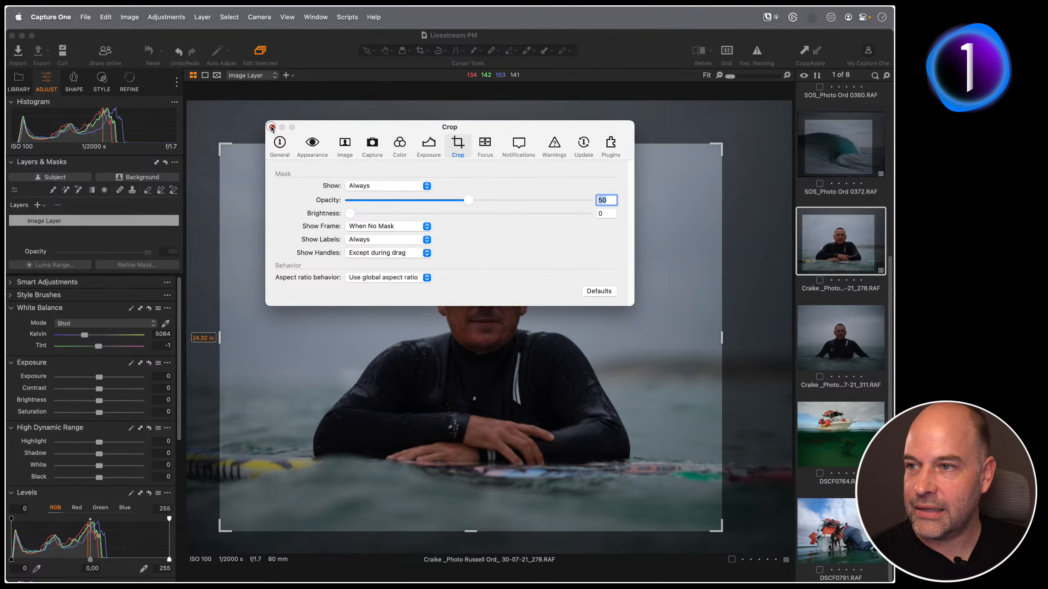
{"action": "left_click", "coordinate": [272, 128]}
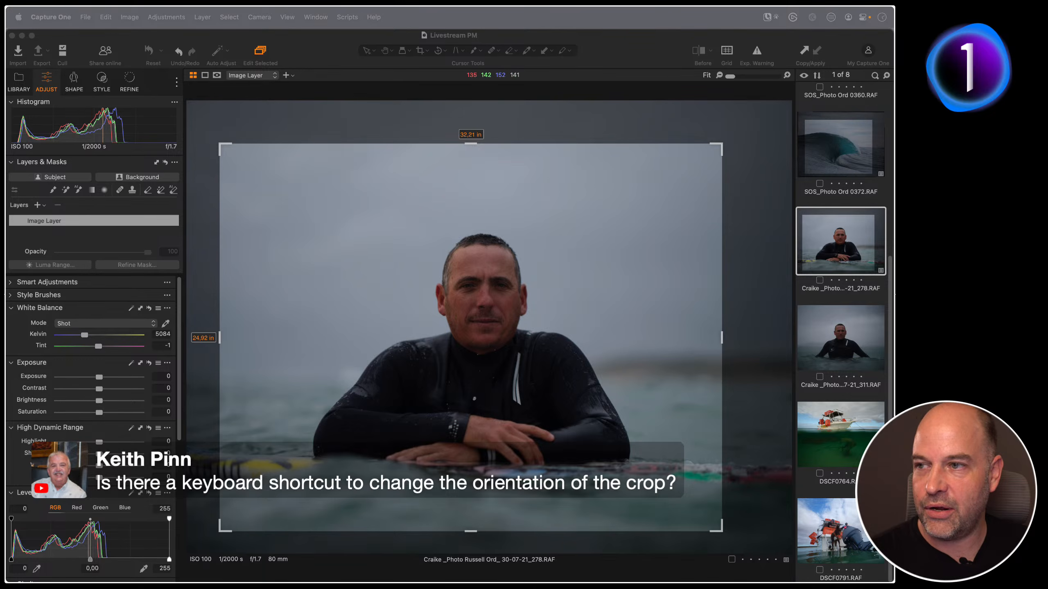
Step: Set the surfer portrait's crop ratio to 1x3 and place a horizontal crop of about 36.47 × 12.16 in
{"action": "left_click", "coordinate": [376, 196]}
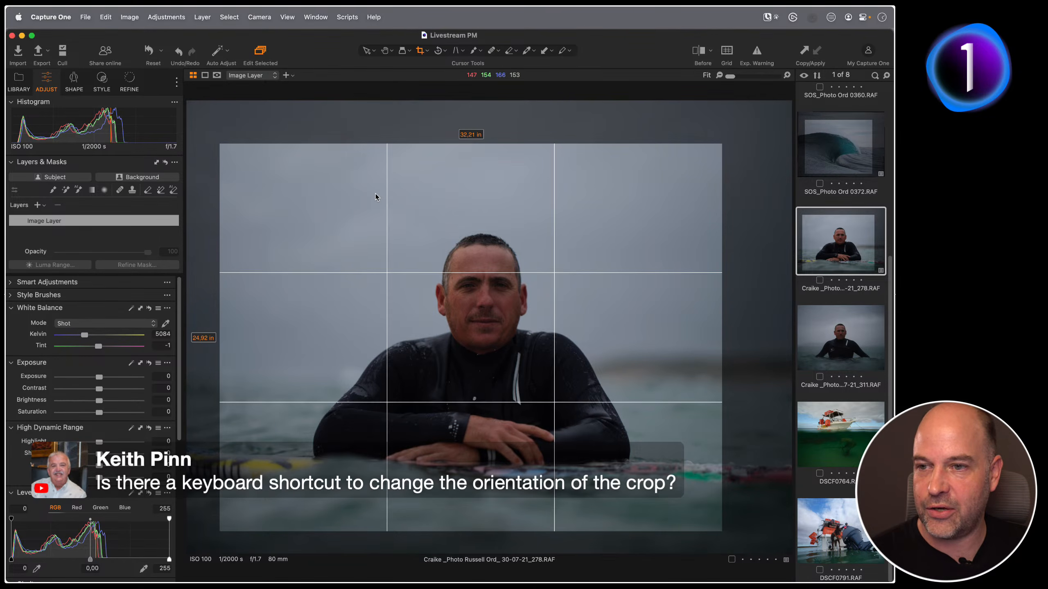
{"action": "right_click", "coordinate": [356, 194]}
{"action": "left_click", "coordinate": [343, 155]}
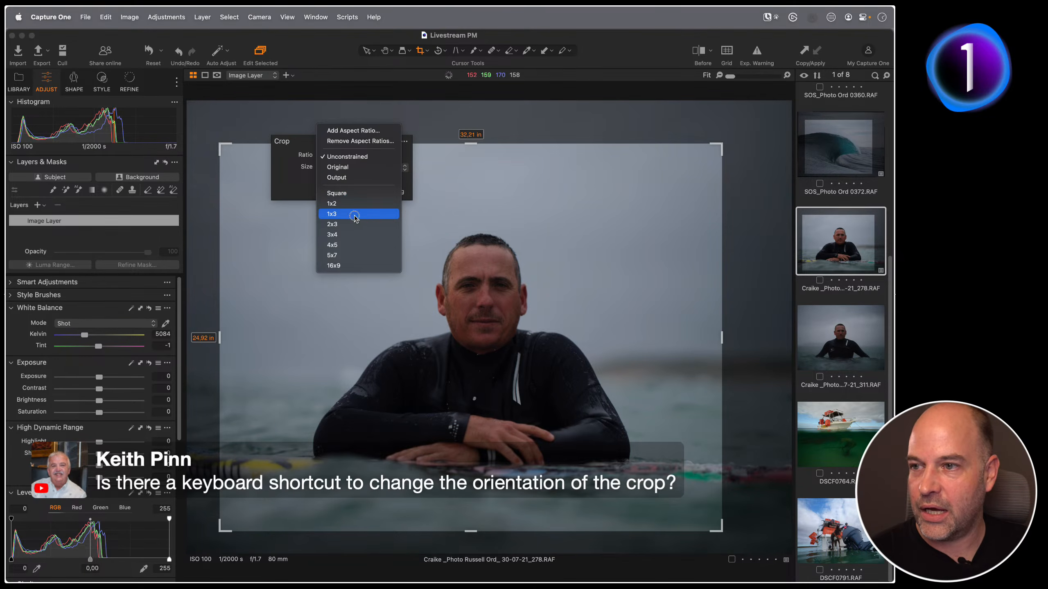
{"action": "left_click", "coordinate": [358, 217]}
{"action": "left_click_drag", "start_coordinate": [415, 272], "coordinate": [432, 242]}
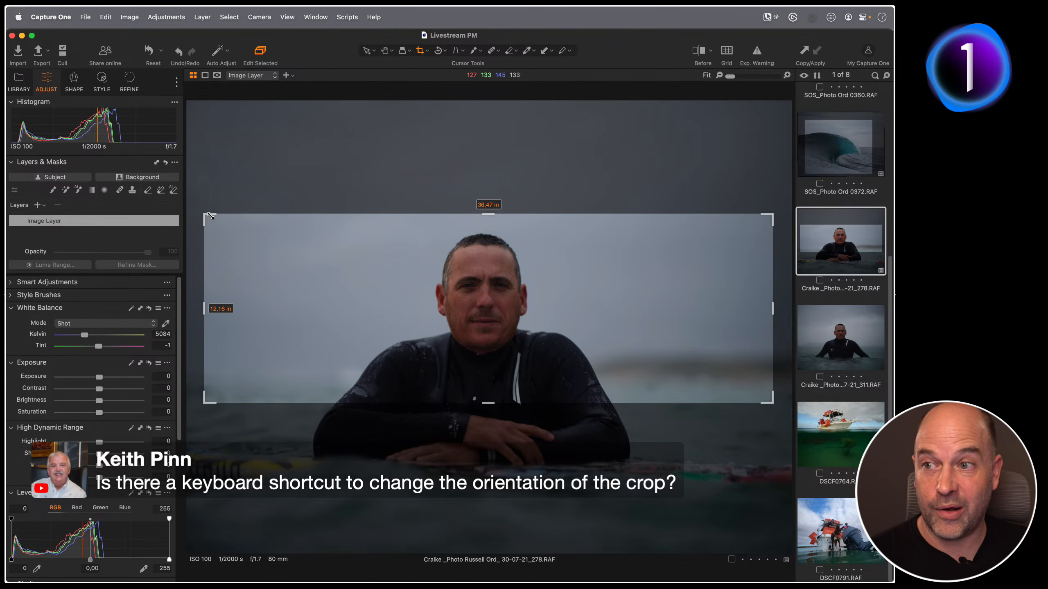
Step: Try a vertical 1x3 crop of about 6.31 × 18.93 in on the tilted portrait and reset the image's adjustments
{"action": "left_click_drag", "start_coordinate": [208, 216], "coordinate": [579, 261]}
{"action": "left_click_drag", "start_coordinate": [689, 243], "coordinate": [456, 299]}
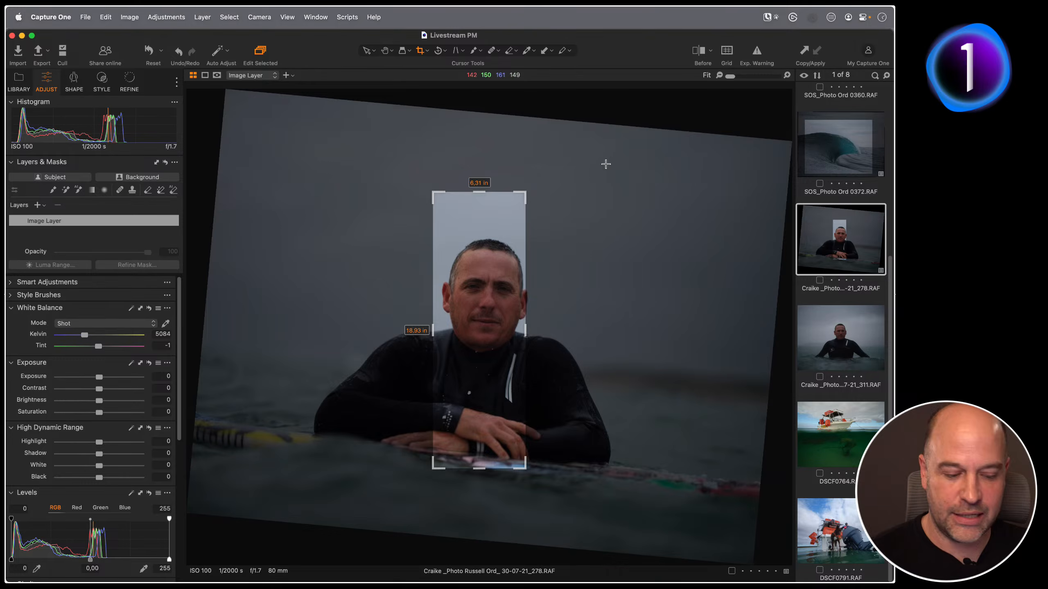
{"action": "key", "text": "super+r"}
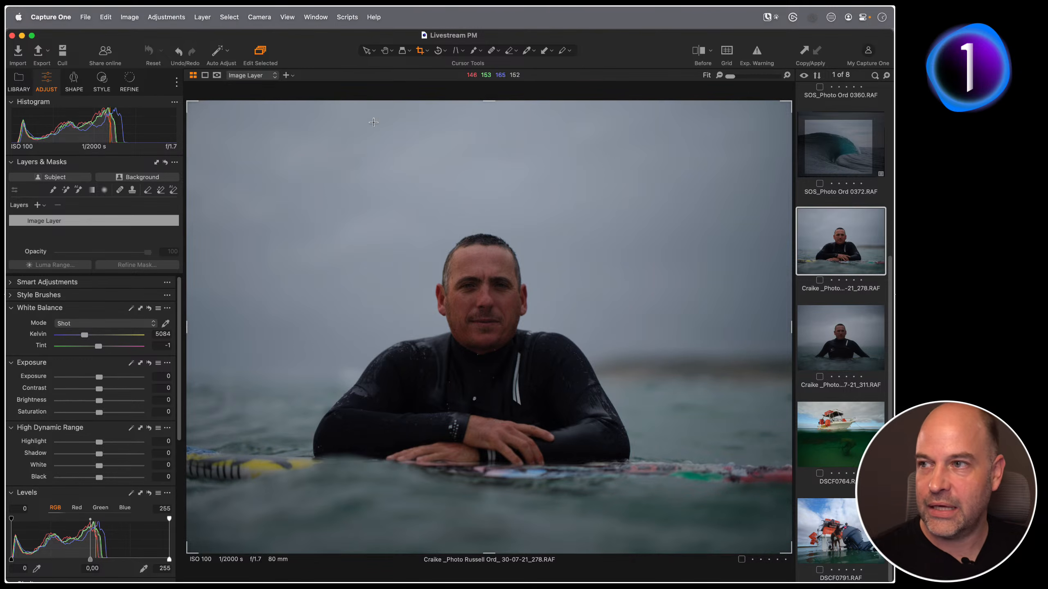
Step: View the custom keyboard shortcuts, including the one assigned to a crop aspect ratio
{"action": "left_click", "coordinate": [105, 16]}
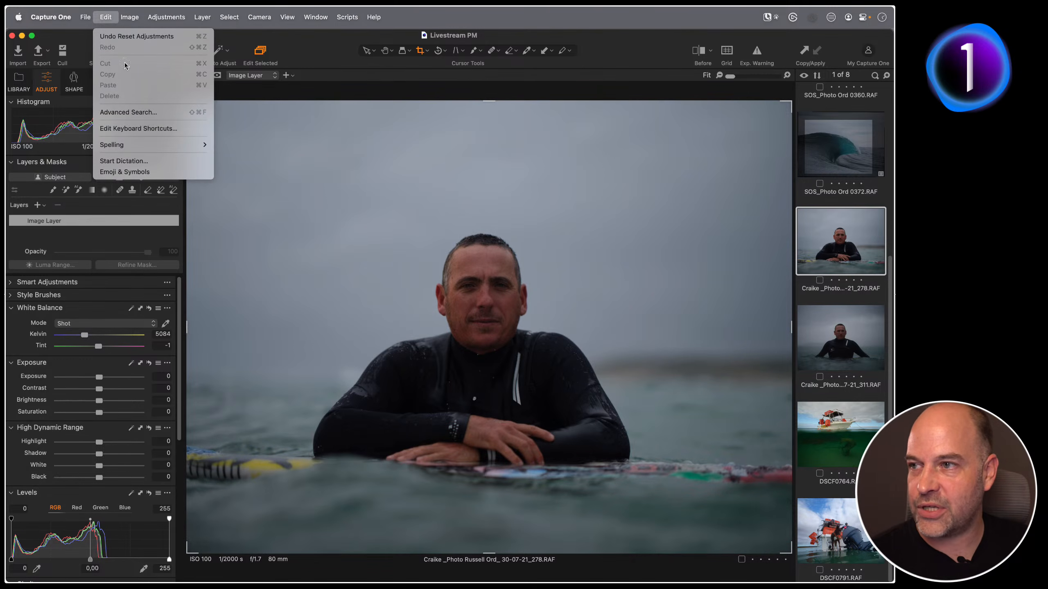
{"action": "left_click", "coordinate": [147, 129]}
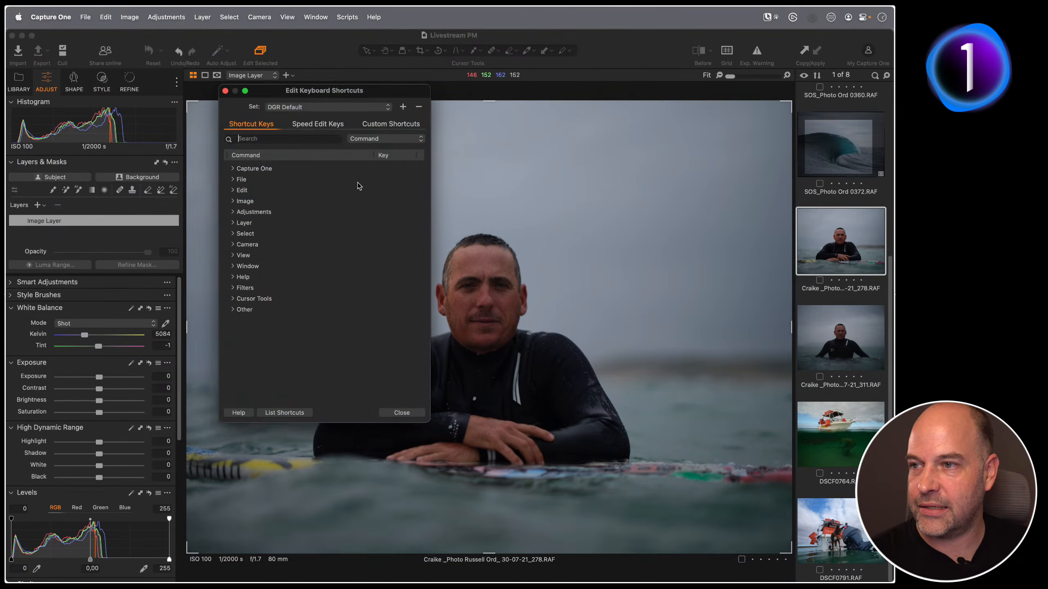
{"action": "left_click", "coordinate": [391, 125]}
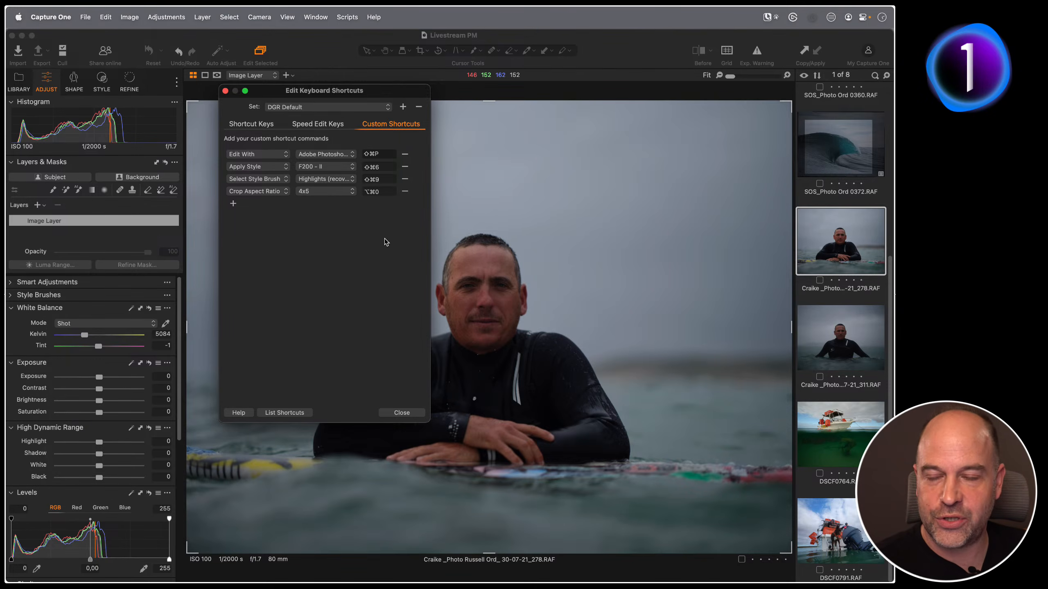
{"action": "left_click", "coordinate": [226, 91]}
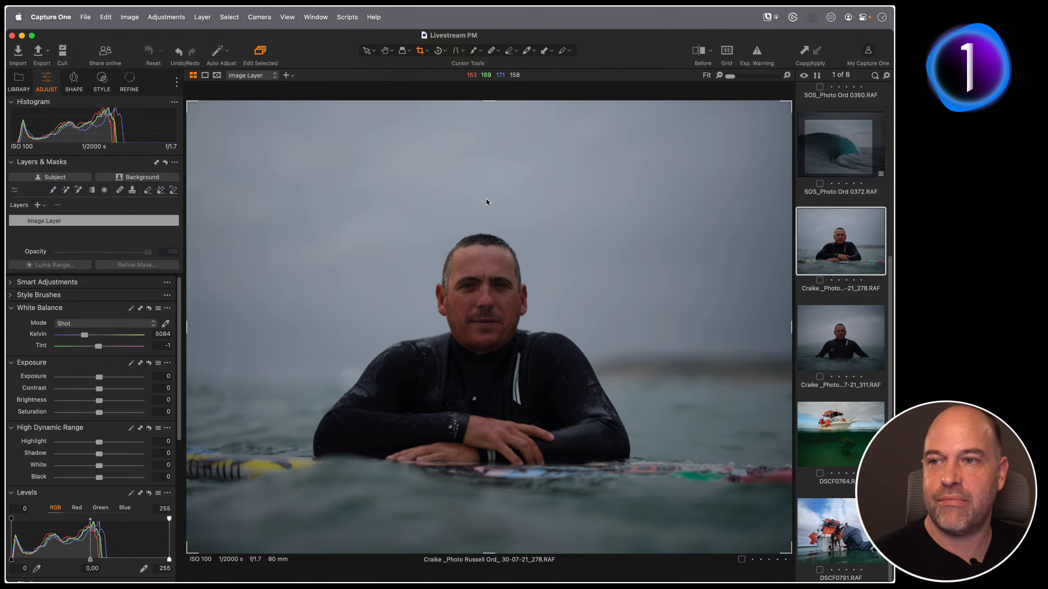
Step: Set the surfer portrait's crop ratio to Unconstrained, trim the upper edge of the frame and display the cropped result
{"action": "key", "text": "c"}
{"action": "left_click", "coordinate": [448, 151]}
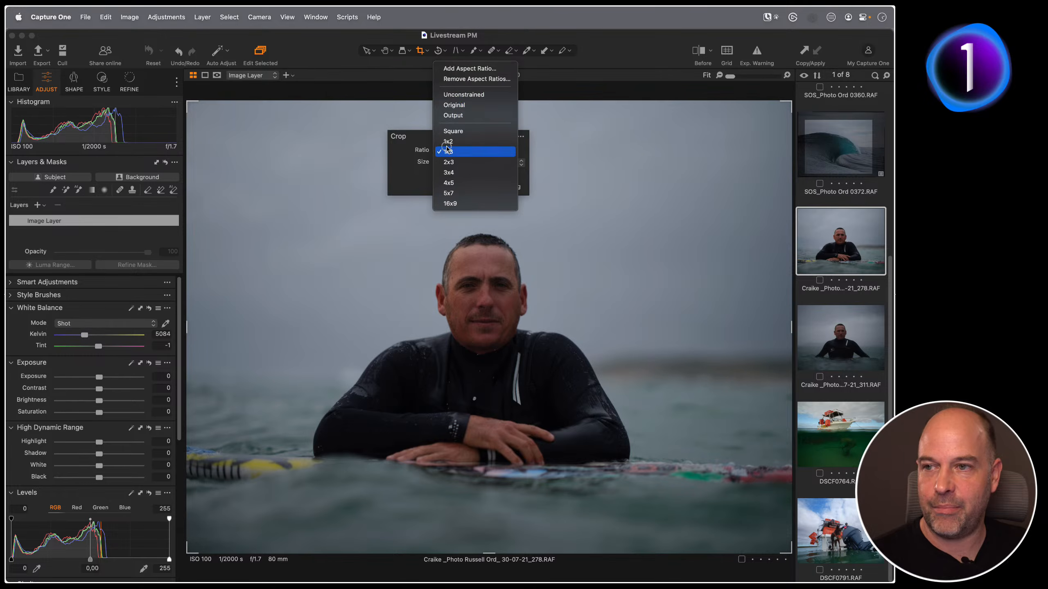
{"action": "left_click", "coordinate": [449, 96]}
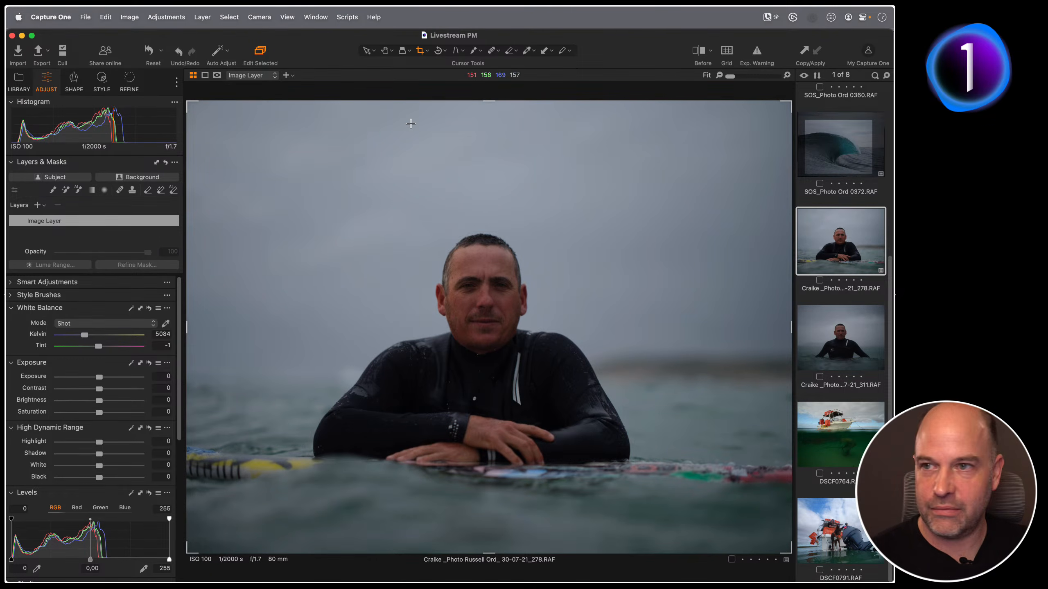
{"action": "left_click_drag", "start_coordinate": [188, 102], "coordinate": [204, 166]}
{"action": "left_click_drag", "start_coordinate": [518, 285], "coordinate": [507, 263]}
{"action": "key", "text": "h"}
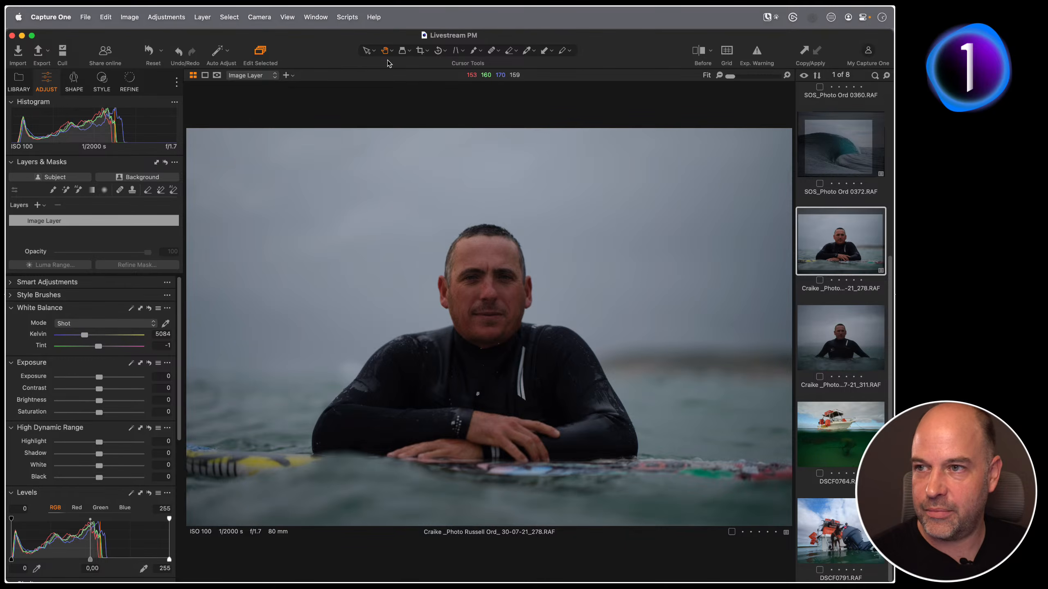
Step: With the thumbnail browser hidden, raise the surfer portrait's exposure to 1.18 and warm its white balance to 5415 Kelvin
{"action": "key", "text": "super+b"}
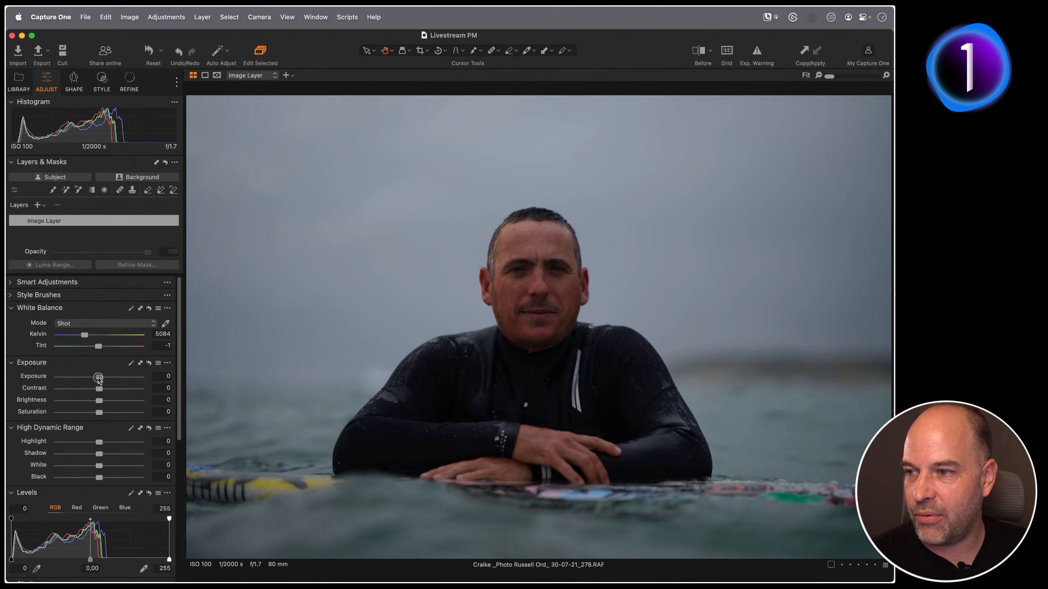
{"action": "left_click_drag", "start_coordinate": [99, 377], "coordinate": [107, 378]}
{"action": "left_click", "coordinate": [534, 389]}
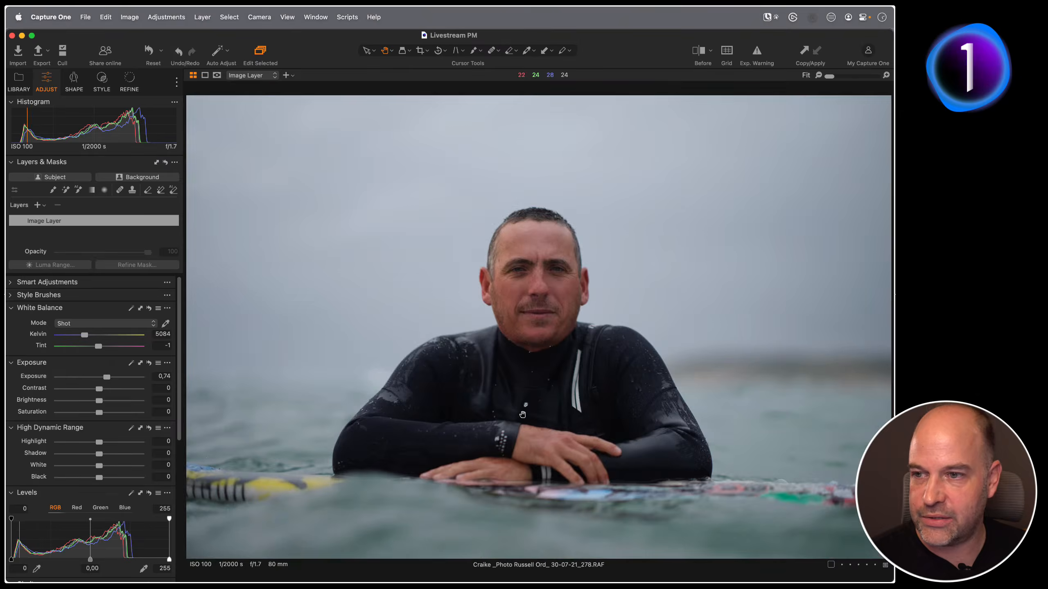
{"action": "left_click", "coordinate": [533, 401]}
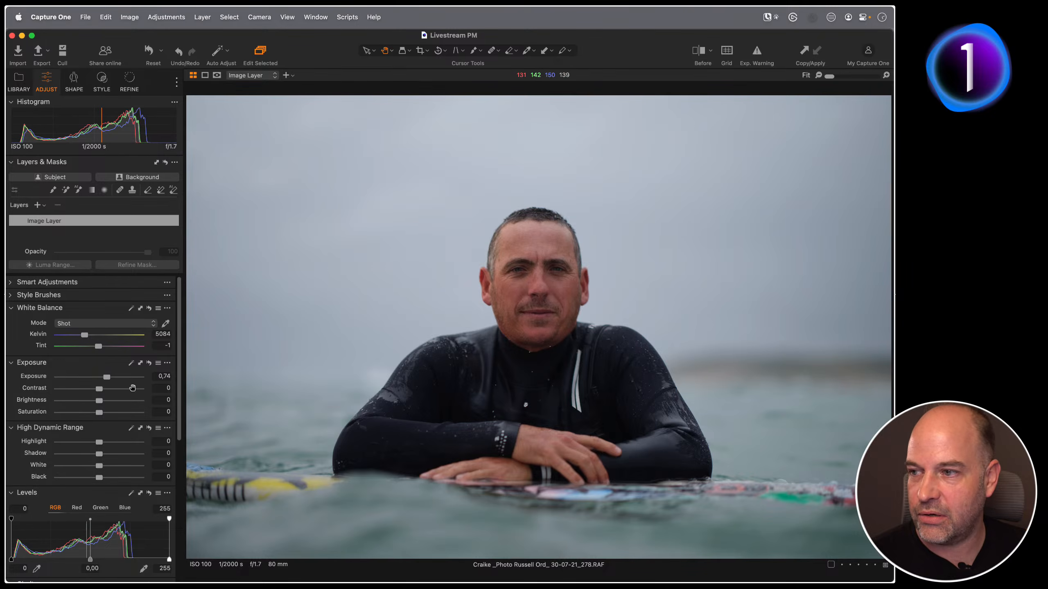
{"action": "left_click_drag", "start_coordinate": [108, 378], "coordinate": [114, 379]}
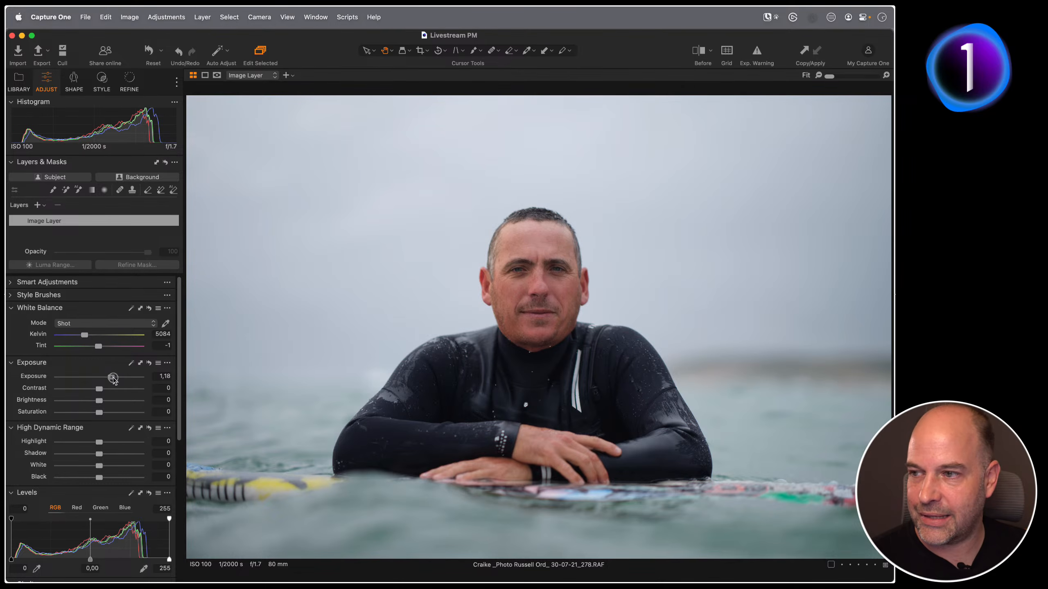
{"action": "left_click_drag", "start_coordinate": [84, 334], "coordinate": [86, 337]}
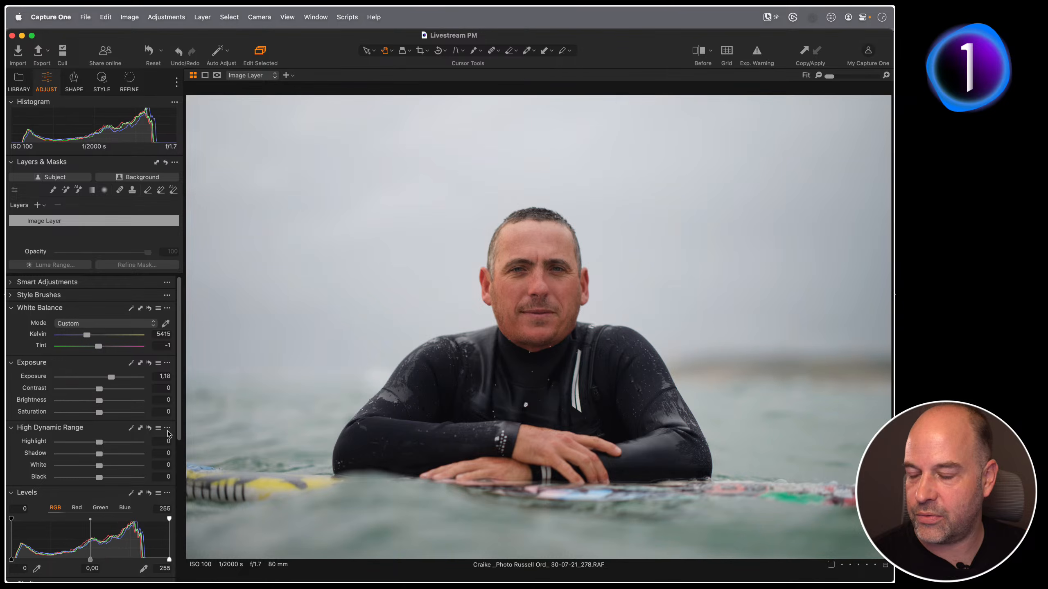
Step: Detach the Levels tool and float it over the sky area of the surfer portrait
{"action": "scroll", "coordinate": [134, 406], "scroll_direction": "down", "scroll_amount": 4}
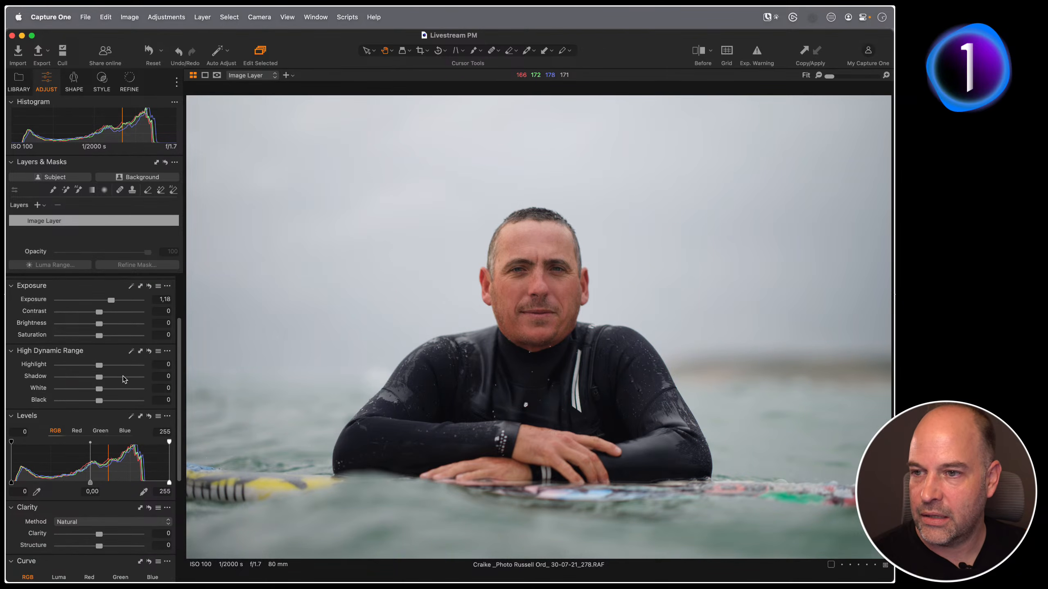
{"action": "left_click_drag", "start_coordinate": [87, 419], "coordinate": [330, 145]}
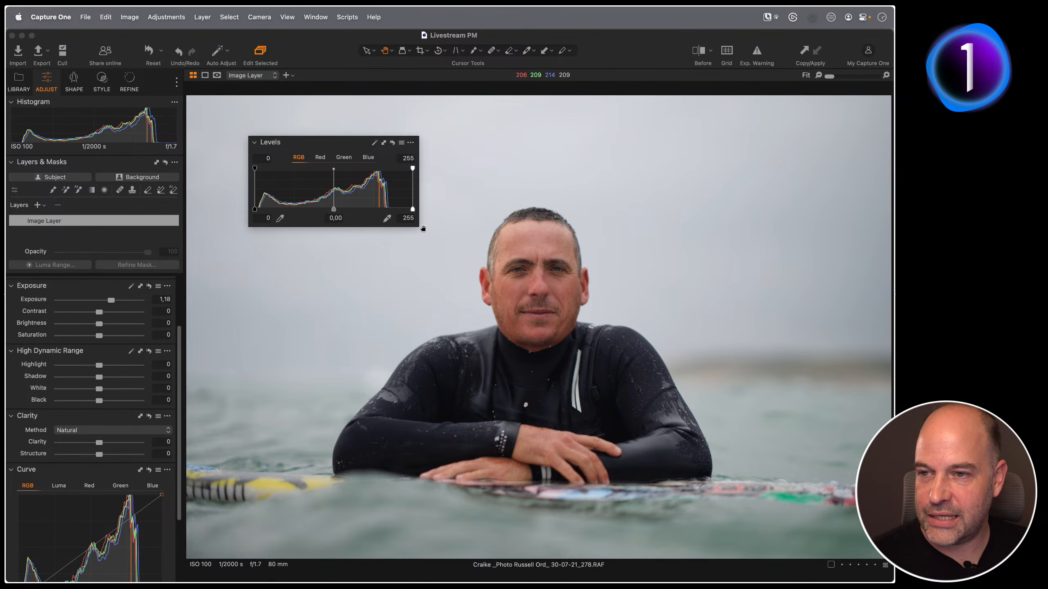
Step: Try collapsing and reopening the floating Levels tool and changing its width
{"action": "left_click", "coordinate": [255, 142]}
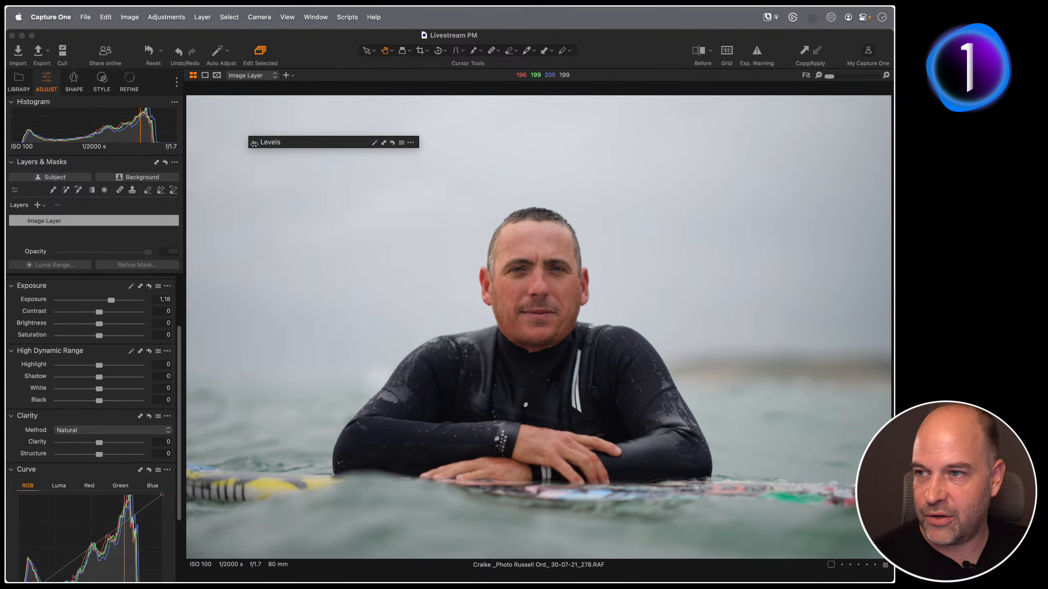
{"action": "left_click", "coordinate": [252, 143]}
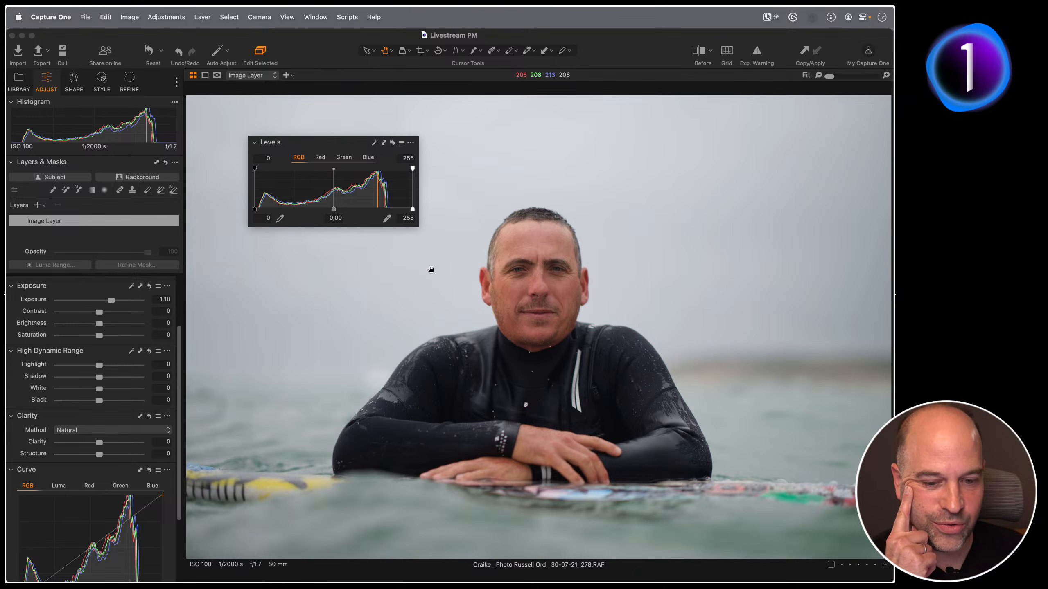
{"action": "mouse_move", "coordinate": [99, 312]}
{"action": "left_mouse_down"}
{"action": "mouse_move", "coordinate": [132, 334]}
{"action": "mouse_move", "coordinate": [99, 313]}
{"action": "left_mouse_up"}
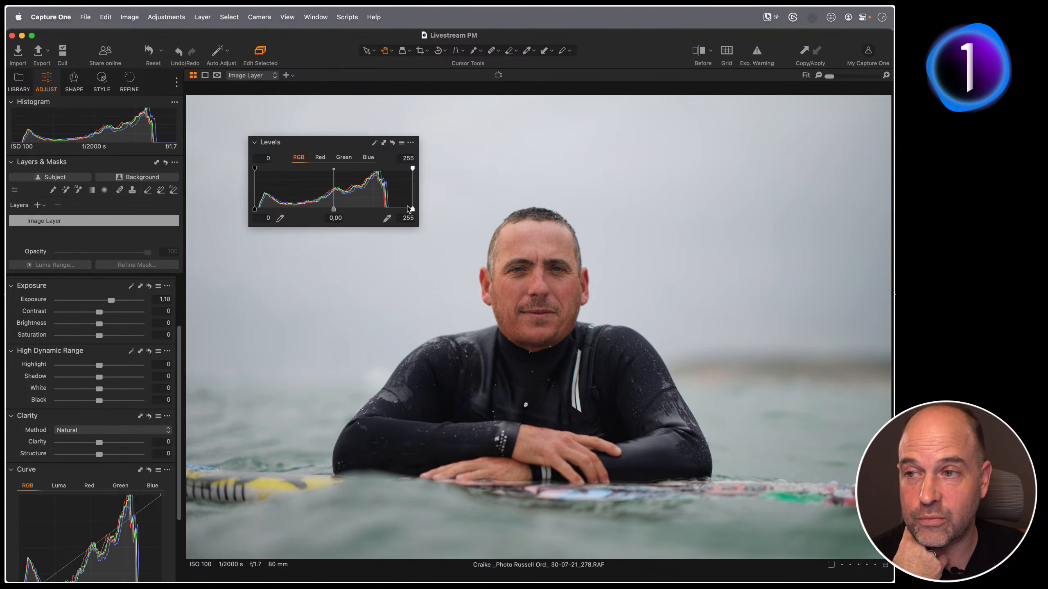
{"action": "key", "text": "F1"}
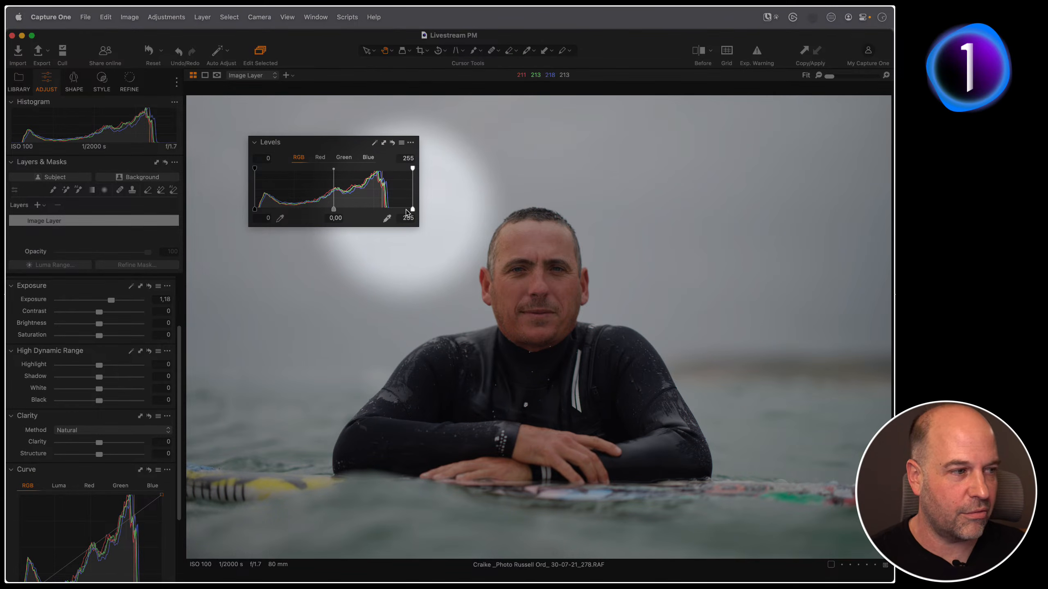
{"action": "key", "text": "F1"}
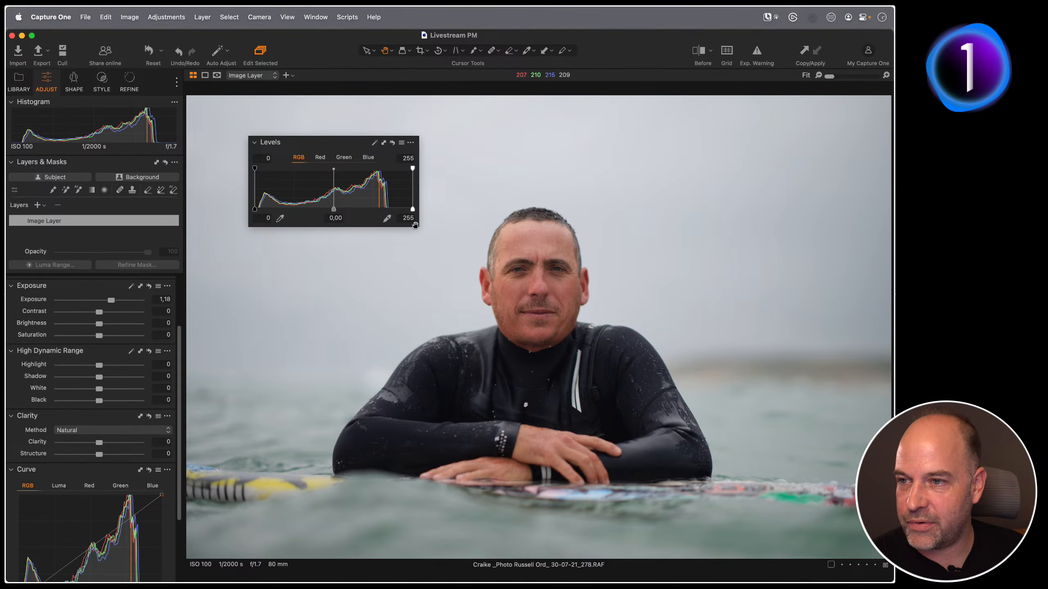
{"action": "left_click_drag", "start_coordinate": [418, 226], "coordinate": [494, 226]}
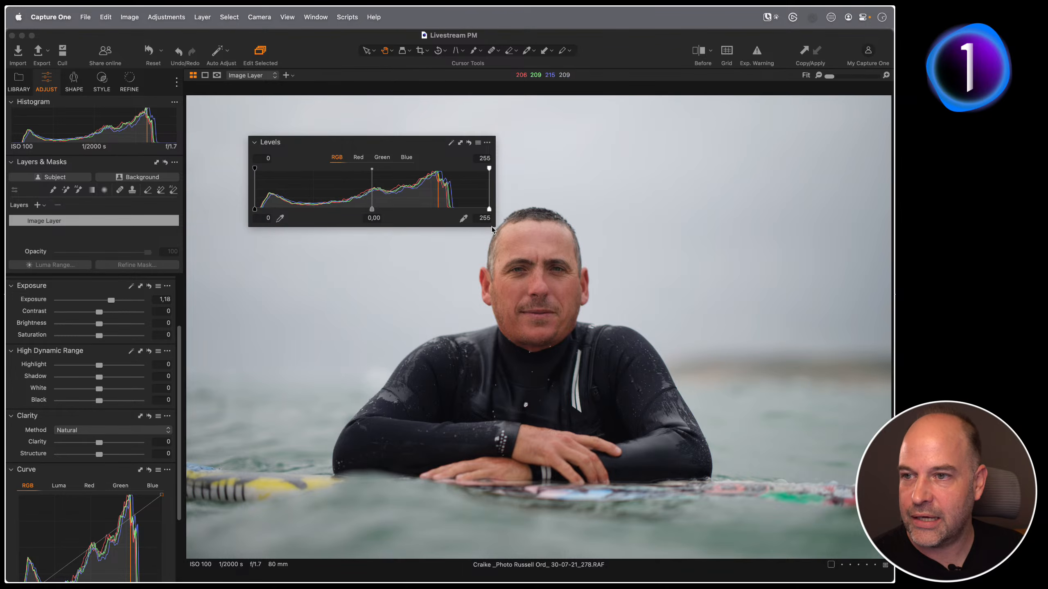
{"action": "left_click_drag", "start_coordinate": [495, 227], "coordinate": [424, 227]}
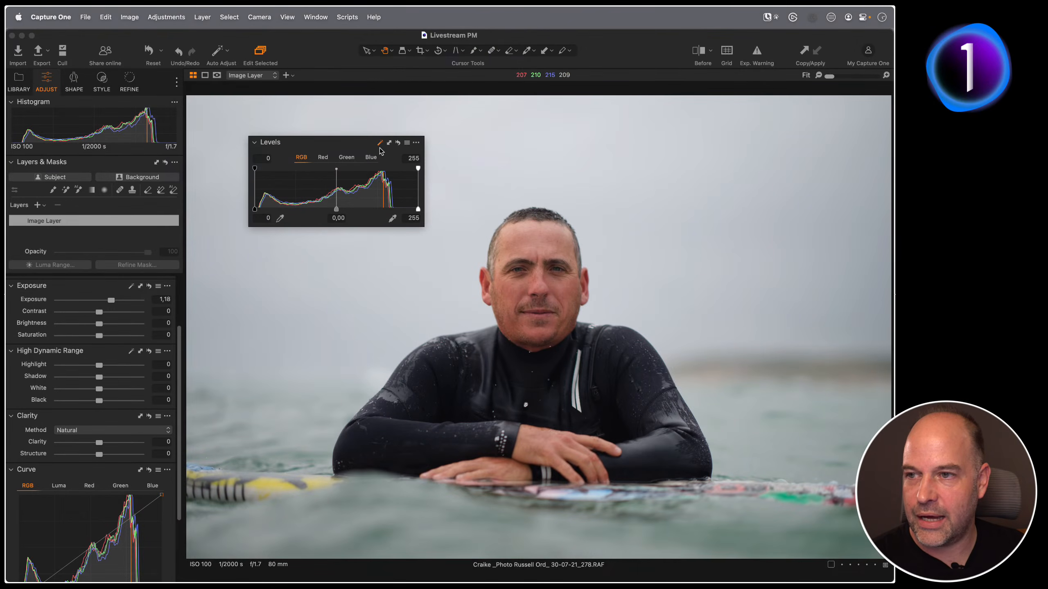
Step: Try the automatic Levels adjustment and a manual white point of 219, resetting Levels after the automatic adjustments
{"action": "left_click", "coordinate": [380, 144]}
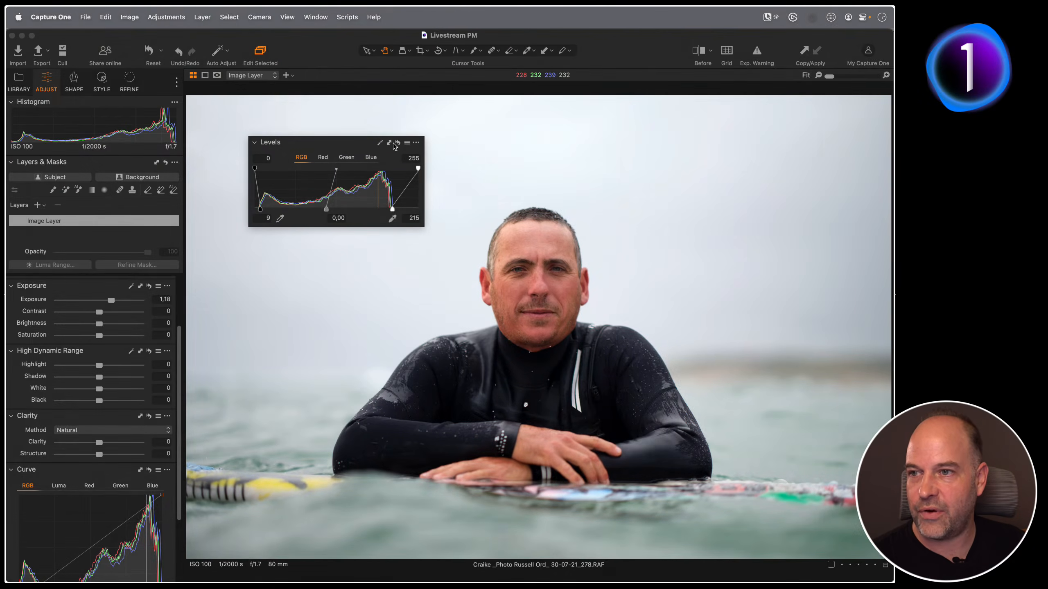
{"action": "left_click", "coordinate": [398, 142]}
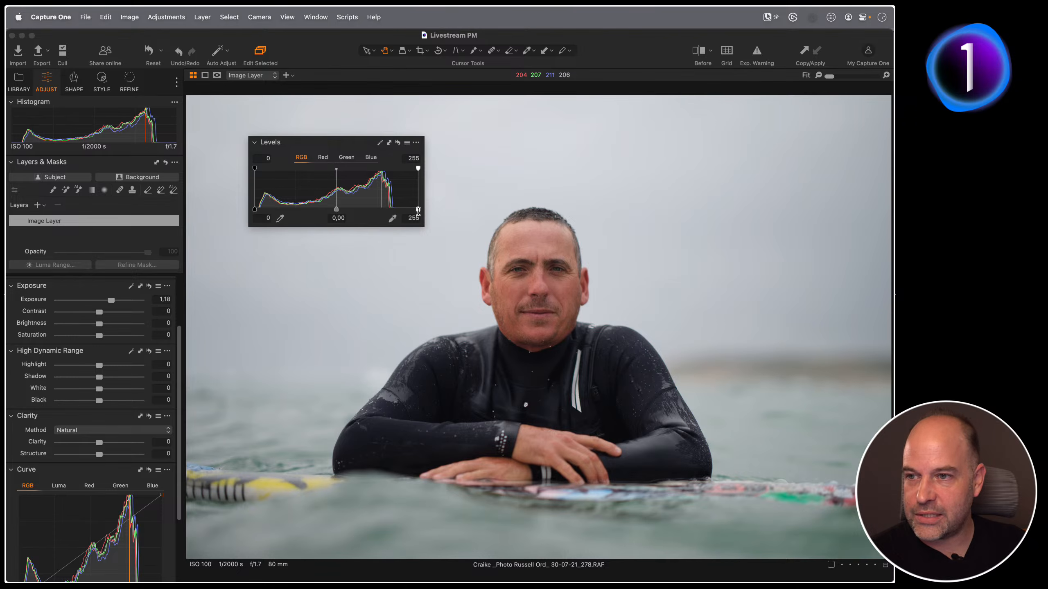
{"action": "left_click_drag", "start_coordinate": [417, 211], "coordinate": [395, 209]}
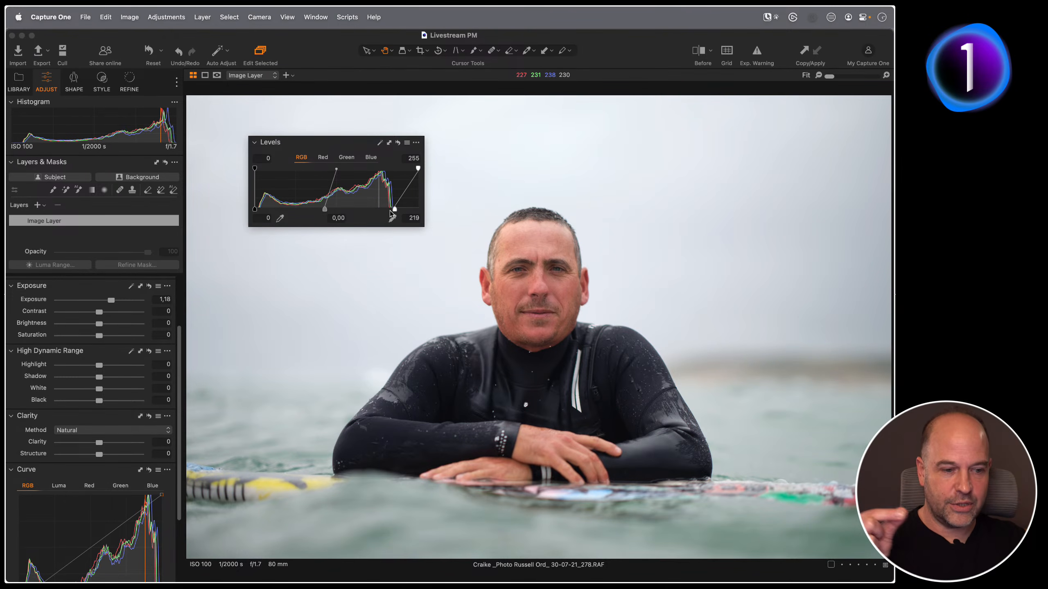
{"action": "left_click", "coordinate": [379, 142]}
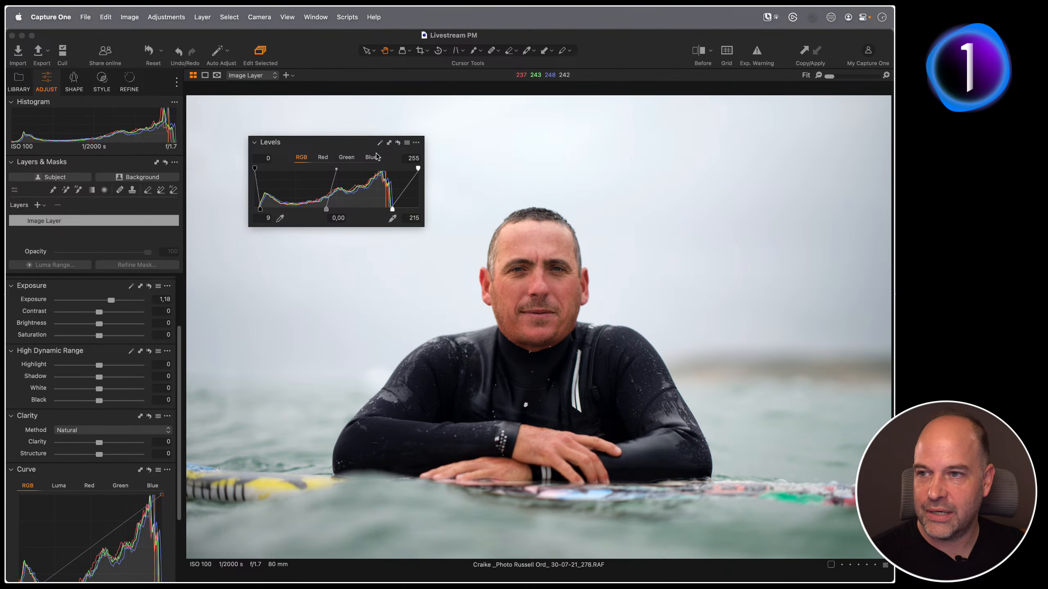
{"action": "left_click", "coordinate": [398, 144]}
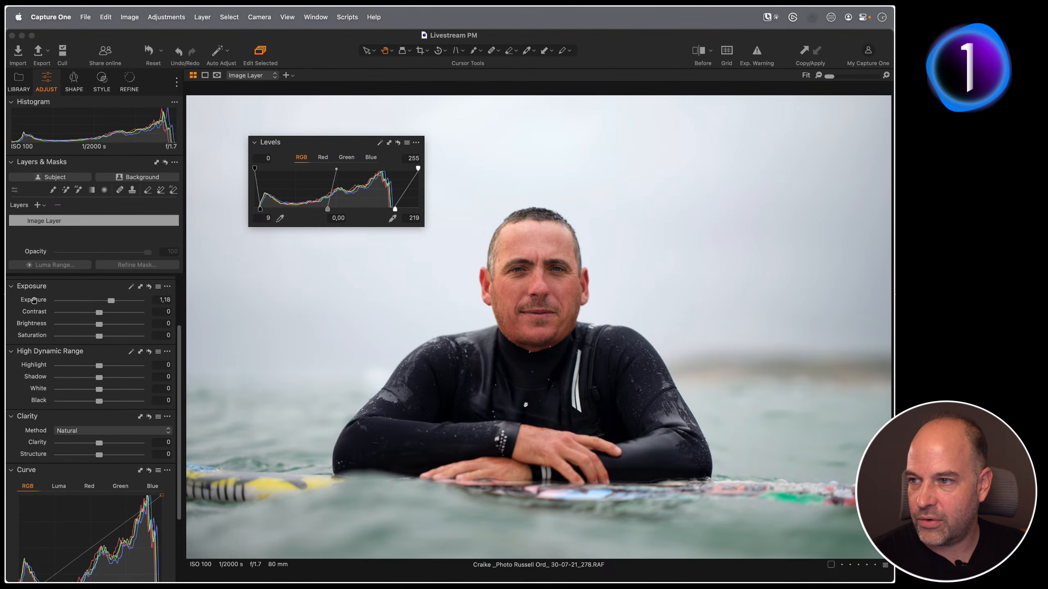
Step: Compare the surfer portrait with and without its Exposure adjustment
{"action": "left_click", "coordinate": [34, 303]}
{"action": "scroll", "coordinate": [36, 302], "scroll_direction": "up", "scroll_amount": 1}
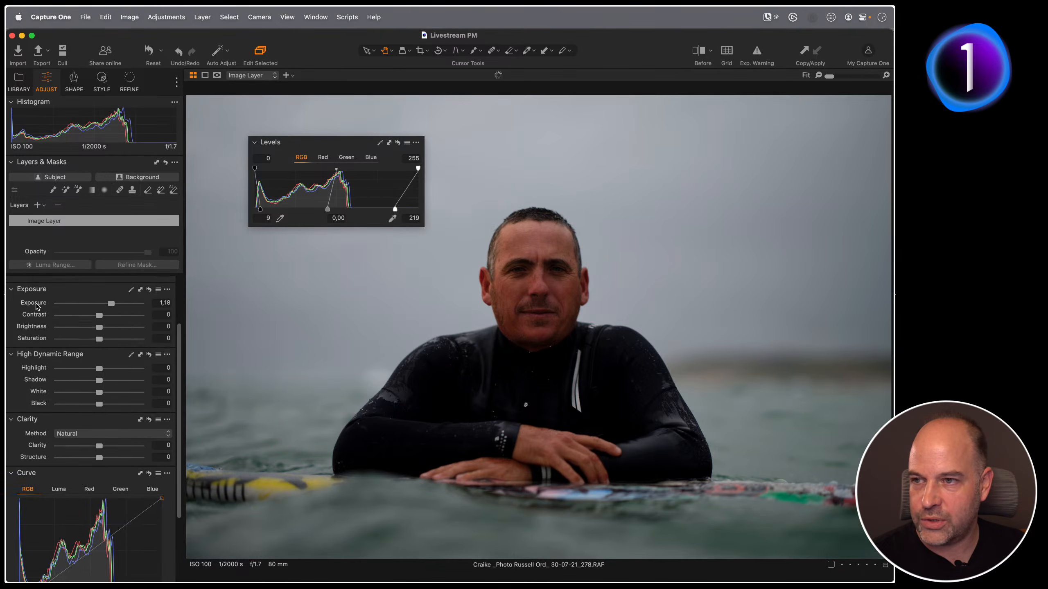
{"action": "left_click", "coordinate": [36, 302]}
{"action": "scroll", "coordinate": [34, 305], "scroll_direction": "down", "scroll_amount": 1}
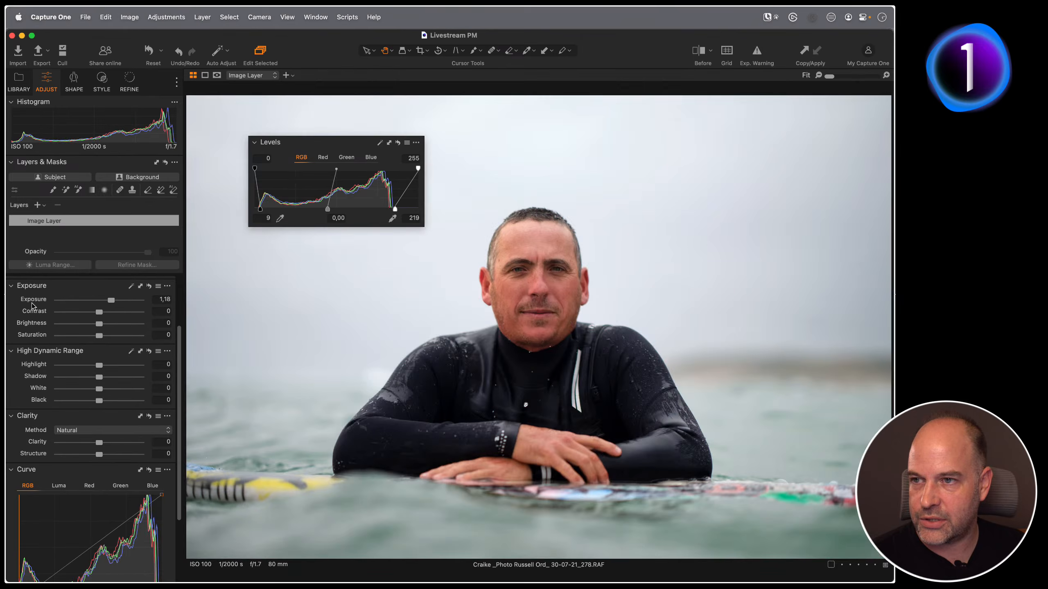
Step: Reset Levels and apply their automatic adjustment, giving a black point of 9 and a white point of 215
{"action": "left_click", "coordinate": [397, 144]}
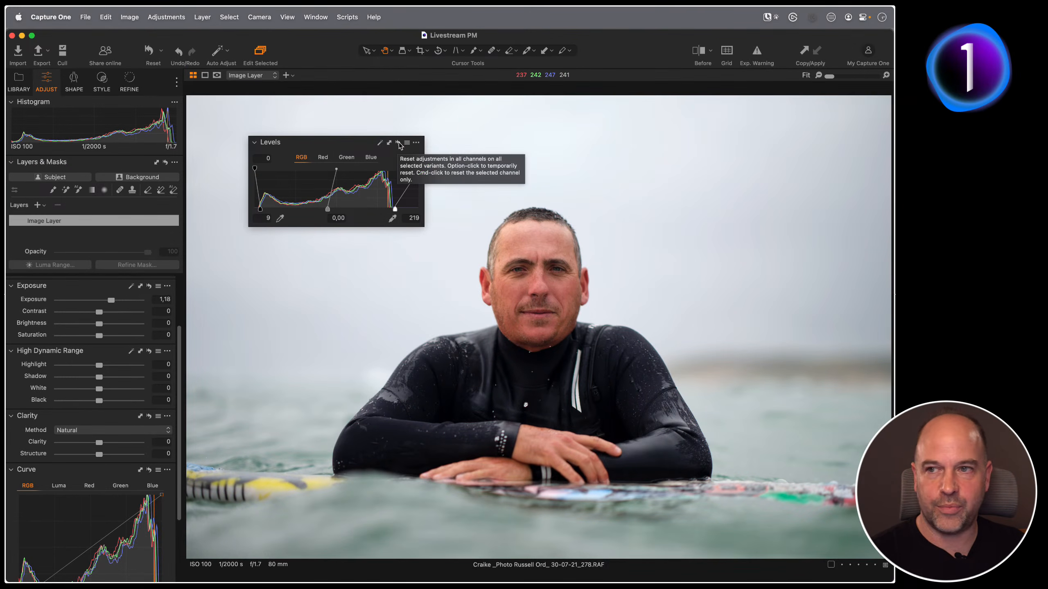
{"action": "left_click", "coordinate": [398, 143]}
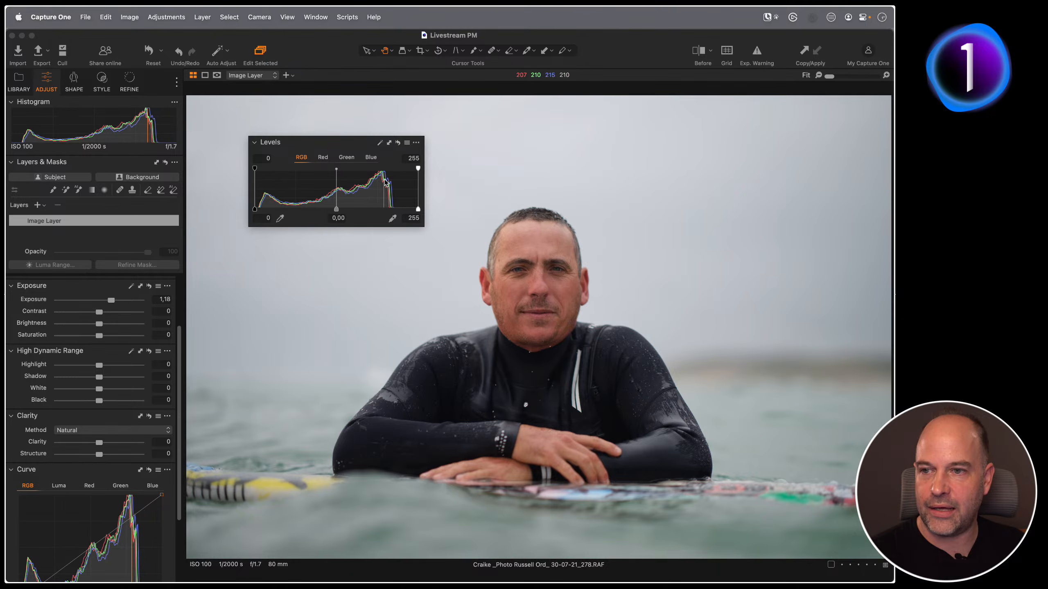
{"action": "left_click", "coordinate": [380, 144]}
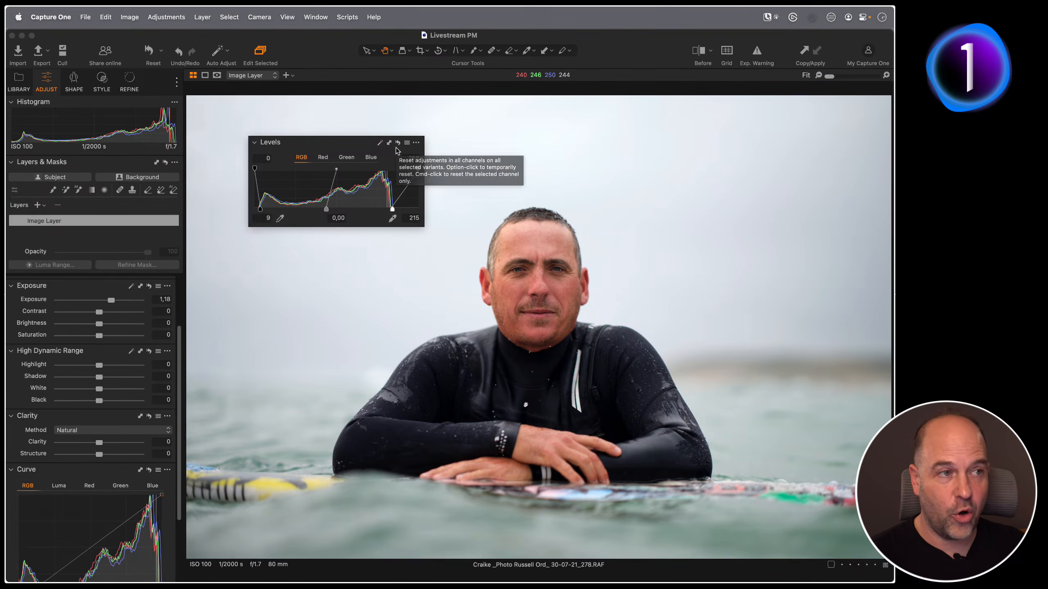
Step: Compare the photo with and without the Levels adjustment, and dock the Levels tool between White Balance and Exposure
{"action": "left_click", "coordinate": [398, 143]}
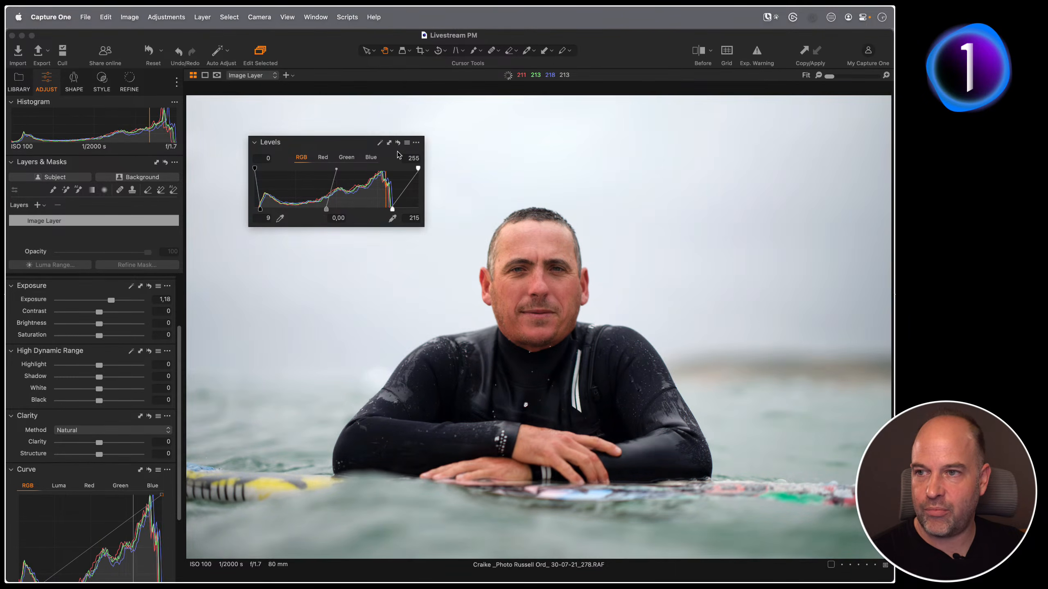
{"action": "left_click", "coordinate": [399, 143]}
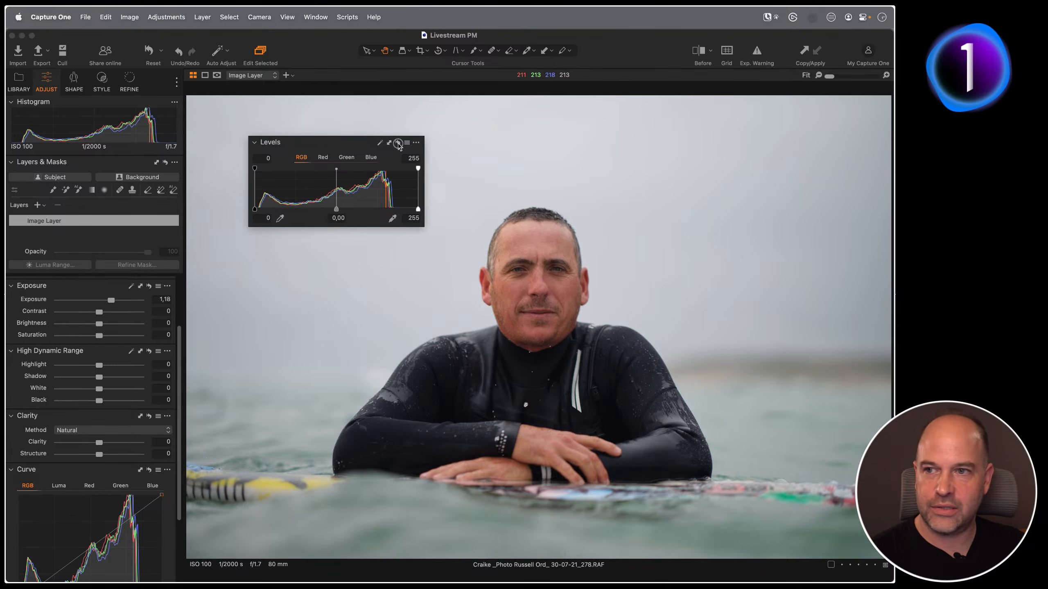
{"action": "left_click_drag", "start_coordinate": [398, 143], "coordinate": [398, 143]}
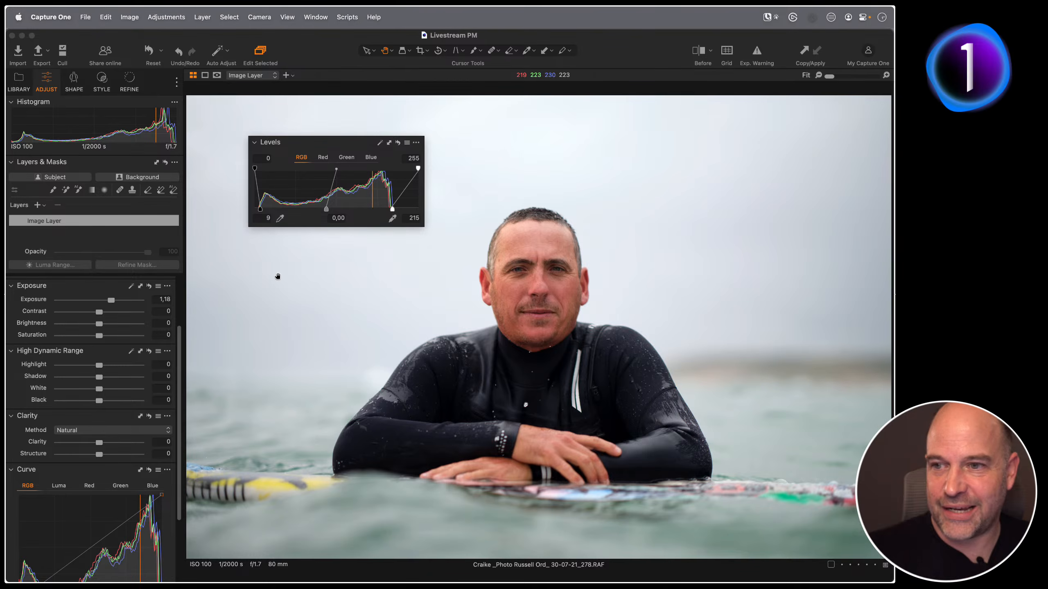
{"action": "left_click_drag", "start_coordinate": [344, 150], "coordinate": [111, 399]}
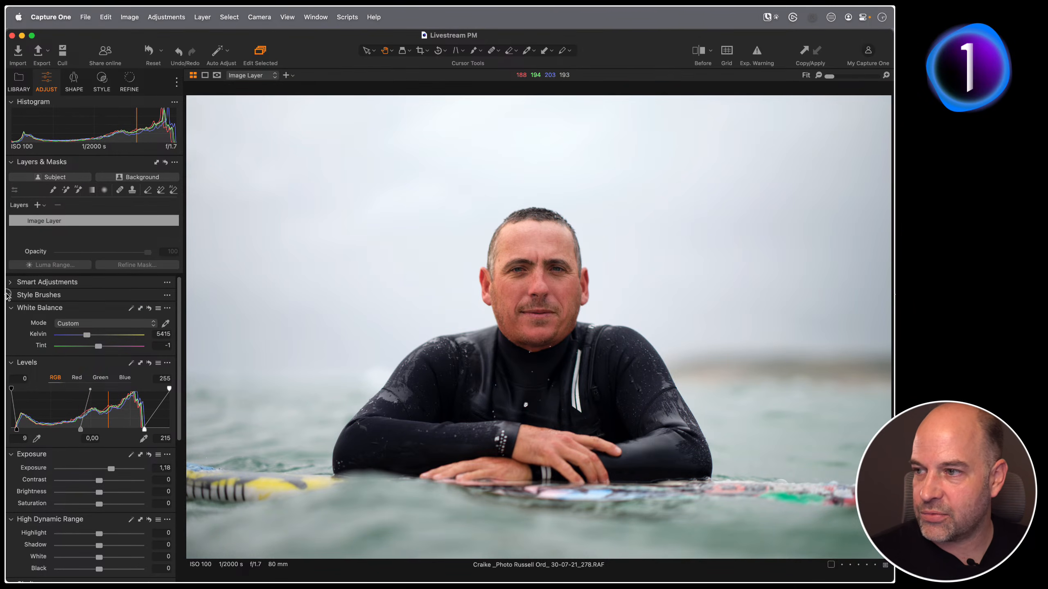
Step: Set the portrait's White Balance Kelvin value to 5106 while checking the skin tones at 100%
{"action": "left_click", "coordinate": [29, 295]}
{"action": "left_click", "coordinate": [531, 282]}
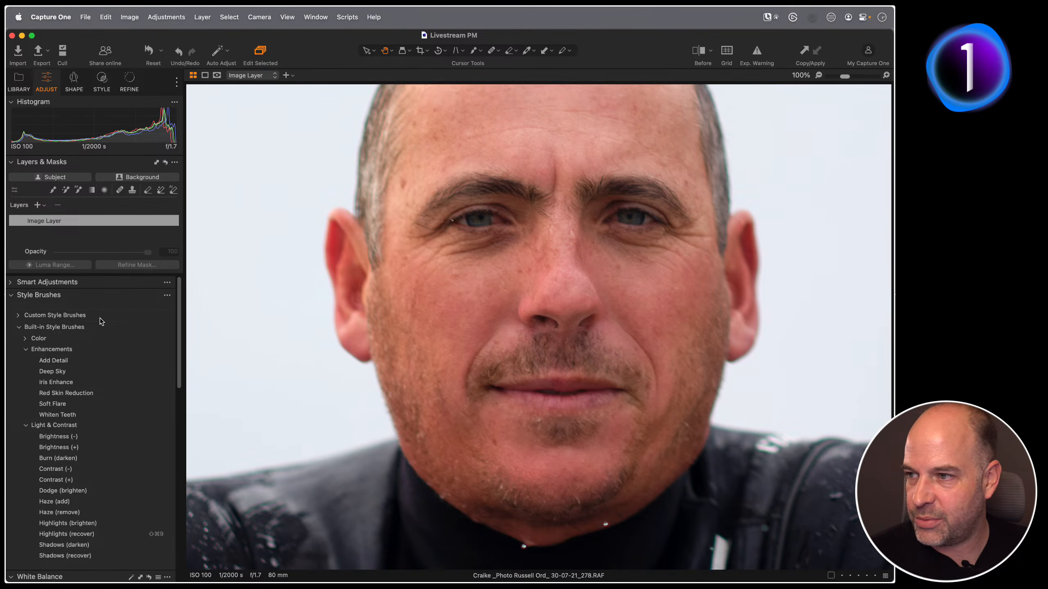
{"action": "left_click", "coordinate": [19, 295]}
{"action": "left_click_drag", "start_coordinate": [87, 339], "coordinate": [86, 339]}
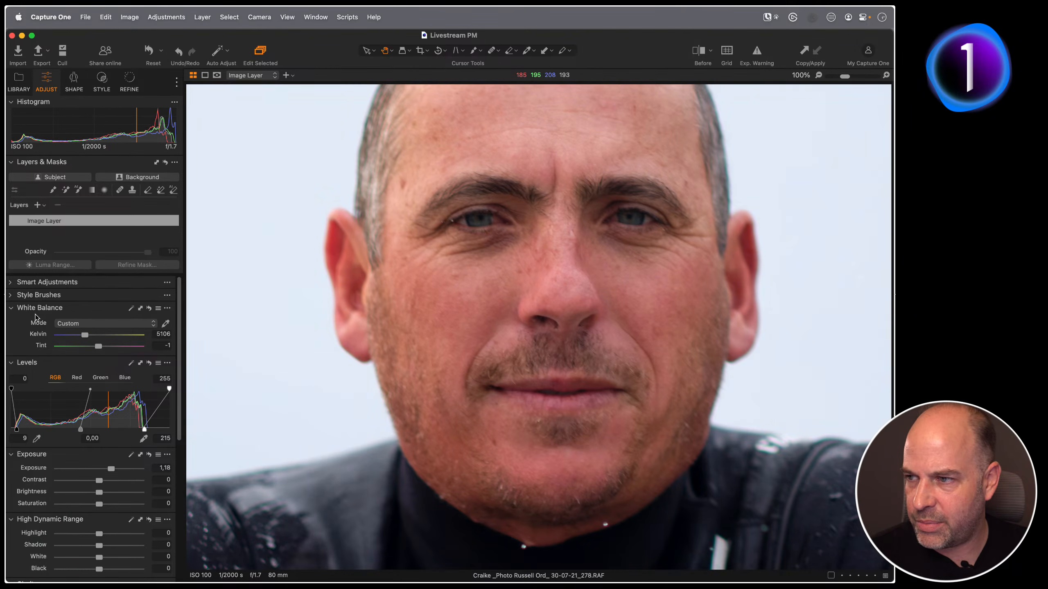
Step: Paint over the reddish skin on the man's cheeks and nose with the built-in Red Skin Reduction style brush
{"action": "left_click", "coordinate": [18, 294]}
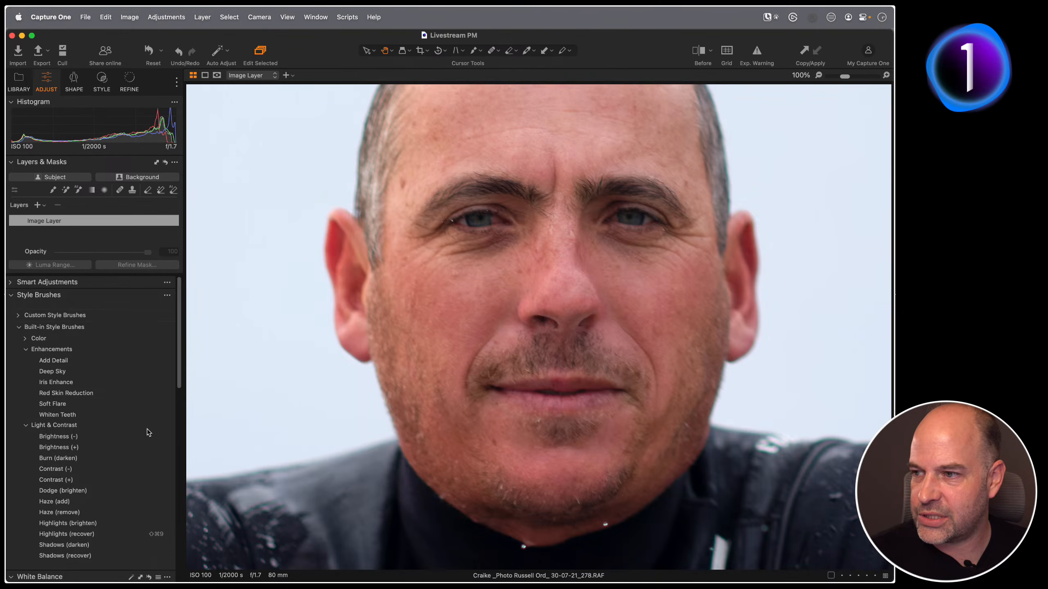
{"action": "scroll", "coordinate": [147, 429], "scroll_direction": "down", "scroll_amount": 1}
{"action": "key", "text": "F1"}
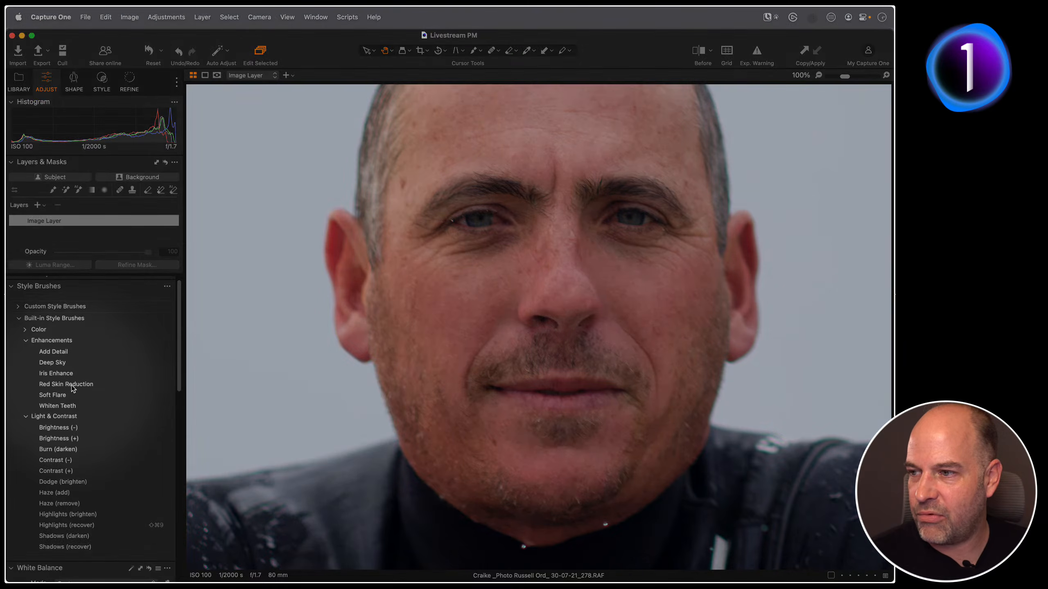
{"action": "left_click", "coordinate": [78, 387]}
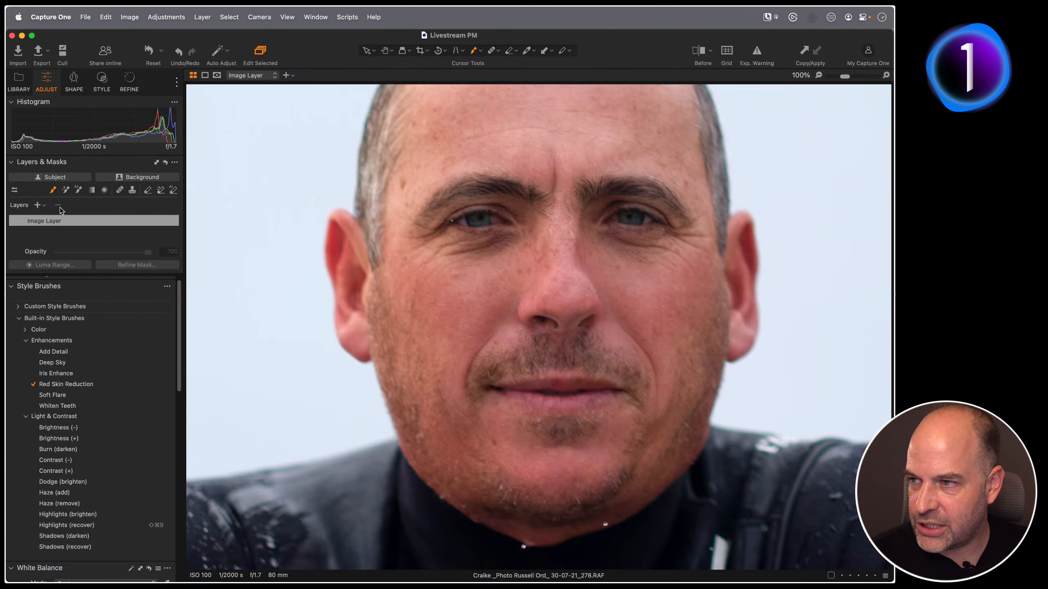
{"action": "right_click", "coordinate": [527, 277]}
{"action": "mouse_move", "coordinate": [527, 277]}
{"action": "left_mouse_down"}
{"action": "mouse_move", "coordinate": [488, 277]}
{"action": "mouse_move", "coordinate": [443, 315]}
{"action": "mouse_move", "coordinate": [578, 305]}
{"action": "mouse_move", "coordinate": [640, 328]}
{"action": "mouse_move", "coordinate": [567, 278]}
{"action": "mouse_move", "coordinate": [562, 256]}
{"action": "mouse_move", "coordinate": [576, 284]}
{"action": "mouse_move", "coordinate": [694, 323]}
{"action": "mouse_move", "coordinate": [549, 325]}
{"action": "mouse_move", "coordinate": [568, 319]}
{"action": "mouse_move", "coordinate": [483, 309]}
{"action": "mouse_move", "coordinate": [440, 324]}
{"action": "mouse_move", "coordinate": [404, 399]}
{"action": "mouse_move", "coordinate": [549, 461]}
{"action": "mouse_move", "coordinate": [630, 462]}
{"action": "mouse_move", "coordinate": [461, 461]}
{"action": "mouse_move", "coordinate": [605, 471]}
{"action": "mouse_move", "coordinate": [504, 471]}
{"action": "mouse_move", "coordinate": [614, 467]}
{"action": "mouse_move", "coordinate": [675, 367]}
{"action": "mouse_move", "coordinate": [588, 297]}
{"action": "mouse_move", "coordinate": [453, 308]}
{"action": "mouse_move", "coordinate": [495, 300]}
{"action": "mouse_move", "coordinate": [667, 336]}
{"action": "left_mouse_up"}
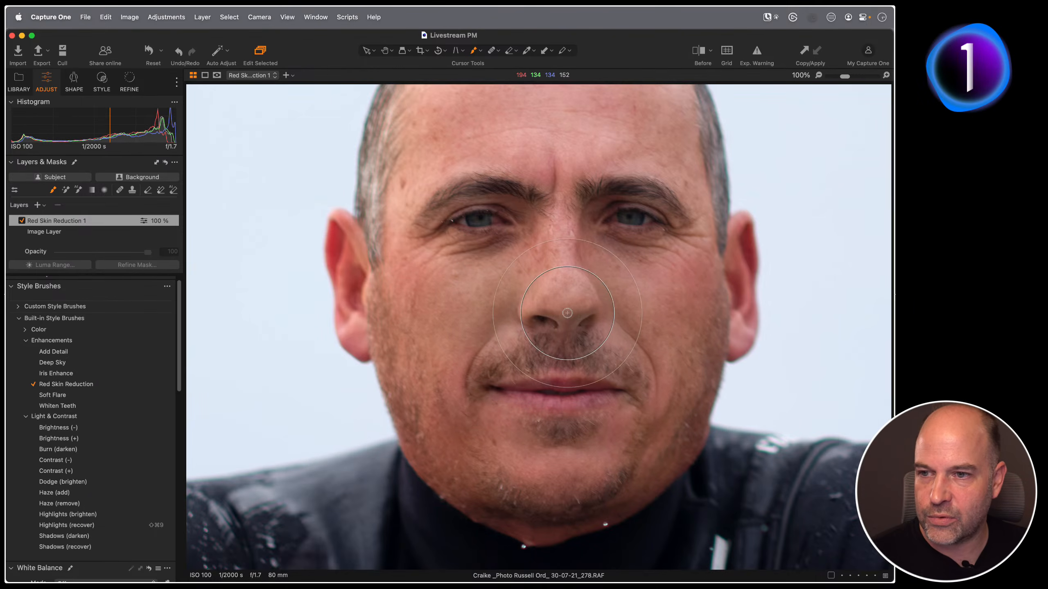
{"action": "left_click_drag", "start_coordinate": [602, 297], "coordinate": [445, 247]}
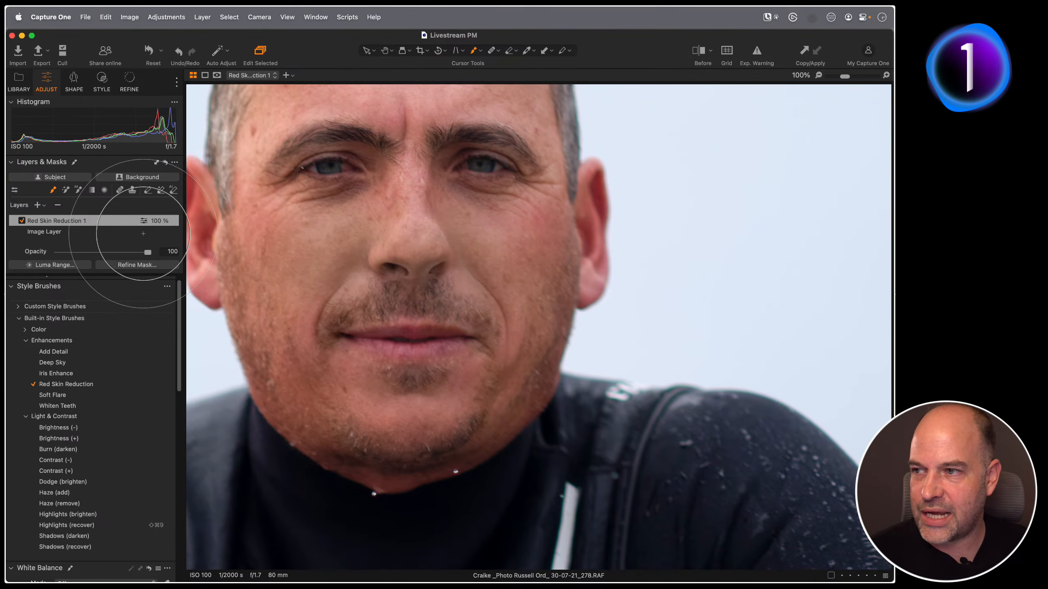
Step: Compare the face with the Red Skin Reduction 1 layer off and on, and set the layer's opacity to 52
{"action": "left_click", "coordinate": [21, 220]}
{"action": "left_click", "coordinate": [22, 220]}
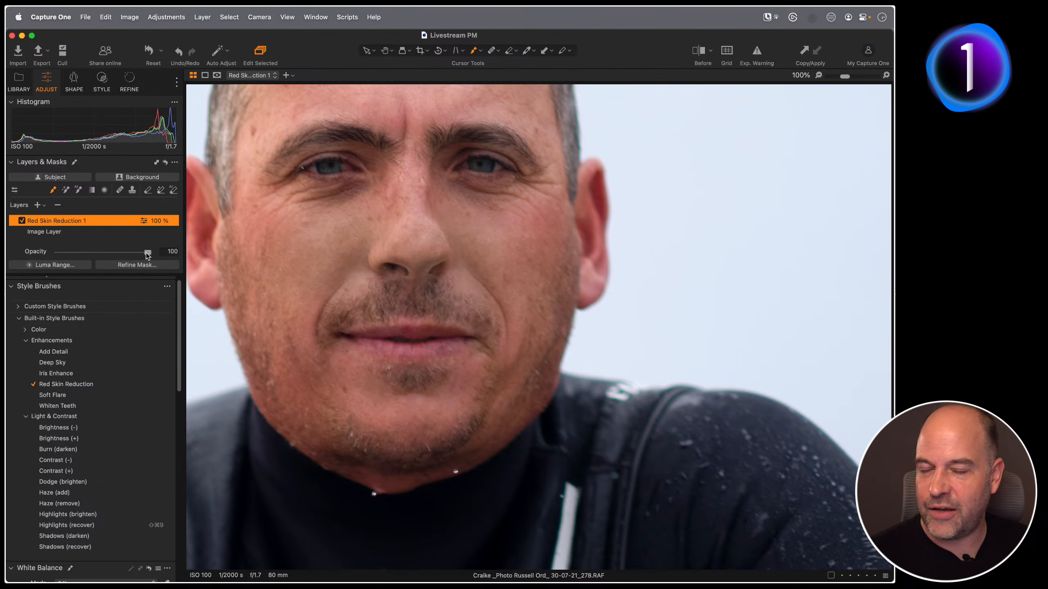
{"action": "left_click_drag", "start_coordinate": [143, 252], "coordinate": [104, 253]}
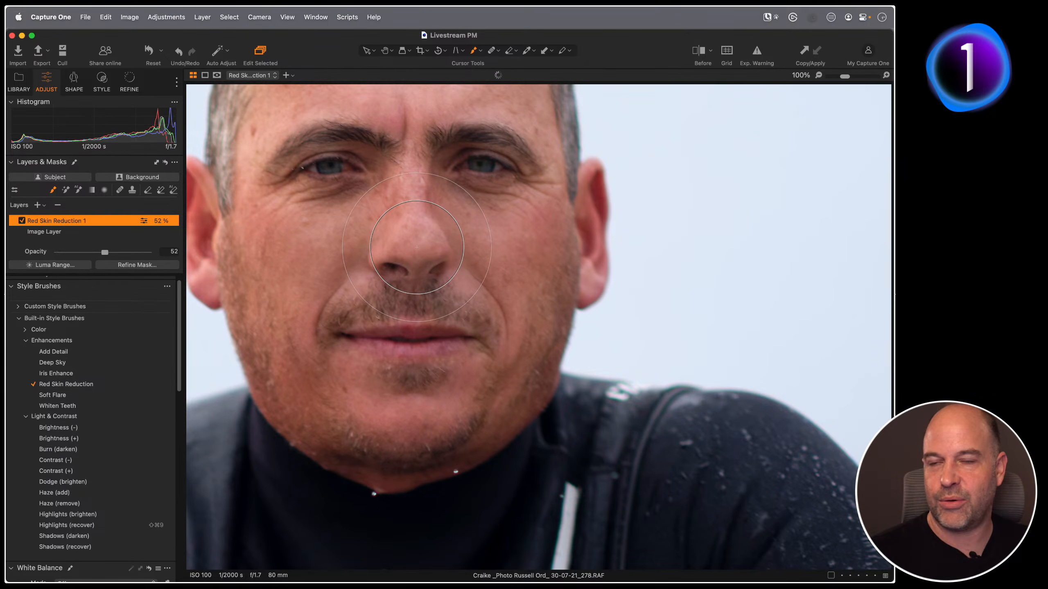
{"action": "key", "text": "h"}
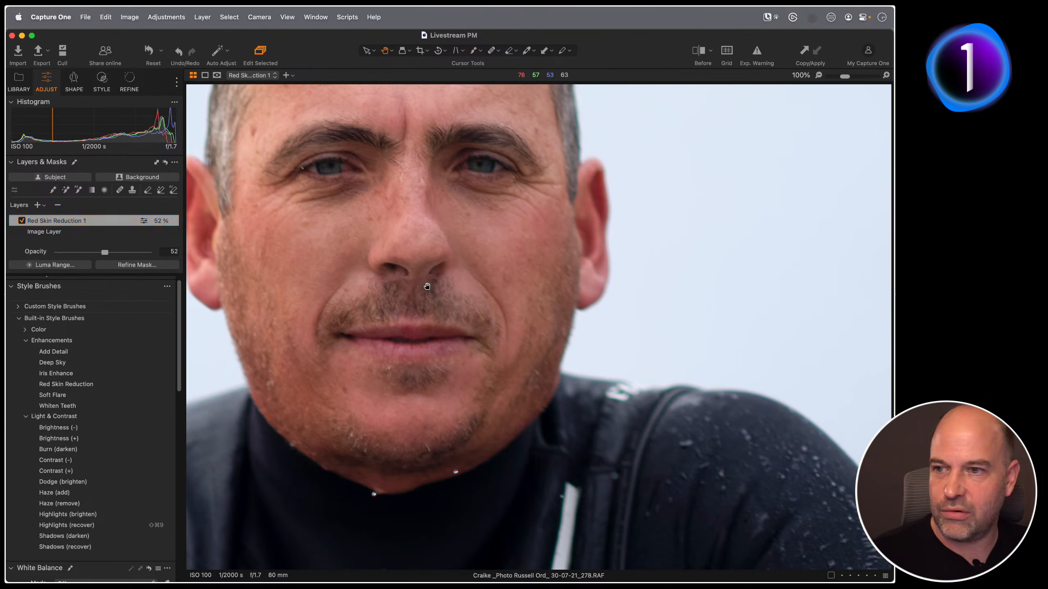
Step: Collapse the Style Brushes tool, and return from the portrait to the thumbnail browser with the catalog's library shown
{"action": "left_click", "coordinate": [411, 246]}
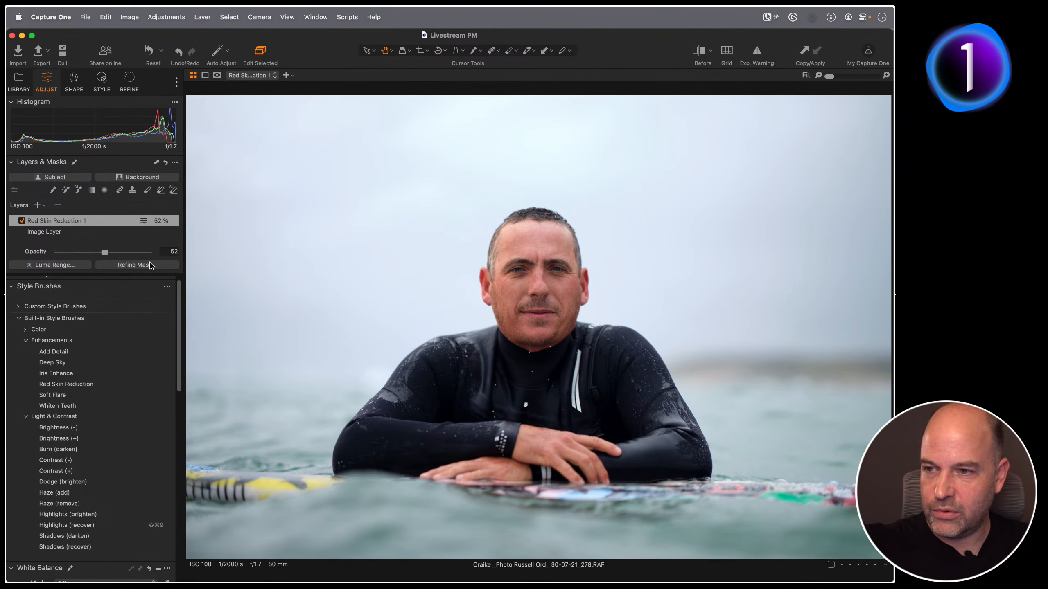
{"action": "left_click", "coordinate": [16, 289]}
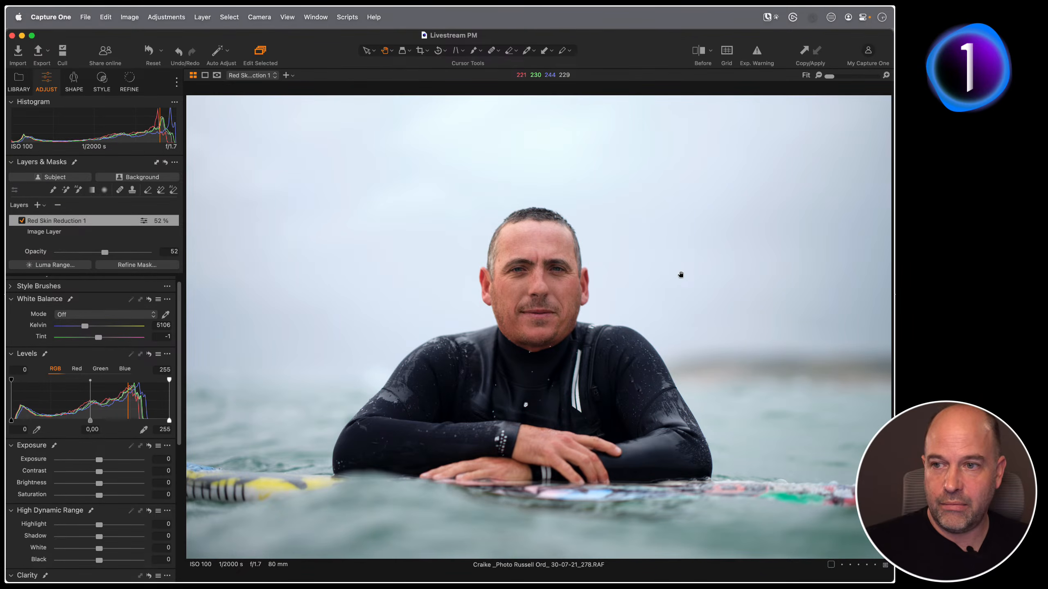
{"action": "double_click", "coordinate": [680, 276]}
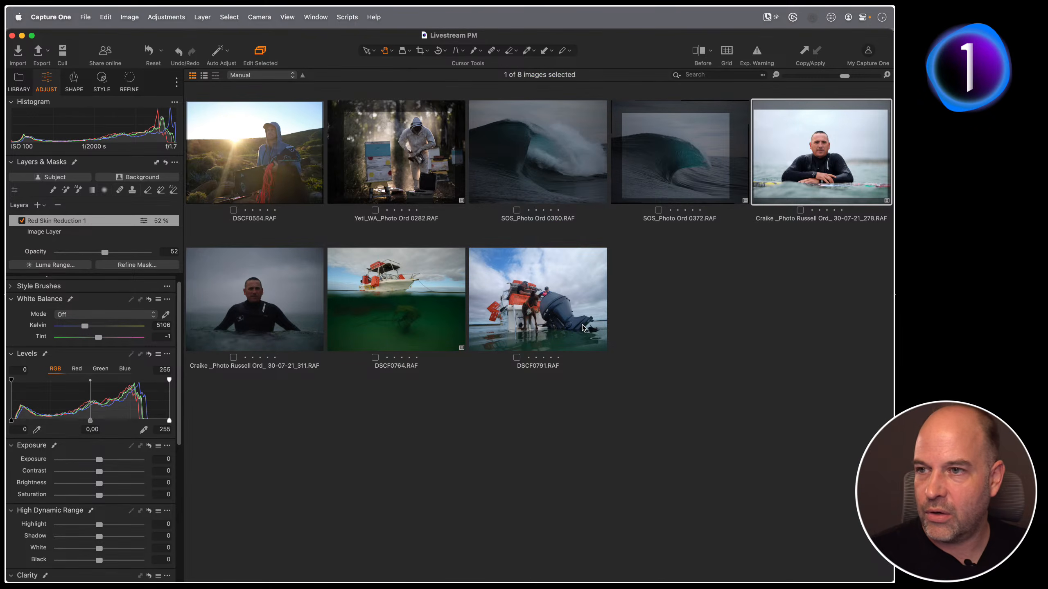
{"action": "left_click", "coordinate": [18, 80]}
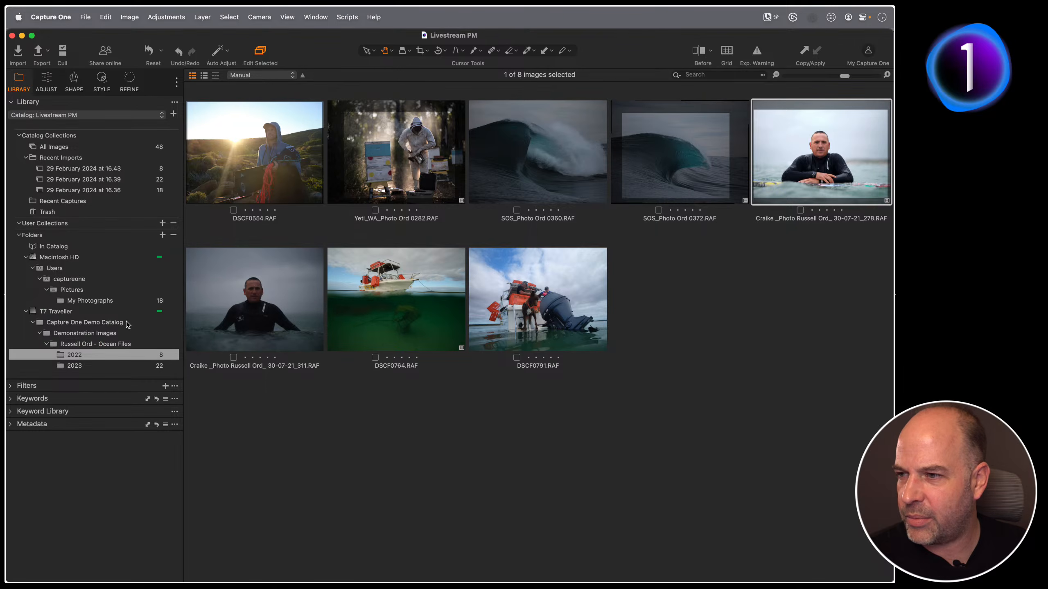
Step: Open the LeicaM10_23-11-17_0007.DNG photo of the two children from the My Photographs folder
{"action": "left_click", "coordinate": [75, 301]}
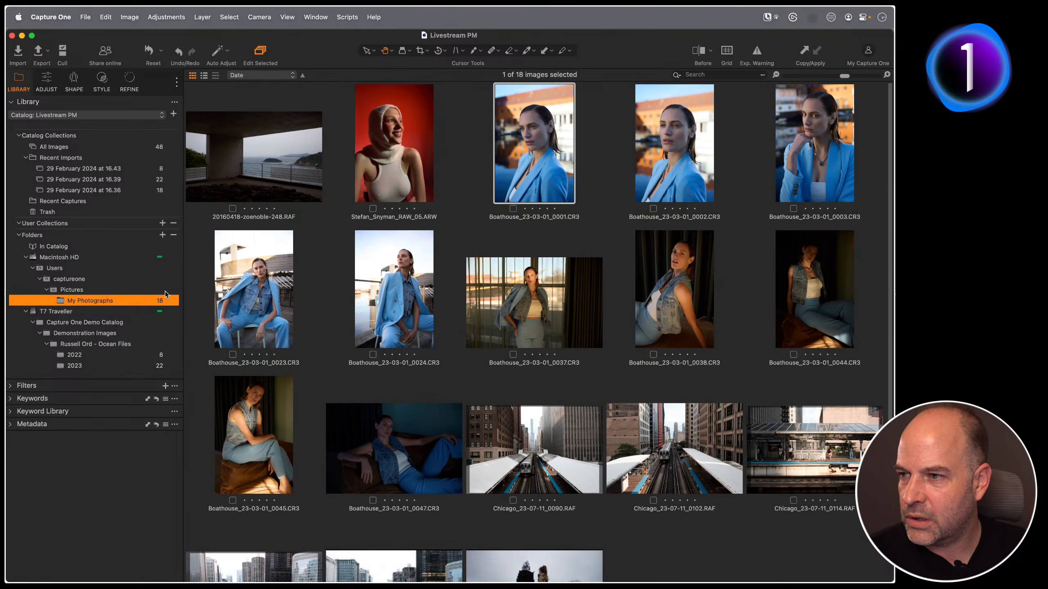
{"action": "scroll", "coordinate": [523, 490], "scroll_direction": "down", "scroll_amount": 3}
{"action": "double_click", "coordinate": [522, 490]}
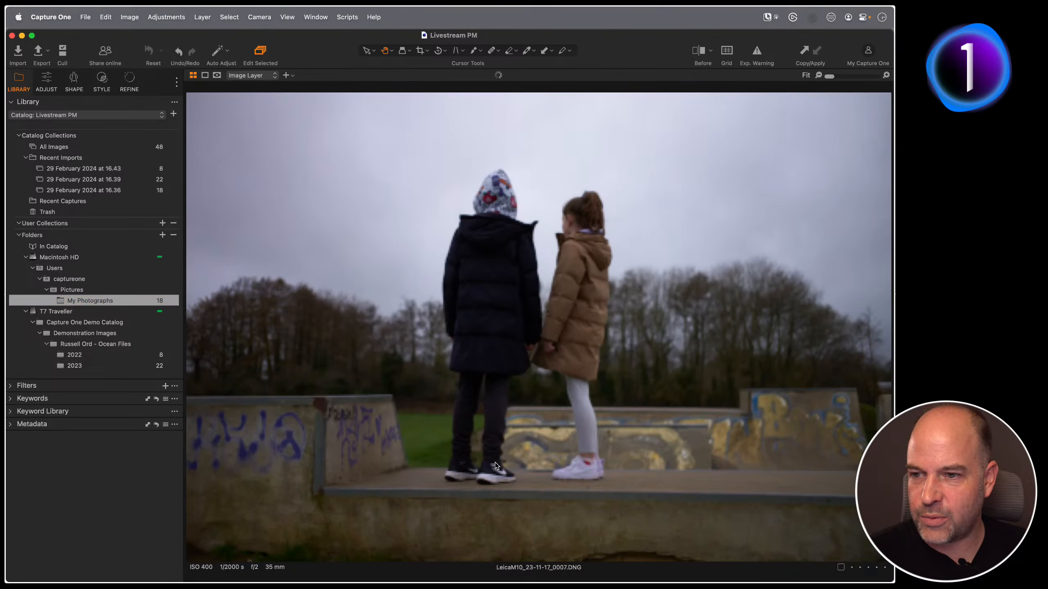
Step: Apply the built-in Black & White style B&W Punch to the photo of the two children
{"action": "left_click", "coordinate": [47, 83]}
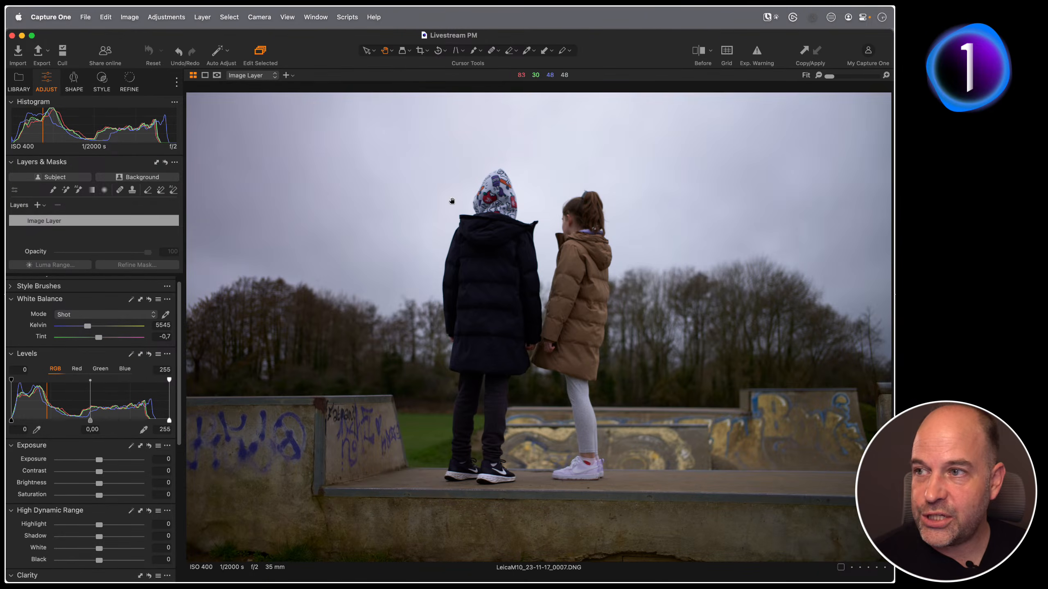
{"action": "left_click", "coordinate": [102, 79]}
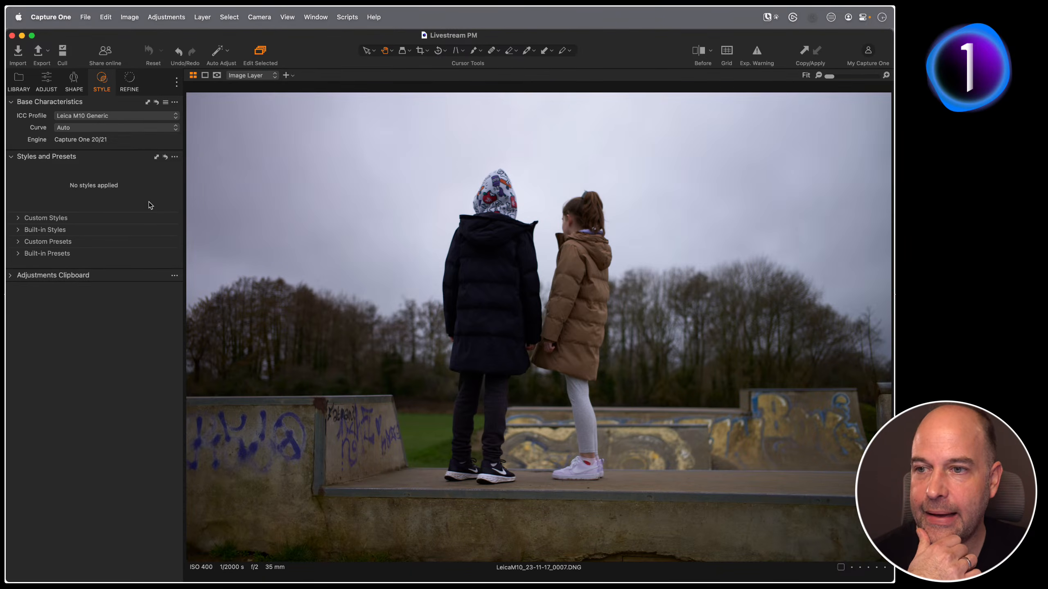
{"action": "left_click", "coordinate": [18, 230]}
{"action": "left_click", "coordinate": [25, 252]}
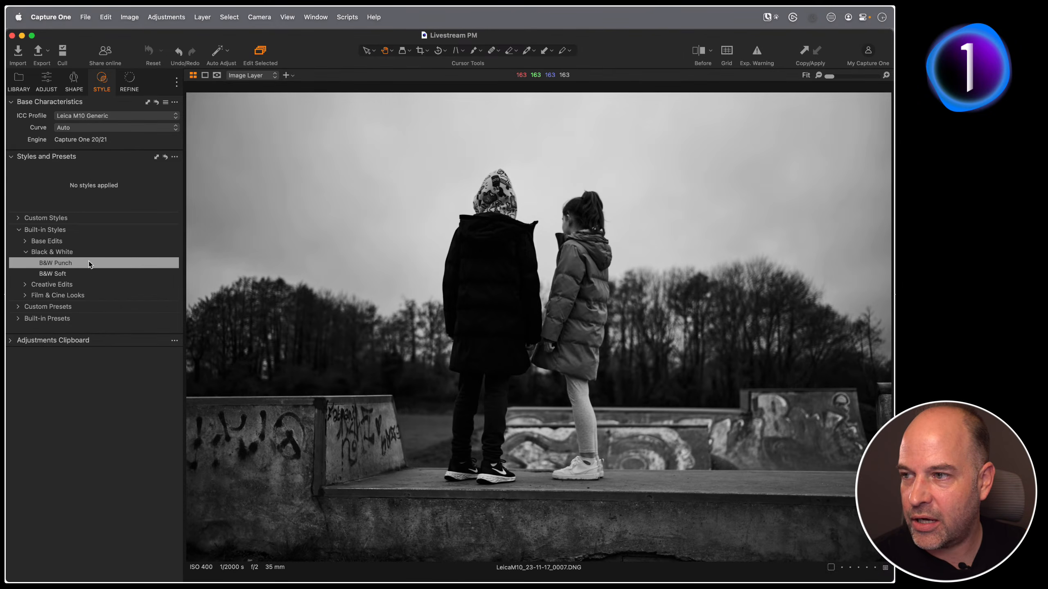
{"action": "left_click", "coordinate": [60, 264]}
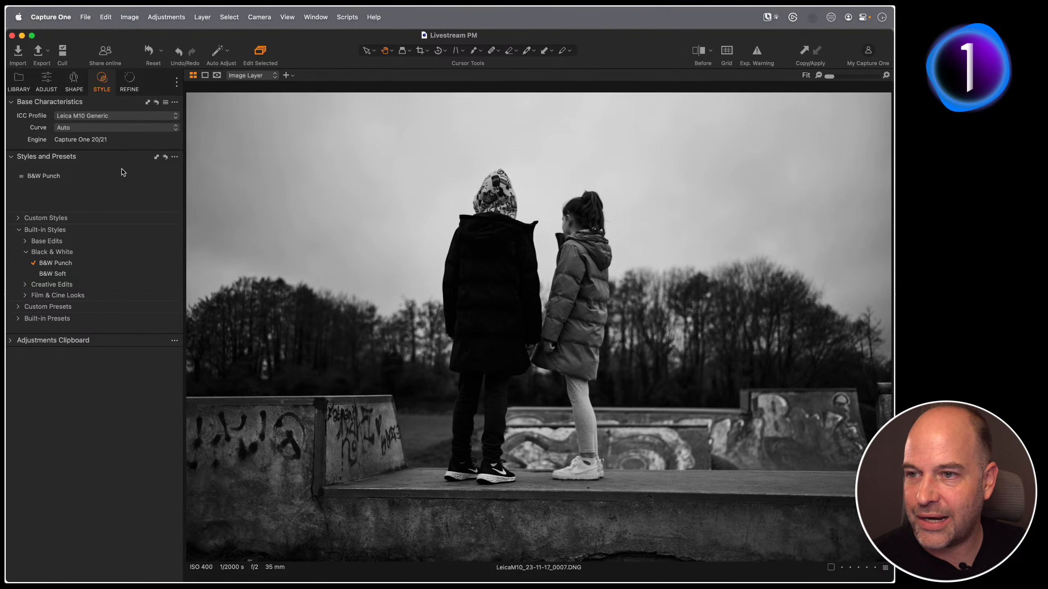
Step: Crop the photo tighter around the two children to about 16.35 x 11.90 in, and leave the Crop tool
{"action": "left_click", "coordinate": [52, 80]}
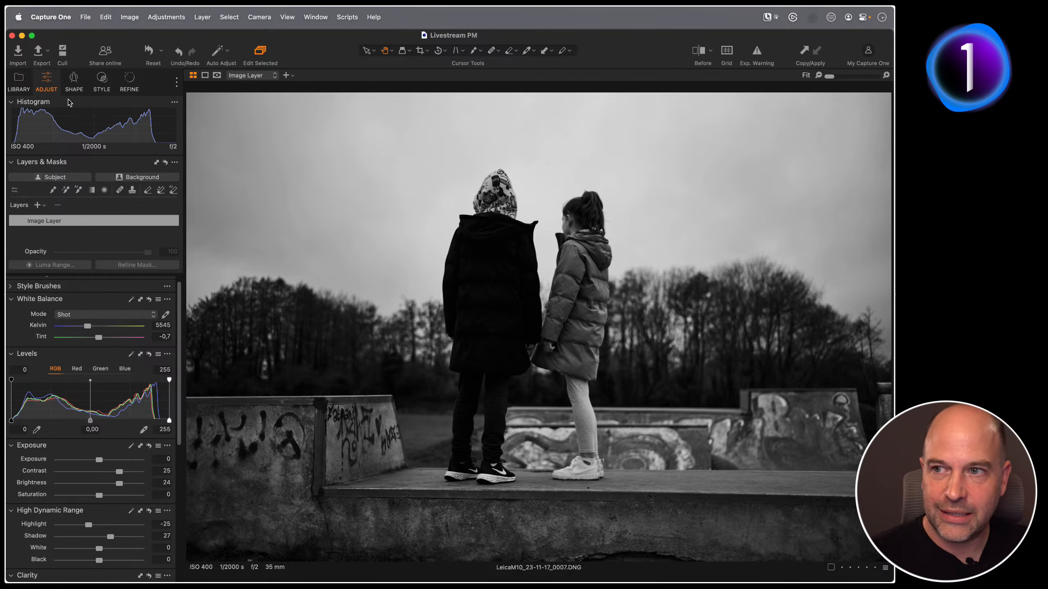
{"action": "key", "text": "c"}
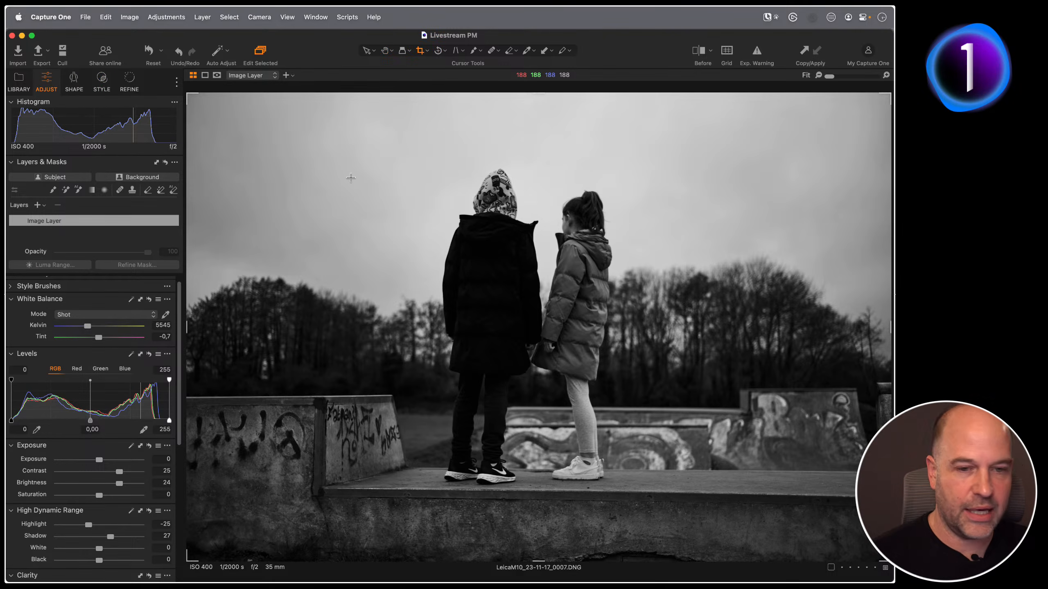
{"action": "left_click_drag", "start_coordinate": [884, 96], "coordinate": [833, 106]}
{"action": "left_click_drag", "start_coordinate": [626, 266], "coordinate": [609, 273]}
{"action": "left_click_drag", "start_coordinate": [526, 112], "coordinate": [528, 125]}
{"action": "key", "text": "h"}
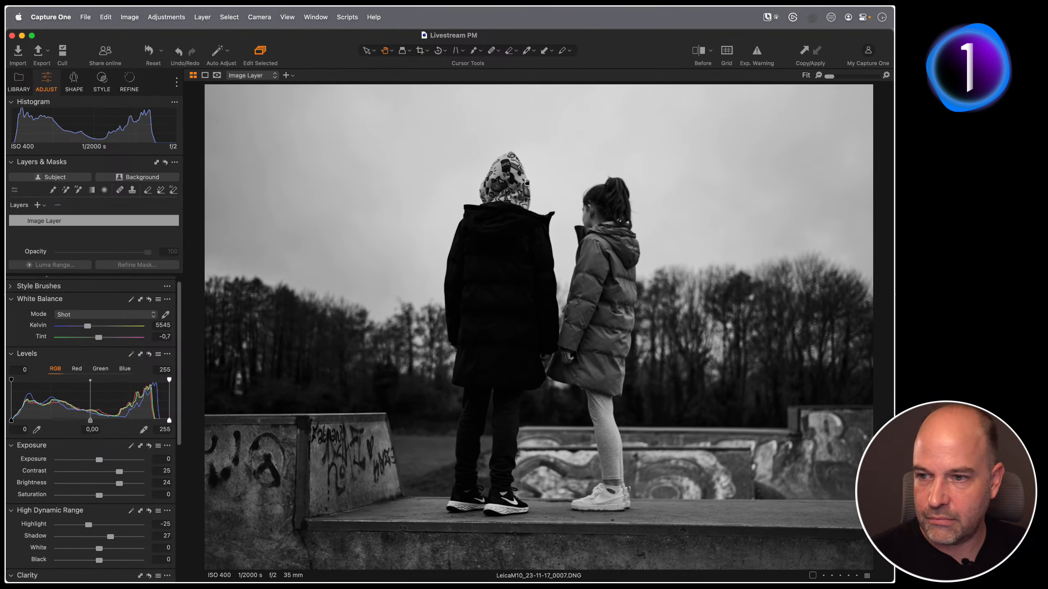
Step: Try a rotation of -0.53 on the photo, reset it, and straighten the photo automatically instead
{"action": "left_click", "coordinate": [74, 80]}
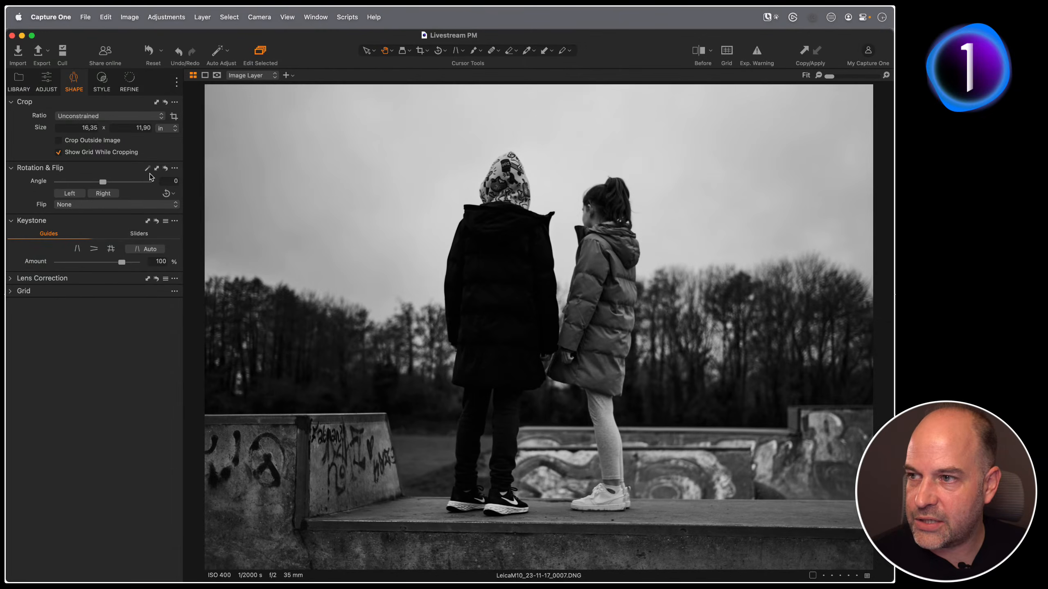
{"action": "left_click_drag", "start_coordinate": [103, 182], "coordinate": [102, 181]}
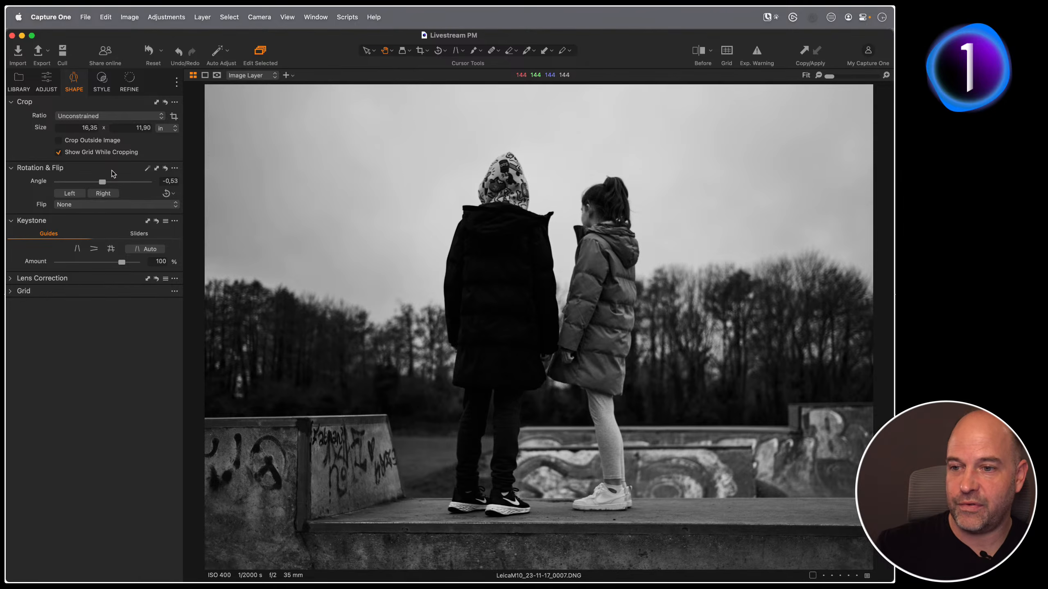
{"action": "left_click", "coordinate": [165, 168]}
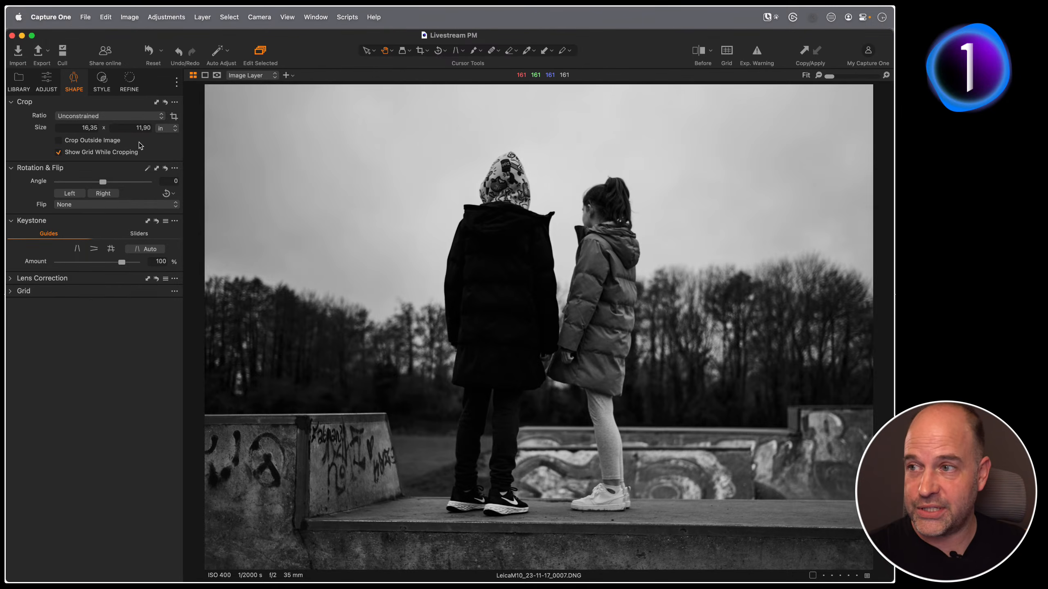
{"action": "left_click", "coordinate": [147, 170]}
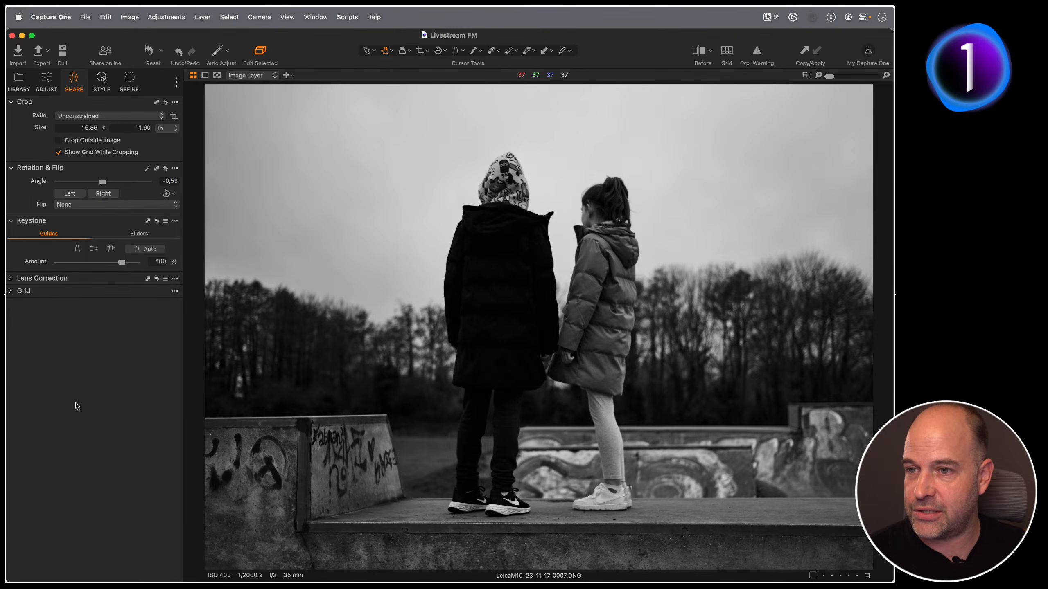
Step: Set the image layer's Brightness to 26, and inspect the hooded child's dark coat and trousers at 100%
{"action": "left_click", "coordinate": [46, 82]}
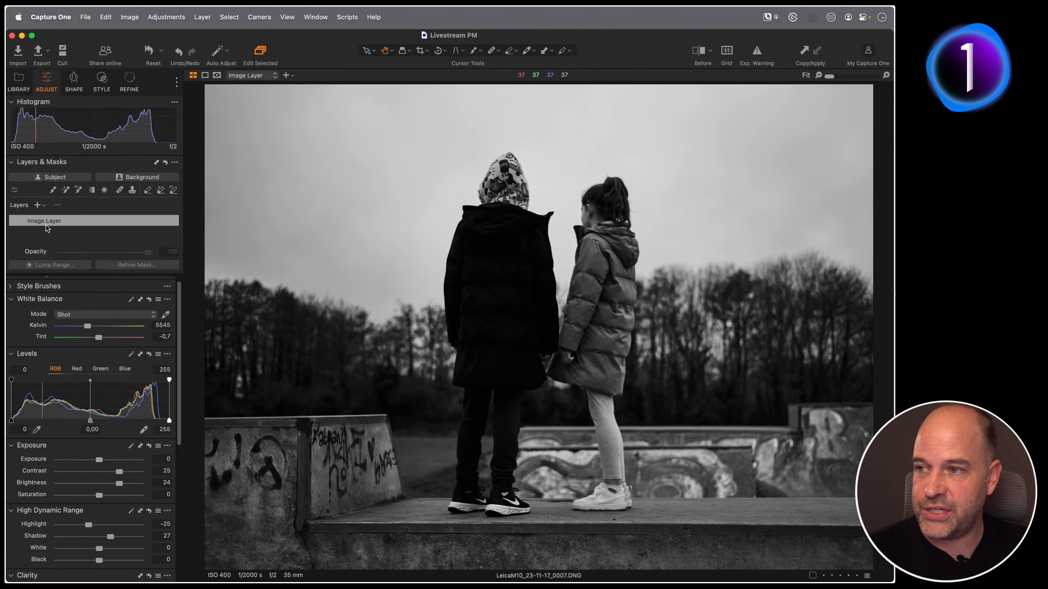
{"action": "left_click_drag", "start_coordinate": [119, 483], "coordinate": [120, 483]}
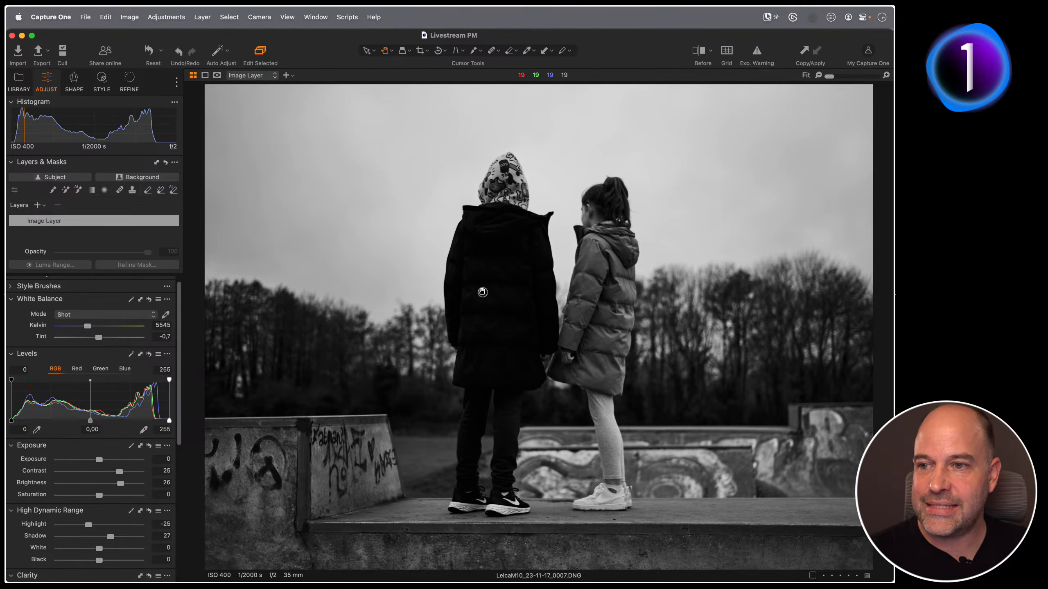
{"action": "left_click", "coordinate": [501, 305]}
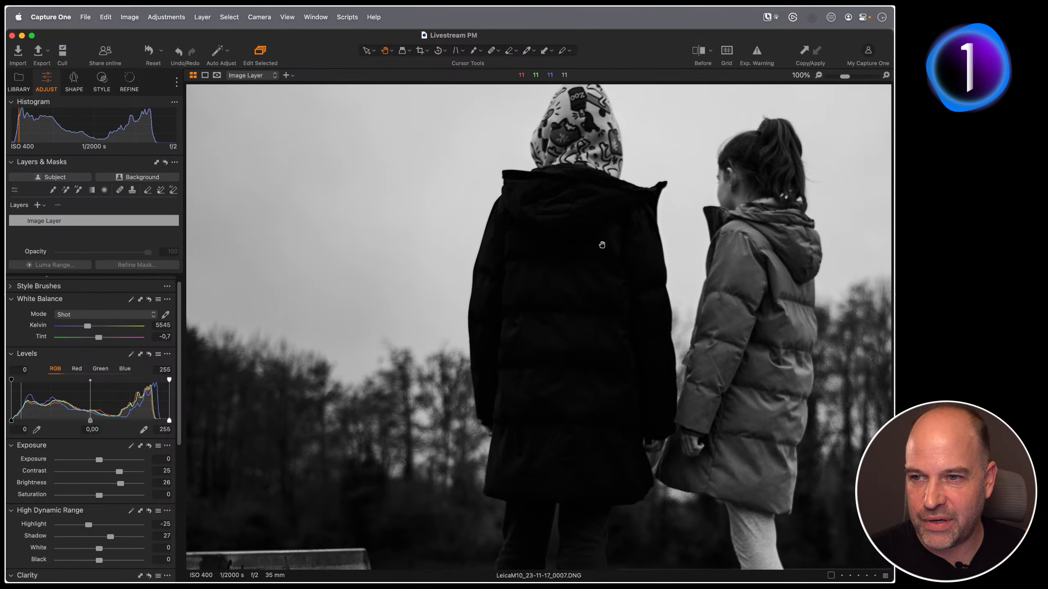
{"action": "double_click", "coordinate": [529, 388]}
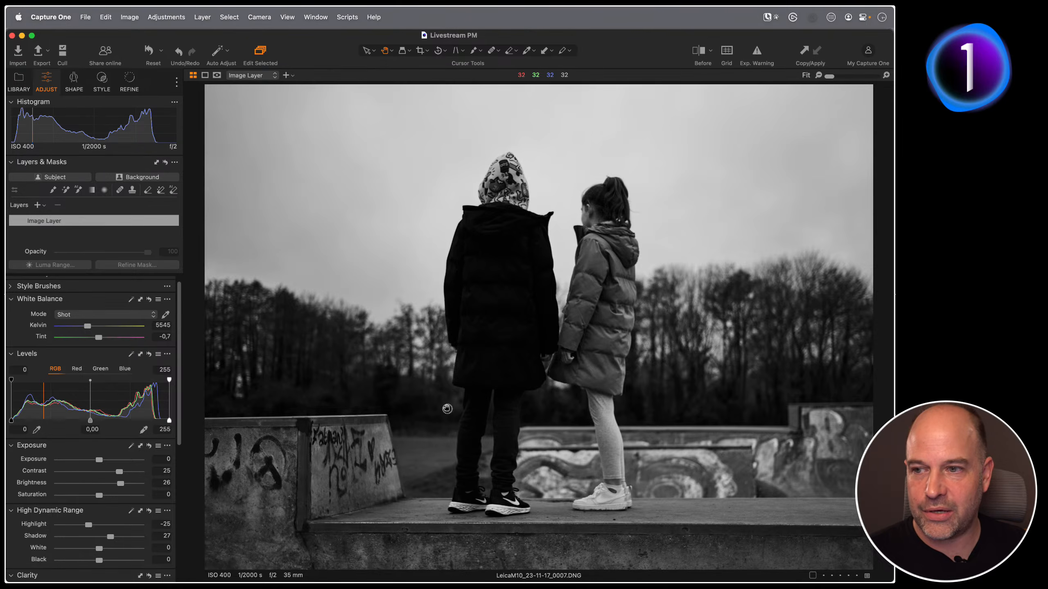
{"action": "left_click", "coordinate": [445, 408]}
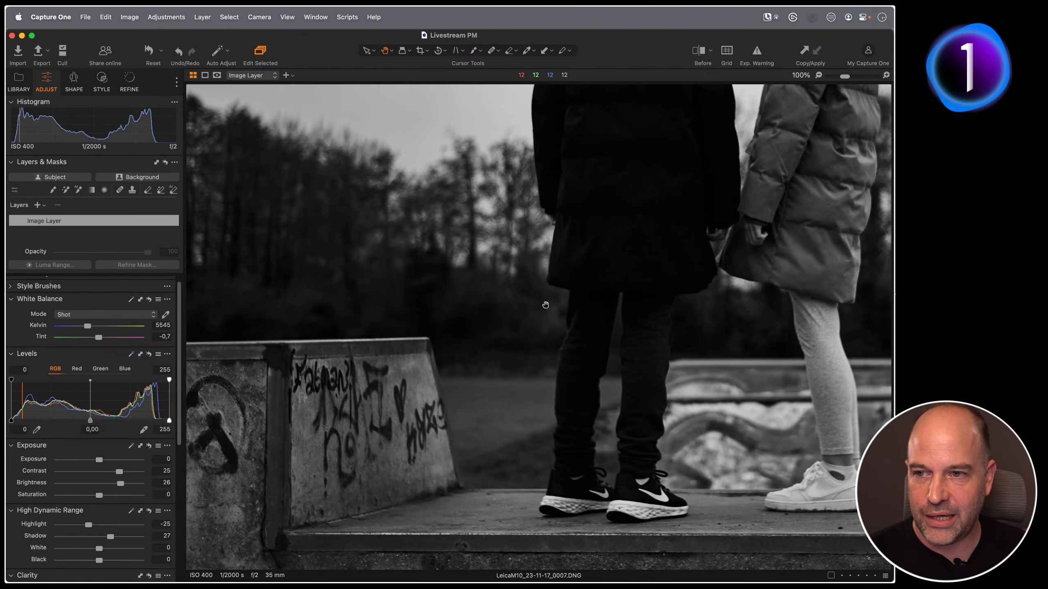
{"action": "left_click", "coordinate": [595, 316]}
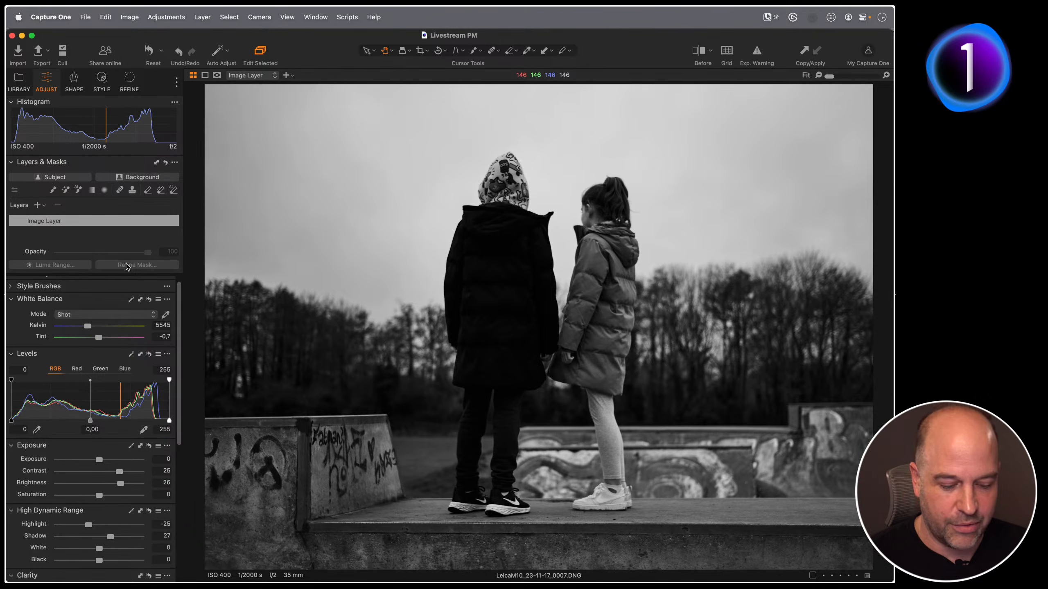
Step: Create a Subject mask layer for the two children, check its coverage with the mask overlay, and hide the overlay
{"action": "key", "text": "F1"}
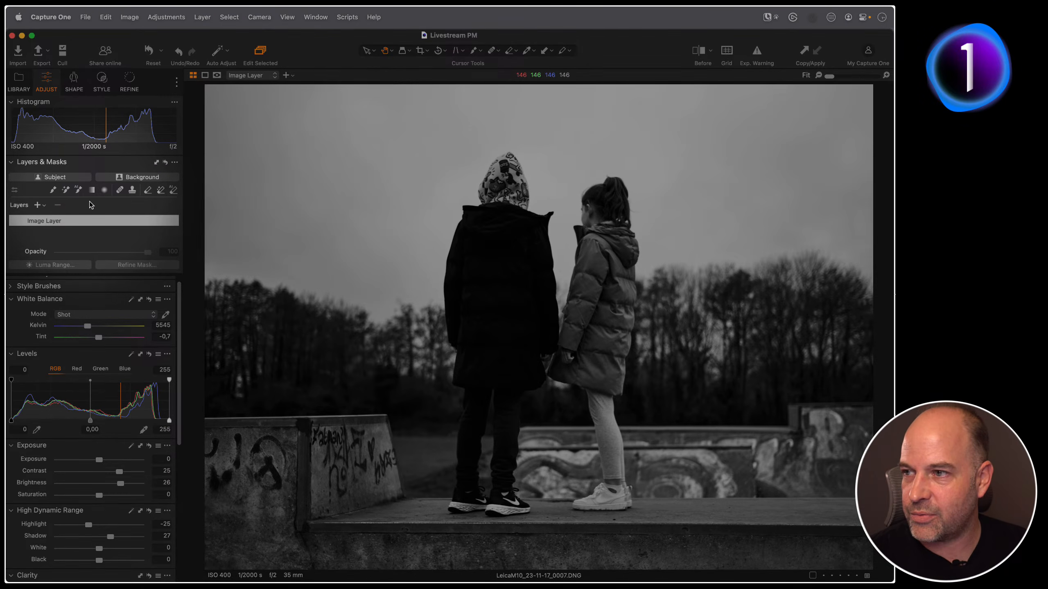
{"action": "key", "text": "F1"}
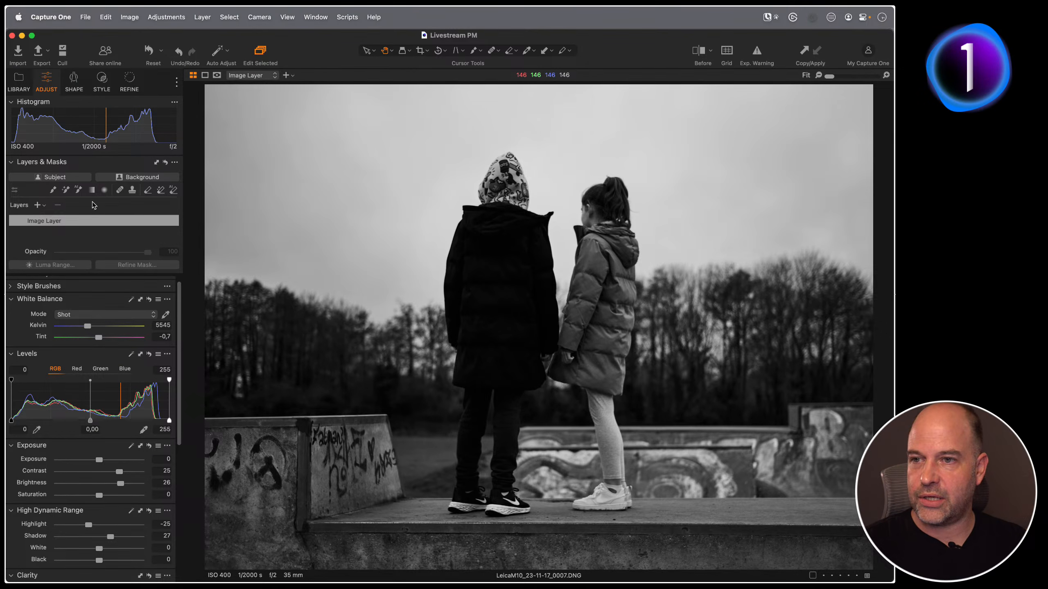
{"action": "left_click", "coordinate": [55, 178]}
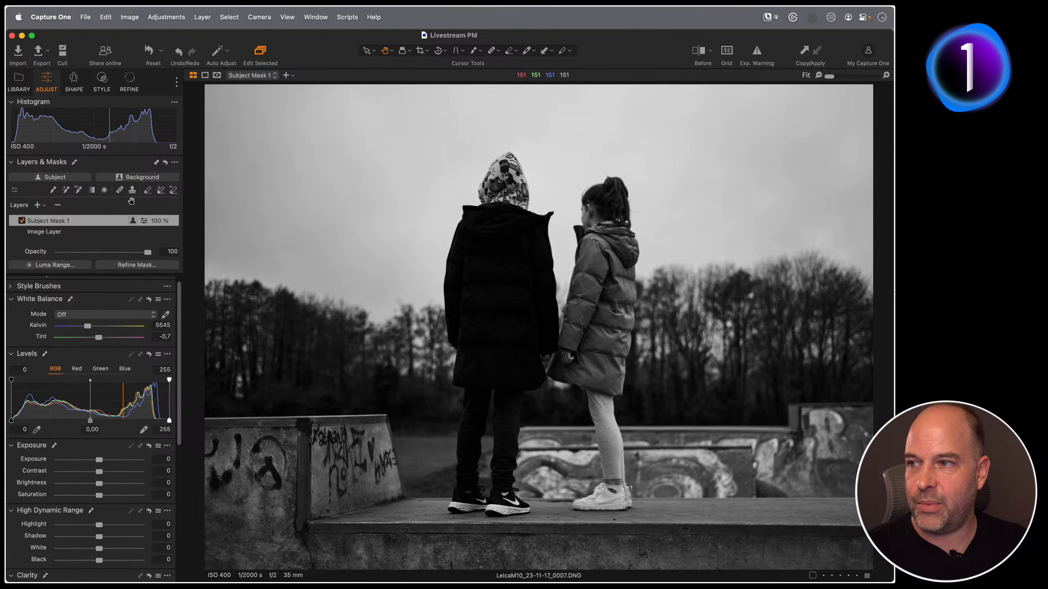
{"action": "left_click", "coordinate": [218, 75]}
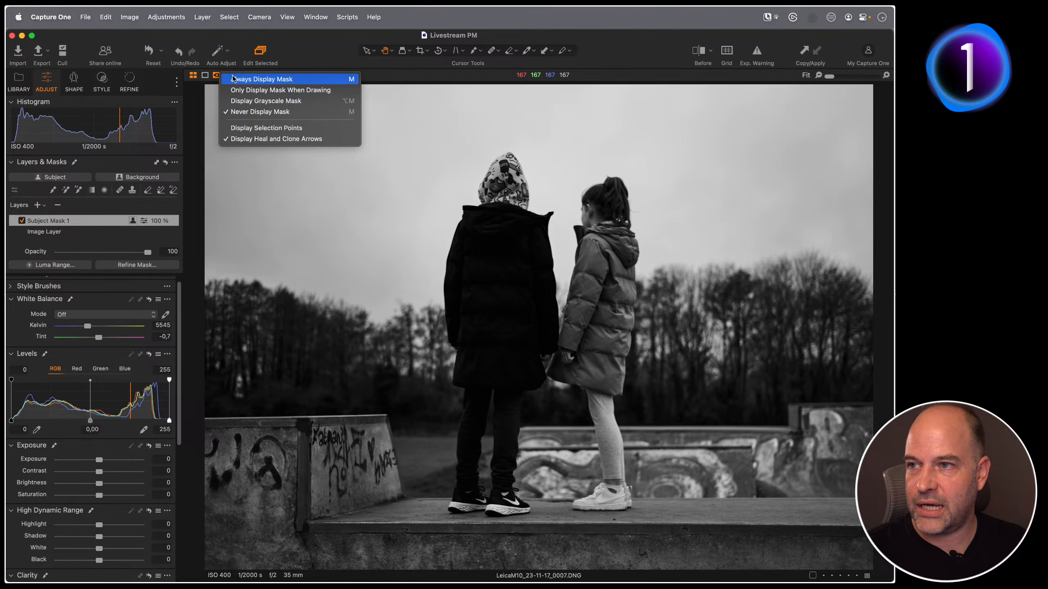
{"action": "left_click", "coordinate": [318, 80]}
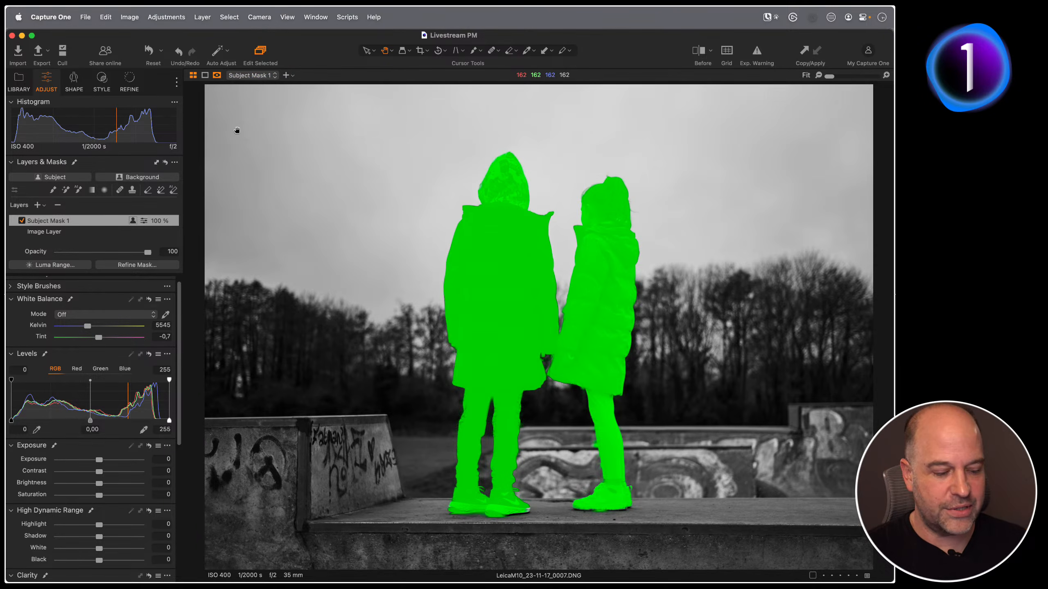
{"action": "key", "text": "m"}
{"action": "key", "text": "m"}
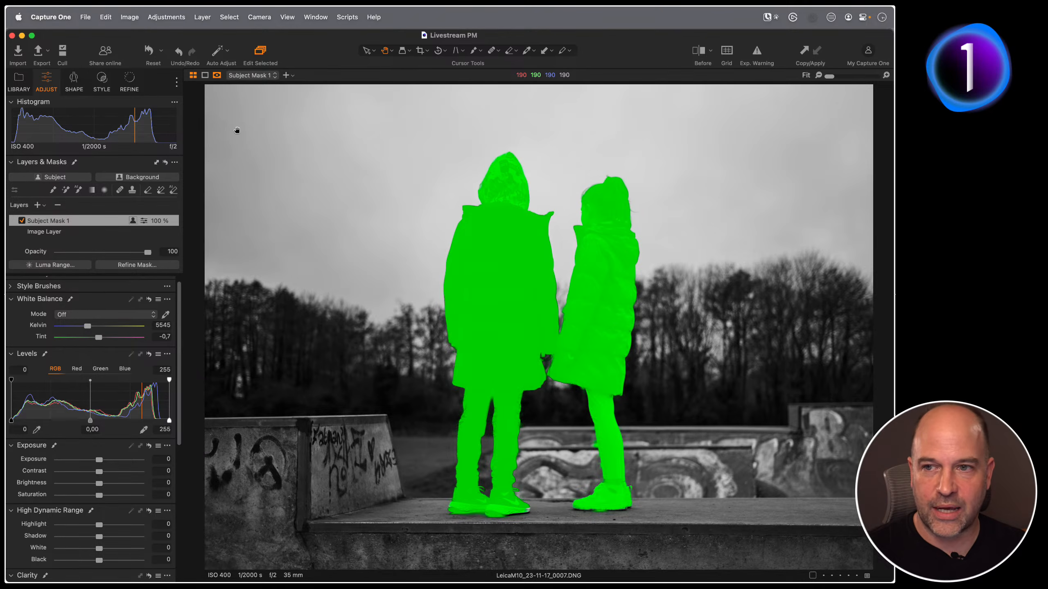
{"action": "key", "text": "m"}
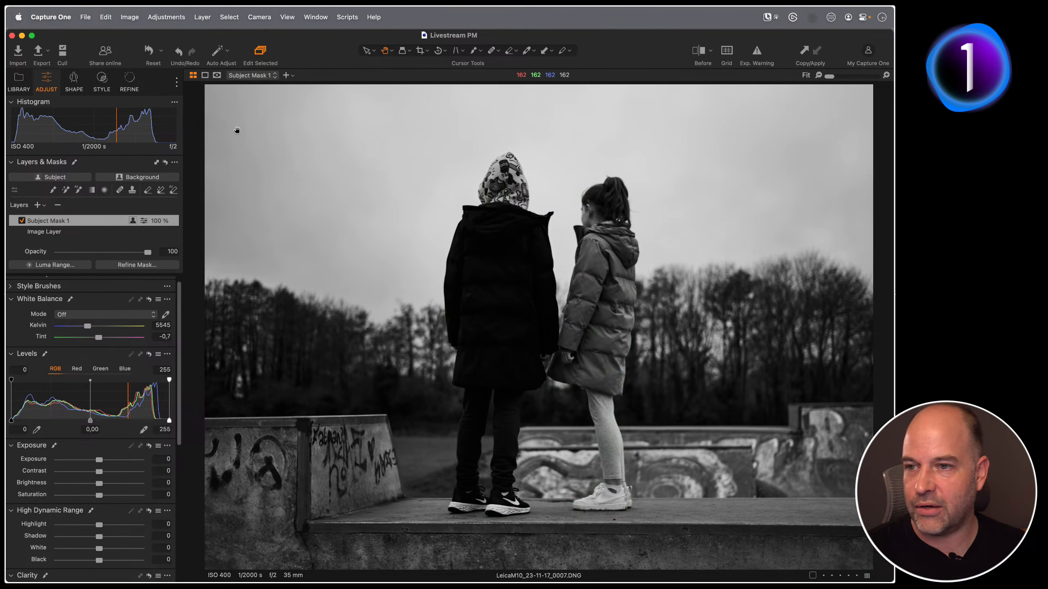
Step: Set the High Dynamic Range Shadow to 47 on Subject Mask 1, and compare the layer off and on
{"action": "scroll", "coordinate": [114, 484], "scroll_direction": "down", "scroll_amount": 3}
{"action": "left_click_drag", "start_coordinate": [101, 475], "coordinate": [119, 476]}
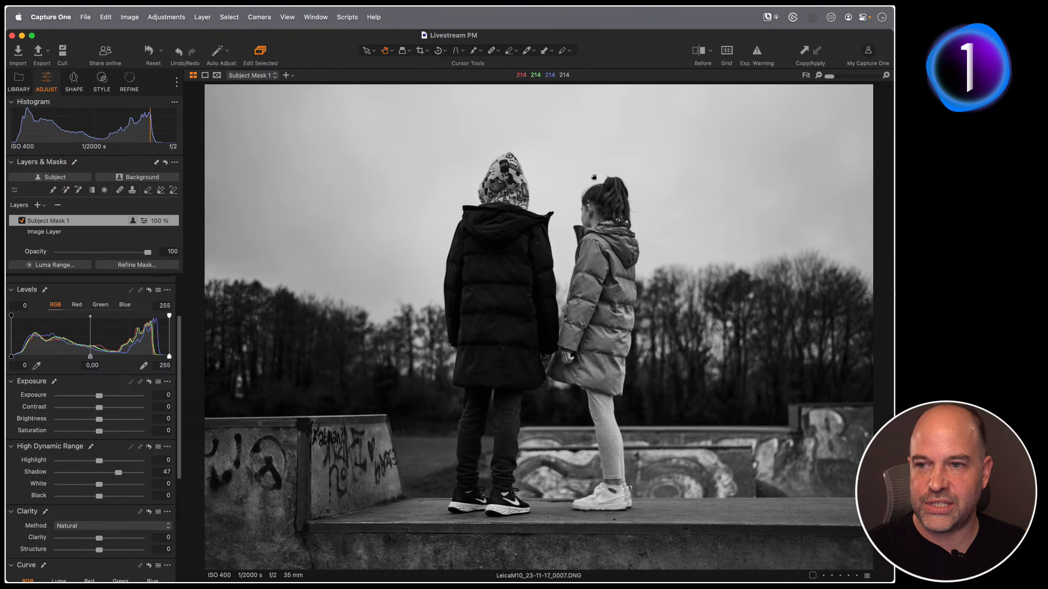
{"action": "left_click", "coordinate": [19, 220]}
{"action": "left_click", "coordinate": [19, 220]}
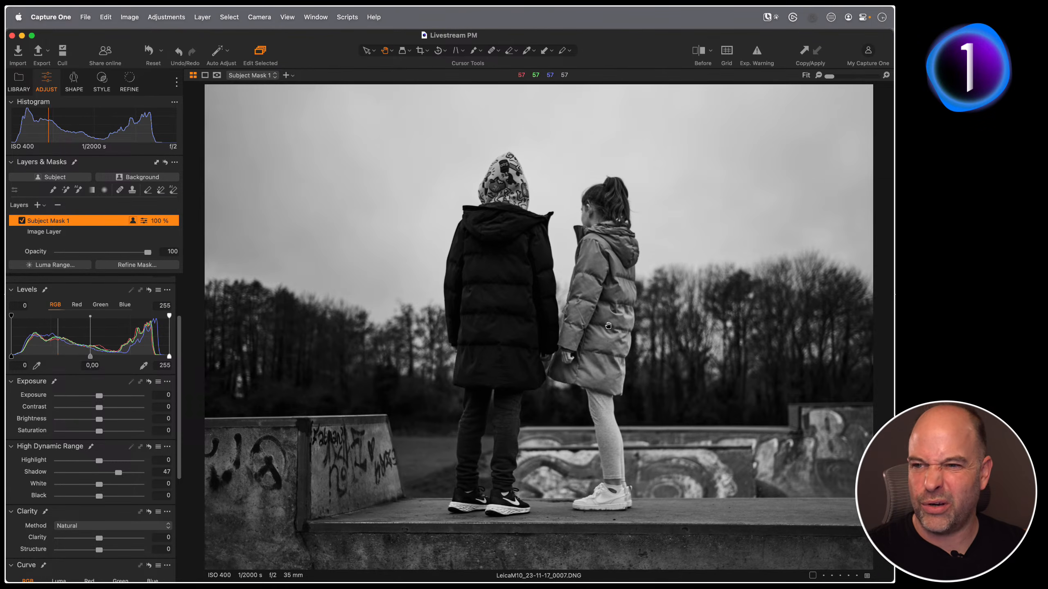
Step: Turn off the Subject Mask 1 layer and add a new empty adjustment layer above it
{"action": "left_click", "coordinate": [22, 221]}
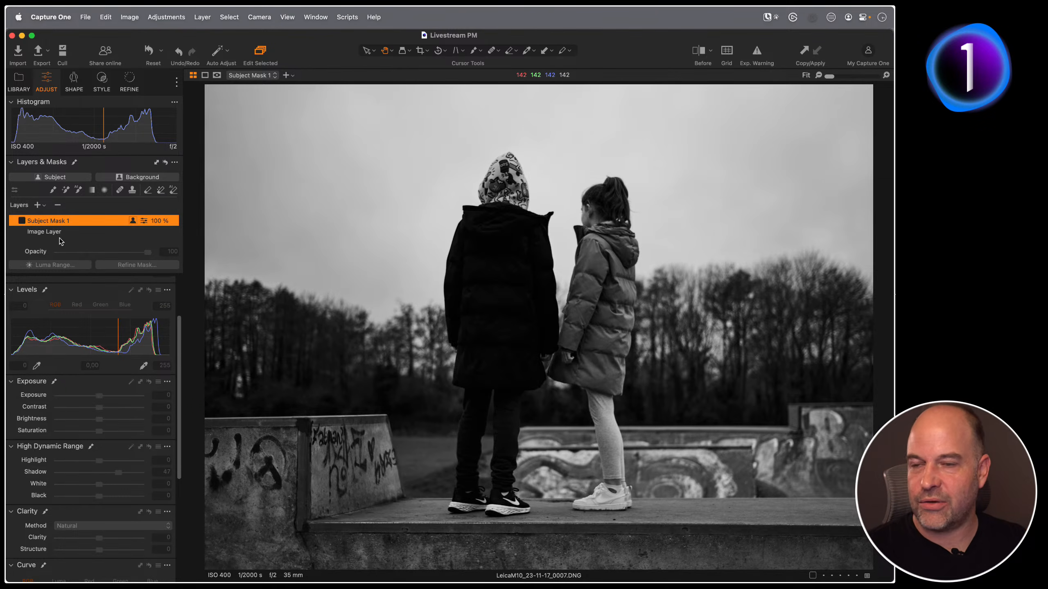
{"action": "key", "text": "F1"}
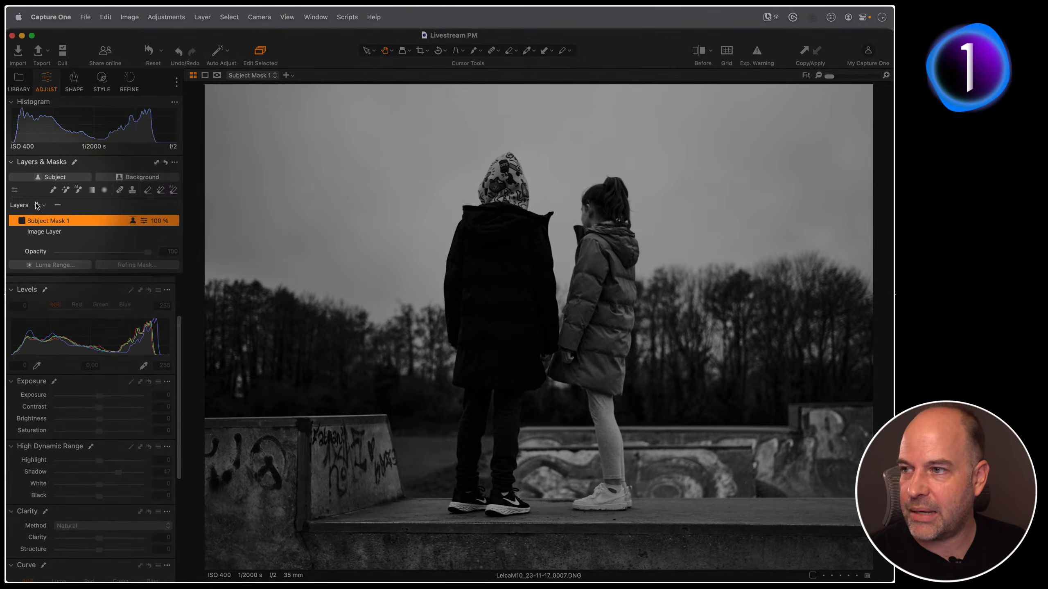
{"action": "left_click", "coordinate": [38, 205]}
{"action": "key", "text": "F1"}
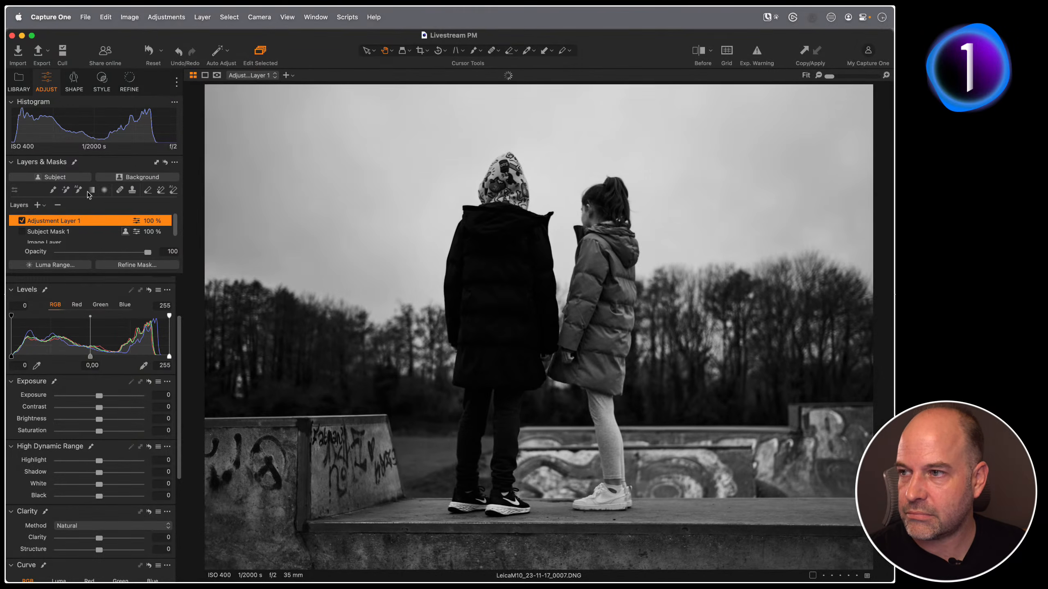
Step: Mask the hooded child's dark coat and trousers on Adjustment Layer 1 with AI Select, and set the High Dynamic Range Shadow to 31
{"action": "left_click", "coordinate": [78, 191]}
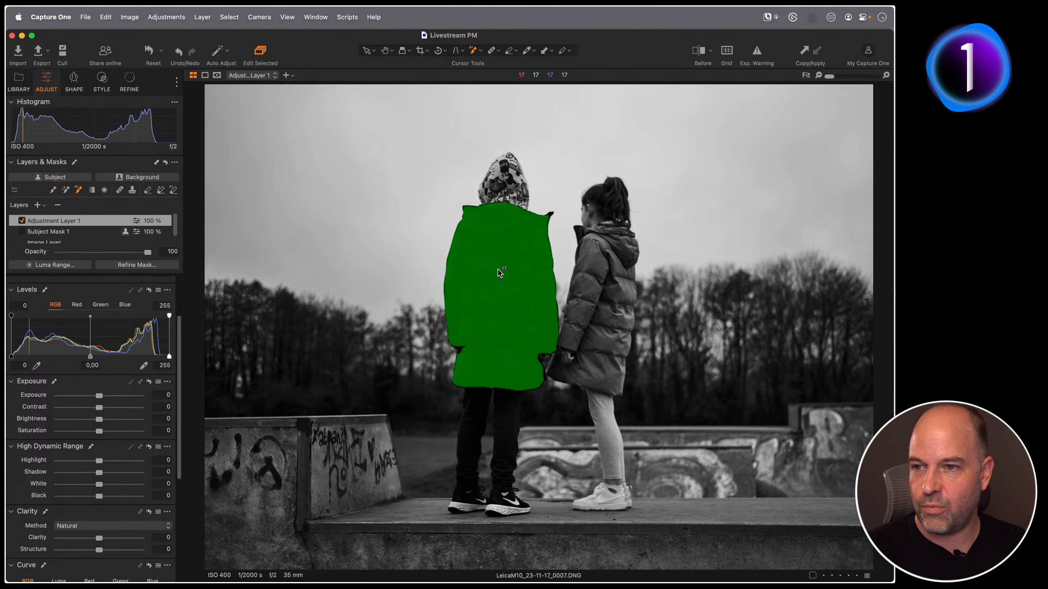
{"action": "left_click", "coordinate": [500, 272]}
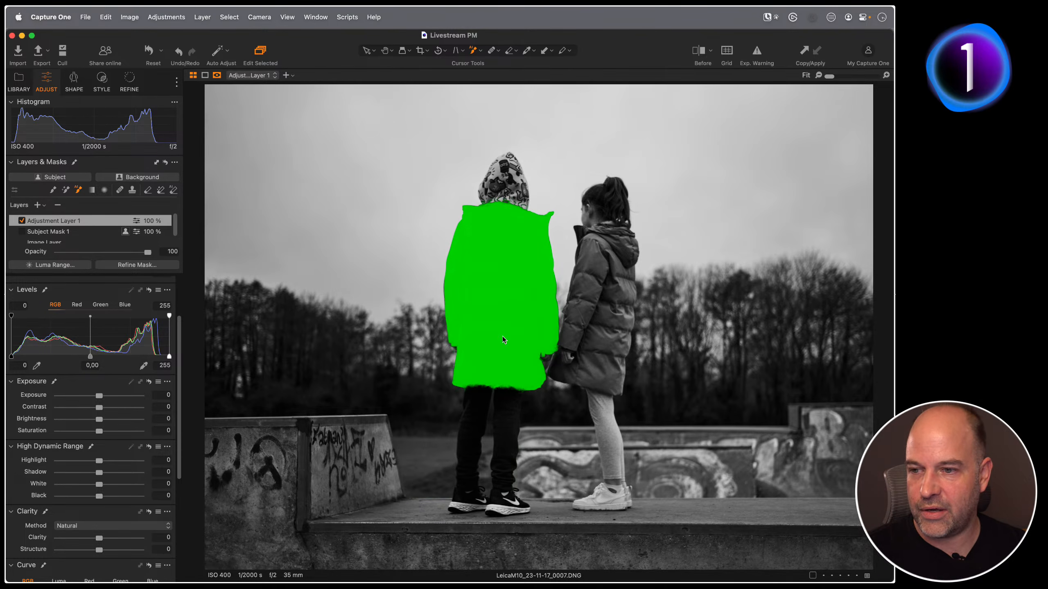
{"action": "left_click", "coordinate": [475, 419]}
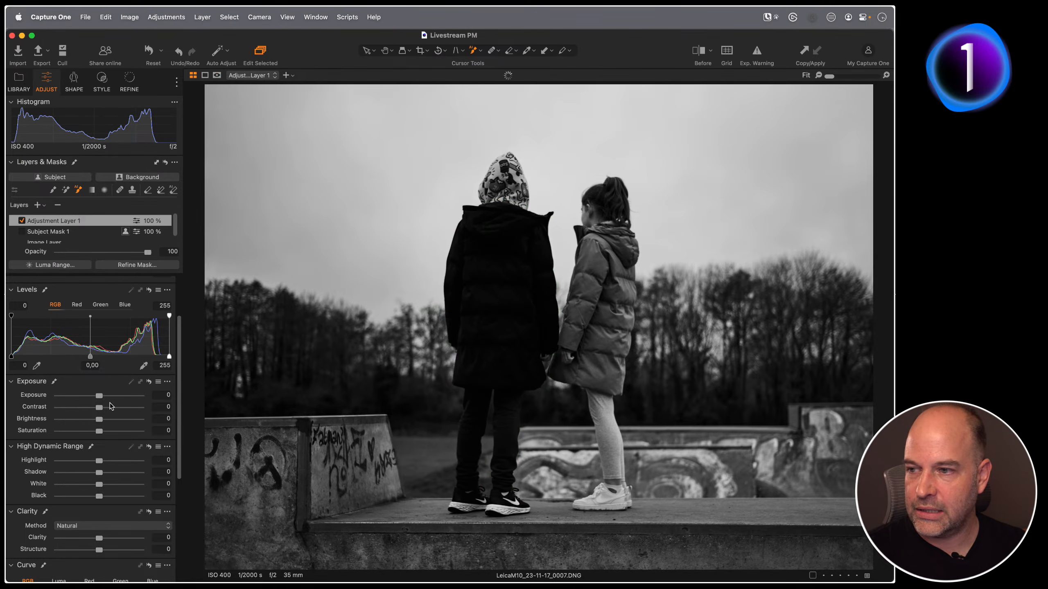
{"action": "left_click_drag", "start_coordinate": [104, 474], "coordinate": [113, 476]}
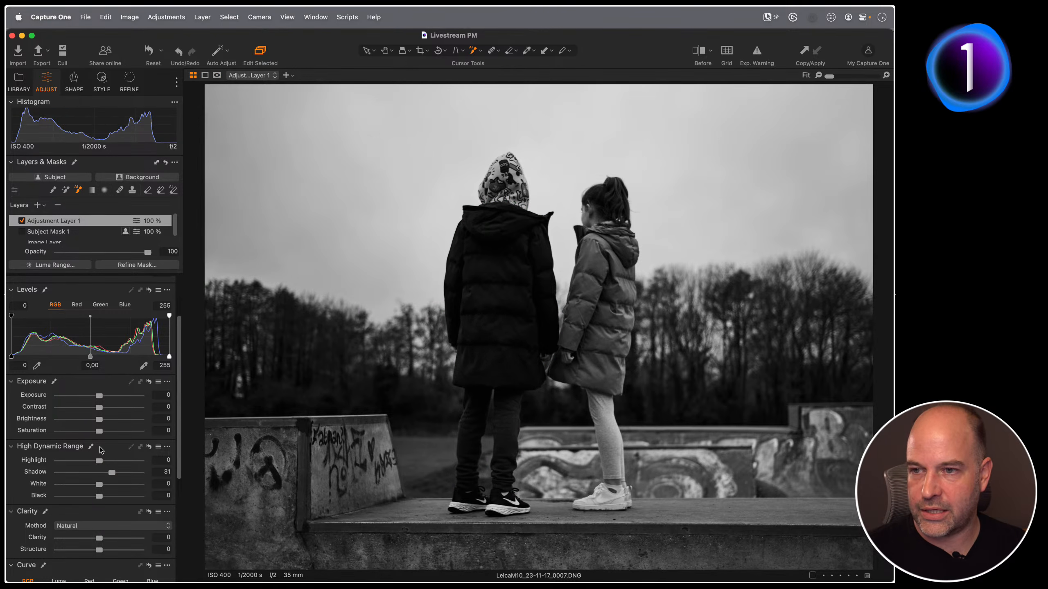
Step: Compare the picture with Adjustment Layer 1 off and on
{"action": "left_click", "coordinate": [22, 220]}
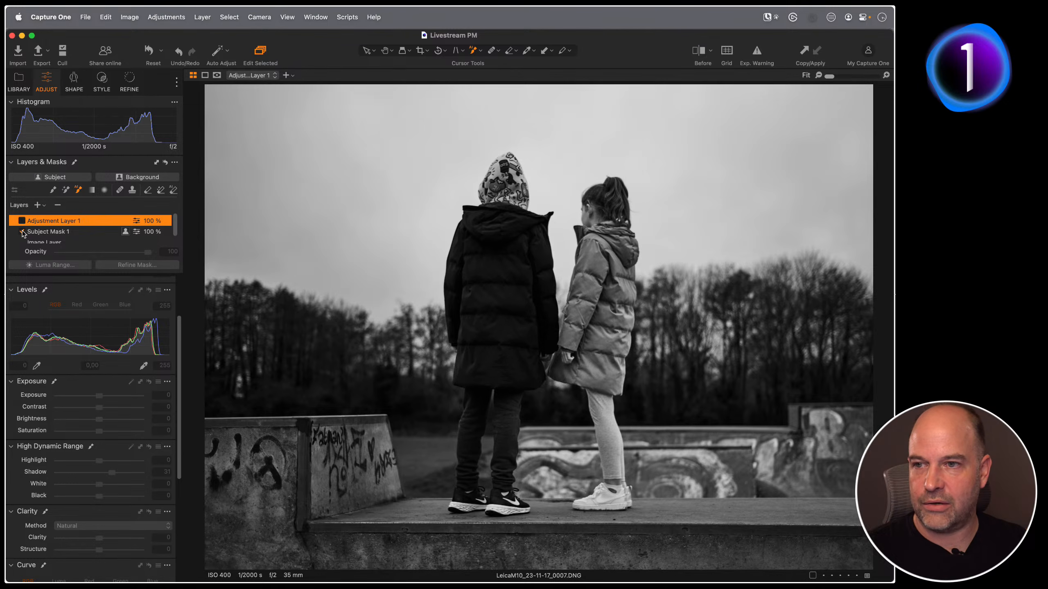
{"action": "left_click", "coordinate": [22, 220]}
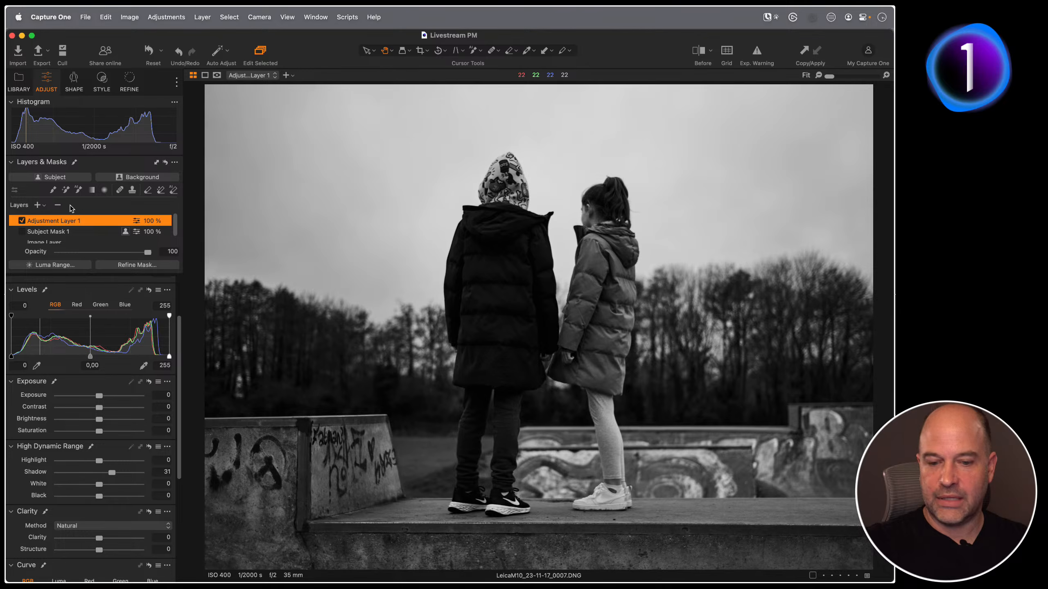
Step: Open the dark concrete terrace photo and mask the rubble, the central pillar and the low seaside wall with AI Select
{"action": "key", "text": "g"}
{"action": "scroll", "coordinate": [400, 277], "scroll_direction": "up", "scroll_amount": 3}
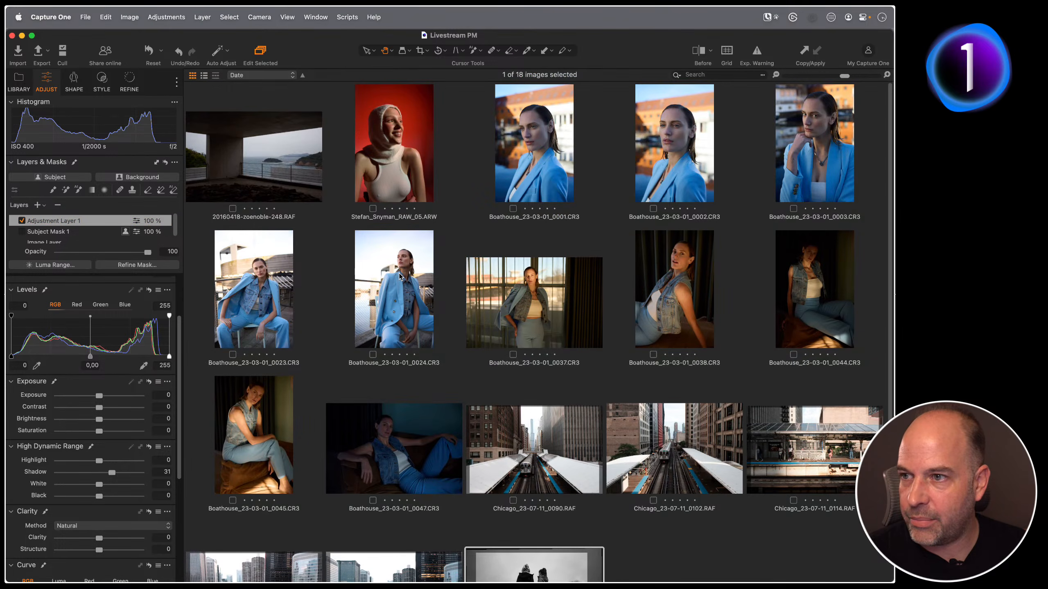
{"action": "double_click", "coordinate": [253, 167]}
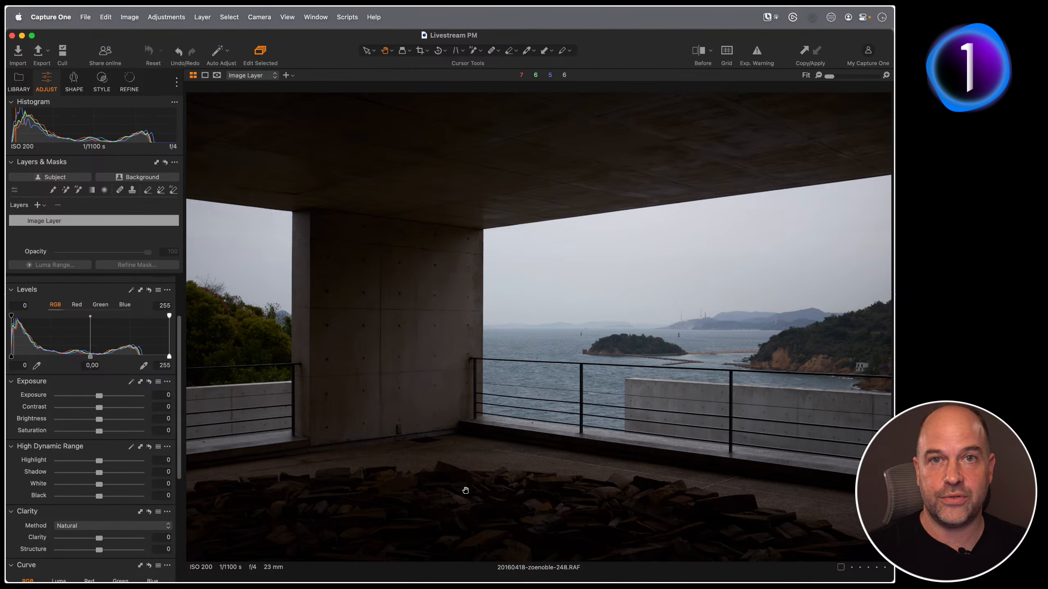
{"action": "left_click", "coordinate": [78, 192]}
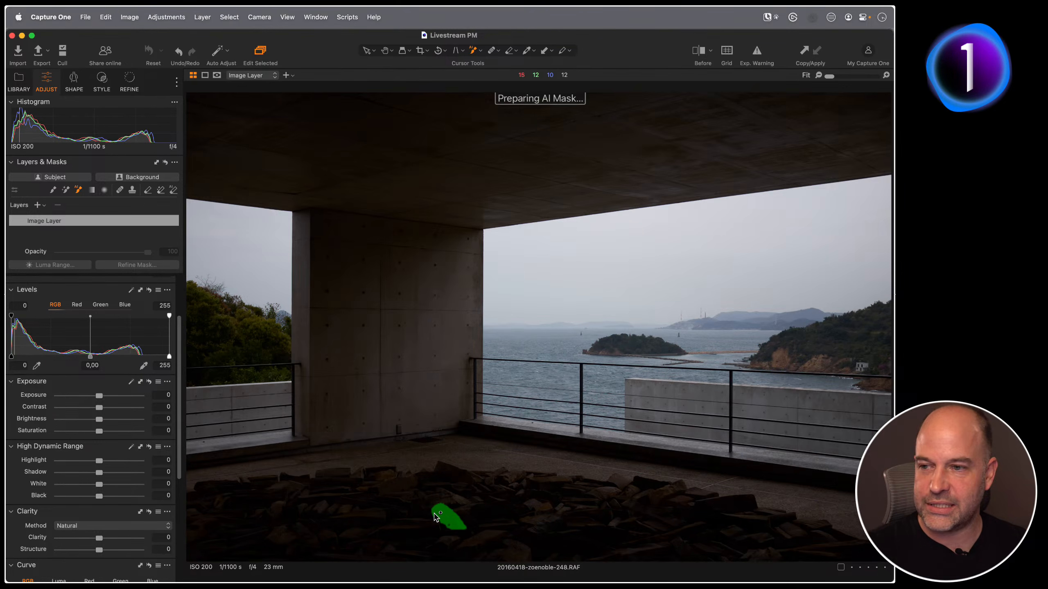
{"action": "left_click_drag", "start_coordinate": [193, 456], "coordinate": [866, 568]}
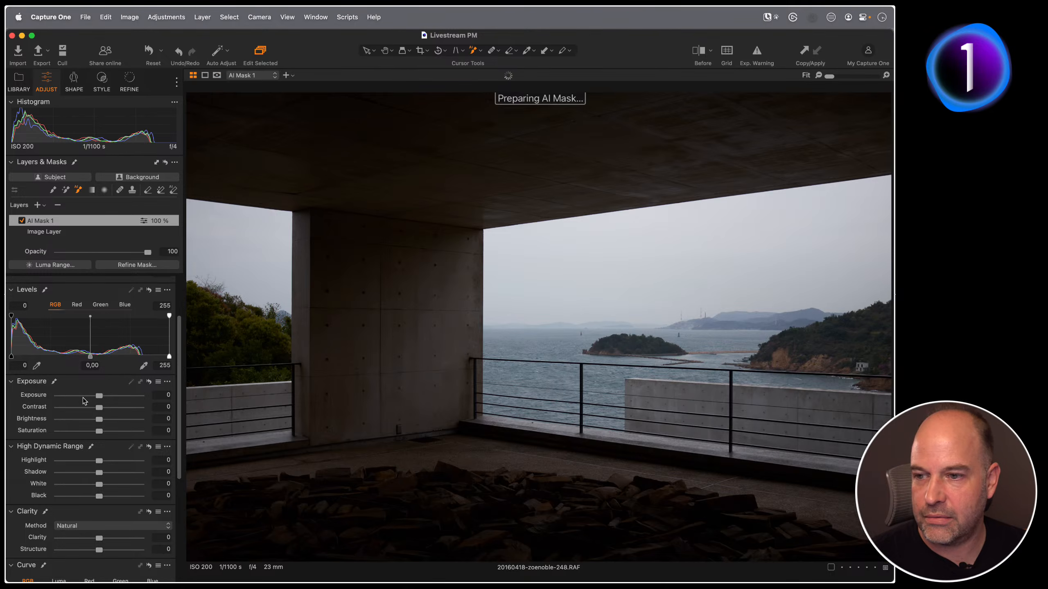
{"action": "key", "text": "m"}
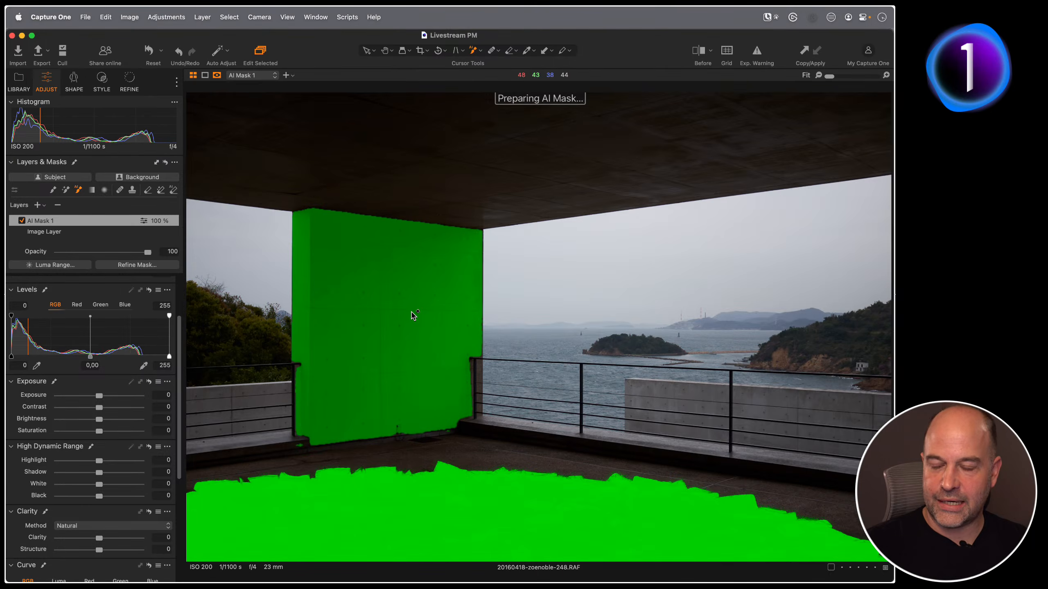
{"action": "left_click_drag", "start_coordinate": [238, 183], "coordinate": [892, 486]}
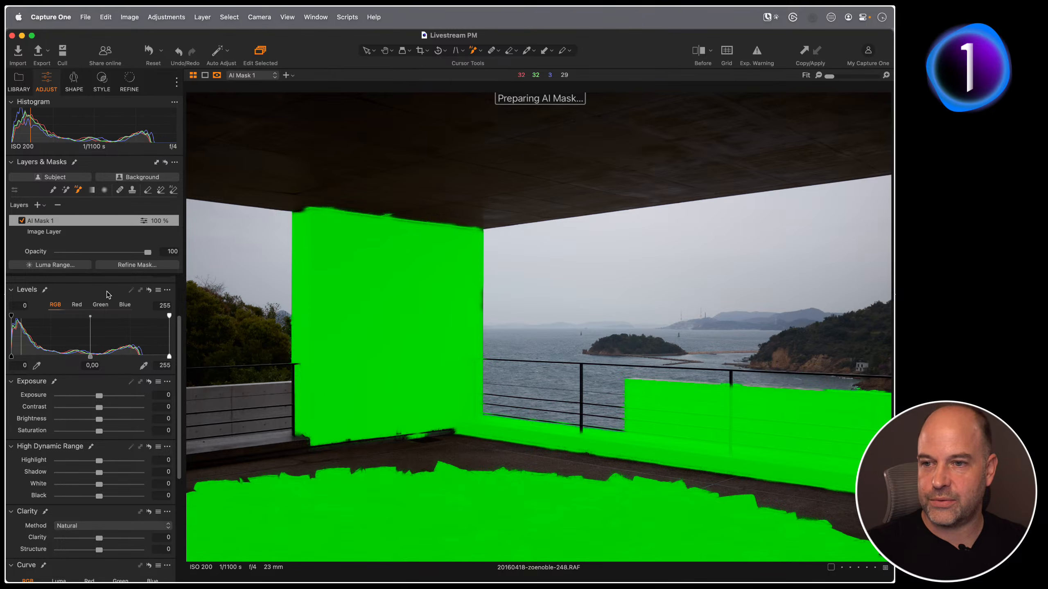
Step: Reopen the black-and-white photo of the two children with its adjustment tools and hide the mask overlay
{"action": "left_click", "coordinate": [18, 81]}
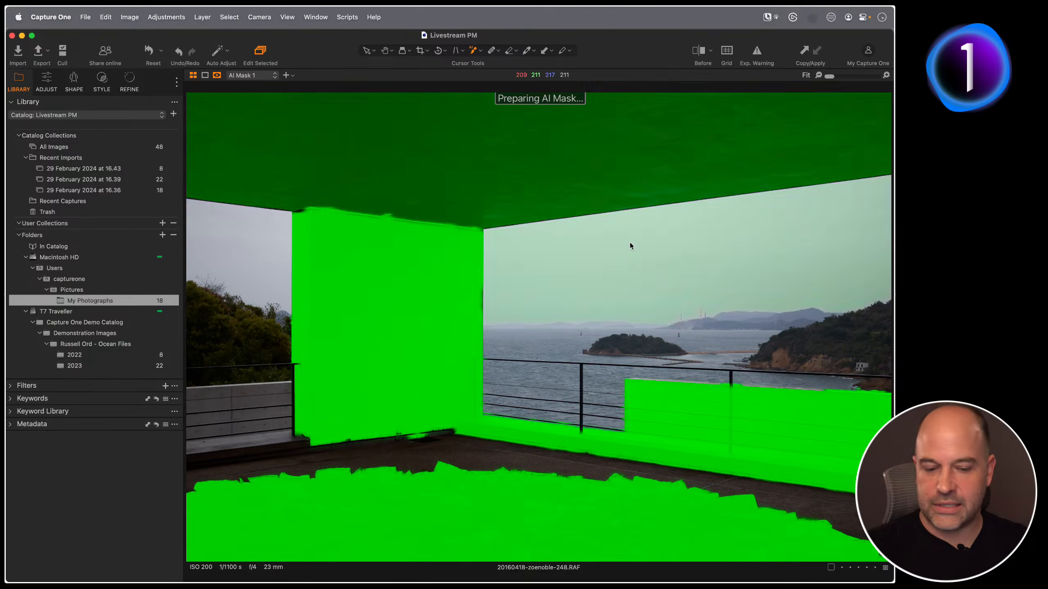
{"action": "key", "text": "g"}
{"action": "scroll", "coordinate": [635, 444], "scroll_direction": "down", "scroll_amount": 3}
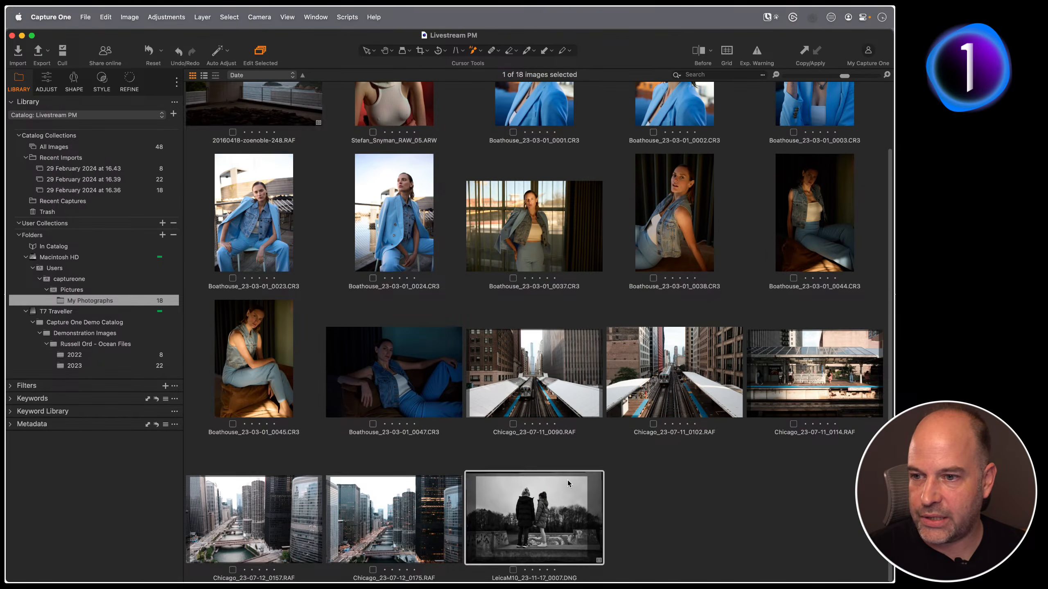
{"action": "double_click", "coordinate": [568, 484]}
{"action": "left_click", "coordinate": [46, 81]}
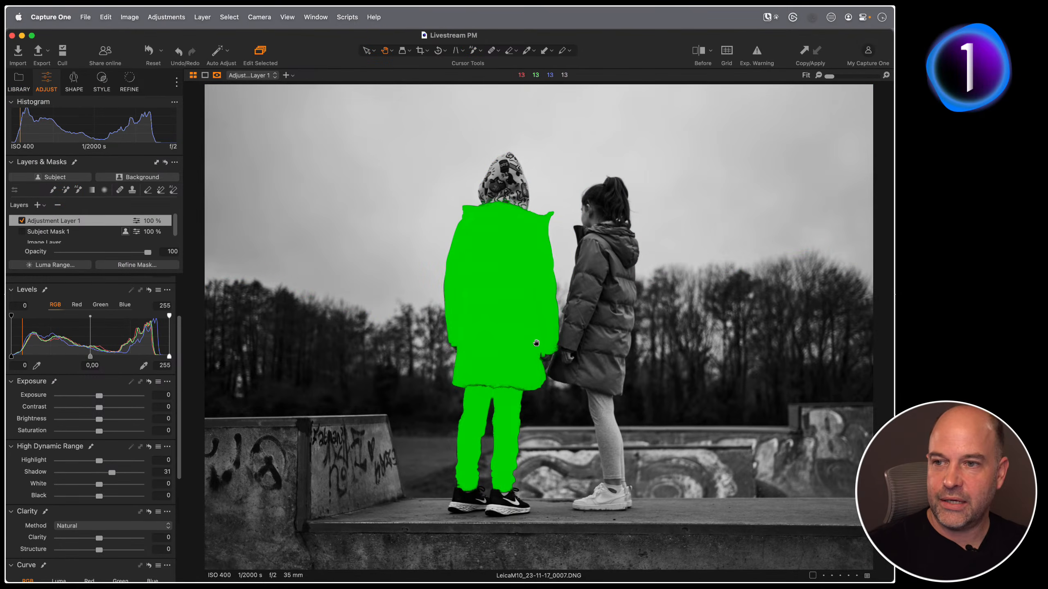
{"action": "key", "text": "m"}
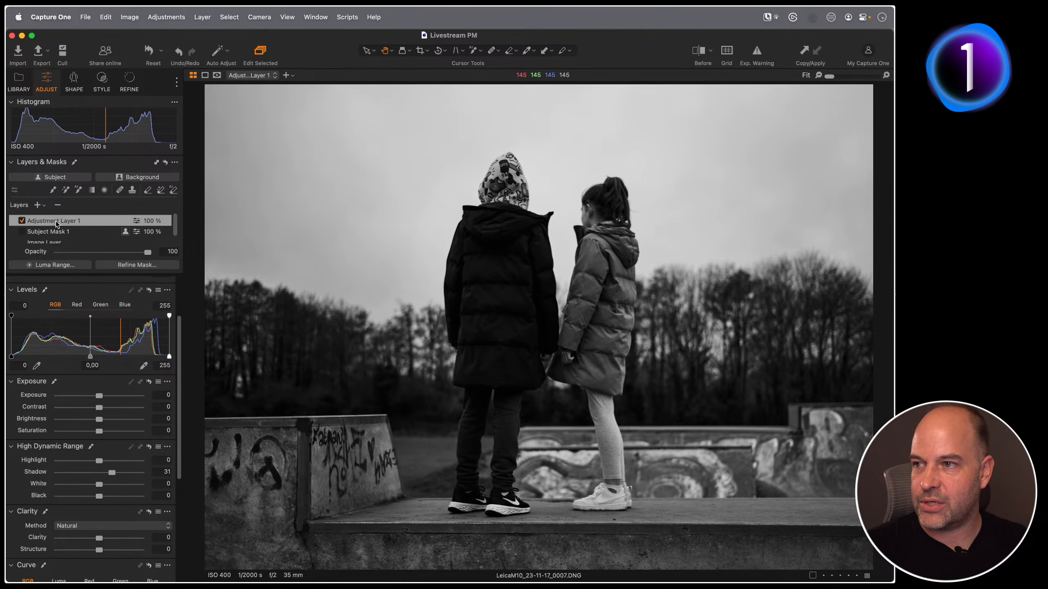
Step: Add a new layer, mask the sky on it with AI Select, and set the High Dynamic Range Highlight to -30
{"action": "left_click", "coordinate": [37, 205]}
{"action": "left_click", "coordinate": [78, 191]}
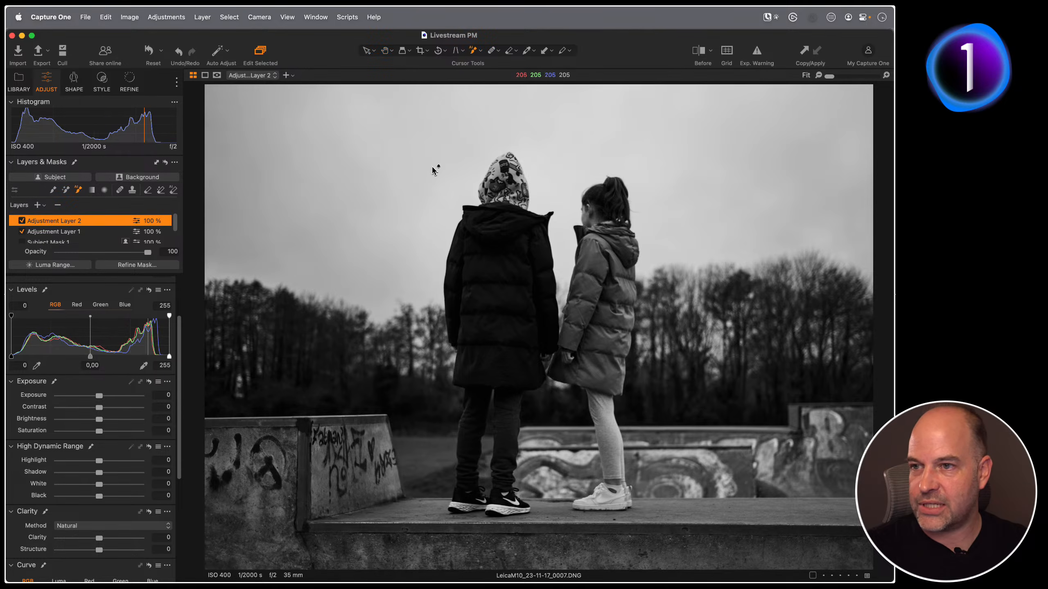
{"action": "left_click", "coordinate": [420, 162]}
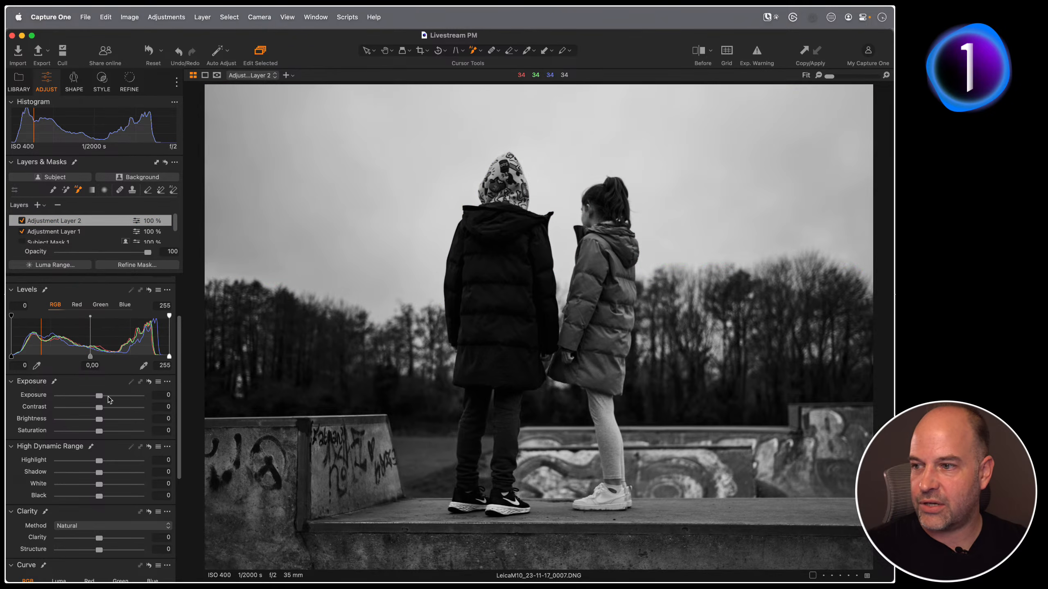
{"action": "scroll", "coordinate": [103, 372], "scroll_direction": "down", "scroll_amount": 1}
{"action": "left_click_drag", "start_coordinate": [99, 439], "coordinate": [88, 441]}
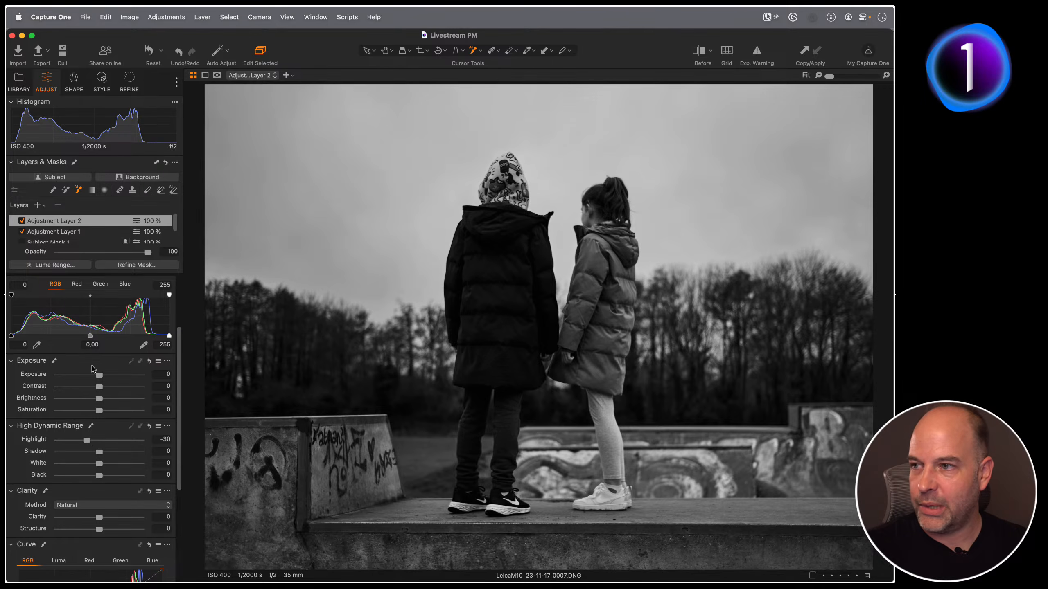
Step: Mask the foreground concrete ramp and ledge on a new layer with AI Select, and erase the stray background graffiti areas with the AI eraser
{"action": "left_click", "coordinate": [39, 205]}
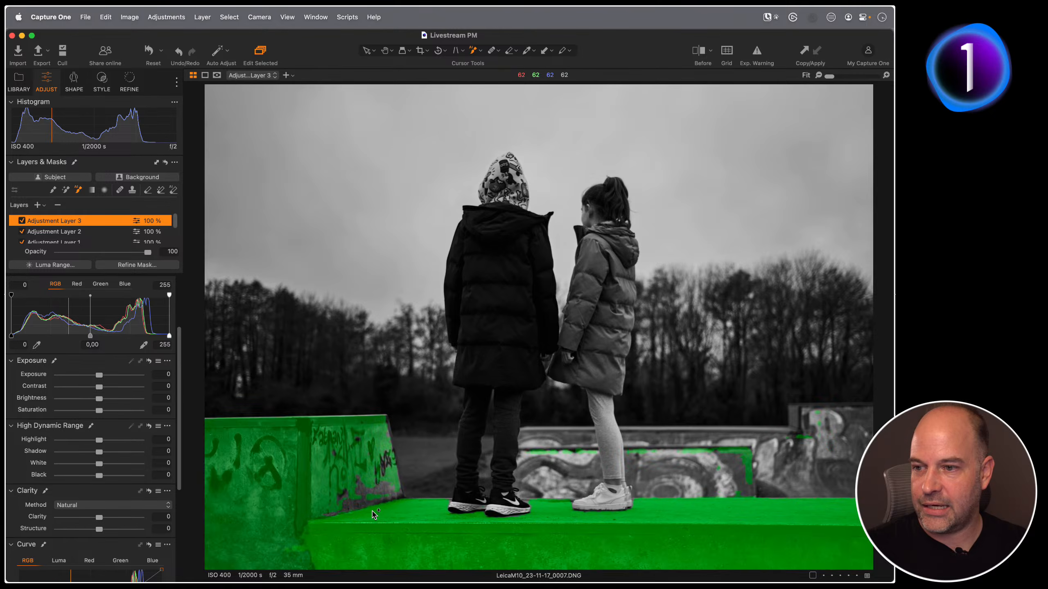
{"action": "left_click", "coordinate": [362, 540]}
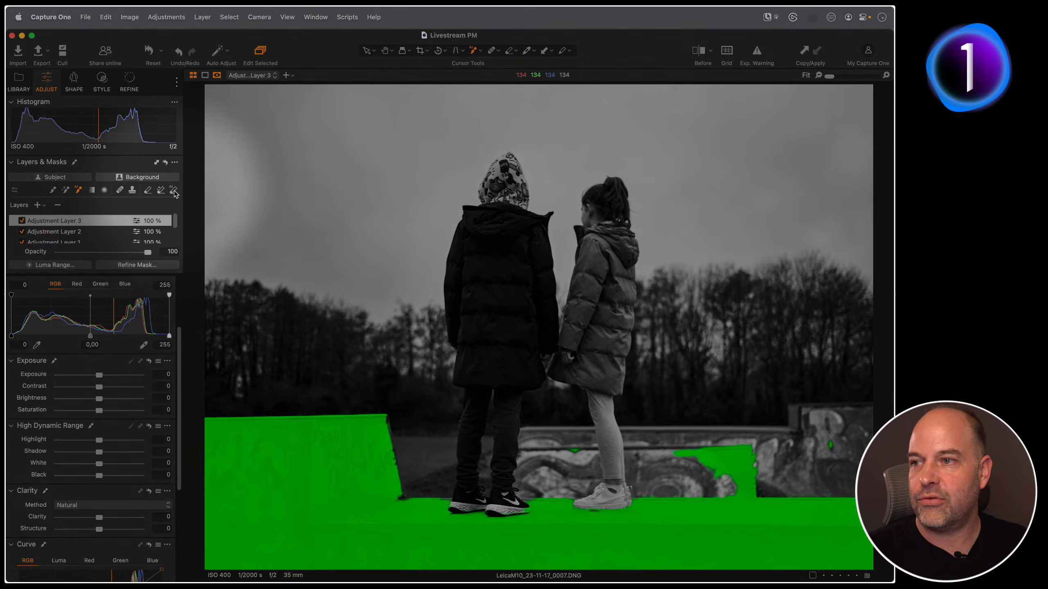
{"action": "left_click", "coordinate": [174, 190]}
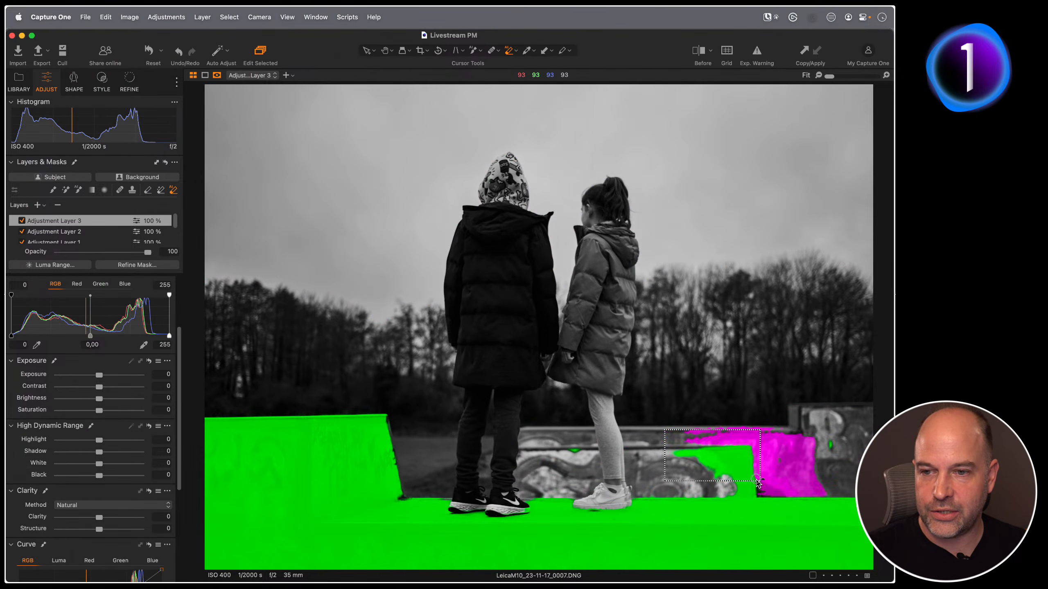
{"action": "left_click", "coordinate": [736, 469]}
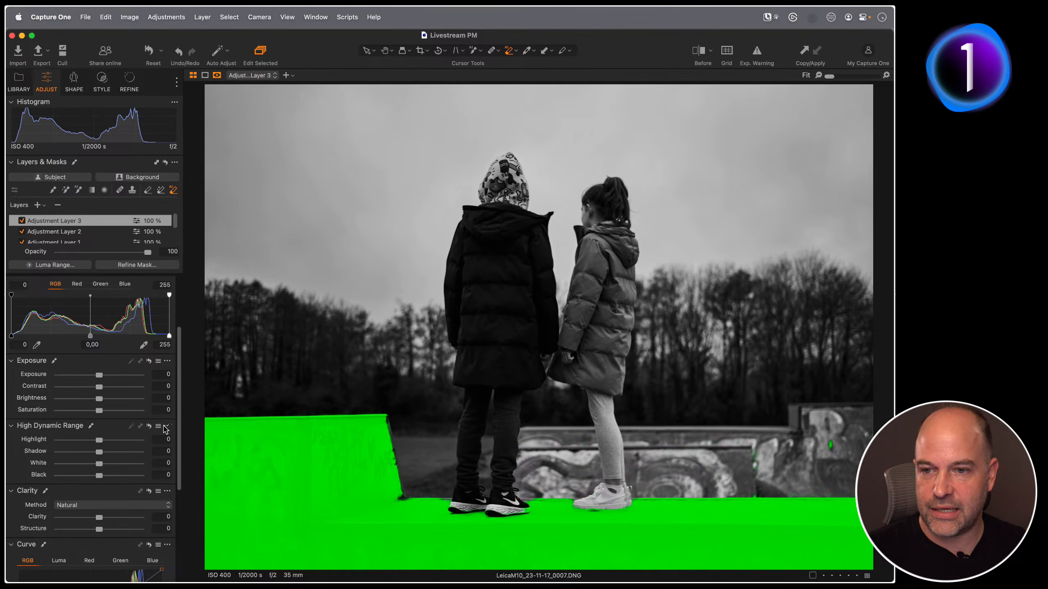
{"action": "left_click_drag", "start_coordinate": [787, 473], "coordinate": [788, 474]}
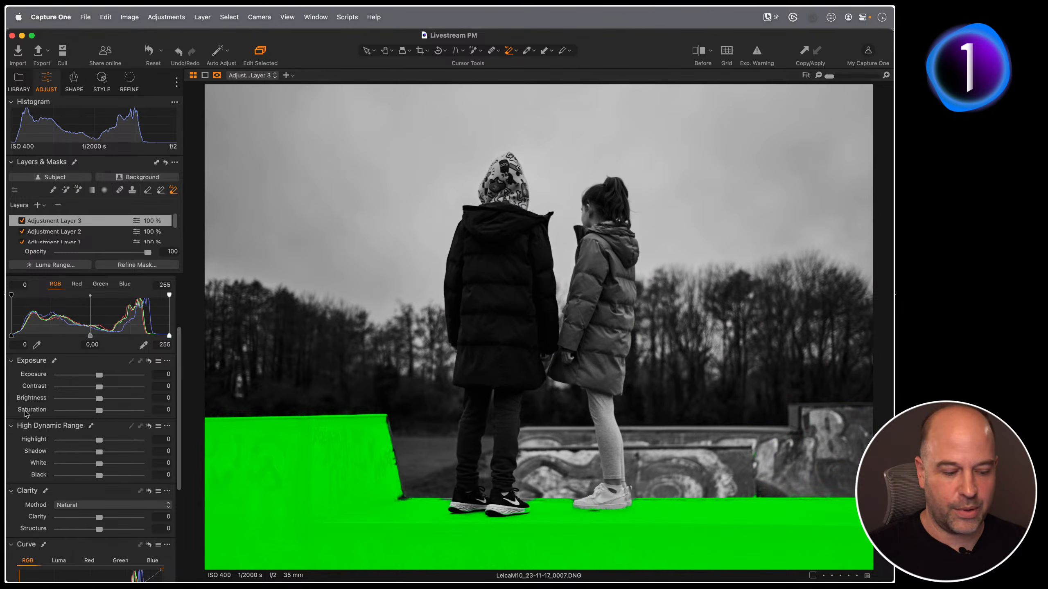
Step: Hide the mask overlay and set the High Dynamic Range Shadow to 7 and Clarity to 31 on Adjustment Layer 3
{"action": "key", "text": "m"}
{"action": "scroll", "coordinate": [124, 441], "scroll_direction": "down", "scroll_amount": 2}
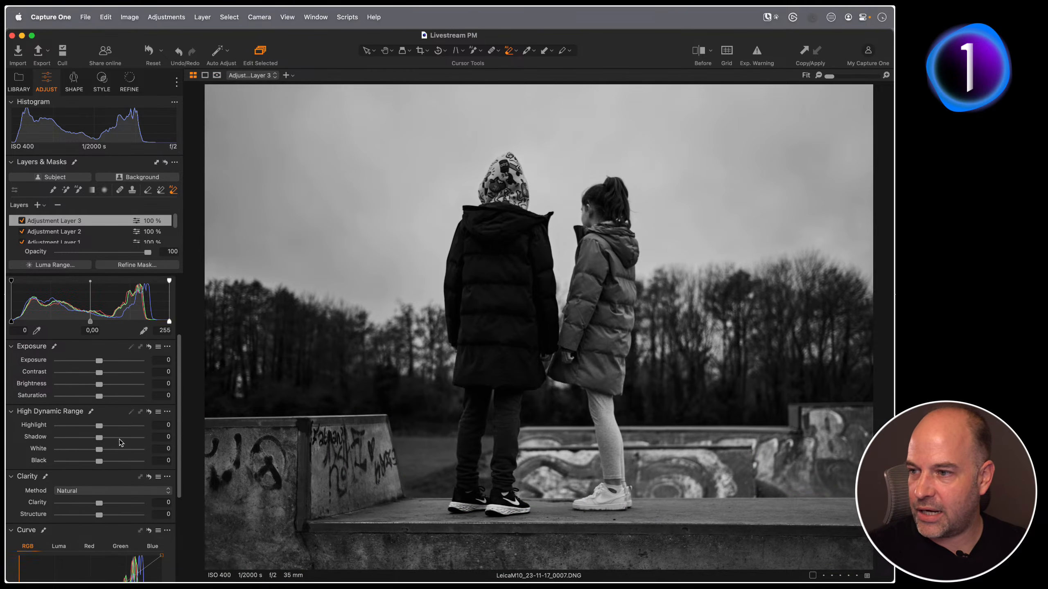
{"action": "left_click_drag", "start_coordinate": [99, 434], "coordinate": [112, 436]}
{"action": "scroll", "coordinate": [99, 440], "scroll_direction": "down", "scroll_amount": 6}
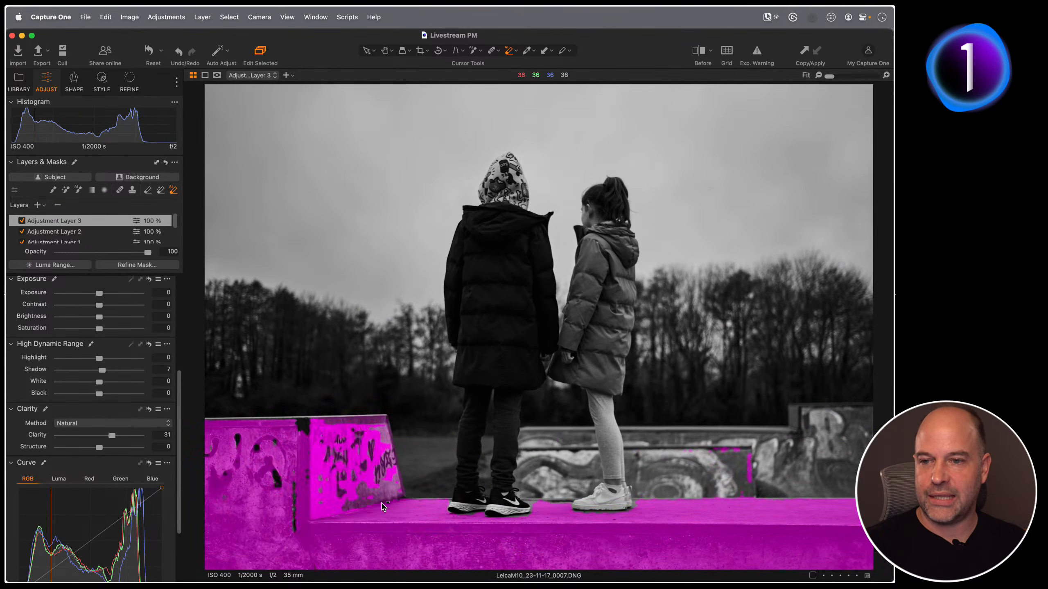
Step: Compare the picture with Adjustment Layer 3 and with Adjustment Layer 2 off and on
{"action": "left_click", "coordinate": [22, 220]}
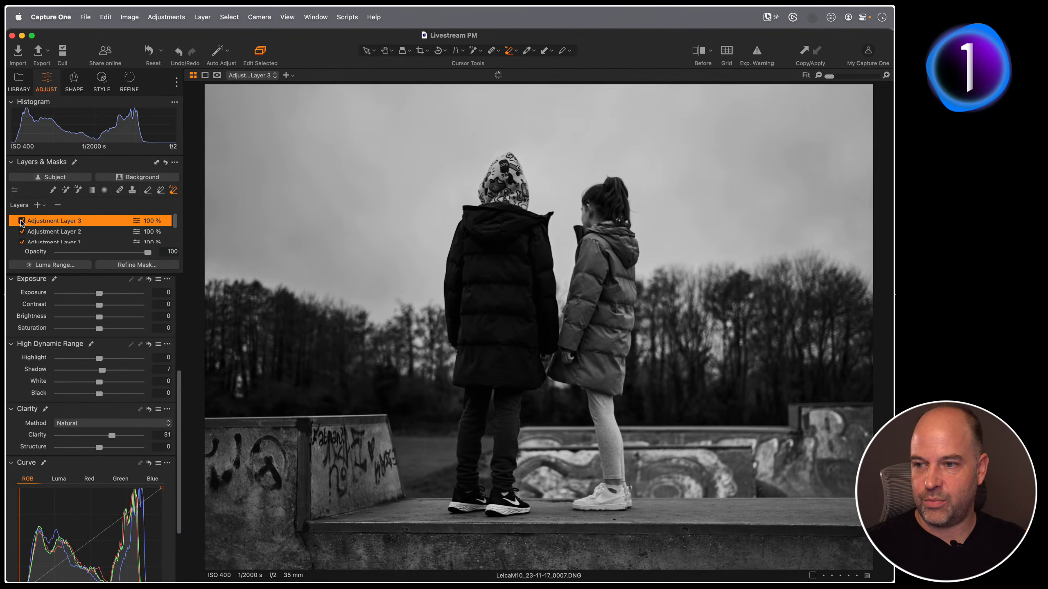
{"action": "left_click", "coordinate": [22, 232]}
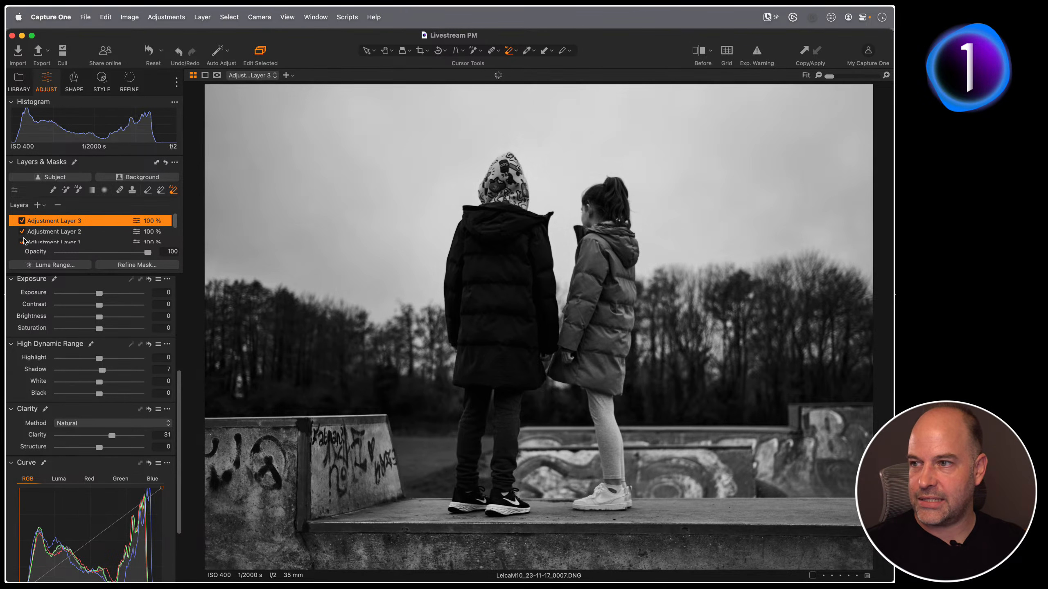
{"action": "left_click", "coordinate": [21, 232]}
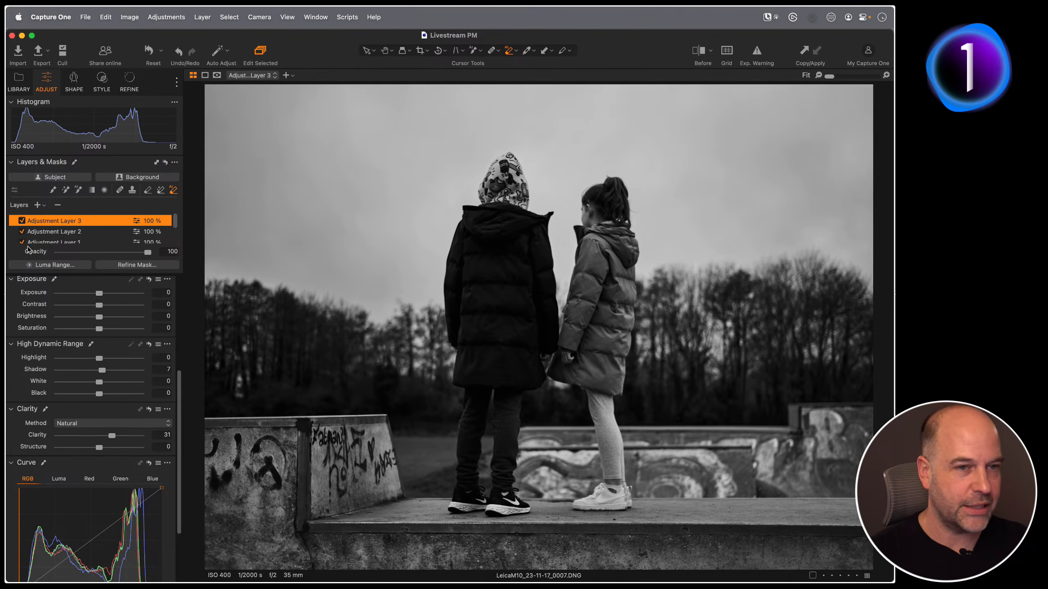
Step: Select the eight photos from Boathouse_23-03-01_0001 to Boathouse_23-03-01_0044, show them together in the viewer, and switch to the Pan tool
{"action": "key", "text": "g"}
{"action": "scroll", "coordinate": [342, 253], "scroll_direction": "up", "scroll_amount": 3}
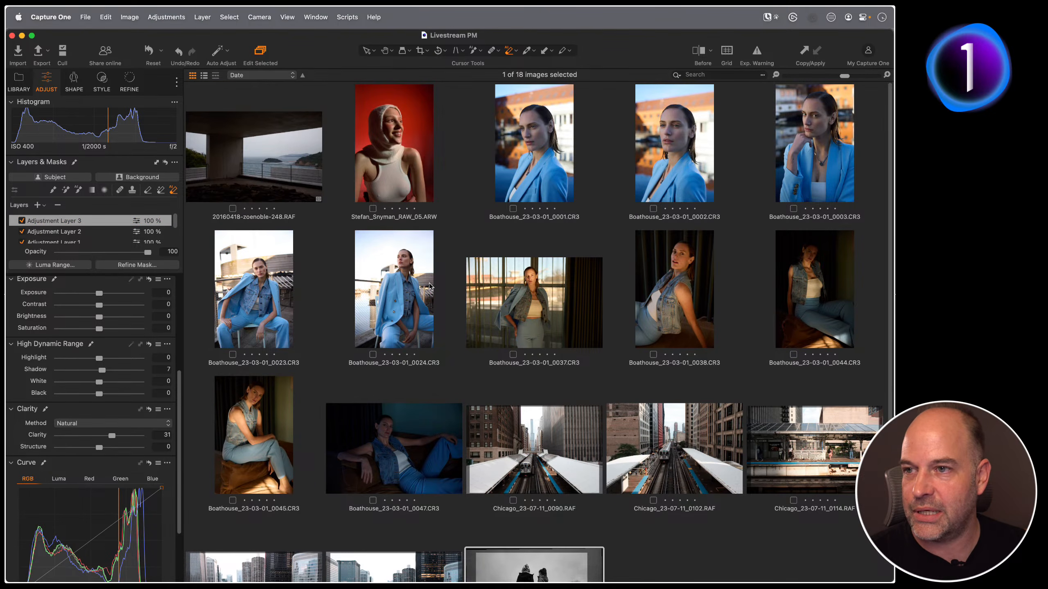
{"action": "left_click", "coordinate": [528, 145]}
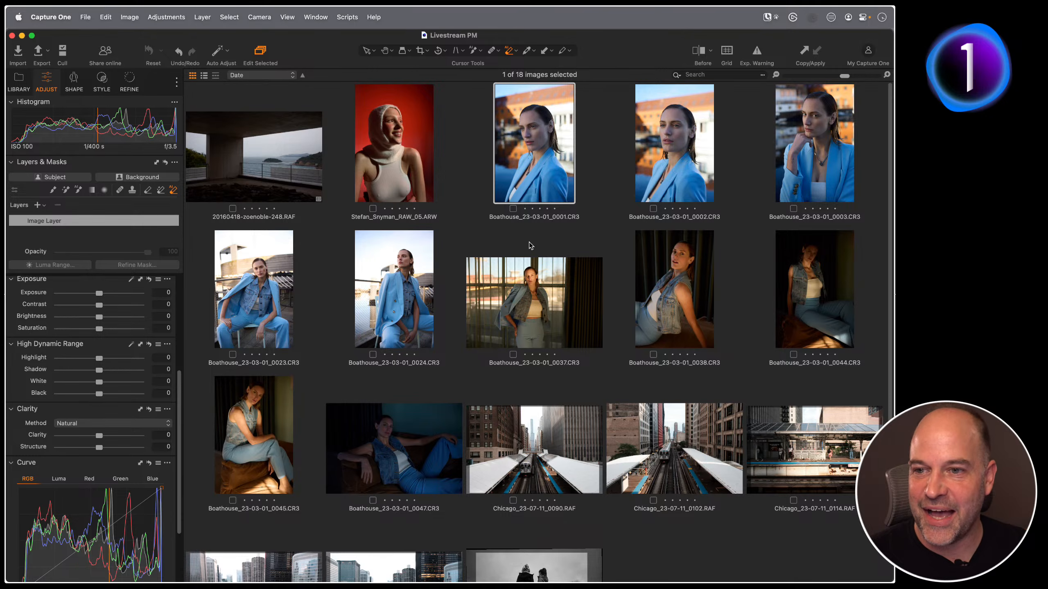
{"action": "left_click", "coordinate": [776, 303], "text": "shift"}
{"action": "key", "text": "g"}
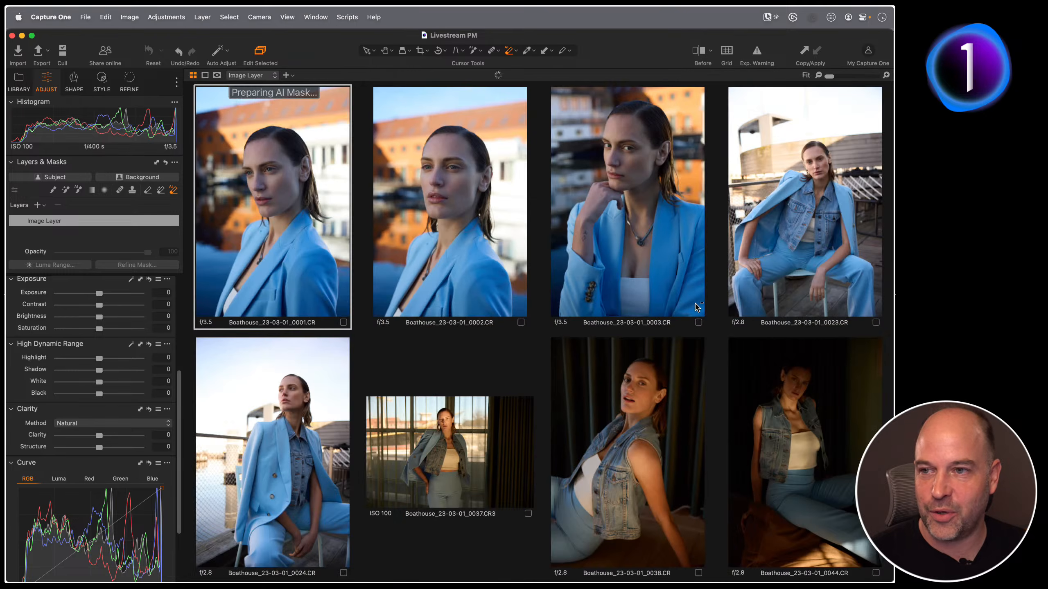
{"action": "left_click", "coordinate": [388, 50]}
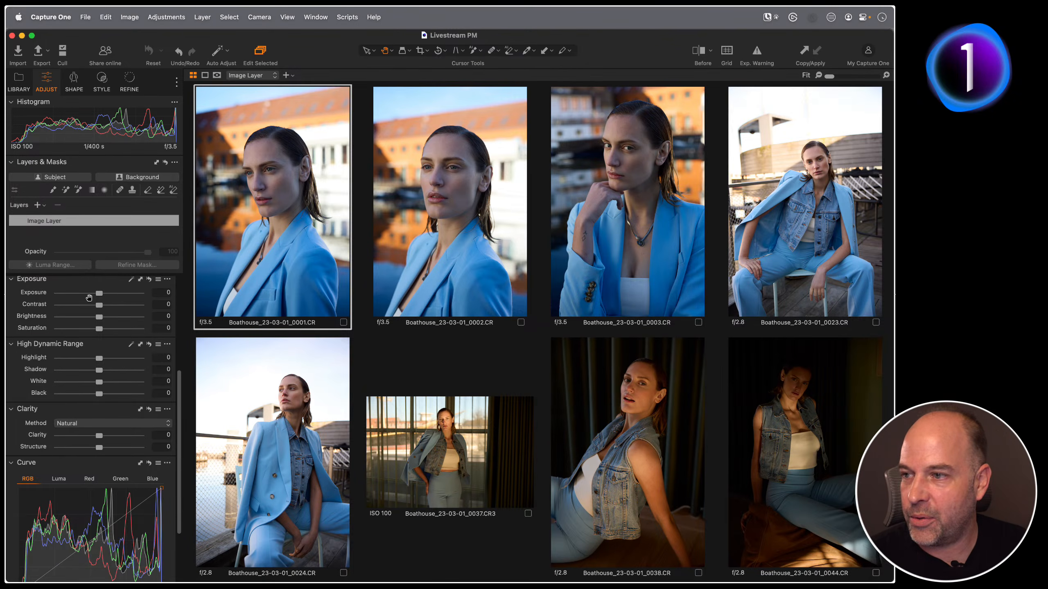
Step: On Boathouse_23-03-01_0001, set Exposure to 0.41, warm the white balance slightly, and set Contrast to 10 and Clarity to 31
{"action": "scroll", "coordinate": [110, 355], "scroll_direction": "up", "scroll_amount": 3}
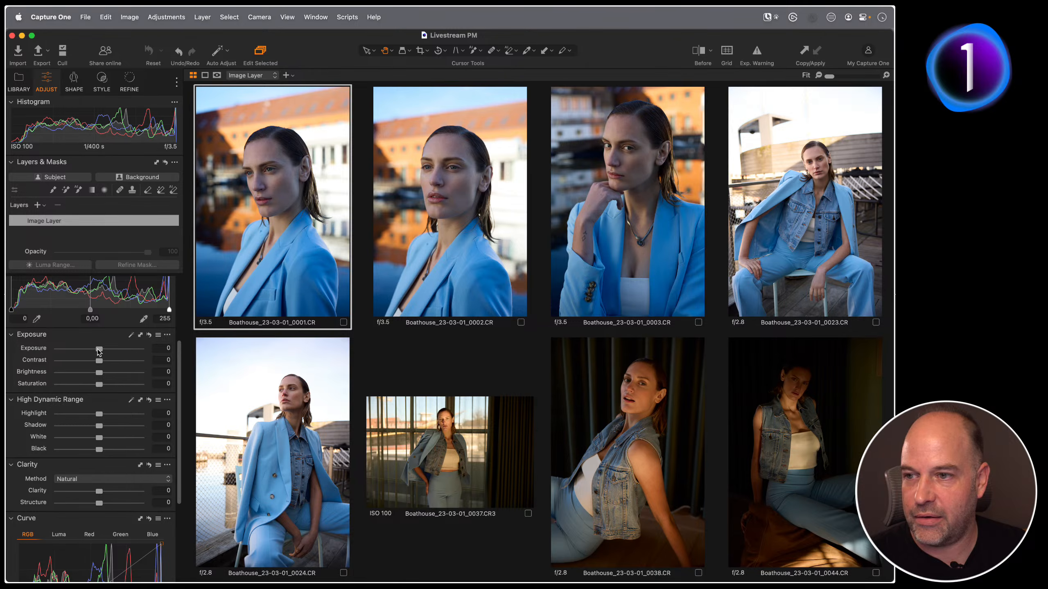
{"action": "left_click_drag", "start_coordinate": [100, 352], "coordinate": [105, 352]}
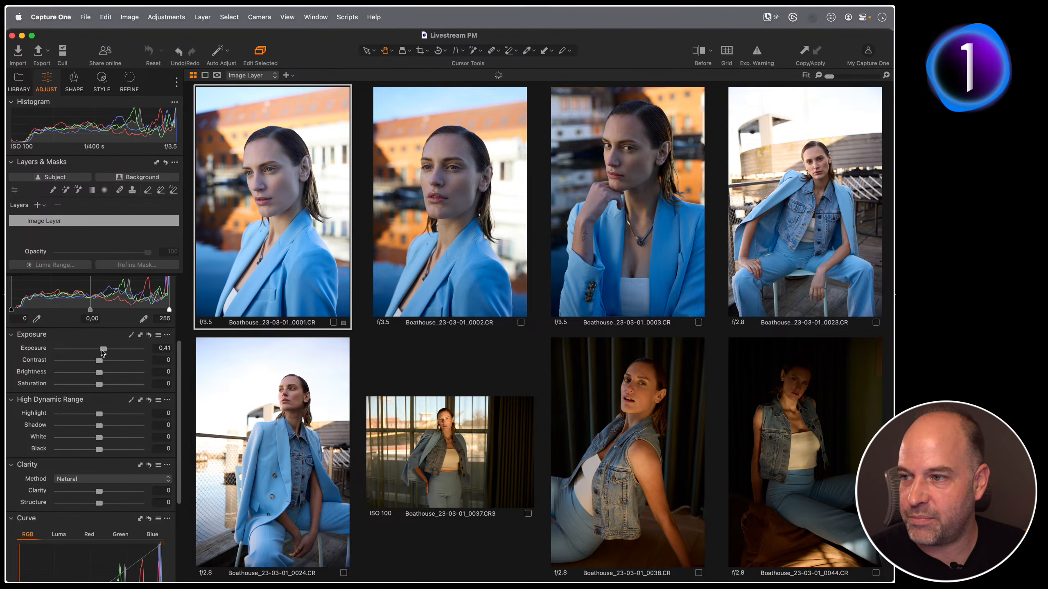
{"action": "scroll", "coordinate": [102, 352], "scroll_direction": "up", "scroll_amount": 2}
{"action": "scroll", "coordinate": [102, 302], "scroll_direction": "up", "scroll_amount": 2}
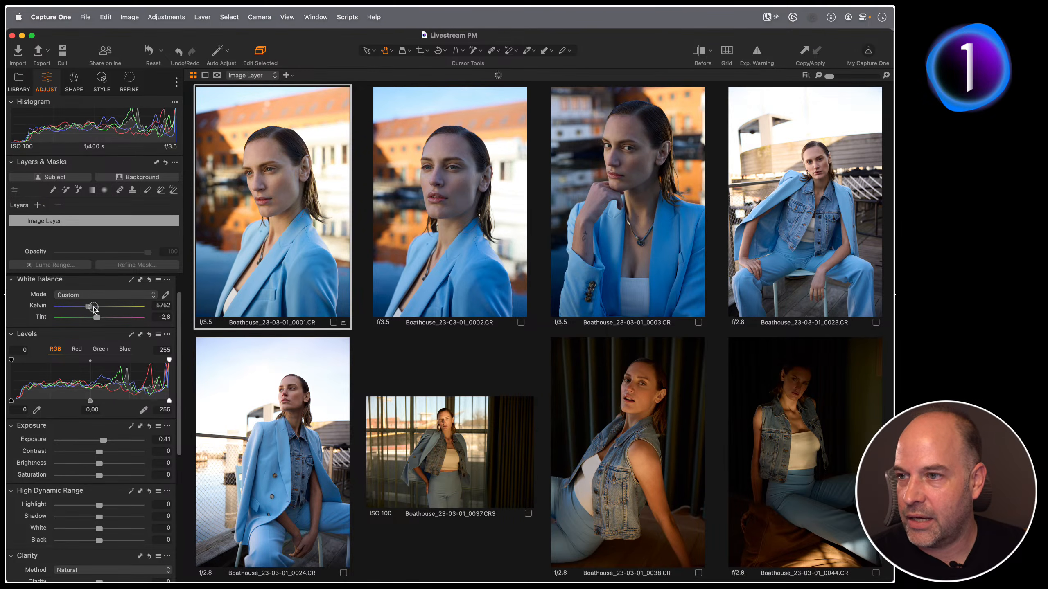
{"action": "scroll", "coordinate": [74, 388], "scroll_direction": "down", "scroll_amount": 2}
{"action": "left_click_drag", "start_coordinate": [101, 421], "coordinate": [110, 421]}
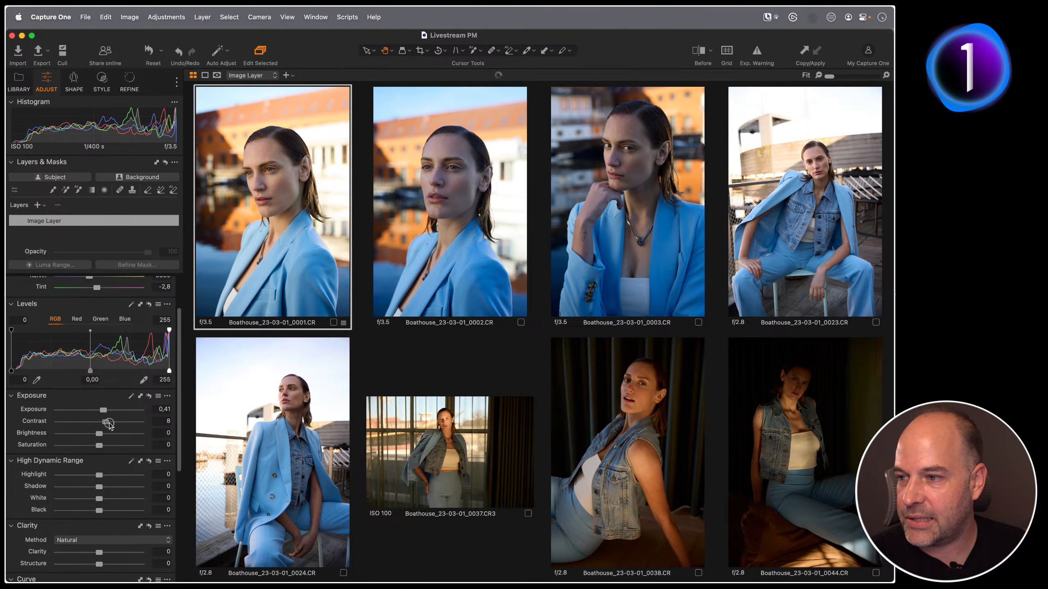
{"action": "scroll", "coordinate": [111, 498], "scroll_direction": "down", "scroll_amount": 3}
{"action": "left_click", "coordinate": [112, 497]}
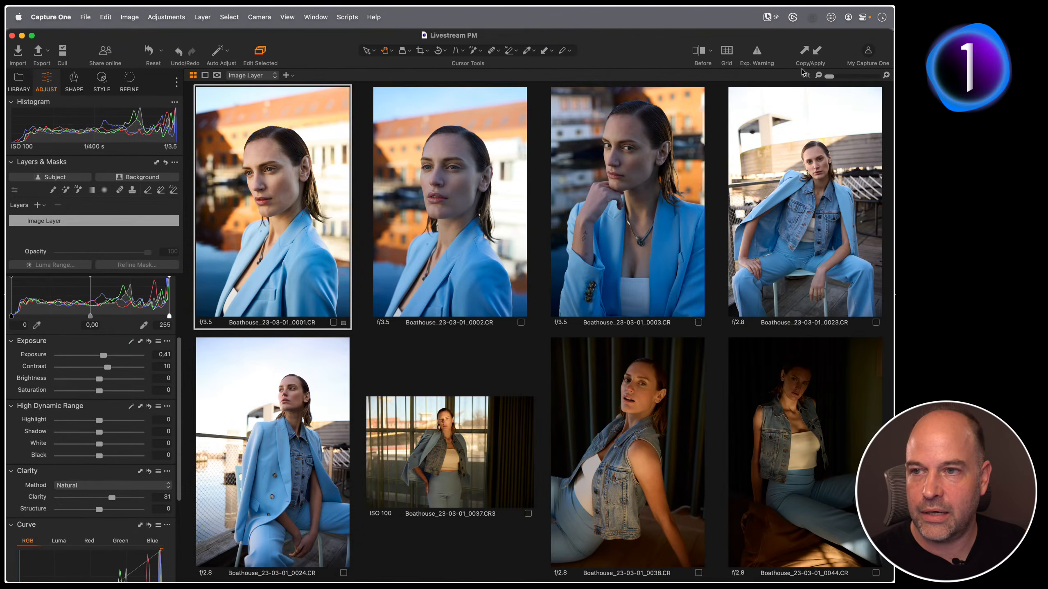
Step: Copy the first portrait's adjustments and apply them to the other selected Boathouse photos
{"action": "left_click", "coordinate": [817, 51]}
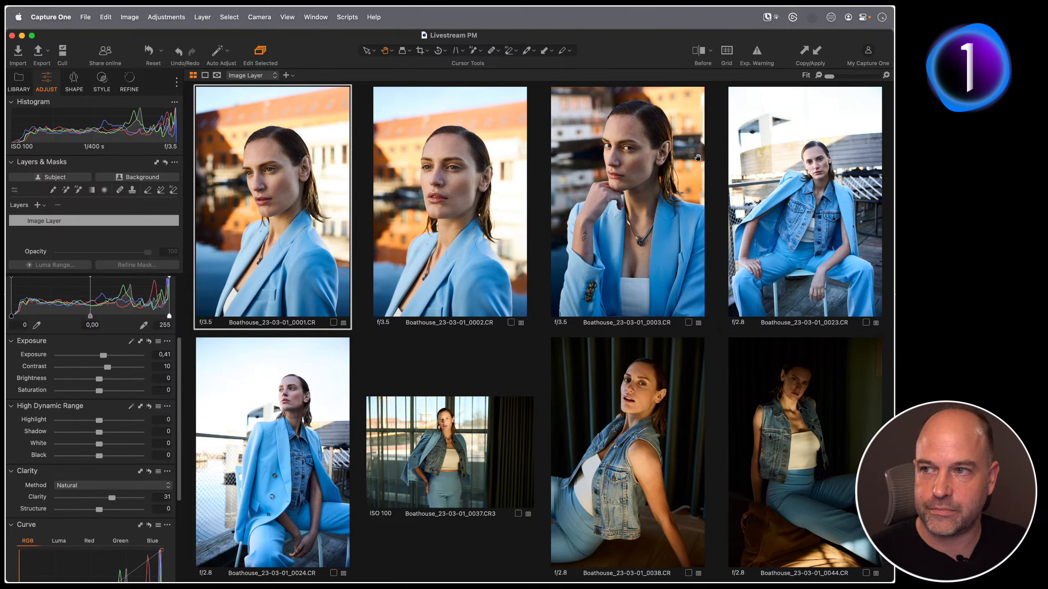
Step: Reset all adjustments on the eight selected Boathouse photos
{"action": "left_click", "coordinate": [156, 60]}
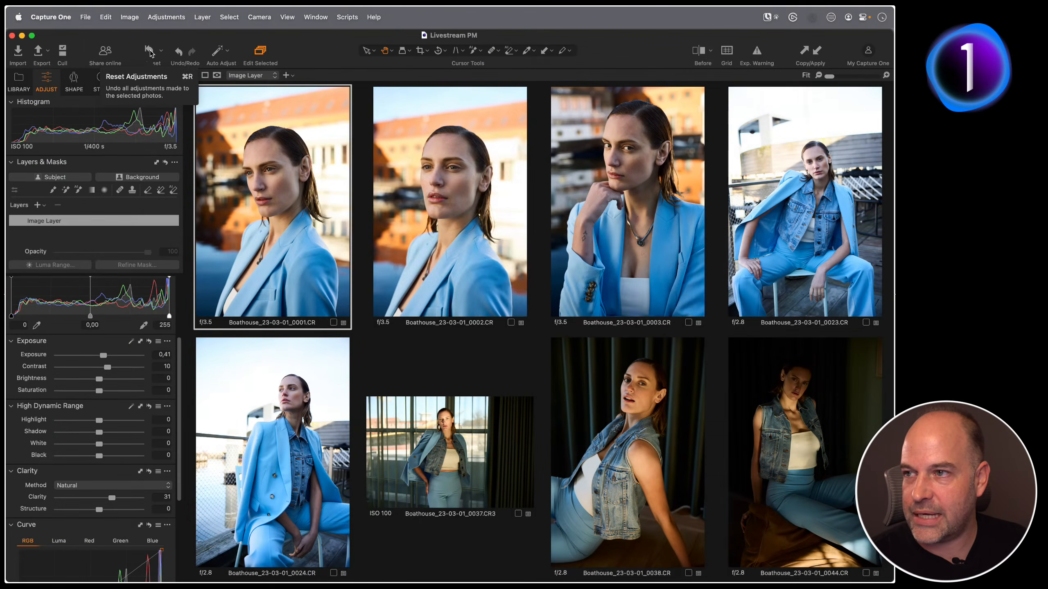
{"action": "left_click", "coordinate": [151, 53]}
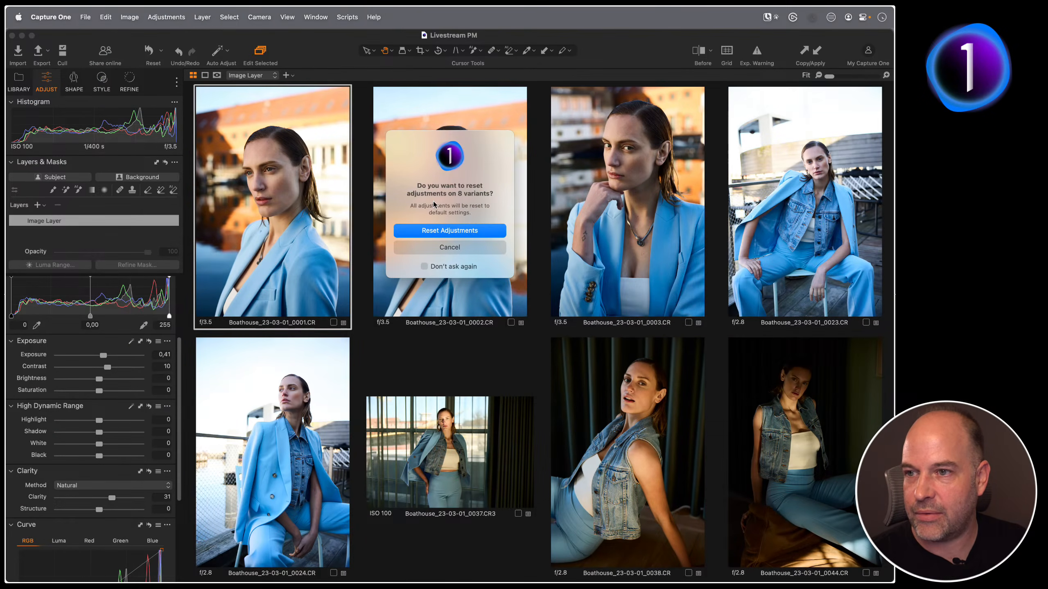
{"action": "left_click", "coordinate": [444, 230]}
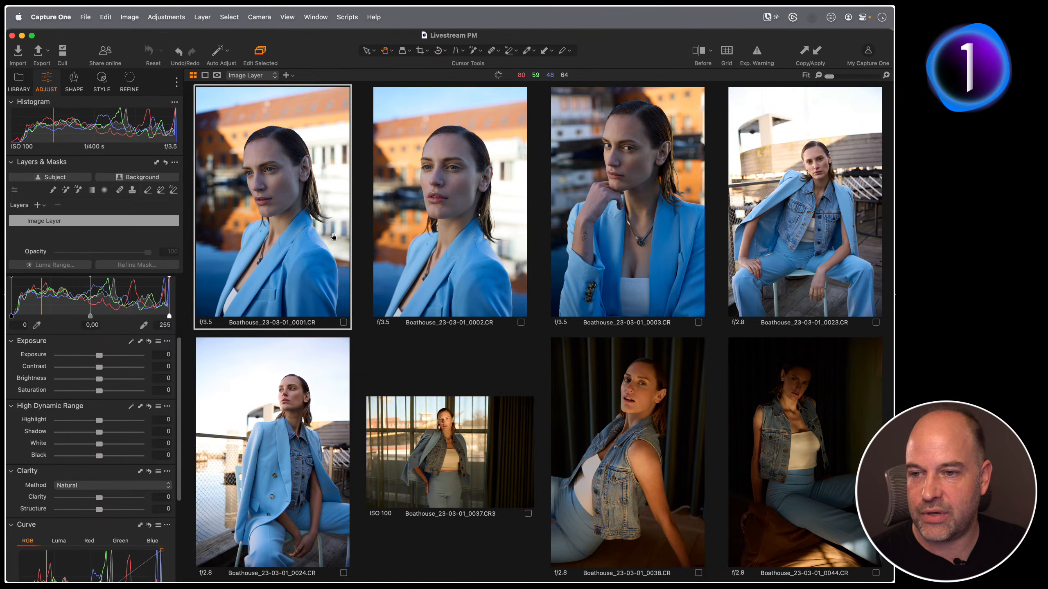
Step: Show the browser and select the ten photos from Boathouse_23-03-01_0001 to Boathouse_23-03-01_0047
{"action": "key", "text": "super+alt+b"}
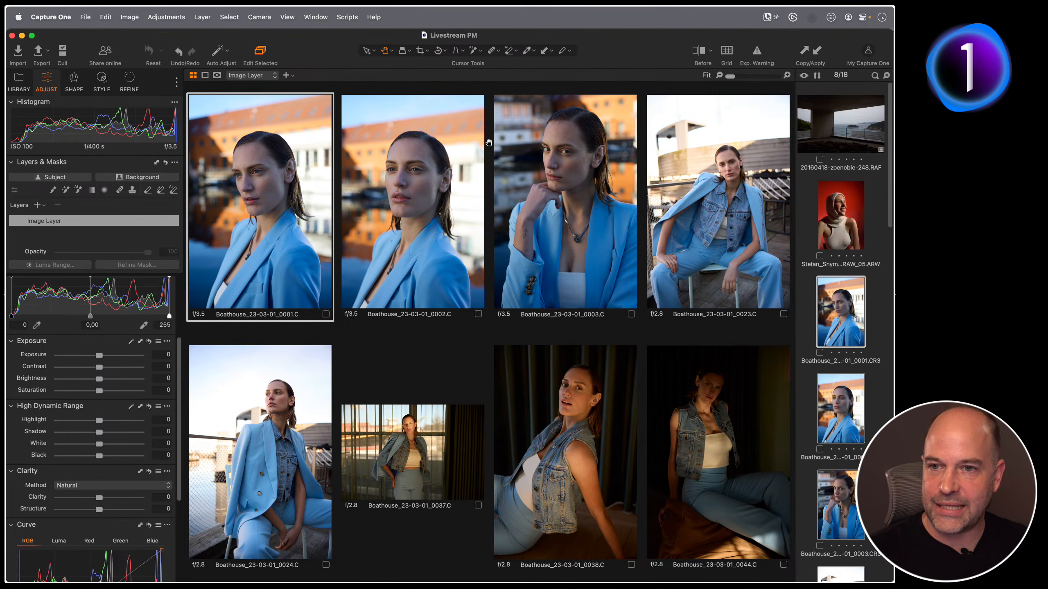
{"action": "left_click", "coordinate": [806, 310]}
{"action": "scroll", "coordinate": [821, 333], "scroll_direction": "down", "scroll_amount": 1}
{"action": "scroll", "coordinate": [823, 289], "scroll_direction": "down", "scroll_amount": 4}
{"action": "left_click", "coordinate": [843, 165]}
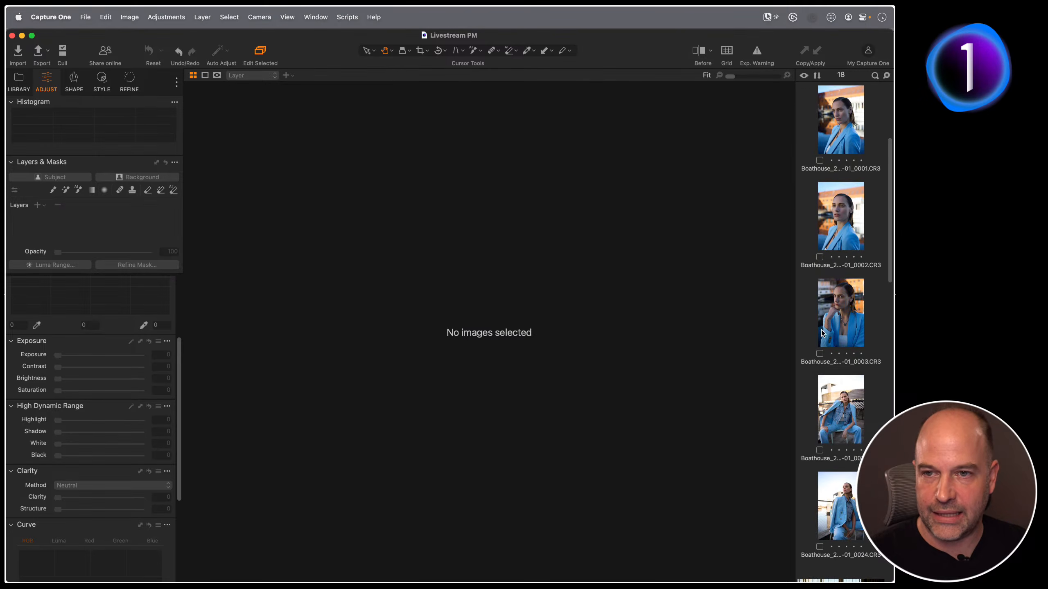
{"action": "scroll", "coordinate": [835, 223], "scroll_direction": "down", "scroll_amount": 15}
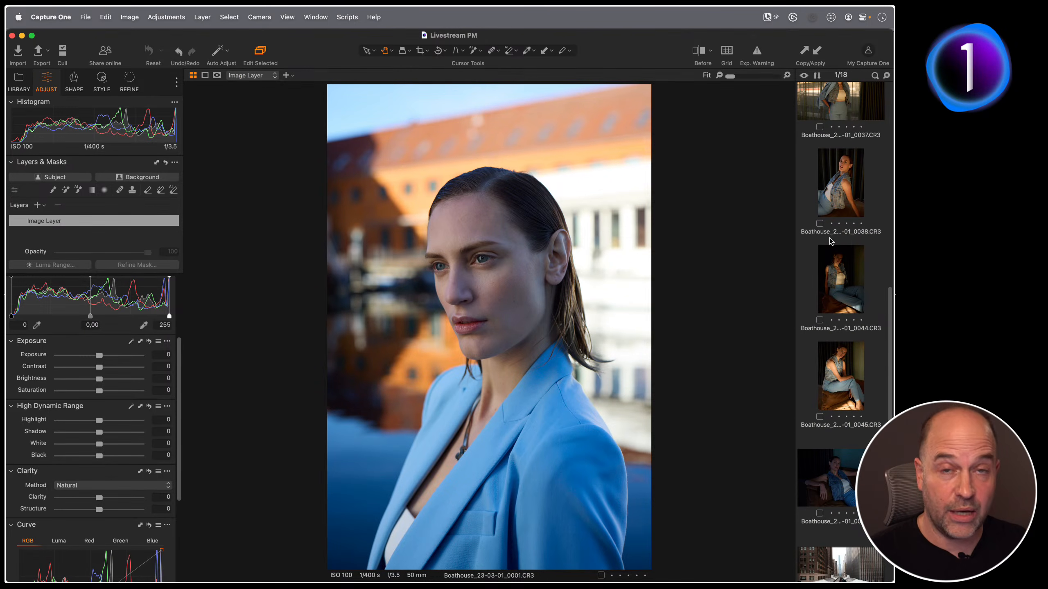
{"action": "left_click", "coordinate": [838, 477], "text": "shift"}
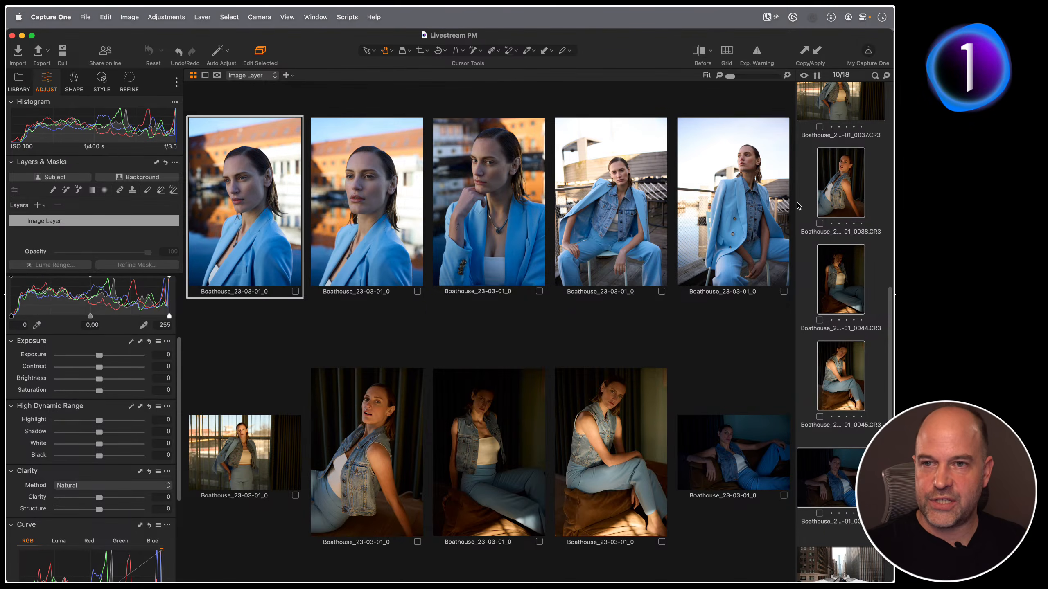
{"action": "scroll", "coordinate": [802, 204], "scroll_direction": "up", "scroll_amount": 10}
{"action": "scroll", "coordinate": [805, 197], "scroll_direction": "up", "scroll_amount": 5}
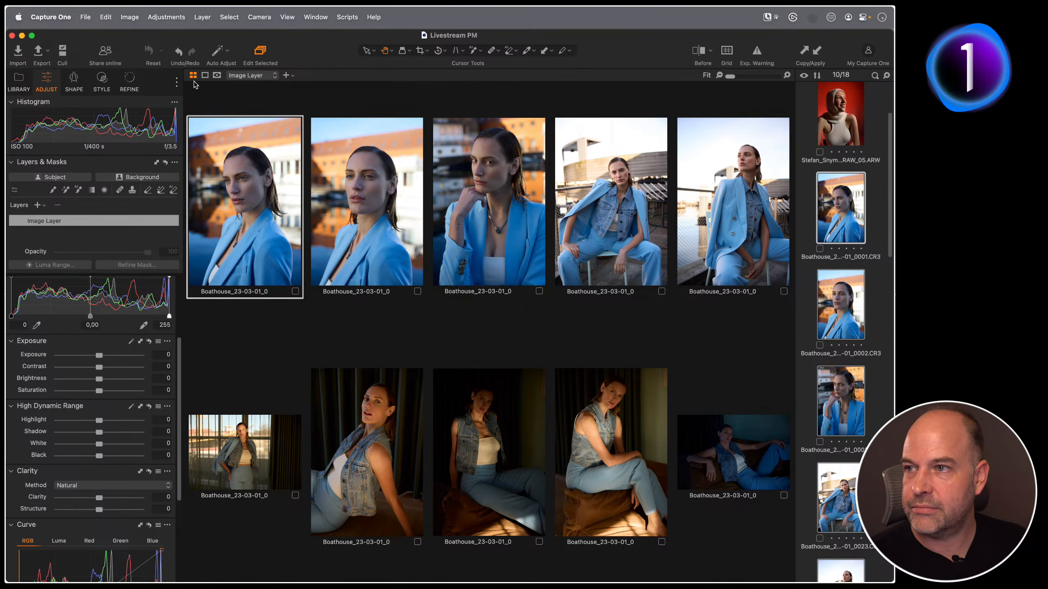
Step: Toggle the viewer between all ten selected photos and the primary photo, ending on the primary photo alone
{"action": "key", "text": "F1"}
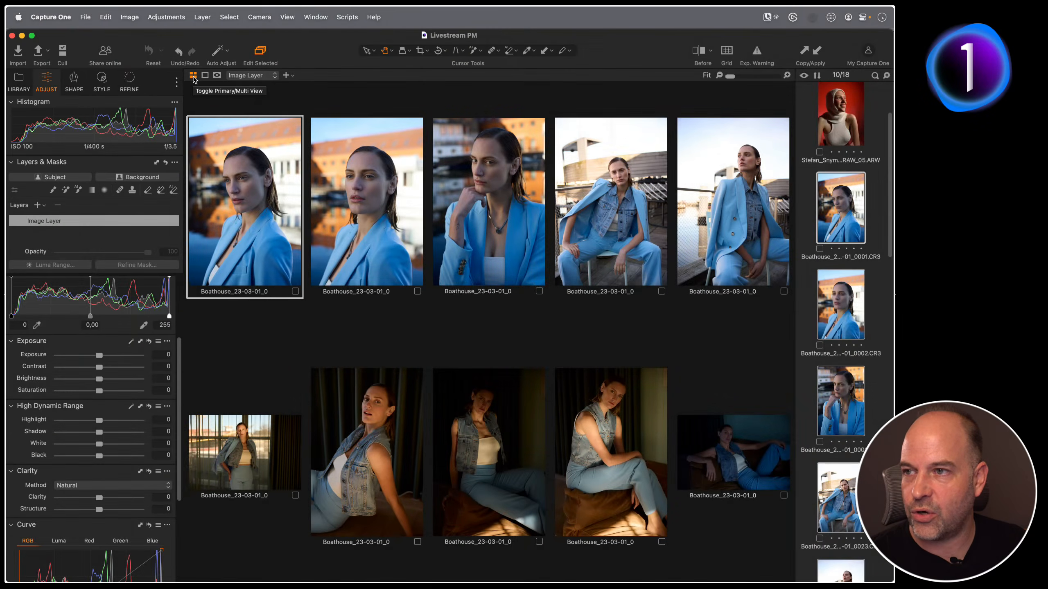
{"action": "left_click", "coordinate": [193, 77]}
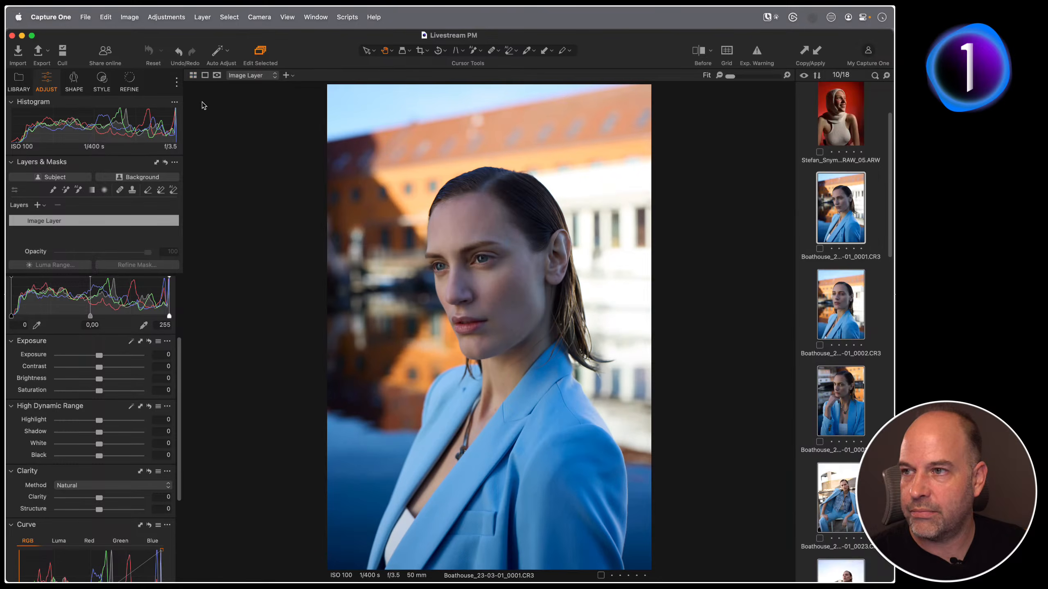
{"action": "left_click", "coordinate": [194, 77]}
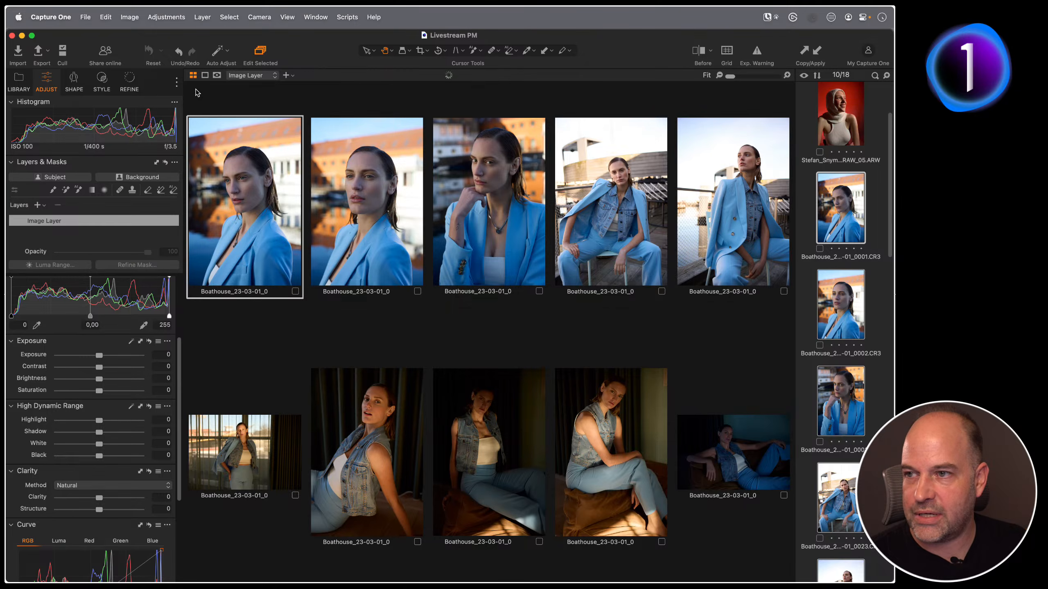
{"action": "left_click", "coordinate": [193, 77]}
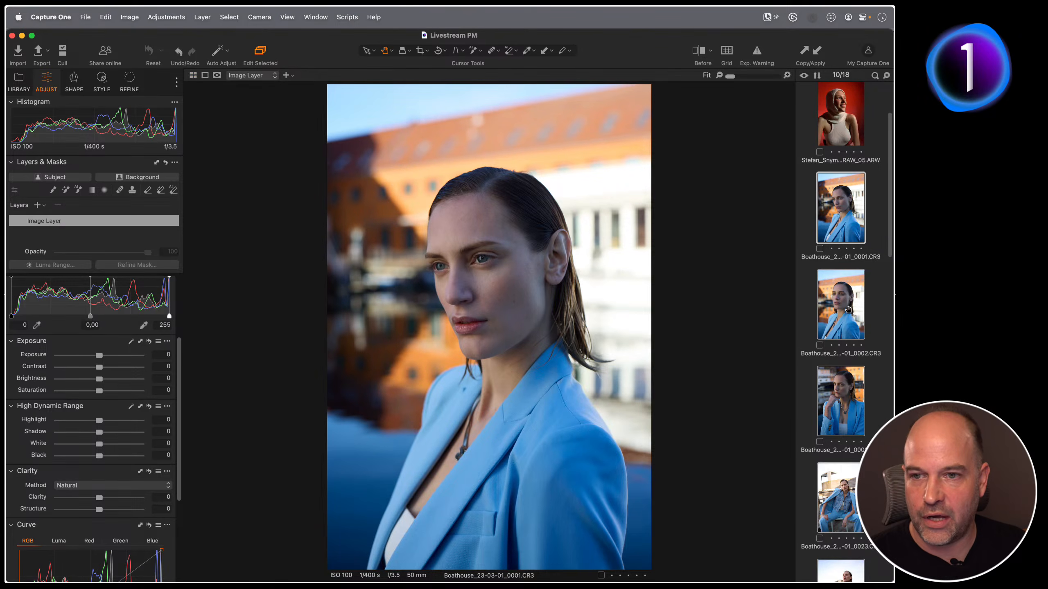
Step: Examine the selected photos one at a time from Boathouse_23-03-01_0002 to Boathouse_23-03-01_0038 while keeping the whole selection
{"action": "left_click", "coordinate": [837, 308]}
{"action": "left_click", "coordinate": [839, 396]}
{"action": "scroll", "coordinate": [840, 394], "scroll_direction": "down", "scroll_amount": 2}
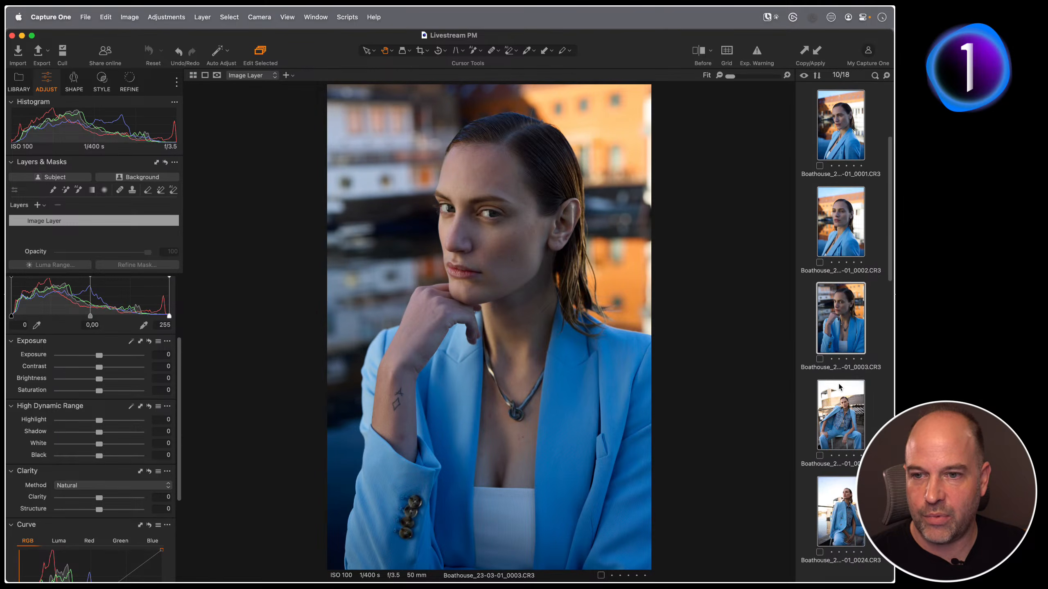
{"action": "left_click", "coordinate": [841, 400]}
{"action": "scroll", "coordinate": [841, 400], "scroll_direction": "down", "scroll_amount": 2}
{"action": "left_click", "coordinate": [835, 390]}
{"action": "scroll", "coordinate": [833, 413], "scroll_direction": "down", "scroll_amount": 2}
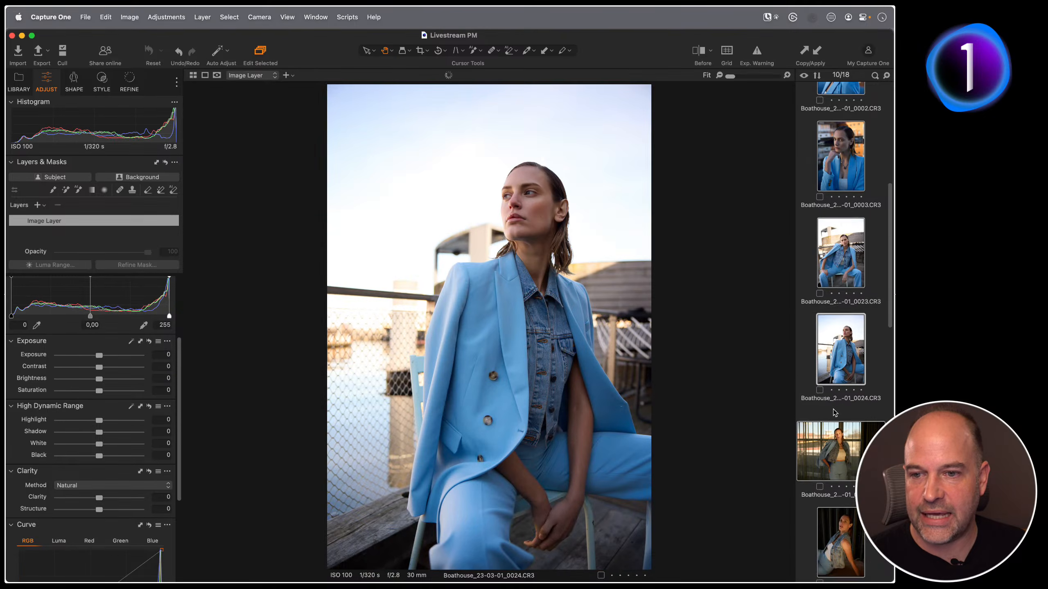
{"action": "left_click", "coordinate": [831, 427]}
{"action": "scroll", "coordinate": [833, 429], "scroll_direction": "down", "scroll_amount": 2}
{"action": "left_click", "coordinate": [837, 431]}
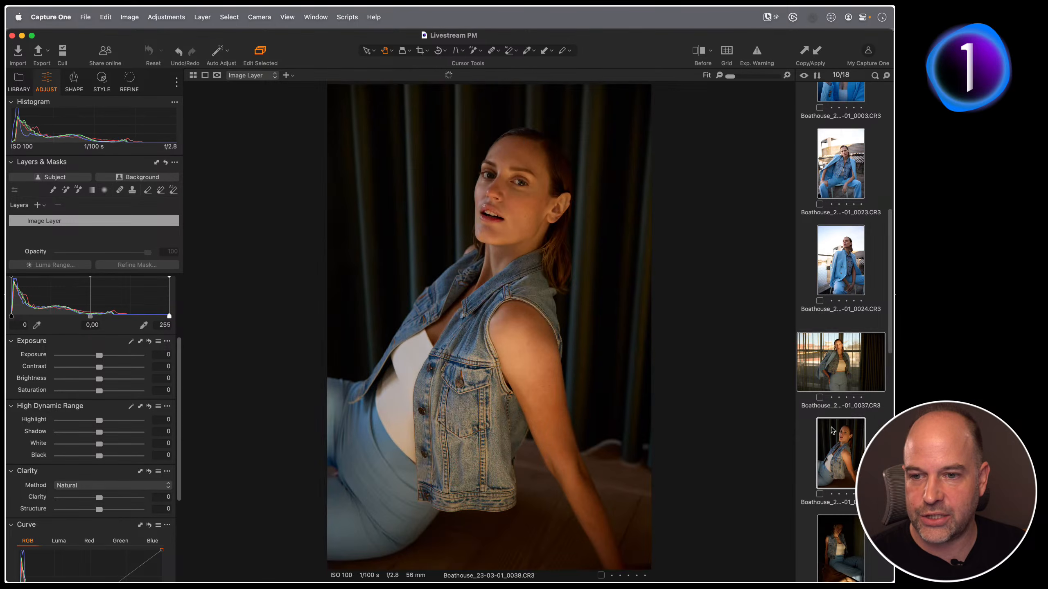
{"action": "scroll", "coordinate": [842, 402], "scroll_direction": "down", "scroll_amount": 2}
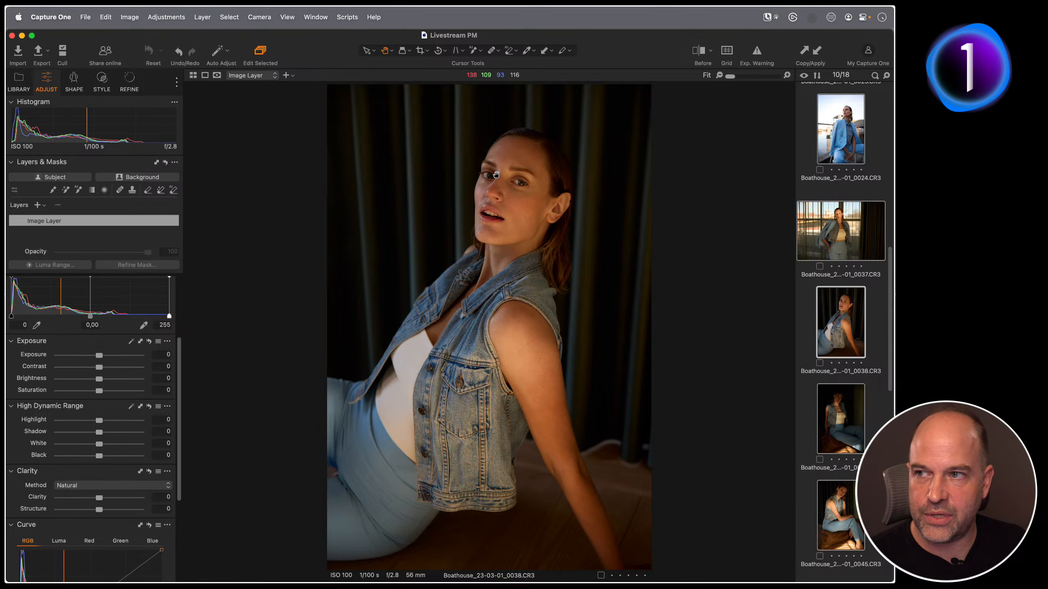
Step: Show all selected photos together again and make Boathouse_23-03-01_0001 the primary photo
{"action": "left_click", "coordinate": [194, 77]}
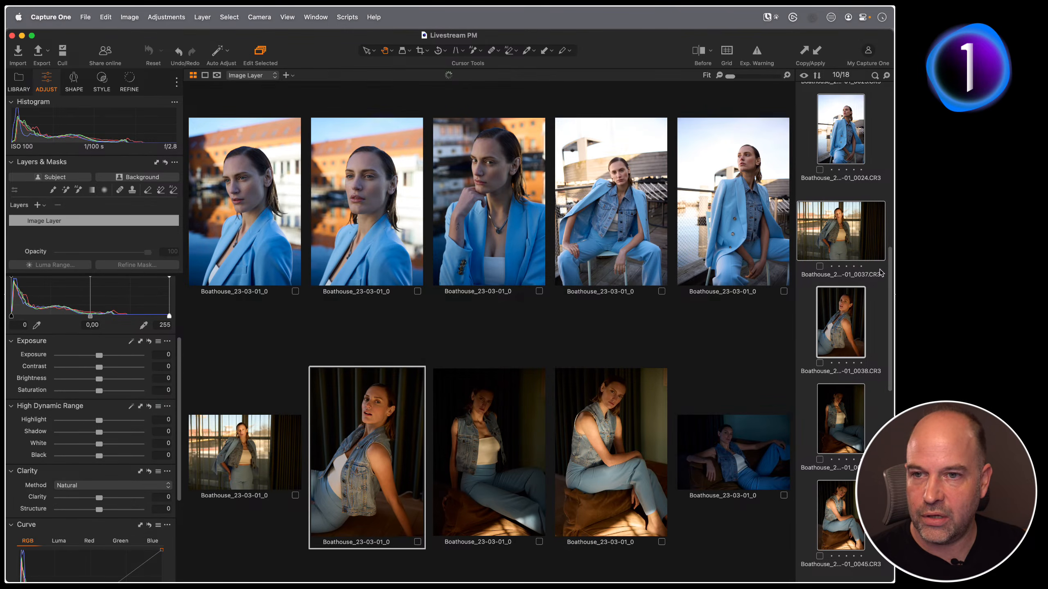
{"action": "left_click", "coordinate": [829, 250]}
{"action": "scroll", "coordinate": [828, 231], "scroll_direction": "up", "scroll_amount": 8}
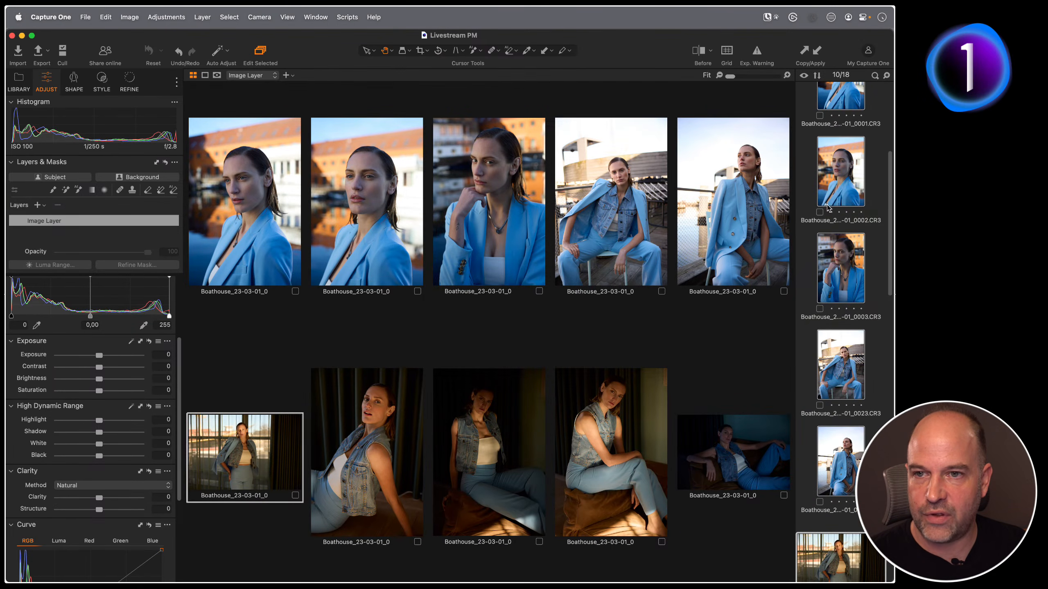
{"action": "left_click", "coordinate": [837, 190]}
{"action": "scroll", "coordinate": [838, 191], "scroll_direction": "up", "scroll_amount": 5}
{"action": "left_click", "coordinate": [838, 269]}
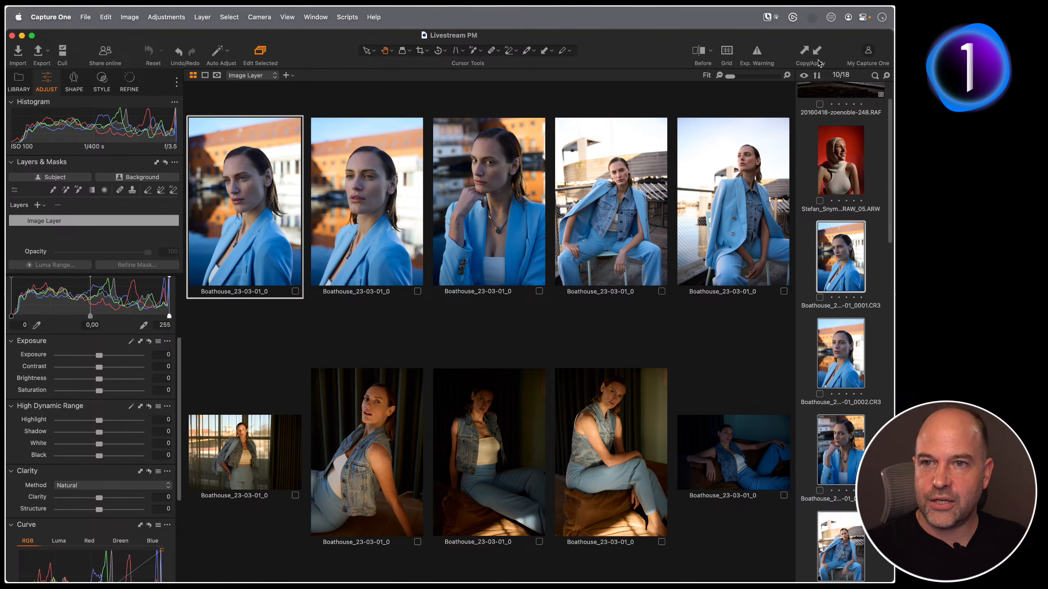
Step: Try Exposure 1.72 on all ten selected photos with the browser hidden, and reset their adjustments
{"action": "left_click_drag", "start_coordinate": [108, 357], "coordinate": [116, 355]}
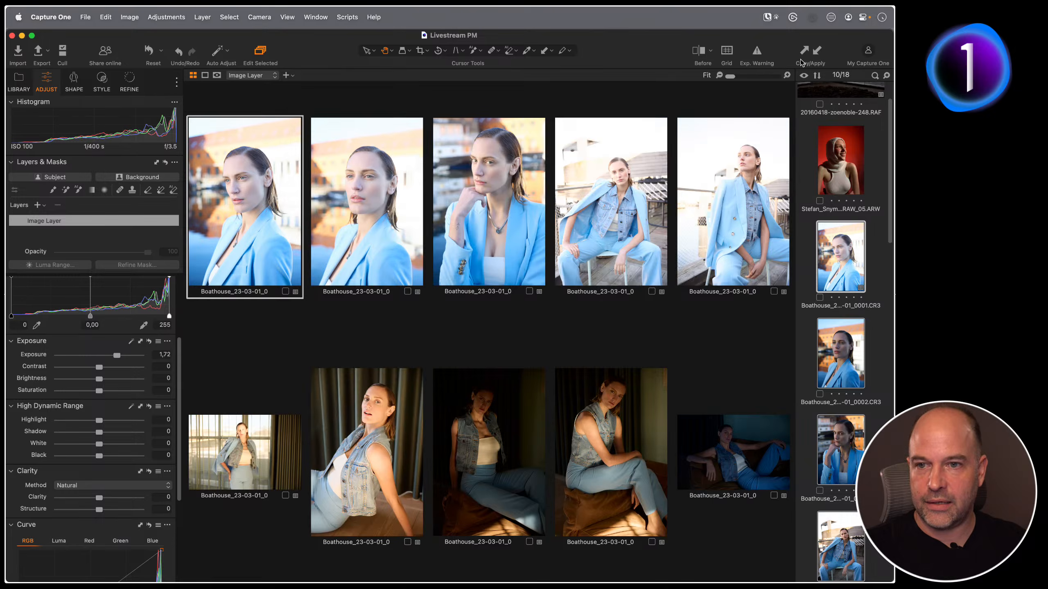
{"action": "key", "text": "super+shift+b"}
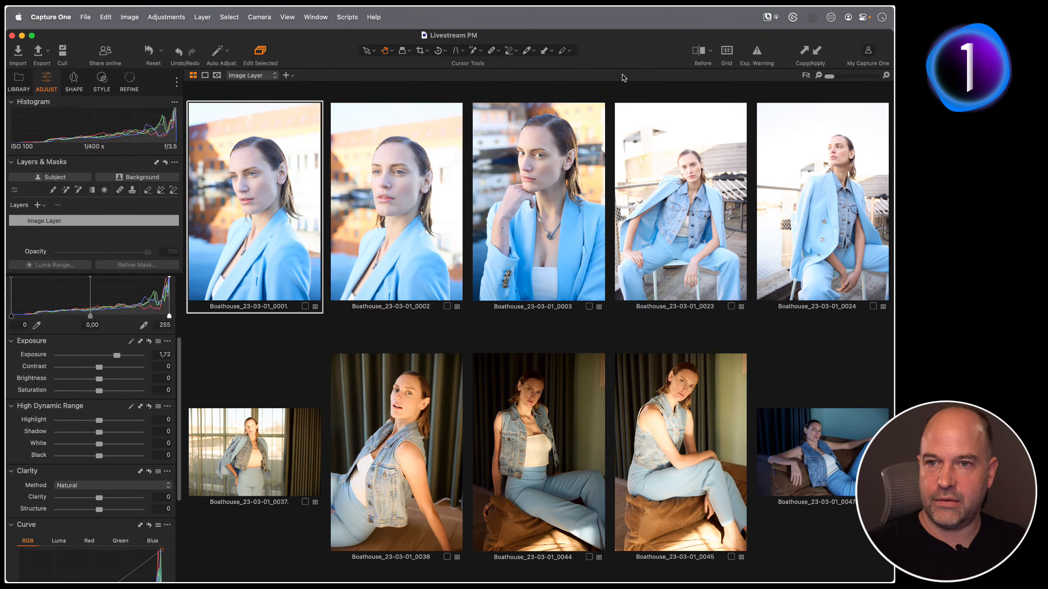
{"action": "left_click", "coordinate": [162, 62]}
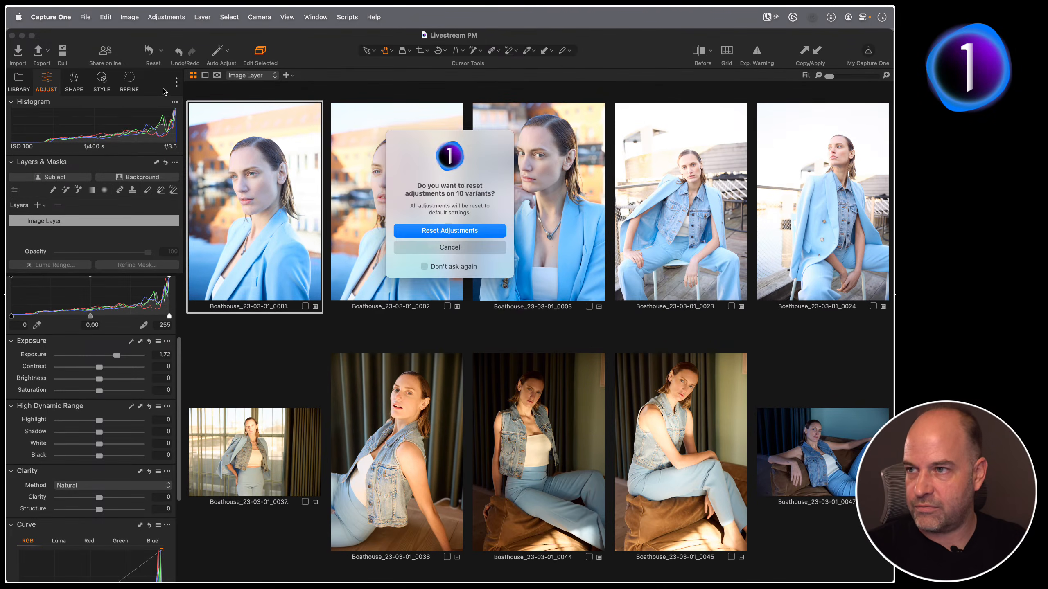
{"action": "left_click", "coordinate": [474, 236]}
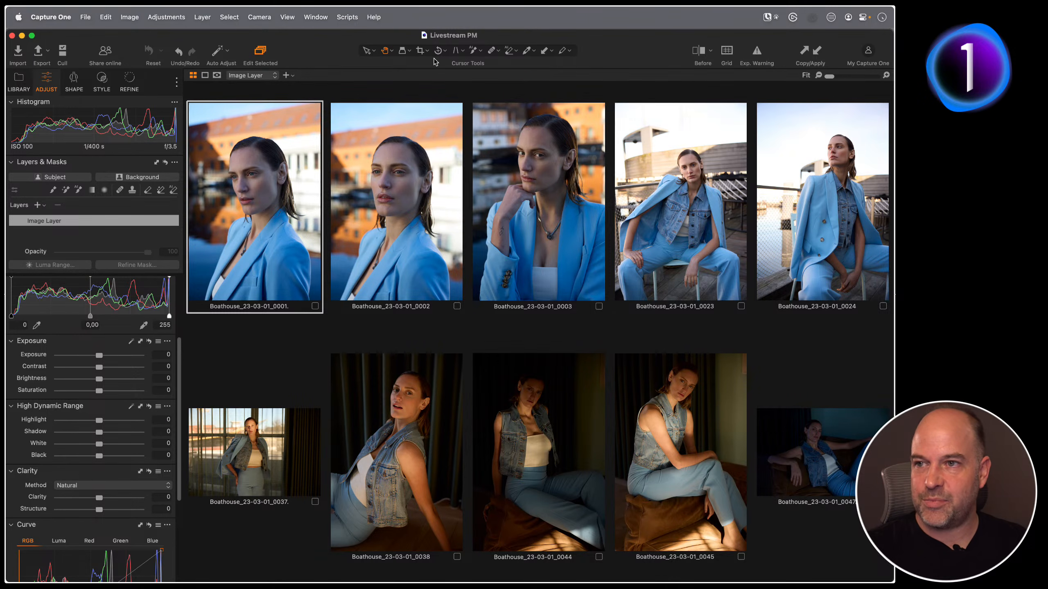
Step: Crop Boathouse_23-03-01_0001 around the woman's head and shoulders, about 12.23 x 16.26 in
{"action": "left_click", "coordinate": [421, 51]}
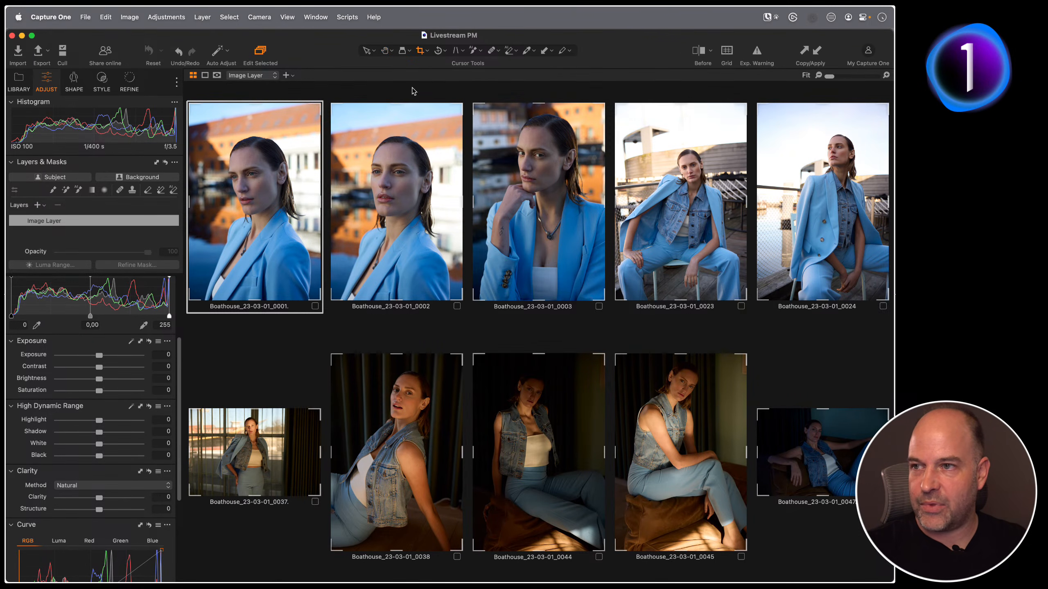
{"action": "left_click_drag", "start_coordinate": [189, 105], "coordinate": [252, 170]}
{"action": "left_click_drag", "start_coordinate": [285, 270], "coordinate": [288, 239]}
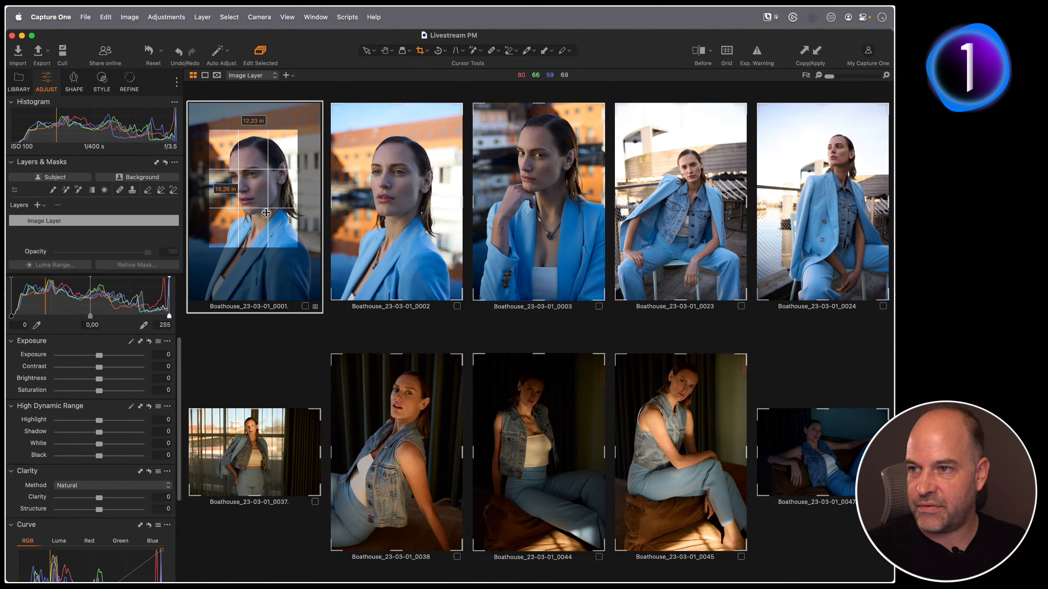
Step: Copy only the Crop setting from Boathouse_23-03-01_0001 and apply it to the other selected photos
{"action": "left_click", "coordinate": [74, 83]}
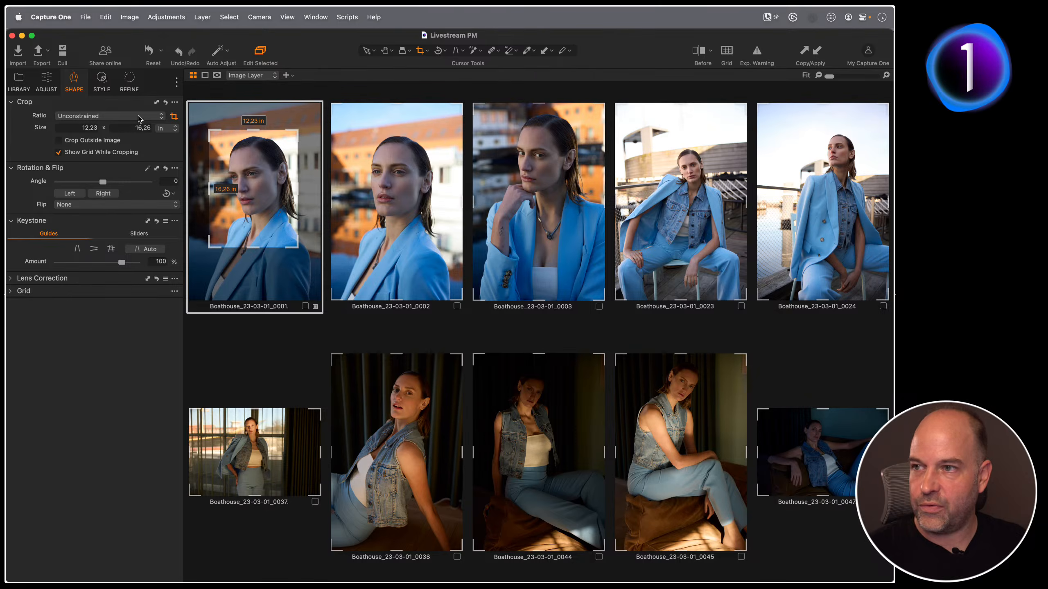
{"action": "key", "text": "F1"}
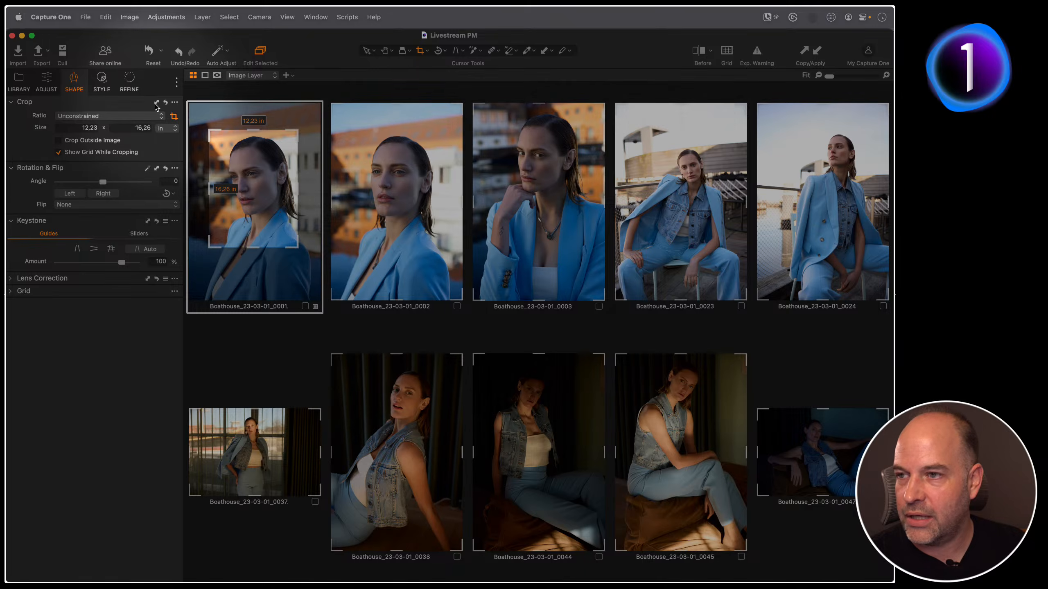
{"action": "key", "text": "F1"}
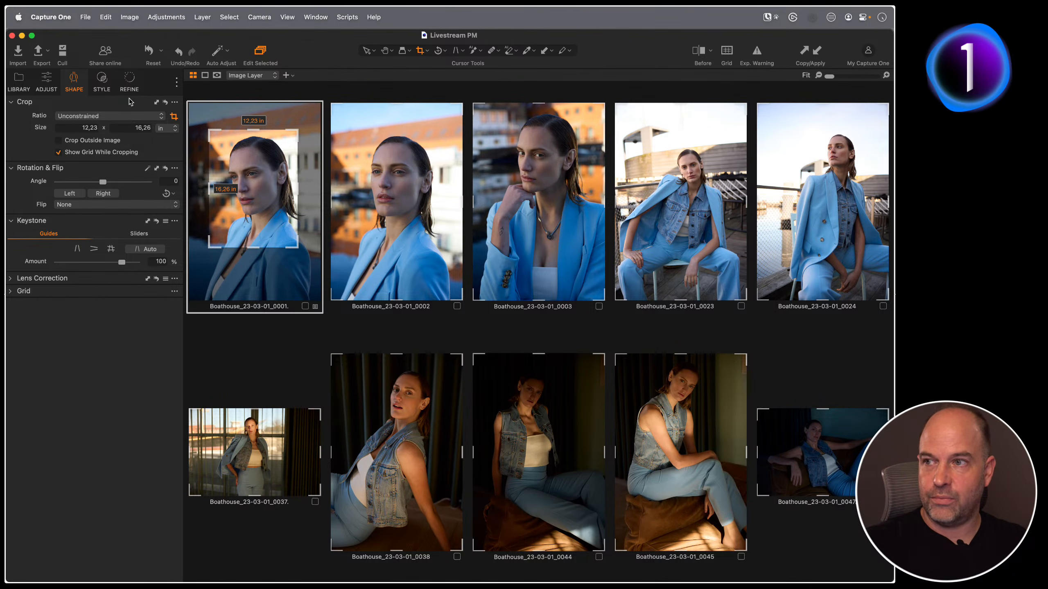
{"action": "left_click", "coordinate": [156, 103]}
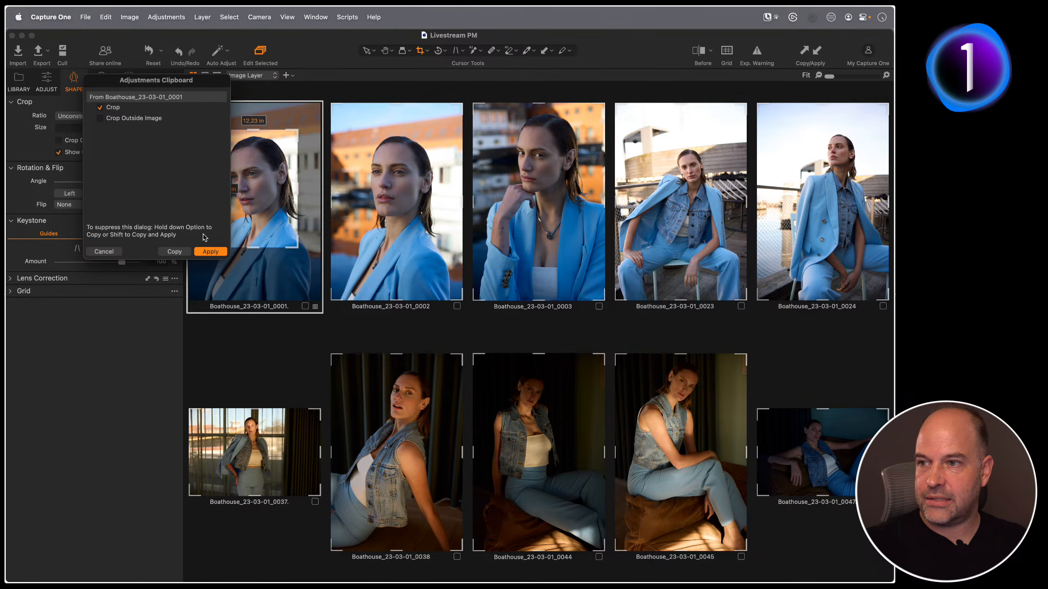
{"action": "left_click", "coordinate": [206, 251]}
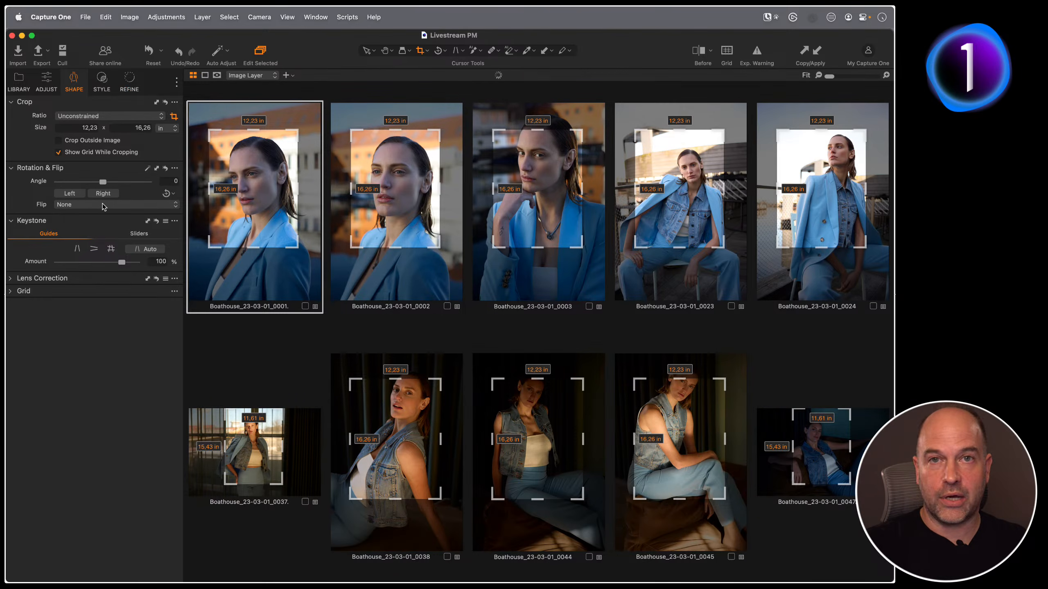
Step: Resize the crop on Boathouse_23-03-01_0001 to about 12.46 x 23.58 in and apply it to the other selected photos
{"action": "left_click_drag", "start_coordinate": [298, 247], "coordinate": [274, 240]}
{"action": "left_click", "coordinate": [156, 102]}
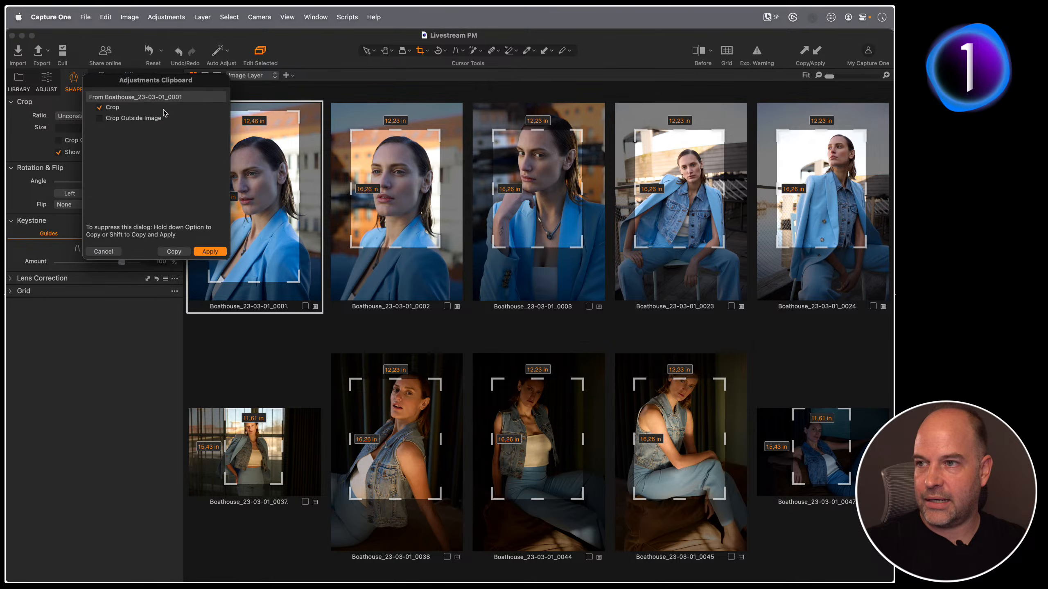
{"action": "left_click", "coordinate": [210, 252]}
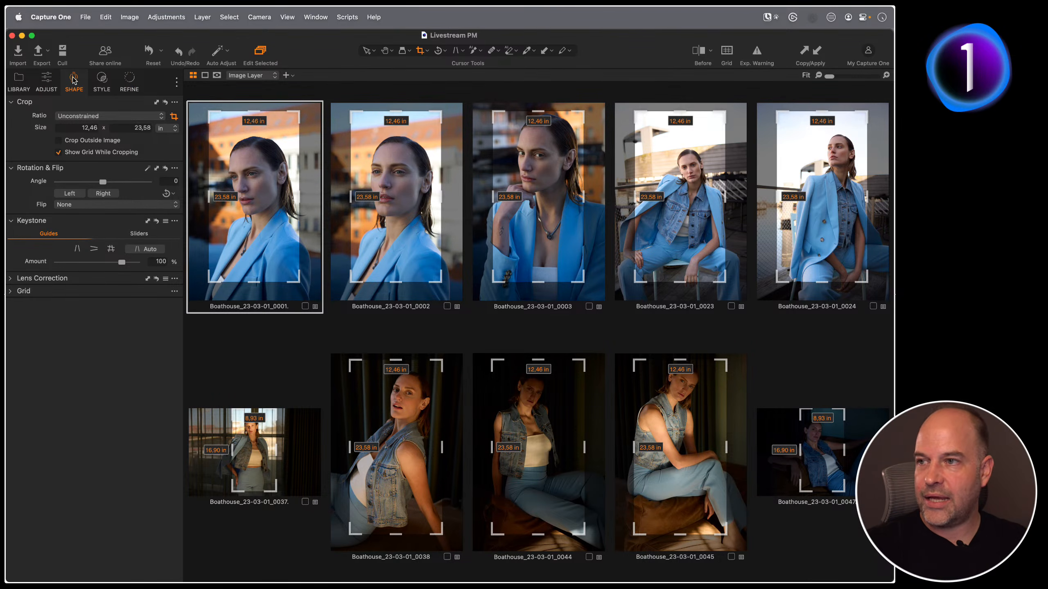
Step: Set Exposure to 1.56 on Boathouse_23-03-01_0001 and apply only the exposure settings to the other selected photos
{"action": "left_click", "coordinate": [47, 80]}
{"action": "left_click_drag", "start_coordinate": [99, 355], "coordinate": [115, 355]}
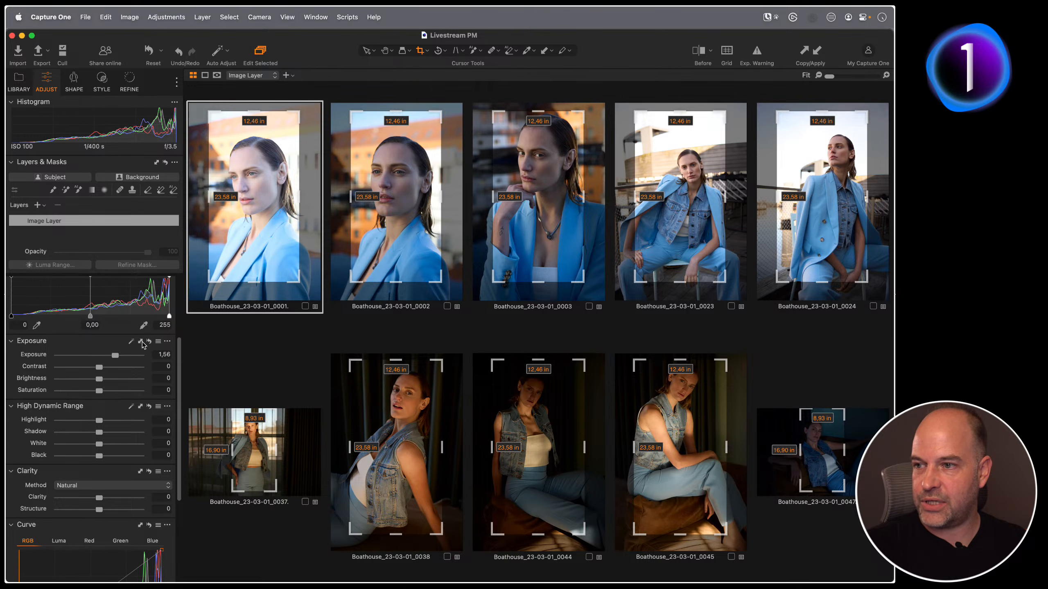
{"action": "left_click", "coordinate": [141, 341]}
{"action": "left_click", "coordinate": [196, 492]}
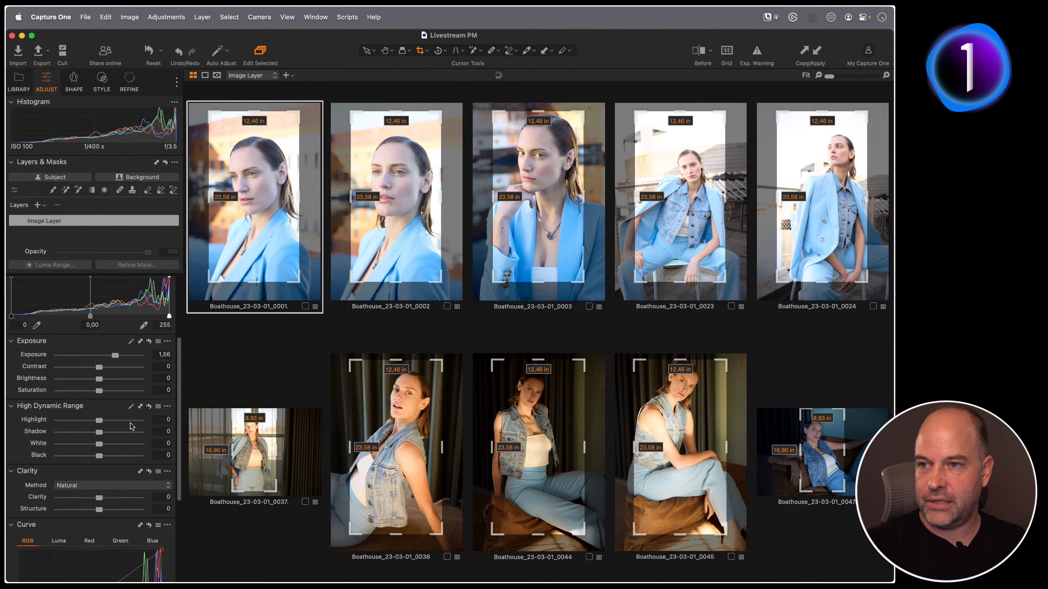
Step: Apply an Exposure of -0.87 from Boathouse_23-03-01_0001 to the other selected photos, and set its own Exposure to 0.95
{"action": "left_click_drag", "start_coordinate": [115, 356], "coordinate": [90, 356]}
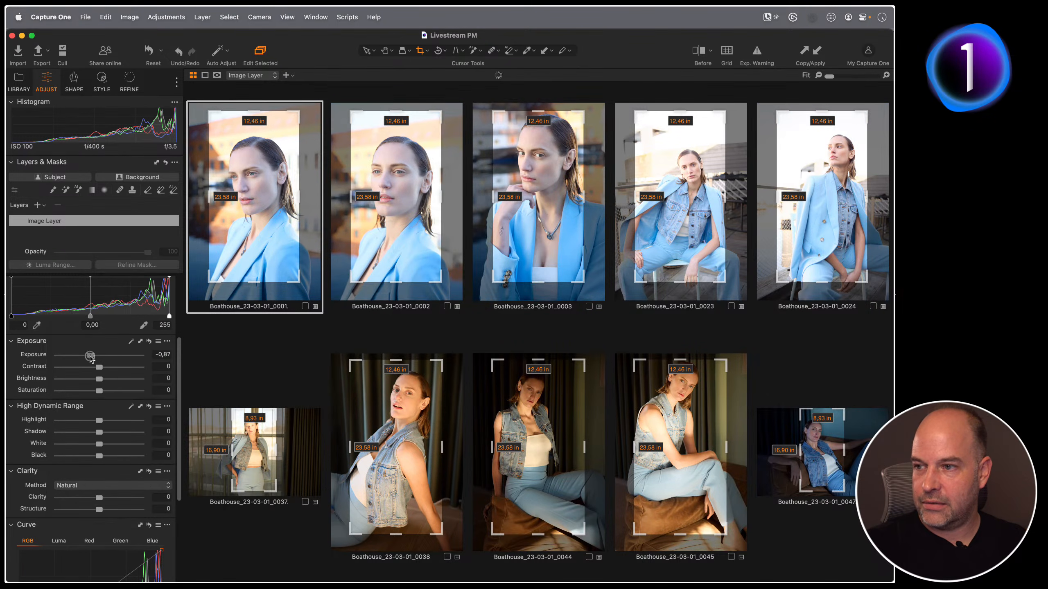
{"action": "left_click", "coordinate": [141, 342]}
{"action": "left_click_drag", "start_coordinate": [90, 355], "coordinate": [110, 356]}
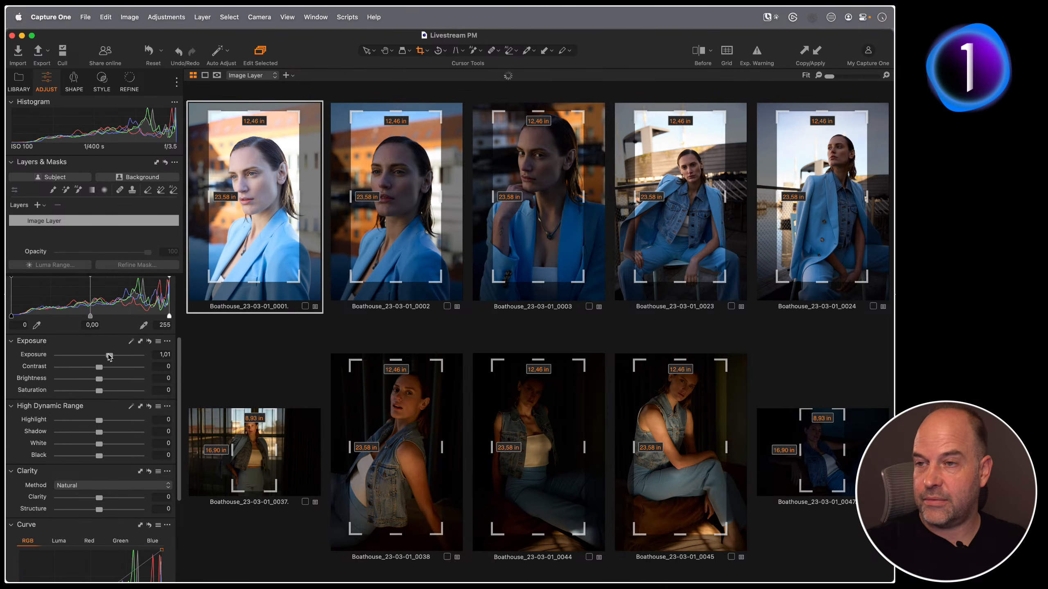
{"action": "left_click", "coordinate": [141, 342]}
{"action": "left_click", "coordinate": [112, 356]}
{"action": "mouse_move", "coordinate": [111, 356]}
{"action": "left_mouse_down"}
{"action": "mouse_move", "coordinate": [87, 355]}
{"action": "mouse_move", "coordinate": [107, 359]}
{"action": "left_mouse_up"}
{"action": "left_click", "coordinate": [141, 342]}
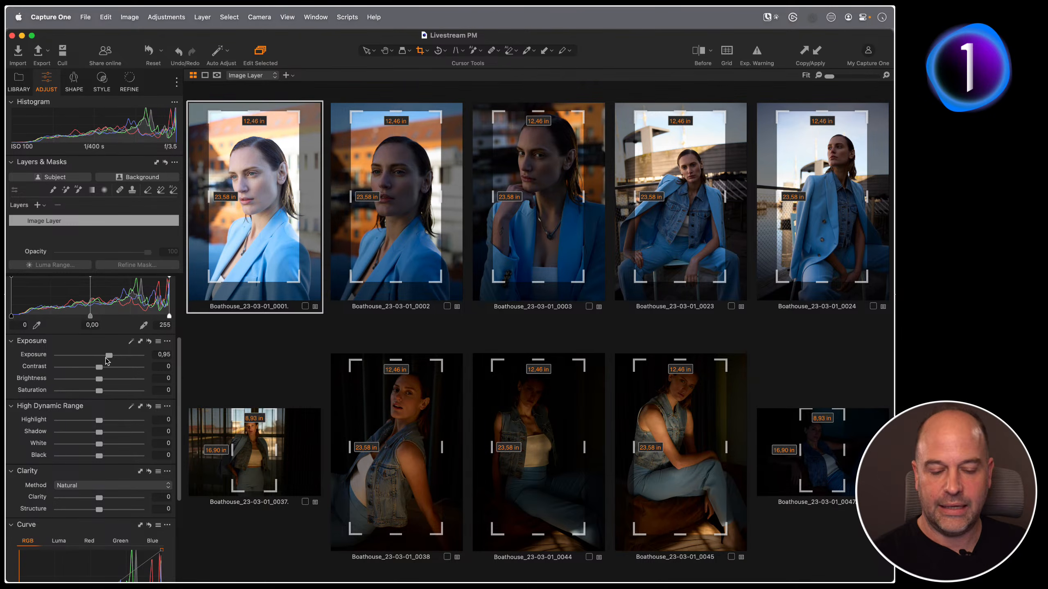
{"action": "key", "text": "F1"}
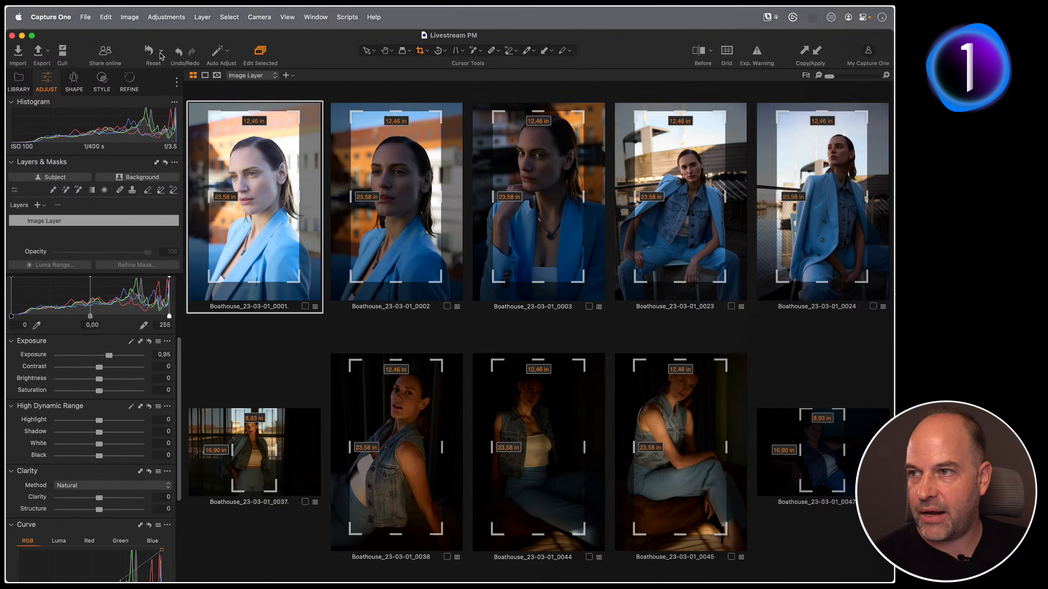
Step: Reset all adjustments except composition on the ten selected photos
{"action": "left_click", "coordinate": [161, 52]}
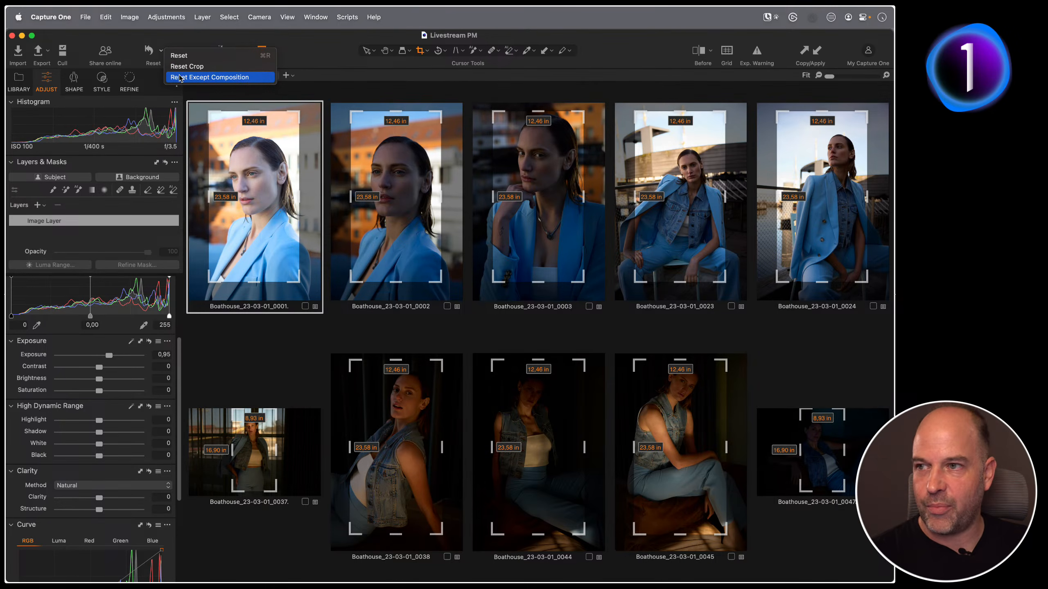
{"action": "left_click", "coordinate": [196, 78]}
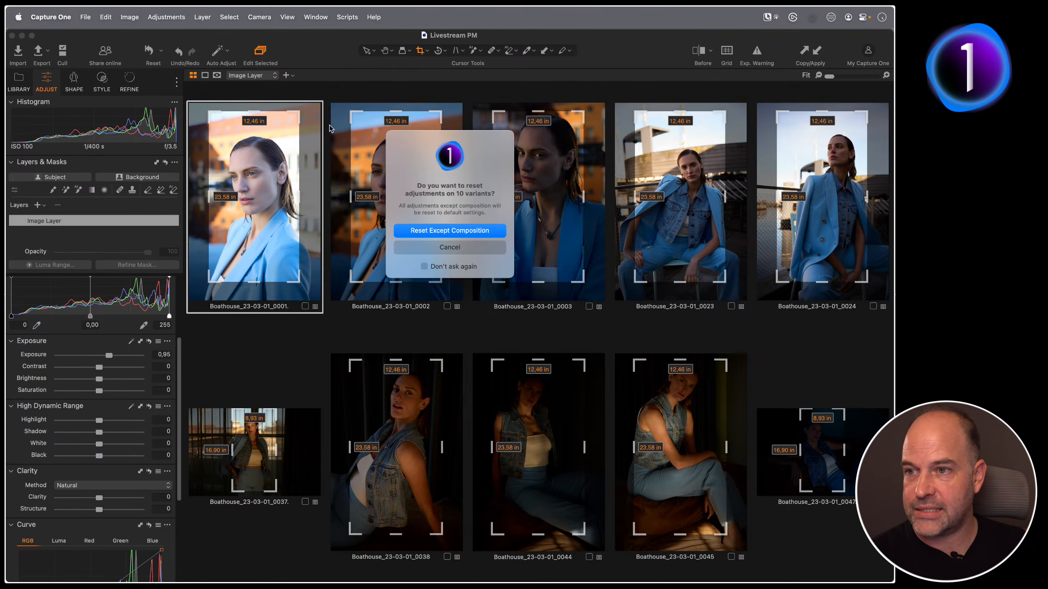
{"action": "left_click", "coordinate": [469, 231]}
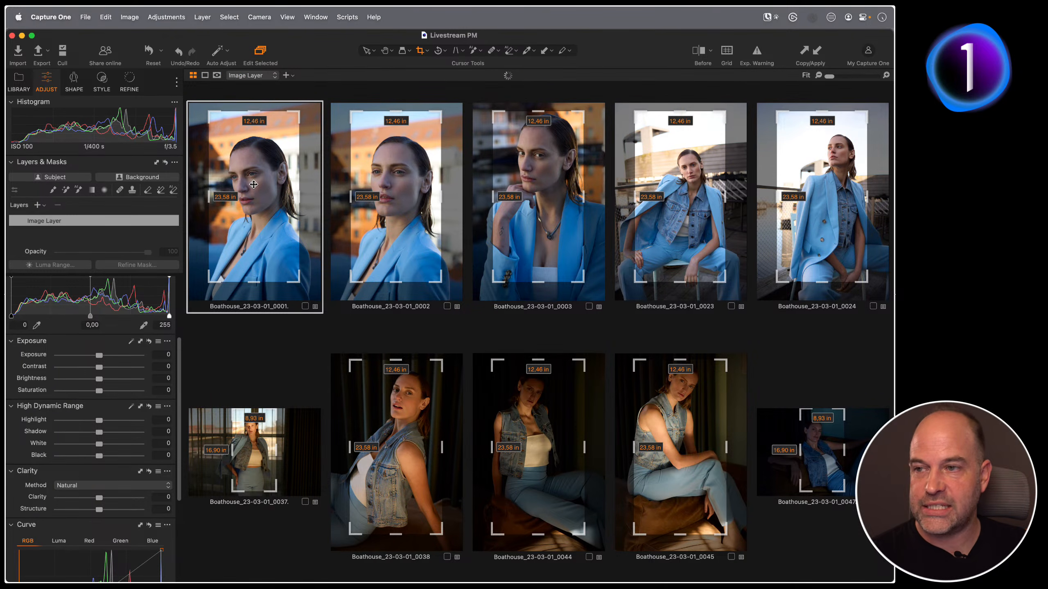
Step: Fully reset the ten selected photos, including their crops, and switch to the Pan tool
{"action": "left_click", "coordinate": [163, 55]}
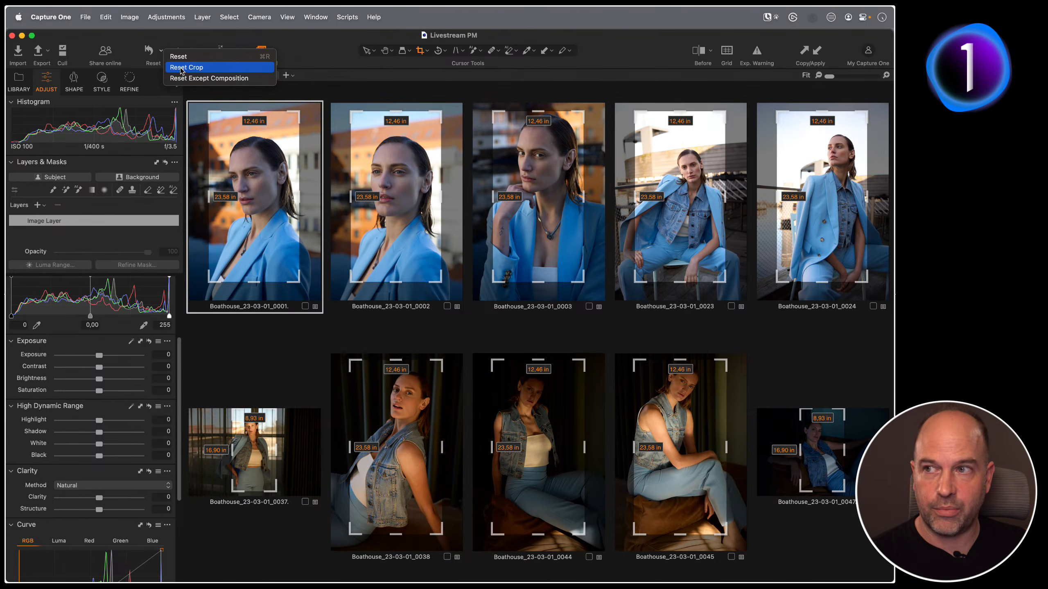
{"action": "left_click", "coordinate": [180, 57]}
{"action": "left_click", "coordinate": [464, 234]}
{"action": "key", "text": "h"}
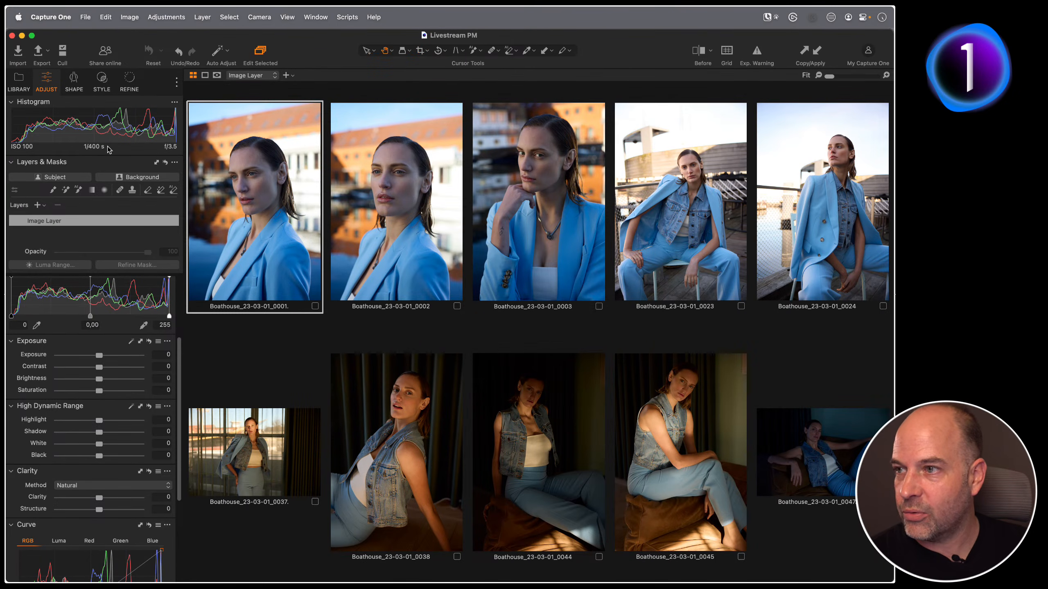
Step: Expand the Smart Adjustments tool and reset it to clear its reference image
{"action": "scroll", "coordinate": [93, 329], "scroll_direction": "up", "scroll_amount": 5}
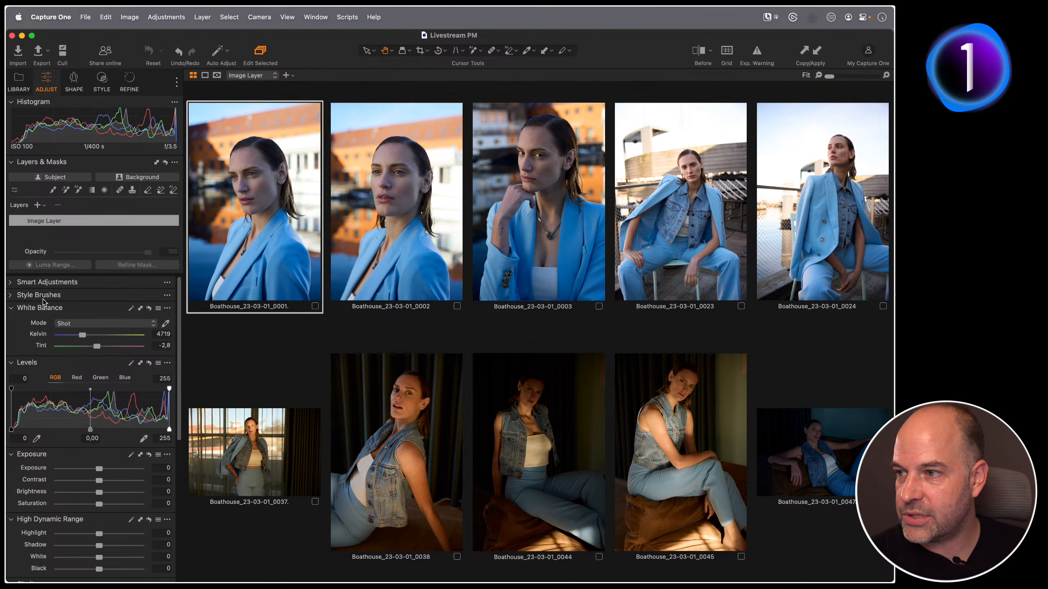
{"action": "left_click", "coordinate": [11, 282]}
{"action": "left_click", "coordinate": [167, 282]}
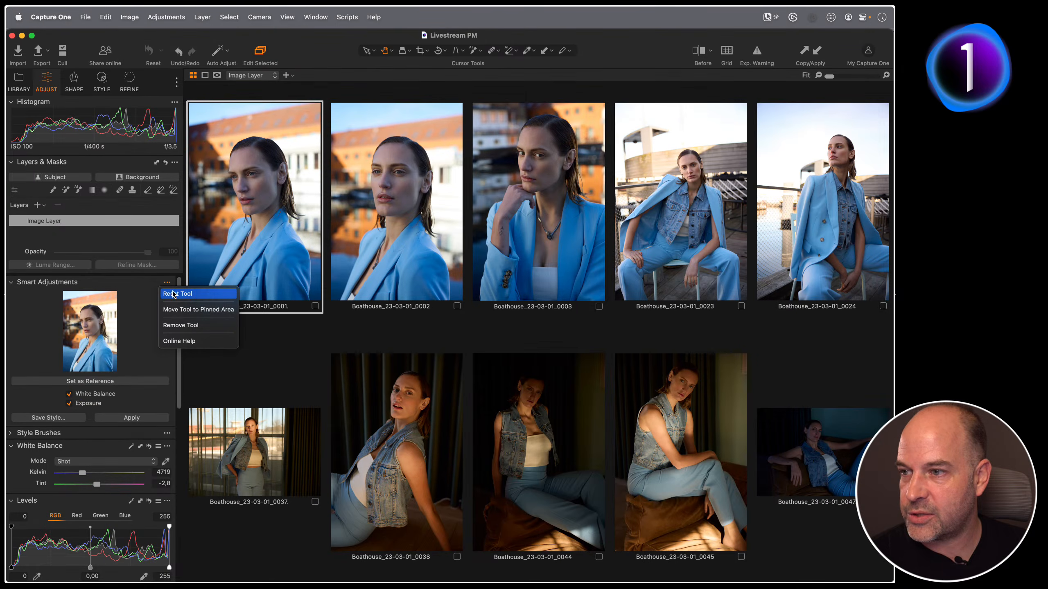
{"action": "left_click", "coordinate": [181, 294]}
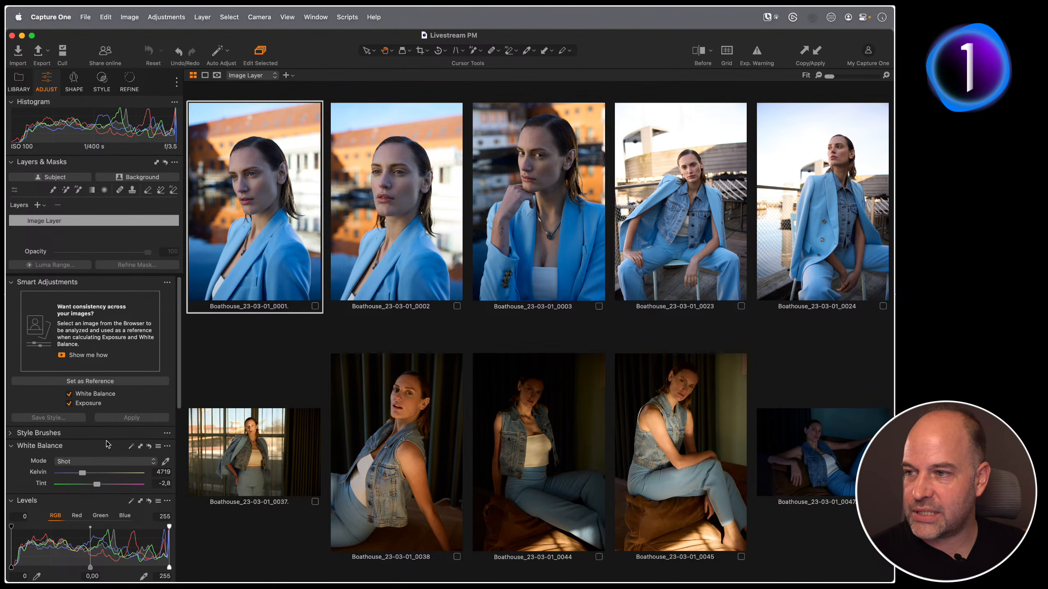
Step: Set Boathouse_23-03-01_0001 to Exposure 0.32 and white balance Kelvin 6059 in the single-image view, and return to the multi-image view
{"action": "scroll", "coordinate": [107, 440], "scroll_direction": "down", "scroll_amount": 8}
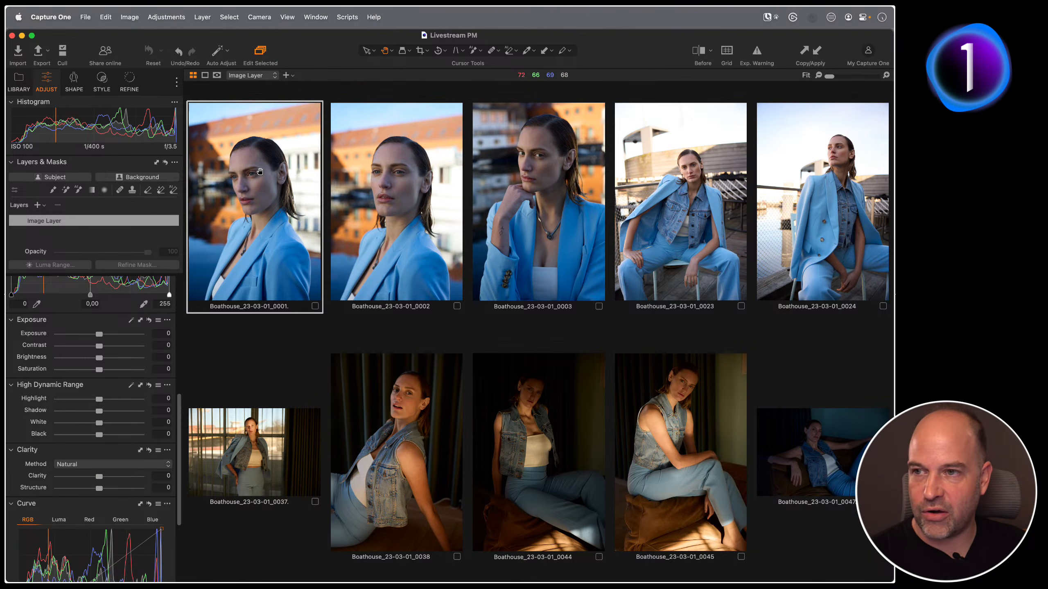
{"action": "double_click", "coordinate": [259, 171]}
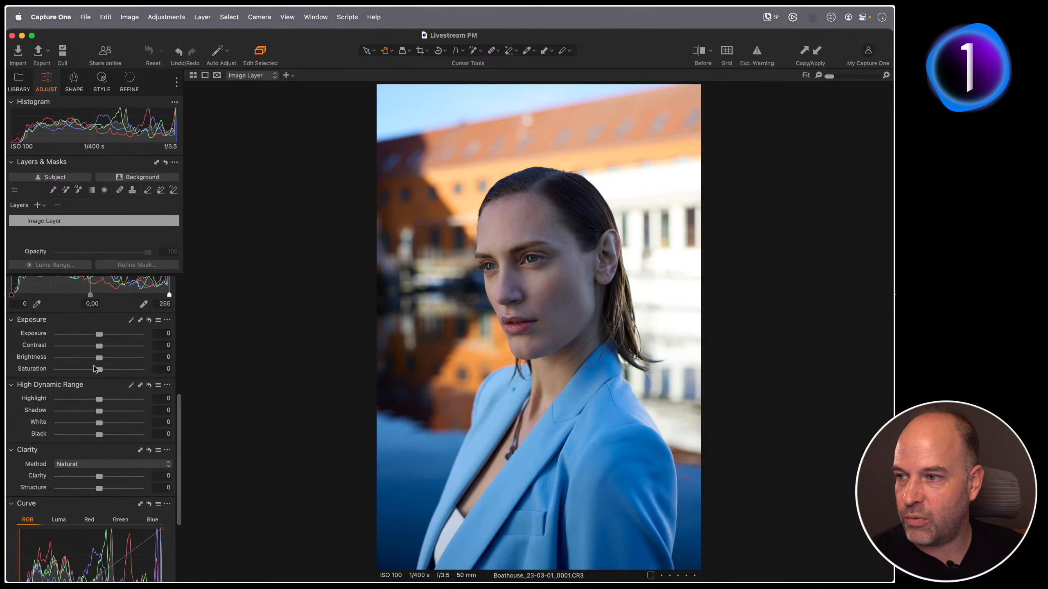
{"action": "left_click_drag", "start_coordinate": [99, 334], "coordinate": [93, 316]}
{"action": "scroll", "coordinate": [96, 339], "scroll_direction": "up", "scroll_amount": 5}
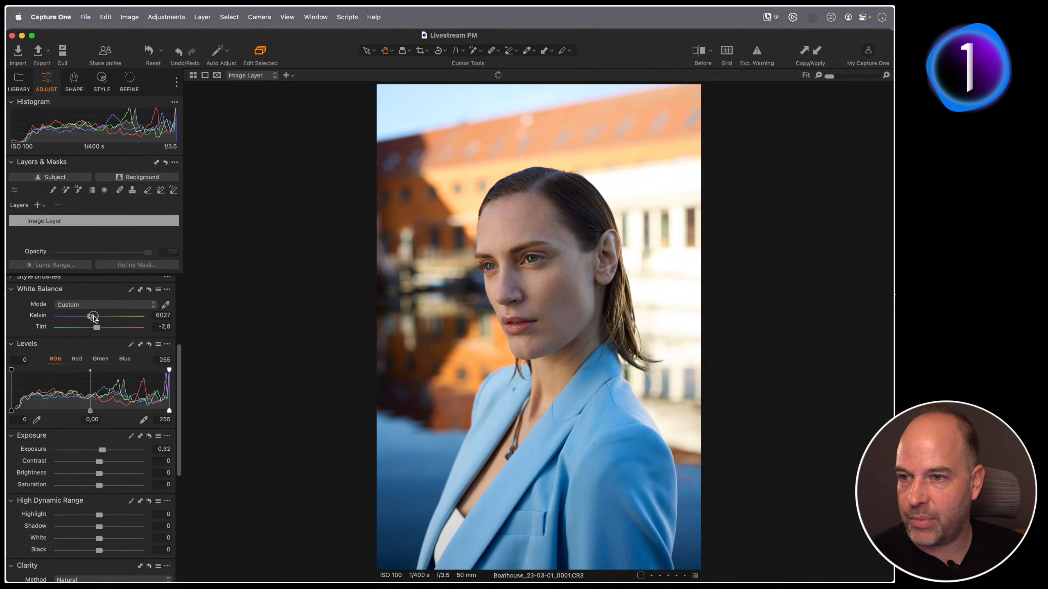
{"action": "scroll", "coordinate": [76, 371], "scroll_direction": "up", "scroll_amount": 3}
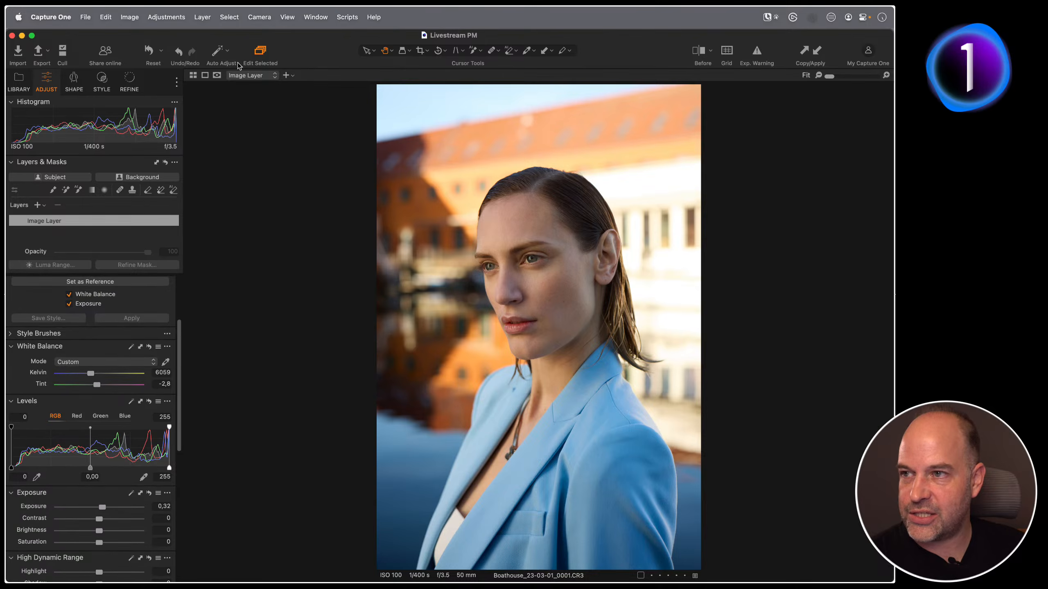
{"action": "left_click", "coordinate": [193, 76]}
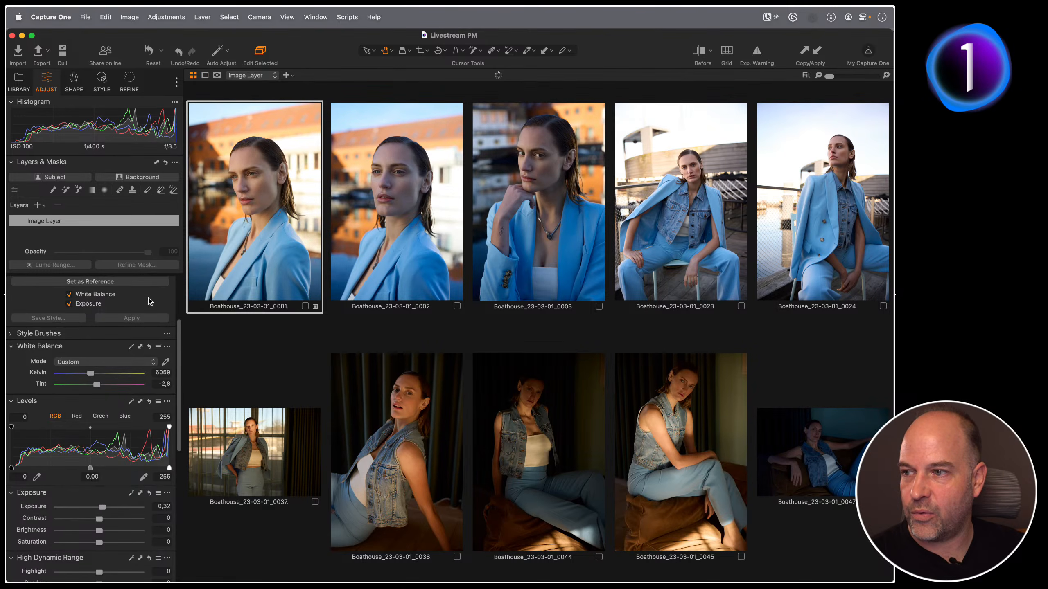
Step: Set Boathouse_23-03-01_0001 as the Smart Adjustments reference and apply its White Balance and Exposure to all selected photos
{"action": "scroll", "coordinate": [163, 293], "scroll_direction": "up", "scroll_amount": 3}
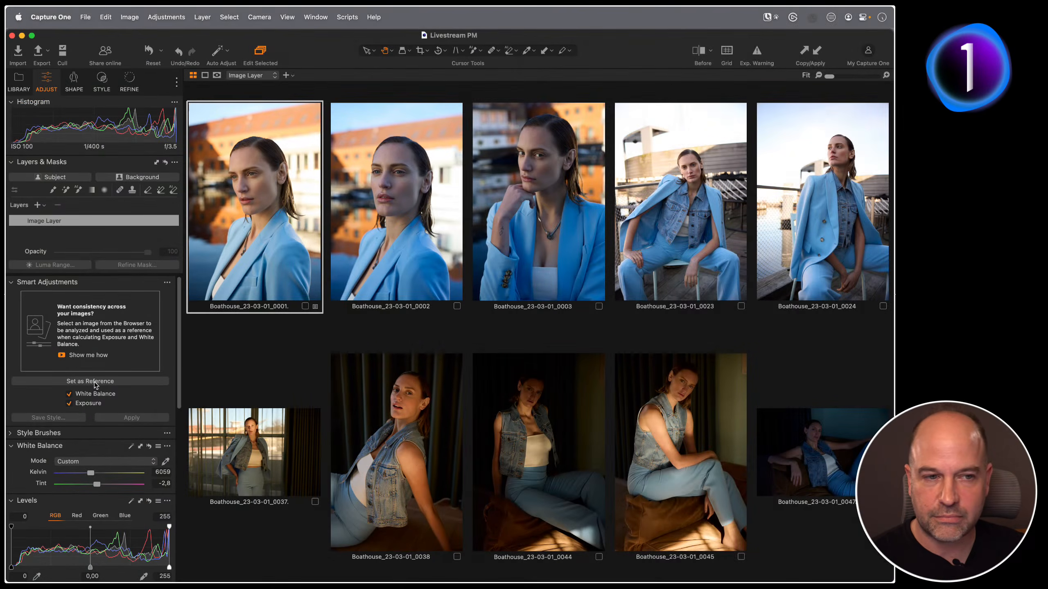
{"action": "left_click", "coordinate": [94, 383]}
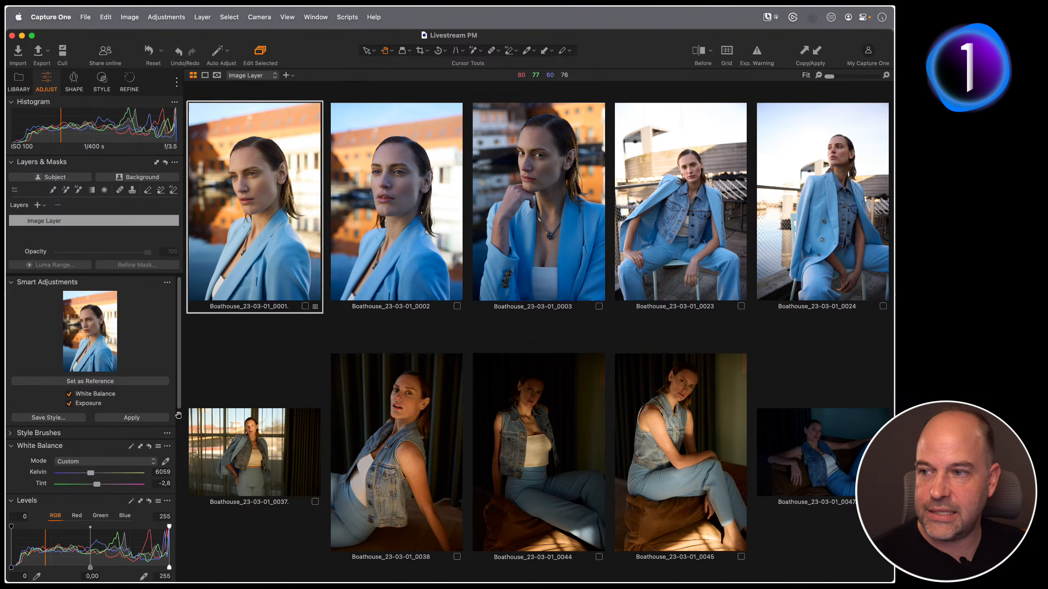
{"action": "left_click", "coordinate": [132, 418]}
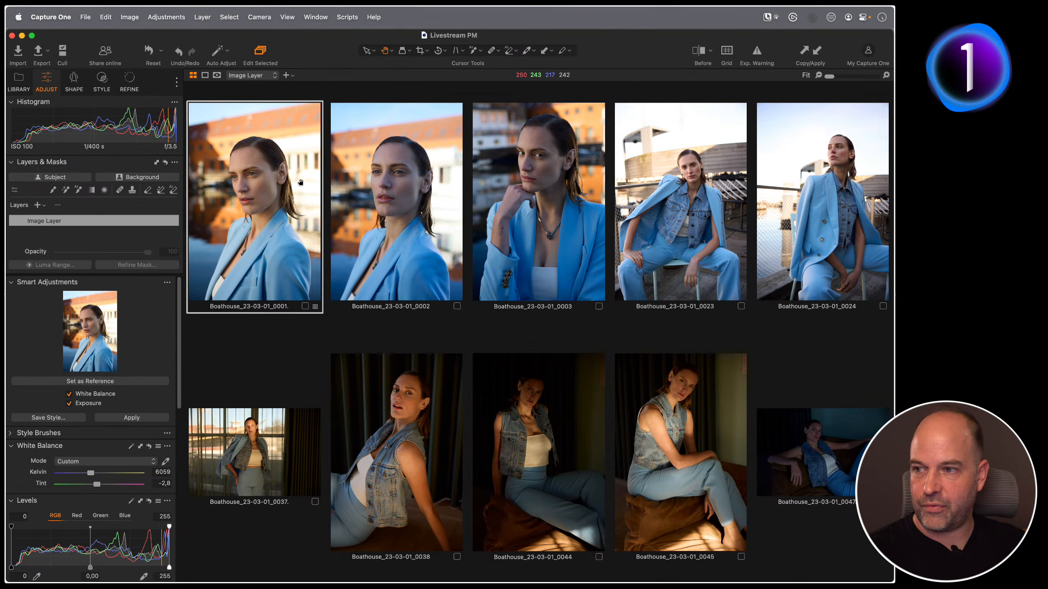
{"action": "left_click", "coordinate": [136, 417]}
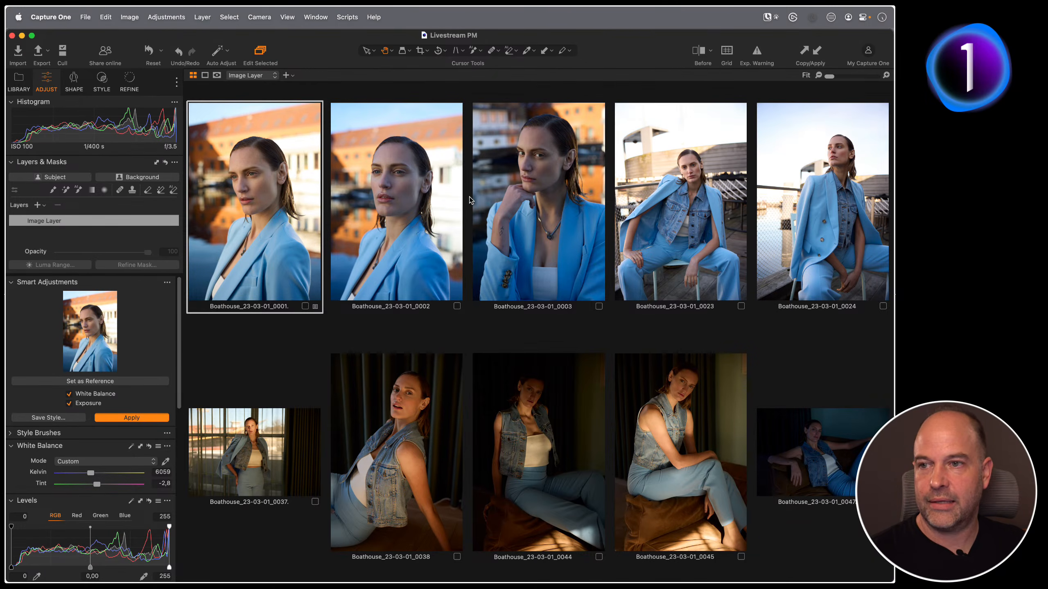
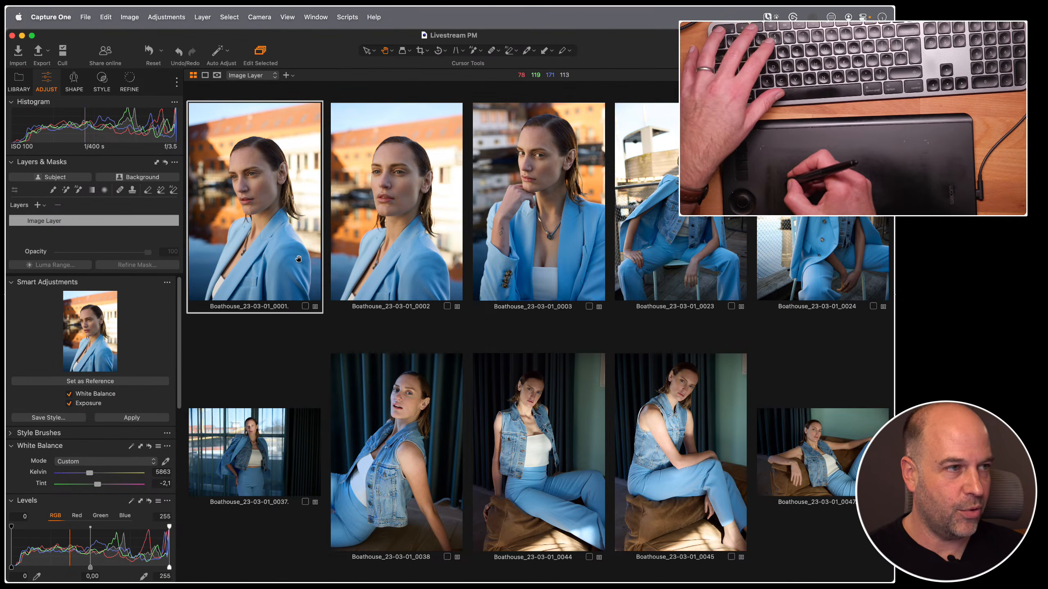
Step: Review the Speed Edit keys assigned to each adjustment in the keyboard shortcut settings
{"action": "left_click", "coordinate": [104, 16]}
{"action": "left_click", "coordinate": [135, 129]}
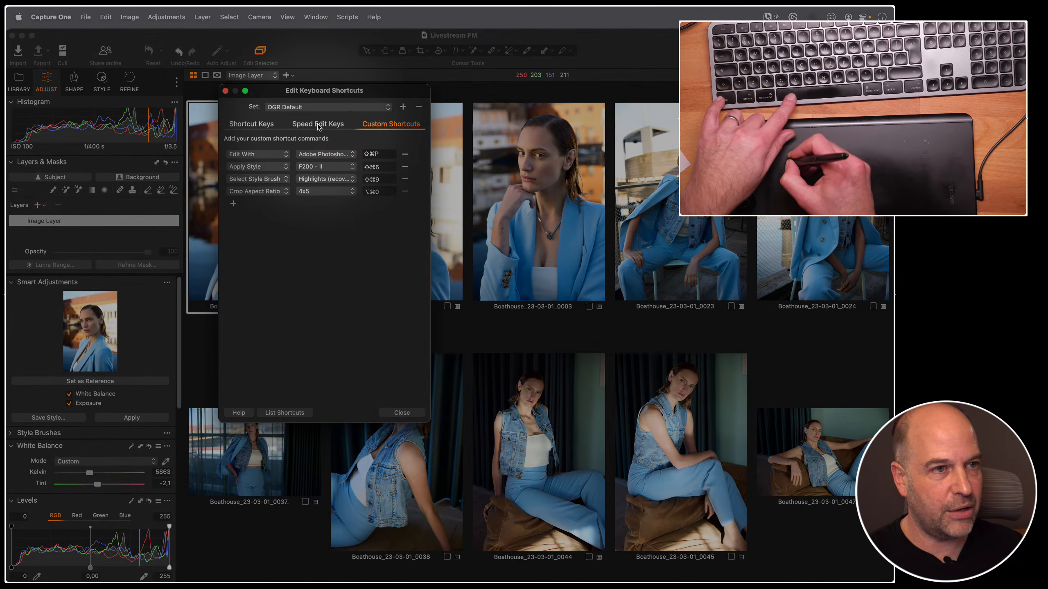
{"action": "left_click", "coordinate": [316, 126]}
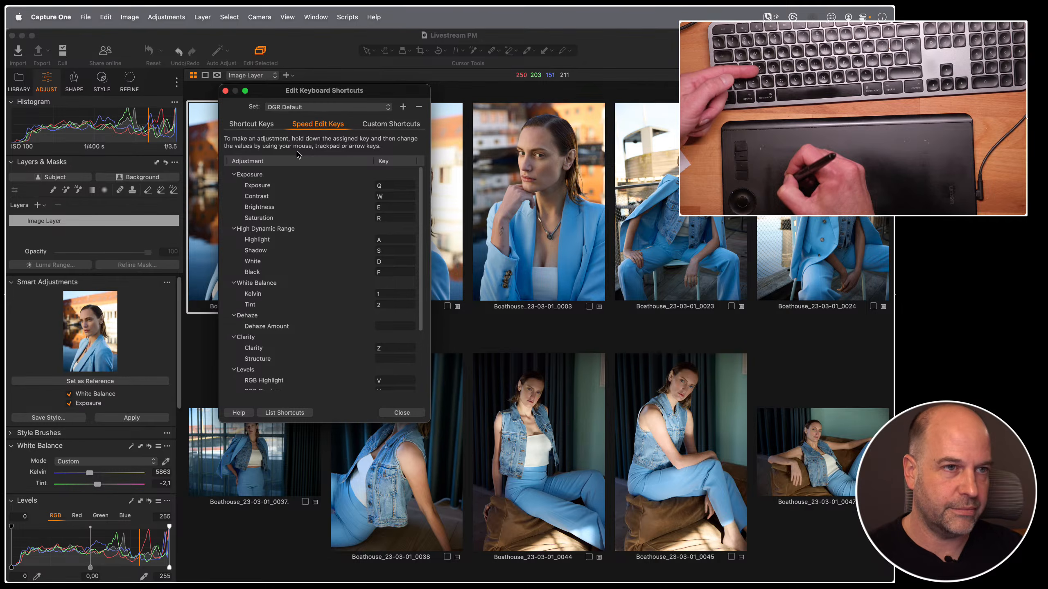
{"action": "left_click", "coordinate": [225, 91]}
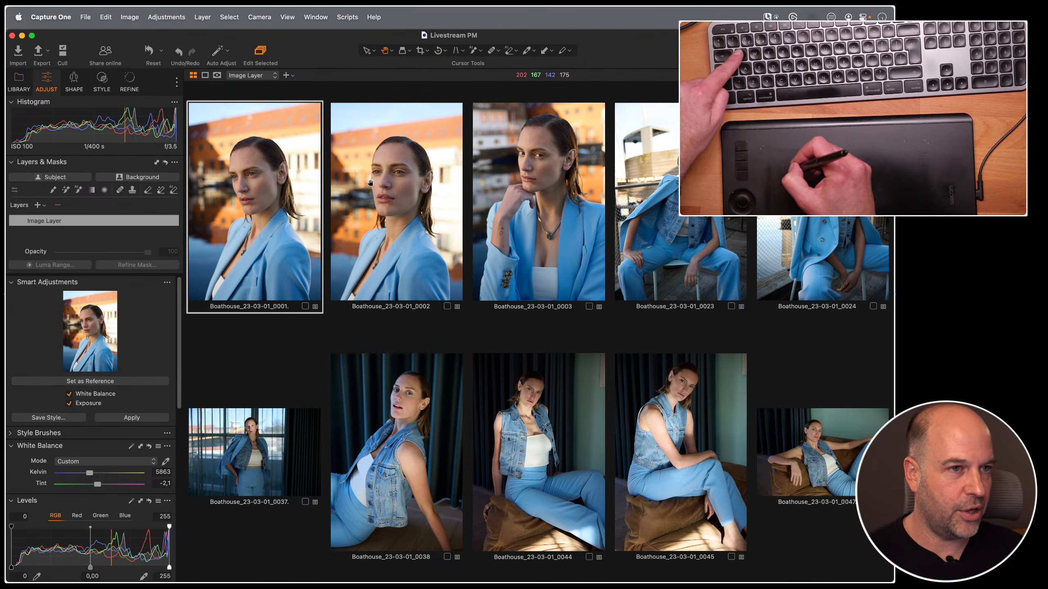
Step: Speed Edit Exposure and Kelvin across all selected photos, bringing Kelvin to 5937 on Boathouse_23-03-01_0001
{"action": "key", "text": "q"}
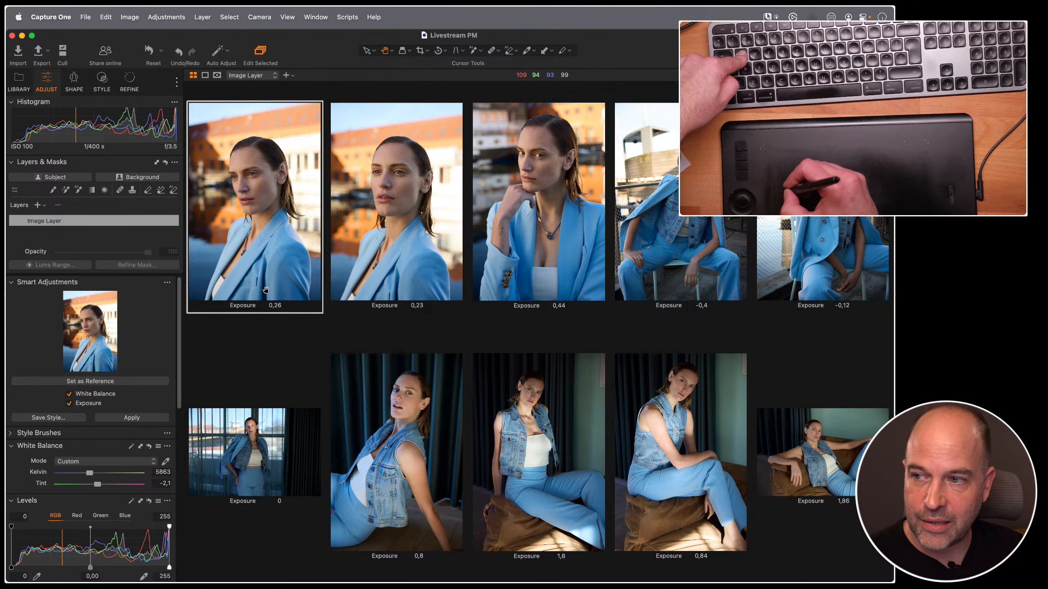
{"action": "left_click_drag", "start_coordinate": [268, 224], "coordinate": [290, 227]}
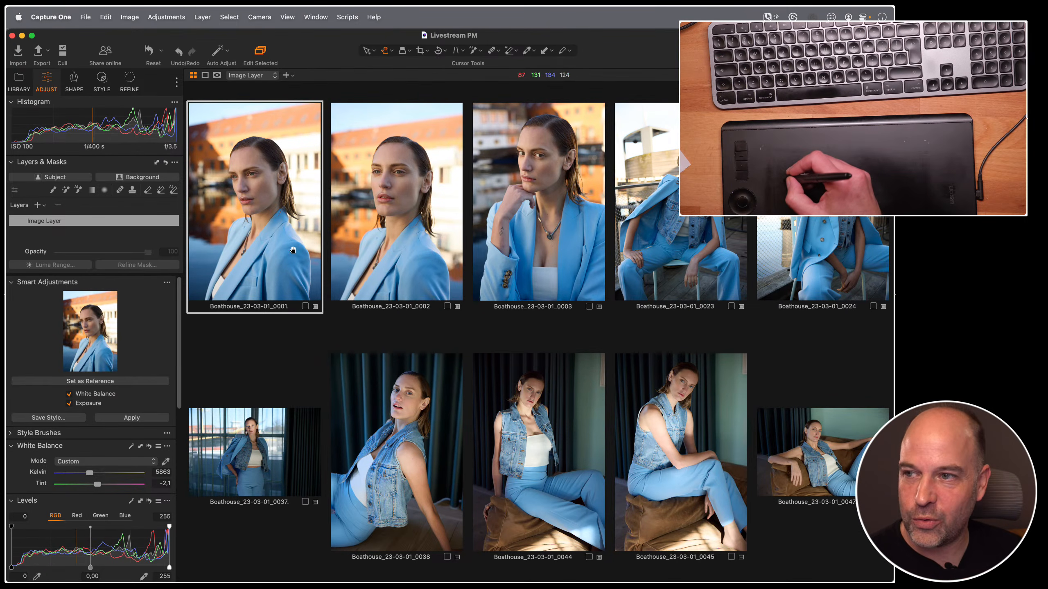
{"action": "key", "text": "1"}
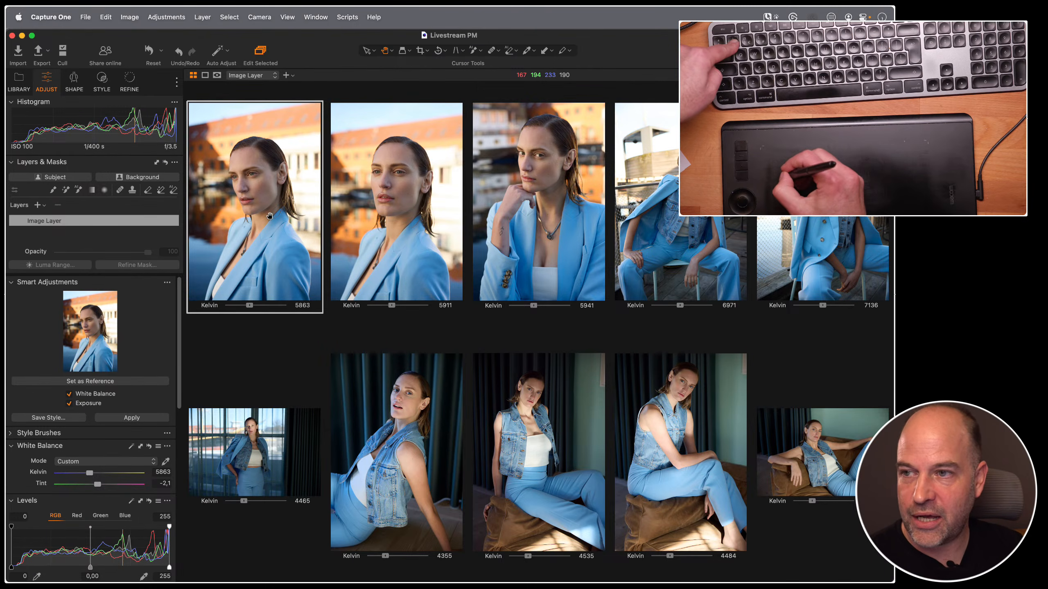
{"action": "left_click_drag", "start_coordinate": [263, 217], "coordinate": [271, 218]}
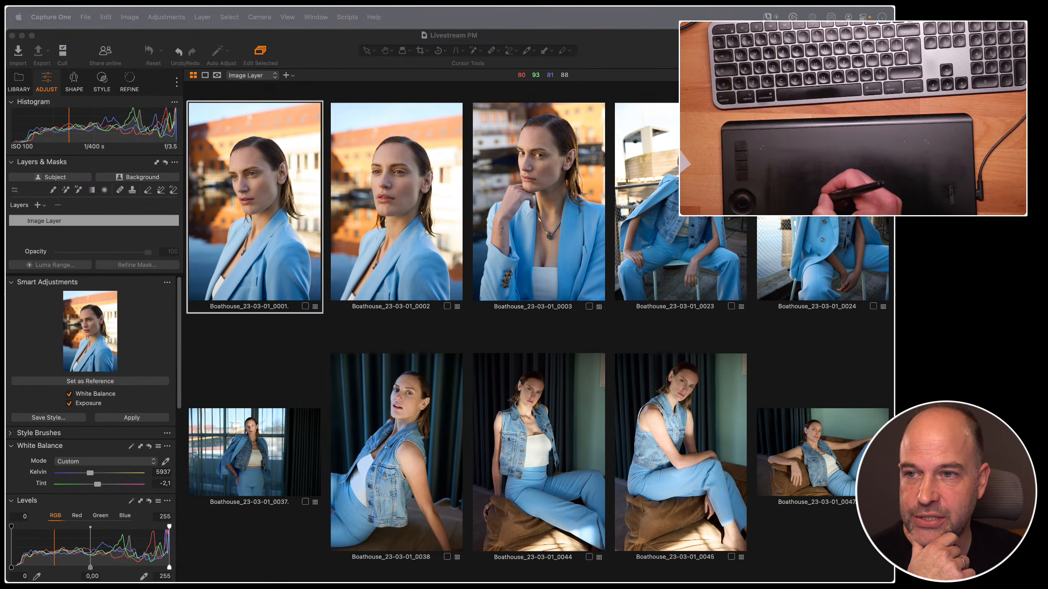
Step: Make Boathouse_23-03-01_0044 the primary photo and turn off Edit All Selected Variants
{"action": "left_click", "coordinate": [758, 306]}
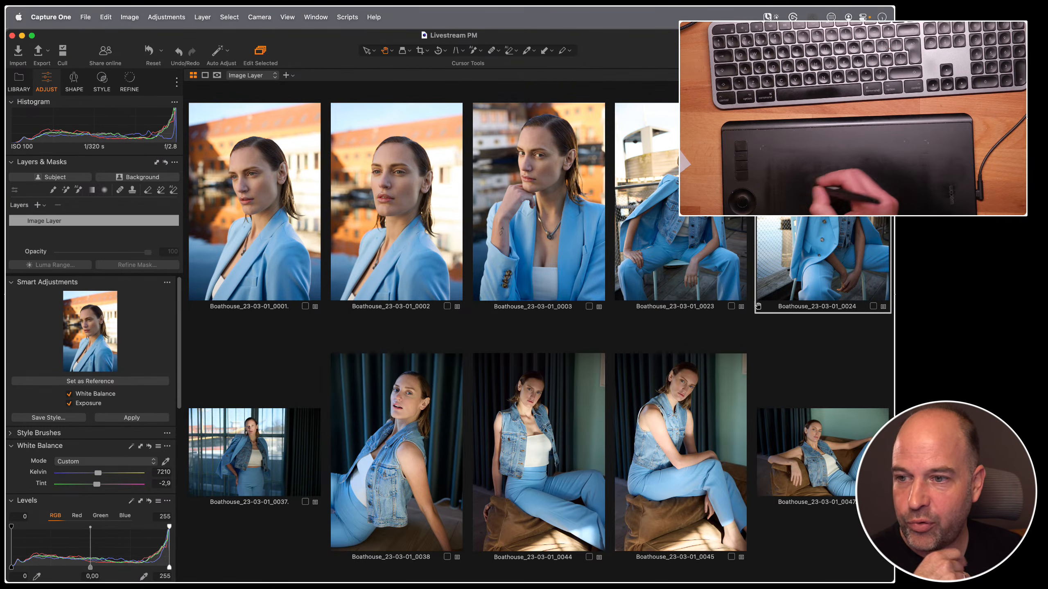
{"action": "left_click", "coordinate": [555, 437]}
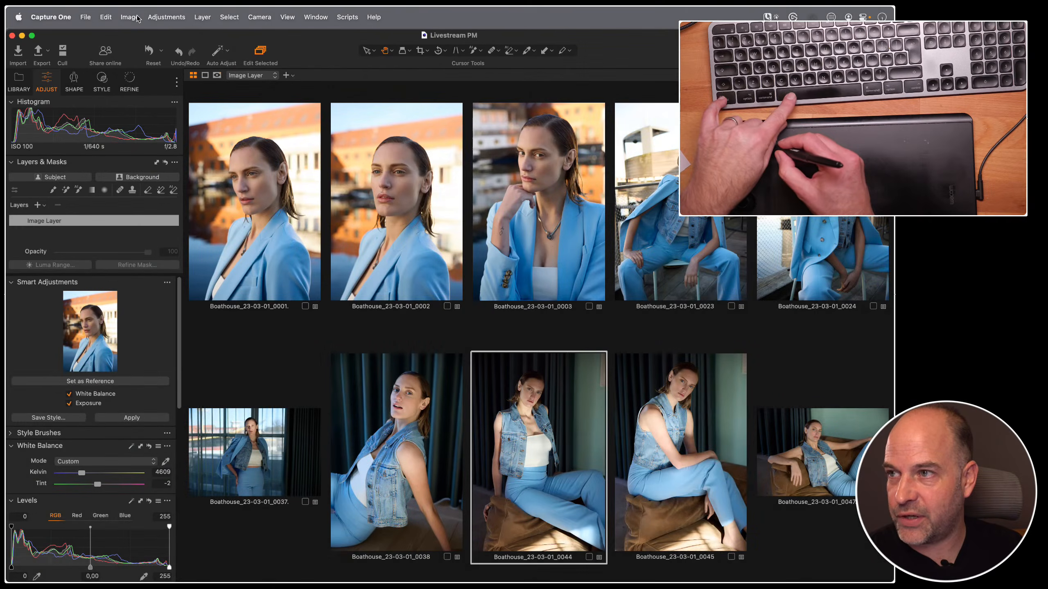
{"action": "left_click", "coordinate": [129, 17]}
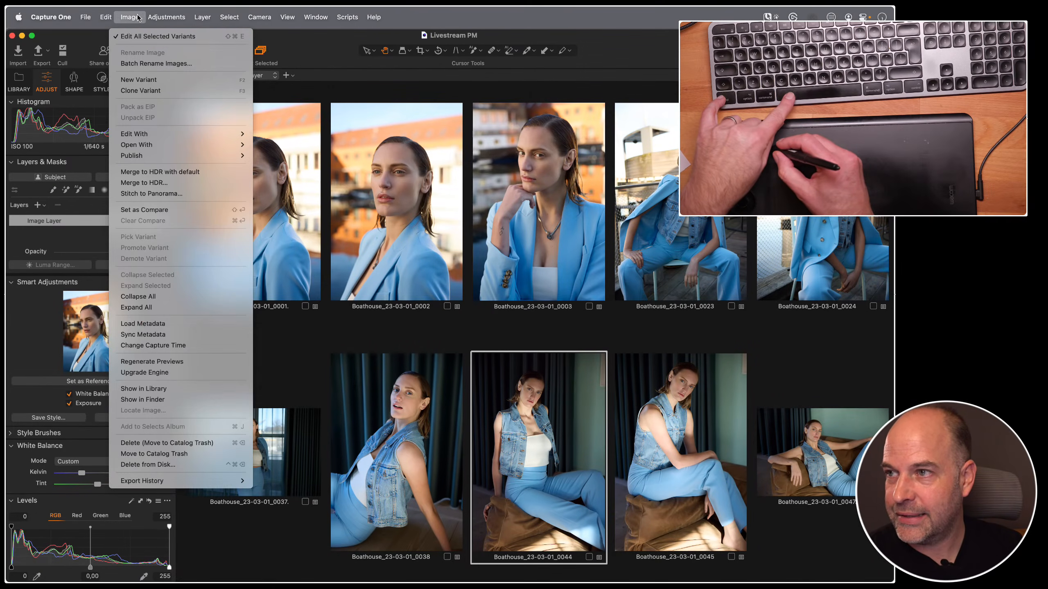
{"action": "left_click", "coordinate": [211, 38]}
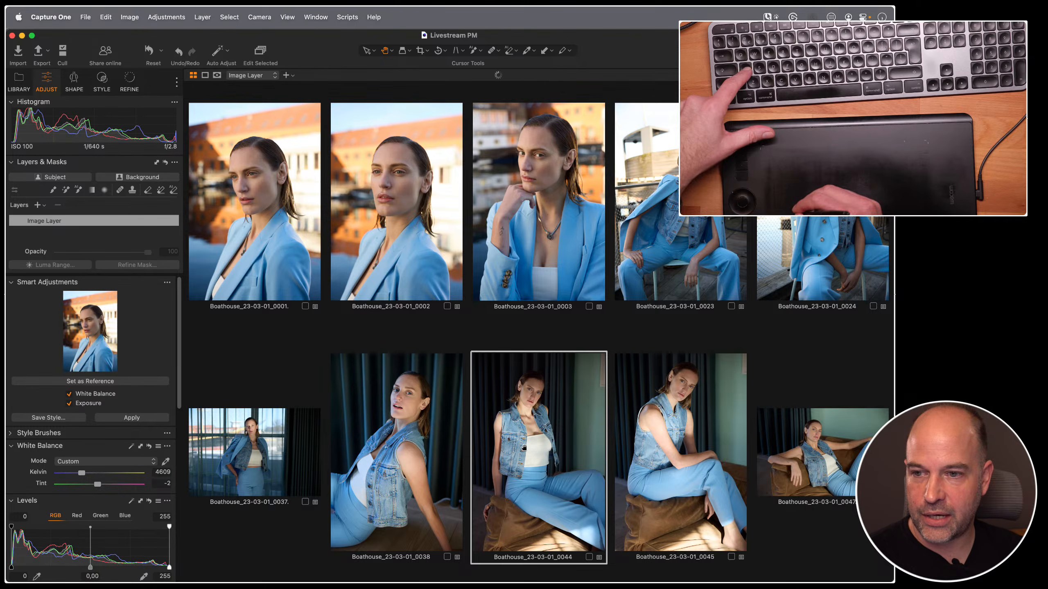
Step: Speed Edit Boathouse_23-03-01_0045 individually, try Speed Edit Kelvin on 0023, and make 0024 the primary photo
{"action": "left_click", "coordinate": [646, 425]}
{"action": "left_click_drag", "start_coordinate": [646, 425], "coordinate": [610, 426]}
{"action": "left_click", "coordinate": [689, 231]}
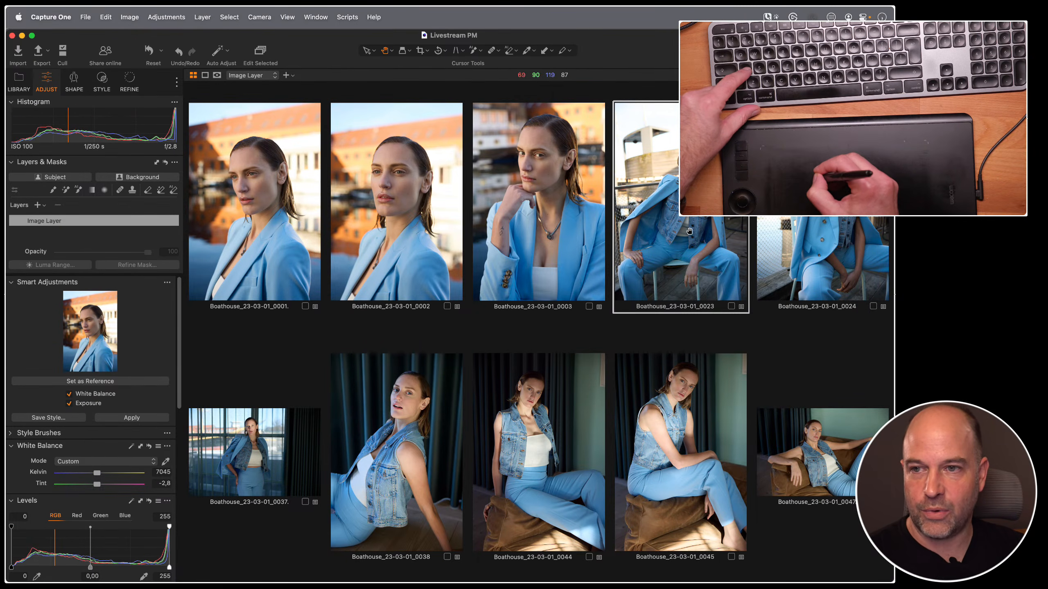
{"action": "key", "text": "1"}
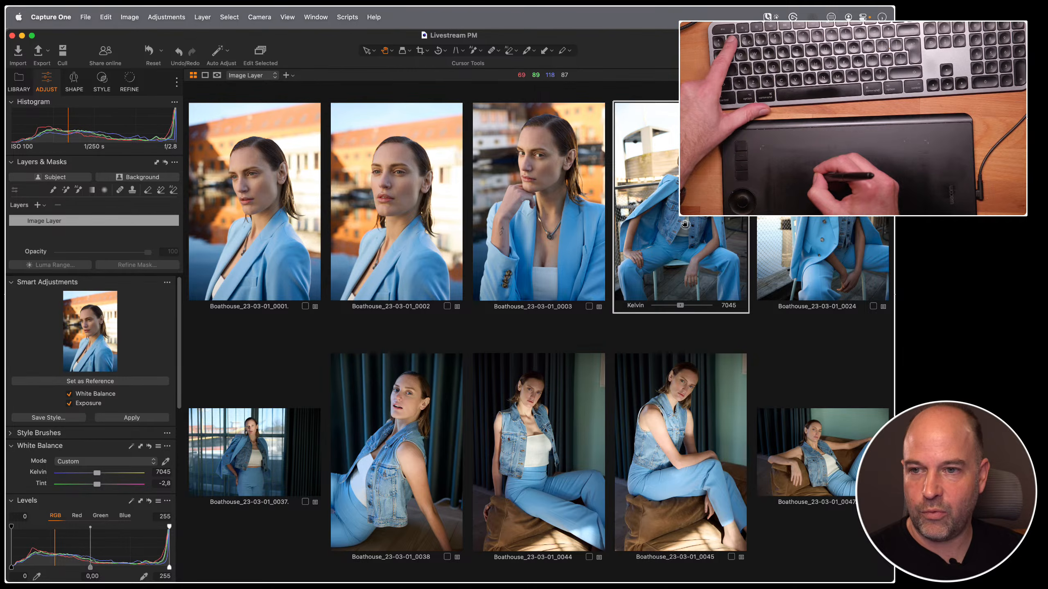
{"action": "left_click", "coordinate": [830, 219]}
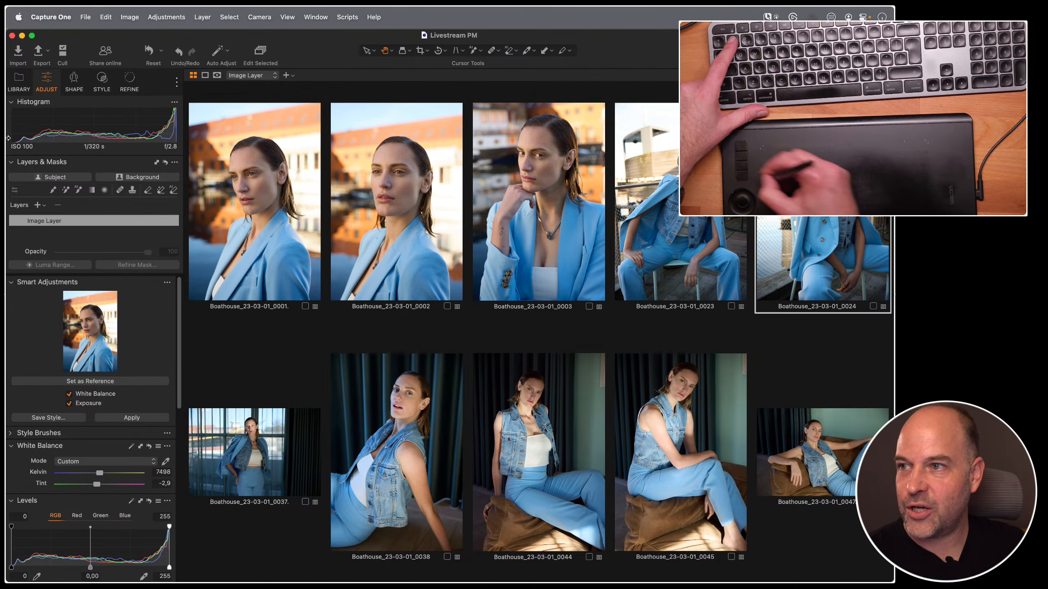
Step: Turn on Edit All Selected Variants and Speed Edit Exposure across all selected photos
{"action": "left_click", "coordinate": [138, 17]}
{"action": "left_click", "coordinate": [142, 39]}
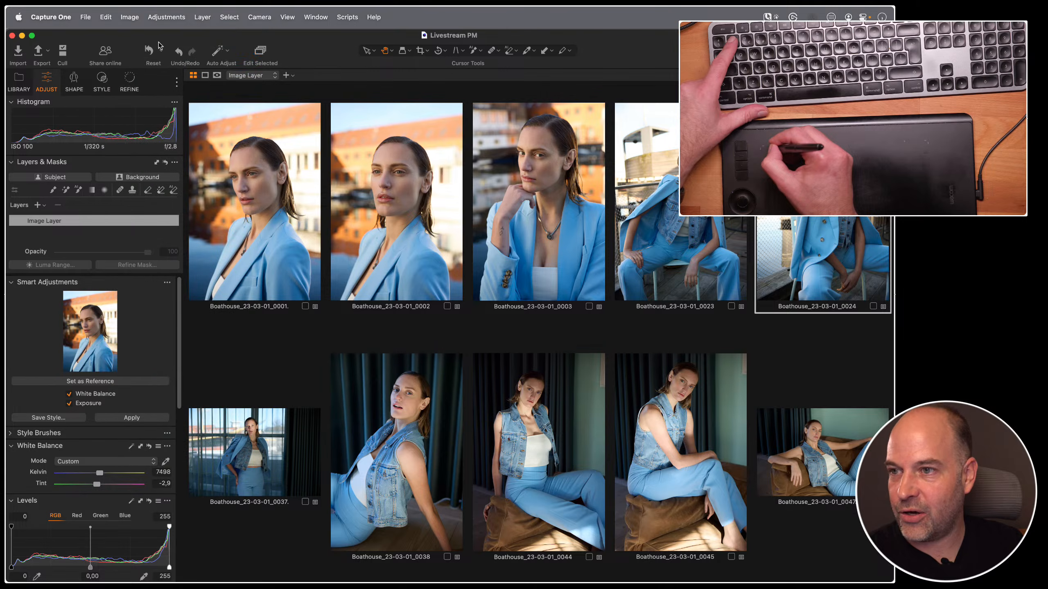
{"action": "key", "text": "q"}
{"action": "left_click_drag", "start_coordinate": [251, 217], "coordinate": [263, 218]}
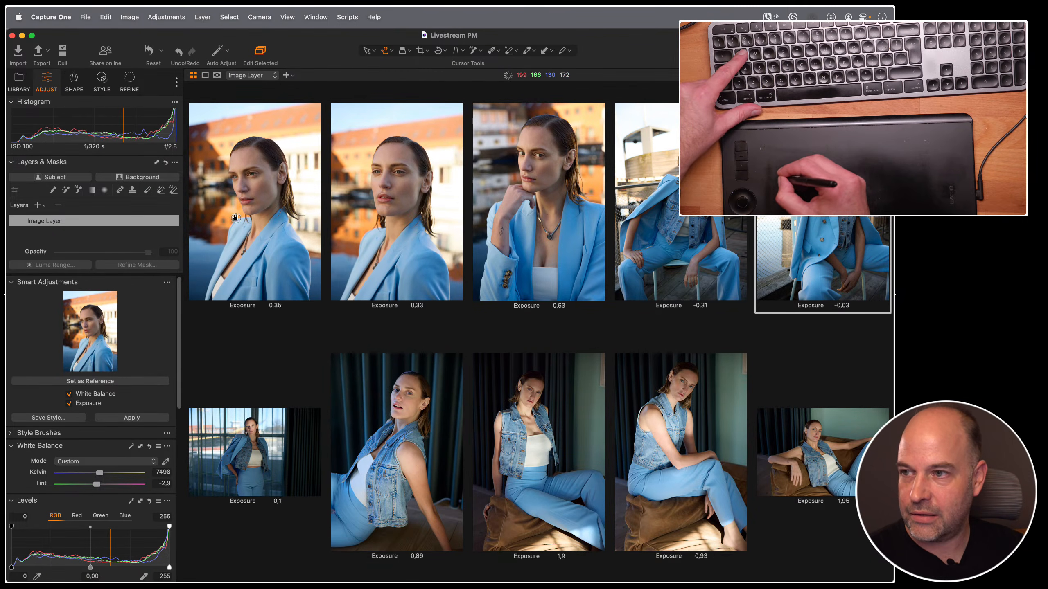
Step: Turn off Edit All Selected Variants, Speed Edit Exposure on Boathouse_23-03-01_0024 alone, and make 0001 the primary photo
{"action": "left_click", "coordinate": [130, 17]}
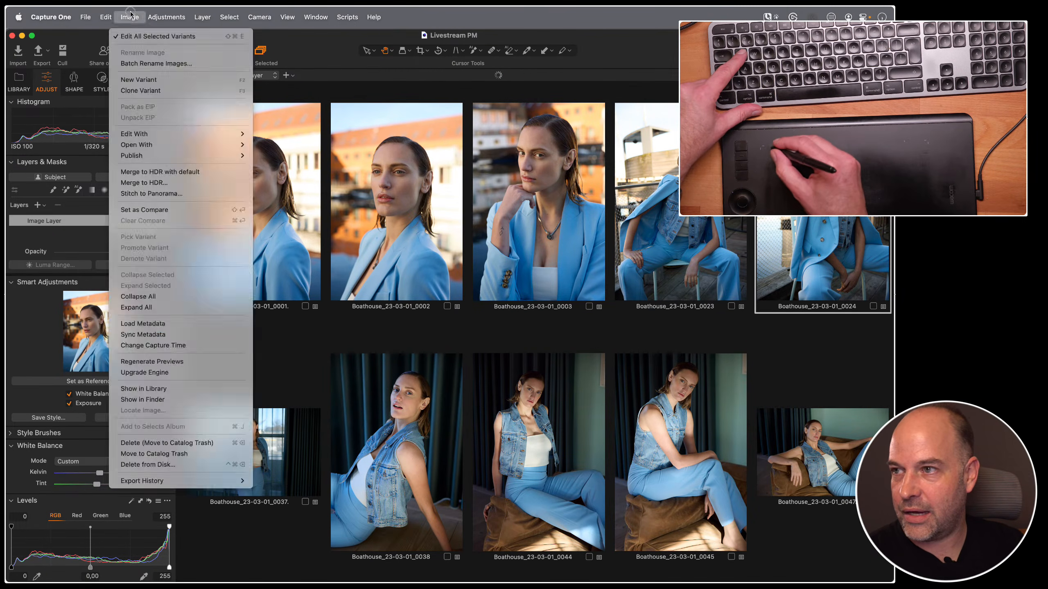
{"action": "left_click", "coordinate": [133, 38]}
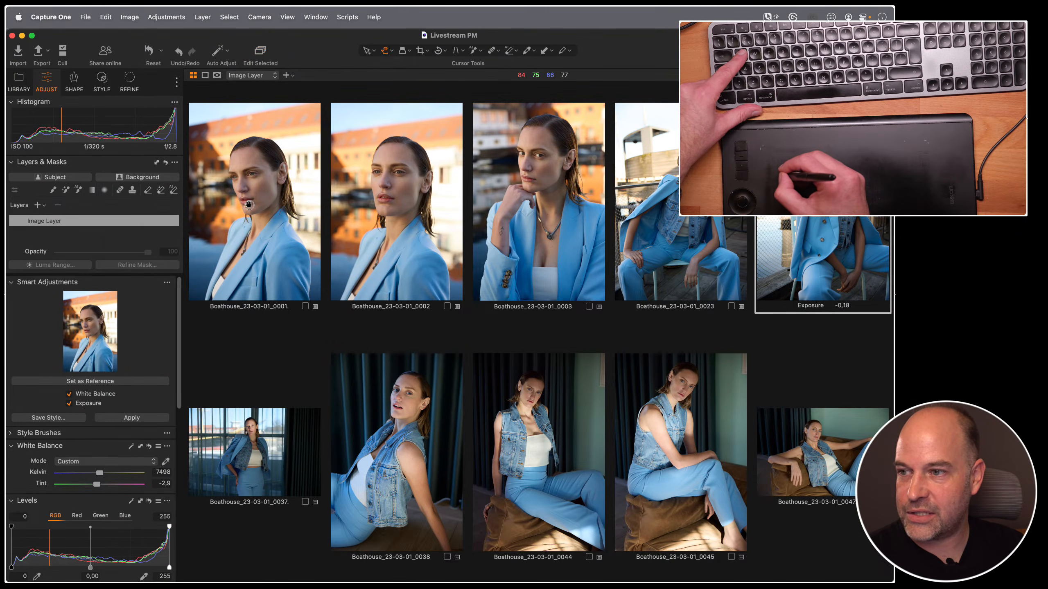
{"action": "left_click", "coordinate": [263, 212]}
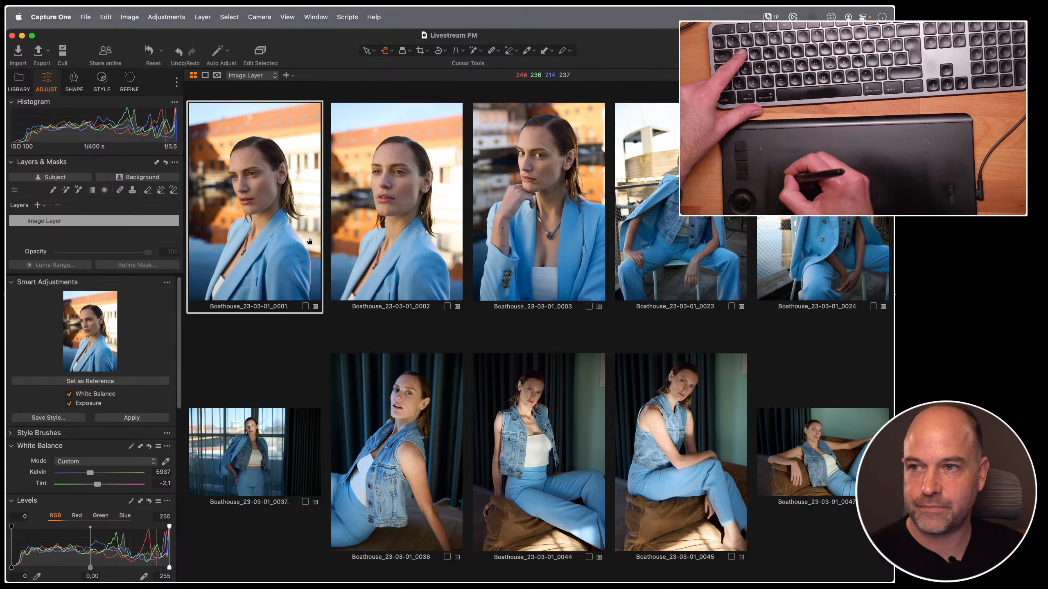
Step: Turn on Edit Selected and review where the toolbar customization and the Edit All Selected Variants command offer this option
{"action": "key", "text": "ctrl+space"}
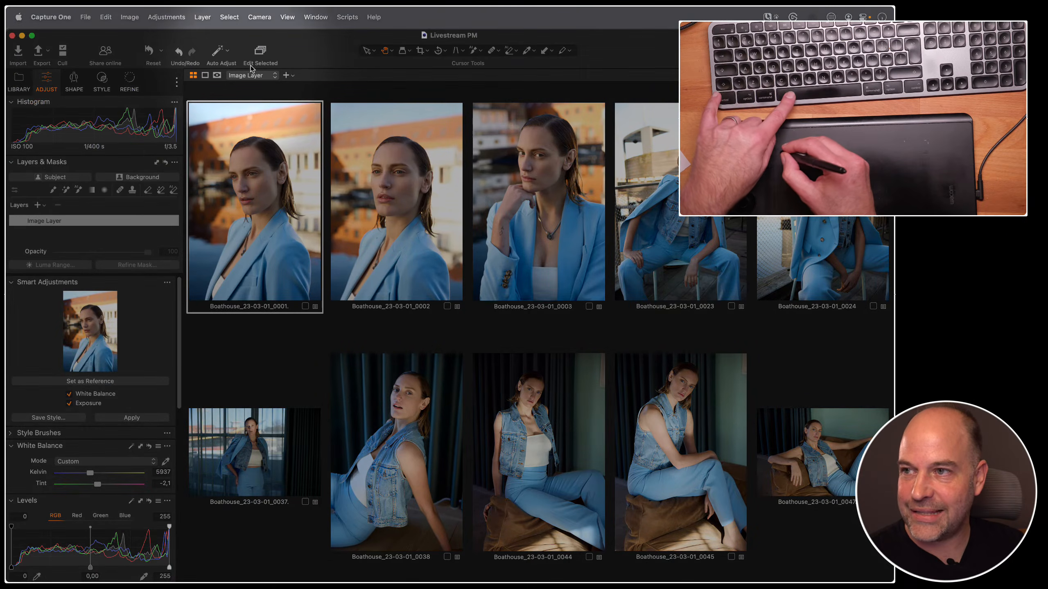
{"action": "left_click", "coordinate": [272, 64]}
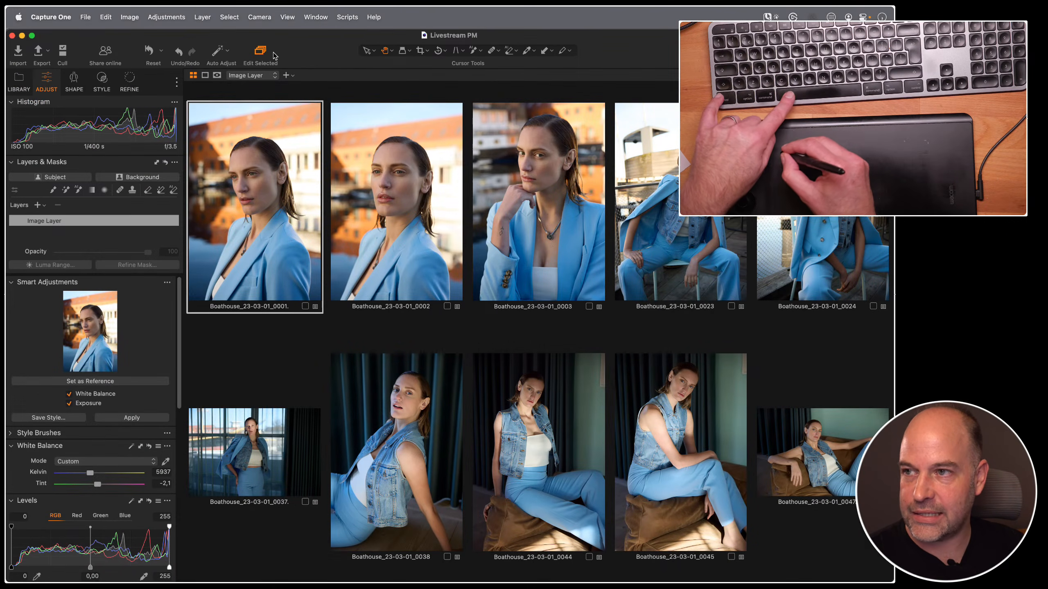
{"action": "left_click", "coordinate": [314, 58], "text": "ctrl"}
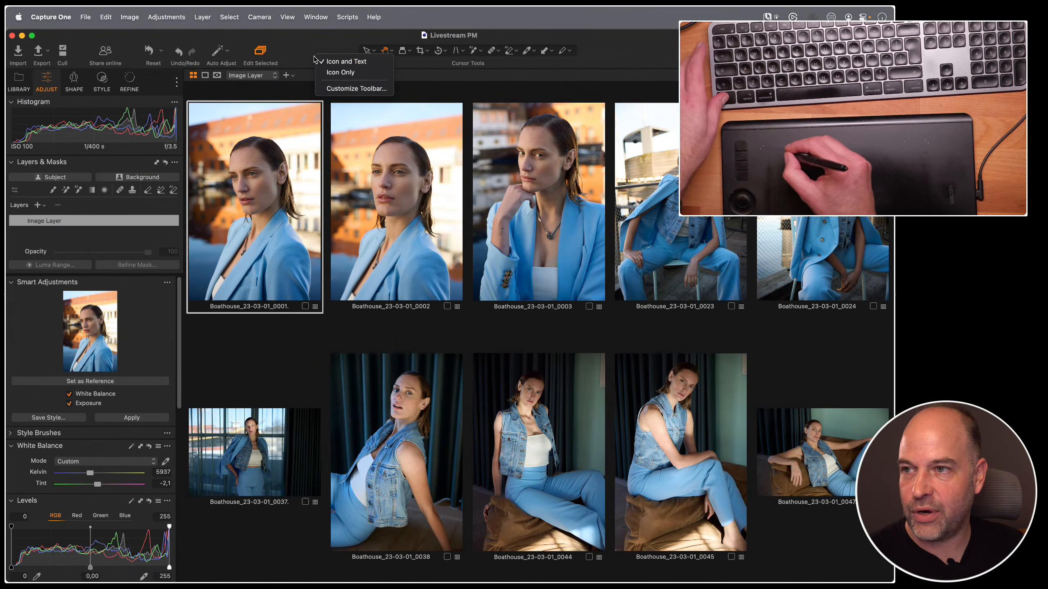
{"action": "left_click", "coordinate": [329, 89]}
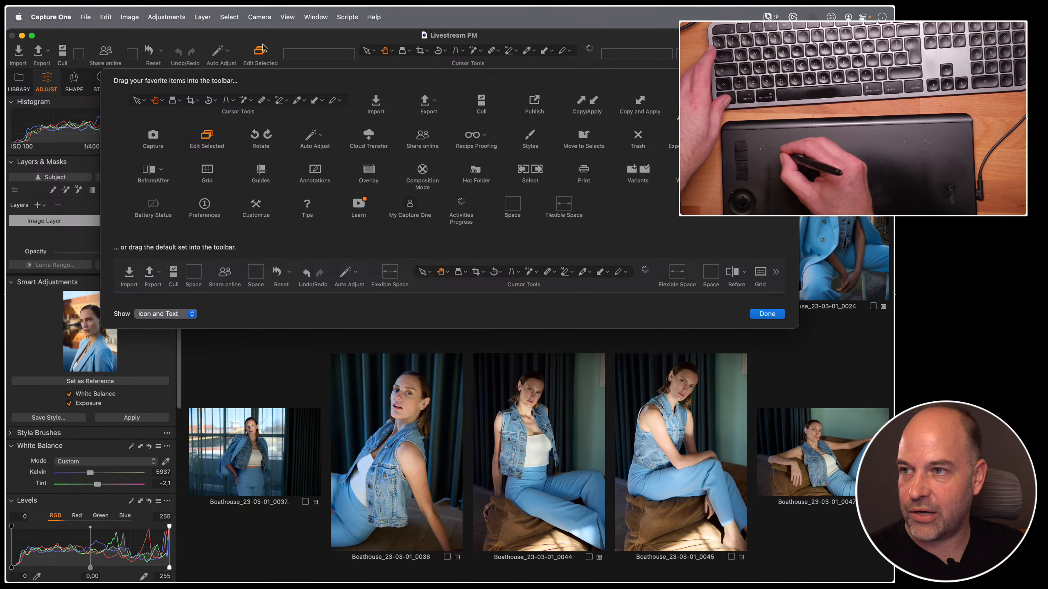
{"action": "key", "text": "Return"}
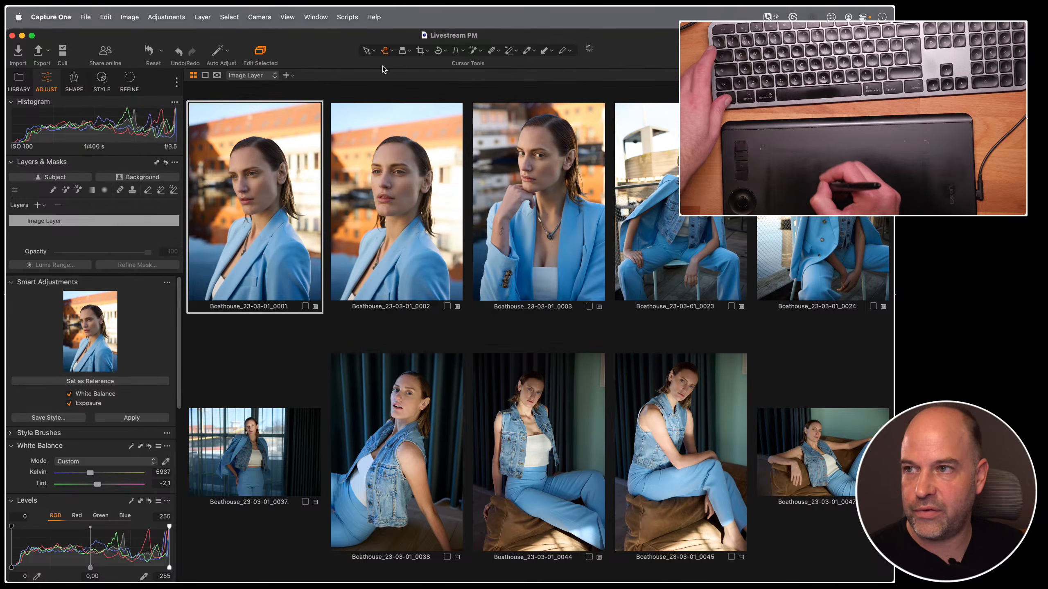
{"action": "left_click", "coordinate": [137, 17]}
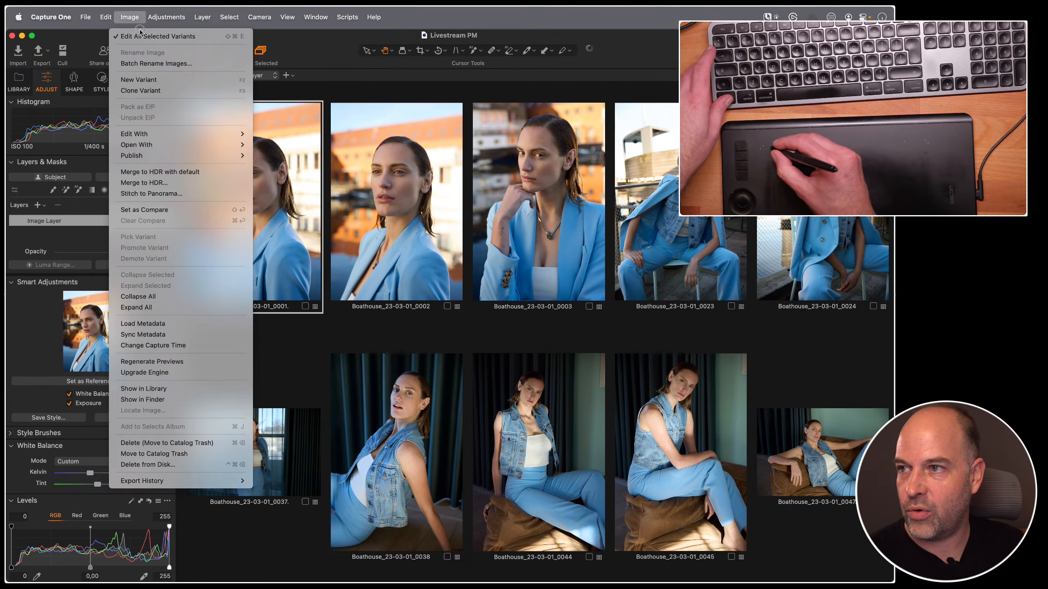
{"action": "left_click", "coordinate": [238, 37]}
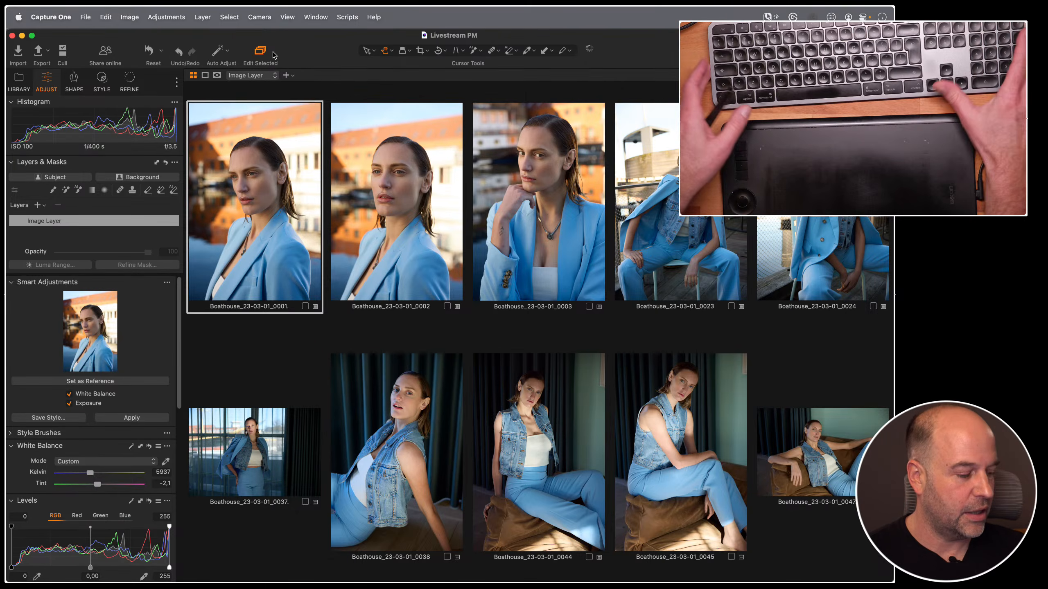
Step: Try a green color tag on all selected photos and remove it again
{"action": "key", "text": "plus"}
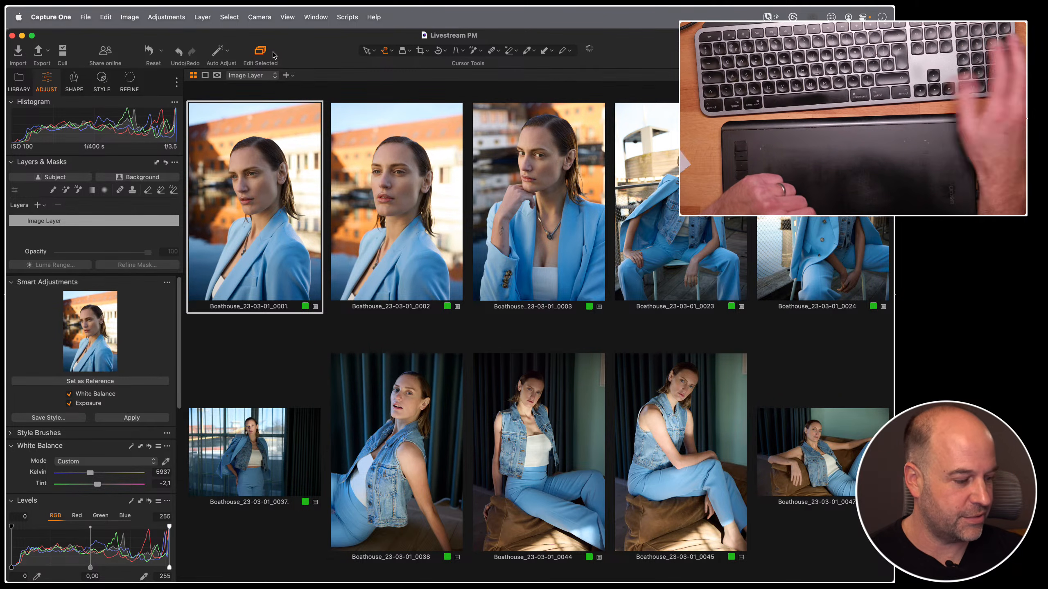
{"action": "key", "text": "plus"}
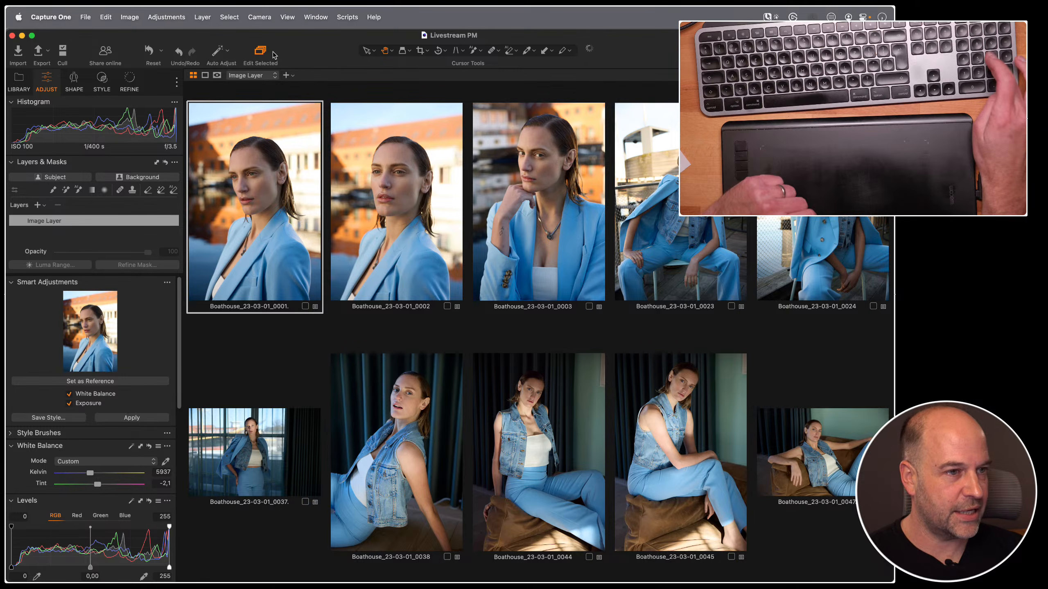
Step: Turn off Edit Selected and give green color tags individually to Boathouse_23-03-01_0001, 0003 and 0037
{"action": "left_click", "coordinate": [260, 51]}
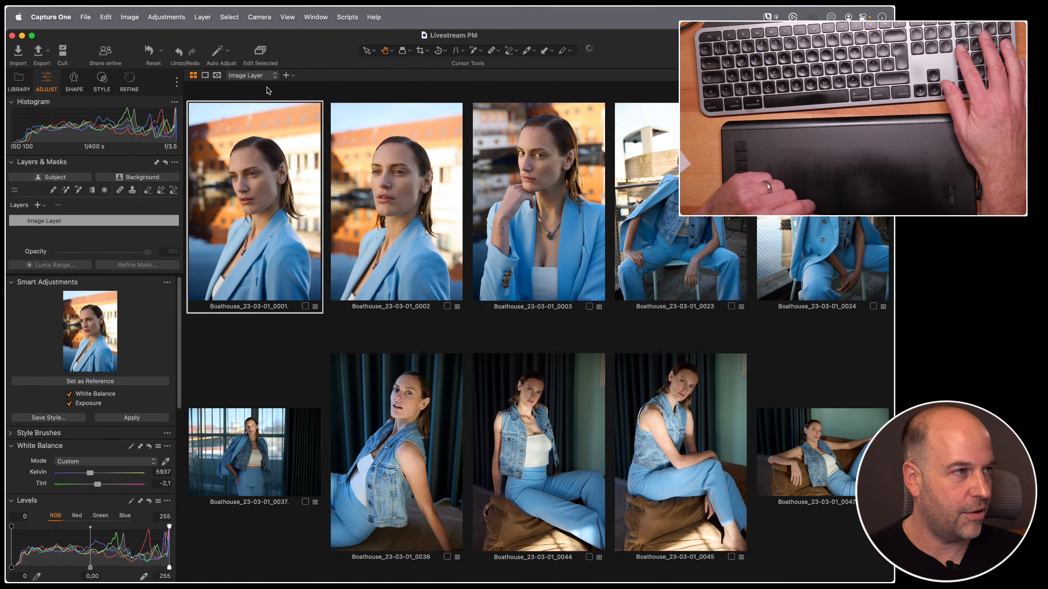
{"action": "key", "text": "plus"}
{"action": "key", "text": "Right"}
{"action": "key", "text": "Right"}
{"action": "key", "text": "plus"}
{"action": "key", "text": "Right"}
{"action": "key", "text": "Right"}
{"action": "key", "text": "Right"}
{"action": "key", "text": "plus"}
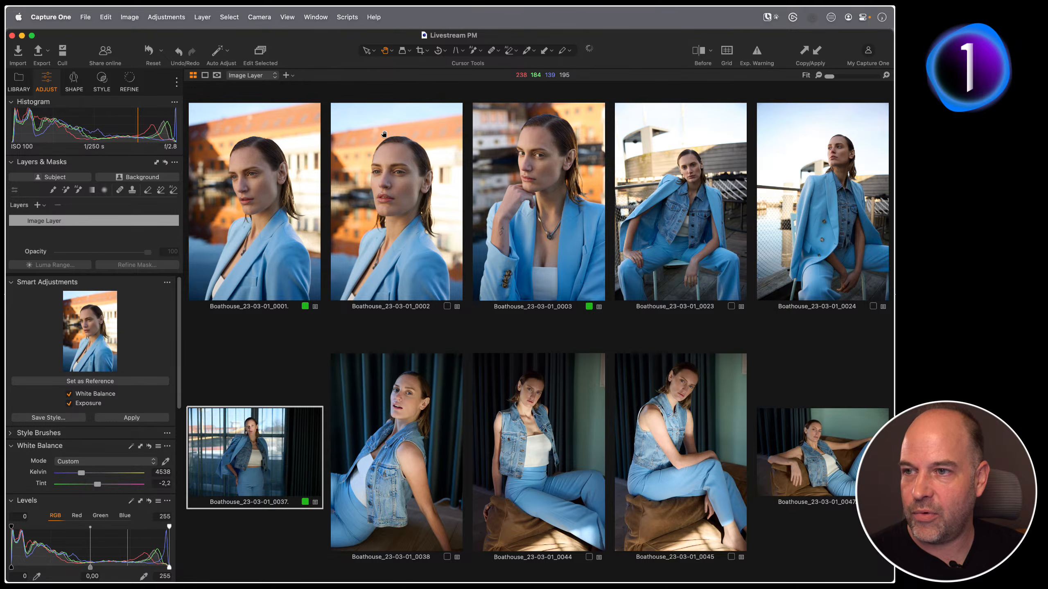
Step: Return to the full catalog thumbnail grid and select only Boathouse_23-03-01_0001.CR3
{"action": "left_click", "coordinate": [255, 226]}
{"action": "key", "text": "g"}
{"action": "left_click", "coordinate": [525, 161]}
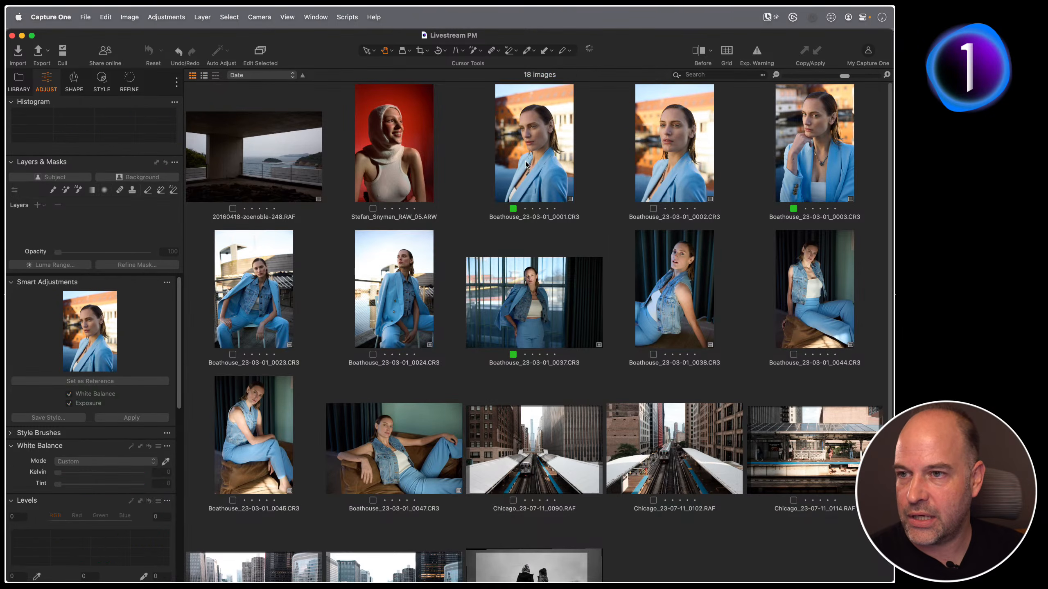
Step: Review the Auto Adjust options and the Adjustments settings for importing images, leaving without importing
{"action": "left_click", "coordinate": [228, 51]}
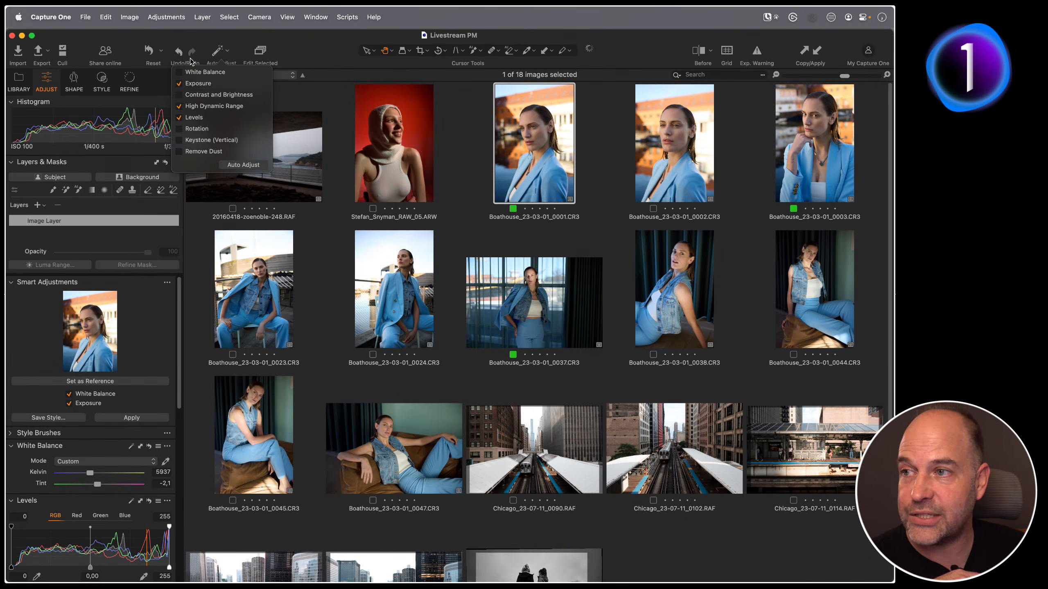
{"action": "left_click", "coordinate": [91, 42]}
{"action": "left_click", "coordinate": [16, 56]}
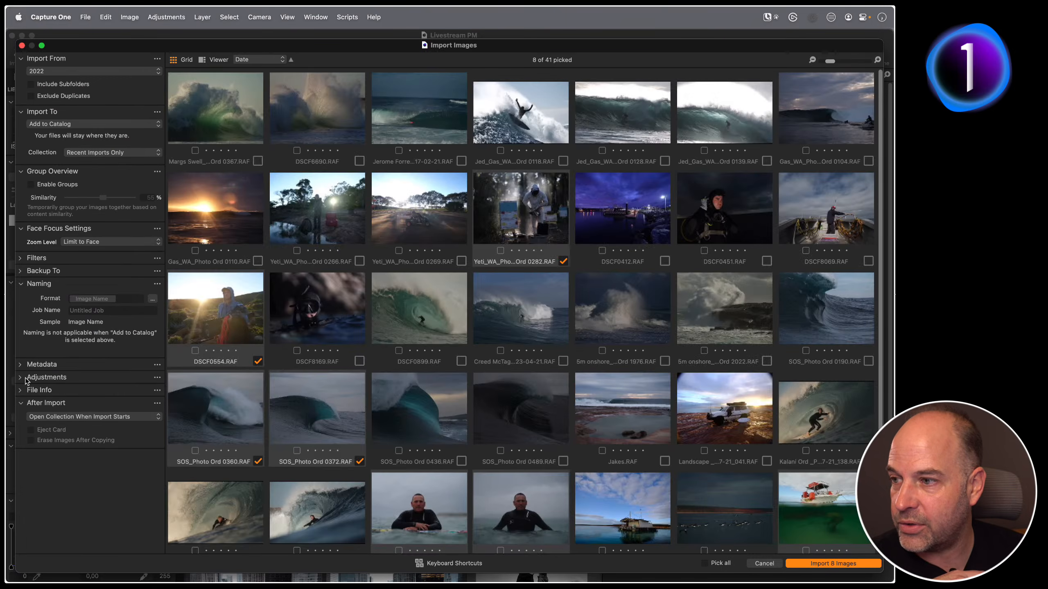
{"action": "left_click", "coordinate": [21, 378]}
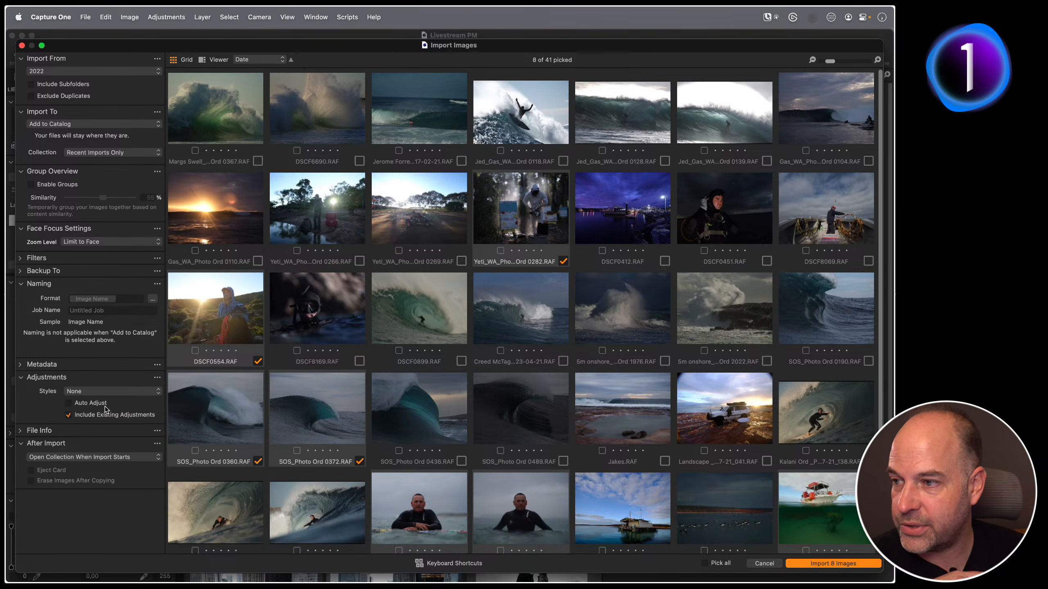
{"action": "left_click", "coordinate": [764, 563]}
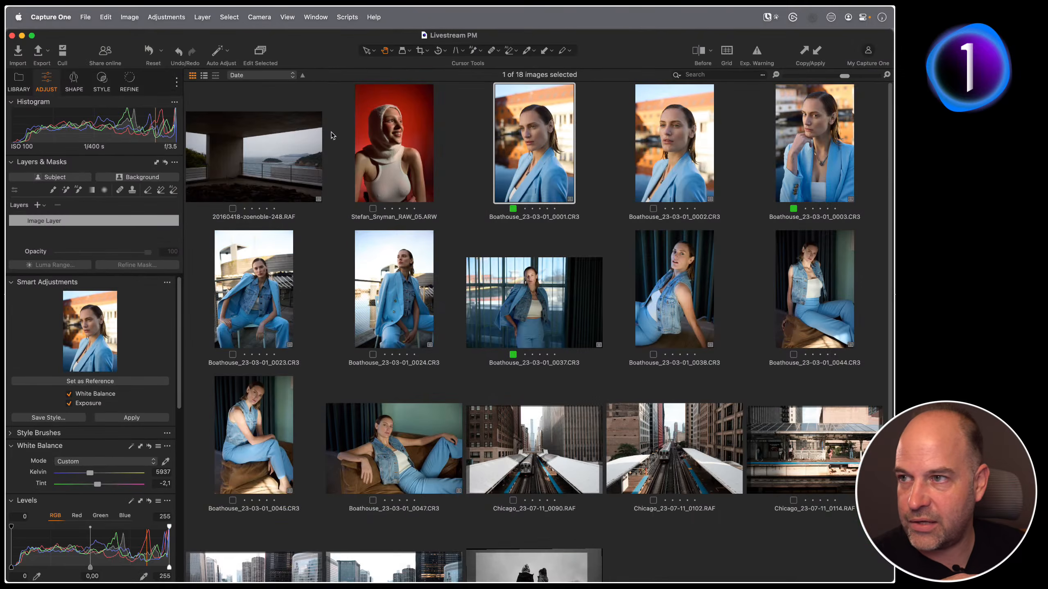
Step: Configure Auto Adjust to correct only Rotation, disabling Levels, High Dynamic Range and Exposure
{"action": "left_click", "coordinate": [228, 52]}
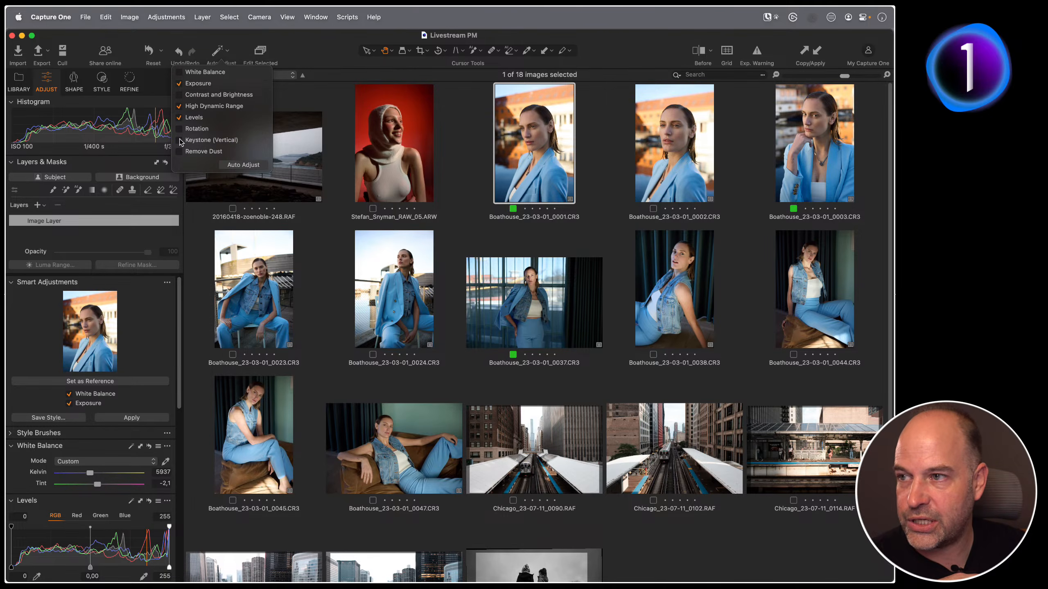
{"action": "left_click", "coordinate": [178, 117]}
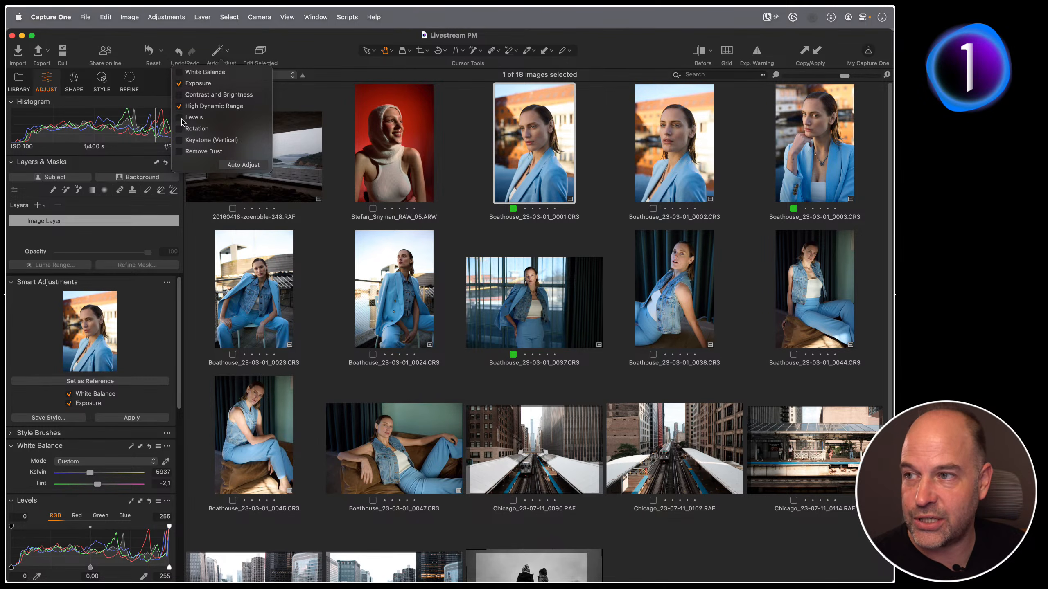
{"action": "left_click", "coordinate": [178, 106]}
{"action": "left_click", "coordinate": [179, 83]}
{"action": "left_click", "coordinate": [179, 129]}
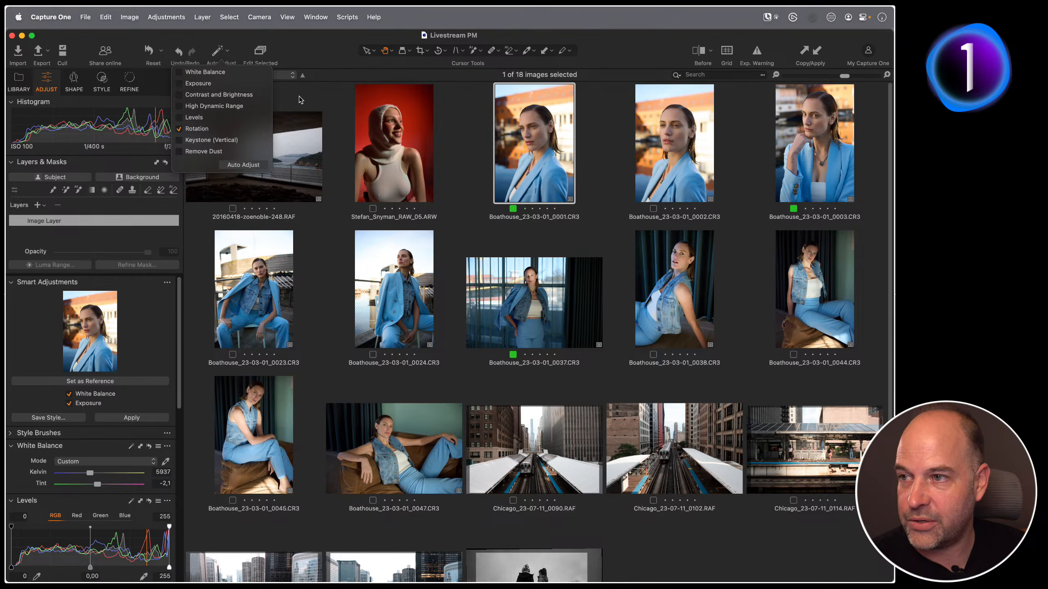
{"action": "left_click", "coordinate": [179, 152]}
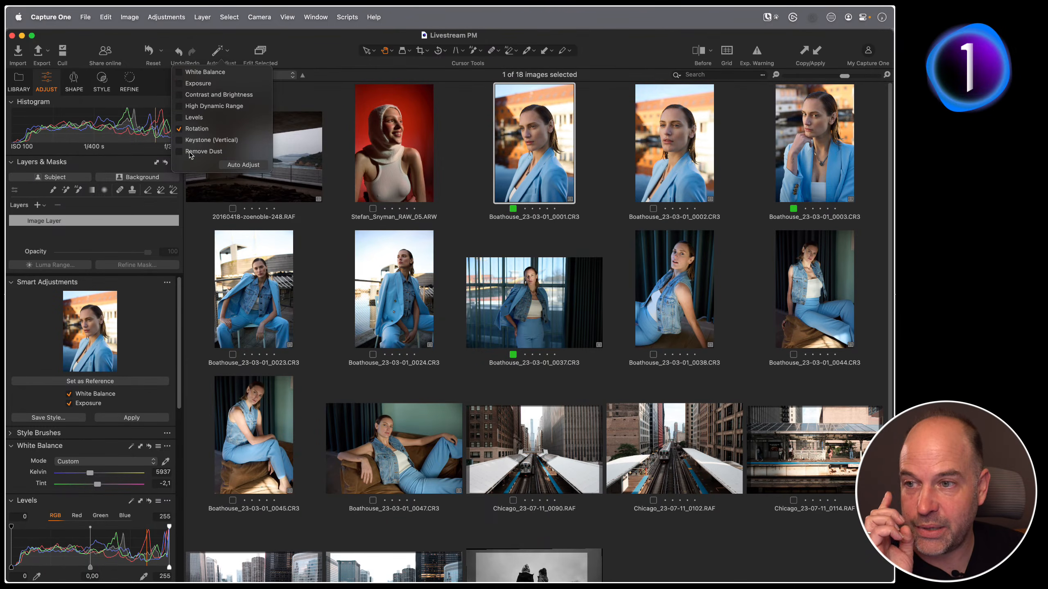
{"action": "left_click", "coordinate": [327, 57]}
Step: Select all catalog photos, turn on Edit Selected, and Auto Adjust their rotation
{"action": "key", "text": "super+a"}
{"action": "left_click", "coordinate": [219, 50]}
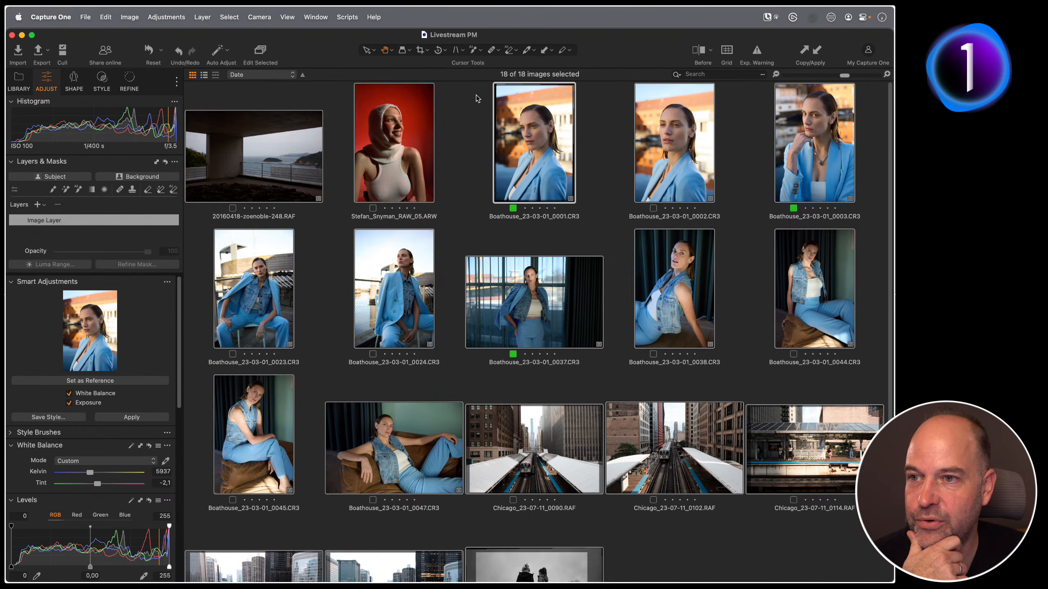
{"action": "left_click", "coordinate": [259, 51]}
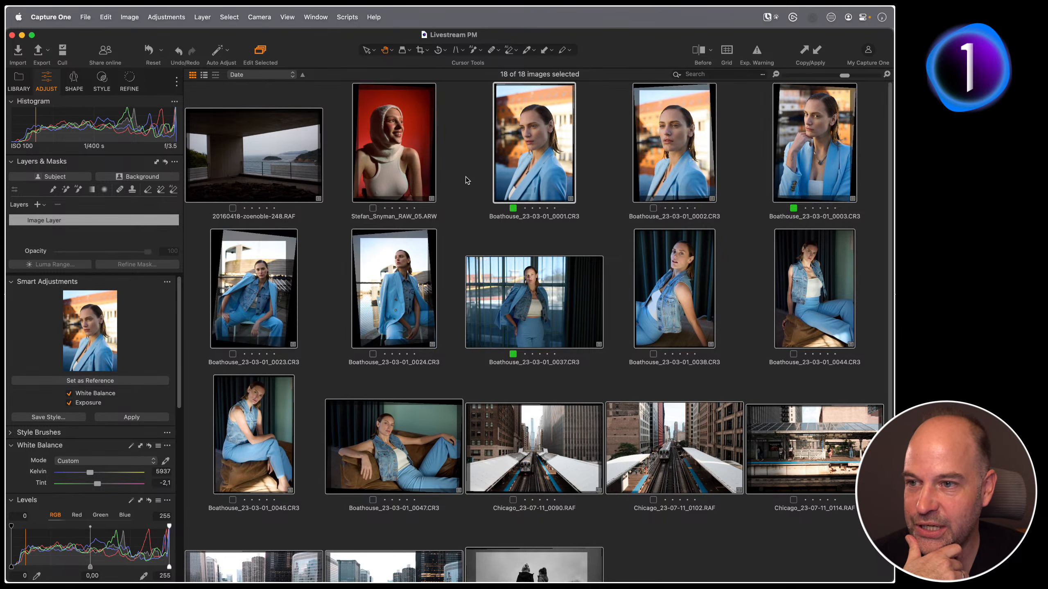
{"action": "scroll", "coordinate": [431, 220], "scroll_direction": "down", "scroll_amount": 4}
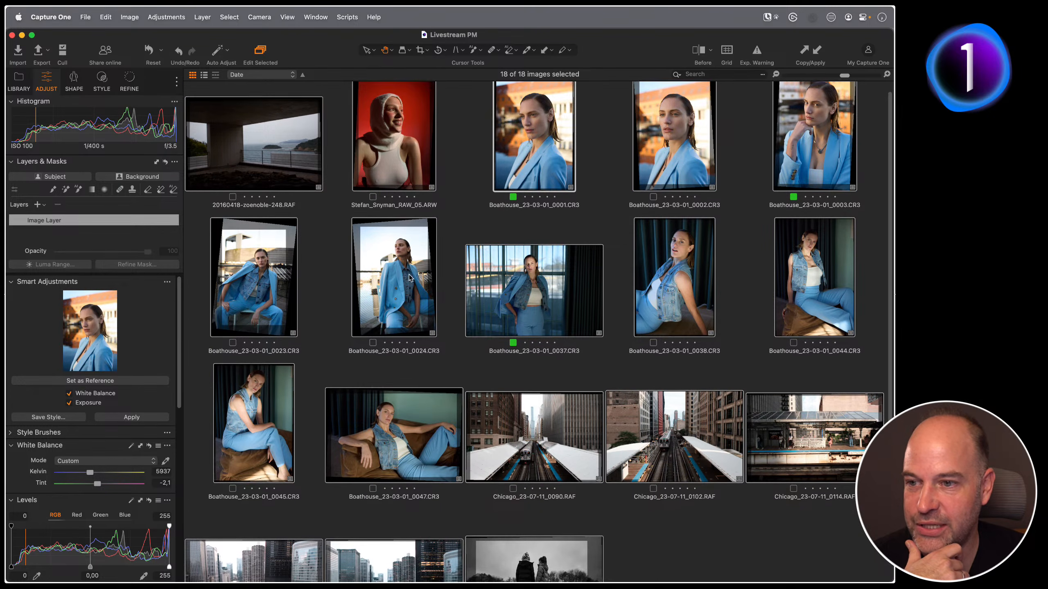
{"action": "scroll", "coordinate": [399, 245], "scroll_direction": "up", "scroll_amount": 4}
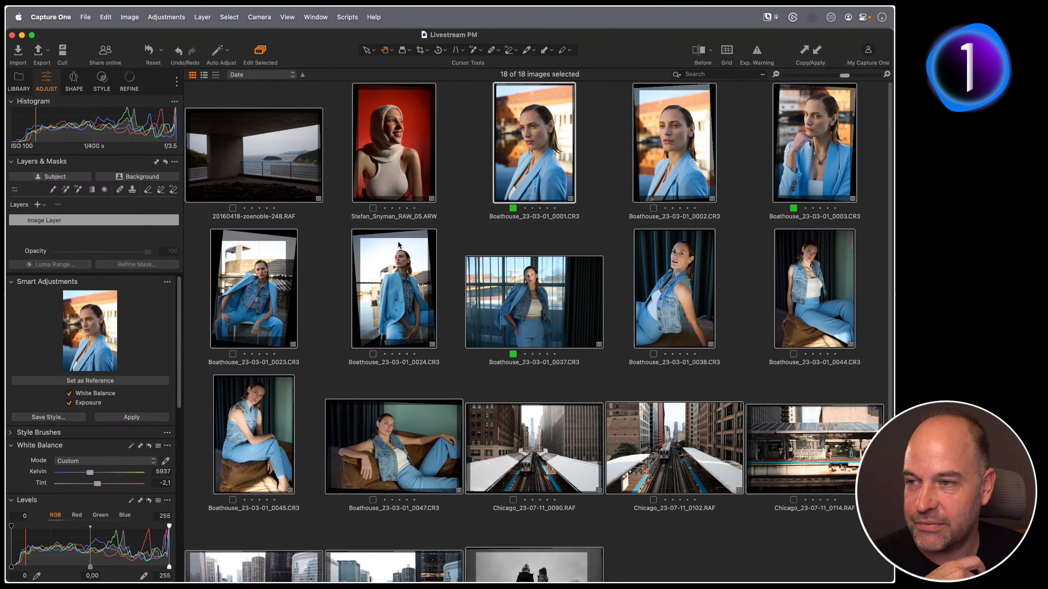
Step: View Boathouse_23-03-01_0024.CR3 on its own, try Reset Except Composition on it, and undo the reset
{"action": "double_click", "coordinate": [399, 276]}
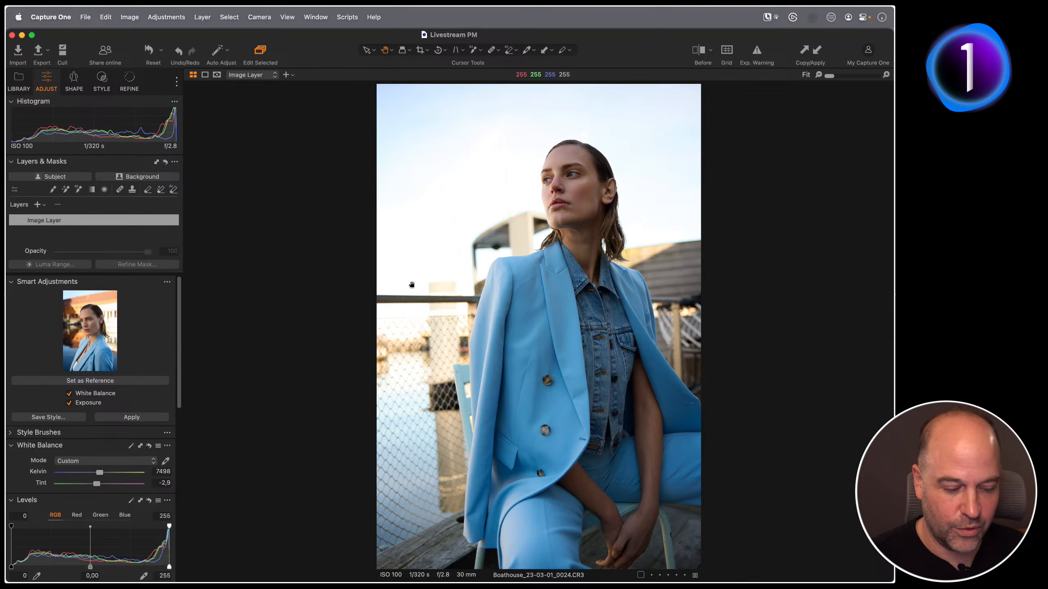
{"action": "left_click", "coordinate": [162, 51]}
{"action": "left_click", "coordinate": [176, 77]}
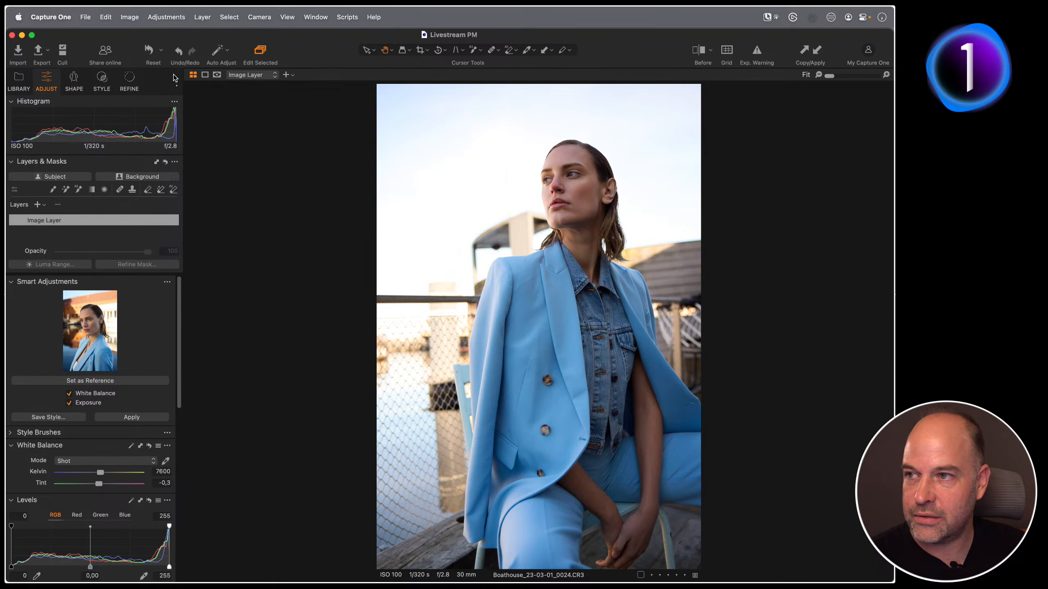
{"action": "key", "text": "super+z"}
Step: Reset the crop and the rotation of Boathouse_23-03-01_0024.CR3 and return to the thumbnail grid
{"action": "left_click", "coordinate": [162, 51]}
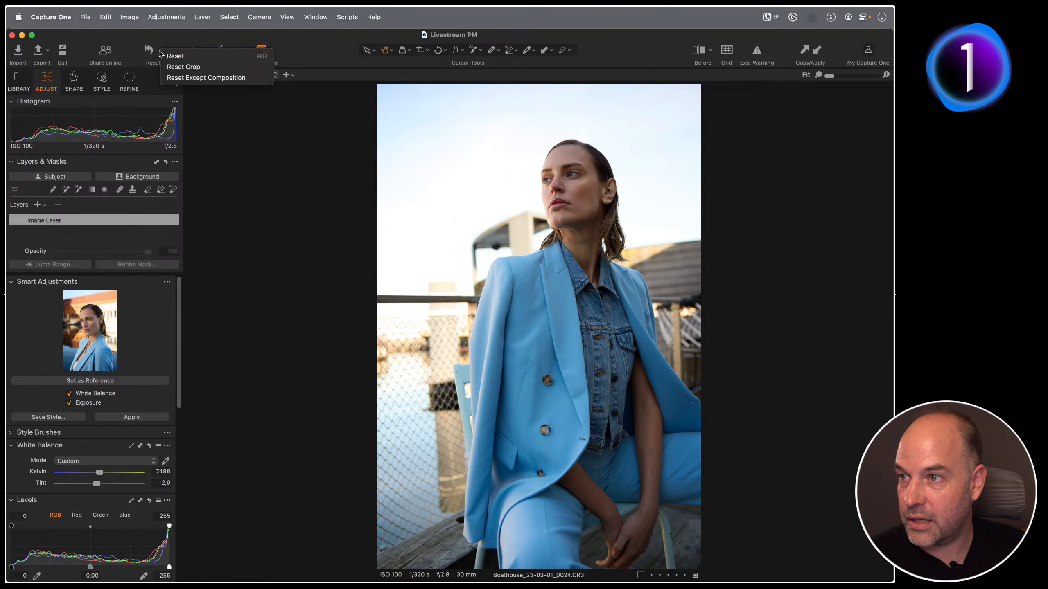
{"action": "left_click", "coordinate": [170, 67]}
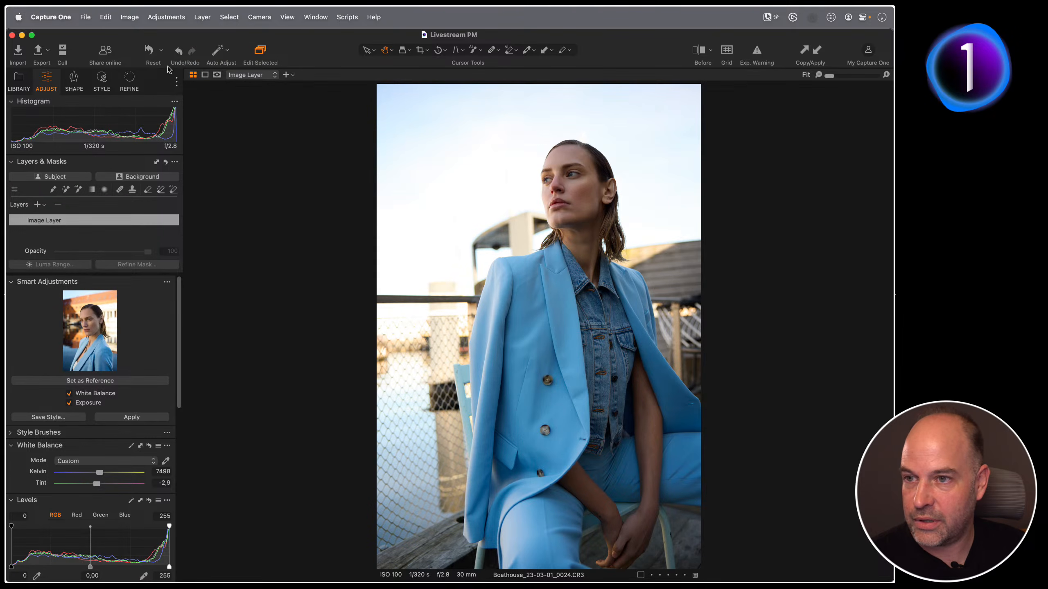
{"action": "left_click", "coordinate": [74, 79]}
{"action": "left_click", "coordinate": [165, 167]}
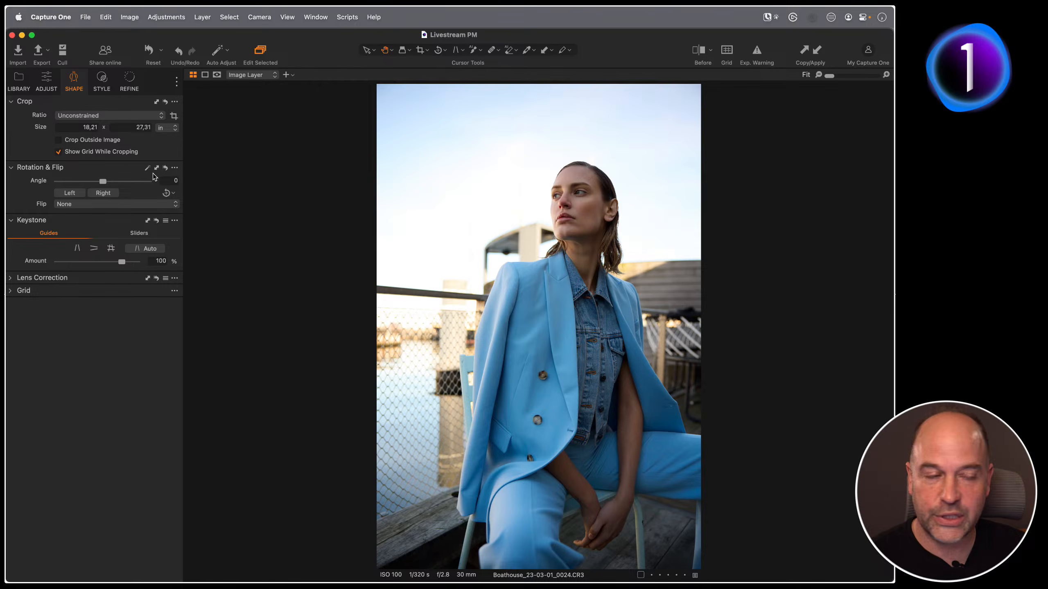
{"action": "key", "text": "alt+super+v"}
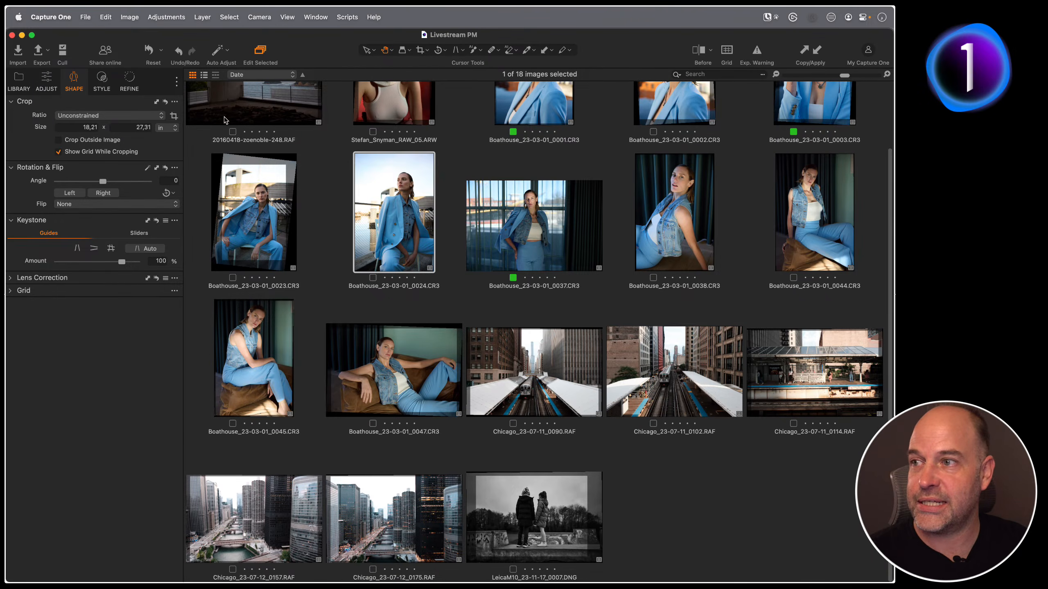
{"action": "left_click", "coordinate": [45, 84]}
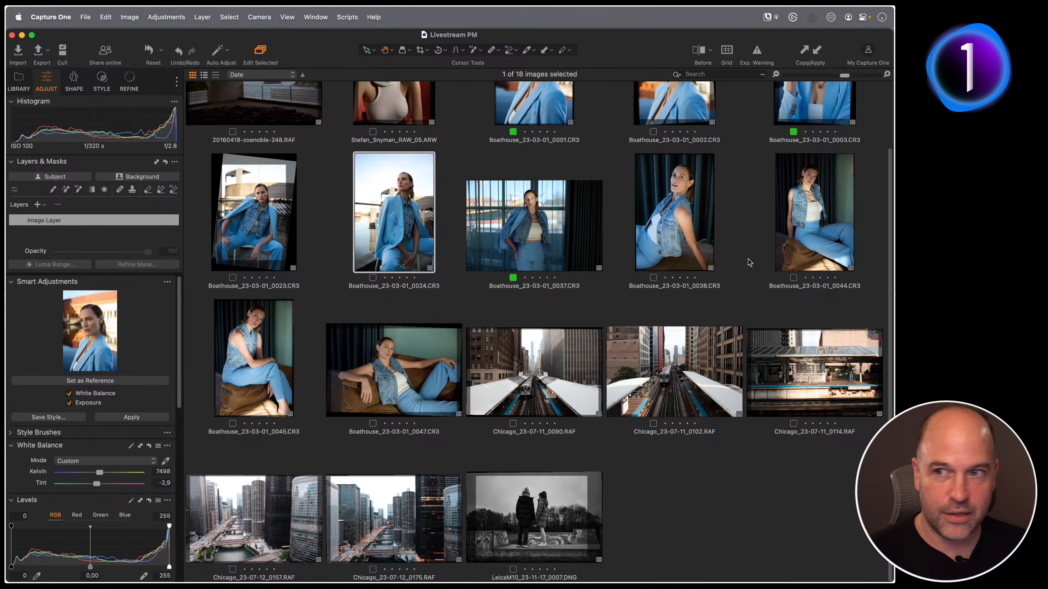
Step: Create a new album named Edited Pictures under User Collections
{"action": "left_click", "coordinate": [18, 76]}
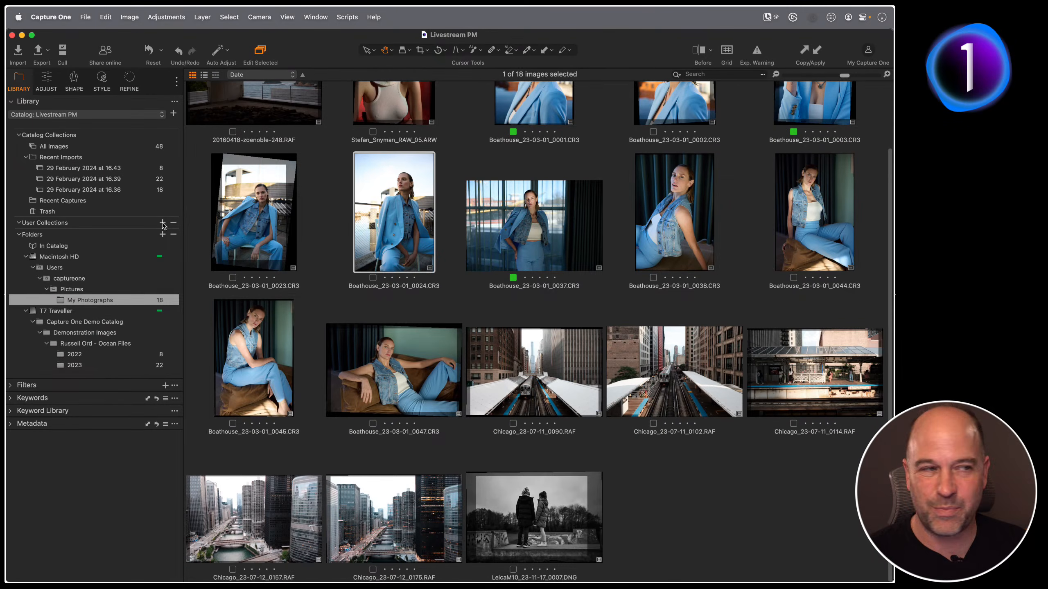
{"action": "left_click", "coordinate": [162, 223]}
{"action": "left_click", "coordinate": [199, 231]}
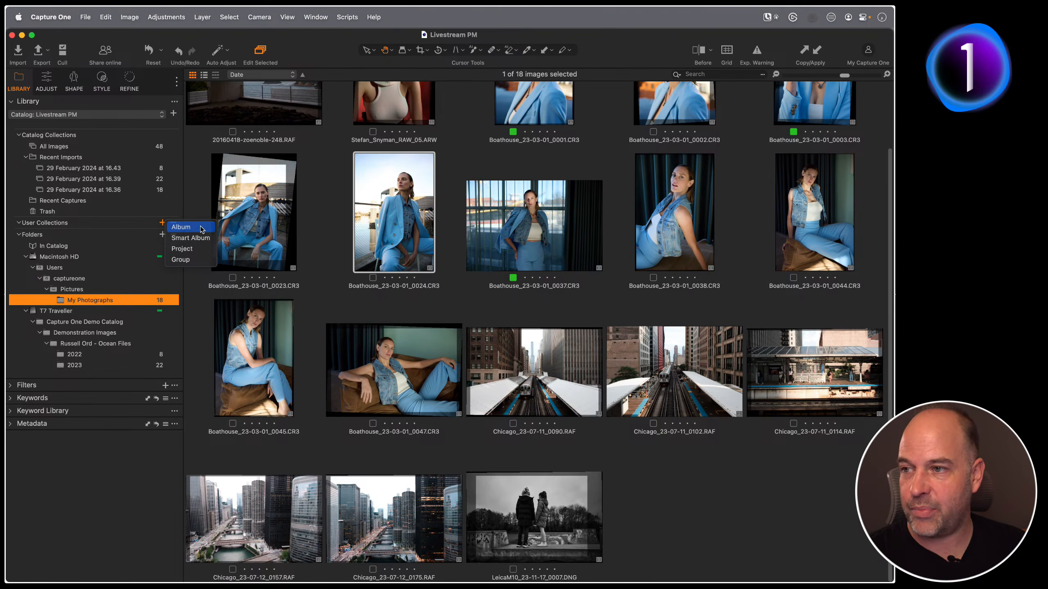
{"action": "type", "text": "Edited"}
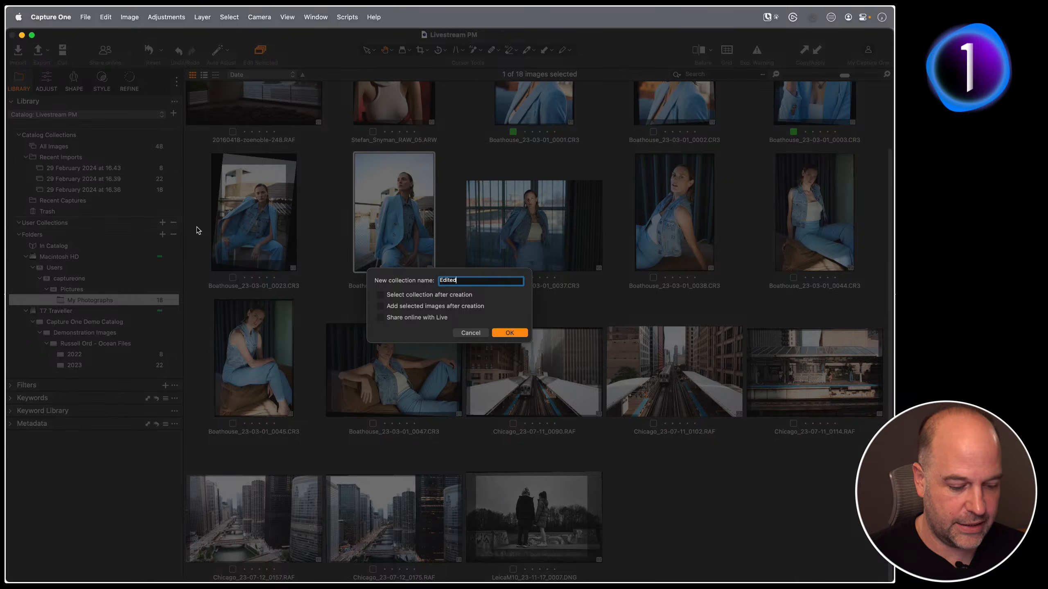
{"action": "type", "text": " Pictures"}
{"action": "key", "text": "Return"}
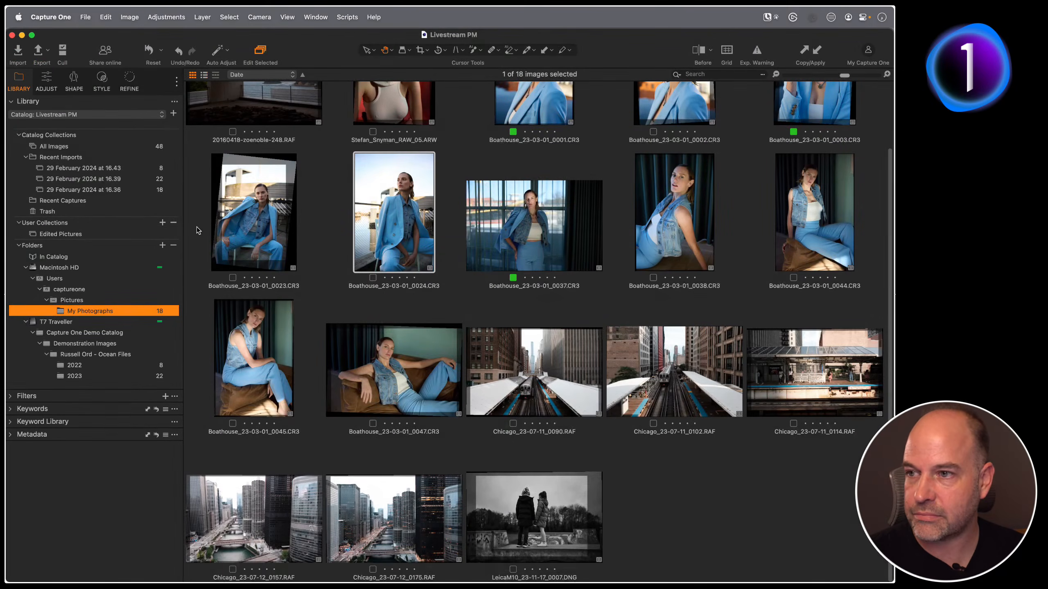
Step: Add the ten Boathouse photos, from 0001 through 0047, to the Edited Pictures album
{"action": "scroll", "coordinate": [460, 211], "scroll_direction": "up", "scroll_amount": 3}
{"action": "left_click", "coordinate": [404, 433]}
{"action": "left_click", "coordinate": [528, 171], "text": "shift"}
{"action": "left_click_drag", "start_coordinate": [529, 171], "coordinate": [86, 233]}
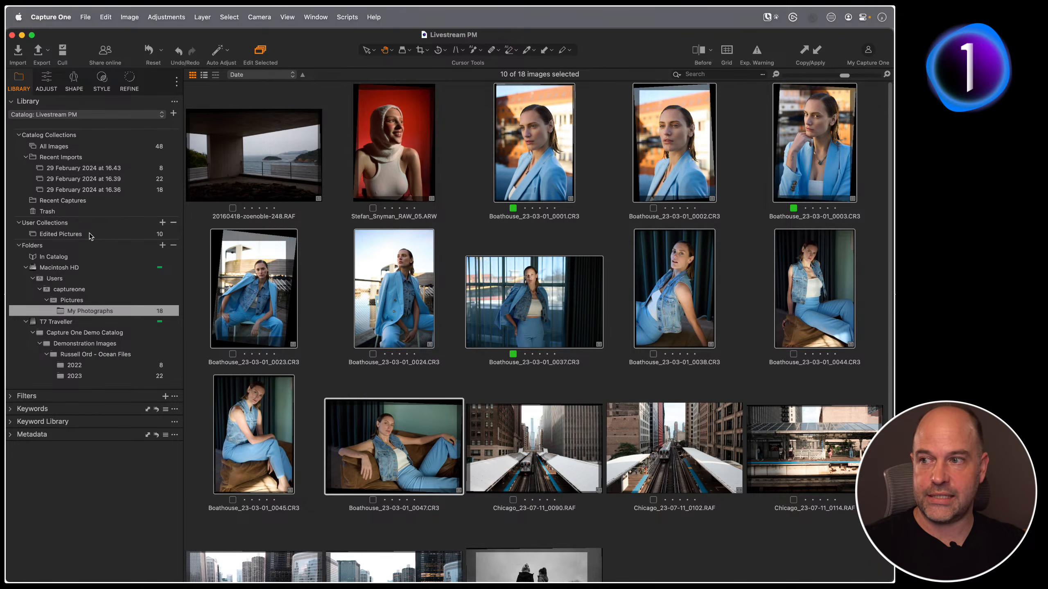
Step: Add the surfer portrait ending in 278 and the beekeeper photo from the 2022 folder to the Edited Pictures album
{"action": "left_click", "coordinate": [104, 366]}
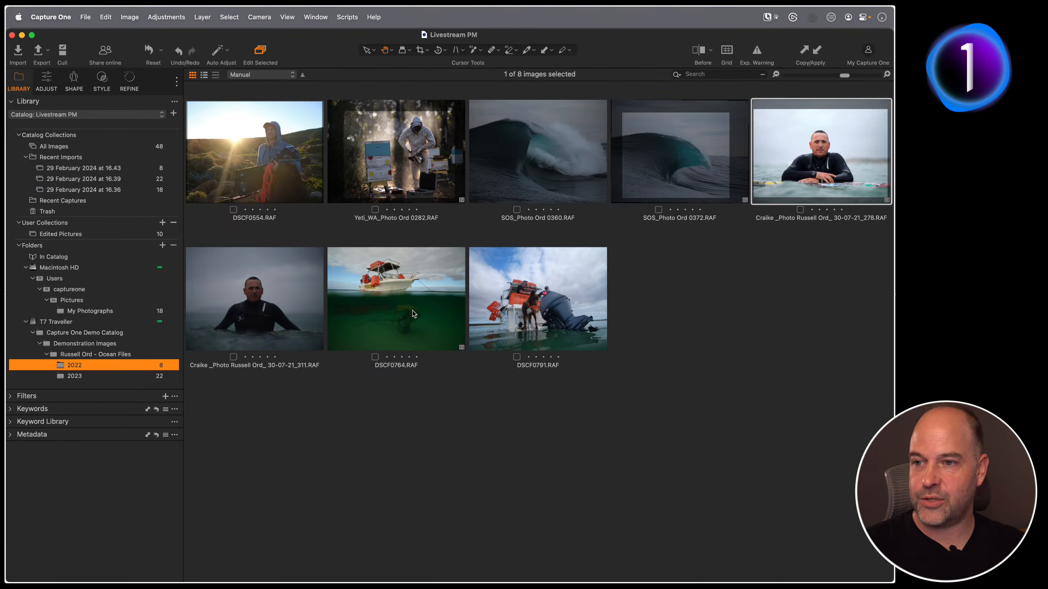
{"action": "left_click_drag", "start_coordinate": [808, 162], "coordinate": [70, 233]}
{"action": "left_click_drag", "start_coordinate": [389, 166], "coordinate": [99, 237]}
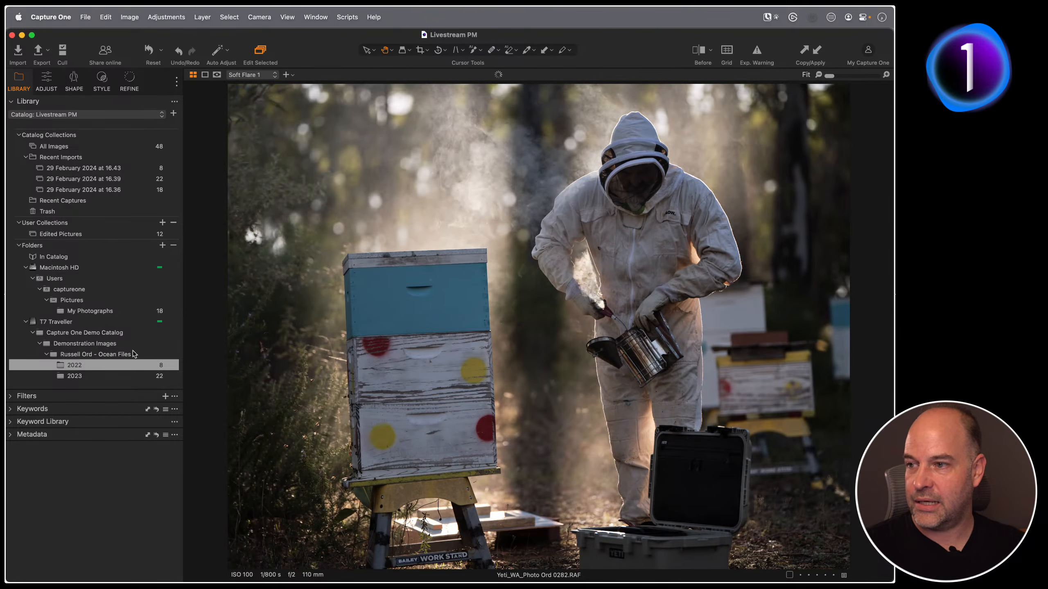
Step: Add LeicaM10_23-11-17_0007.DNG from the My Photographs folder to Edited Pictures and show the album's contents
{"action": "left_click", "coordinate": [72, 234]}
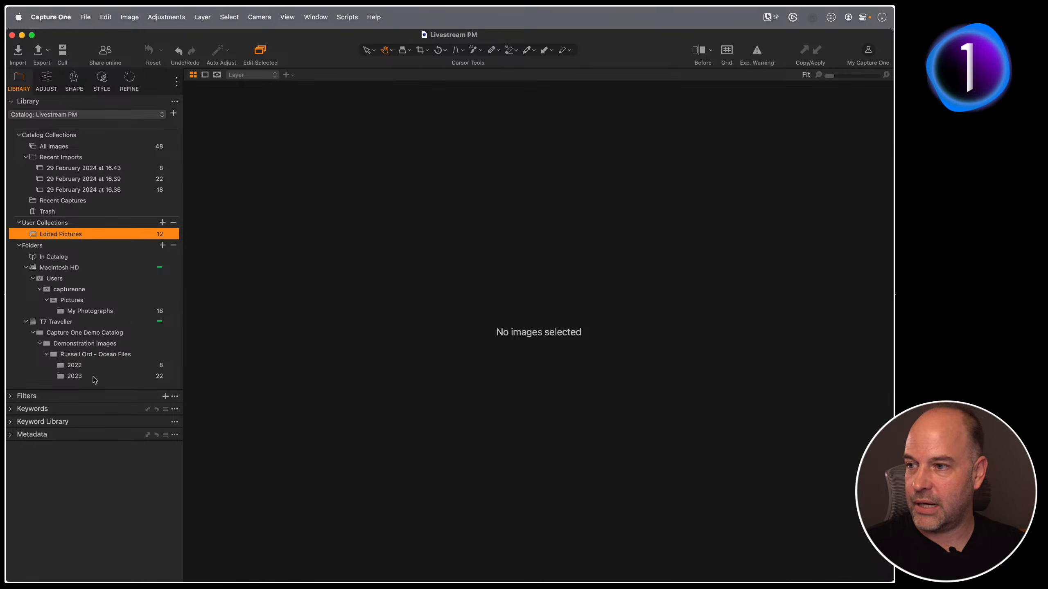
{"action": "left_click", "coordinate": [93, 377]}
{"action": "left_click", "coordinate": [88, 310]}
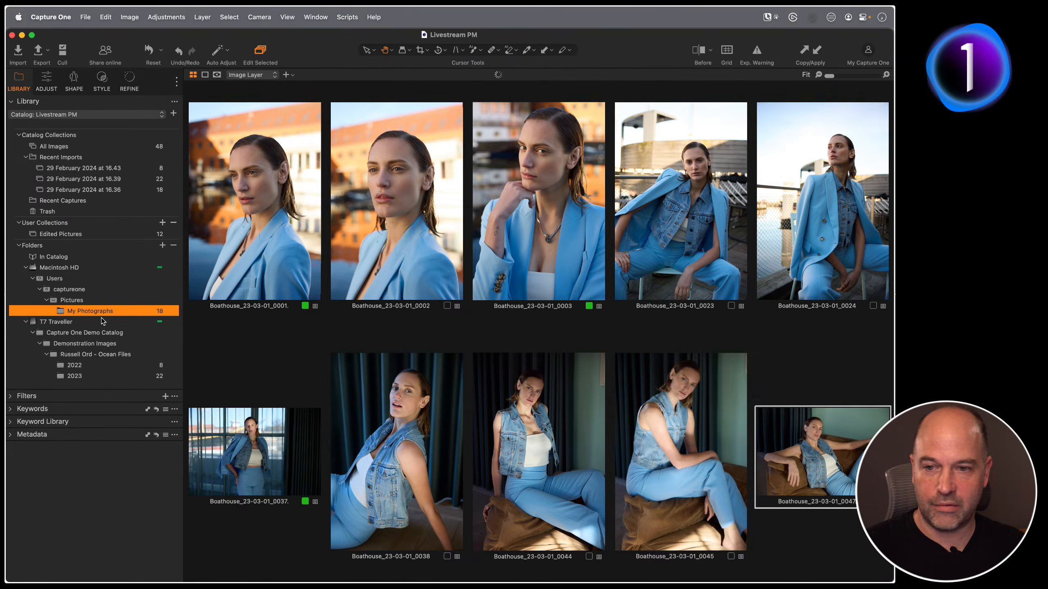
{"action": "key", "text": "g"}
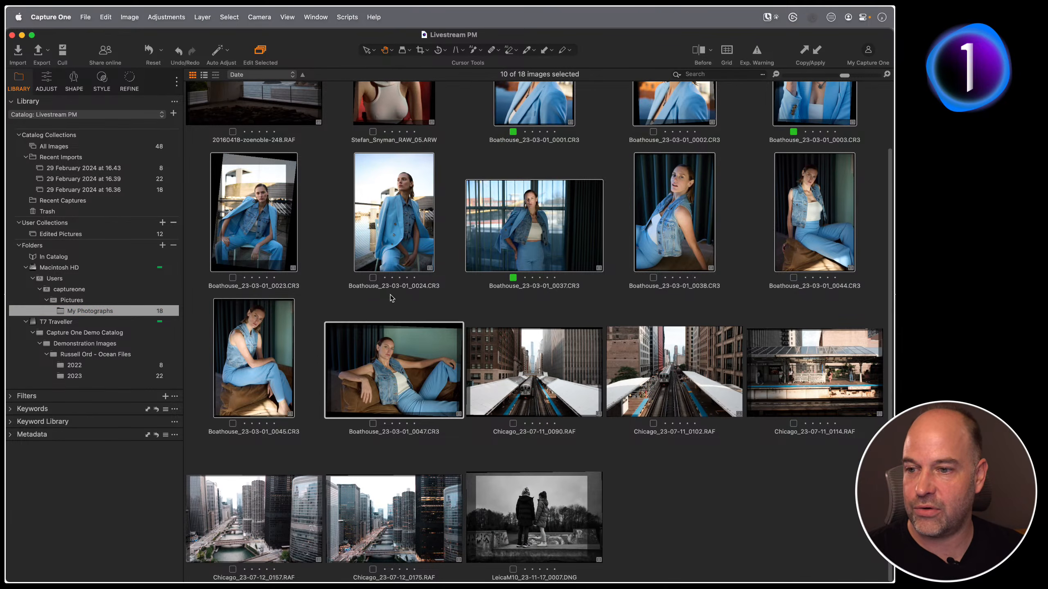
{"action": "left_click", "coordinate": [531, 519]}
{"action": "left_click_drag", "start_coordinate": [531, 519], "coordinate": [103, 235]}
{"action": "left_click", "coordinate": [96, 235]}
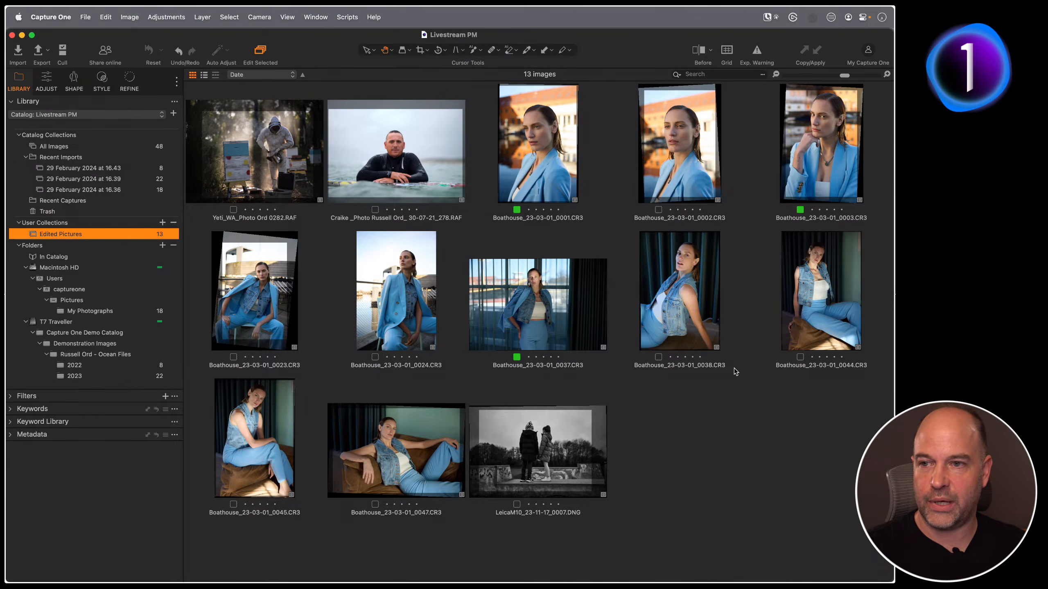
Step: Select all photos in the Edited Pictures album and open them for export
{"action": "key", "text": "super+a"}
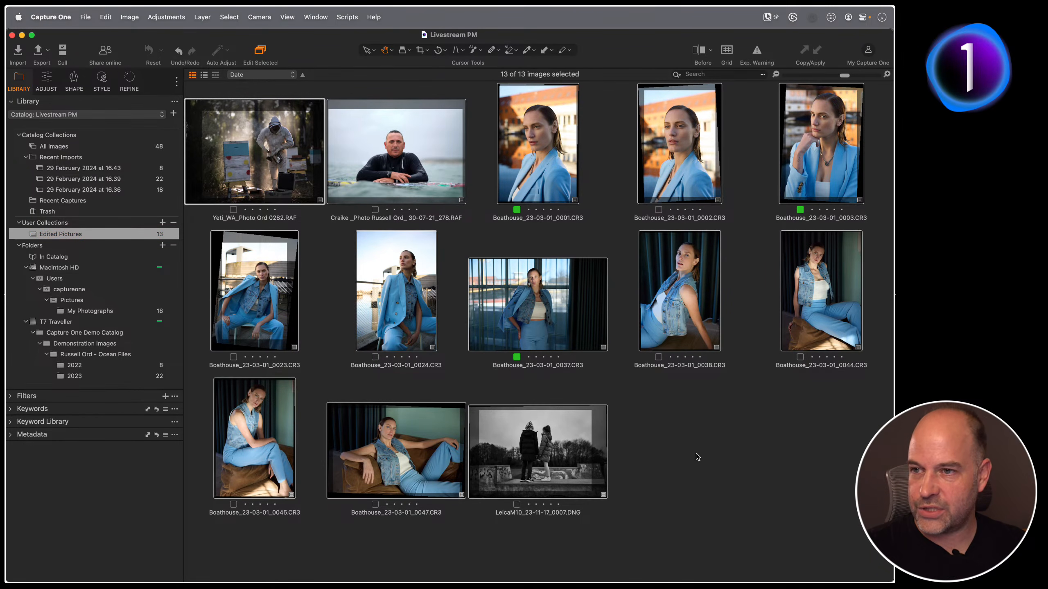
{"action": "key", "text": "F1"}
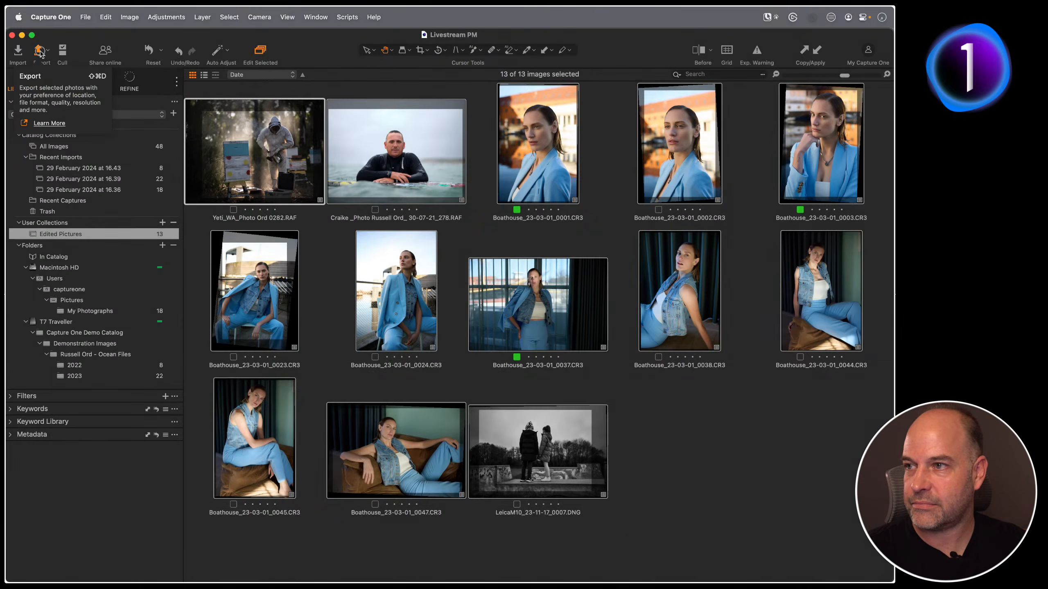
{"action": "left_click", "coordinate": [39, 54]}
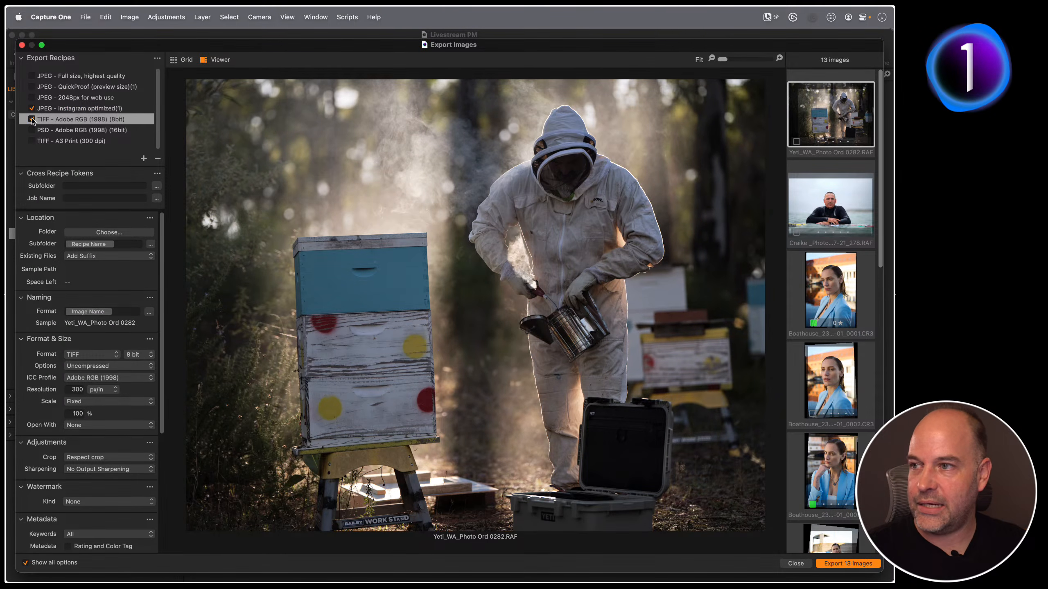
Step: Hide the additional export options and leave only the JPEG - Instagram optimized(1) recipe enabled
{"action": "left_click", "coordinate": [59, 110]}
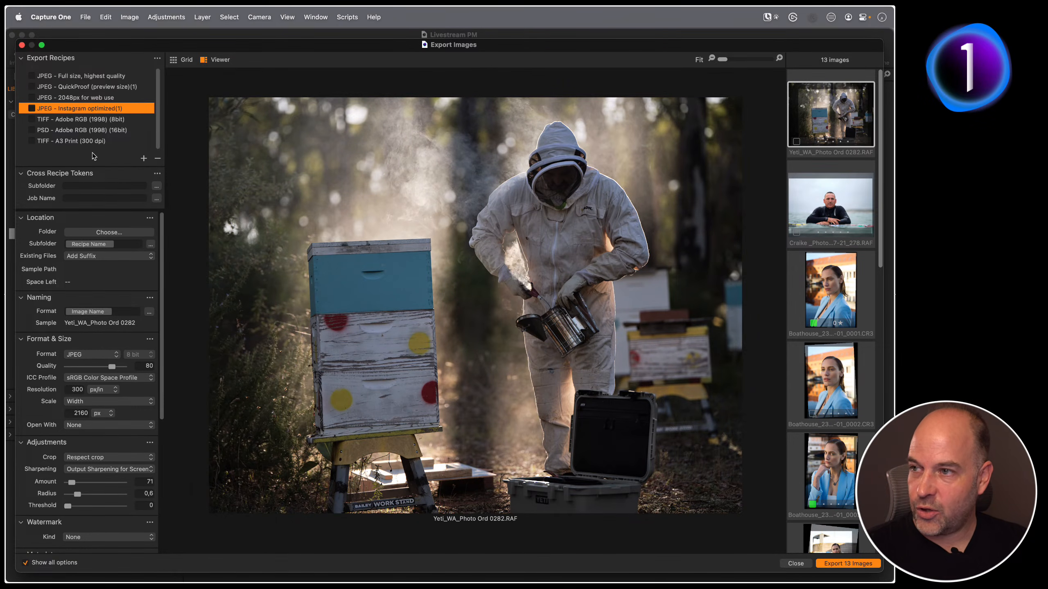
{"action": "left_click", "coordinate": [25, 562]}
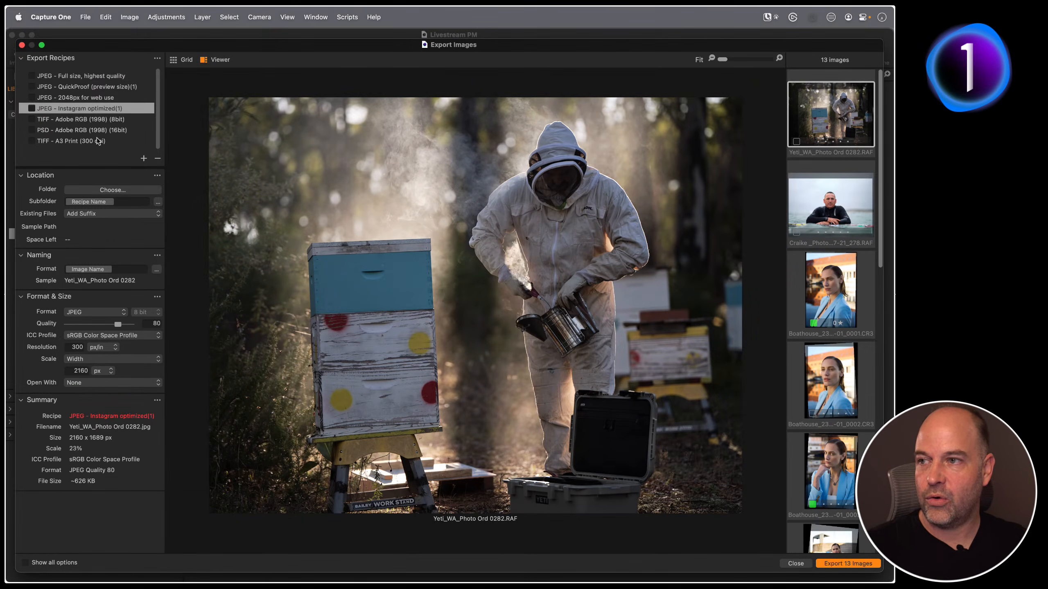
{"action": "mouse_move", "coordinate": [95, 121]}
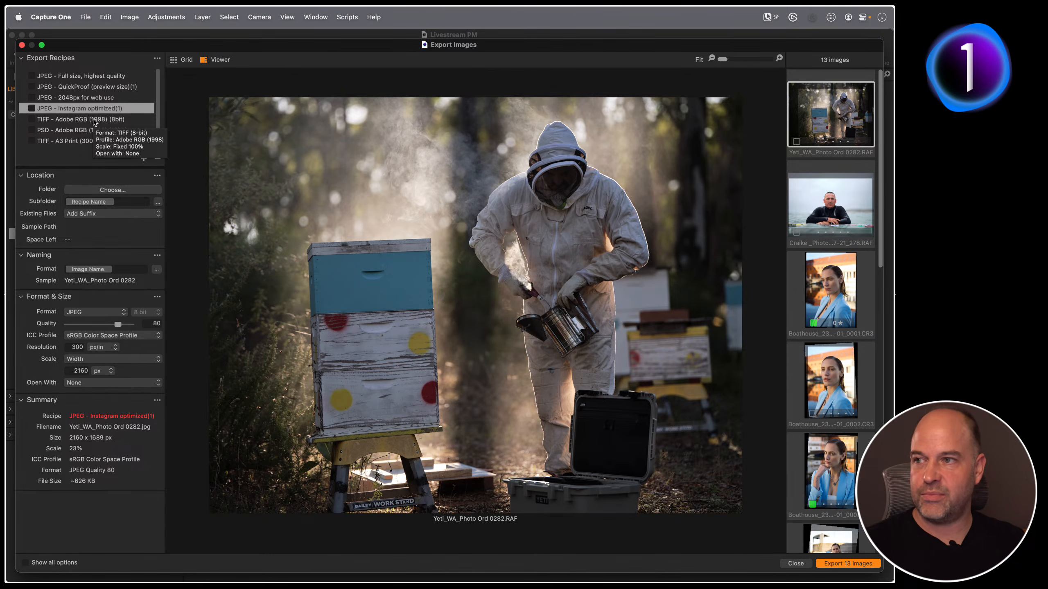
{"action": "left_click", "coordinate": [32, 108]}
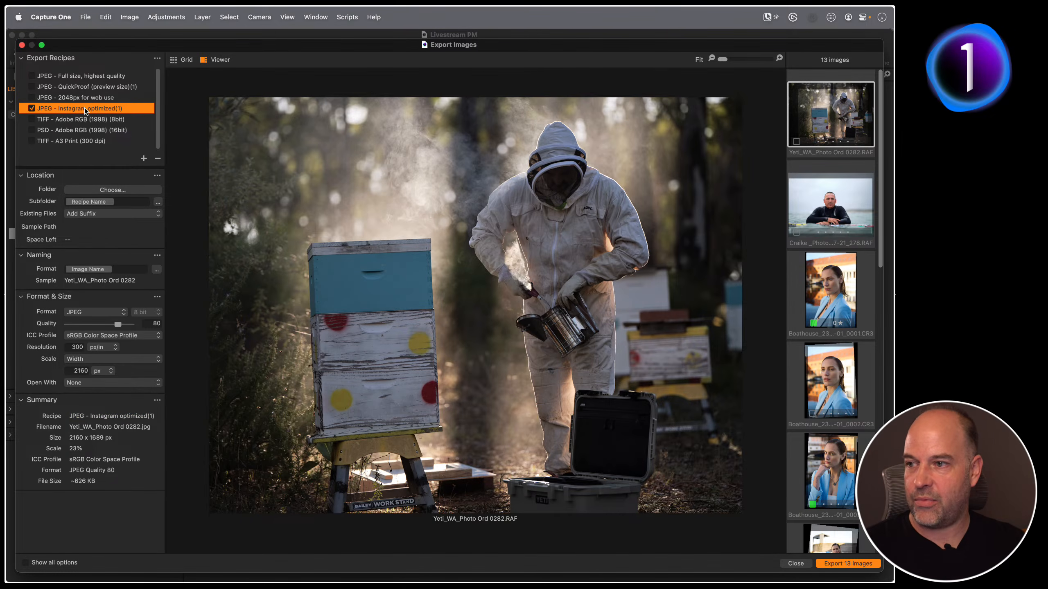
Step: Enable the TIFF - Adobe RGB (1998) (8bit) recipe as well and inspect its export preview at 100%
{"action": "left_click", "coordinate": [779, 59]}
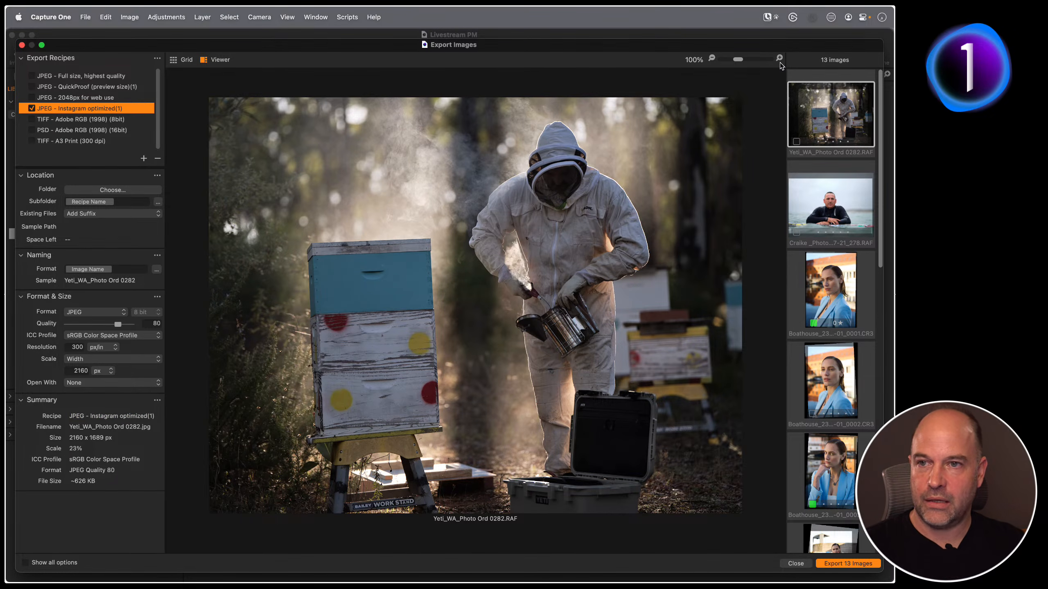
{"action": "left_click", "coordinate": [58, 121]}
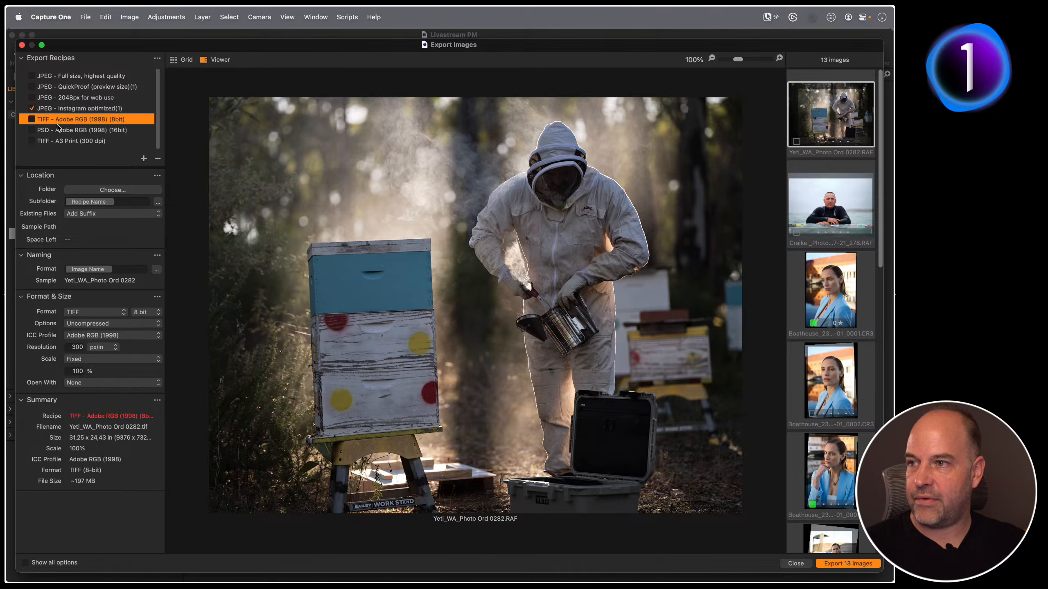
{"action": "left_click", "coordinate": [32, 119]}
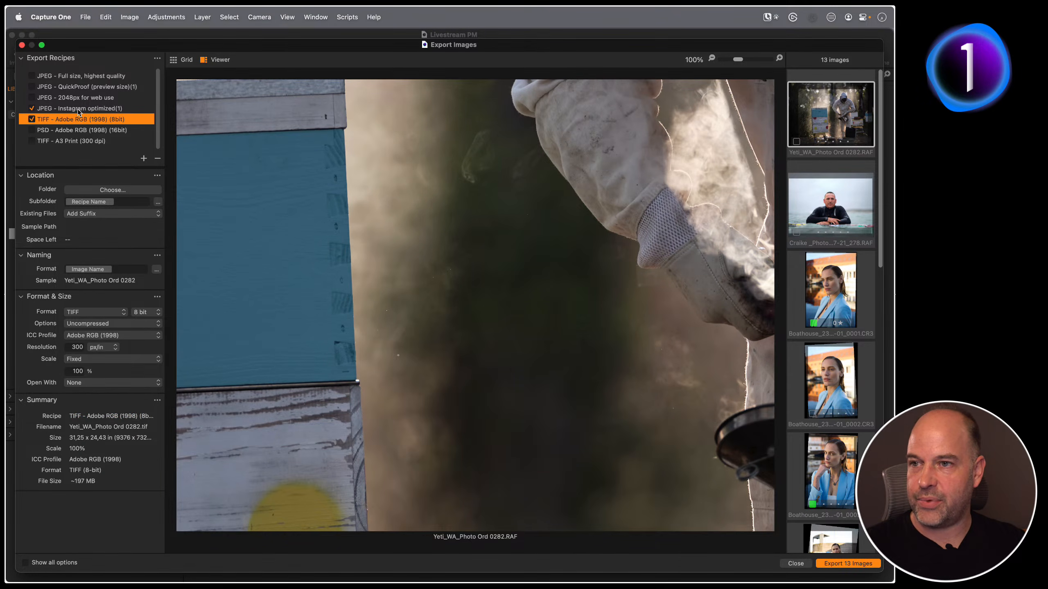
{"action": "left_click_drag", "start_coordinate": [658, 162], "coordinate": [500, 424]}
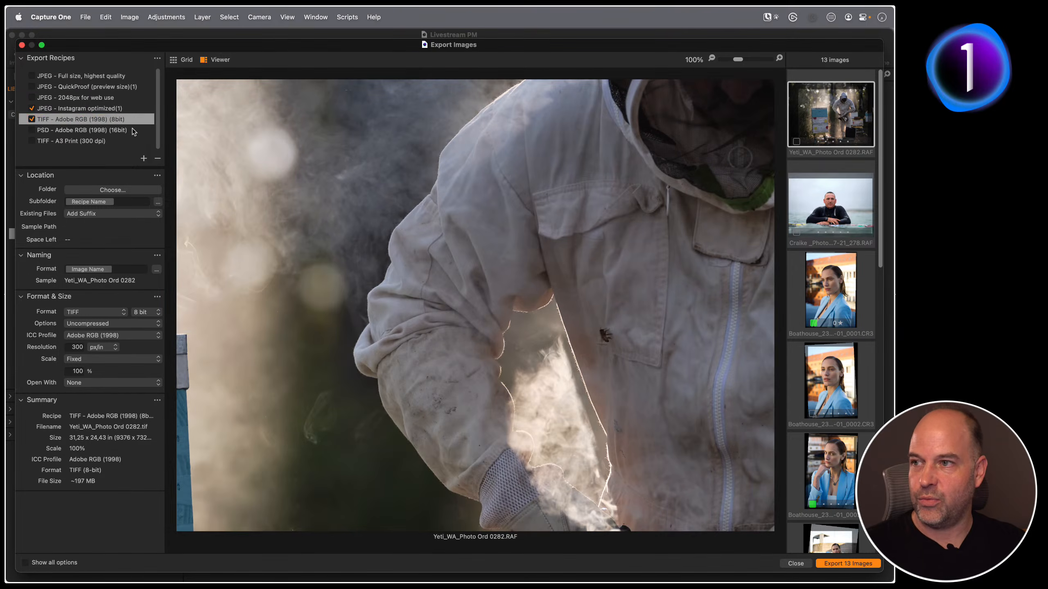
Step: Preview Boathouse_23-03-01_0001.CR3 with the JPEG - Instagram optimized(1) recipe and set that recipe's width to 1080 px
{"action": "left_click", "coordinate": [95, 109]}
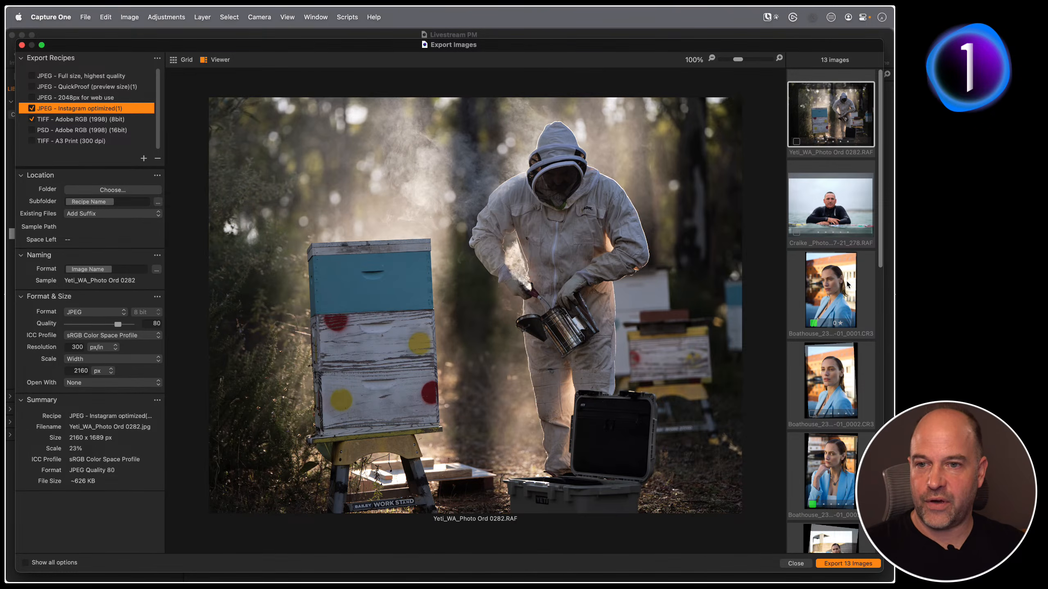
{"action": "left_click", "coordinate": [847, 298]}
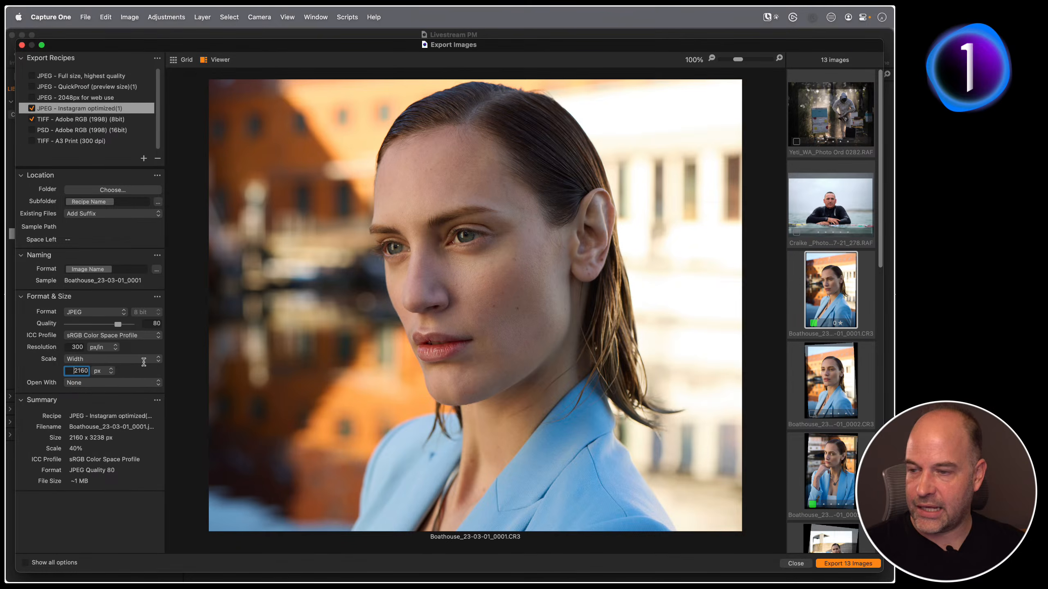
{"action": "key", "text": "BackSpace"}
{"action": "key", "text": "BackSpace"}
{"action": "type", "text": "1080"}
{"action": "key", "text": "Return"}
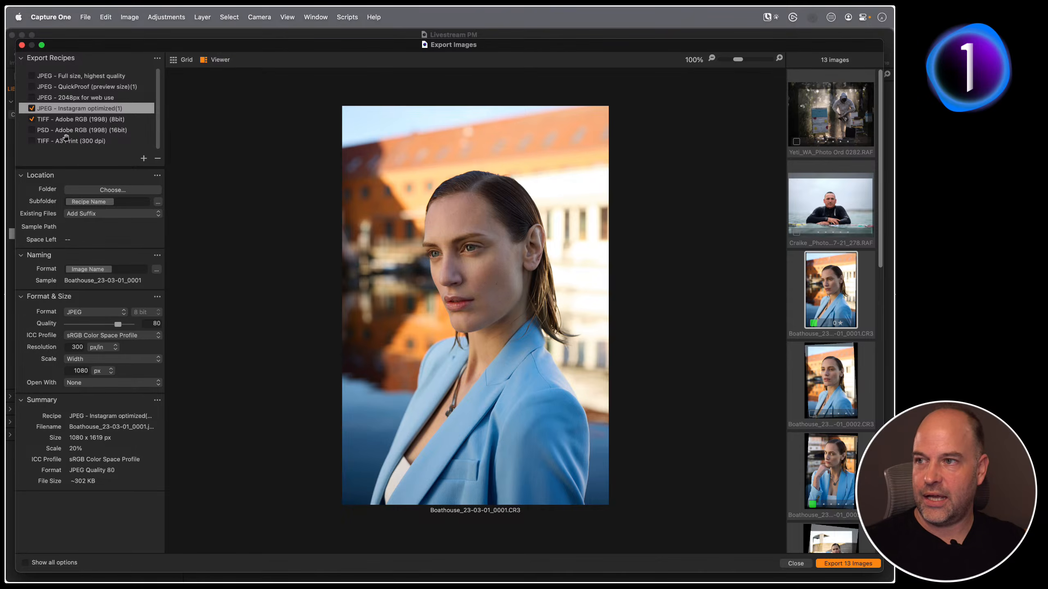
Step: Preview the TIFF output and remove the Recipe Name subfolder token from both the Instagram JPEG and the 8-bit TIFF recipes
{"action": "left_click", "coordinate": [69, 119]}
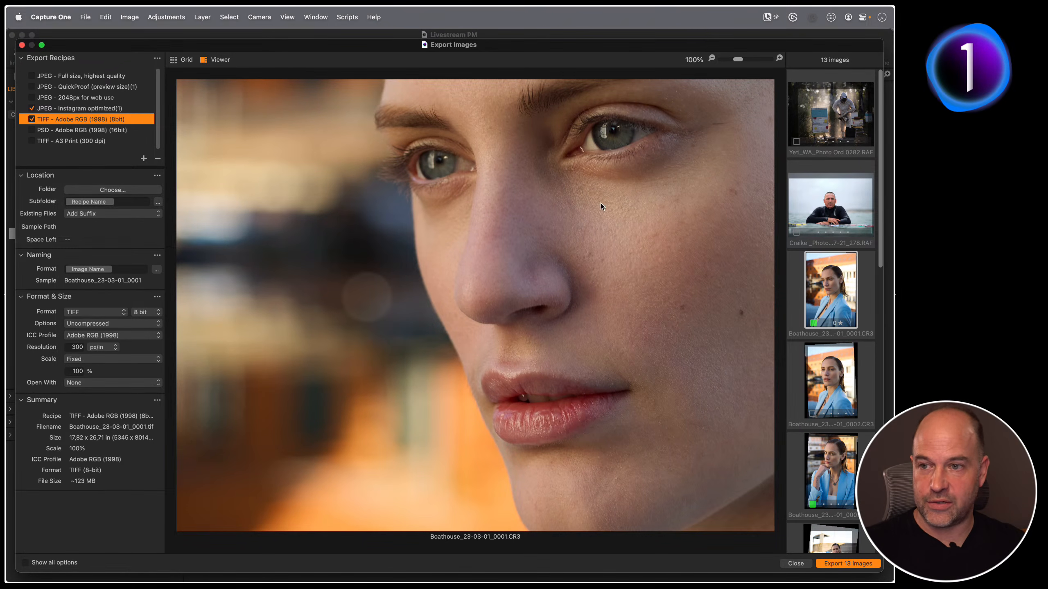
{"action": "left_click", "coordinate": [72, 108]}
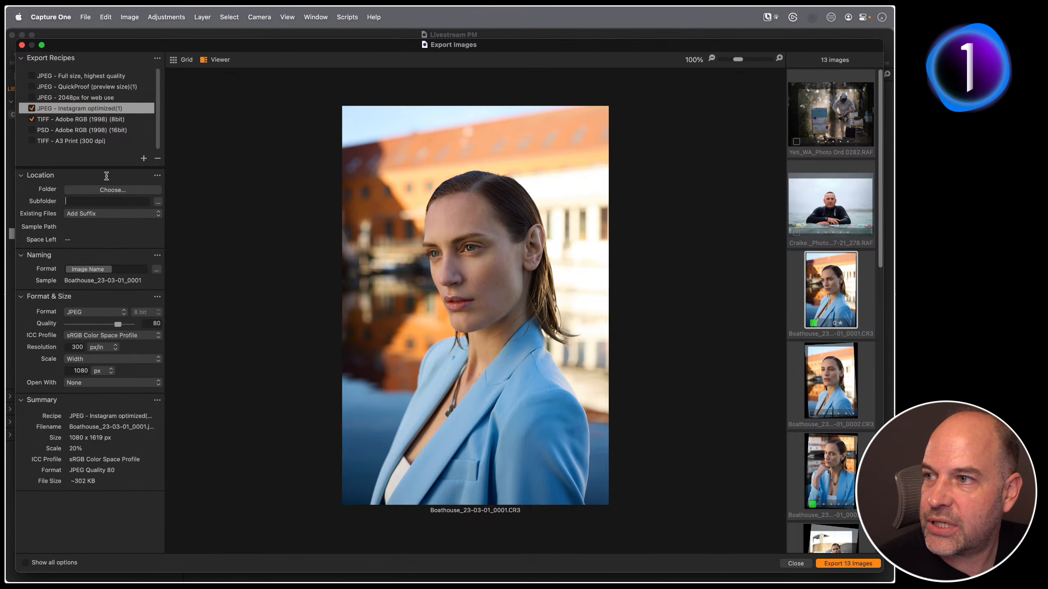
{"action": "left_click", "coordinate": [95, 118]}
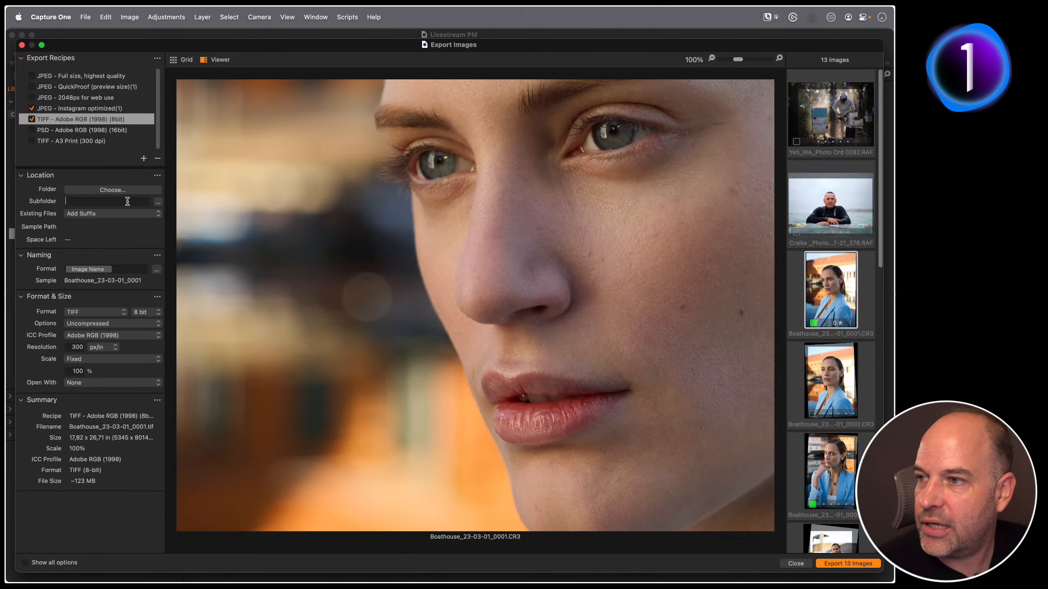
Step: Create a folder named All my Exports inside Pictures and set it as the JPEG - Instagram optimized(1) recipe's export location
{"action": "left_click", "coordinate": [95, 109]}
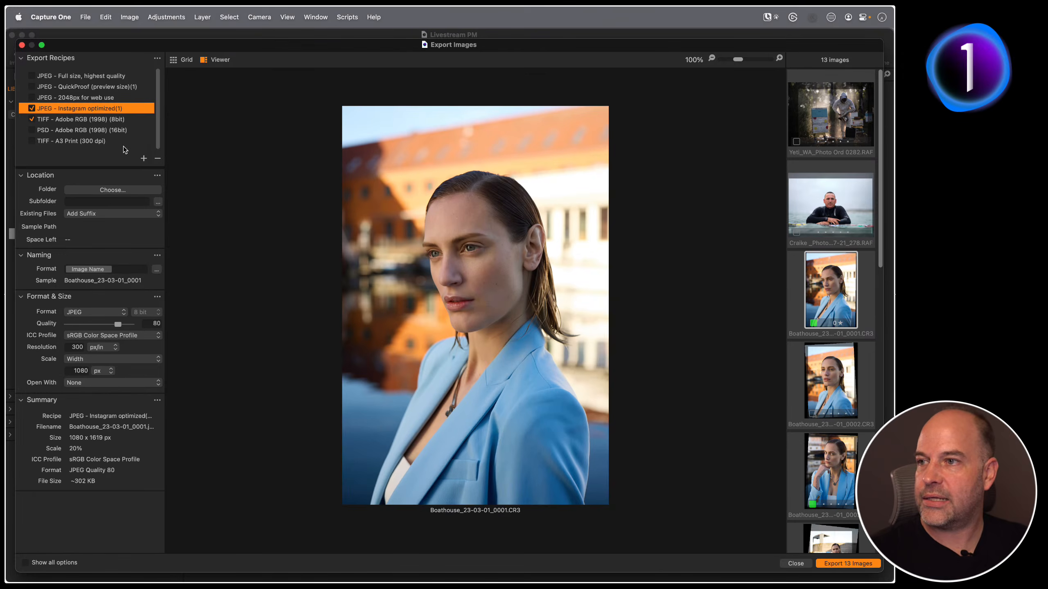
{"action": "left_click", "coordinate": [113, 191]}
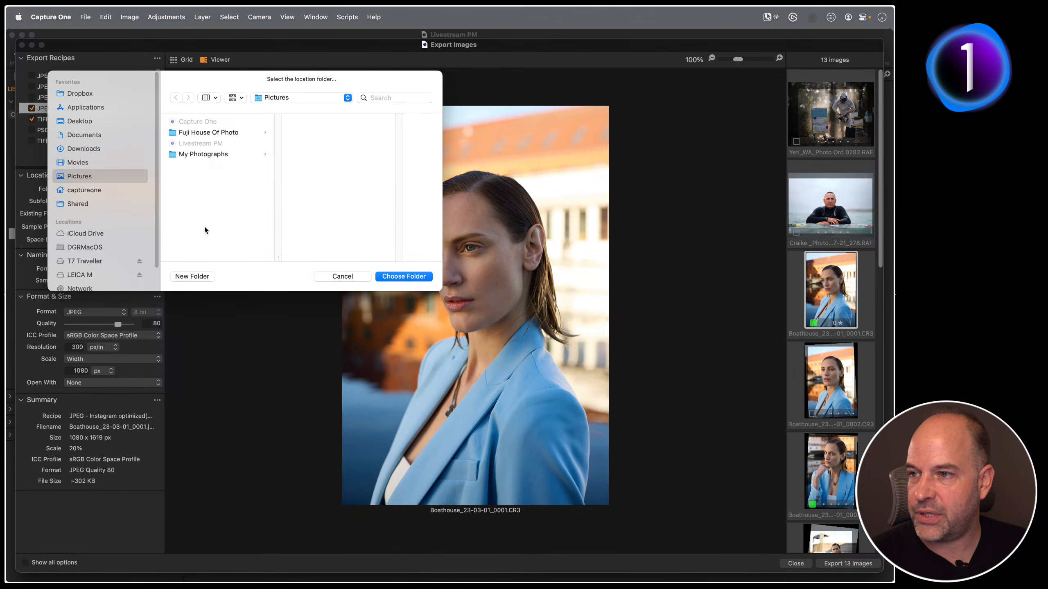
{"action": "left_click", "coordinate": [192, 276]}
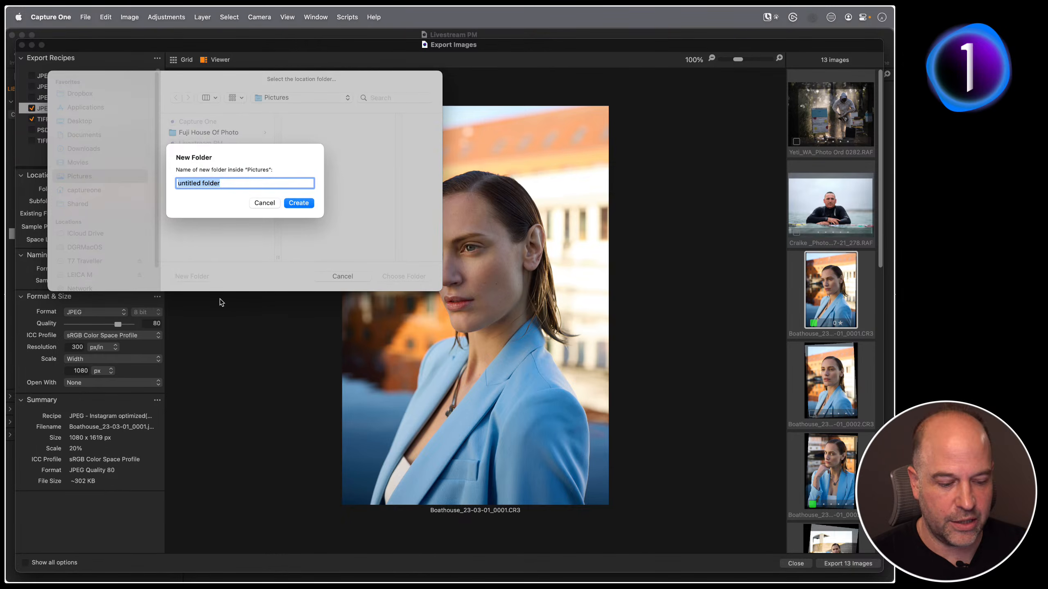
{"action": "type", "text": "All my Ex"}
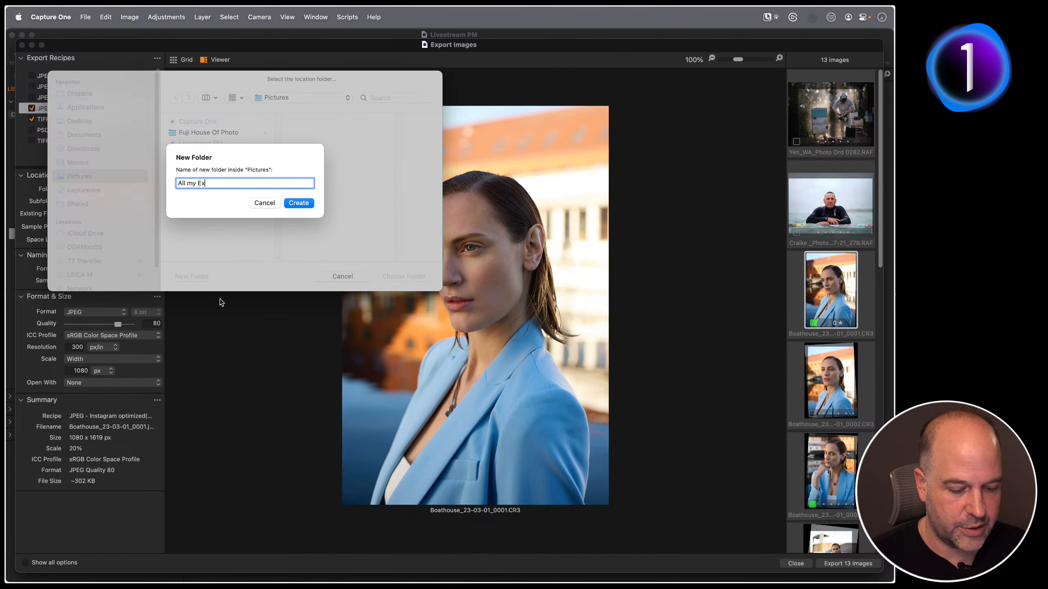
{"action": "type", "text": "ports"}
{"action": "key", "text": "Return"}
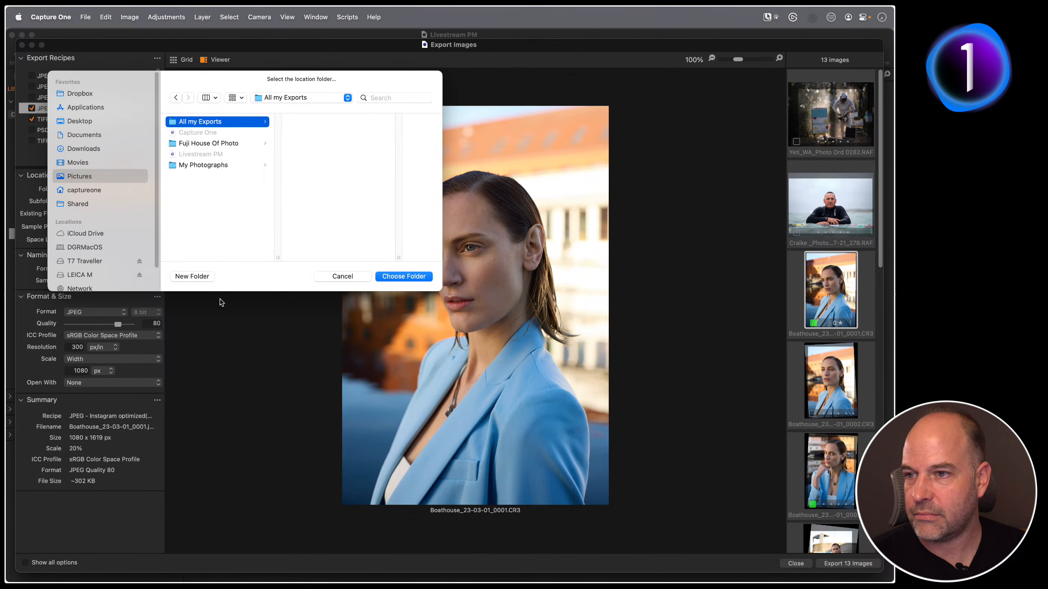
{"action": "left_click", "coordinate": [406, 275]}
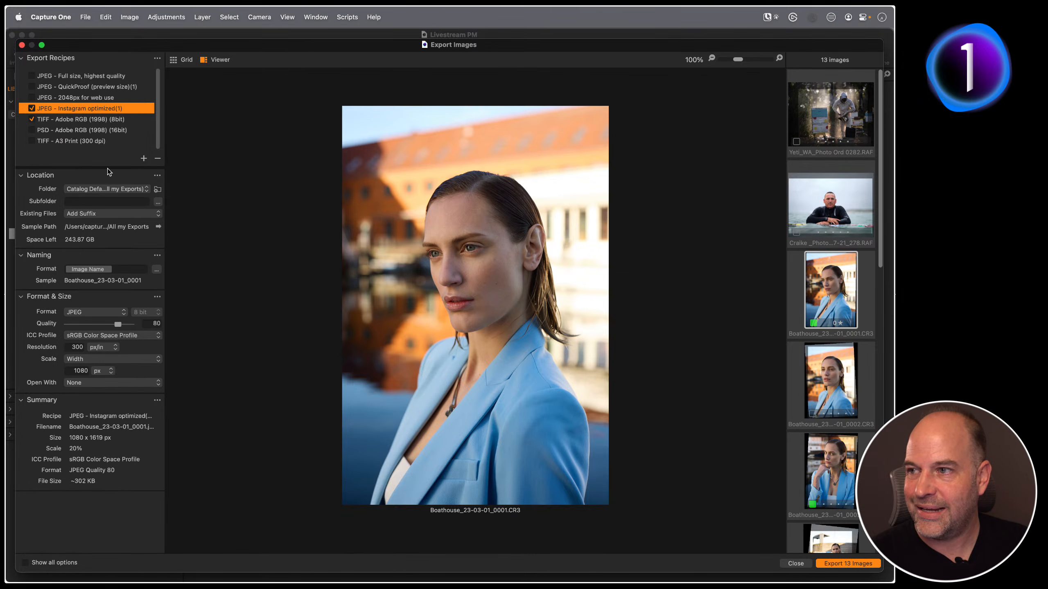
Step: Check the location and format settings of the TIFF, PSD and Instagram JPEG recipes, and export the 13 images with the two enabled recipes
{"action": "left_click", "coordinate": [87, 119]}
{"action": "left_click", "coordinate": [87, 130]}
{"action": "left_click", "coordinate": [90, 140]}
{"action": "left_click", "coordinate": [85, 130]}
{"action": "left_click", "coordinate": [85, 119]}
{"action": "left_click", "coordinate": [84, 108]}
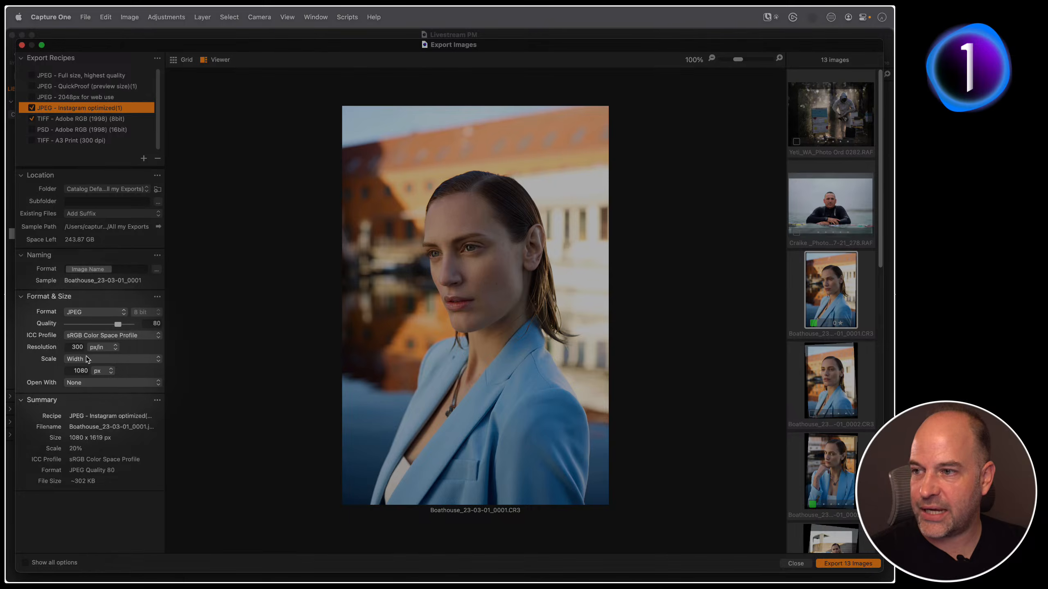
{"action": "left_click", "coordinate": [73, 119]}
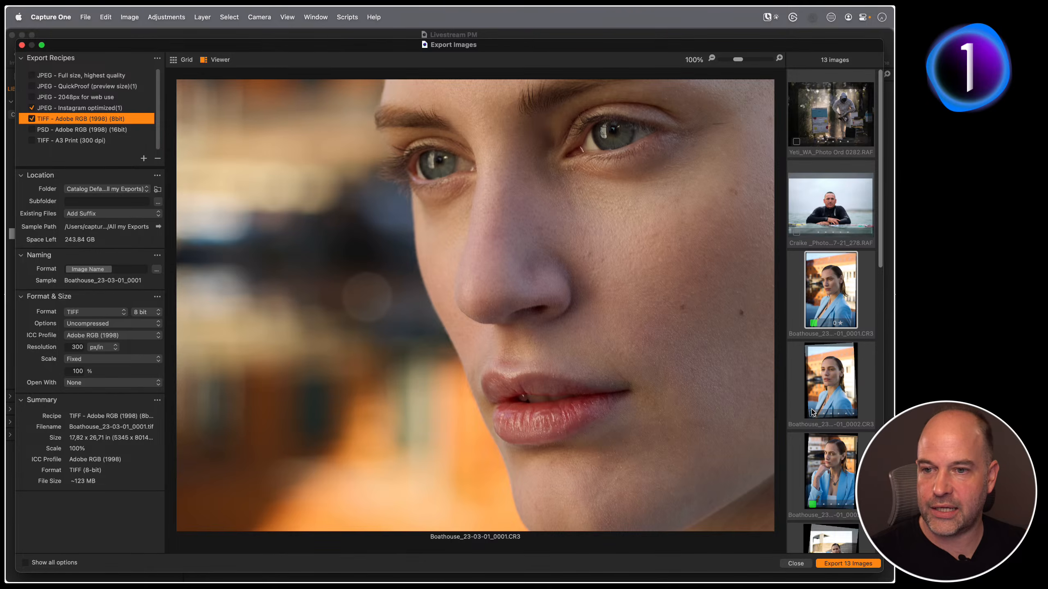
{"action": "left_click", "coordinate": [846, 563]}
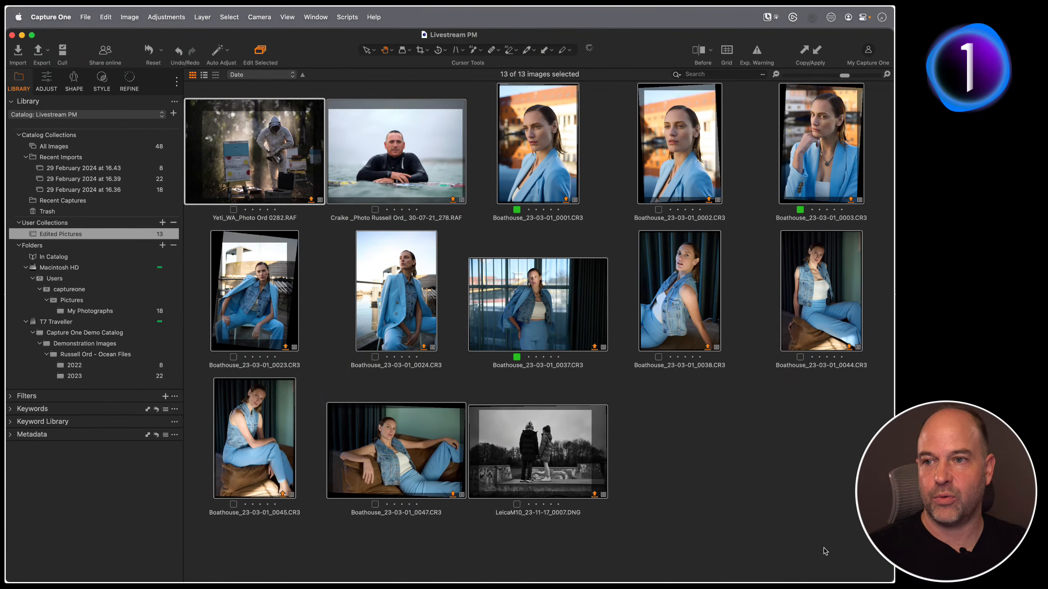
{"action": "left_click", "coordinate": [590, 50]}
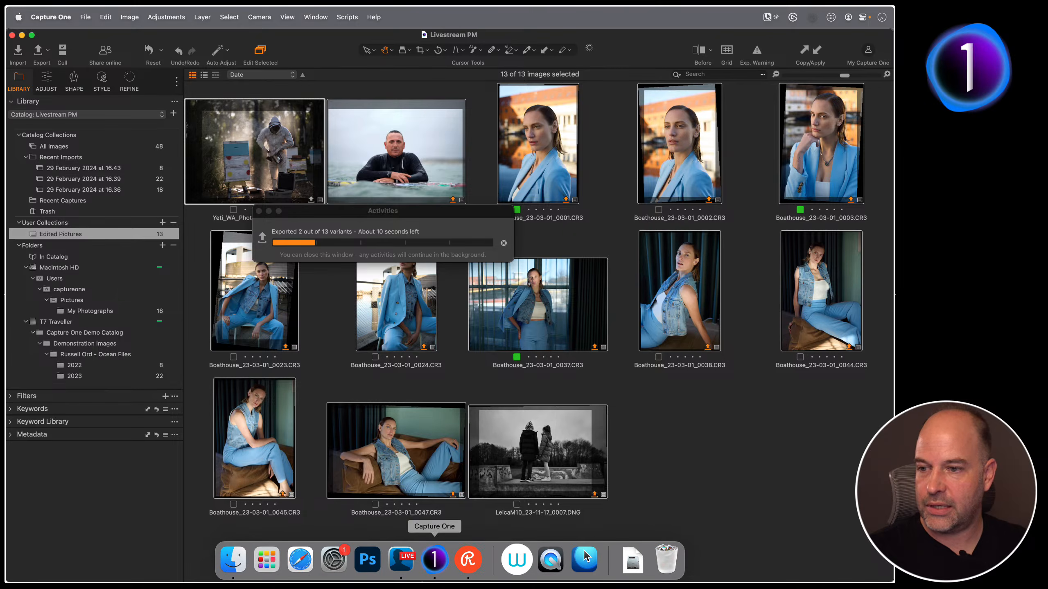
Step: Switch to Finder and open the All my Exports folder inside Pictures
{"action": "left_click", "coordinate": [231, 567]}
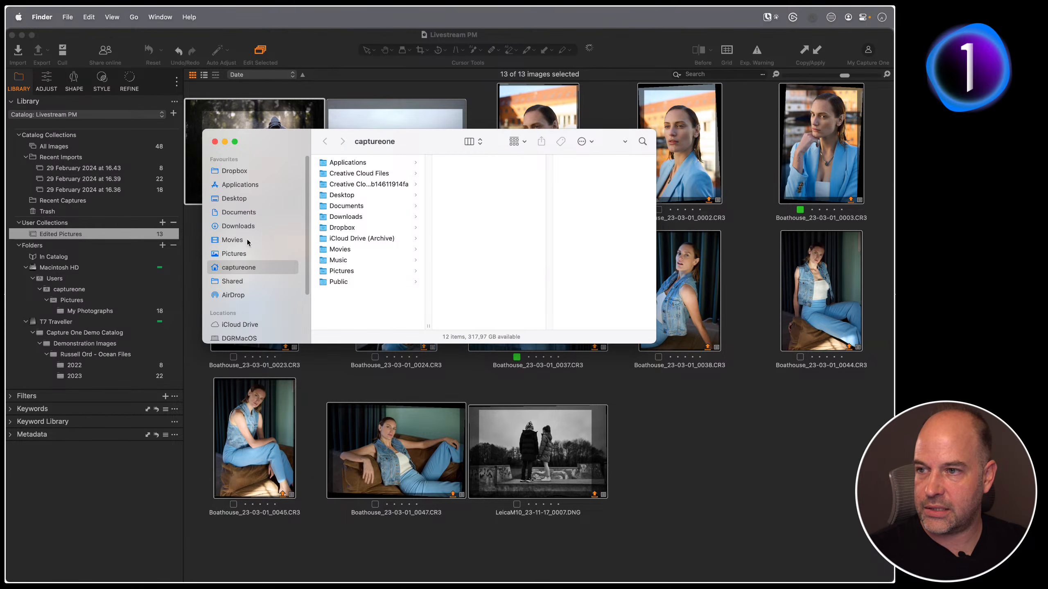
{"action": "left_click", "coordinate": [234, 253]}
{"action": "left_click_drag", "start_coordinate": [424, 137], "coordinate": [419, 308]}
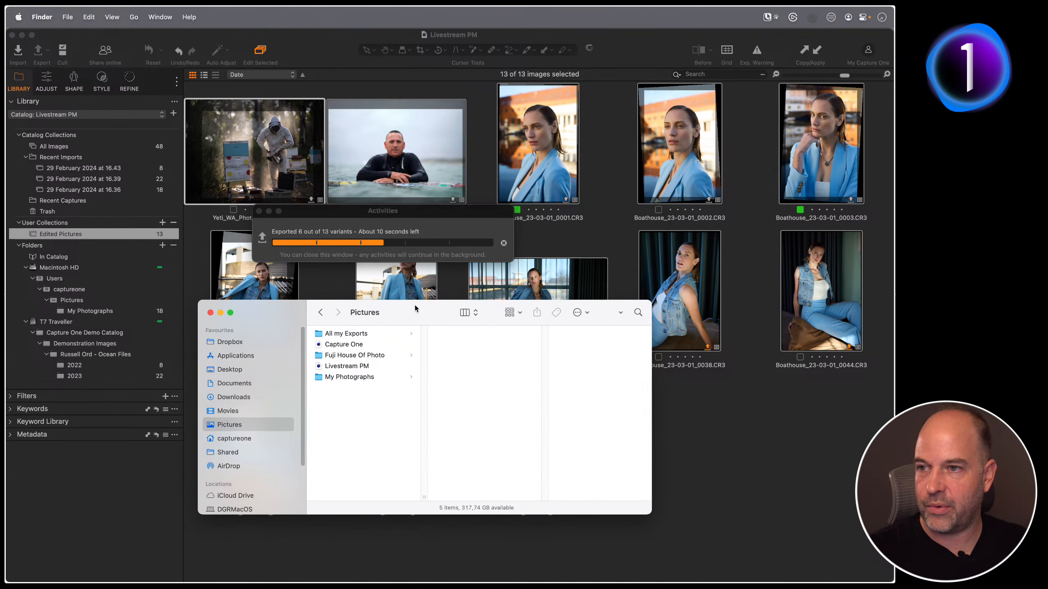
{"action": "left_click", "coordinate": [343, 333]}
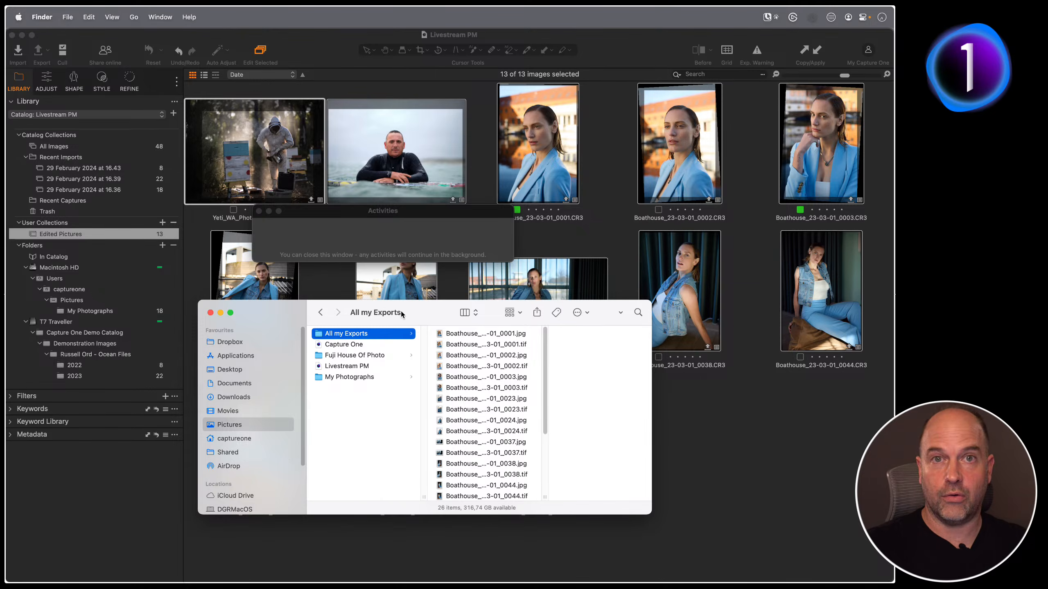
Step: Compare the previews and file information of the exported JPEG and TIFF versions of Boathouse_23-03-01_0001
{"action": "left_click", "coordinate": [480, 334]}
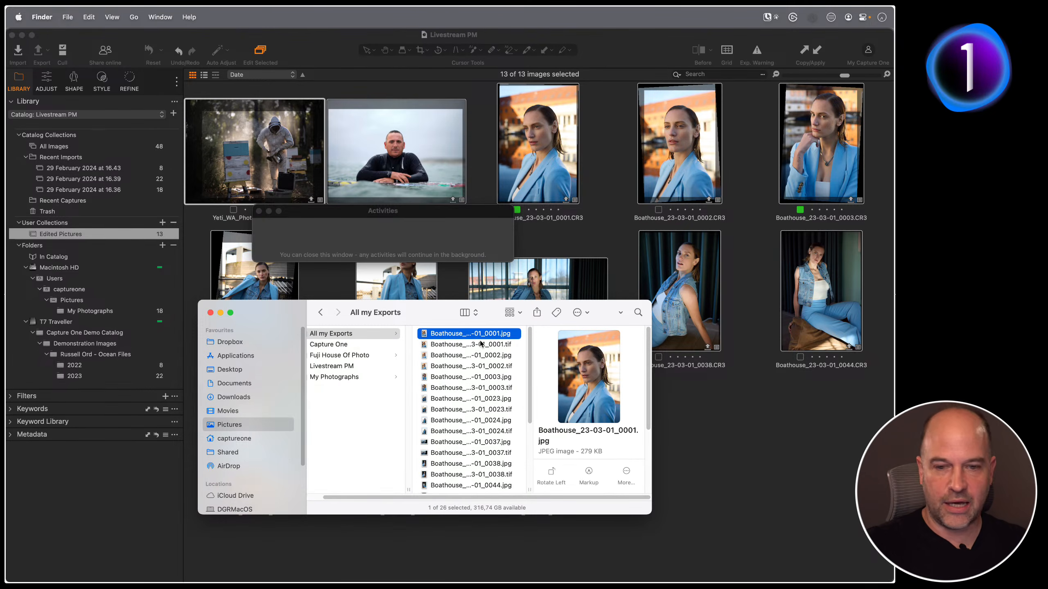
{"action": "key", "text": "space"}
{"action": "key", "text": "space"}
{"action": "left_click", "coordinate": [479, 344]}
{"action": "key", "text": "space"}
{"action": "key", "text": "space"}
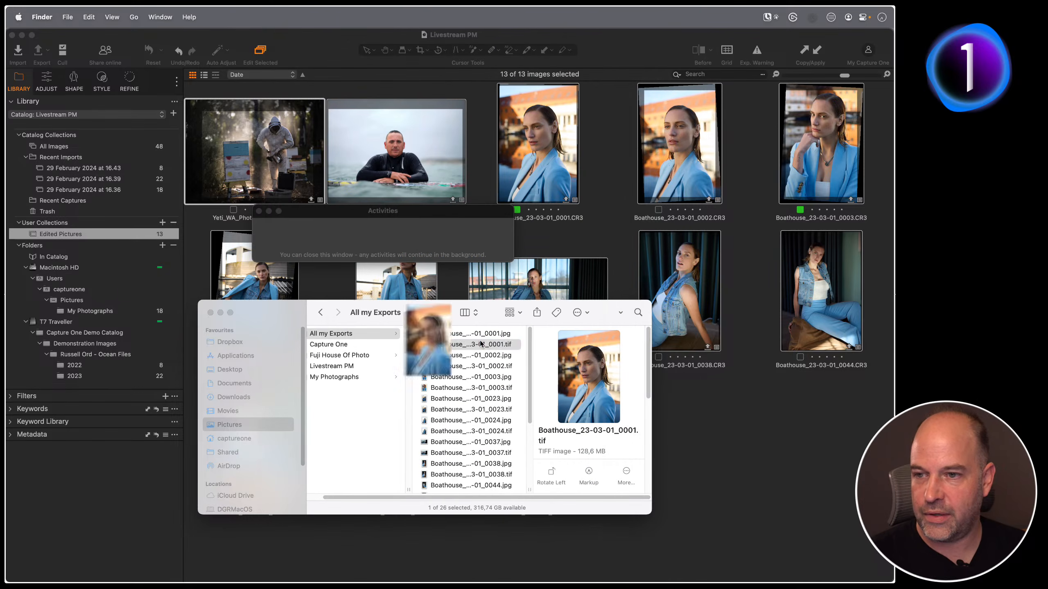
{"action": "left_click", "coordinate": [490, 334]}
{"action": "scroll", "coordinate": [611, 412], "scroll_direction": "down", "scroll_amount": 5}
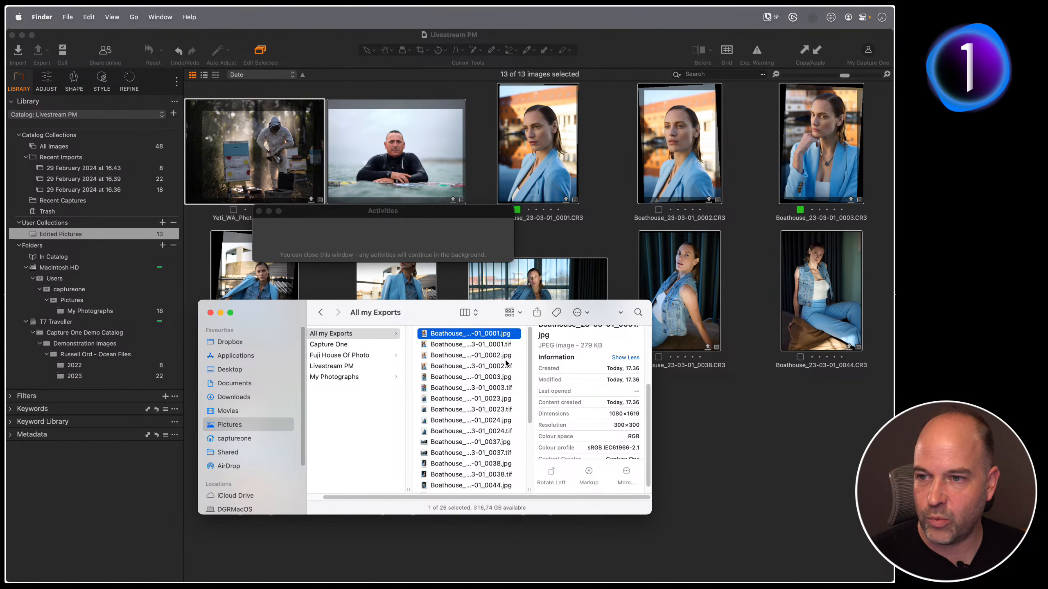
{"action": "left_click", "coordinate": [486, 345]}
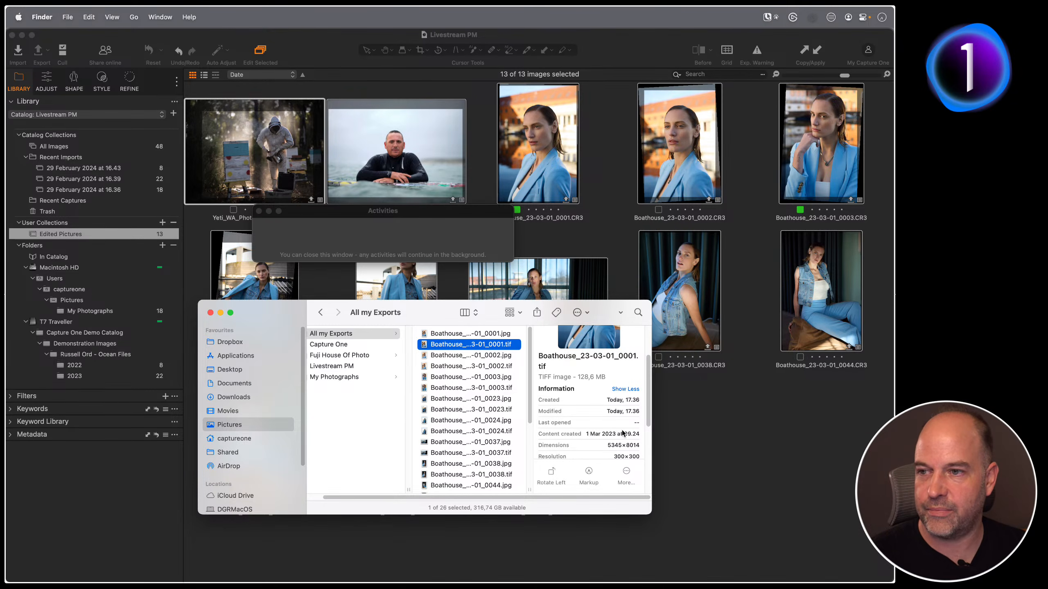
{"action": "left_click", "coordinate": [494, 347]}
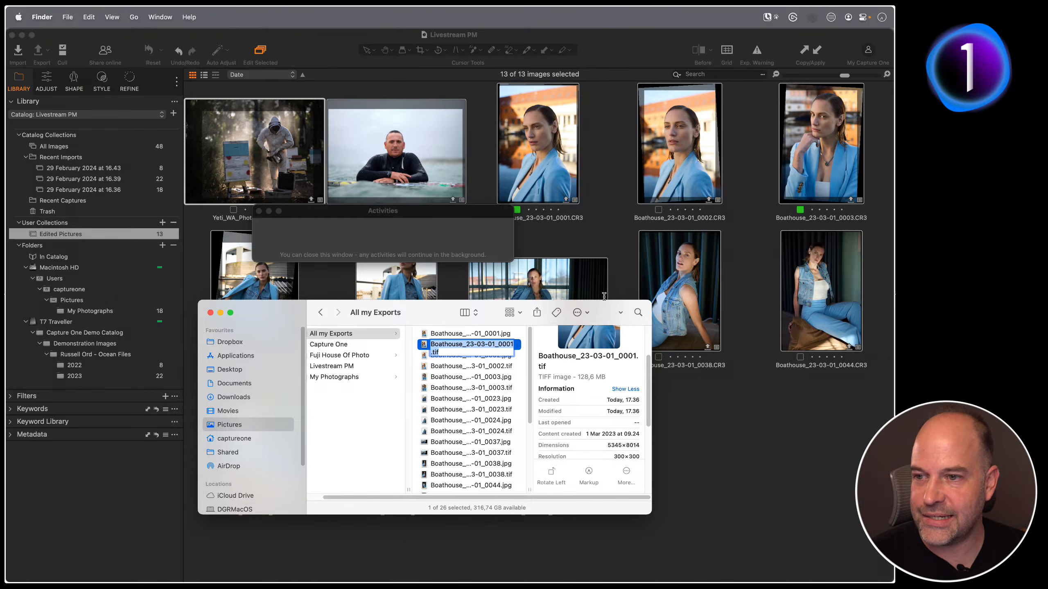
Step: Delete all the exported files from the All my Exports folder
{"action": "left_click", "coordinate": [445, 378]}
{"action": "key", "text": "super+a"}
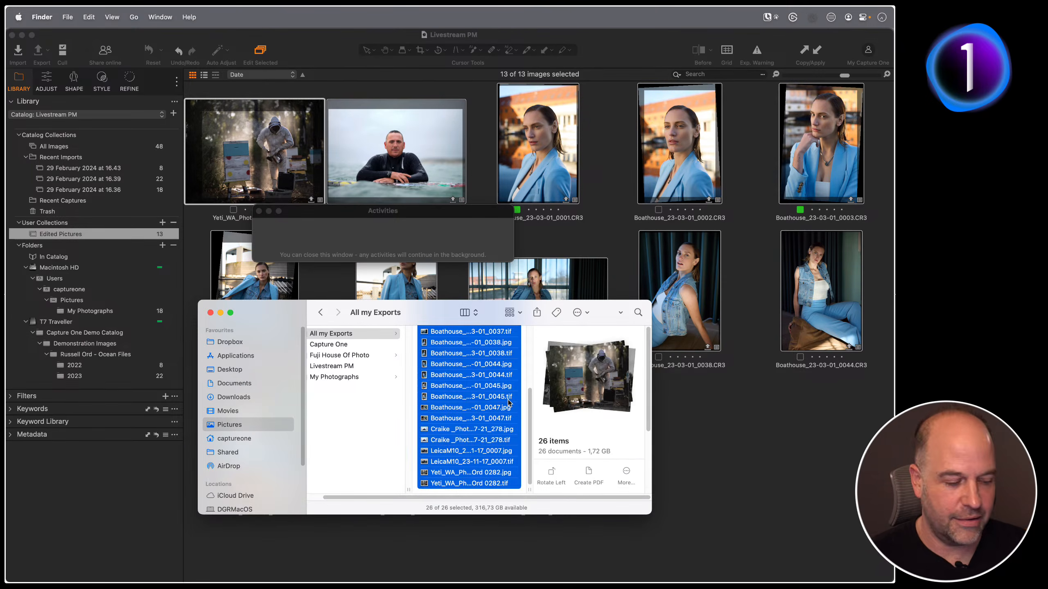
{"action": "key", "text": "super+BackSpace"}
Step: Switch back to Capture One, dismiss the Activities window and reopen the export window for all 13 images
{"action": "left_click", "coordinate": [808, 427]}
{"action": "key", "text": "super+a"}
{"action": "left_click", "coordinate": [259, 211]}
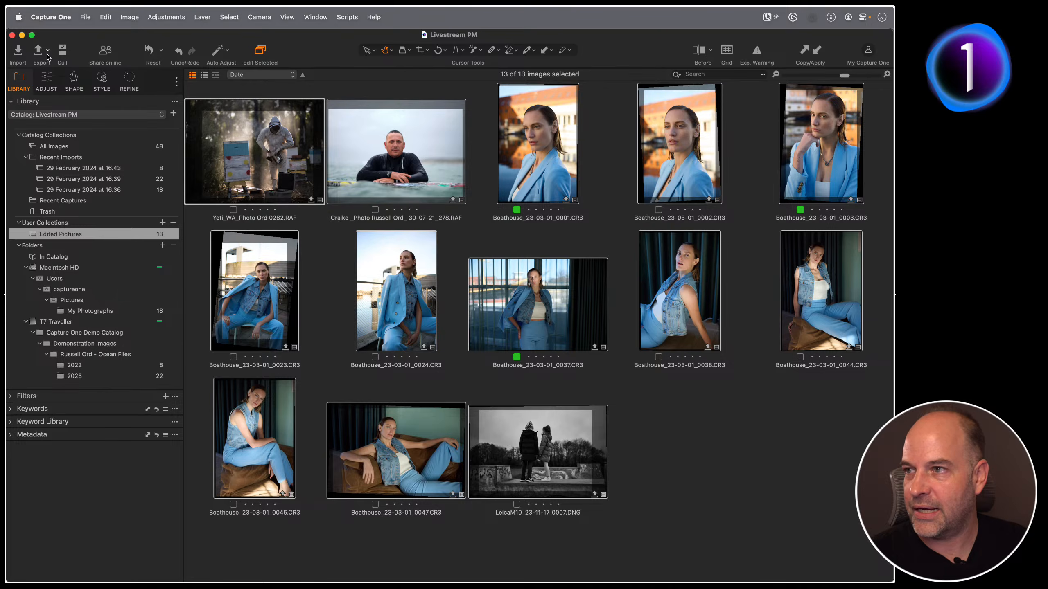
{"action": "left_click", "coordinate": [41, 53]}
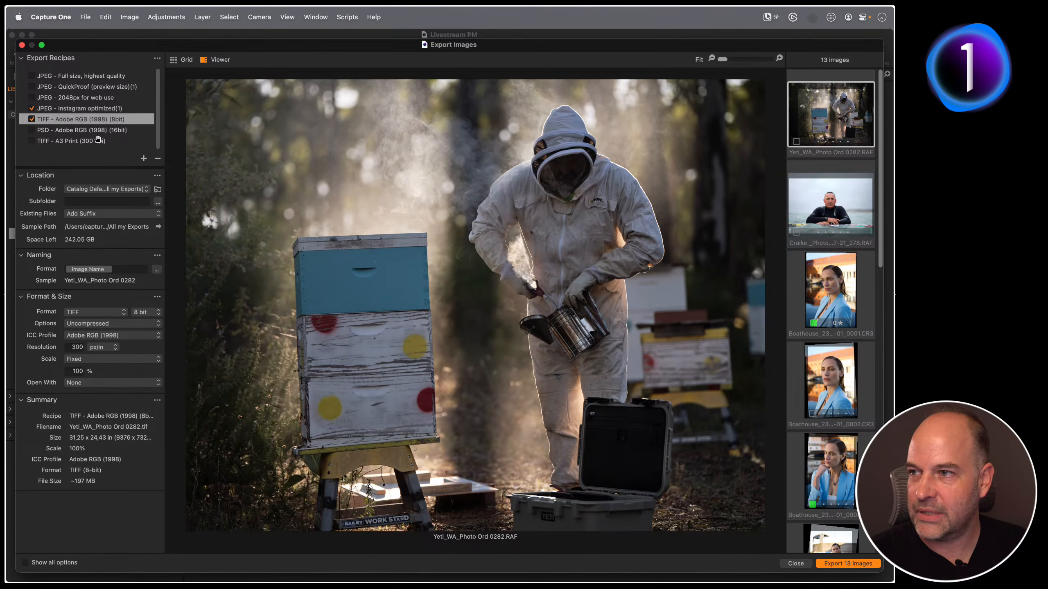
Step: Set the JPEG - Instagram optimized(1) recipe's subfolder to the Recipe Name token
{"action": "left_click", "coordinate": [72, 110]}
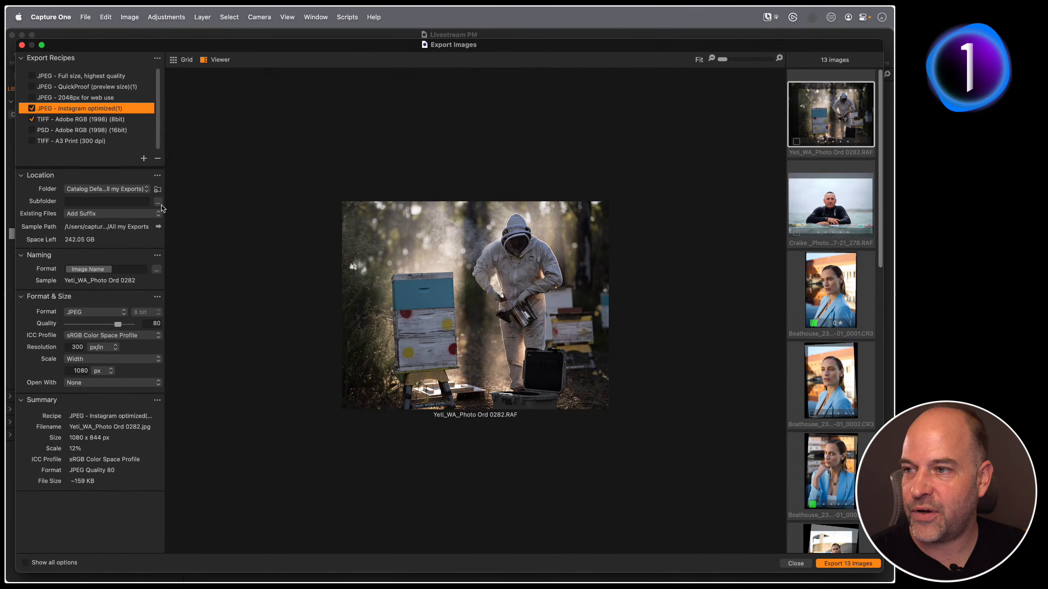
{"action": "left_click", "coordinate": [158, 203]}
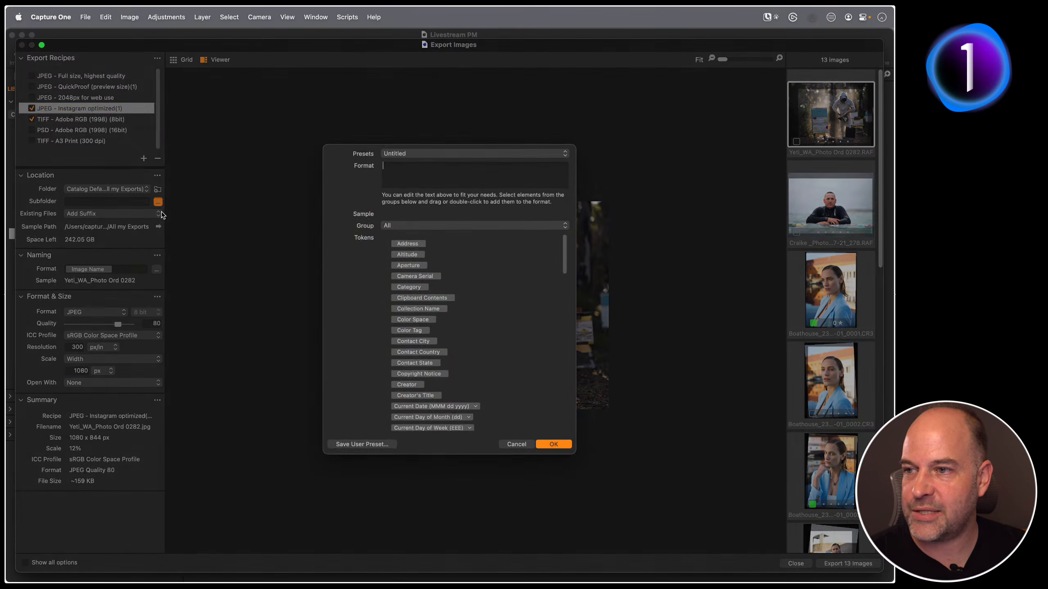
{"action": "scroll", "coordinate": [432, 255], "scroll_direction": "down", "scroll_amount": 10}
{"action": "scroll", "coordinate": [432, 256], "scroll_direction": "down", "scroll_amount": 15}
{"action": "scroll", "coordinate": [452, 312], "scroll_direction": "up", "scroll_amount": 20}
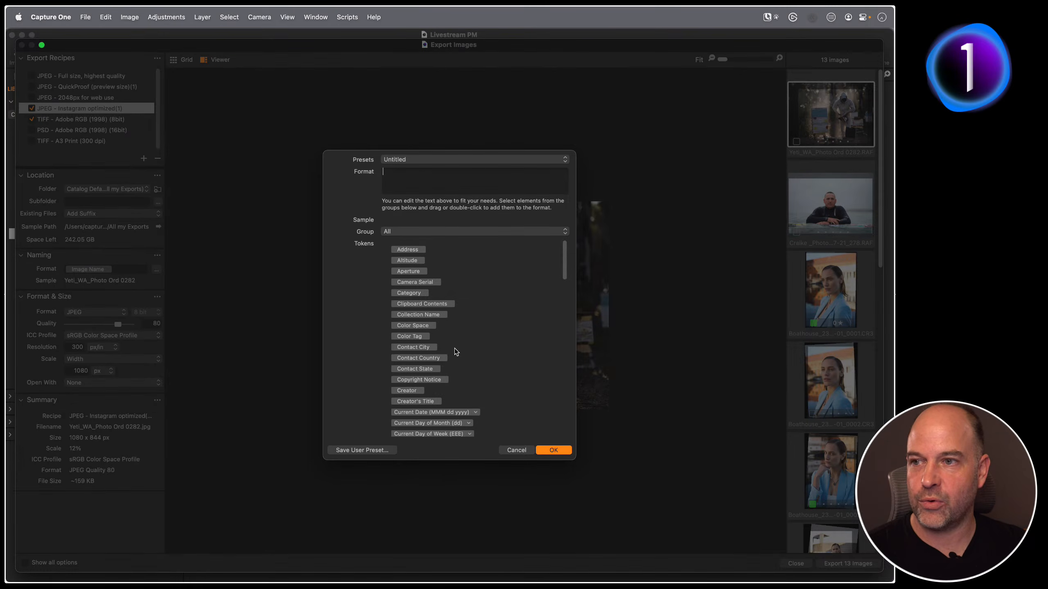
{"action": "scroll", "coordinate": [442, 344], "scroll_direction": "down", "scroll_amount": 6}
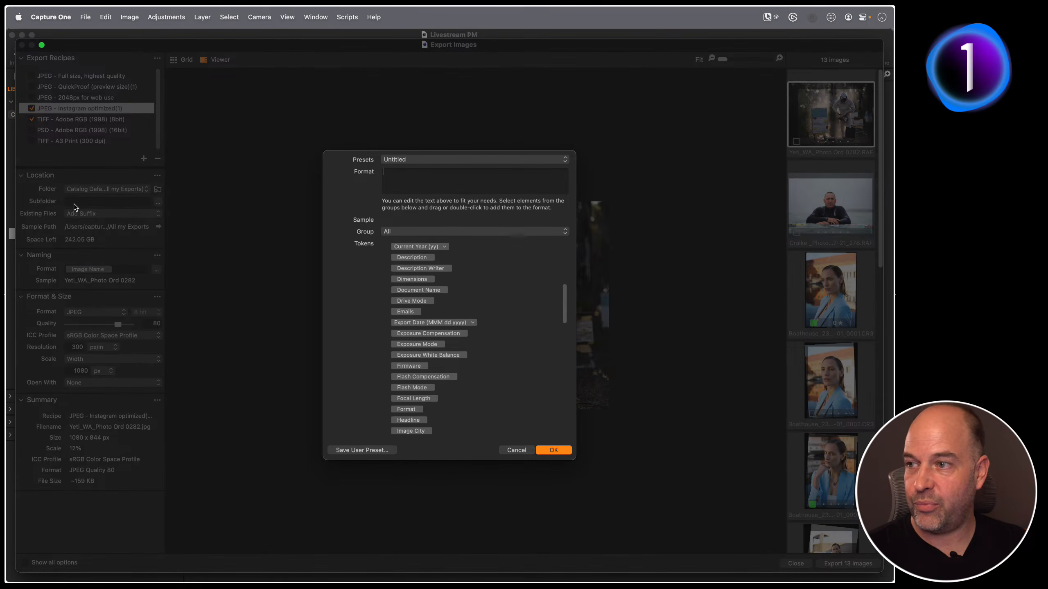
{"action": "scroll", "coordinate": [491, 377], "scroll_direction": "down", "scroll_amount": 15}
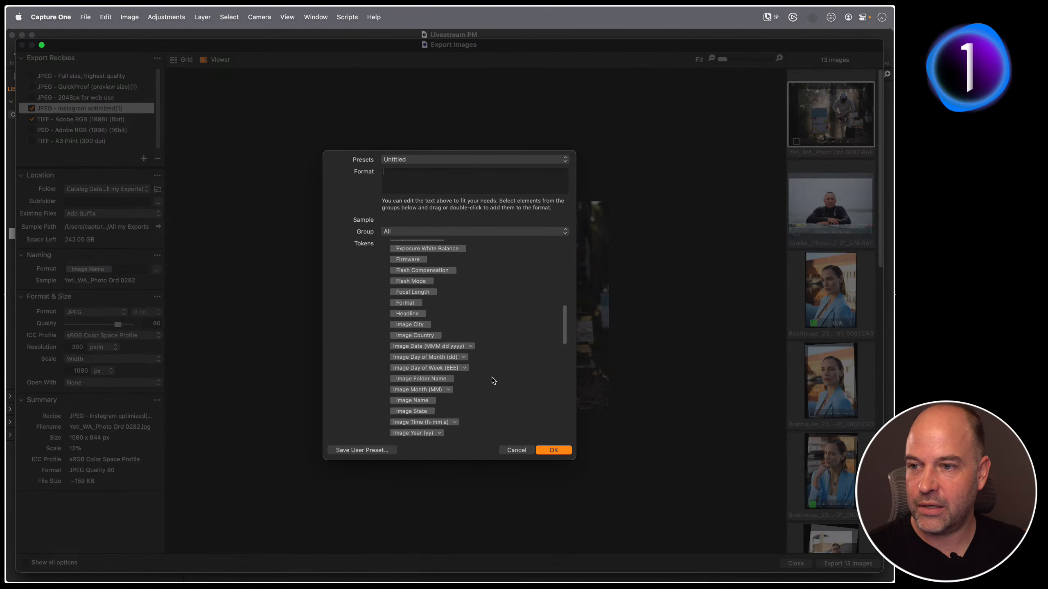
{"action": "scroll", "coordinate": [491, 377], "scroll_direction": "down", "scroll_amount": 5}
{"action": "left_click_drag", "start_coordinate": [414, 369], "coordinate": [424, 194]}
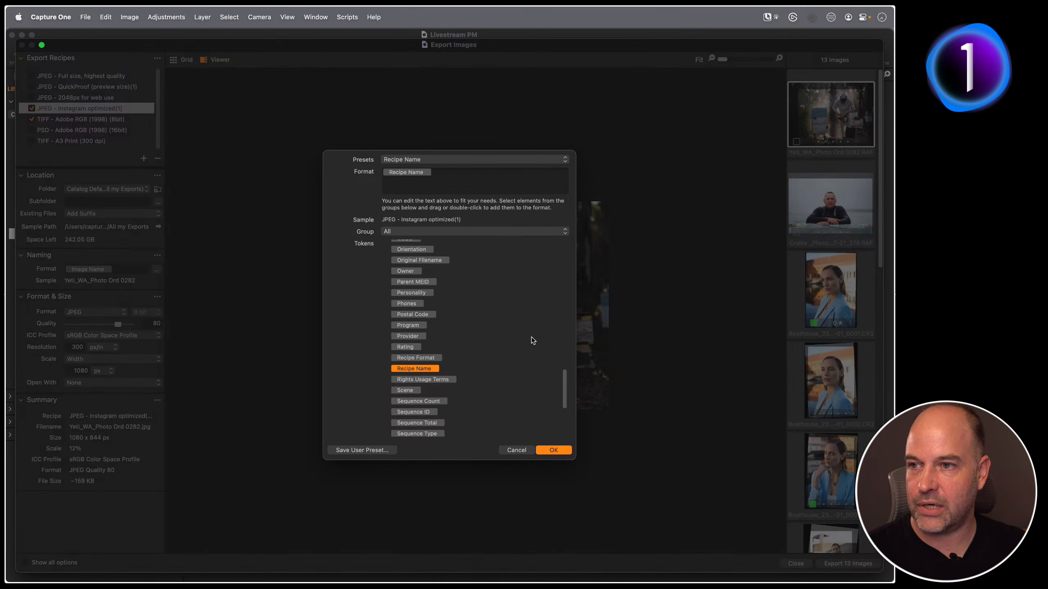
{"action": "left_click", "coordinate": [553, 450]}
Step: Set the TIFF - Adobe RGB (1998) (8bit) recipe's subfolder to the Recipe Name token
{"action": "left_click", "coordinate": [89, 118]}
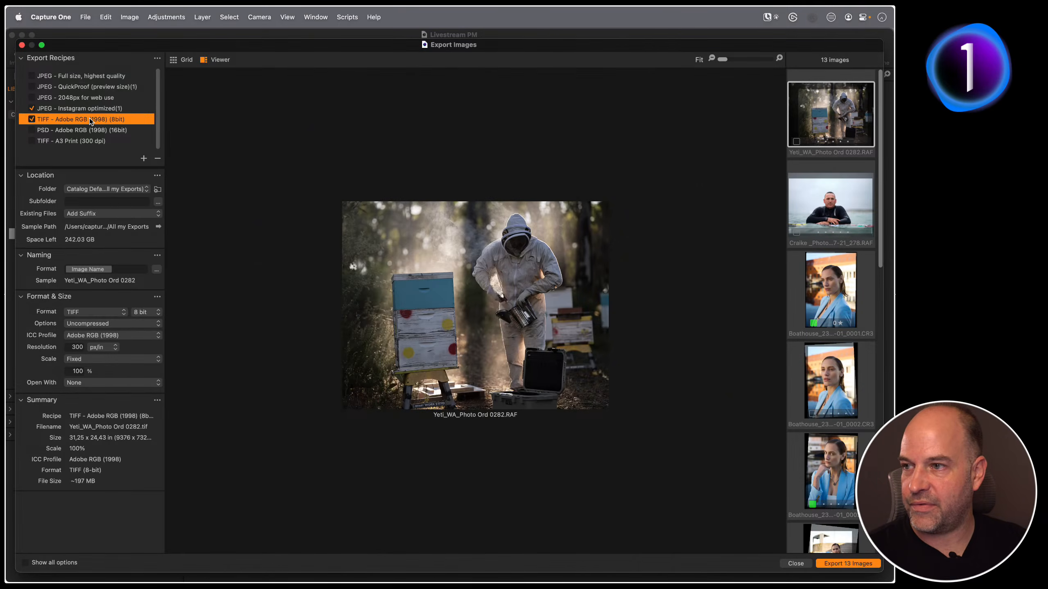
{"action": "left_click", "coordinate": [158, 202]}
{"action": "scroll", "coordinate": [442, 326], "scroll_direction": "down", "scroll_amount": 15}
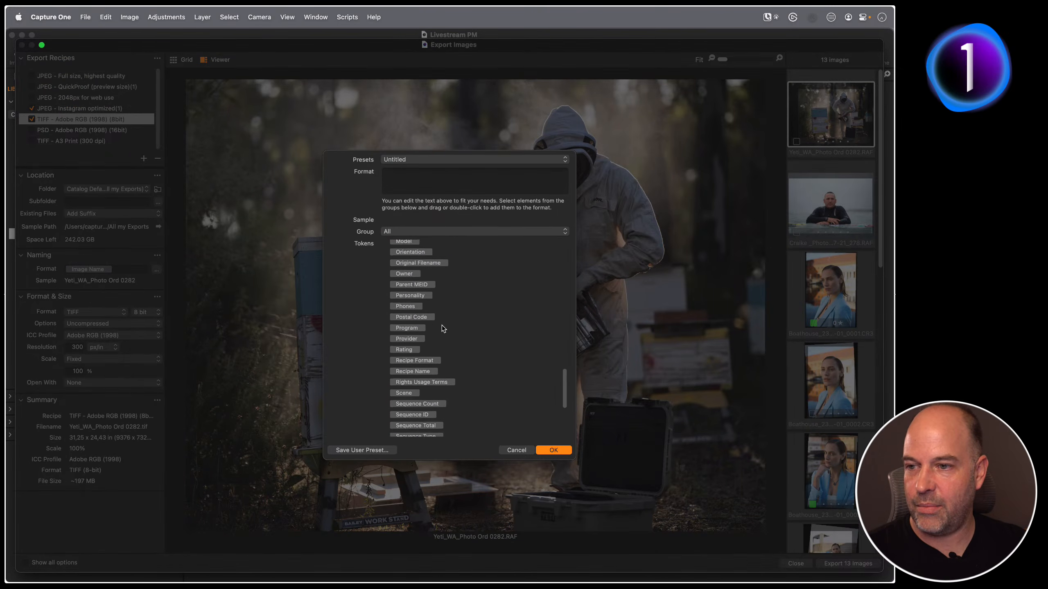
{"action": "scroll", "coordinate": [441, 331], "scroll_direction": "down", "scroll_amount": 5}
{"action": "left_click_drag", "start_coordinate": [436, 338], "coordinate": [430, 179]}
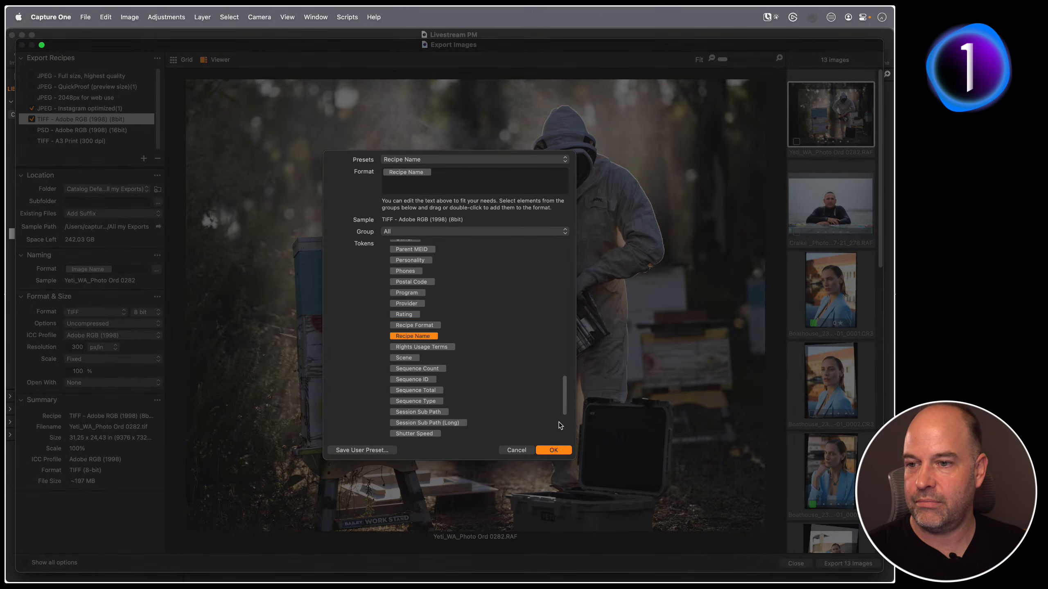
{"action": "left_click", "coordinate": [553, 445]}
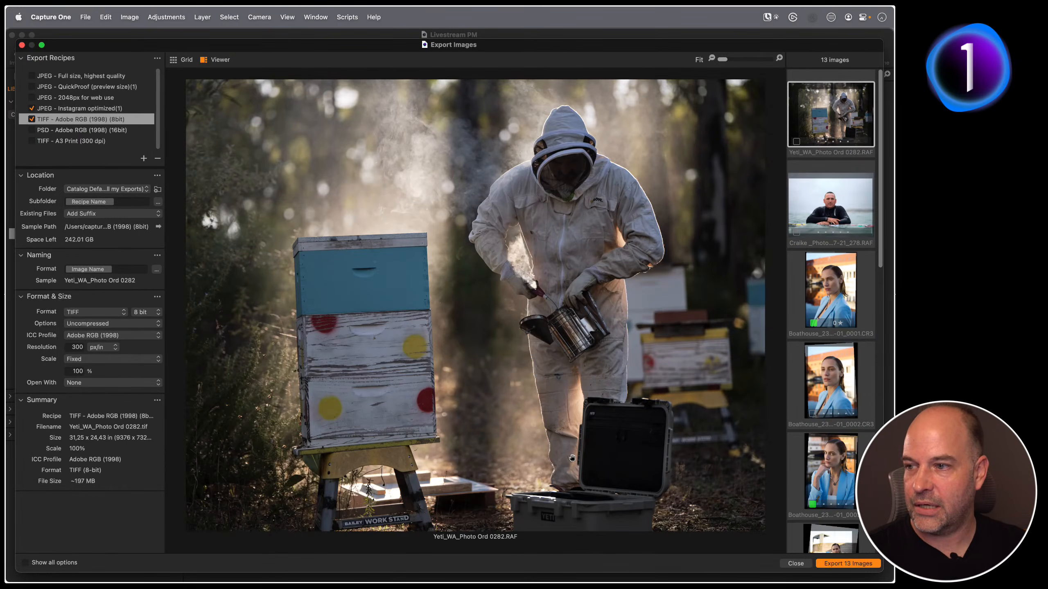
Step: Export the 13 images again and inspect the JPEG and TIFF recipe subfolders of All my Exports in Finder
{"action": "left_click", "coordinate": [847, 564]}
{"action": "left_click", "coordinate": [427, 293]}
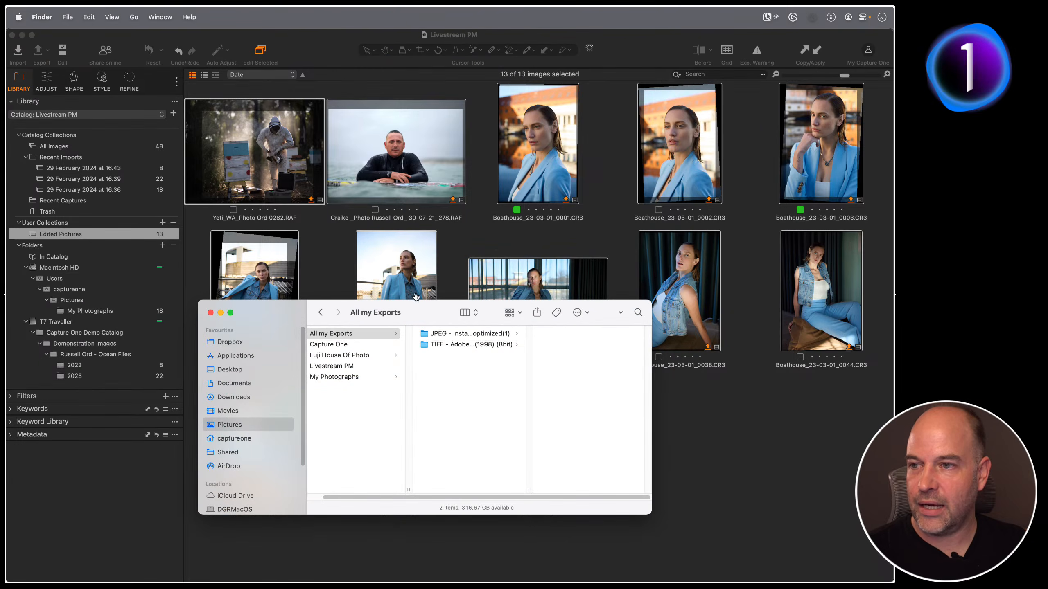
{"action": "left_click", "coordinate": [456, 335]}
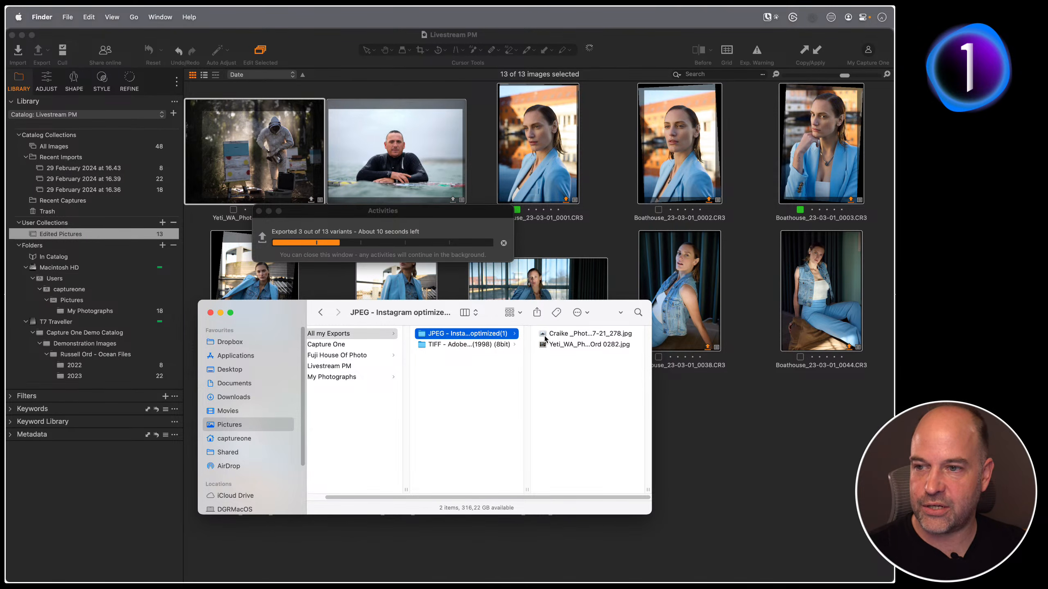
{"action": "left_click", "coordinate": [450, 344]}
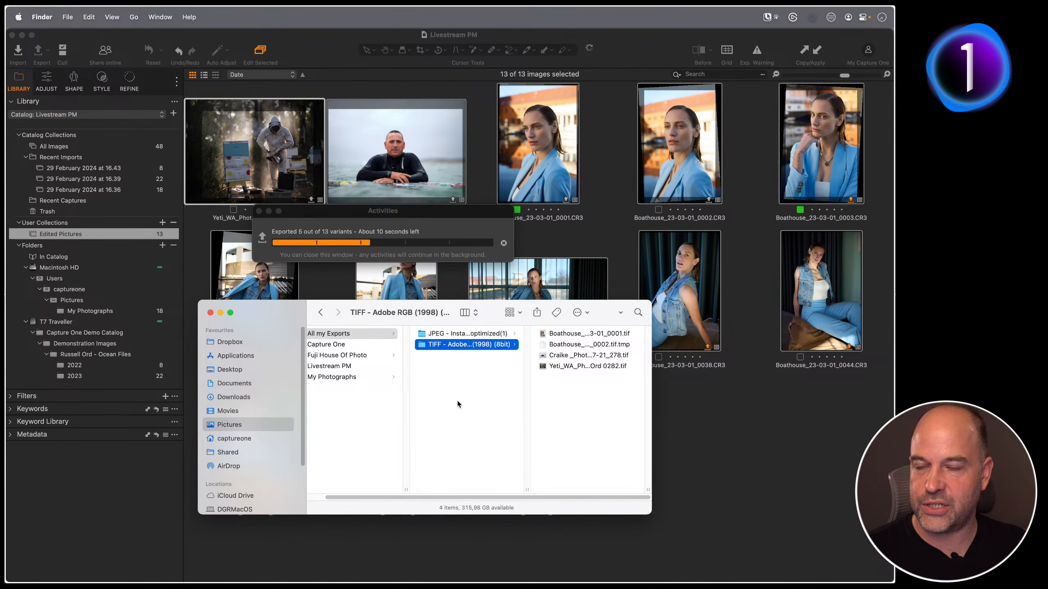
Step: Switch back to Capture One, reopen the export window for the 13 images and view the export folder choices
{"action": "key", "text": "cmd+Tab"}
{"action": "left_click", "coordinate": [39, 50]}
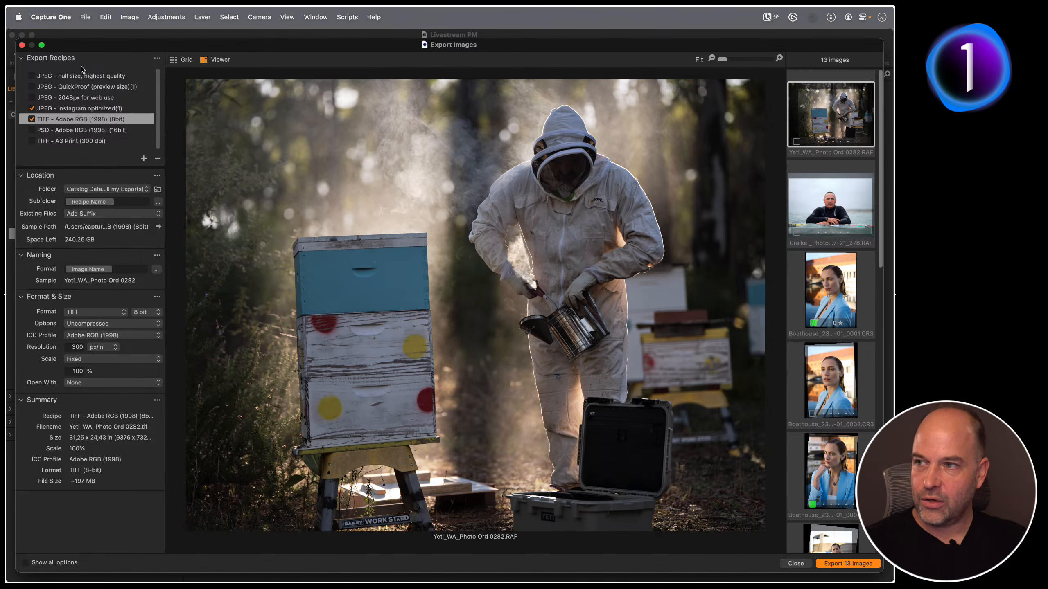
{"action": "left_click", "coordinate": [119, 190]}
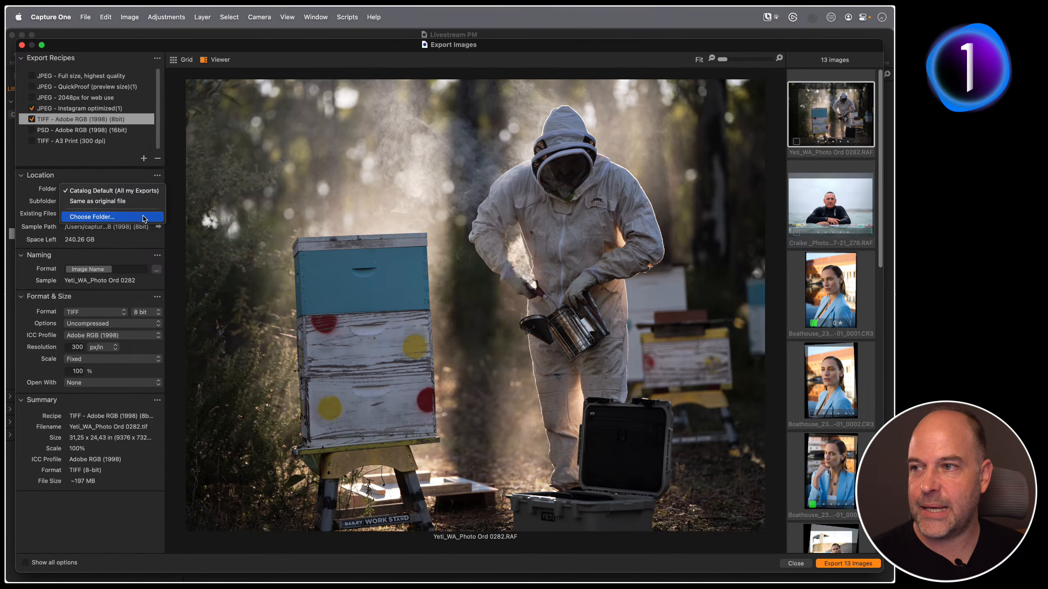
{"action": "left_click", "coordinate": [91, 167]}
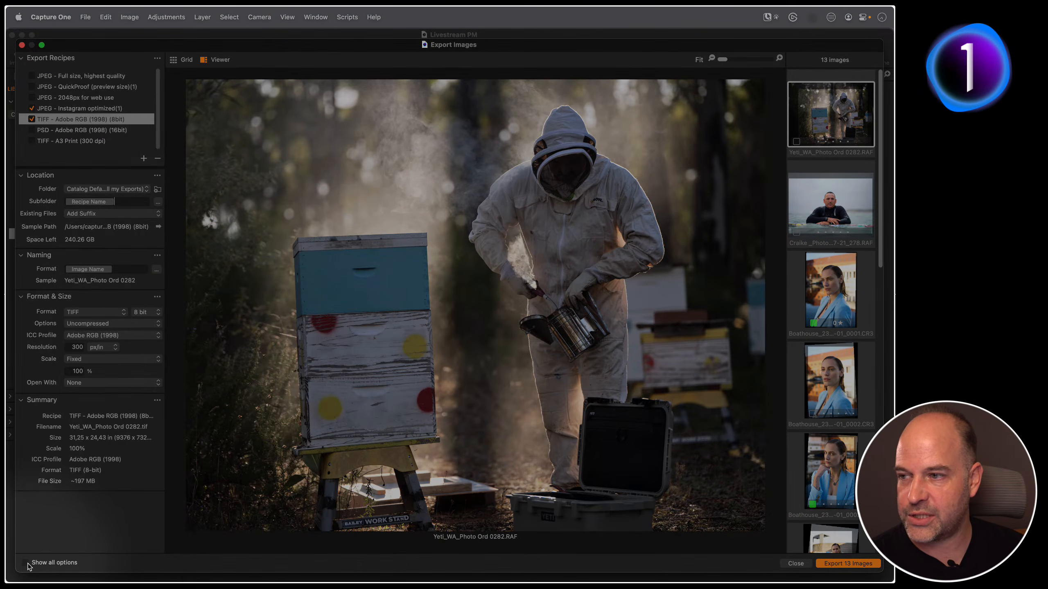
Step: Show all export options and review the adjustment, watermark and metadata settings of the TIFF - Adobe RGB (1998) (8bit) and JPEG - Instagram optimized(1) recipes
{"action": "left_click", "coordinate": [29, 565]}
{"action": "scroll", "coordinate": [164, 323], "scroll_direction": "down", "scroll_amount": 5}
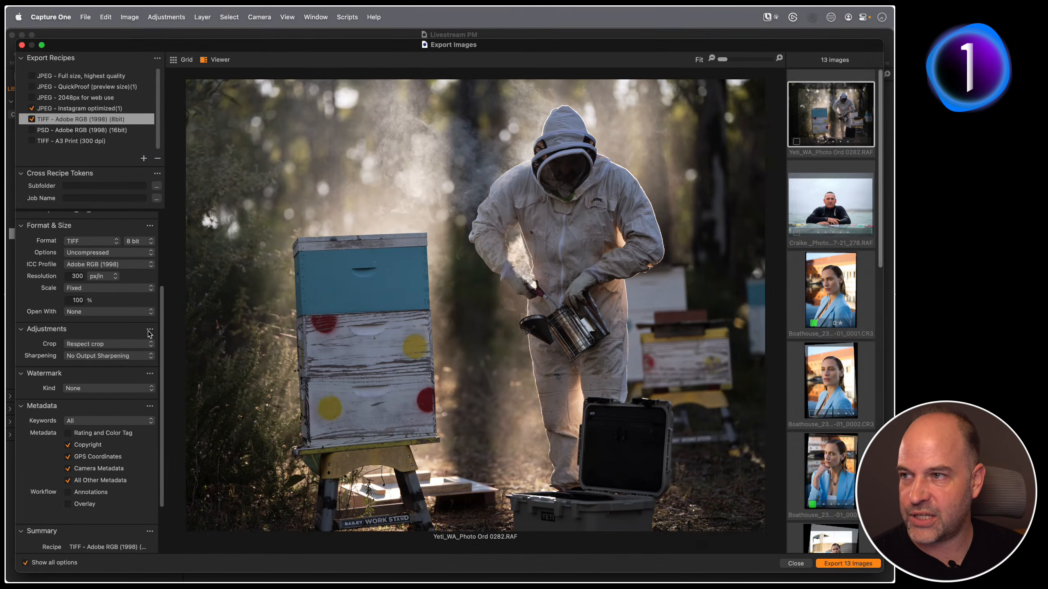
{"action": "left_click", "coordinate": [70, 109]}
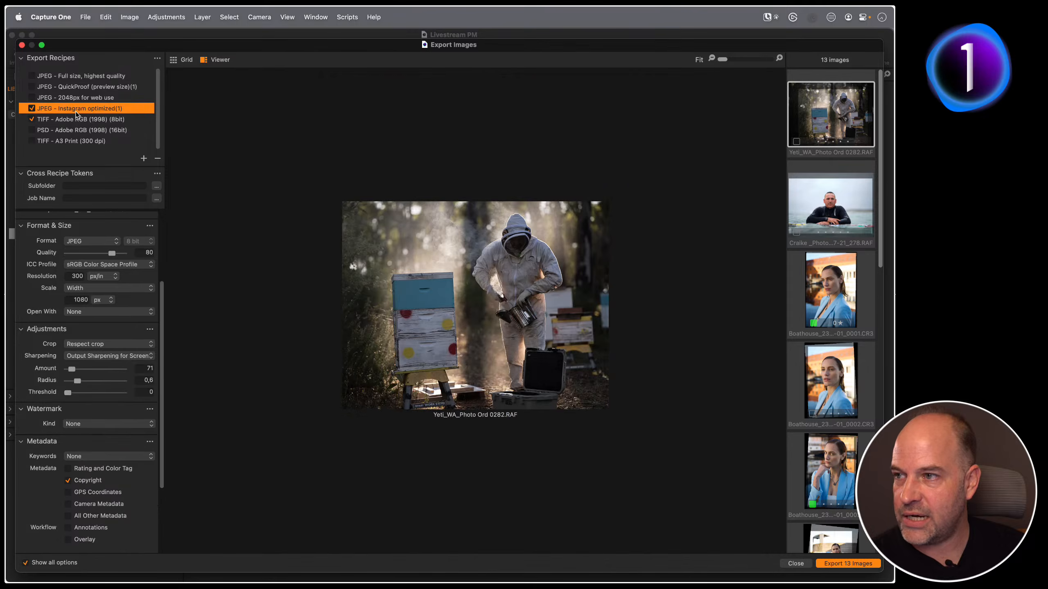
{"action": "scroll", "coordinate": [93, 359], "scroll_direction": "down", "scroll_amount": 2}
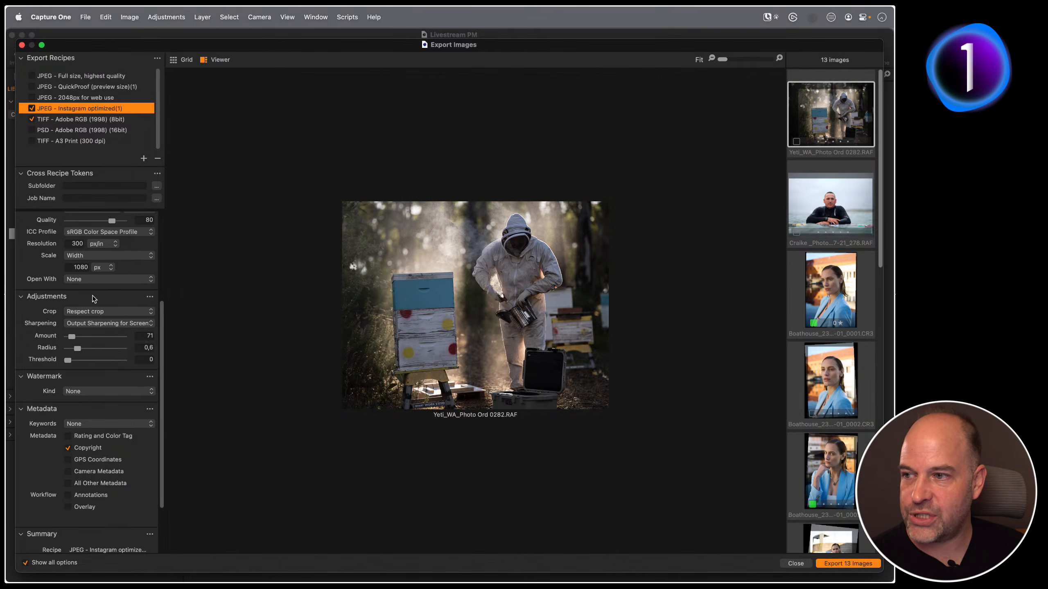
Step: View the output sharpening choices of the JPEG - Instagram optimized(1) recipe, keep Output Sharpening for Screen and close the export window
{"action": "left_click", "coordinate": [107, 325]}
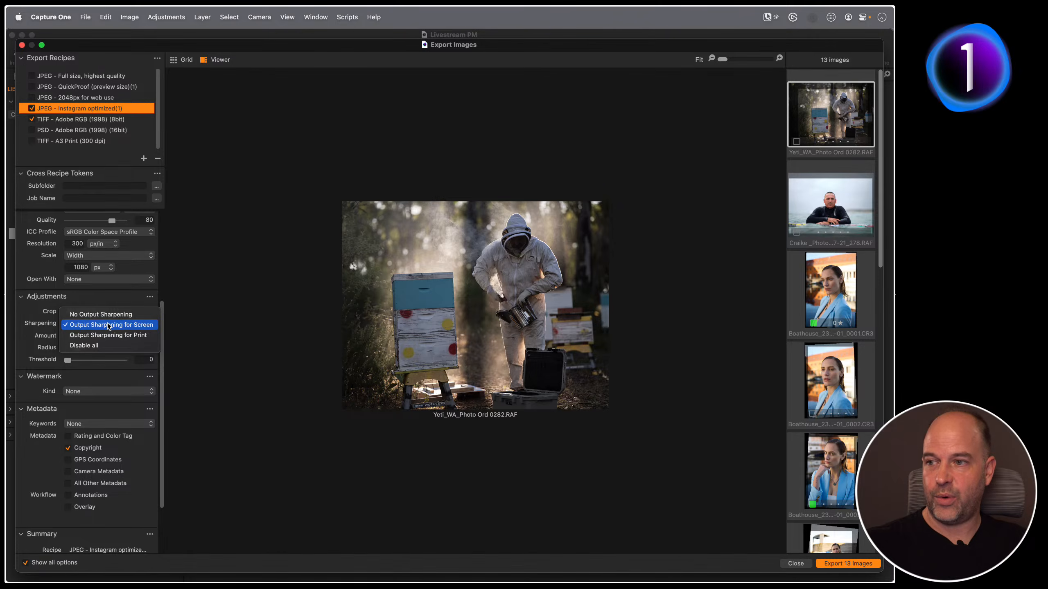
{"action": "left_click", "coordinate": [109, 326]}
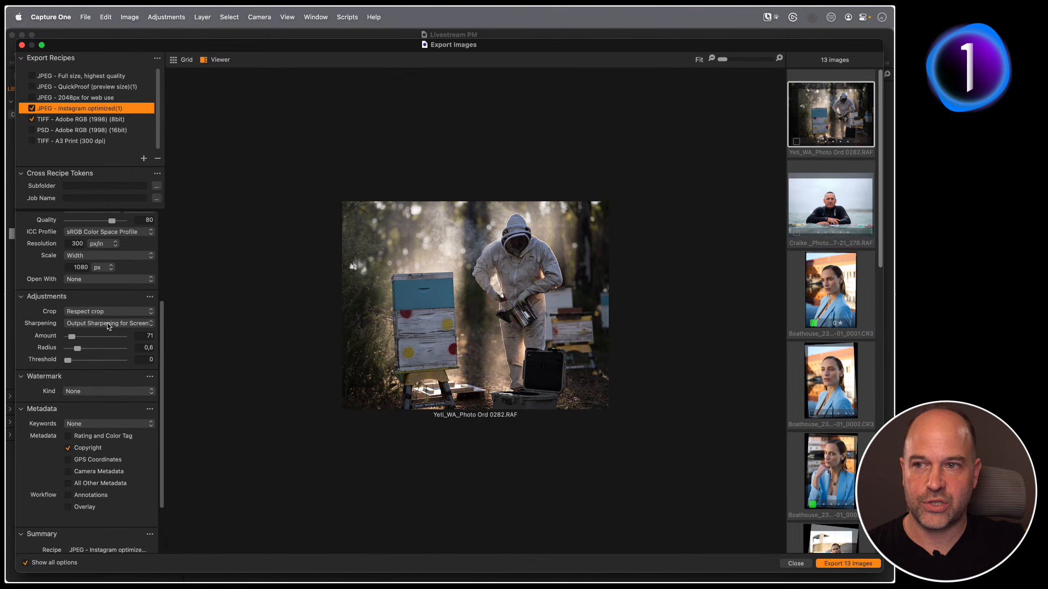
{"action": "left_click", "coordinate": [108, 323]}
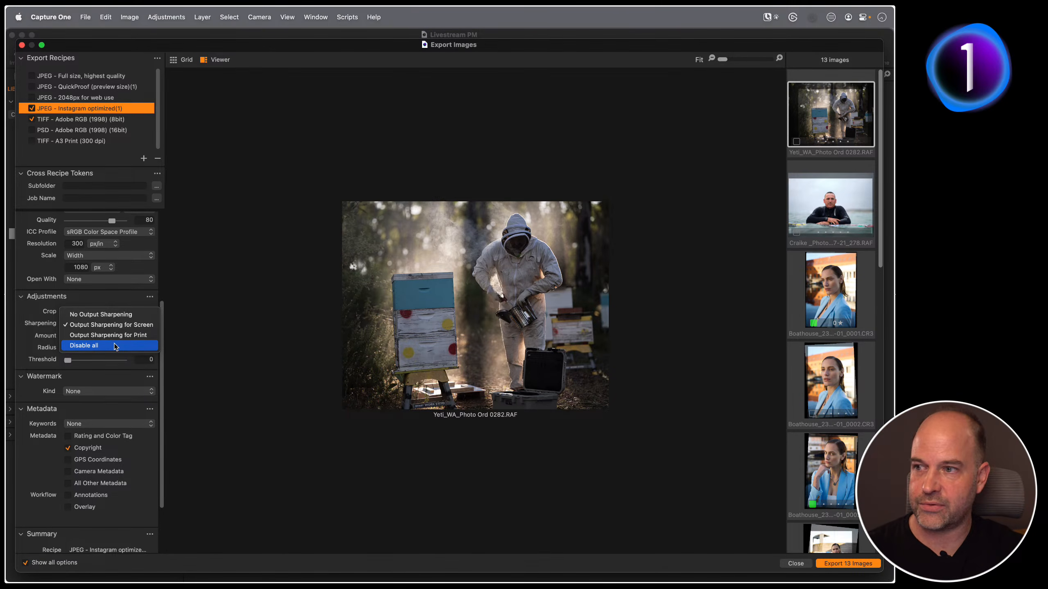
{"action": "left_click", "coordinate": [38, 316]}
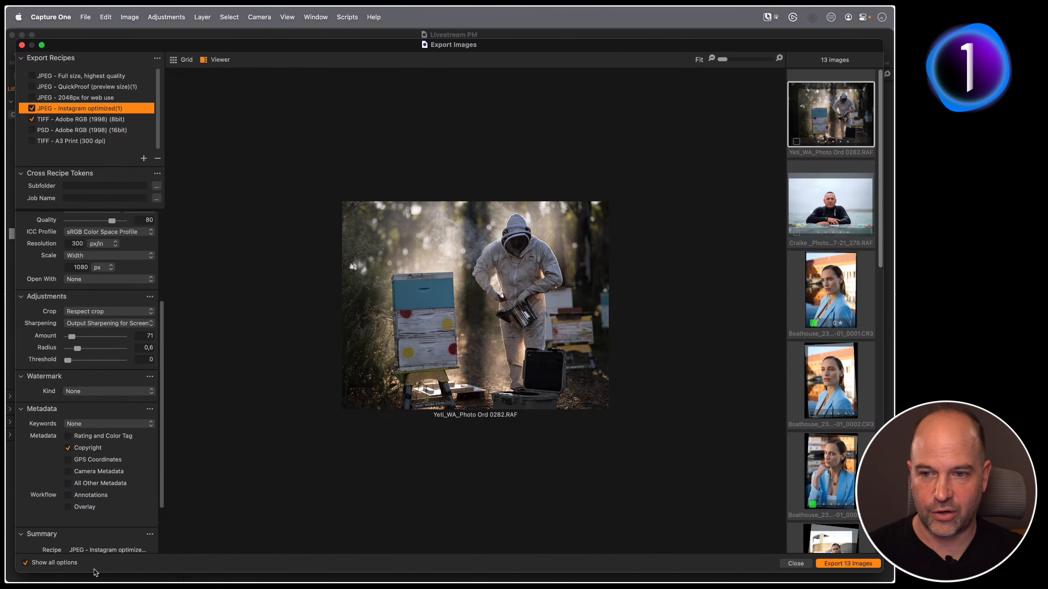
{"action": "left_click", "coordinate": [795, 566]}
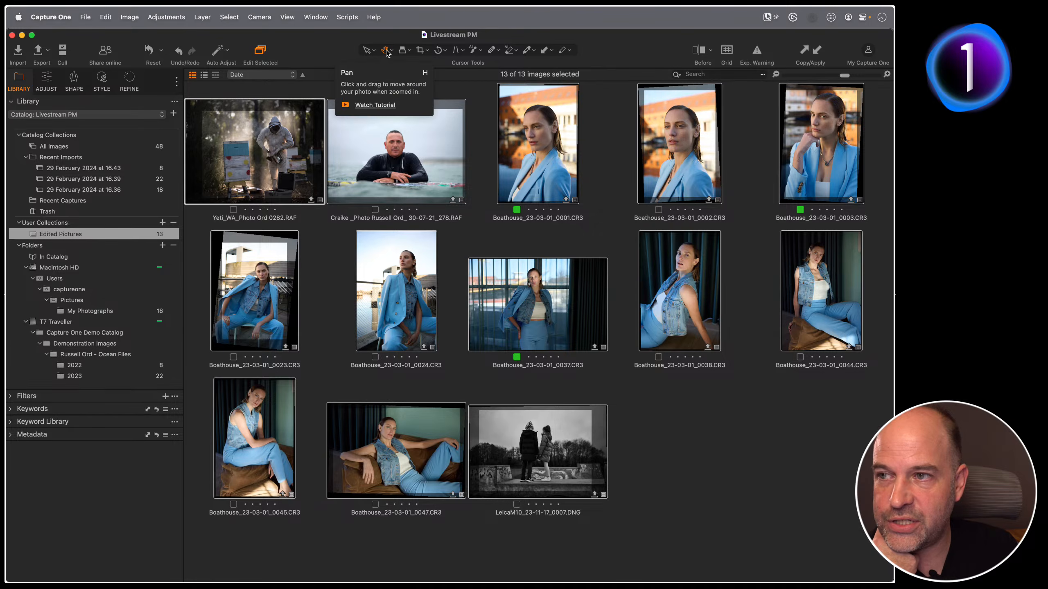
Step: Look through the adjustment tools' tutorial tip and the in-app walkthroughs offered by My Capture One, and close the walkthrough list
{"action": "left_click", "coordinate": [46, 79]}
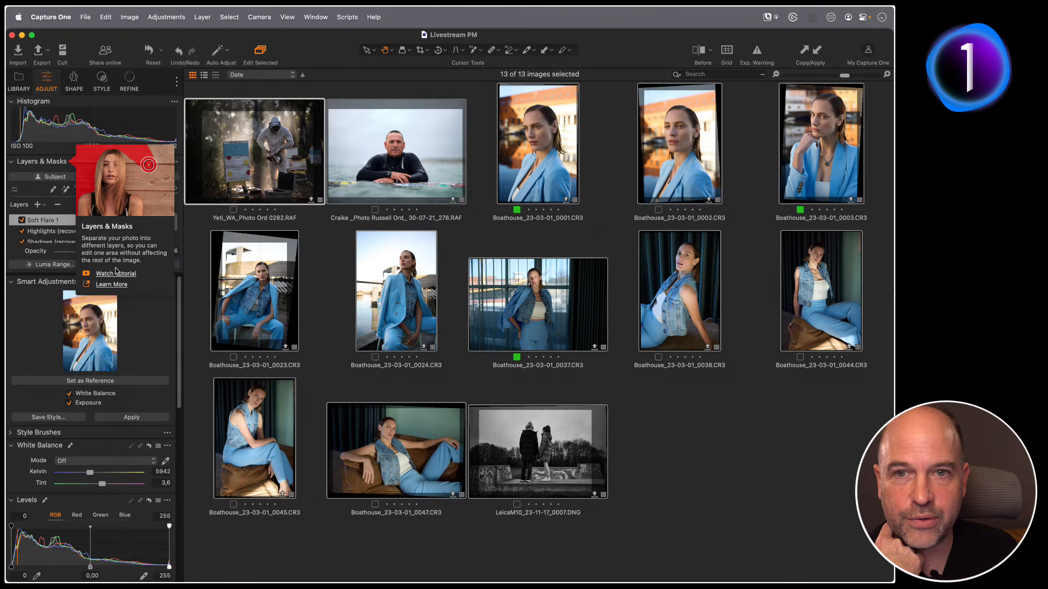
{"action": "left_click", "coordinate": [868, 51]}
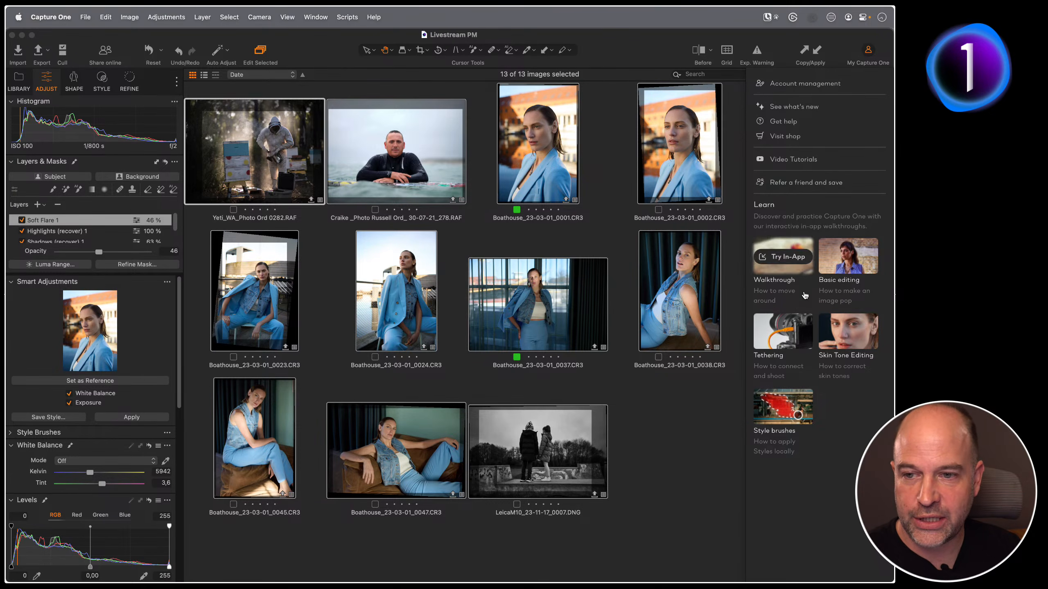
{"action": "mouse_move", "coordinate": [783, 408]}
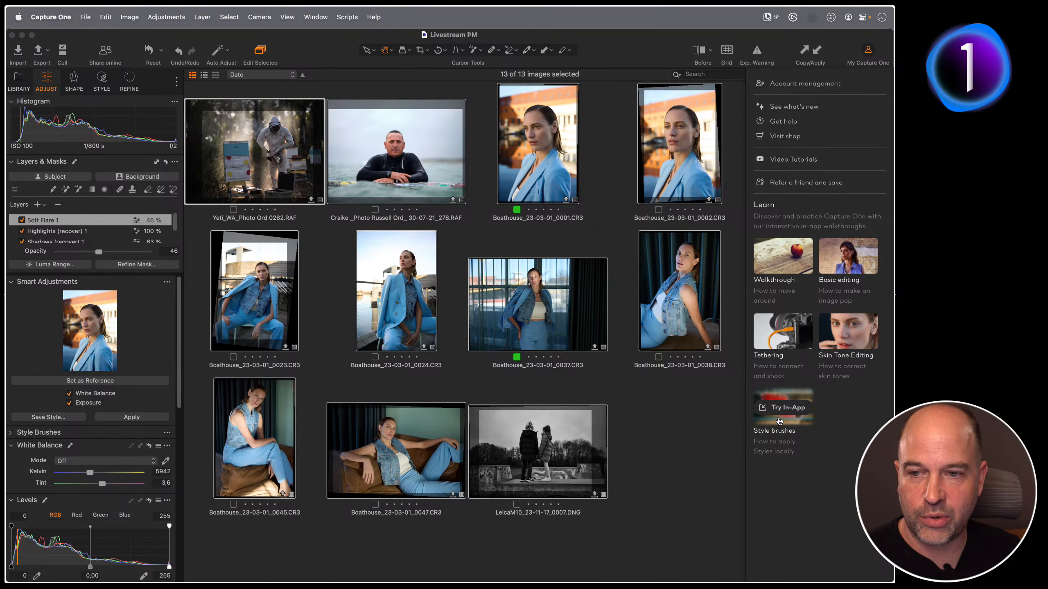
{"action": "mouse_move", "coordinate": [857, 332]}
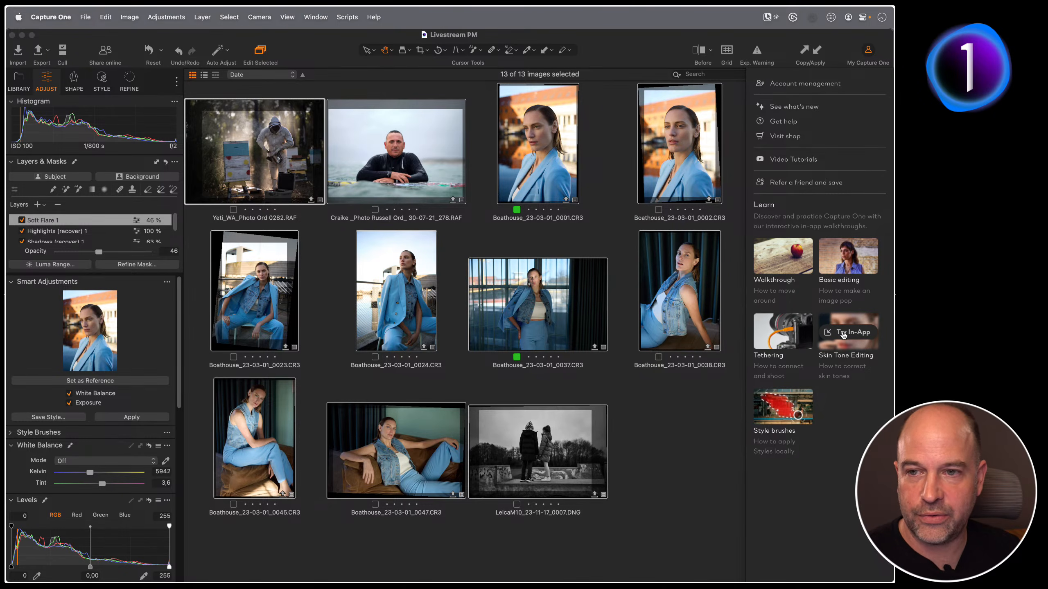
{"action": "mouse_move", "coordinate": [784, 264]}
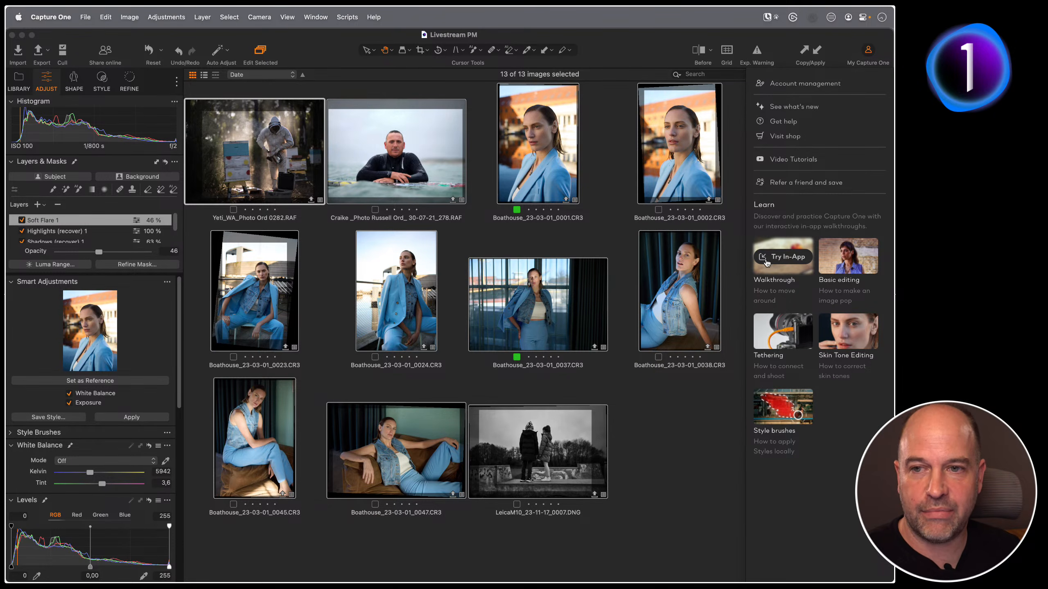
{"action": "mouse_move", "coordinate": [853, 261]}
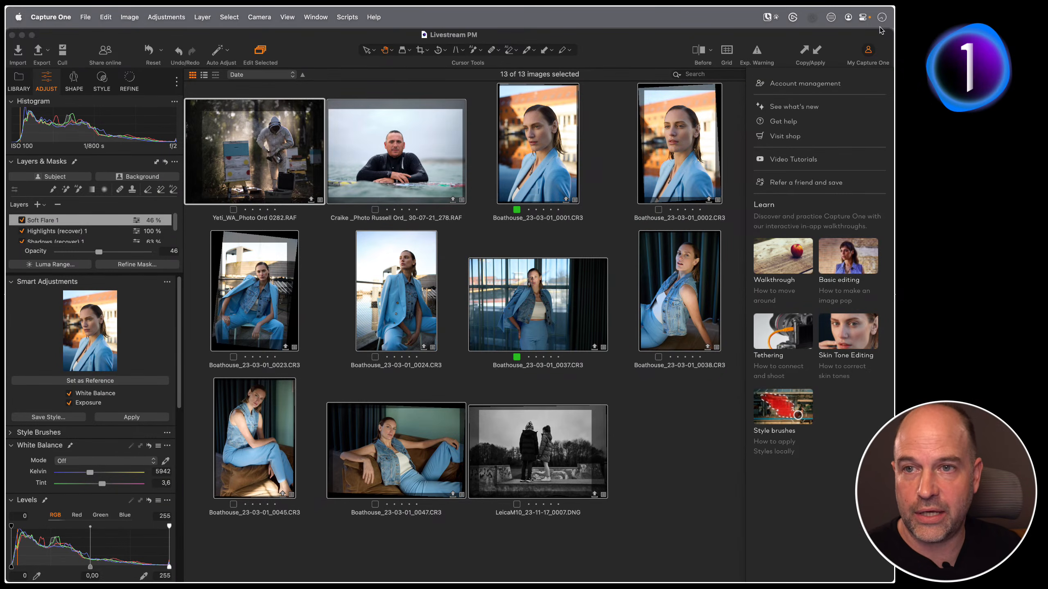
{"action": "left_click", "coordinate": [863, 55]}
{"action": "left_click", "coordinate": [861, 55]}
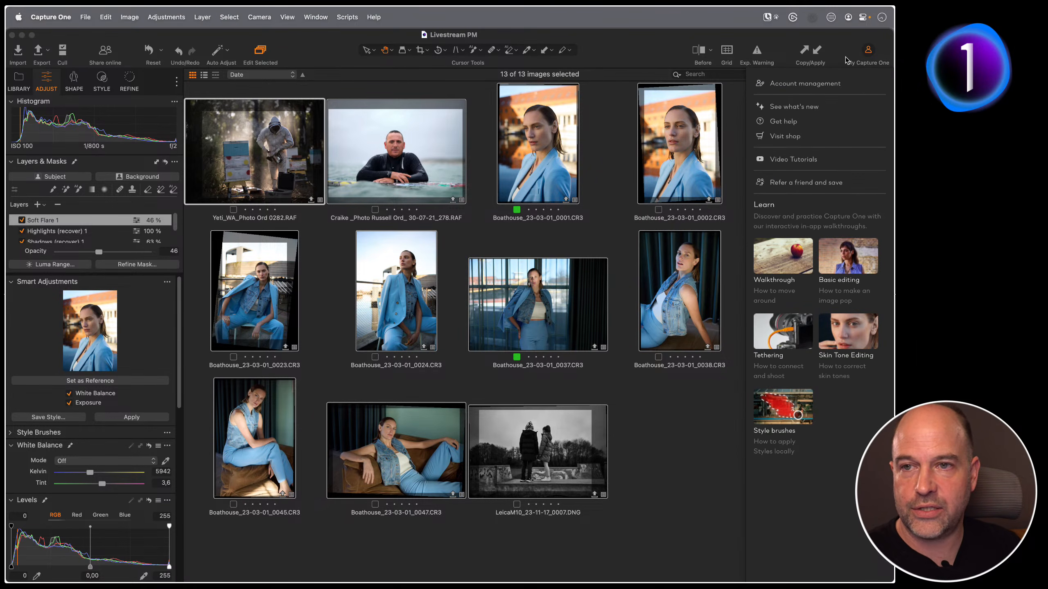
{"action": "left_click", "coordinate": [859, 54]}
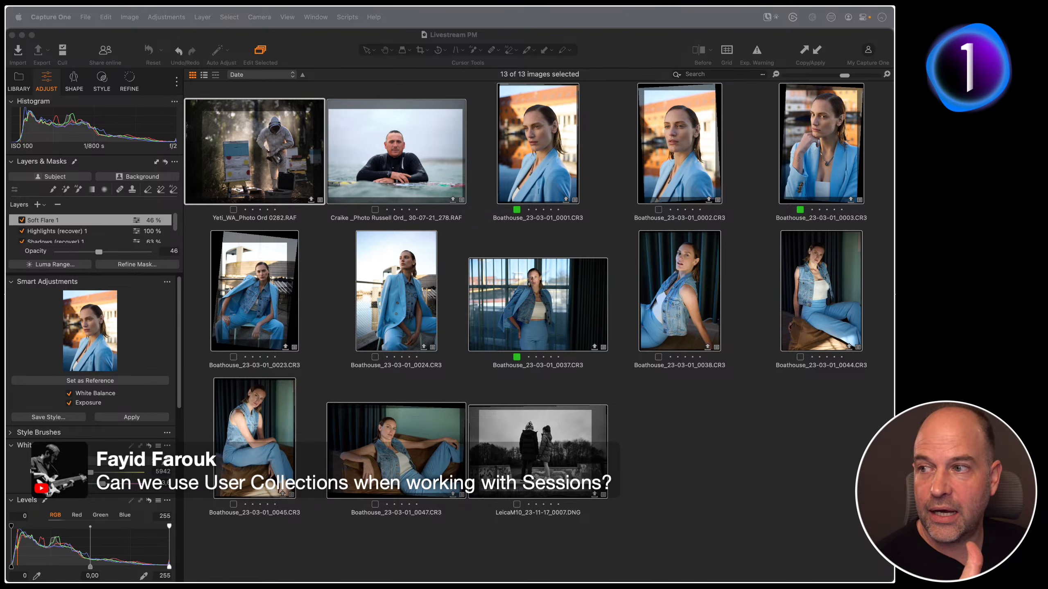
Step: Return to the library and view the collection types that can be added under User Collections
{"action": "left_click", "coordinate": [20, 84]}
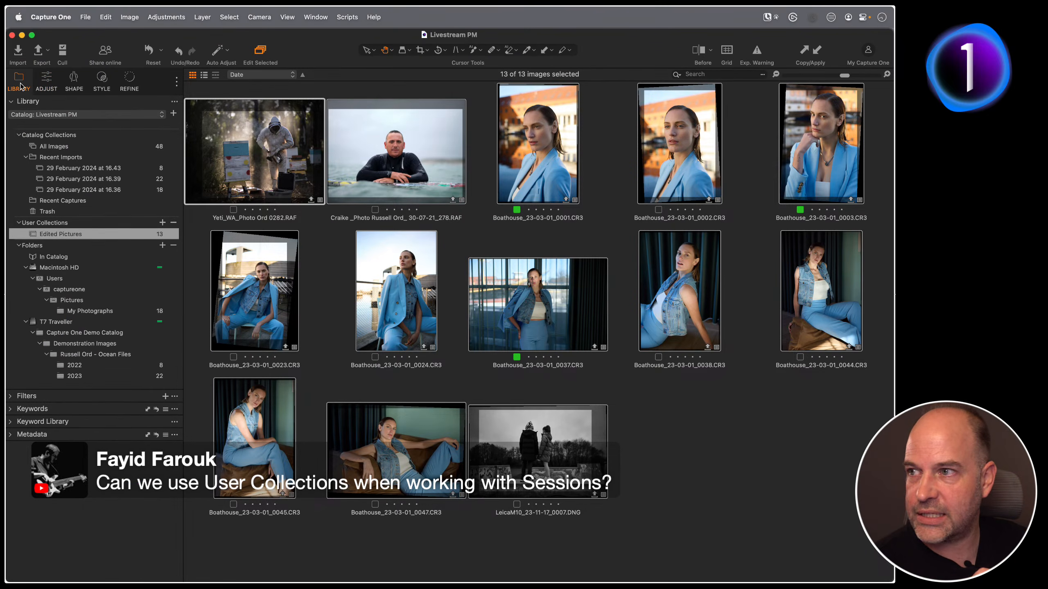
{"action": "left_click", "coordinate": [162, 222]}
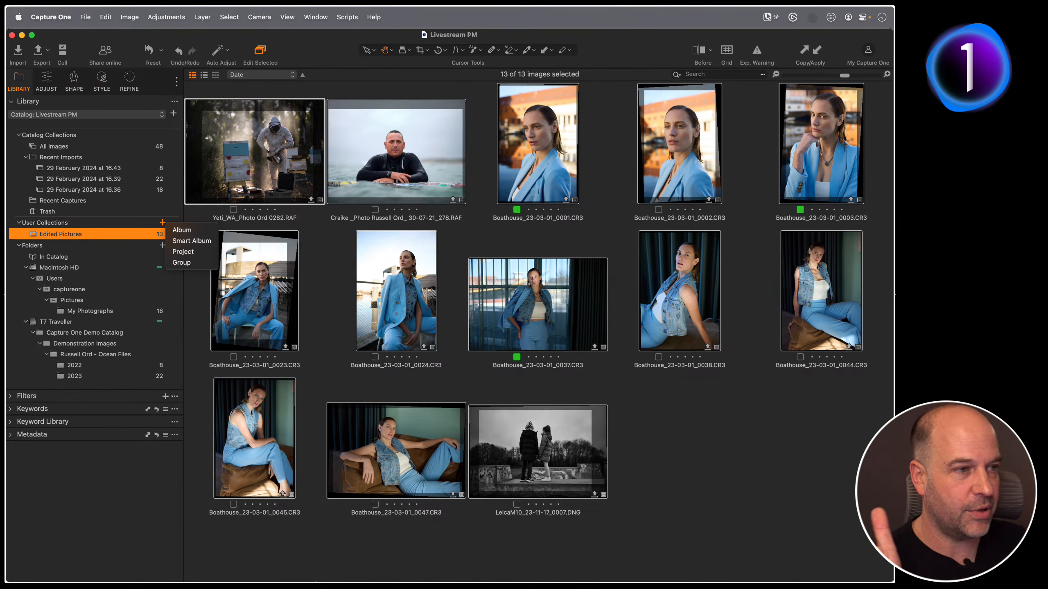
{"action": "left_click", "coordinate": [722, 424]}
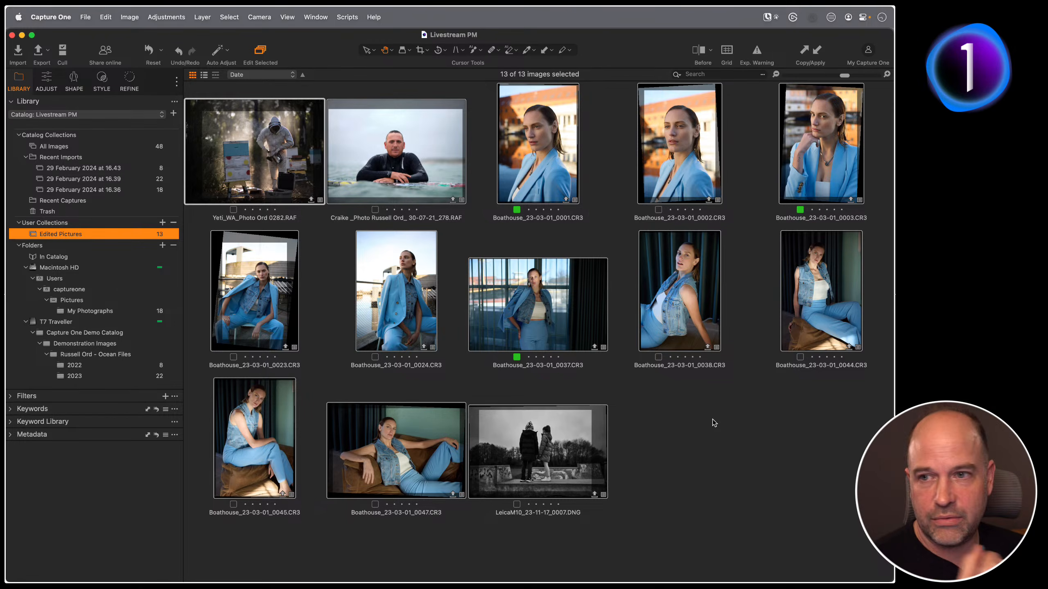
Step: Open the surfer portrait in the viewer and check its highlights by toggling the exposure warning on and off
{"action": "left_click", "coordinate": [802, 427]}
{"action": "double_click", "coordinate": [415, 140]}
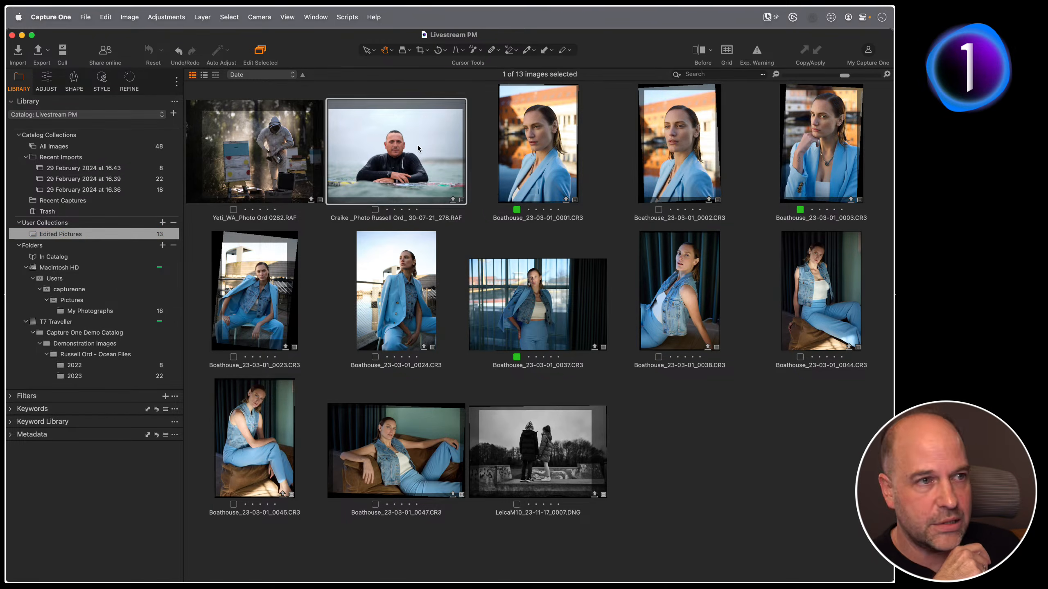
{"action": "left_click", "coordinate": [757, 53]}
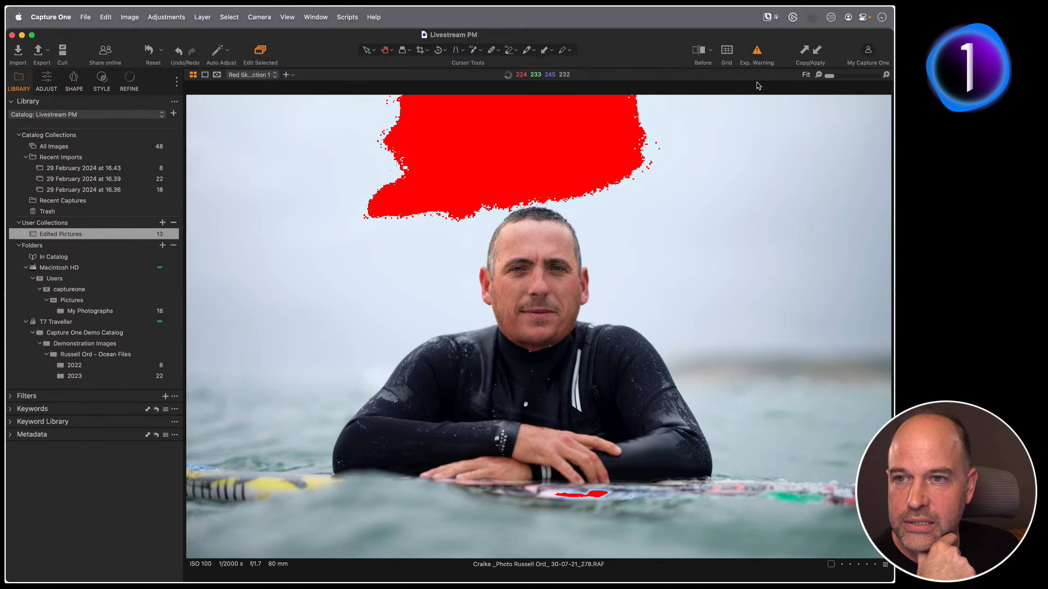
{"action": "left_click", "coordinate": [758, 58]}
{"action": "left_click", "coordinate": [760, 69]}
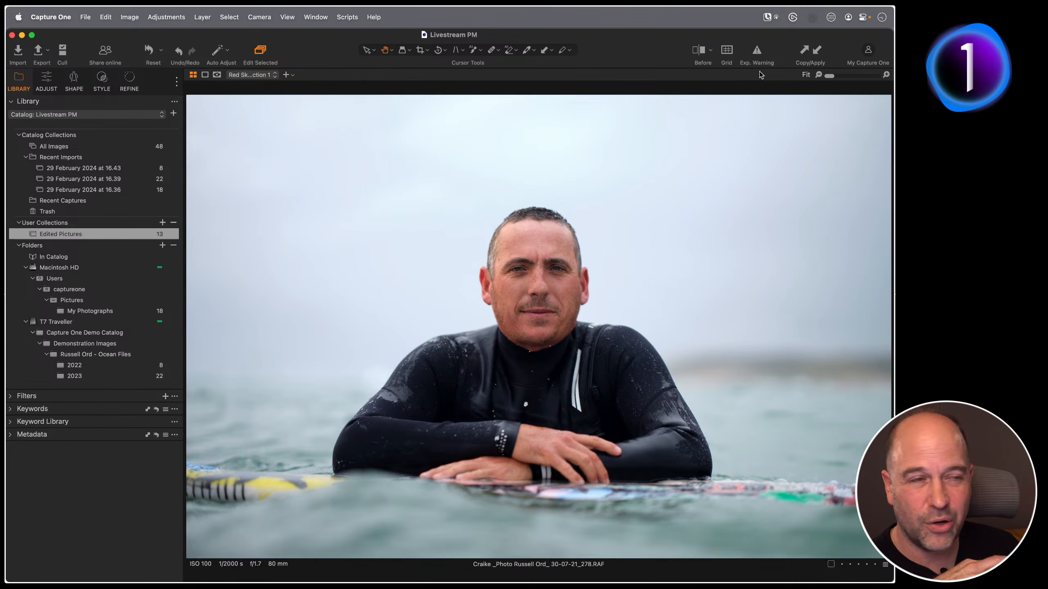
Step: Detach the Histogram tool, enlarge it and place it over the upper-left area of the surfer portrait
{"action": "left_click", "coordinate": [44, 83]}
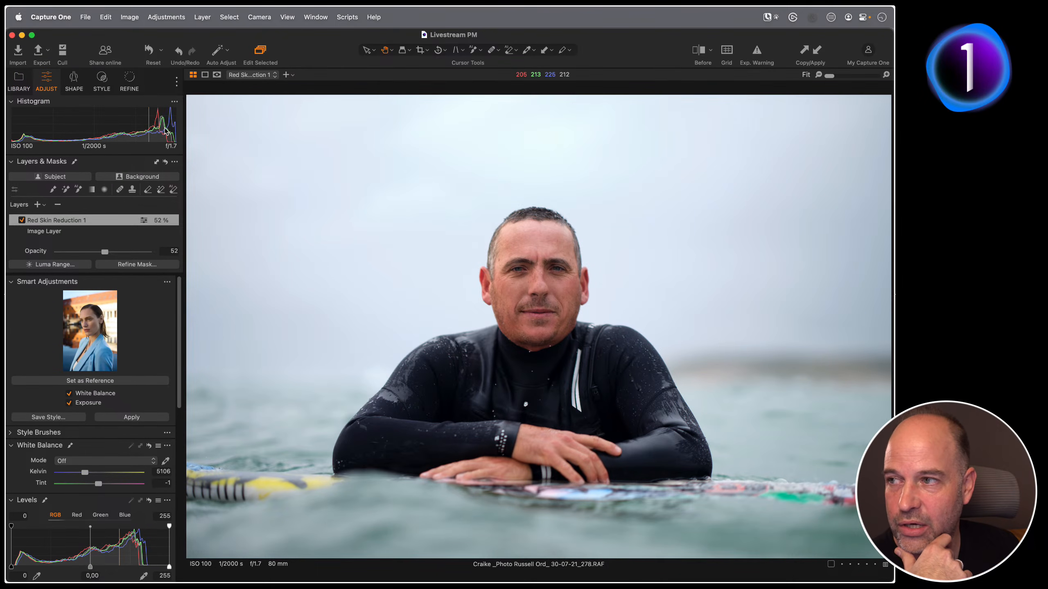
{"action": "left_click_drag", "start_coordinate": [144, 101], "coordinate": [417, 101]}
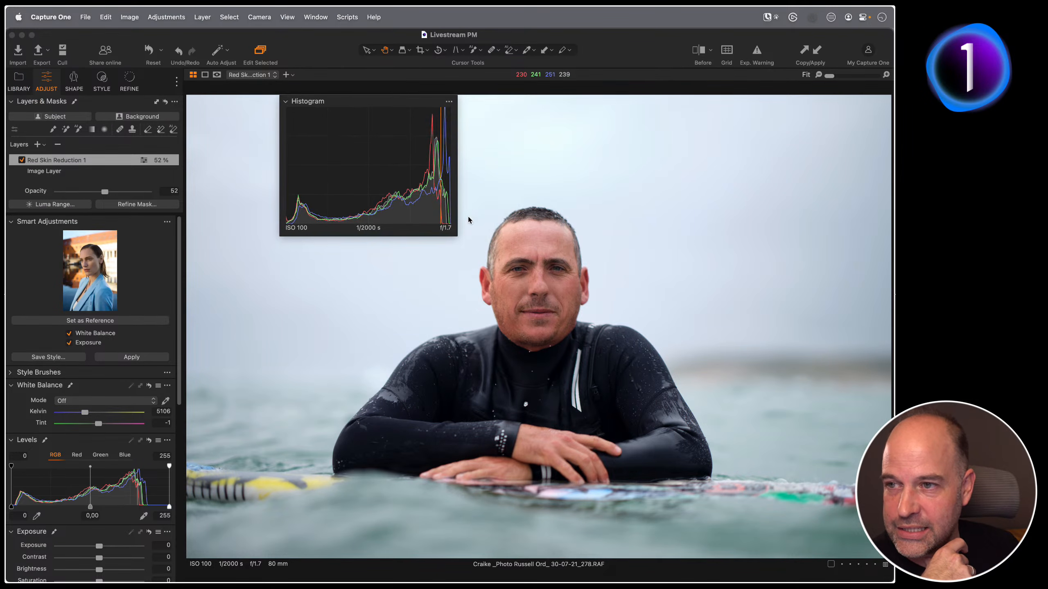
{"action": "left_click_drag", "start_coordinate": [452, 236], "coordinate": [523, 226]}
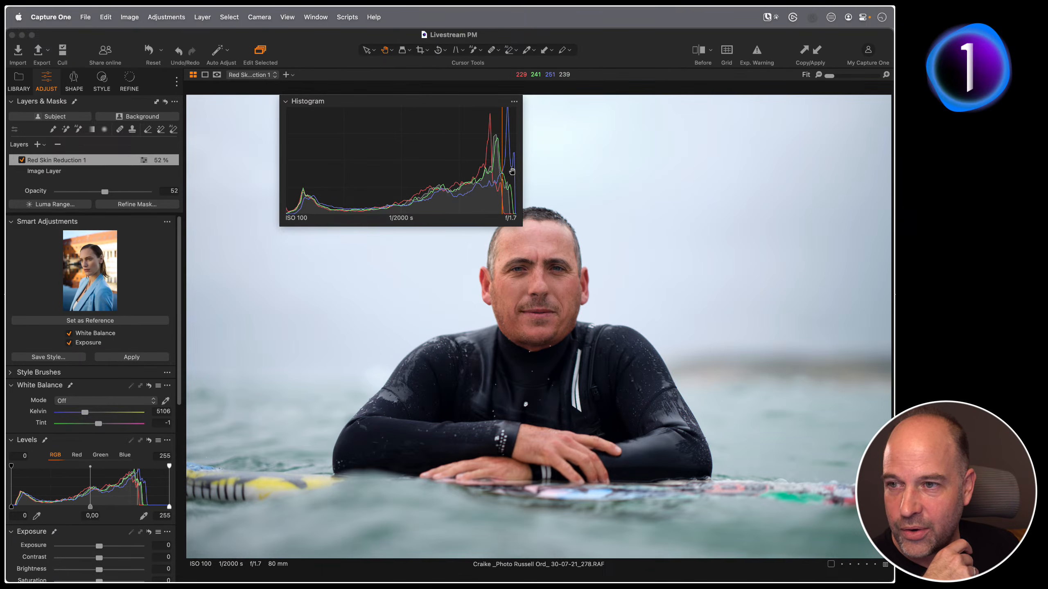
{"action": "left_click_drag", "start_coordinate": [492, 104], "coordinate": [406, 119]}
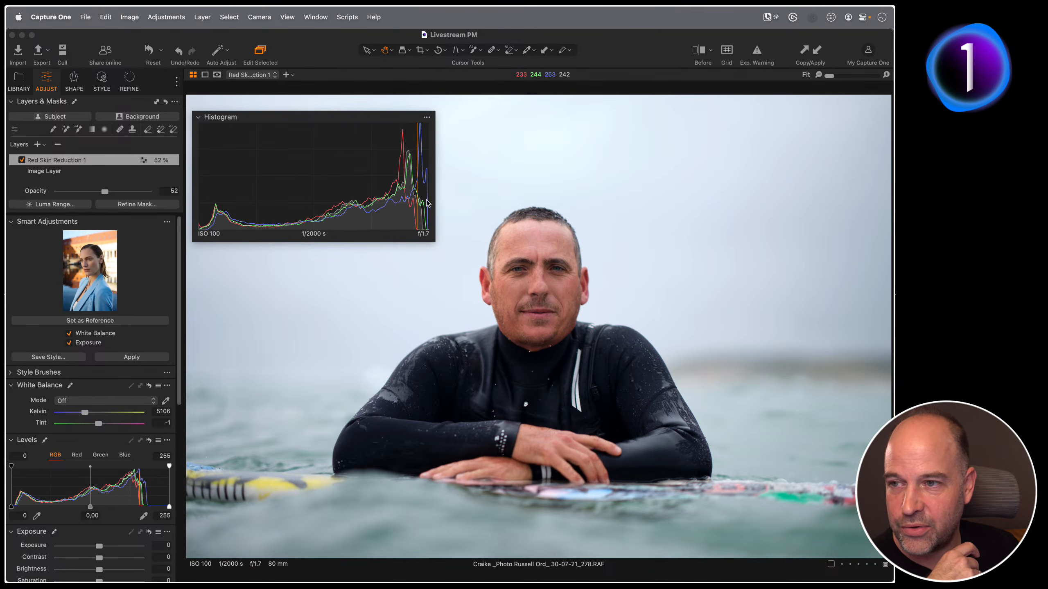
Step: Turn on the exposure warning and set the High Dynamic Range Highlight to -40 on the Red Skin Reduction 1 layer
{"action": "left_click", "coordinate": [756, 50]}
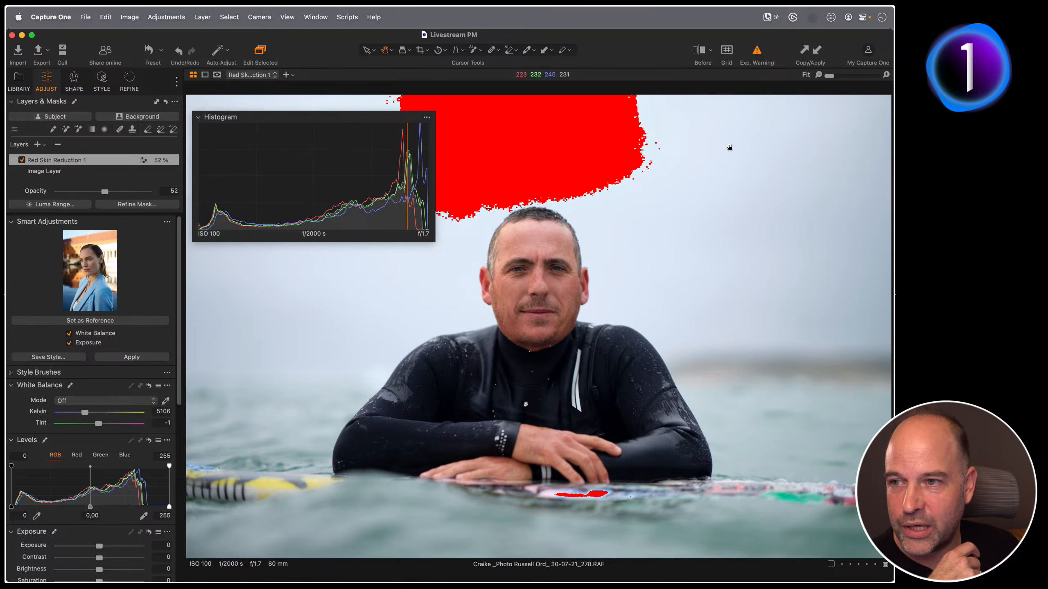
{"action": "left_click", "coordinate": [756, 53]}
{"action": "left_click", "coordinate": [756, 53]}
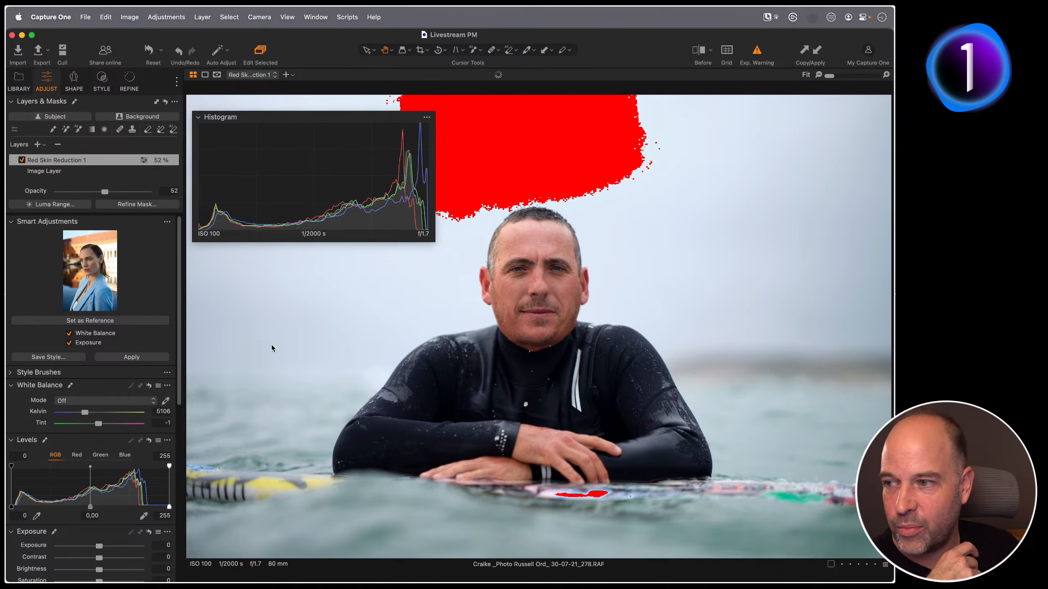
{"action": "scroll", "coordinate": [124, 413], "scroll_direction": "down", "scroll_amount": 5}
{"action": "left_click_drag", "start_coordinate": [99, 524], "coordinate": [83, 525]}
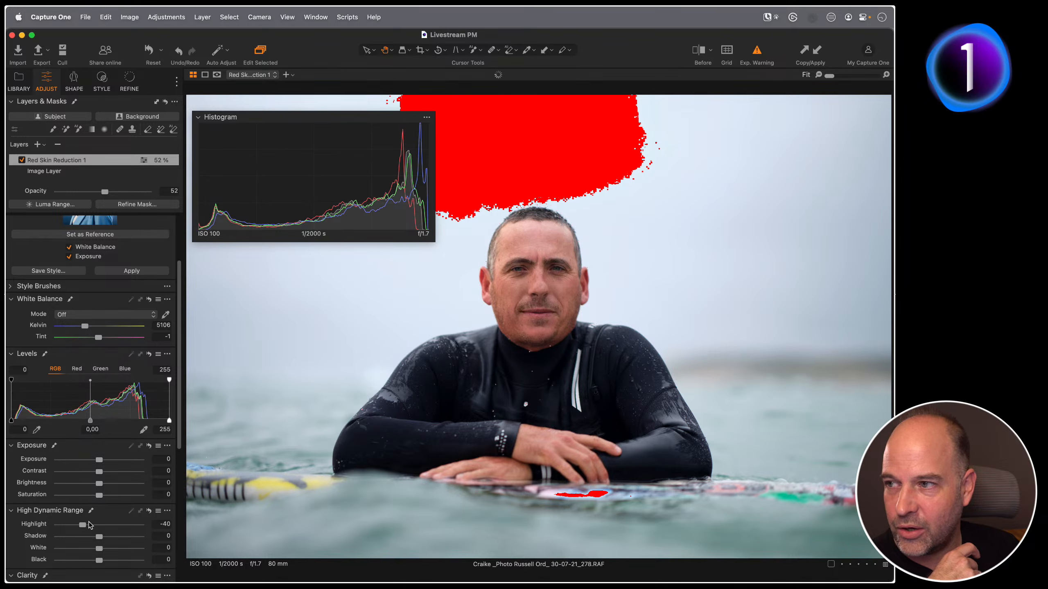
Step: Set the High Dynamic Range Highlight to -18 on the Image Layer and dock the Histogram back above Layers & Masks
{"action": "left_click", "coordinate": [62, 174]}
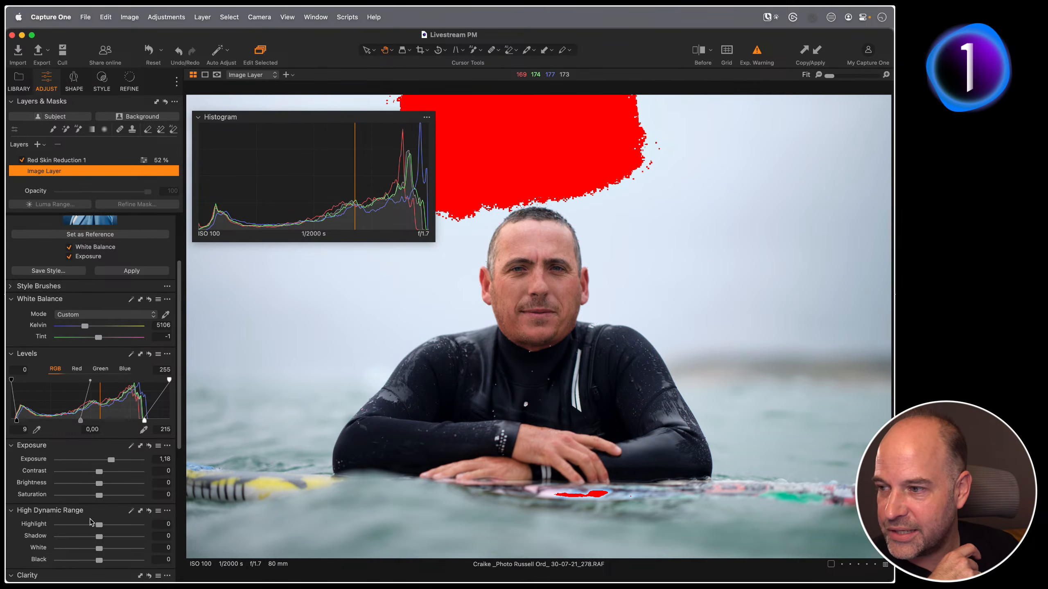
{"action": "left_click_drag", "start_coordinate": [89, 525], "coordinate": [91, 526]}
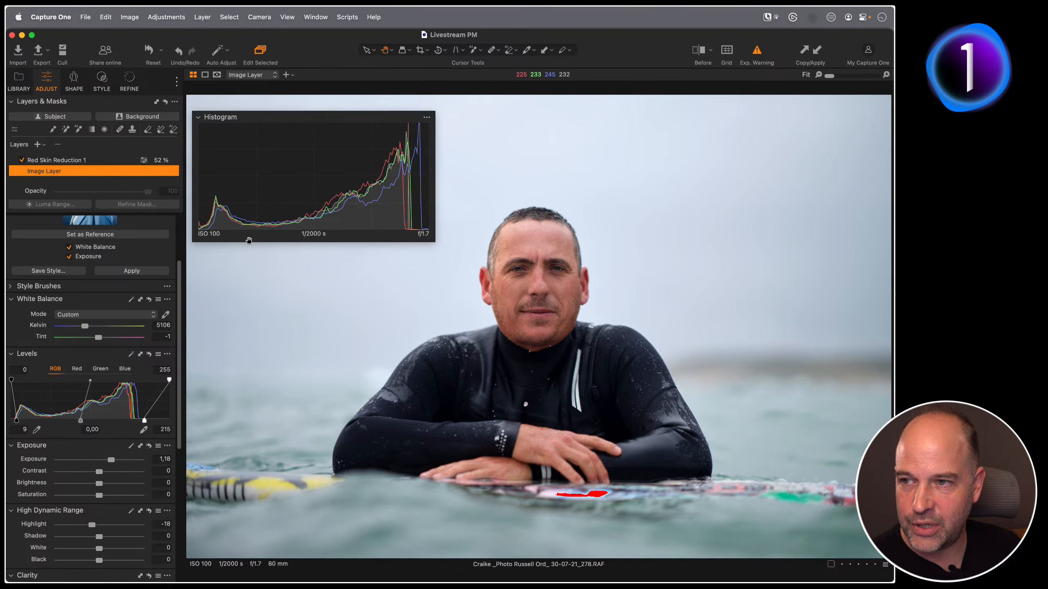
{"action": "left_click_drag", "start_coordinate": [286, 122], "coordinate": [104, 108]}
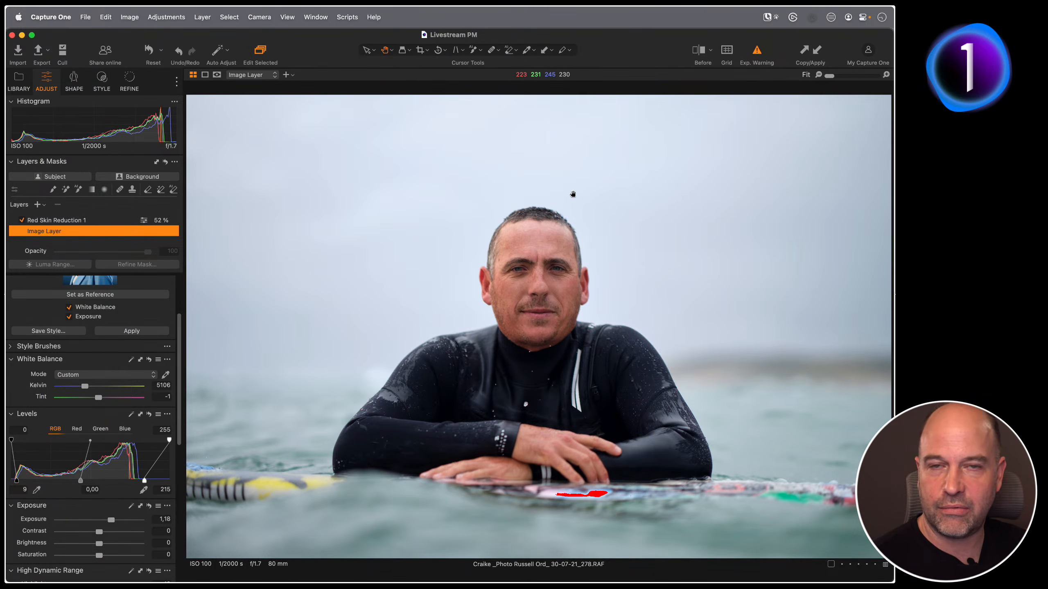
Step: Turn off the exposure warning and activate the White Balance picker
{"action": "left_click", "coordinate": [763, 66]}
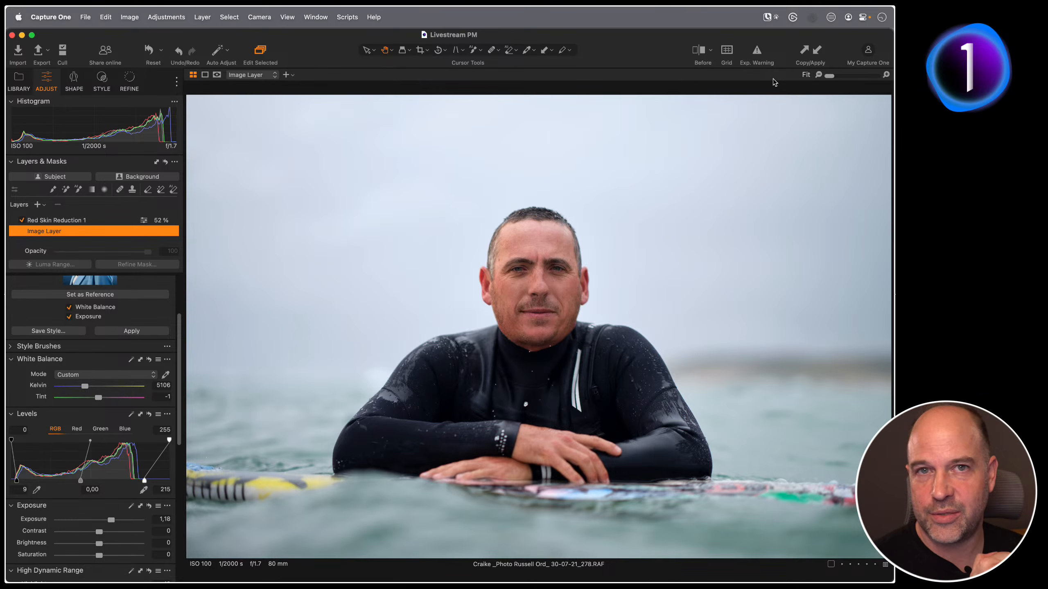
{"action": "scroll", "coordinate": [95, 344], "scroll_direction": "up", "scroll_amount": 3}
{"action": "scroll", "coordinate": [96, 344], "scroll_direction": "down", "scroll_amount": 6}
{"action": "left_click", "coordinate": [165, 311]}
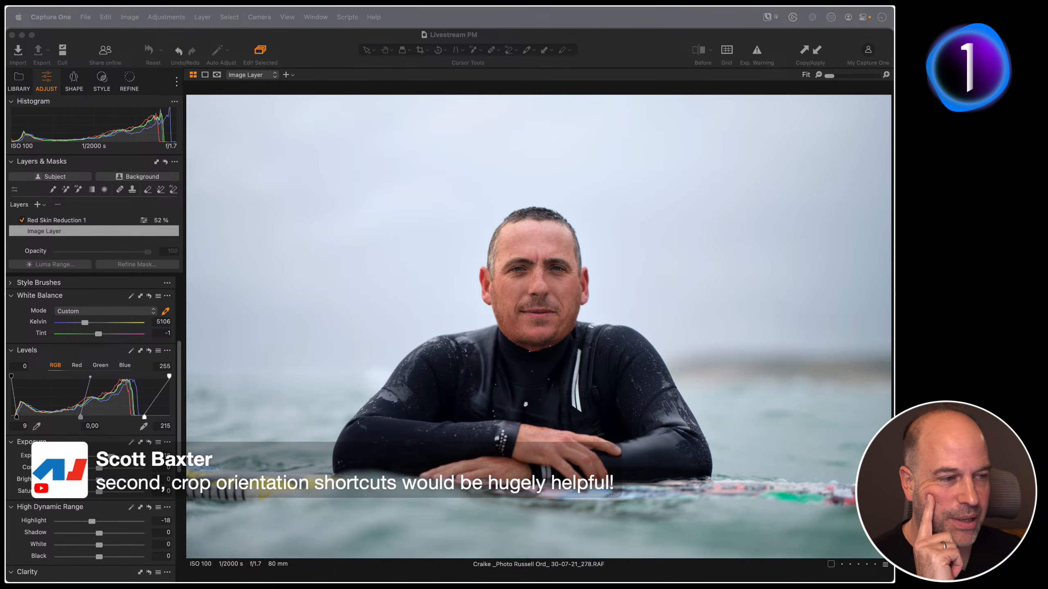
Step: Start a crop on the surfer portrait, constrain its ratio to 4x5 and redraw it in landscape orientation
{"action": "left_click", "coordinate": [421, 50]}
{"action": "left_click_drag", "start_coordinate": [222, 129], "coordinate": [259, 159]}
{"action": "key", "text": "h"}
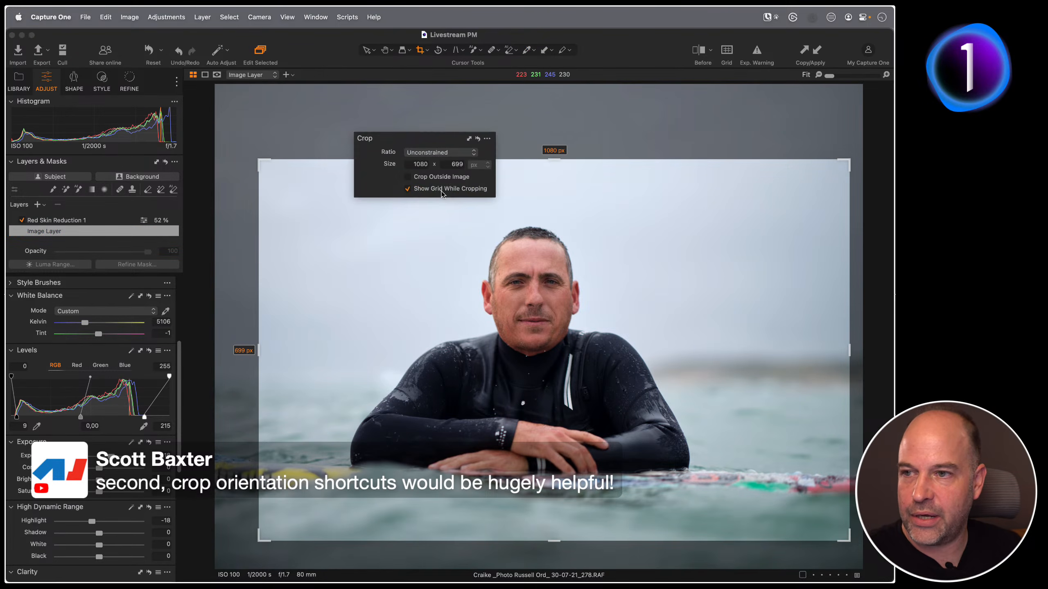
{"action": "left_click", "coordinate": [441, 152]}
{"action": "left_click", "coordinate": [427, 243]}
{"action": "left_click_drag", "start_coordinate": [289, 139], "coordinate": [339, 129]}
{"action": "left_click_drag", "start_coordinate": [482, 199], "coordinate": [446, 173]}
{"action": "right_click", "coordinate": [441, 171]}
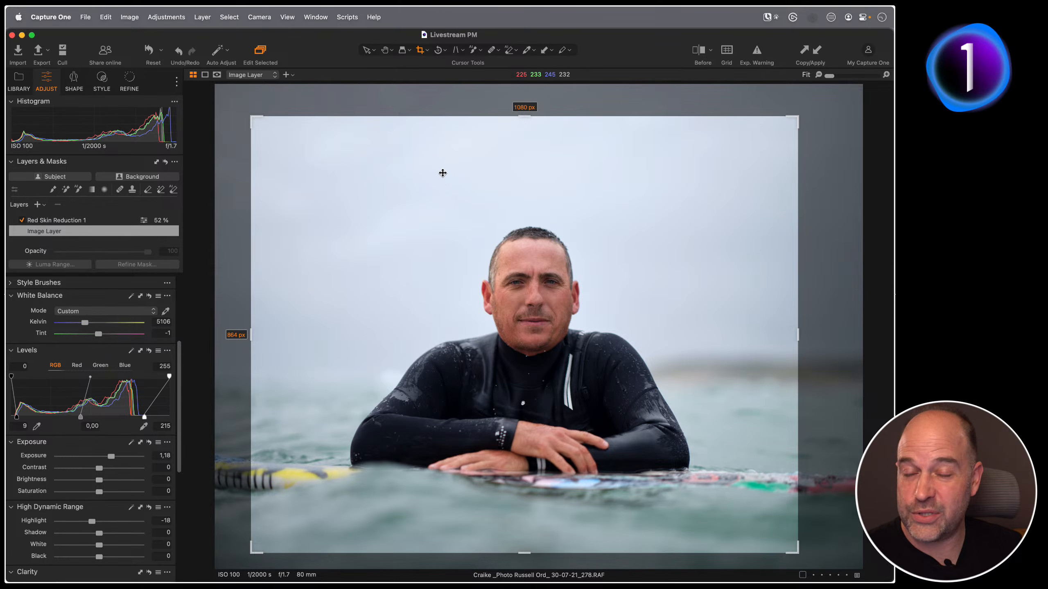
Step: Examine the custom shortcuts in the DGR Default set for one assigned to a crop aspect ratio
{"action": "left_click", "coordinate": [105, 17]}
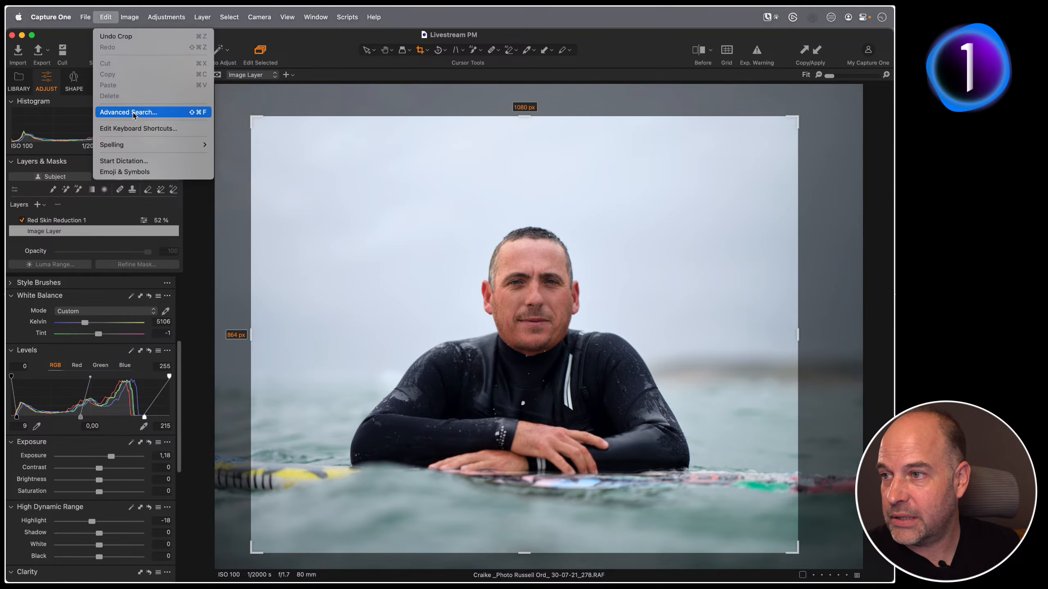
{"action": "left_click", "coordinate": [133, 129]}
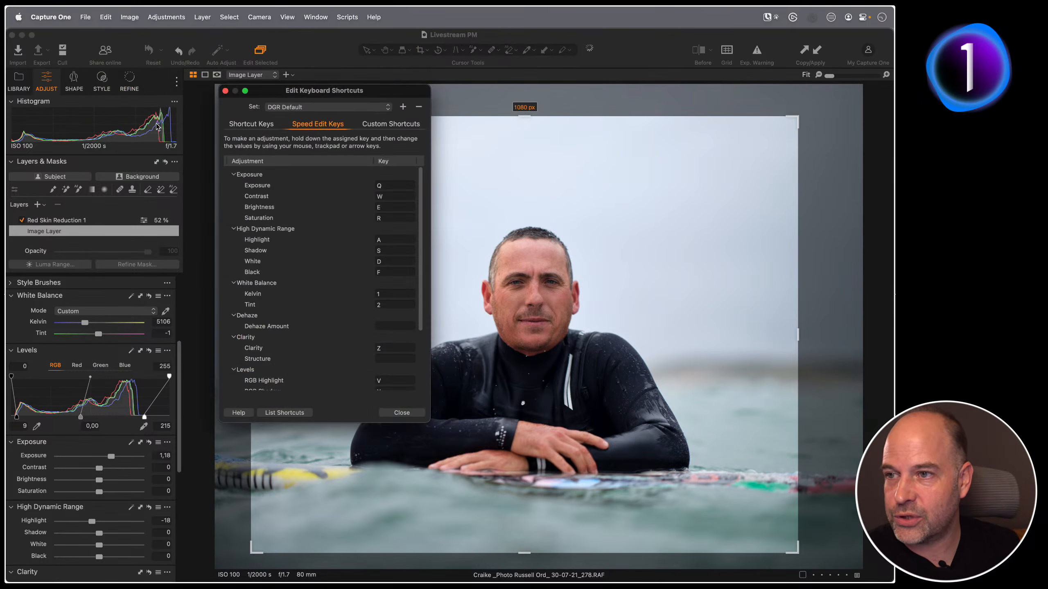
{"action": "left_click_drag", "start_coordinate": [315, 91], "coordinate": [350, 131]}
{"action": "left_click", "coordinate": [427, 163]}
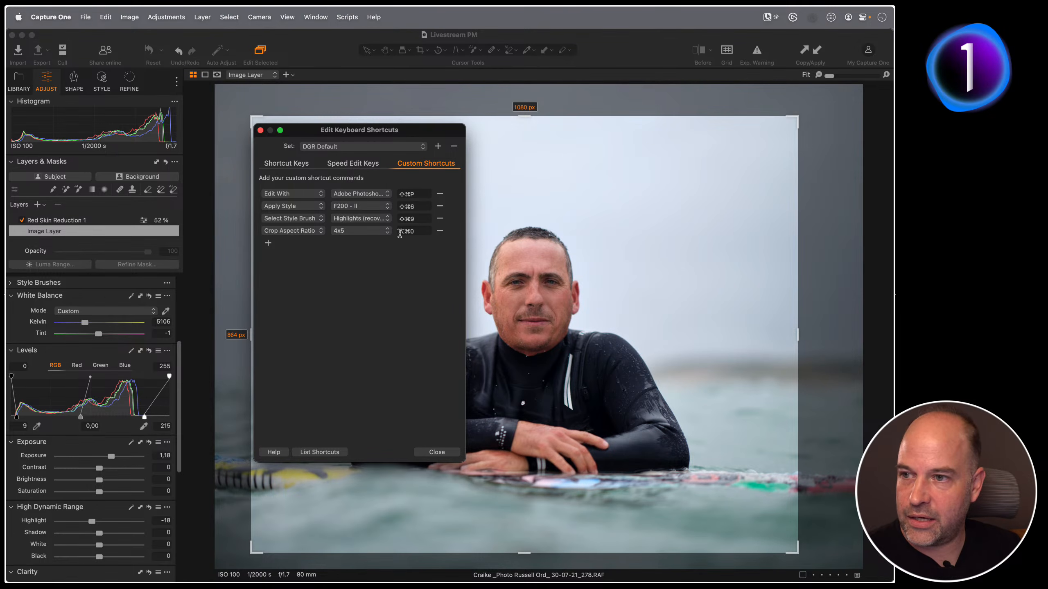
{"action": "left_click", "coordinate": [260, 131]}
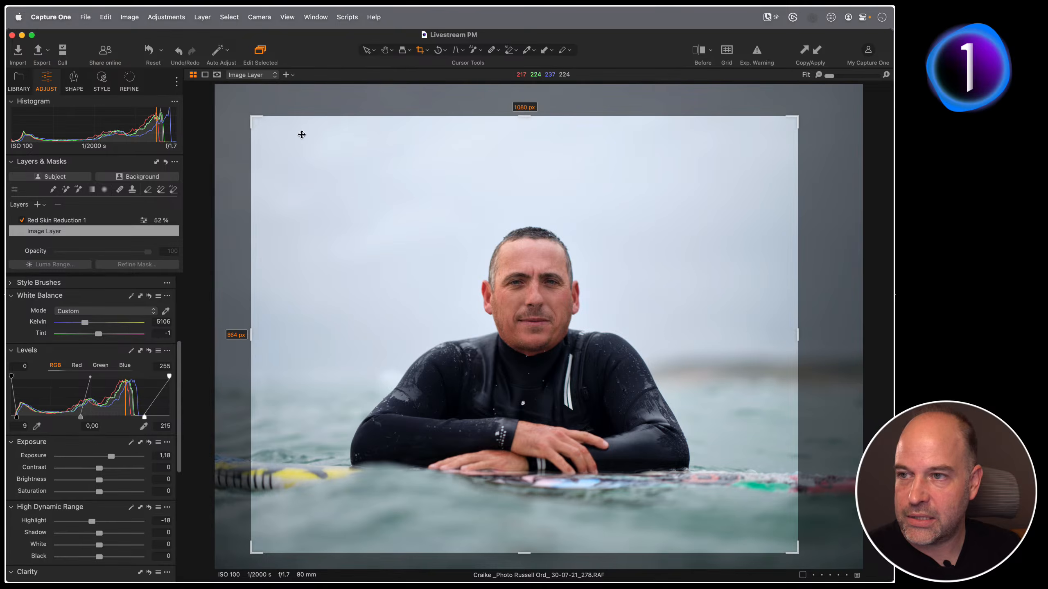
Step: Reshape the 4x5 crop to portrait and back to landscape, and set its ratio to 1x3
{"action": "left_click_drag", "start_coordinate": [255, 119], "coordinate": [362, 110]}
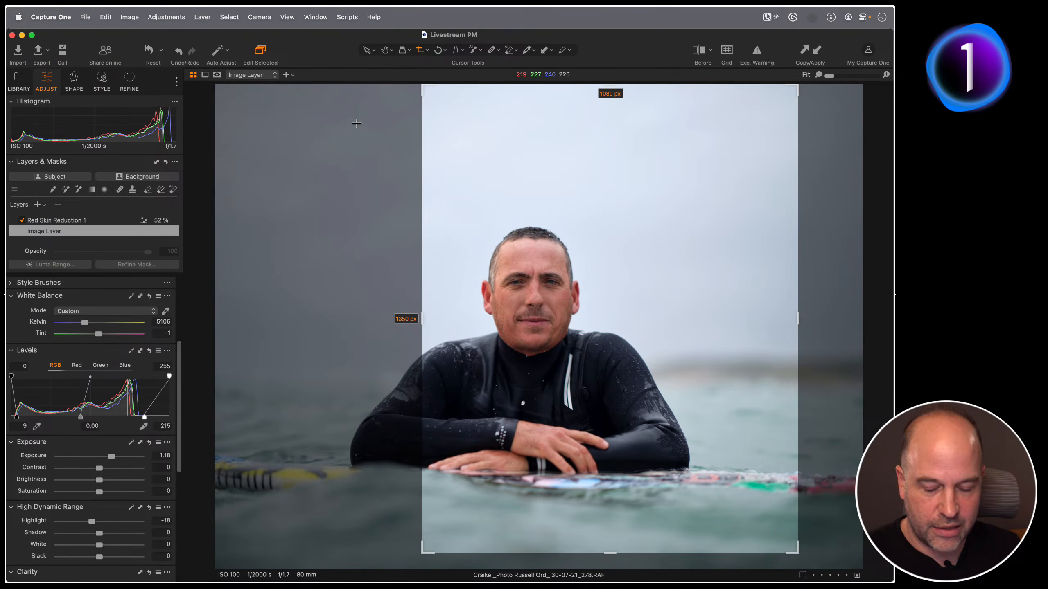
{"action": "left_click_drag", "start_coordinate": [422, 85], "coordinate": [299, 154]}
{"action": "right_click", "coordinate": [466, 198]}
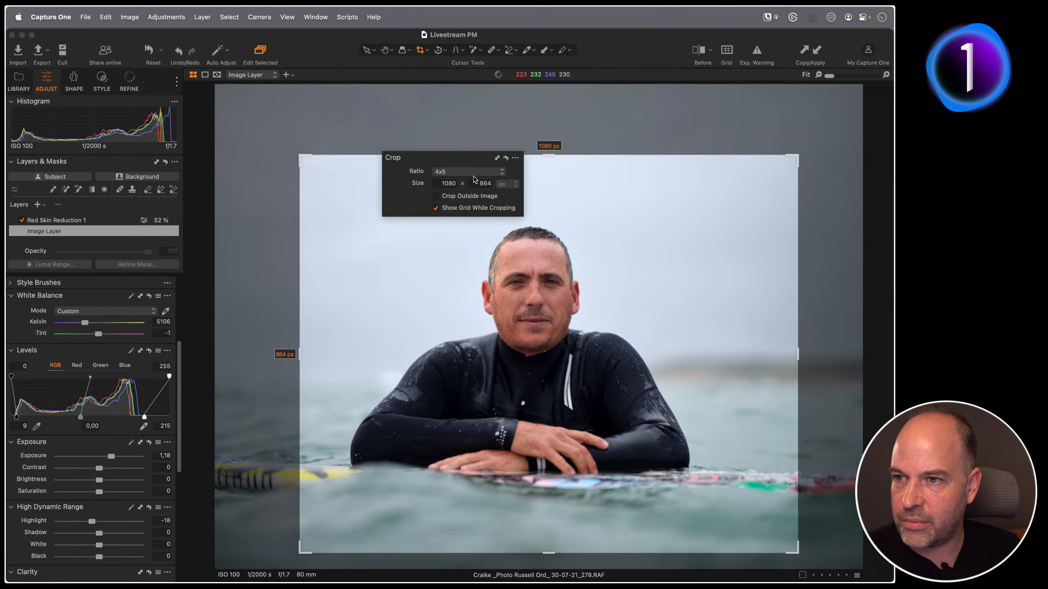
{"action": "left_click", "coordinate": [475, 174]}
{"action": "left_click", "coordinate": [463, 152]}
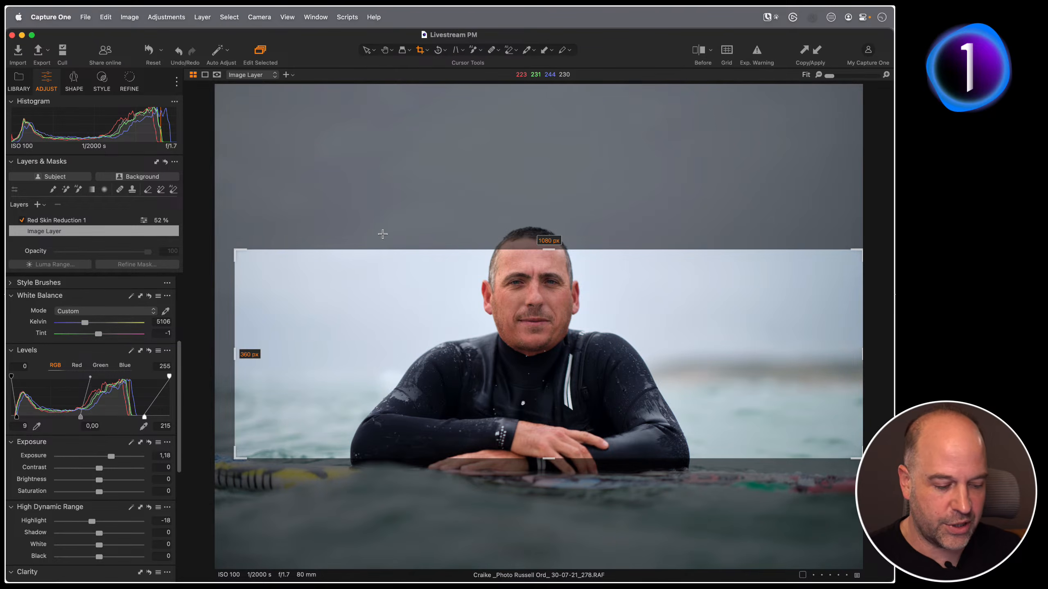
Step: Undo the last crop change and try to set the crop ratio to 4x5
{"action": "key", "text": "super+z"}
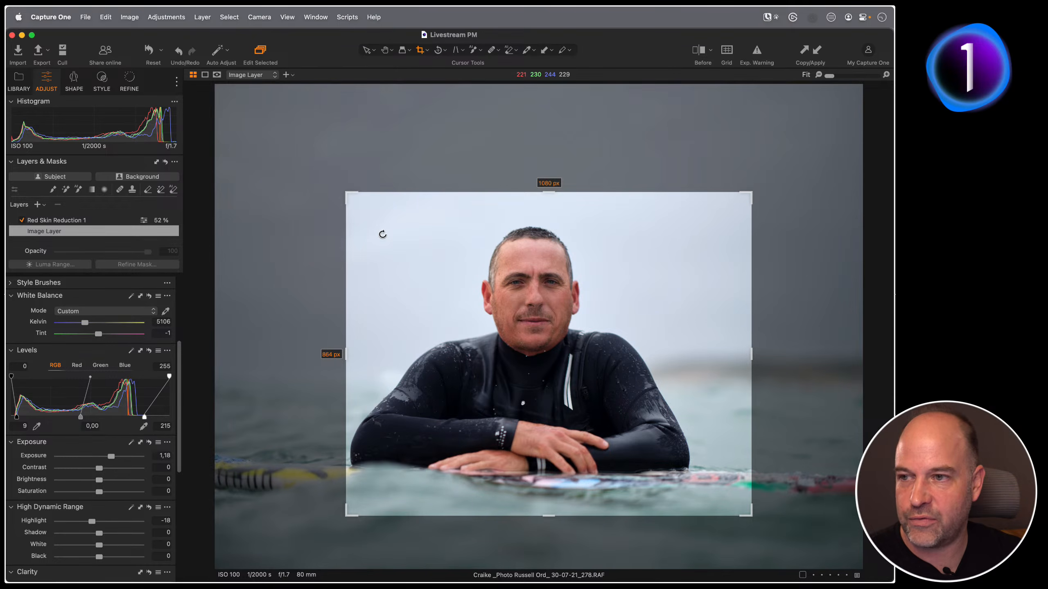
{"action": "right_click", "coordinate": [423, 276]}
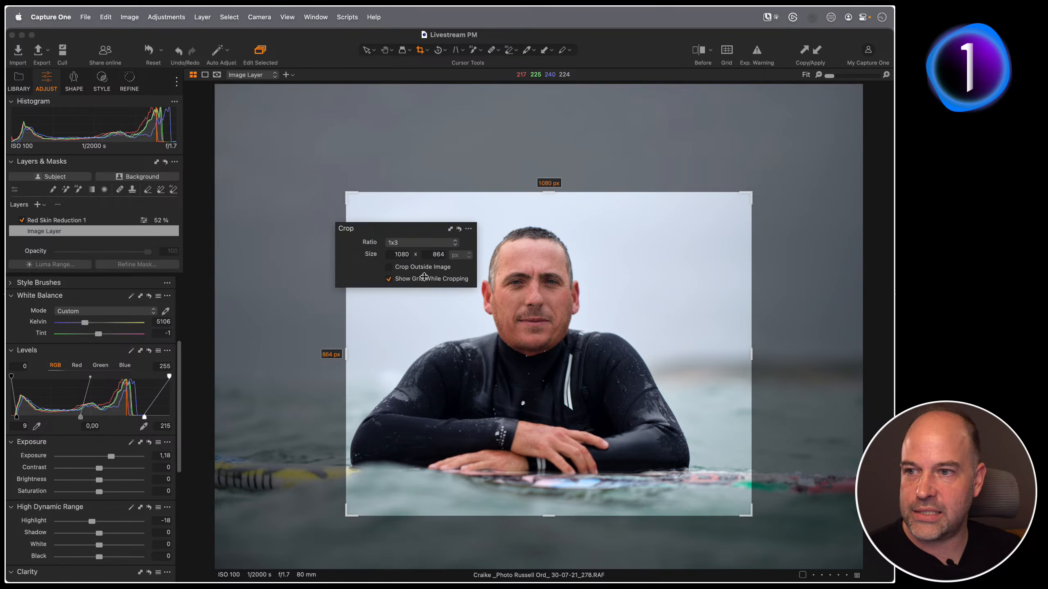
{"action": "left_click", "coordinate": [414, 243]}
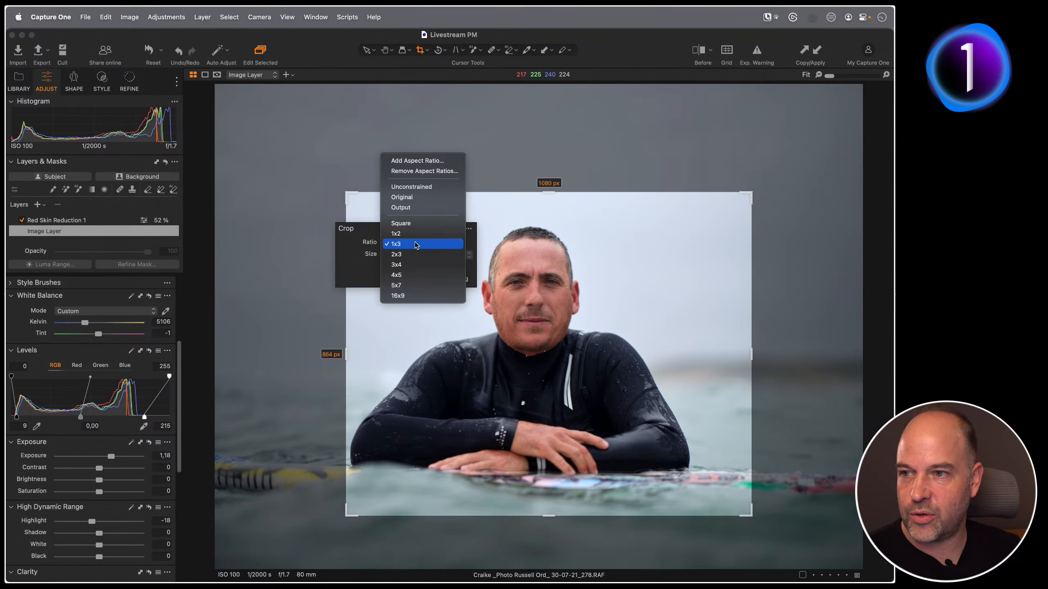
{"action": "left_click", "coordinate": [406, 275]}
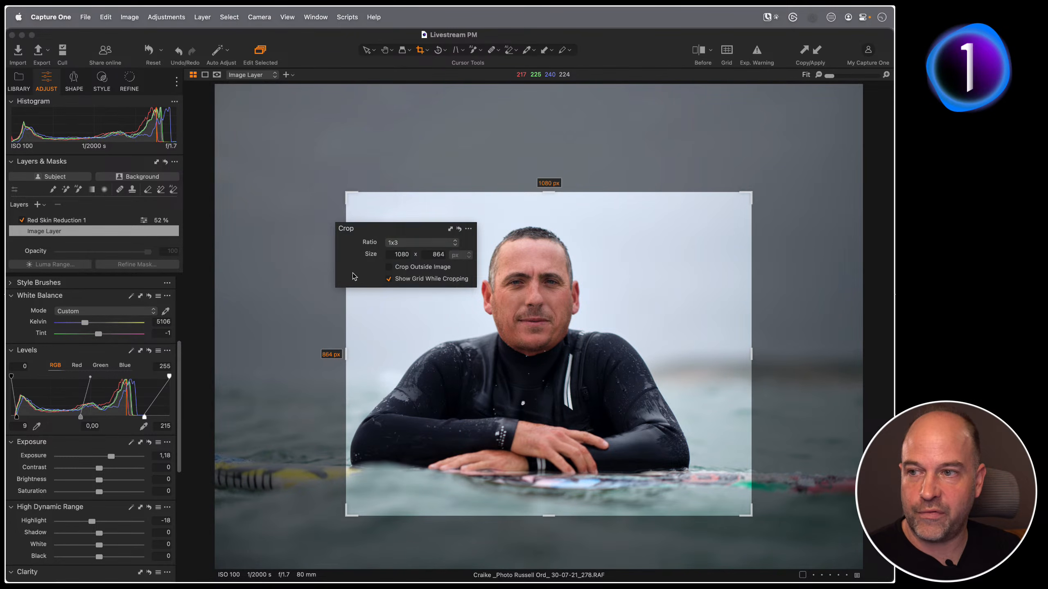
Step: Revisit the keyboard shortcuts and redraw a wide 1x3 crop across the surfer's head and the sky
{"action": "left_click", "coordinate": [105, 17]}
{"action": "left_click", "coordinate": [136, 129]}
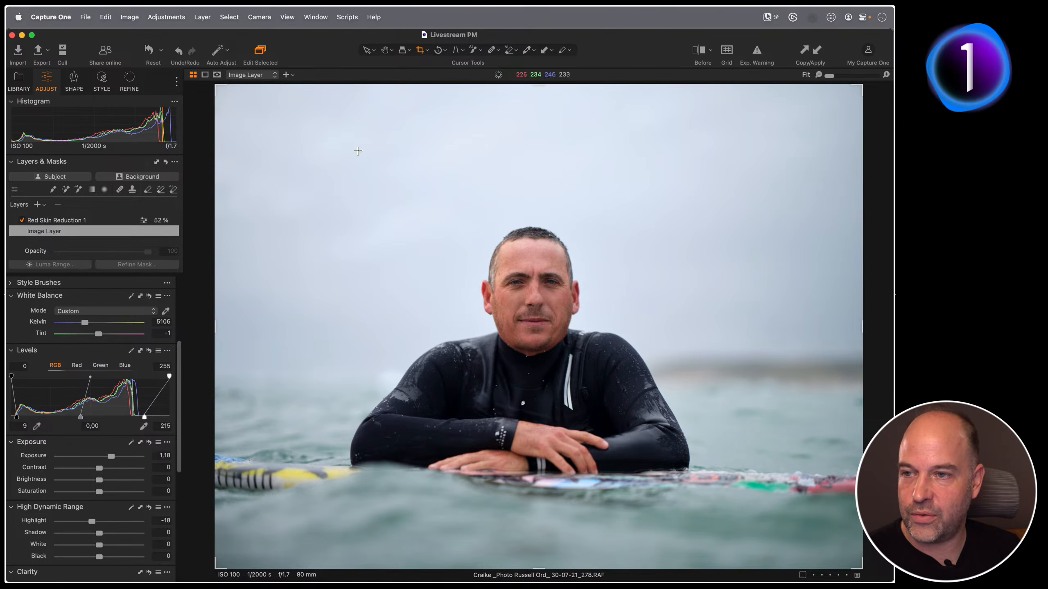
{"action": "left_click_drag", "start_coordinate": [358, 151], "coordinate": [862, 319]}
{"action": "left_click_drag", "start_coordinate": [509, 147], "coordinate": [377, 223]}
Step: Add a custom crop aspect ratio named "5 x 4" with a ratio of 5 by 4 and check it in the ratio choices
{"action": "right_click", "coordinate": [487, 218]}
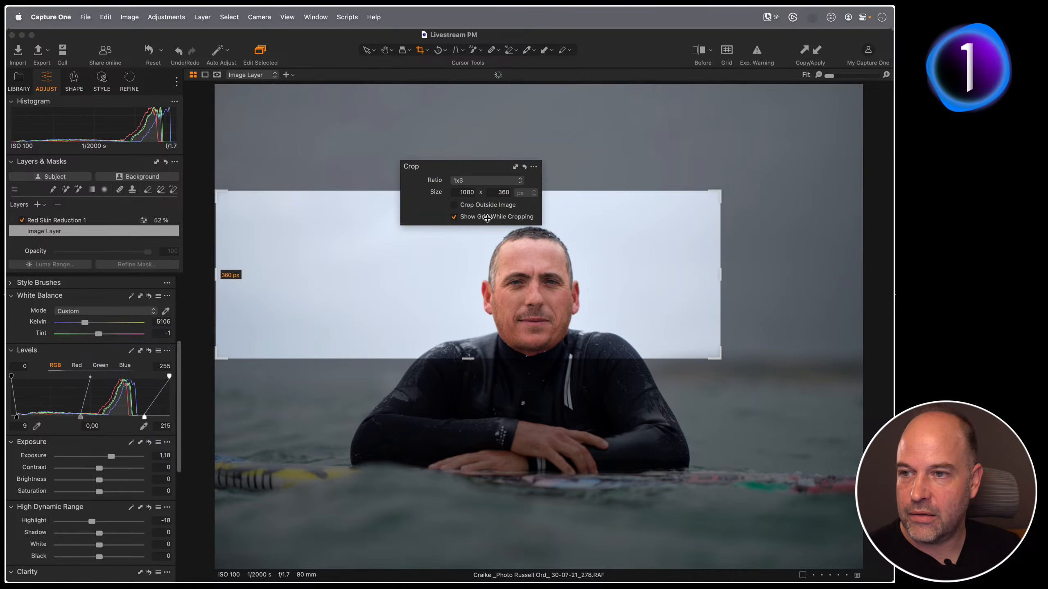
{"action": "left_click", "coordinate": [479, 185]}
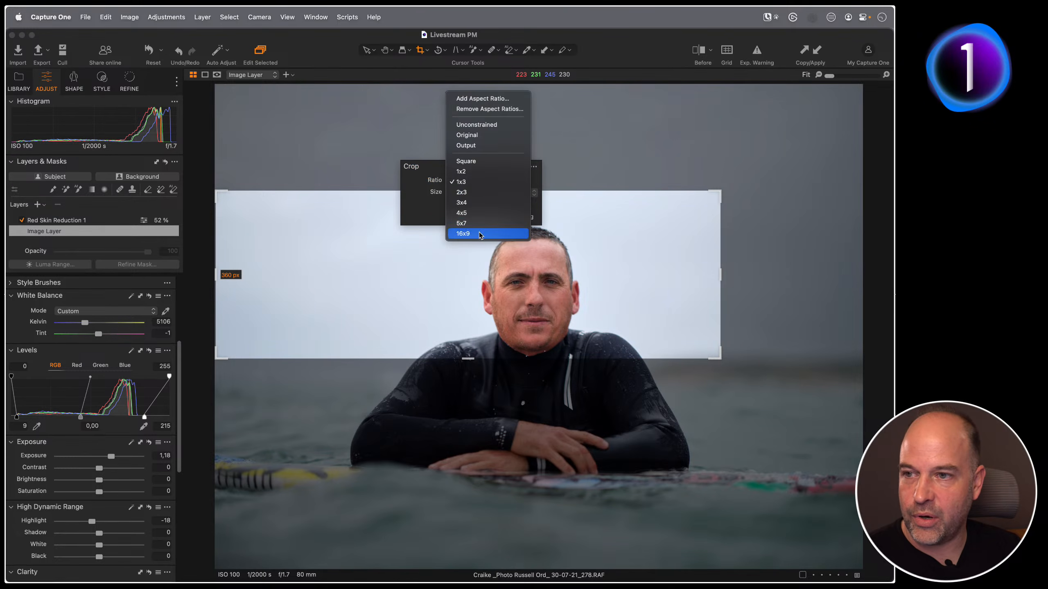
{"action": "left_click", "coordinate": [487, 99]}
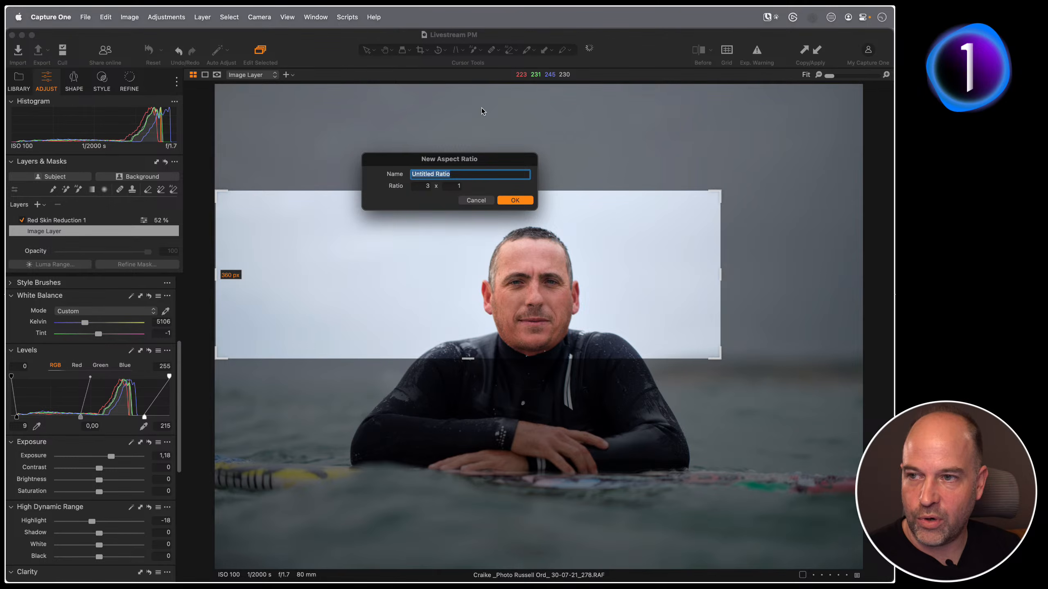
{"action": "type", "text": "5 x 4"}
{"action": "key", "text": "Tab"}
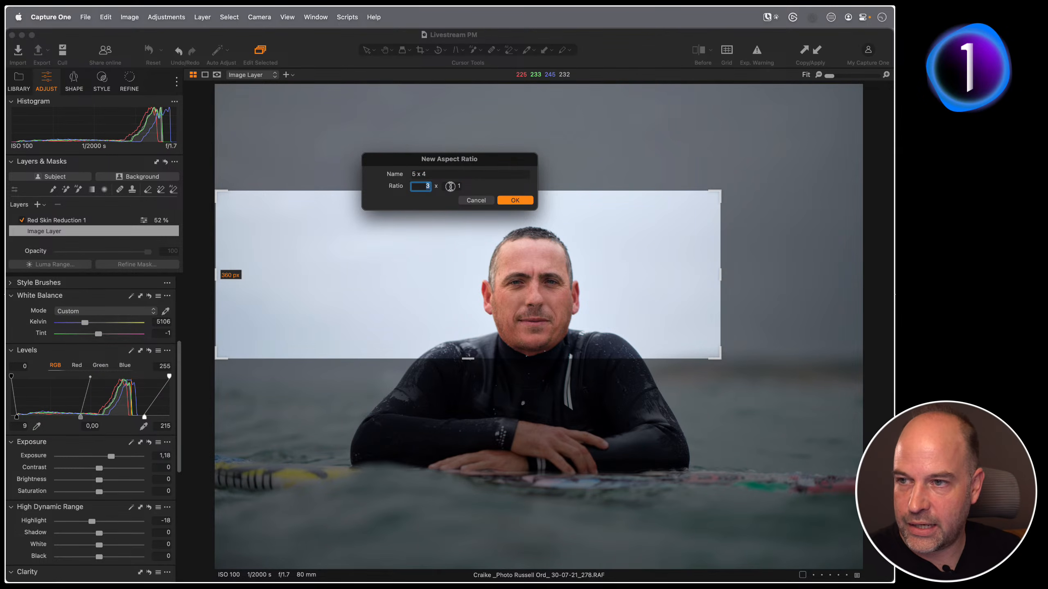
{"action": "type", "text": "5"}
{"action": "key", "text": "Tab"}
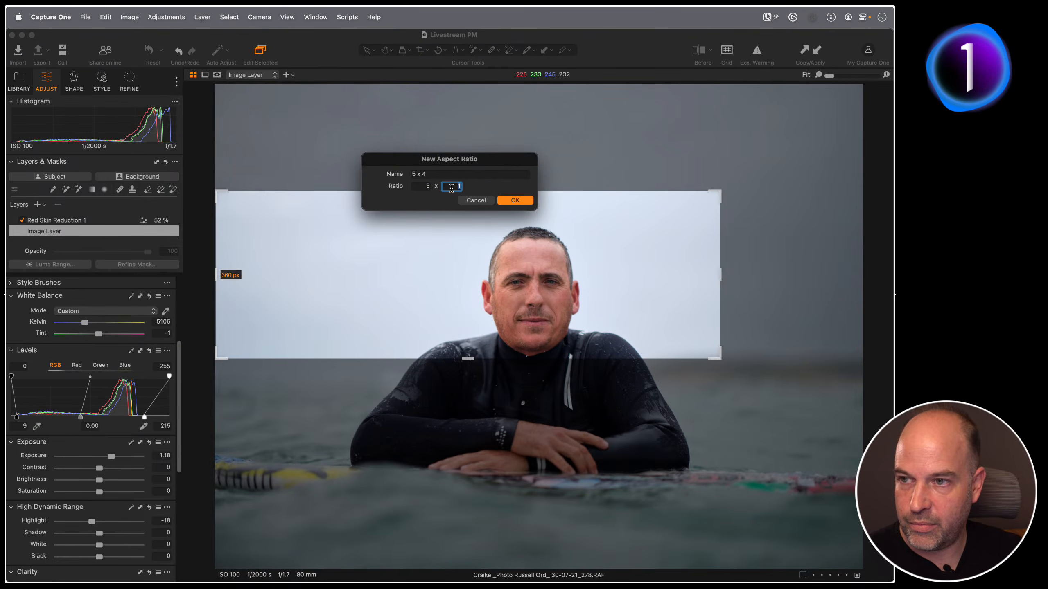
{"action": "type", "text": "4"}
{"action": "left_click", "coordinate": [515, 200]}
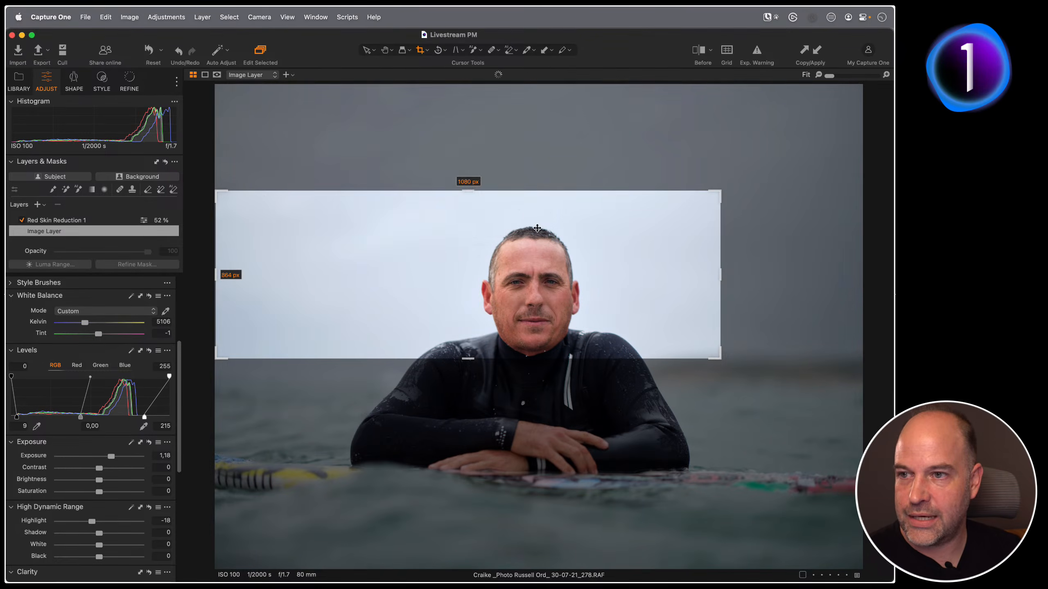
{"action": "right_click", "coordinate": [501, 220]}
{"action": "left_click", "coordinate": [494, 181]}
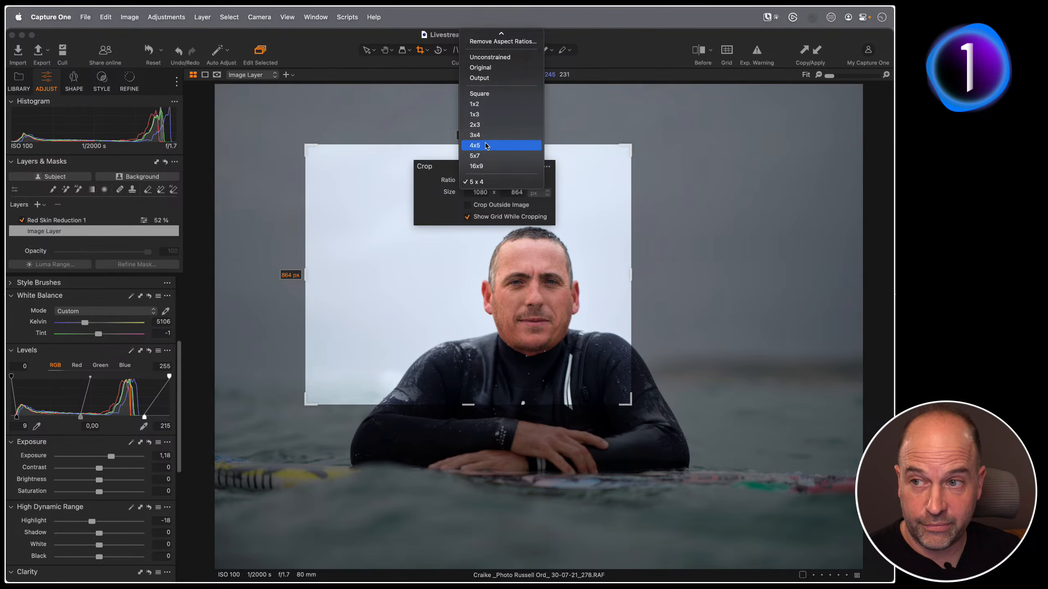
{"action": "left_click", "coordinate": [417, 201]}
Step: Add a custom Crop Aspect Ratio shortcut for 5 x 4 and assign it ⌥⌘9
{"action": "left_click", "coordinate": [108, 17]}
{"action": "mouse_move", "coordinate": [128, 17]}
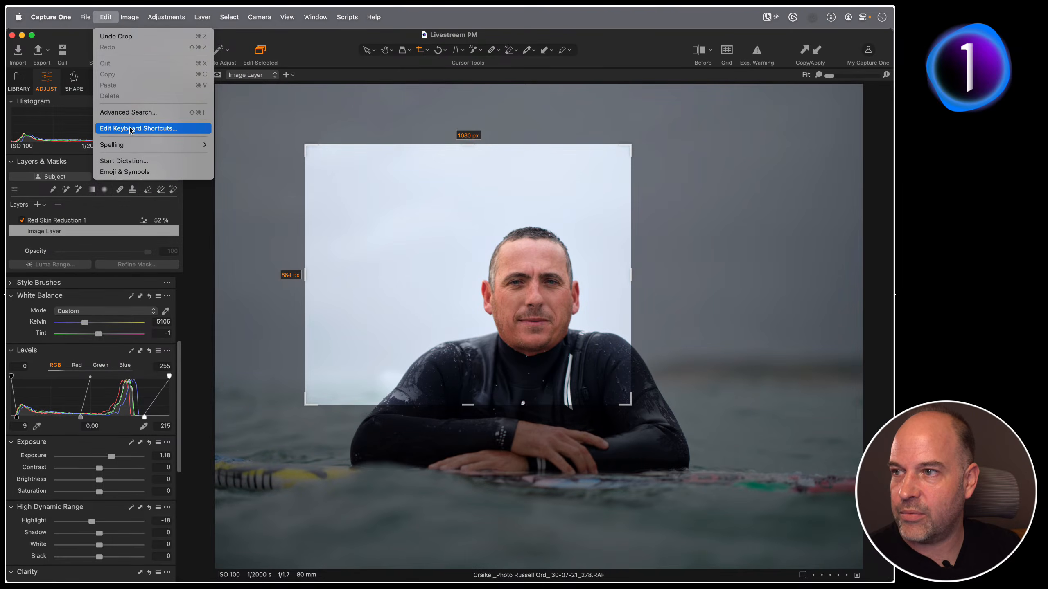
{"action": "left_click", "coordinate": [130, 129]}
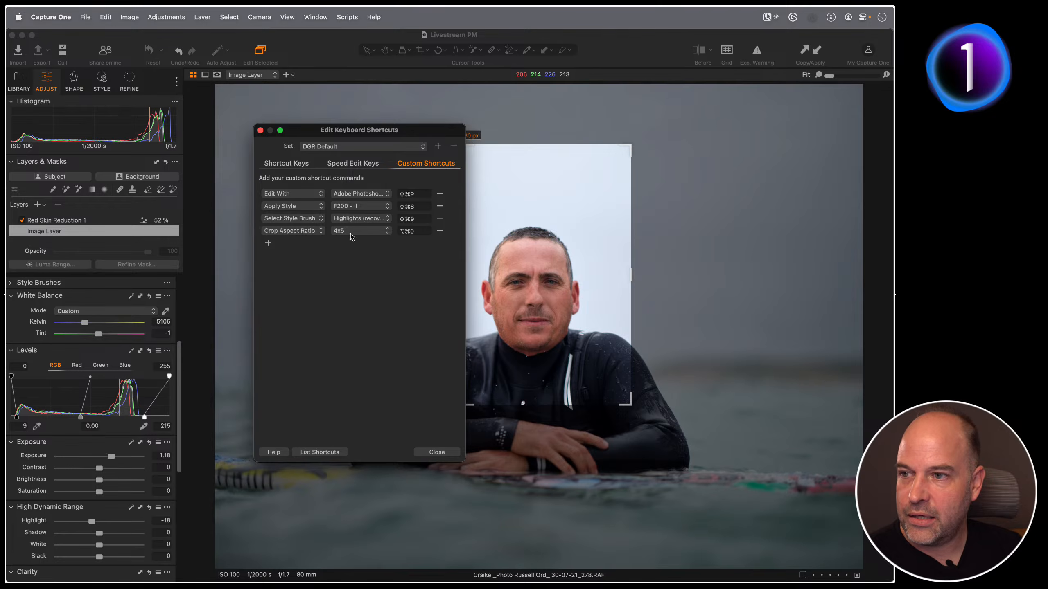
{"action": "left_click", "coordinate": [269, 244]}
{"action": "left_click", "coordinate": [294, 244]}
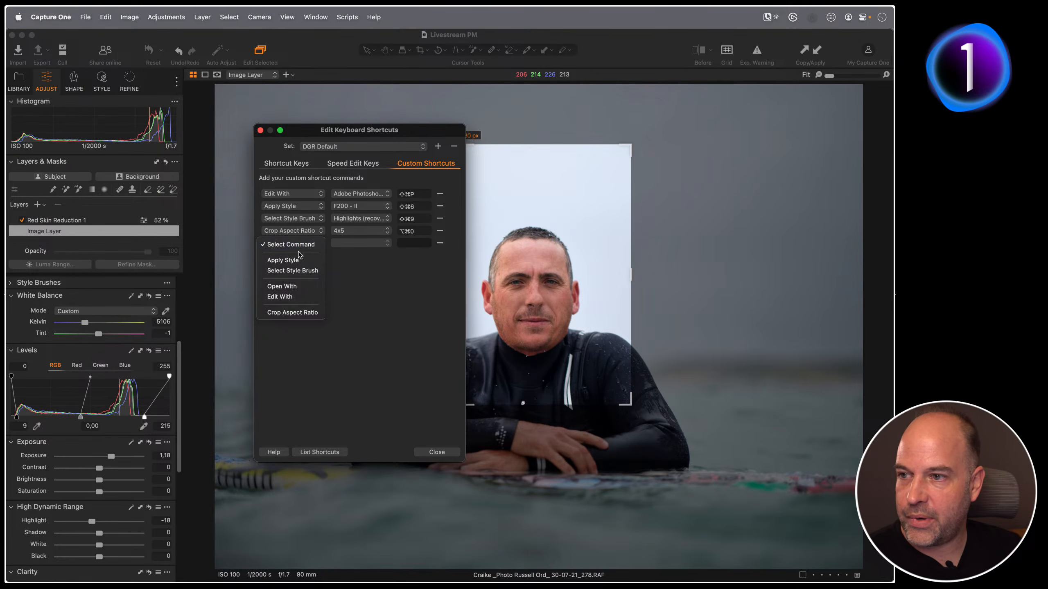
{"action": "left_click", "coordinate": [299, 313]}
{"action": "left_click", "coordinate": [380, 244]}
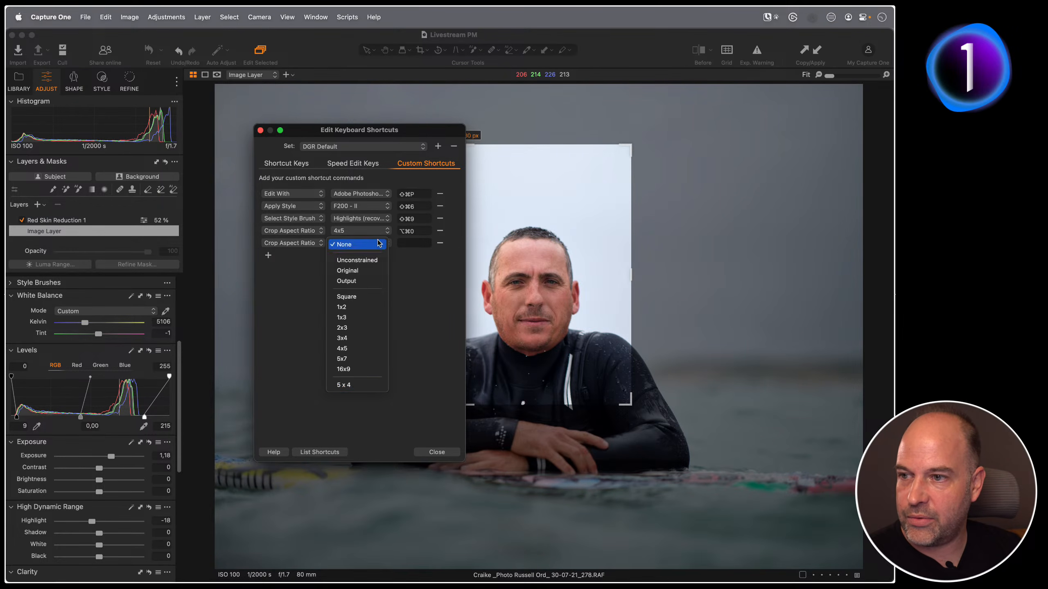
{"action": "left_click", "coordinate": [367, 386]}
{"action": "left_click", "coordinate": [415, 243]}
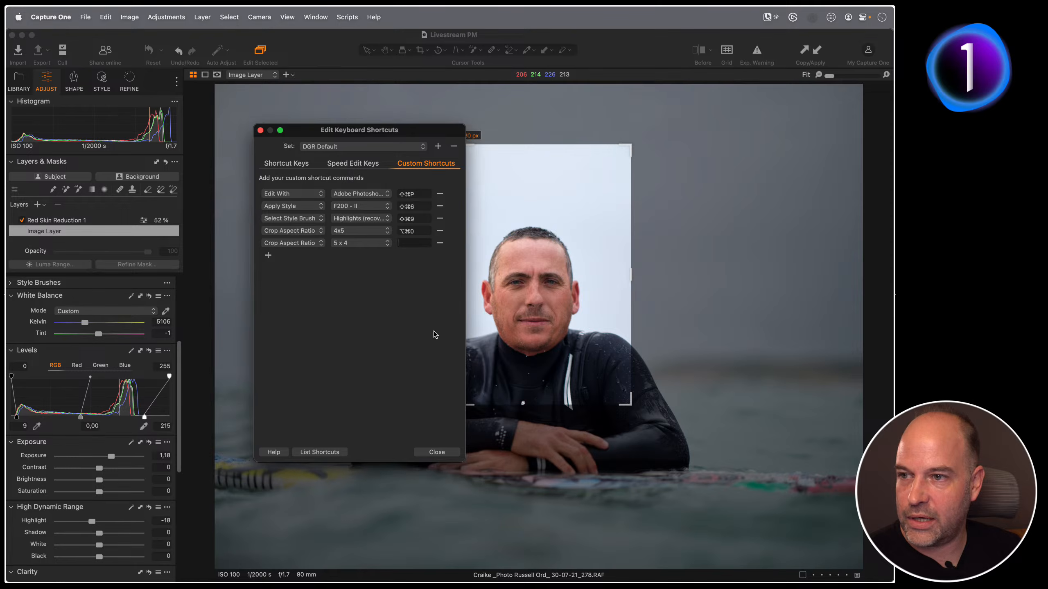
{"action": "key", "text": "alt+super+9"}
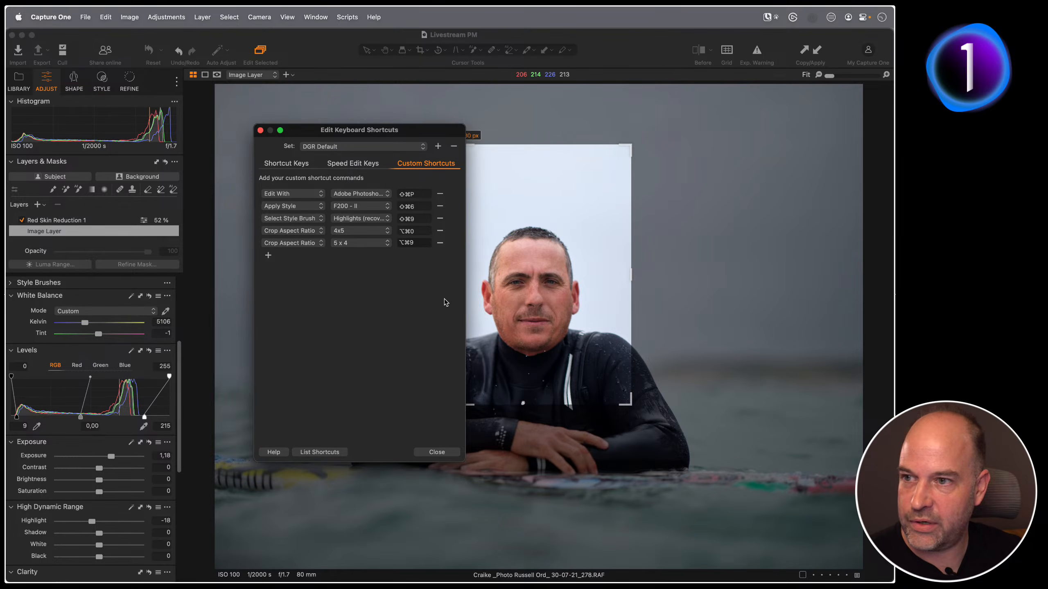
{"action": "left_click", "coordinate": [435, 451]}
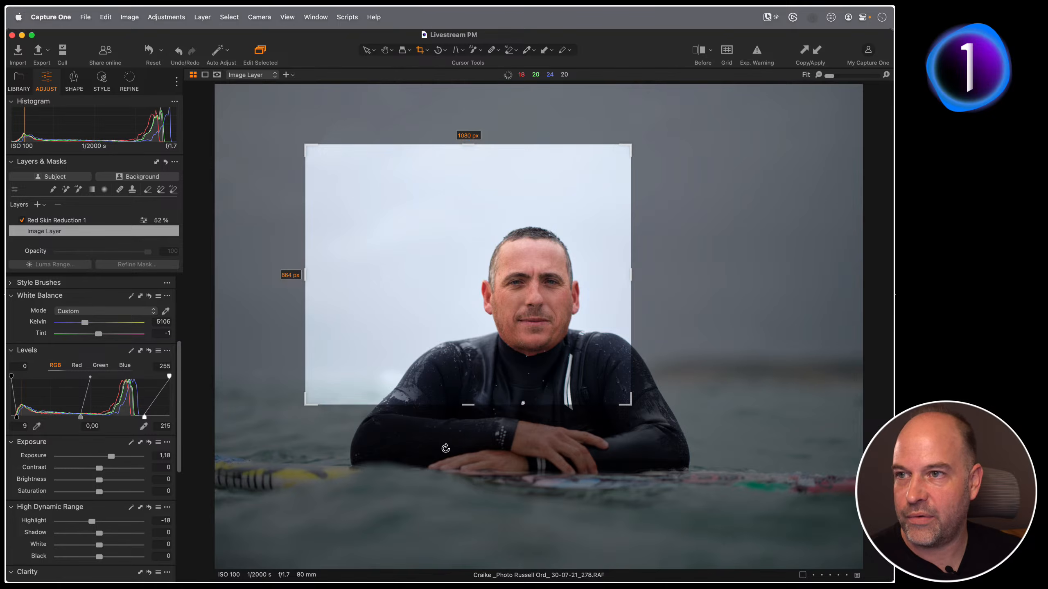
Step: Apply the 5 x 4 crop ratio with its new shortcut, enlarge the crop and reposition it around the surfer
{"action": "key", "text": "alt+super+9"}
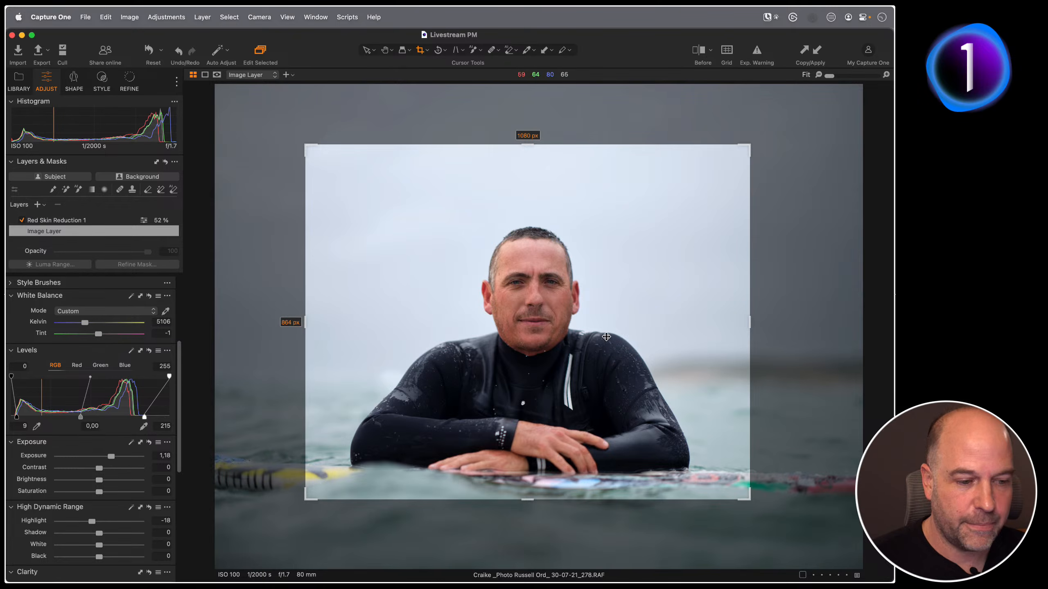
{"action": "left_click_drag", "start_coordinate": [523, 304], "coordinate": [516, 319]}
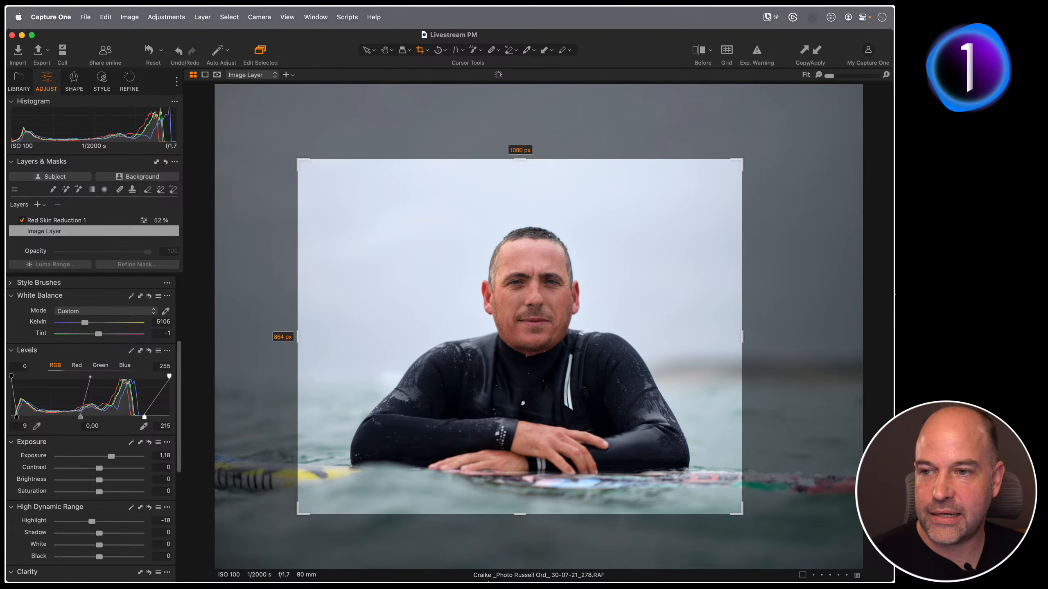
{"action": "mouse_move", "coordinate": [456, 583]}
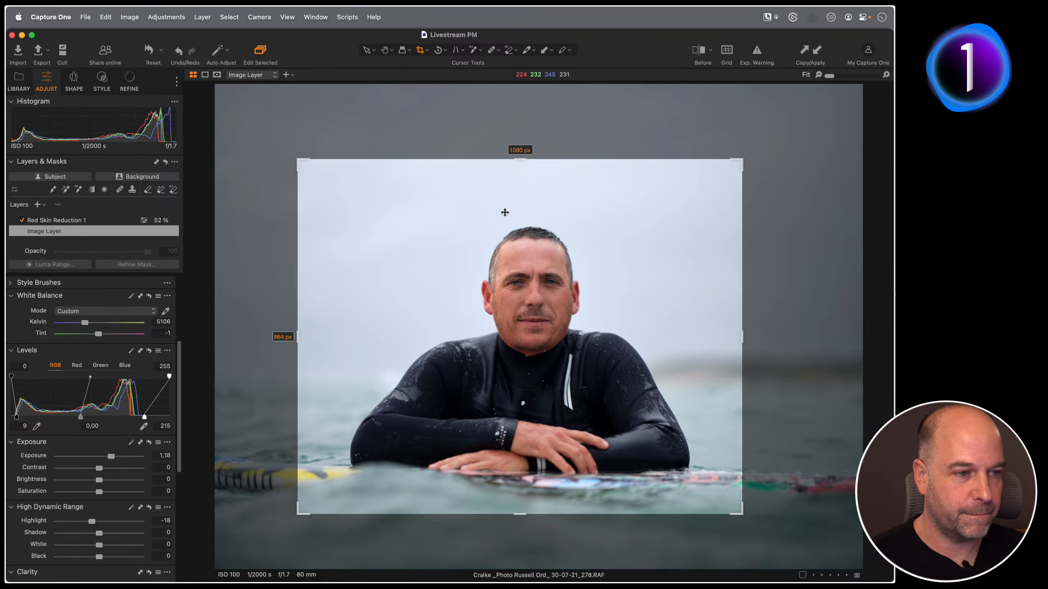